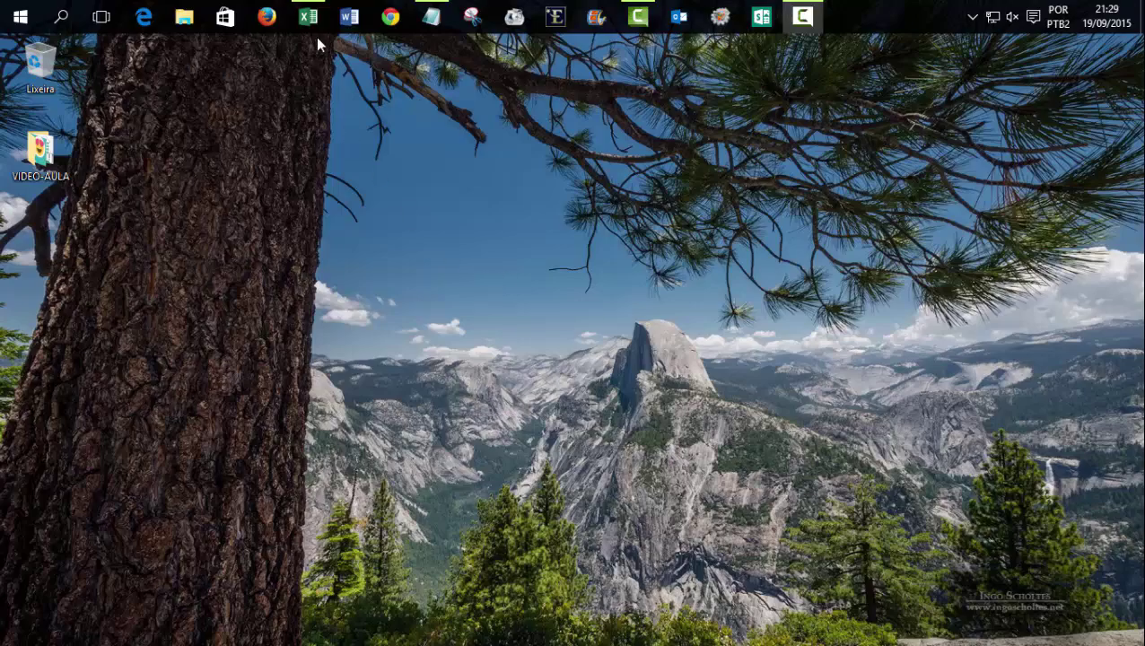
Step: Restore the CadCli workbook window from the Excel taskbar icon
{"action": "left_click", "coordinate": [289, 55]}
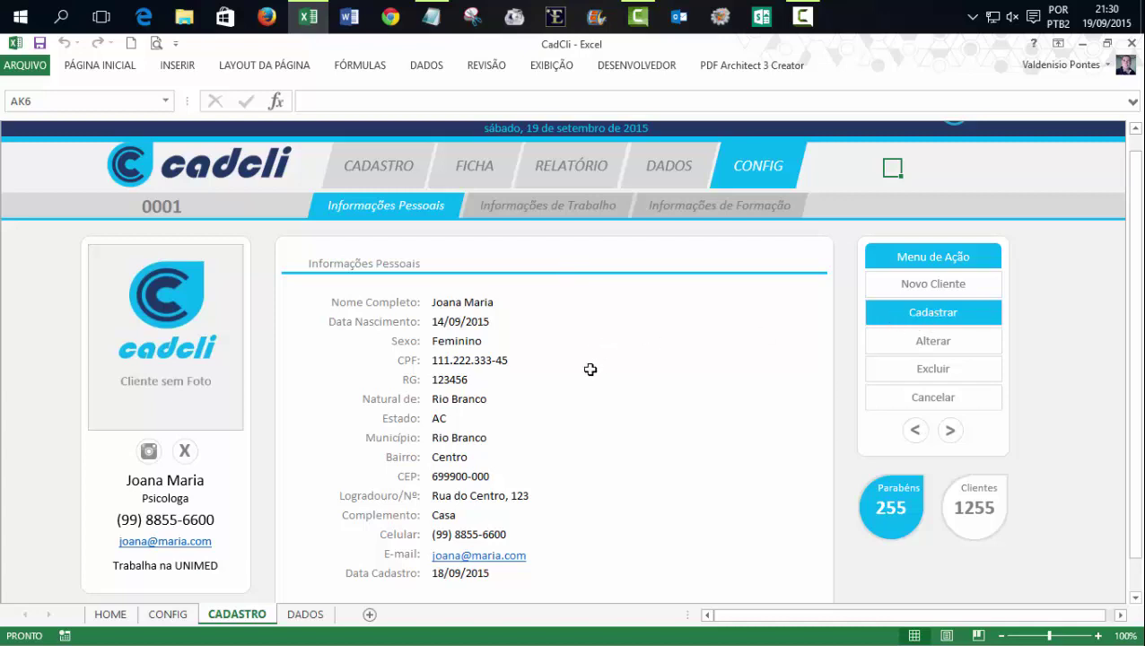
Step: Glance at DADOS, then register client 0001 from CADASTRO four times, dismissing each success message
{"action": "left_click", "coordinate": [303, 615]}
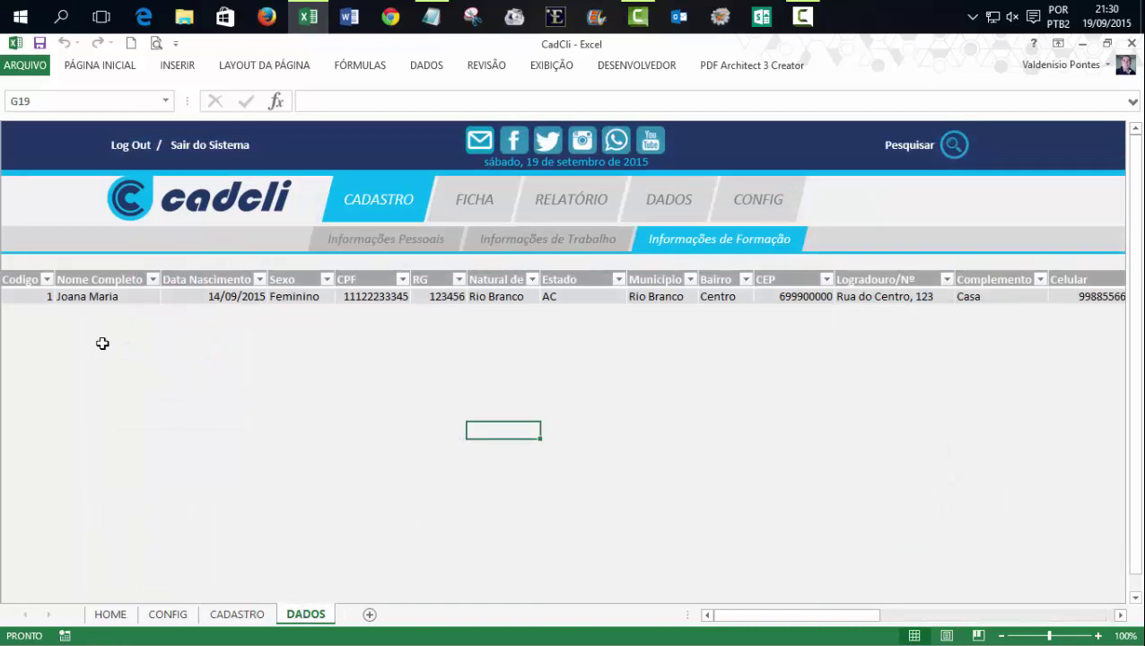
{"action": "left_click", "coordinate": [260, 614]}
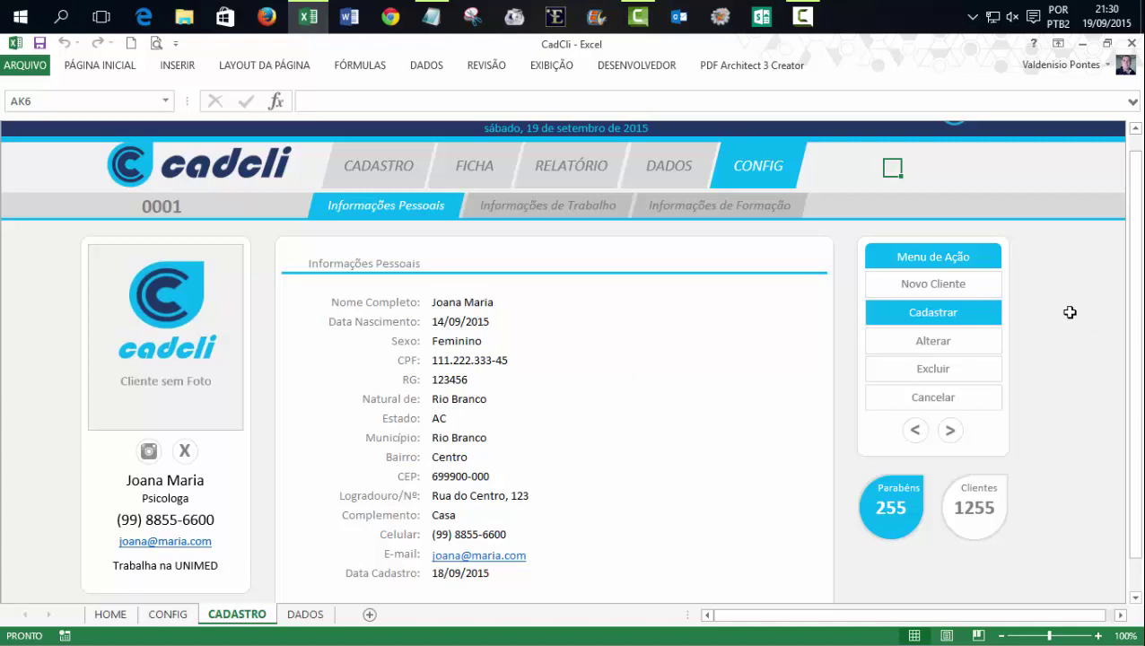
{"action": "left_click", "coordinate": [941, 322]}
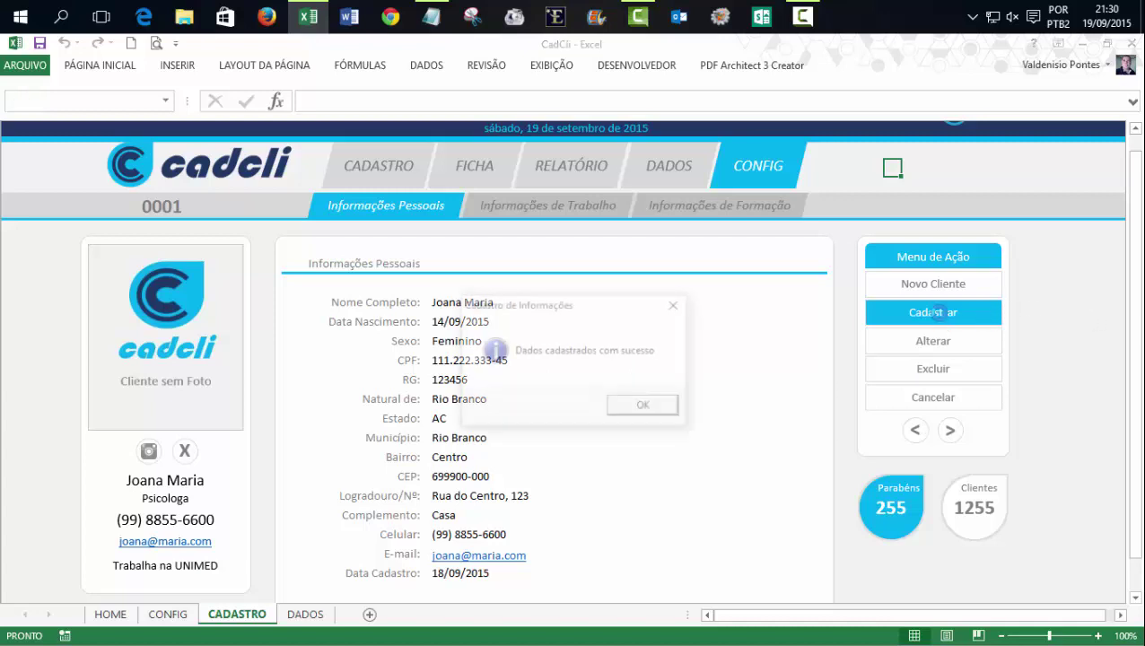
{"action": "left_click", "coordinate": [644, 406]}
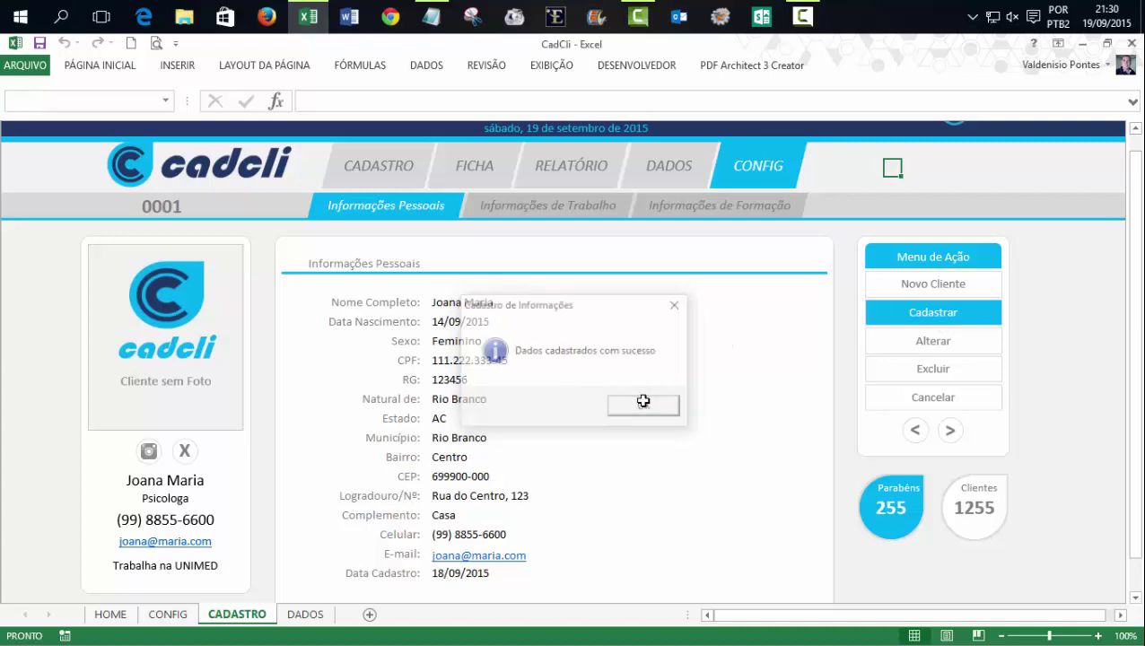
{"action": "left_click", "coordinate": [962, 316]}
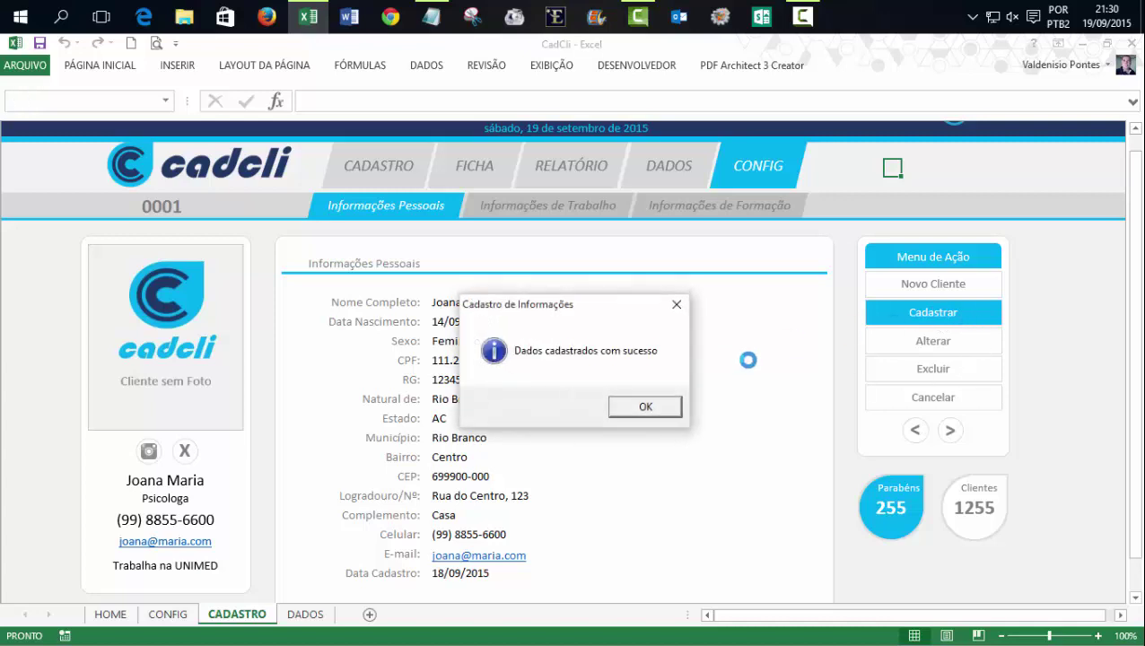
{"action": "left_click", "coordinate": [662, 408]}
{"action": "left_click", "coordinate": [924, 321]}
{"action": "left_click", "coordinate": [638, 406]}
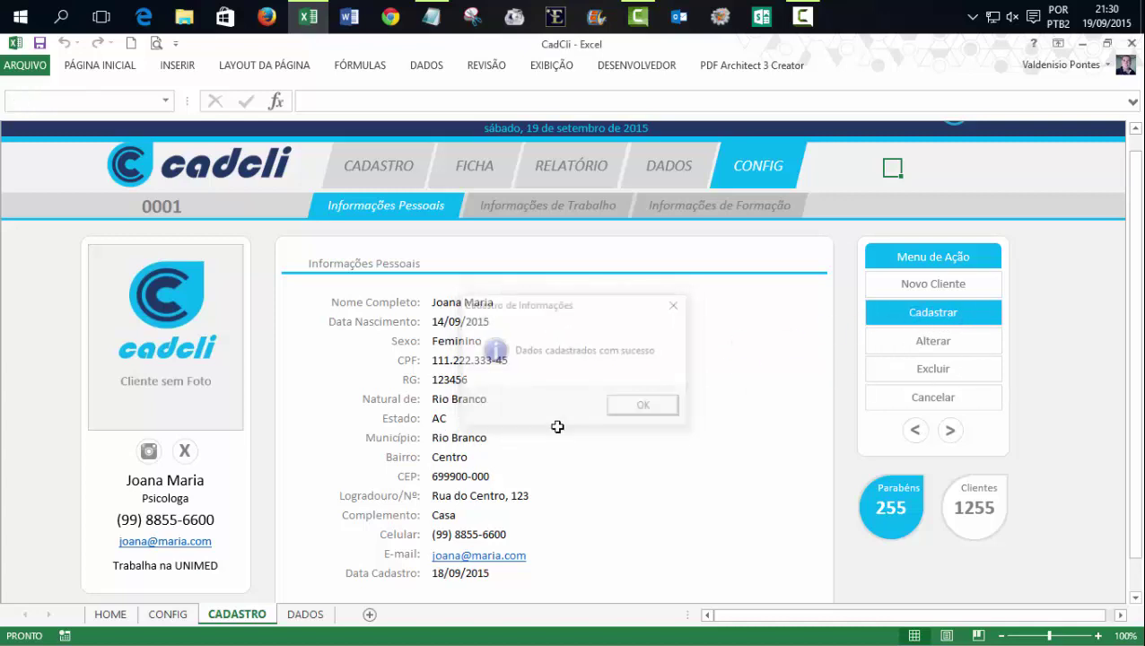
Step: Review the duplicate rows in DADOS, then return to the CADASTRO form
{"action": "left_click", "coordinate": [305, 614]}
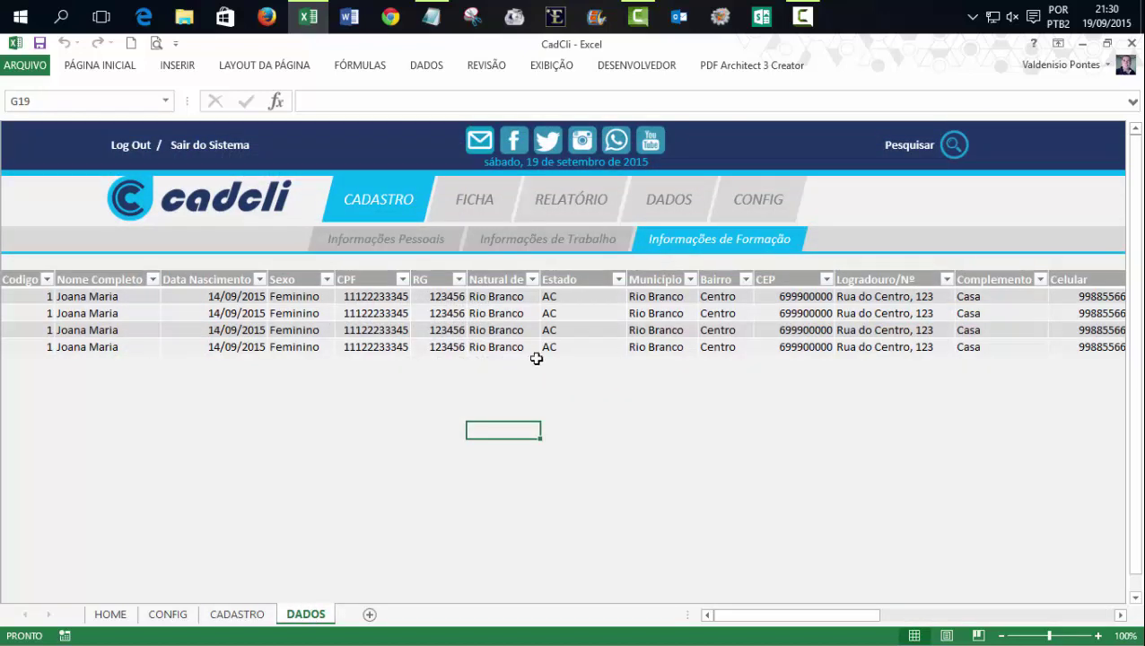
{"action": "left_click", "coordinate": [239, 614]}
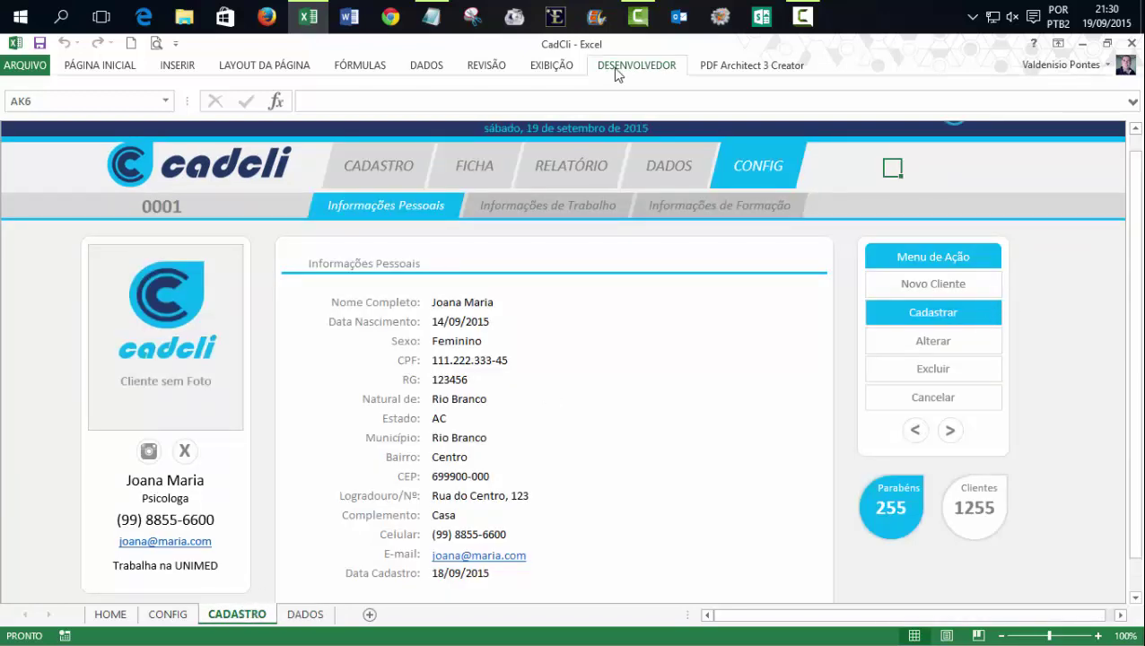
{"action": "left_click", "coordinate": [619, 66]}
Step: In mdCodigos, delete the blank line under Call EfeitoMenuAcao and add blank lines after linha = 11
{"action": "left_click", "coordinate": [20, 110]}
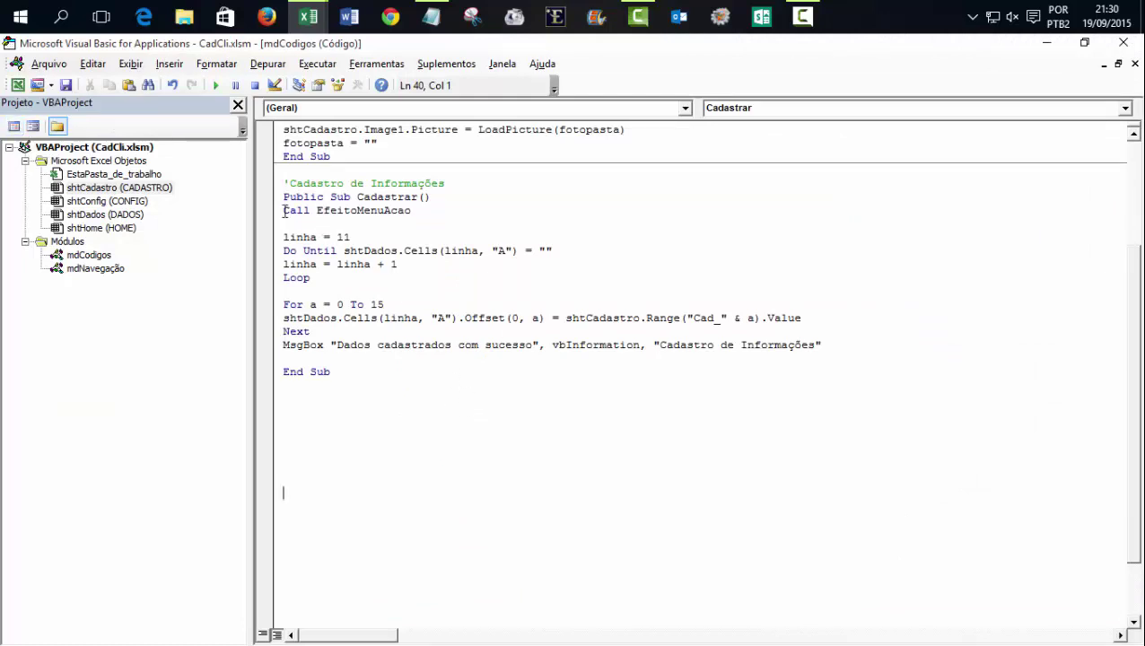
{"action": "left_click_drag", "start_coordinate": [284, 196], "coordinate": [507, 435]}
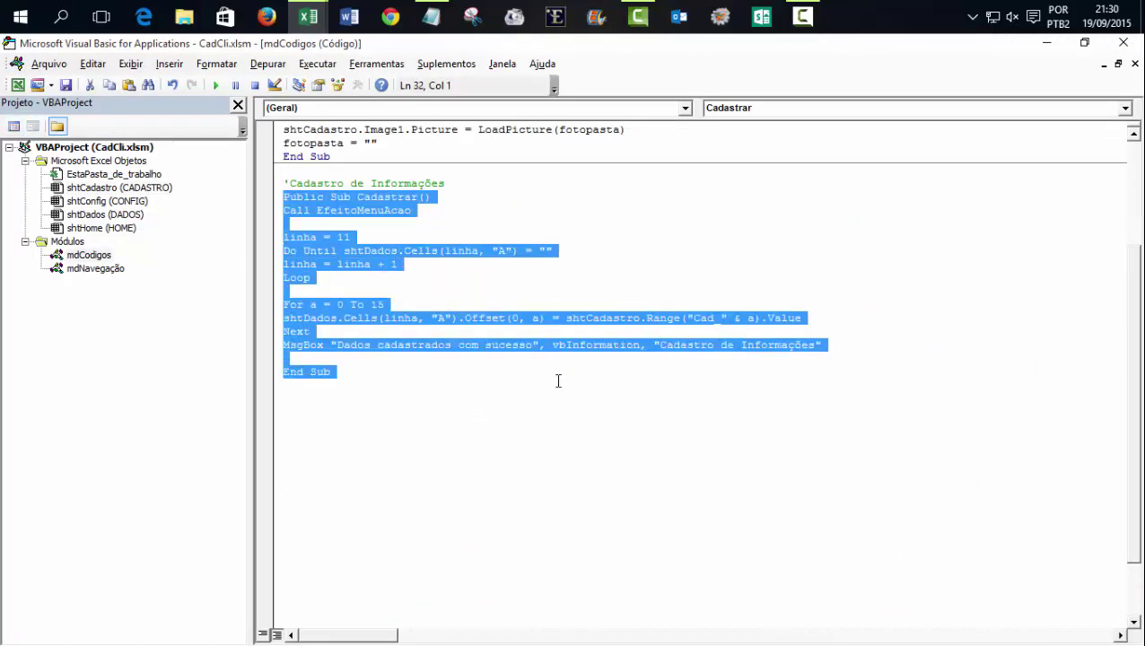
{"action": "left_click", "coordinate": [507, 434]}
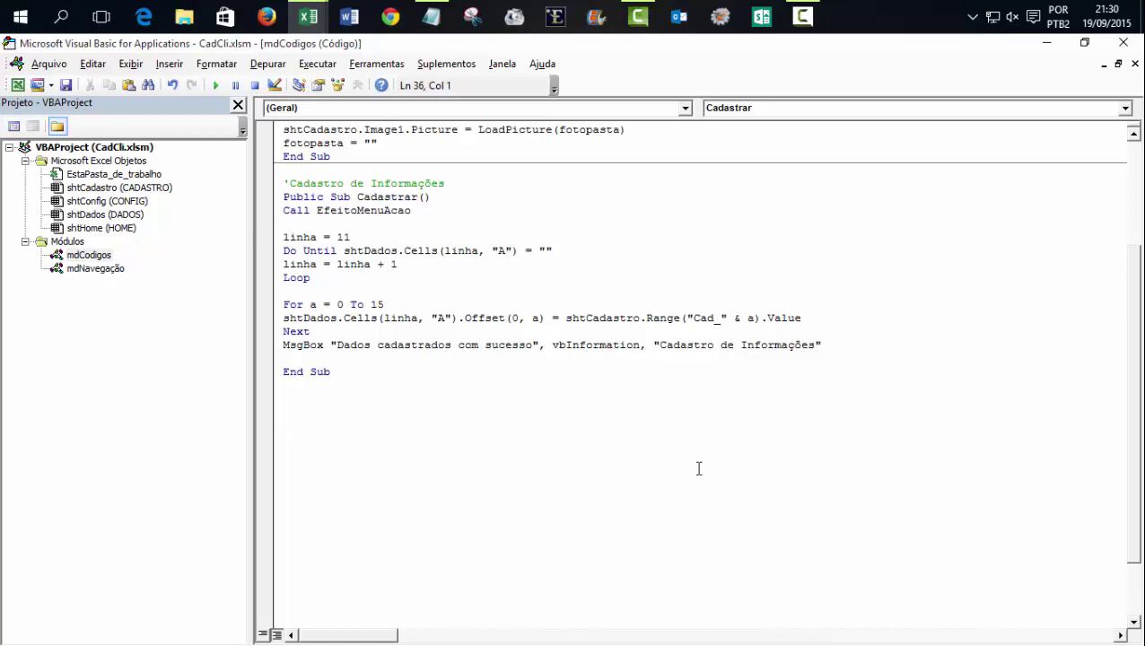
{"action": "left_click", "coordinate": [274, 223]}
{"action": "key", "text": "Delete"}
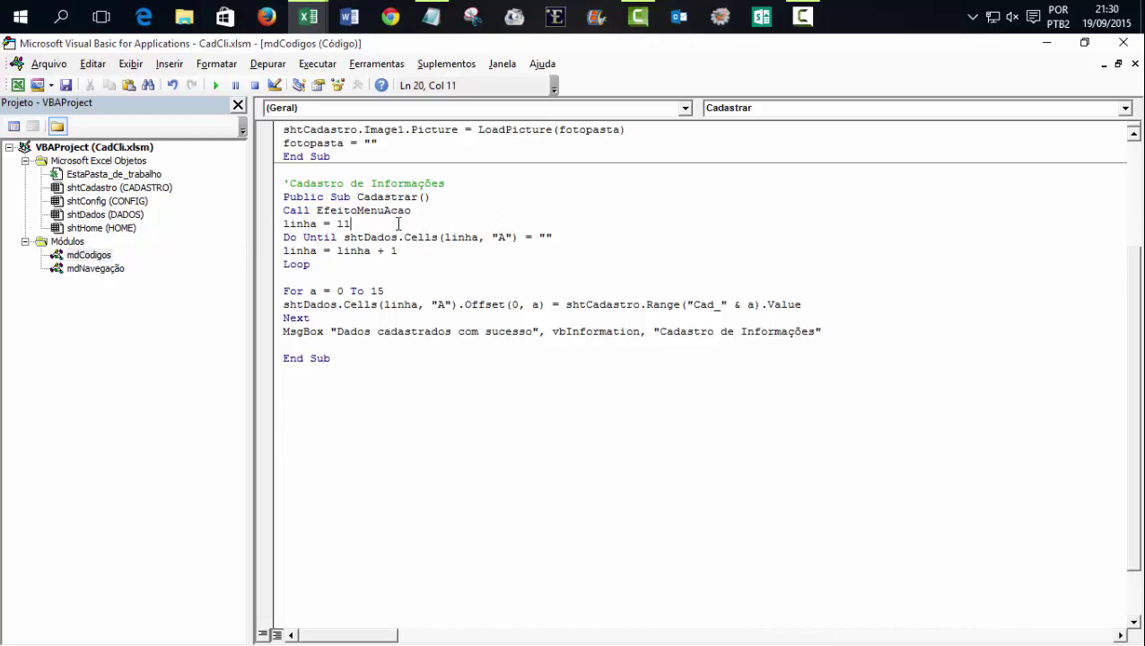
{"action": "key", "text": "Return"}
{"action": "key", "text": "Return"}
{"action": "key", "text": "Return"}
{"action": "key", "text": "Return"}
{"action": "key", "text": "Return"}
{"action": "key", "text": "Return"}
{"action": "type", "text": "'"}
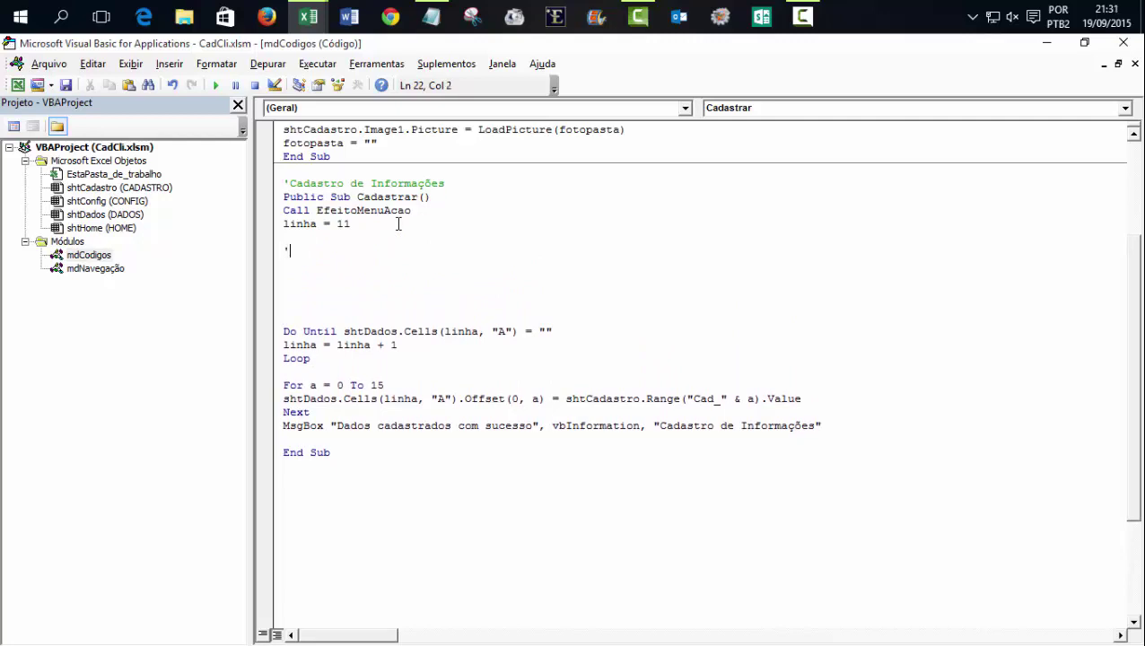
Step: Type '1ª restrição - codigo ou nome em branco, não cadastrar', then begin an 'if' line below
{"action": "type", "text": "1ª "}
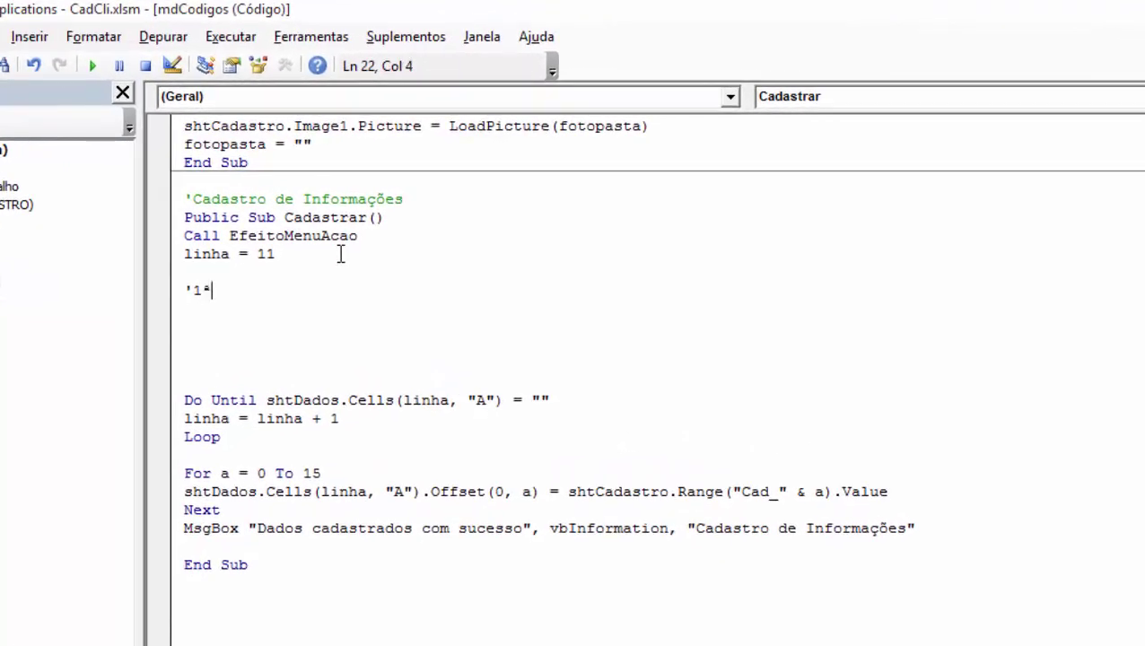
{"action": "type", "text": "restri"}
{"action": "type", "text": "ção,"}
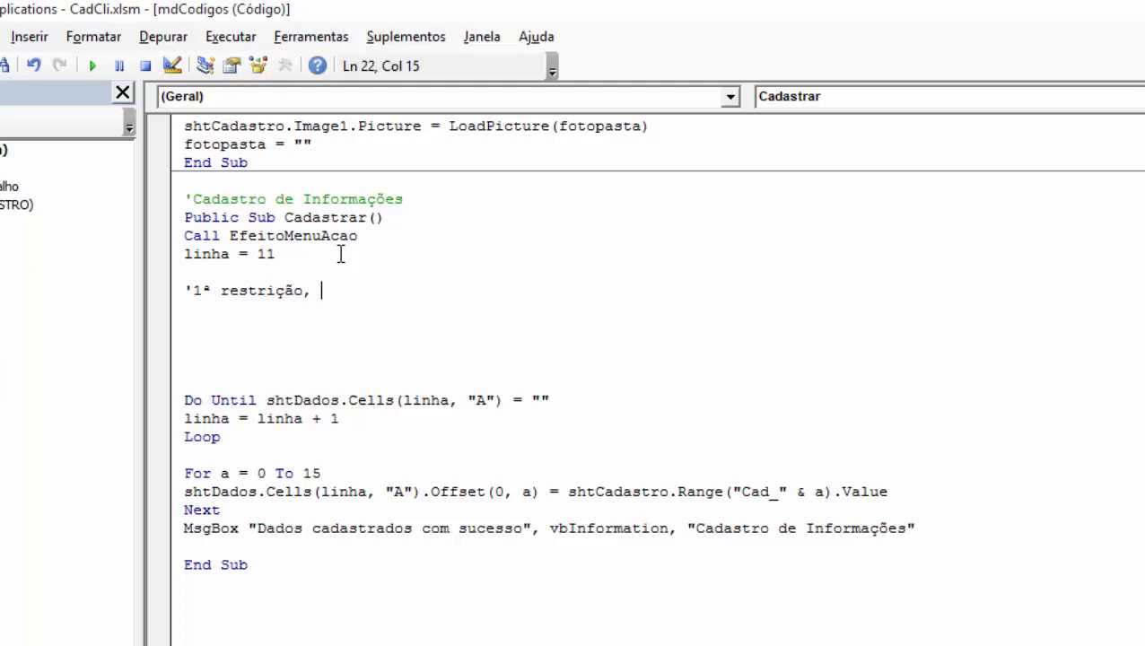
{"action": "key", "text": "BackSpace"}
{"action": "key", "text": "BackSpace"}
{"action": "type", "text": "- "}
{"action": "type", "text": "codigo "}
{"action": "type", "text": "ou nome e"}
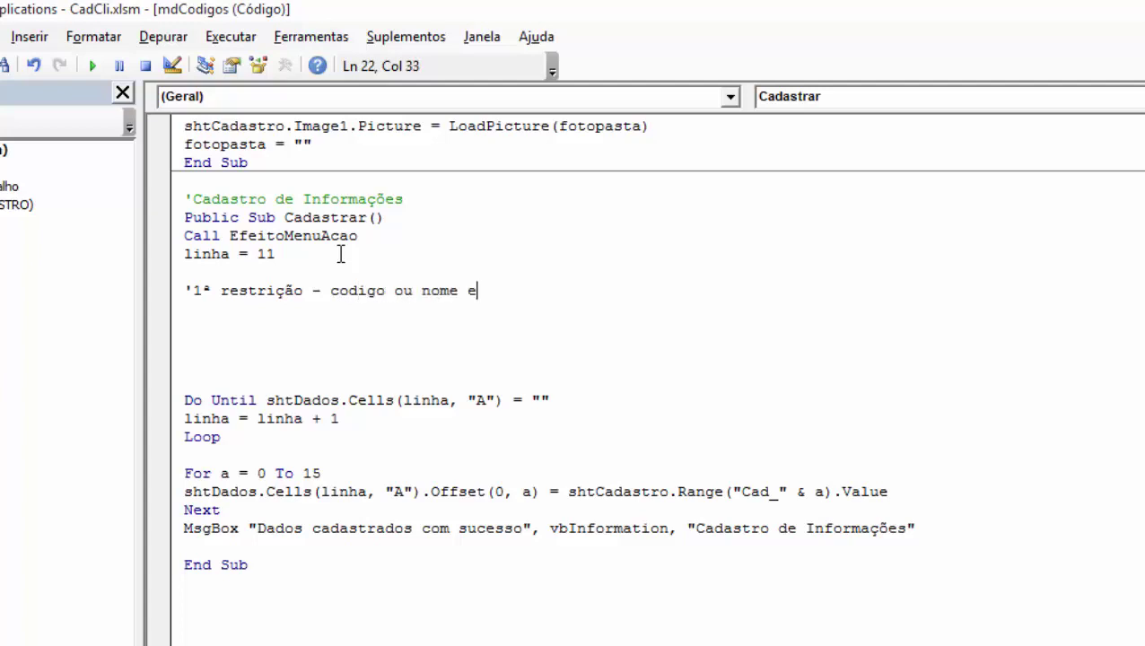
{"action": "type", "text": "m branco, n"}
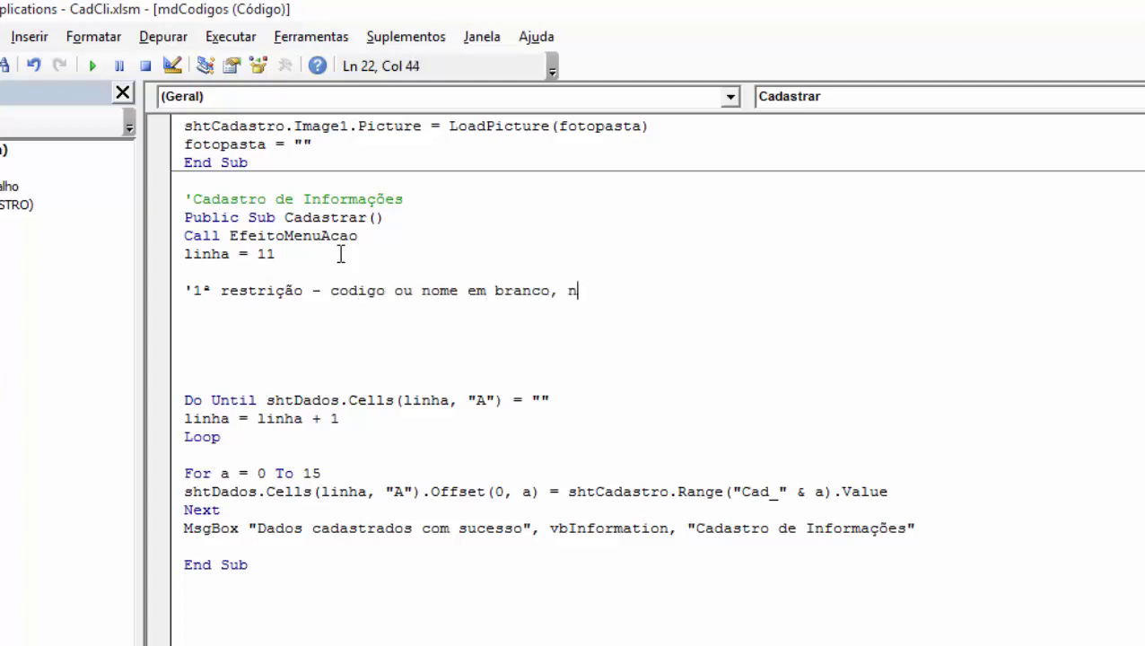
{"action": "type", "text": "ão cadas"}
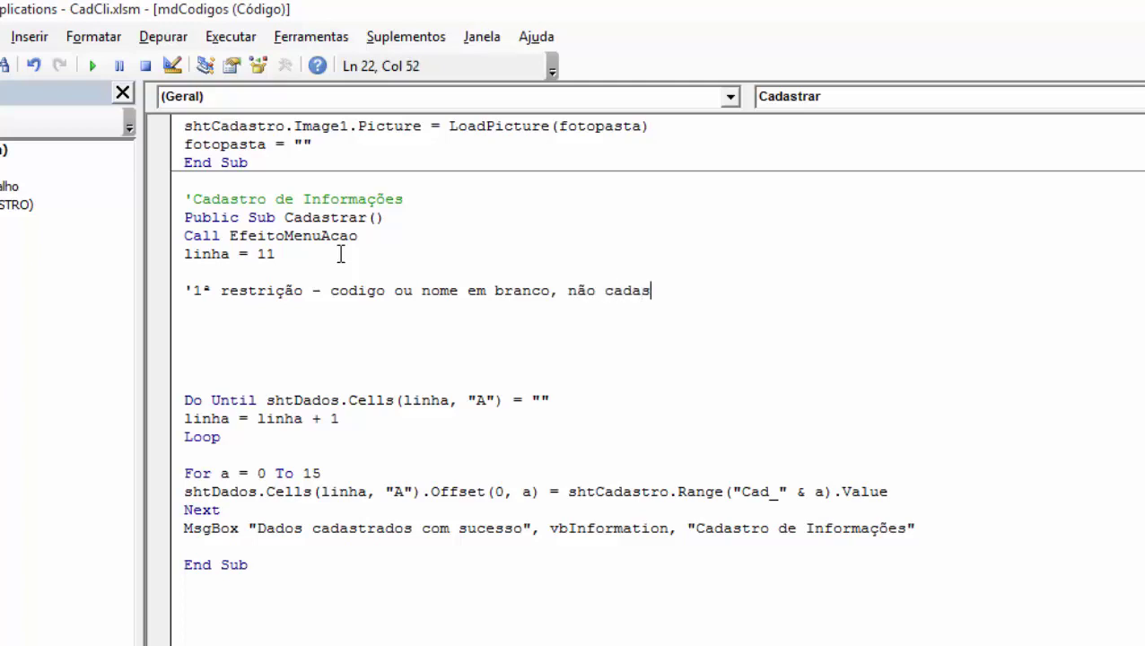
{"action": "type", "text": "trar"}
{"action": "key", "text": "Return"}
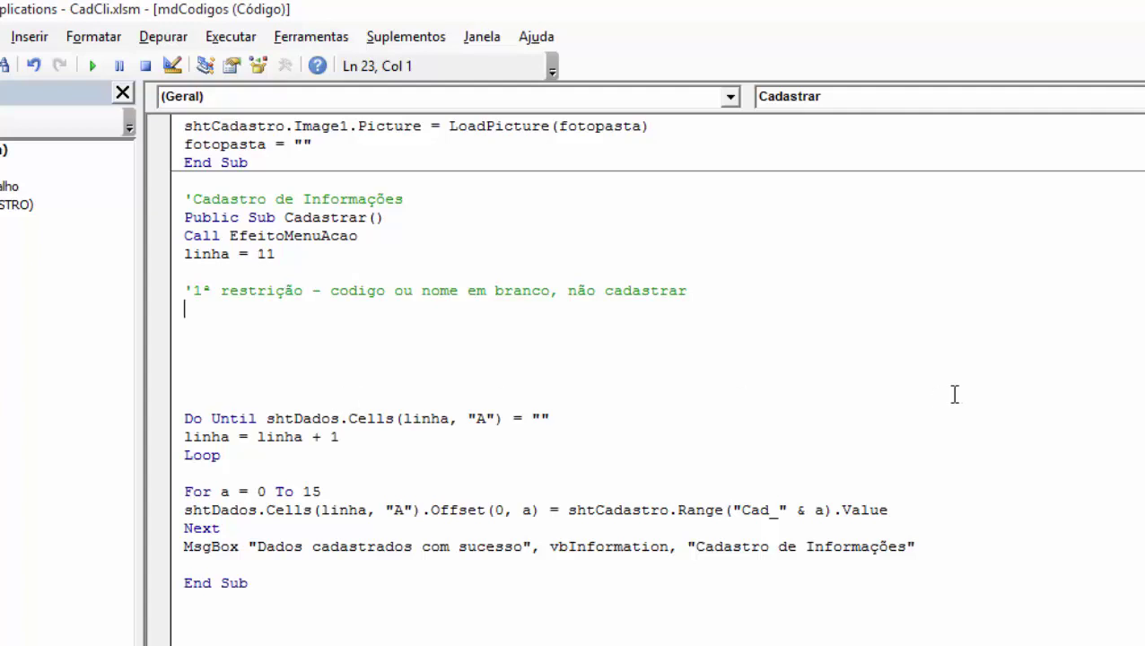
{"action": "type", "text": "if"}
Step: Write the first condition shtCadastro.Range("Cad_0") = "" by reusing the existing range reference
{"action": "left_click", "coordinate": [570, 509]}
{"action": "left_click", "coordinate": [575, 513]}
{"action": "left_click_drag", "start_coordinate": [571, 509], "coordinate": [888, 509]}
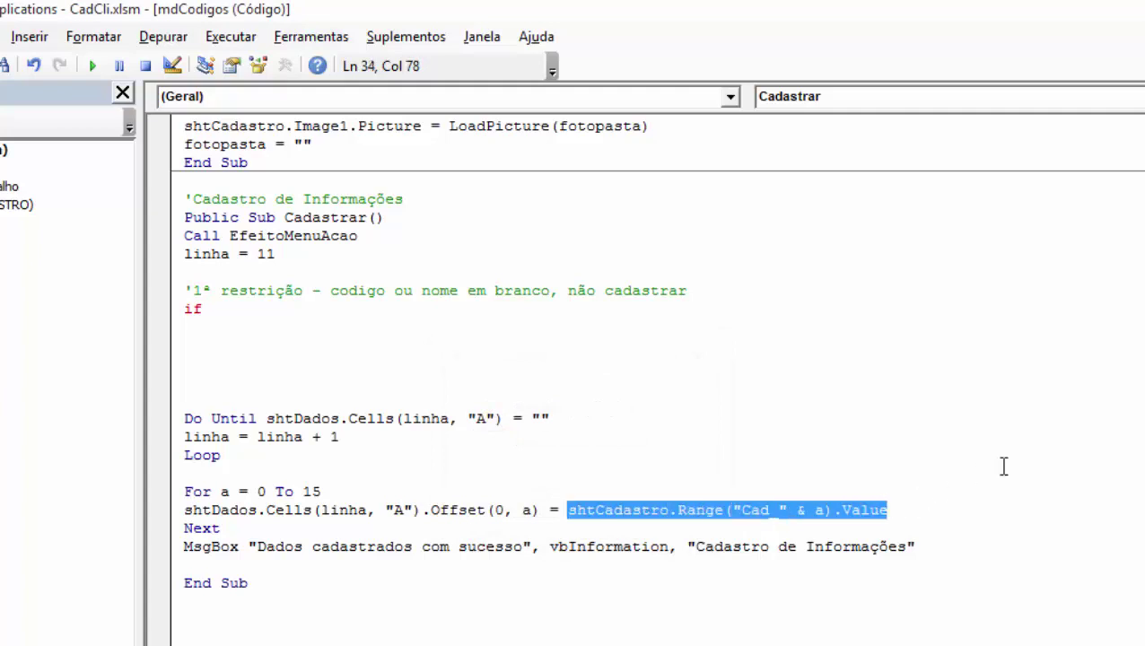
{"action": "left_click", "coordinate": [279, 314]}
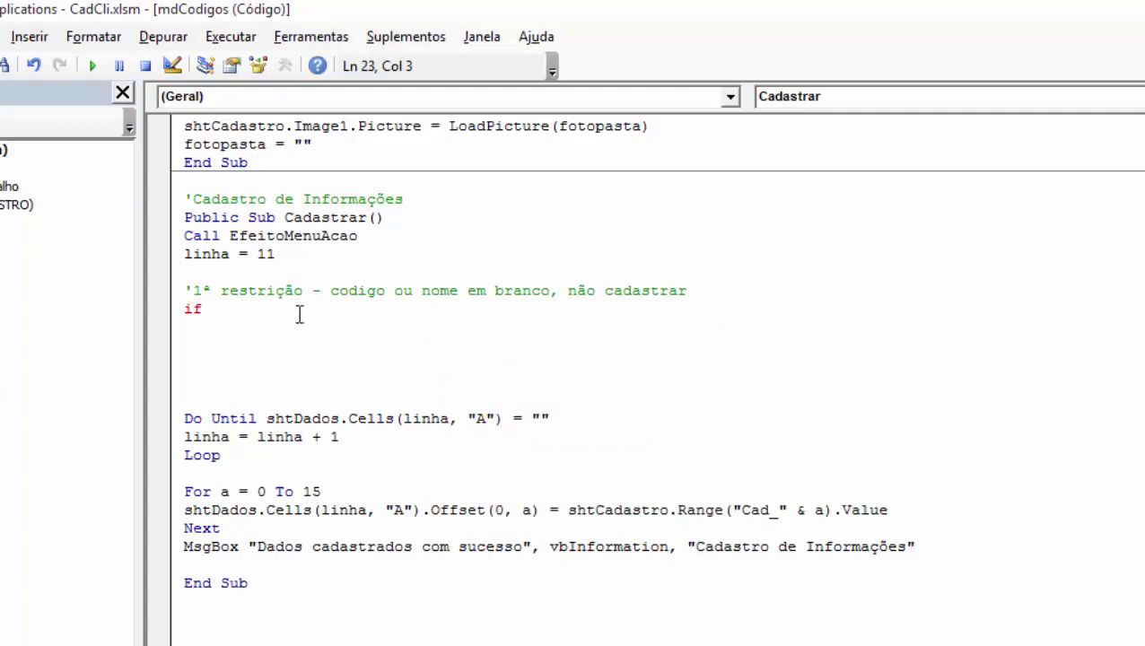
{"action": "type", "text": "shtCadastro.Range(\"Cad_\" & a).Value"}
{"action": "key", "text": "BackSpace"}
{"action": "key", "text": "BackSpace"}
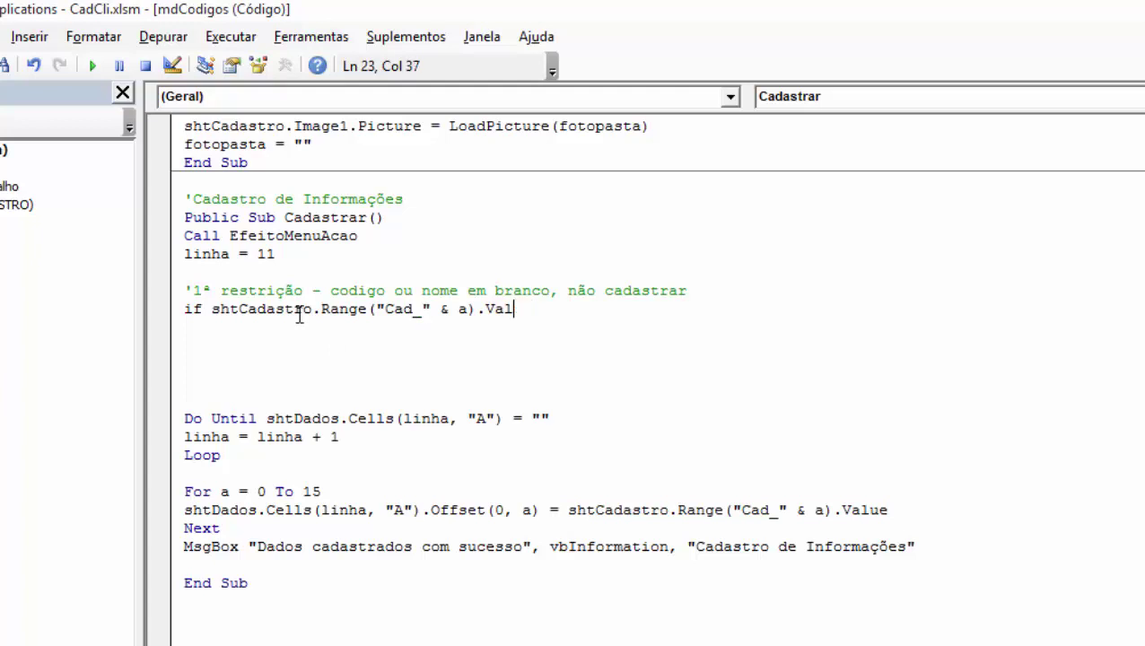
{"action": "key", "text": "BackSpace"}
{"action": "key", "text": "BackSpace"}
{"action": "key", "text": "BackSpace"}
{"action": "key", "text": "BackSpace"}
{"action": "key", "text": "BackSpace"}
{"action": "key", "text": "BackSpace"}
{"action": "key", "text": "BackSpace"}
{"action": "key", "text": "BackSpace"}
{"action": "key", "text": "BackSpace"}
{"action": "type", "text": "0\""}
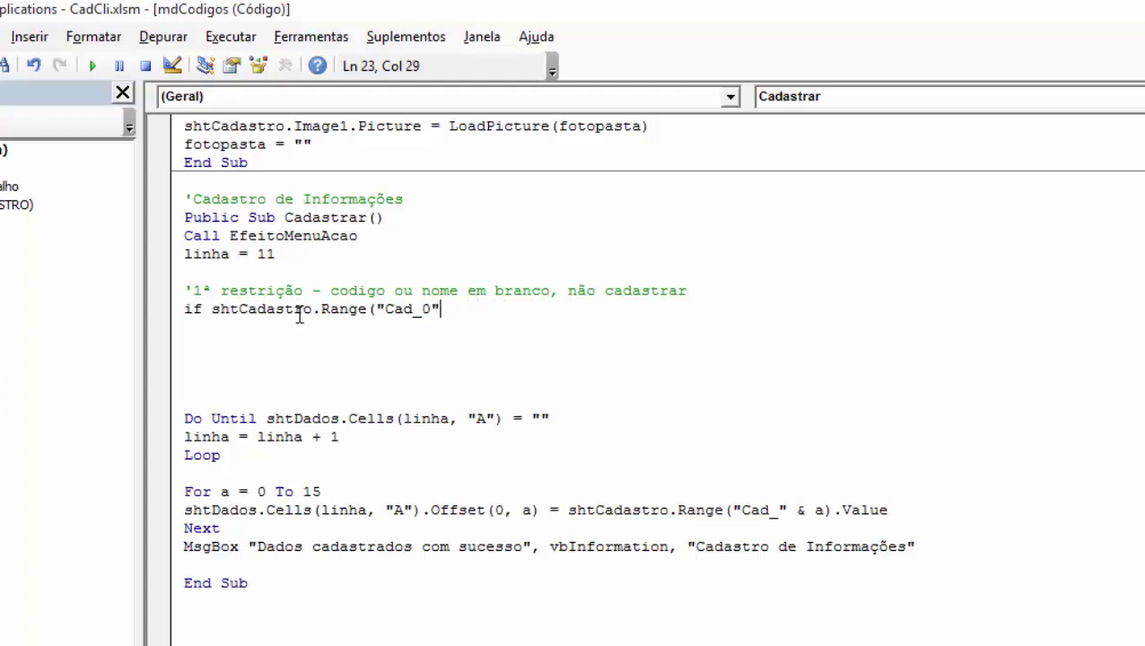
{"action": "type", "text": ")="}
{"action": "type", "text": "\"\""}
Step: Add a second condition Or shtCadastro.Range("Cad_1") = "" to the If line
{"action": "left_click_drag", "start_coordinate": [211, 309], "coordinate": [476, 309]}
{"action": "key", "text": "ctrl+c"}
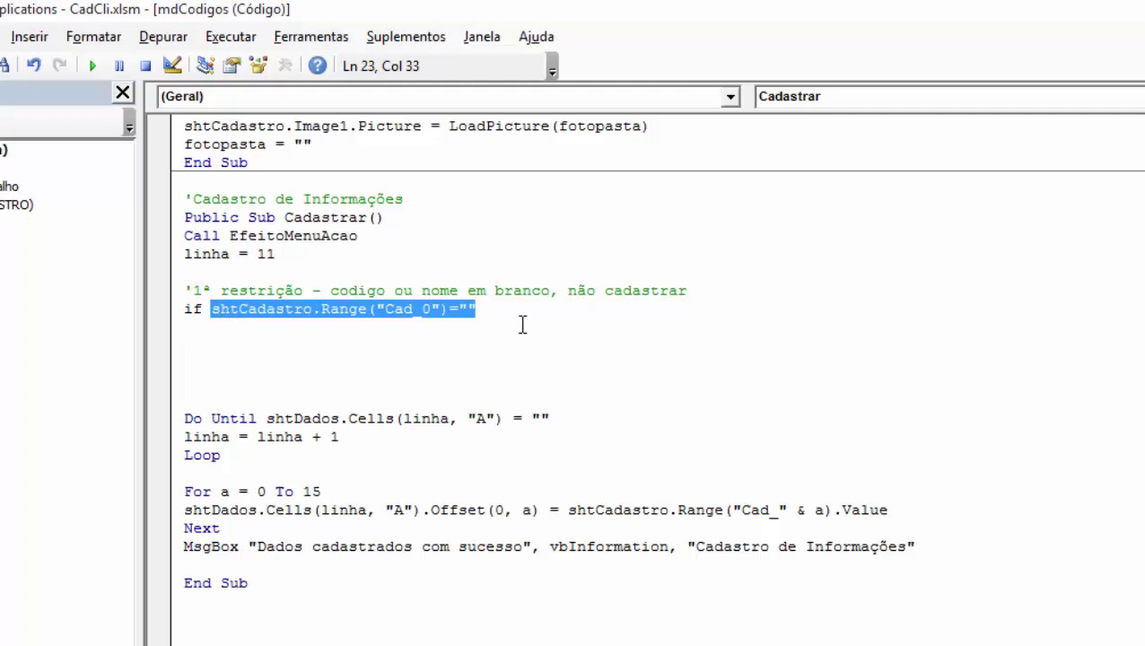
{"action": "left_click", "coordinate": [517, 314]}
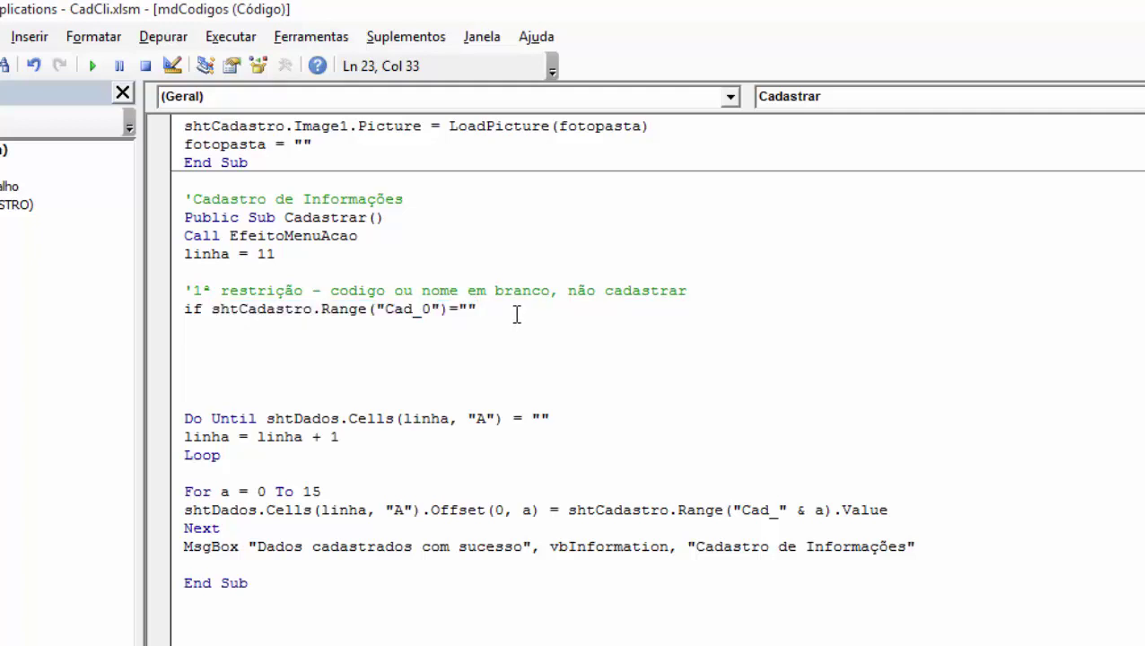
{"action": "type", "text": "or"}
{"action": "key", "text": "ctrl+v"}
{"action": "key", "text": "Left"}
{"action": "key", "text": "Left"}
{"action": "key", "text": "Left"}
{"action": "key", "text": "Left"}
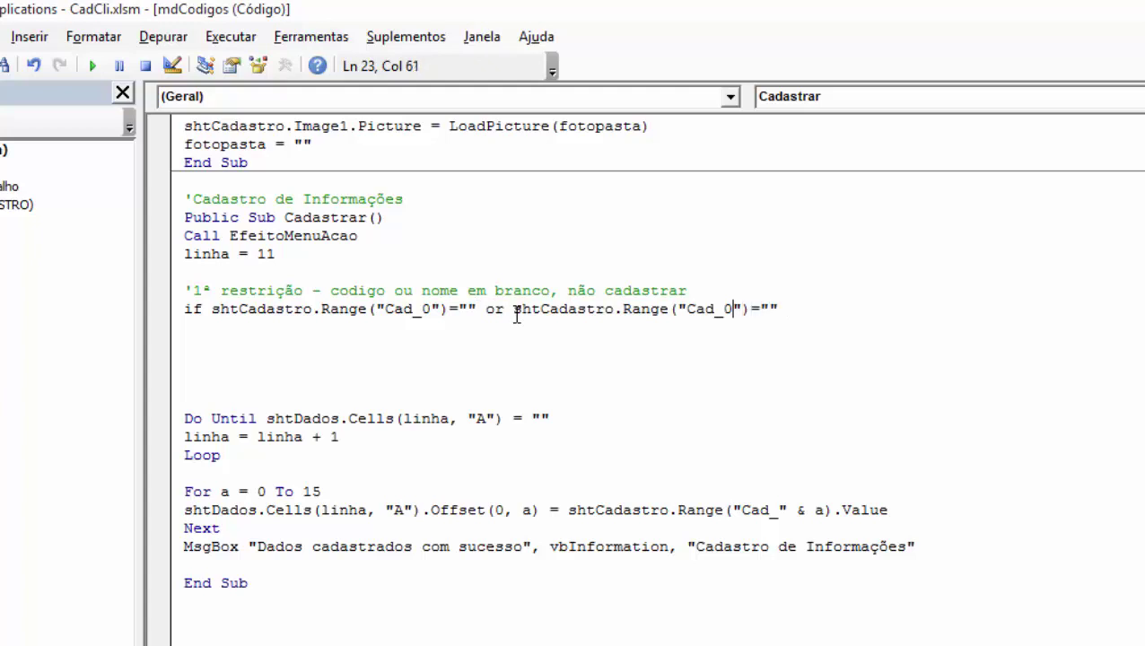
{"action": "key", "text": "BackSpace"}
{"action": "type", "text": "1"}
Step: End the If line with Then, add End If, and open an empty line inside the block
{"action": "left_click", "coordinate": [806, 308]}
{"action": "type", "text": "then"}
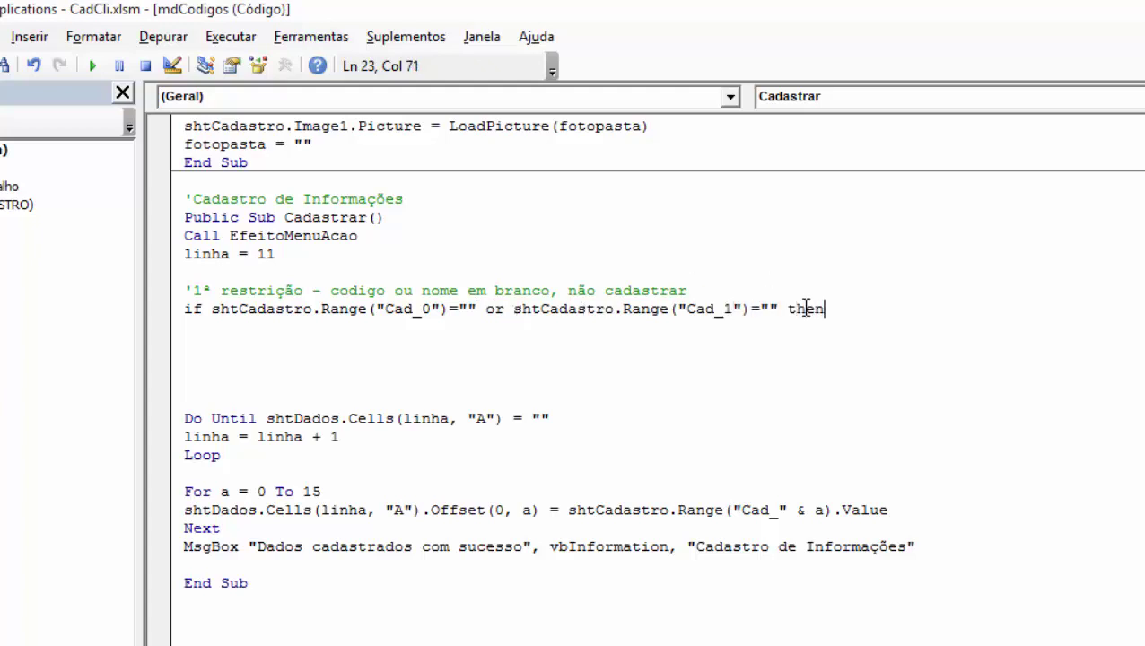
{"action": "key", "text": "Return"}
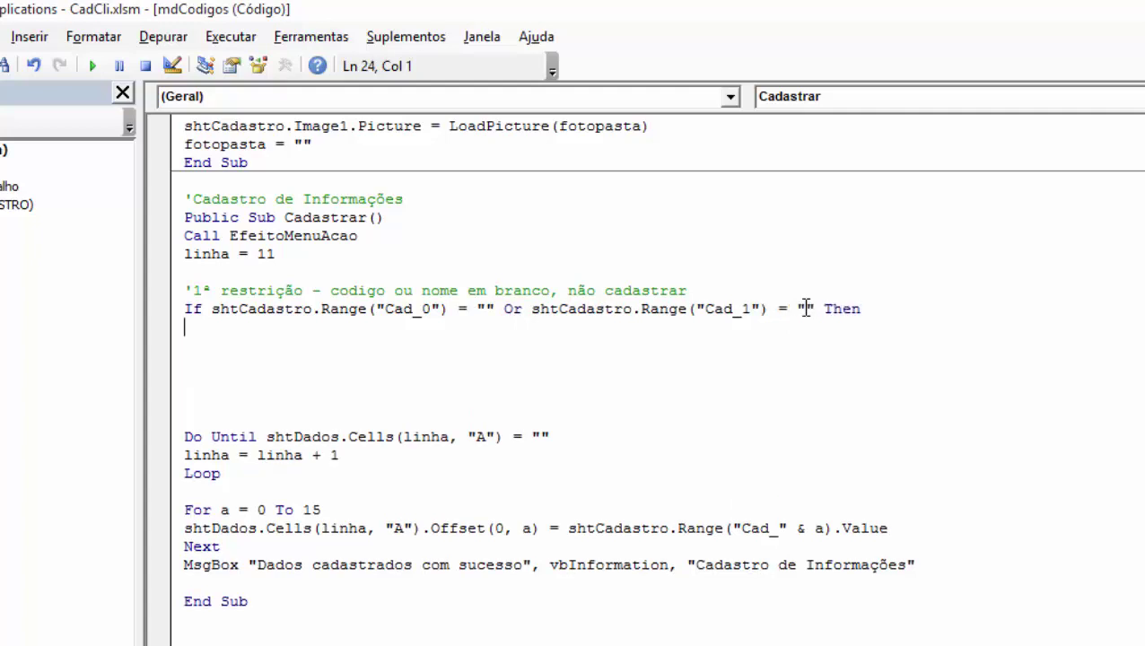
{"action": "type", "text": "endi"}
{"action": "type", "text": "f"}
{"action": "key", "text": "Up"}
{"action": "key", "text": "End"}
{"action": "key", "text": "Return"}
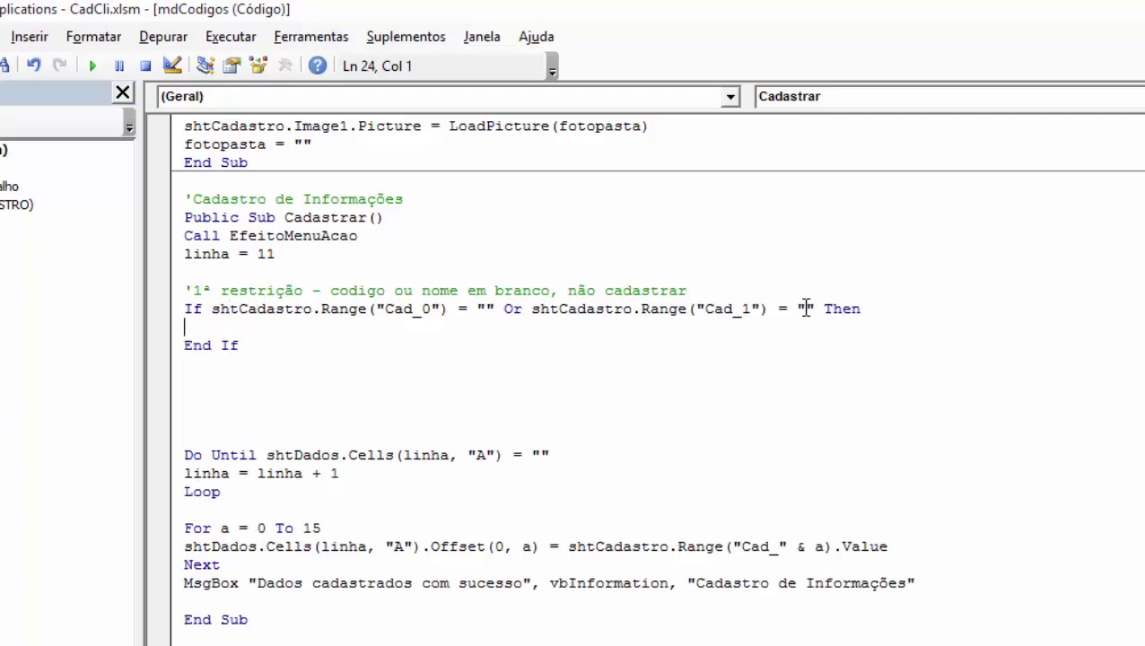
Step: Add MsgBox "Verifique se o código ou o nome estão preenchidos", vbInformation, "Cadastro Negado" inside the If
{"action": "type", "text": "msg"}
{"action": "type", "text": "box \""}
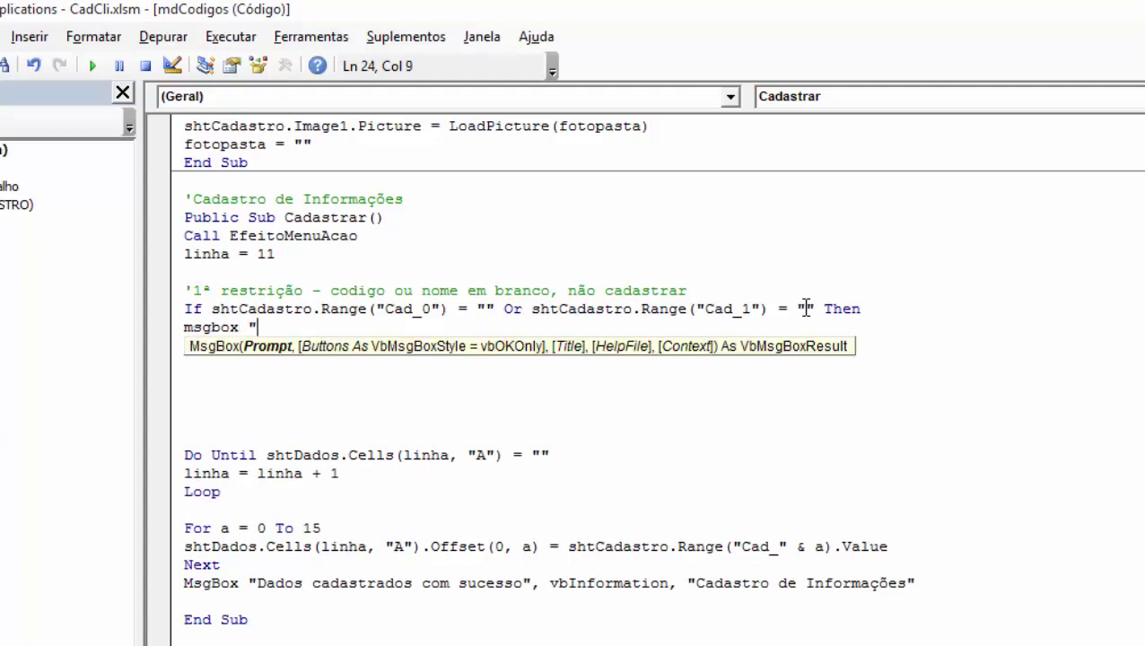
{"action": "type", "text": "Verifique"}
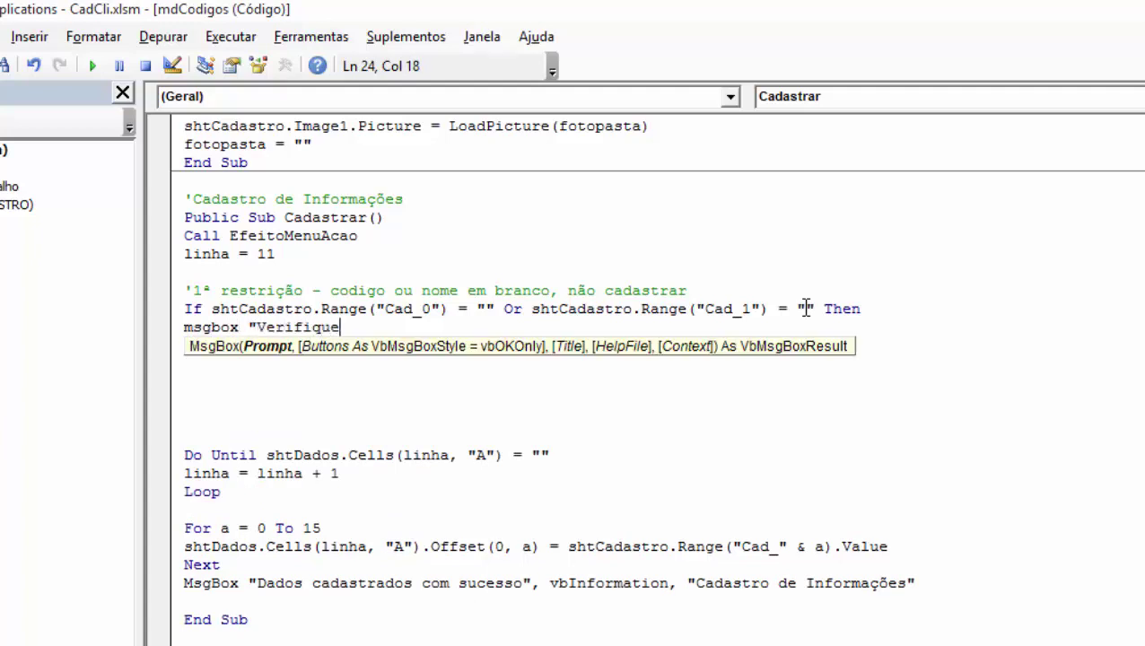
{"action": "type", "text": " se o c"}
{"action": "type", "text": "ódigo ou "}
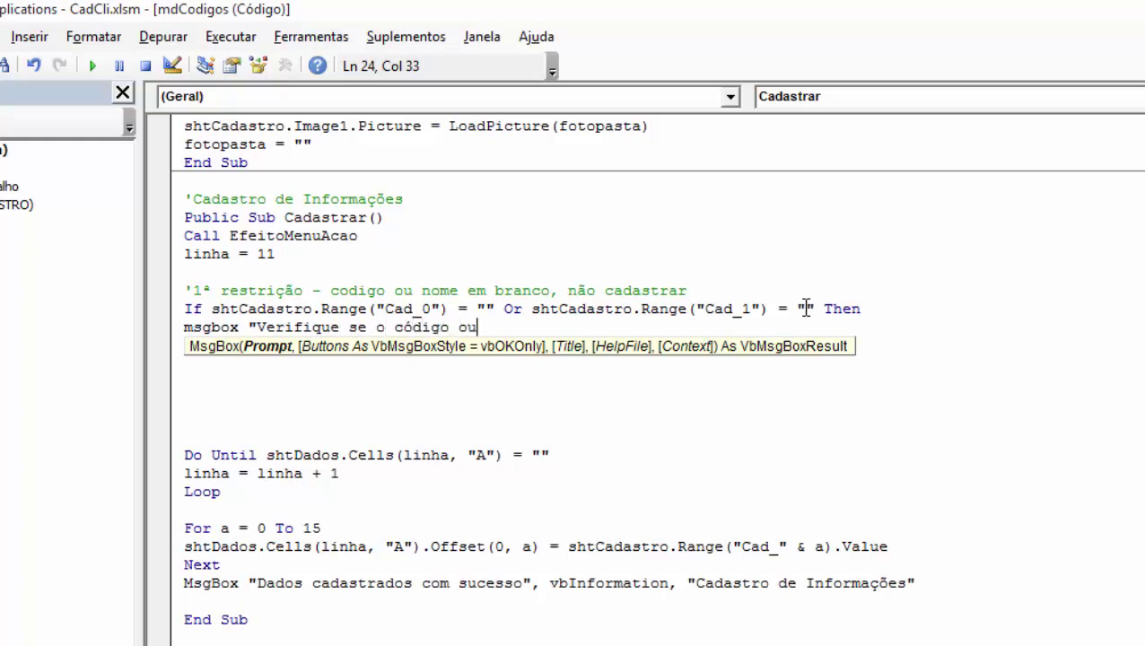
{"action": "type", "text": "onom"}
{"action": "key", "text": "BackSpace"}
{"action": "key", "text": "BackSpace"}
{"action": "key", "text": "BackSpace"}
{"action": "type", "text": "n"}
{"action": "type", "text": "ome est"}
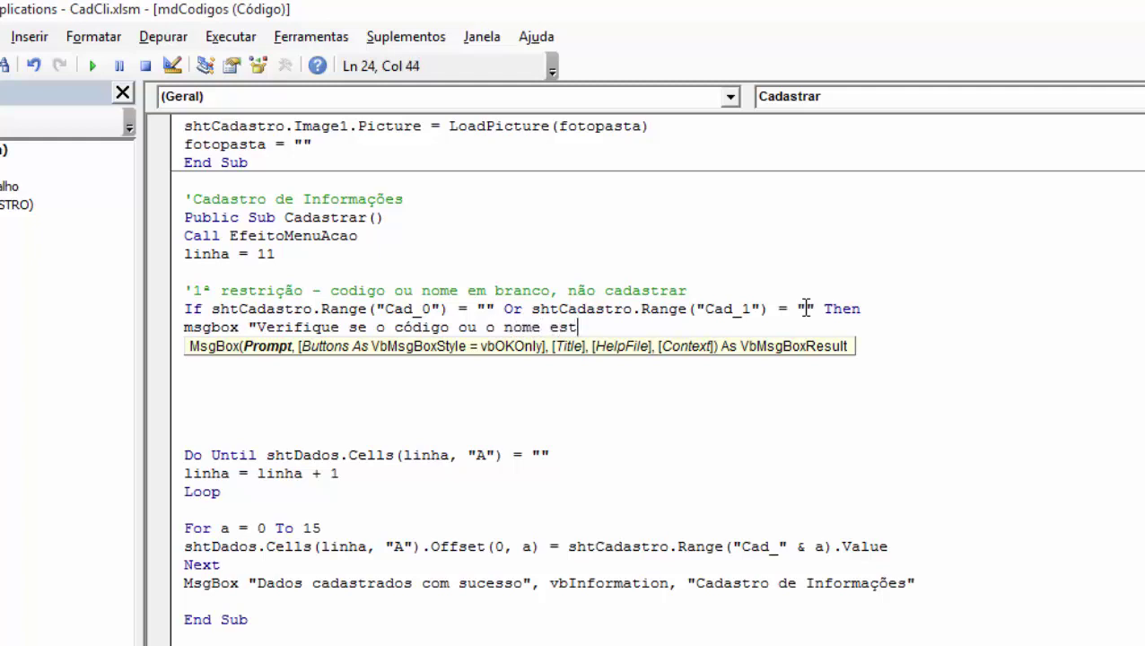
{"action": "type", "text": "ão va"}
{"action": "key", "text": "BackSpace"}
{"action": "key", "text": "BackSpace"}
{"action": "type", "text": "pre"}
{"action": "type", "text": "enchidos"}
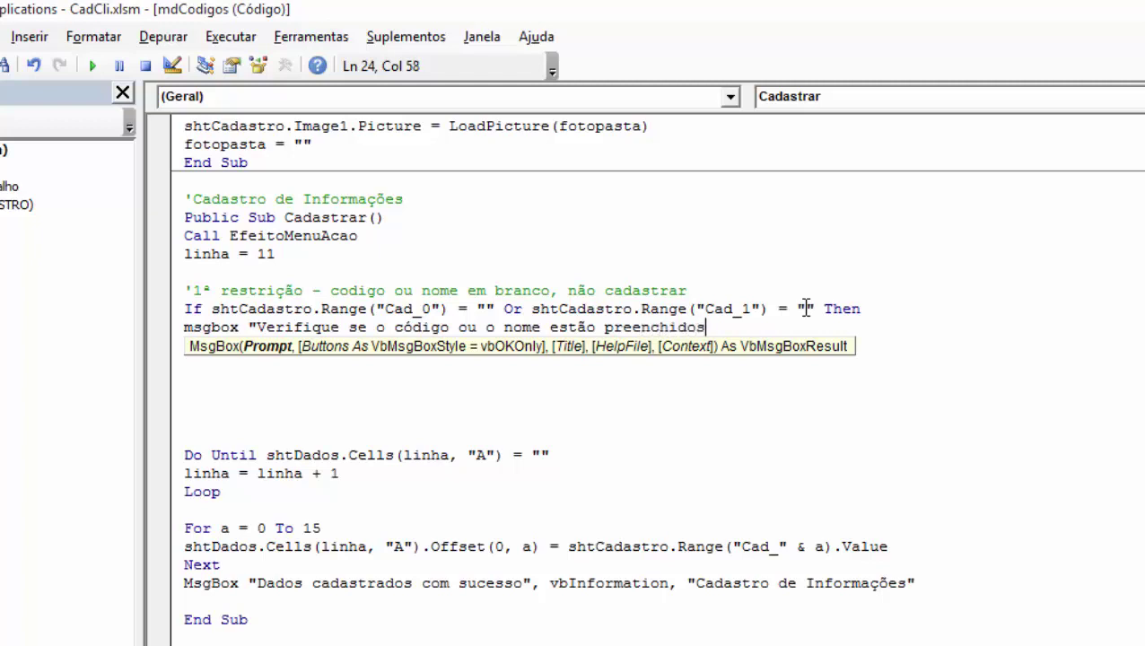
{"action": "type", "text": "\""}
{"action": "type", "text": ",vb"}
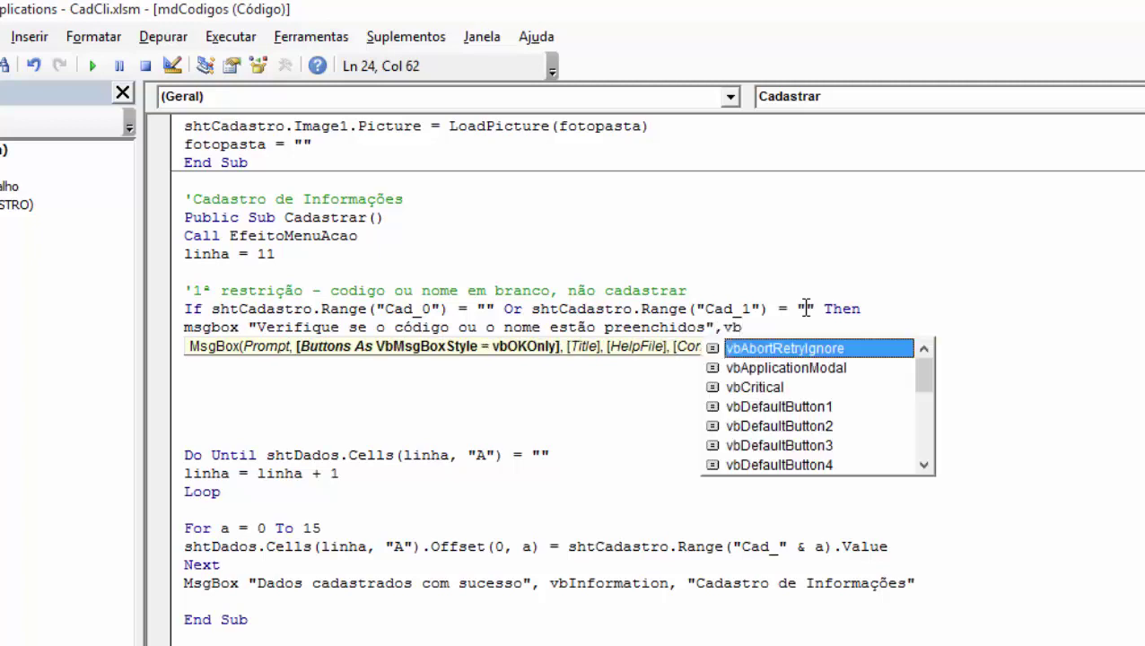
{"action": "type", "text": "i"}
{"action": "key", "text": "Tab"}
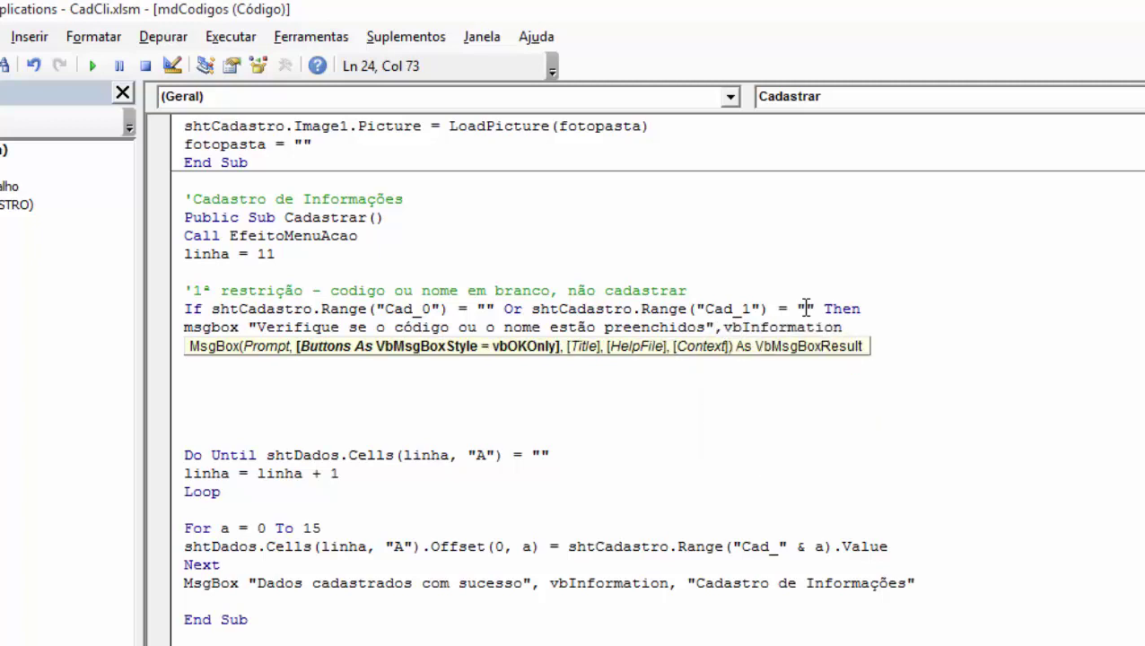
{"action": "type", "text": ",\"C"}
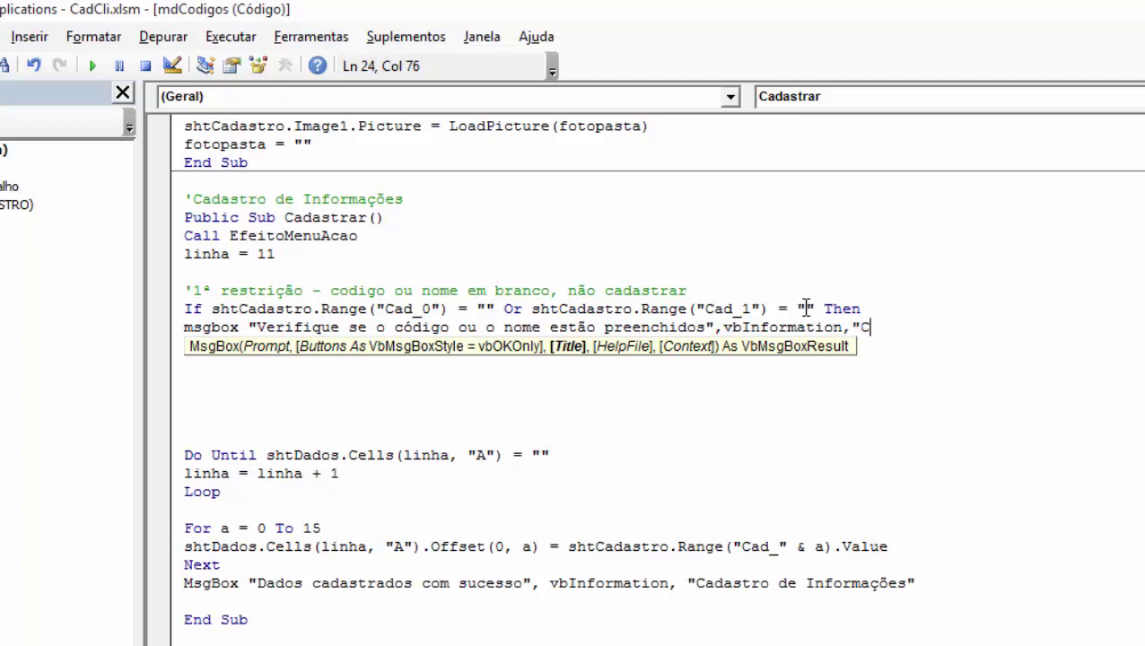
{"action": "type", "text": "adastro"}
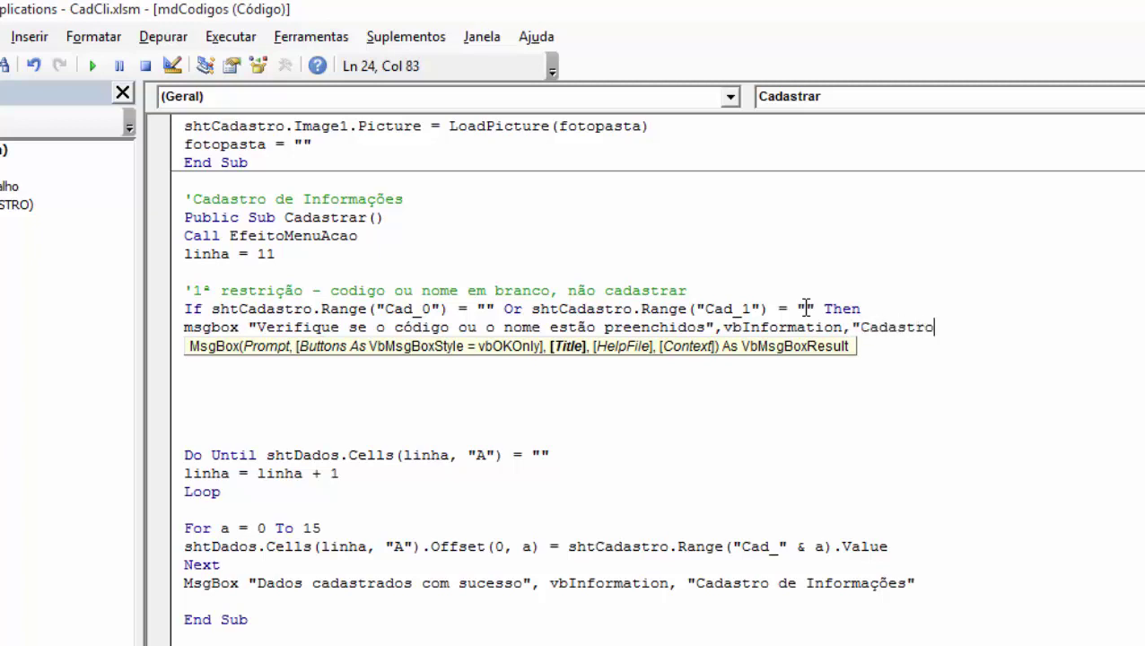
{"action": "type", "text": " Nega"}
{"action": "type", "text": "do"}
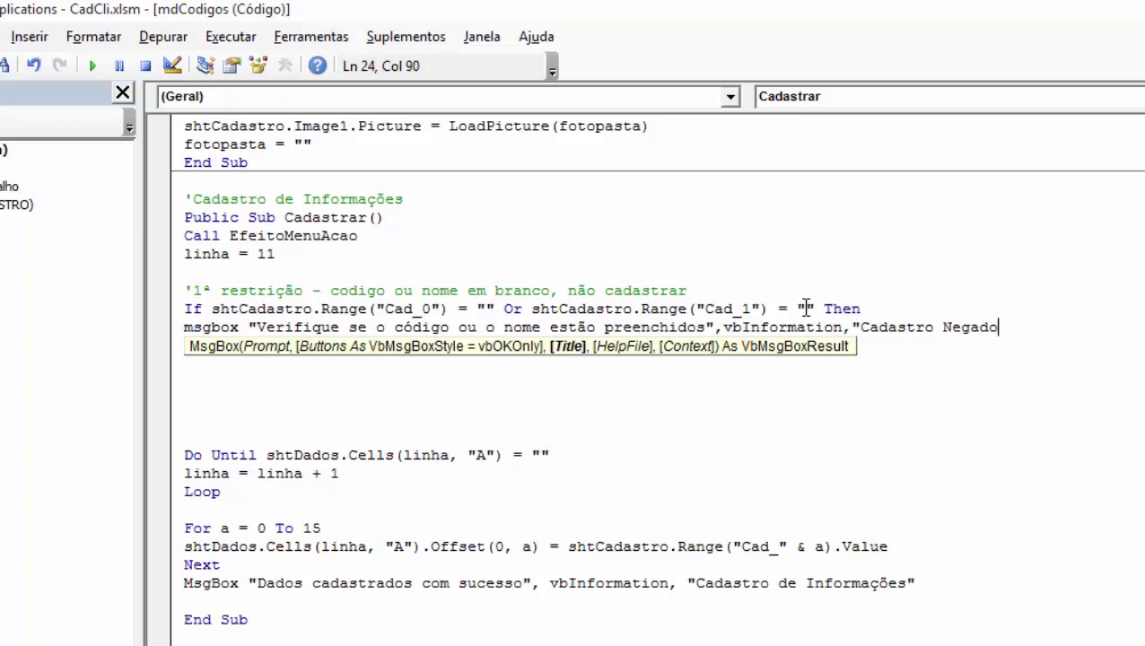
{"action": "type", "text": "\""}
{"action": "key", "text": "Return"}
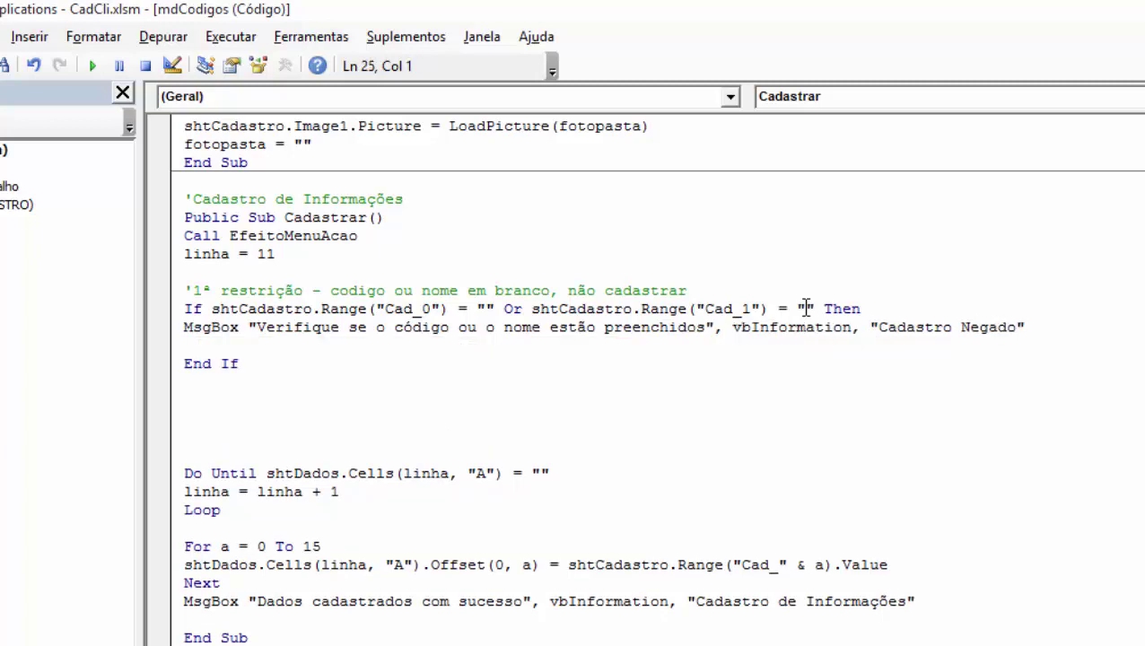
Step: Add an Exit Sub line after the MsgBox inside the If block
{"action": "type", "text": "e"}
{"action": "type", "text": "xit sub"}
{"action": "left_click", "coordinate": [549, 376]}
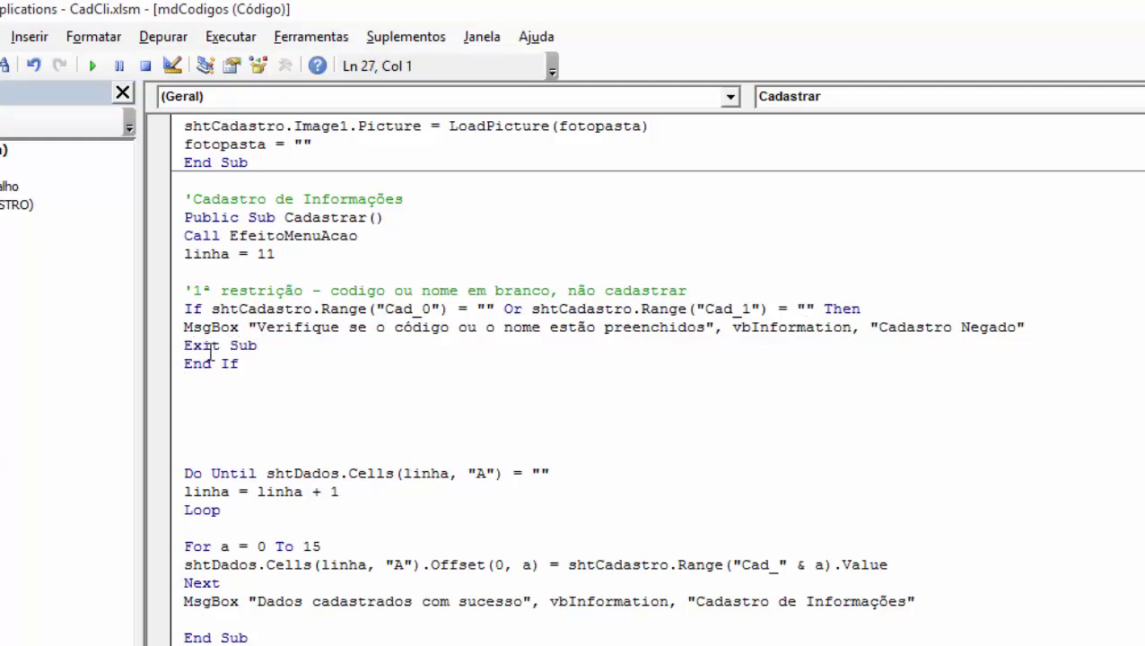
{"action": "left_click_drag", "start_coordinate": [184, 346], "coordinate": [262, 346]}
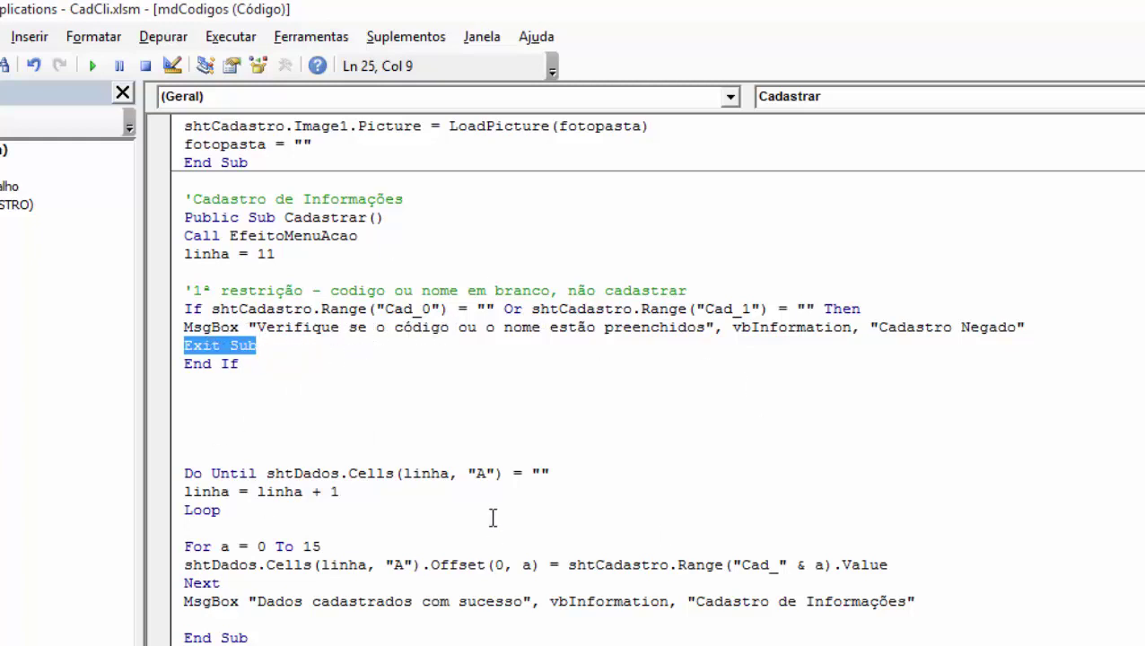
{"action": "left_click", "coordinate": [381, 396]}
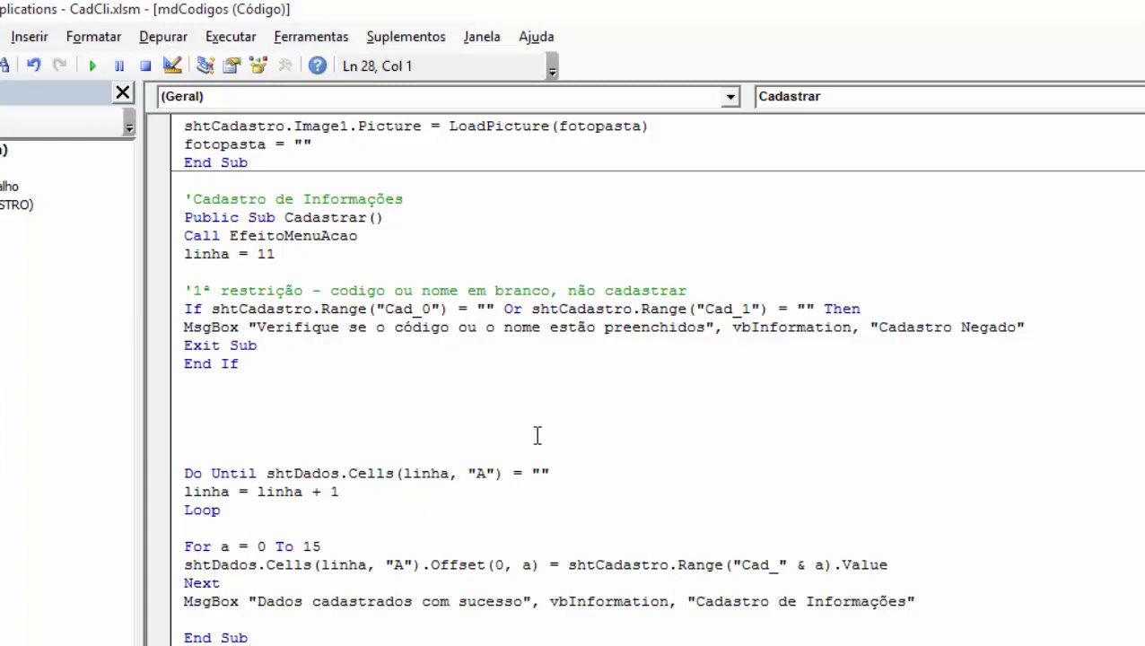
Step: In Excel, clear the client code Cad_0 and confirm Cadastrar shows the Cadastro Negado warning
{"action": "mouse_move", "coordinate": [301, 29]}
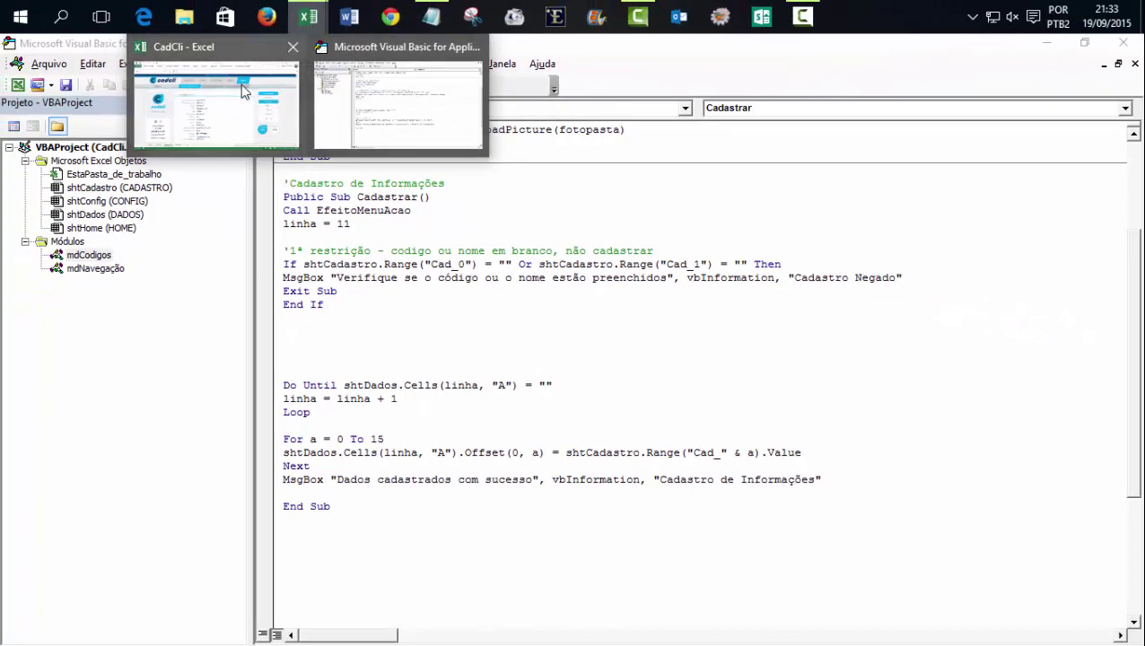
{"action": "left_click", "coordinate": [245, 85]}
{"action": "left_click", "coordinate": [172, 208]}
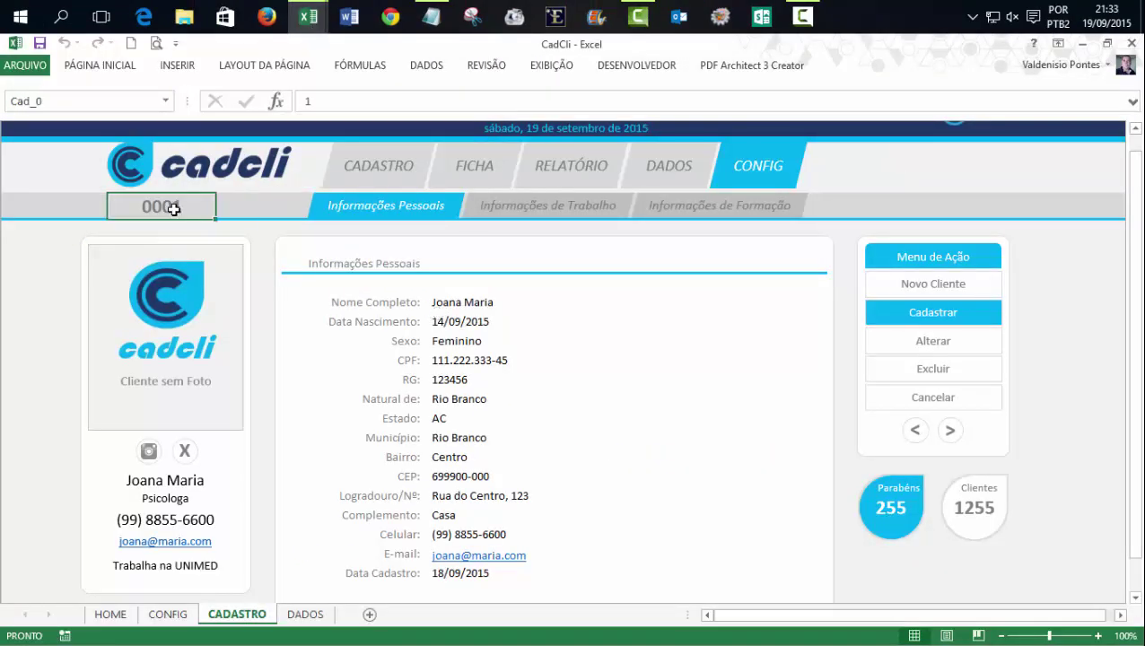
{"action": "key", "text": "Delete"}
{"action": "left_click", "coordinate": [934, 314]}
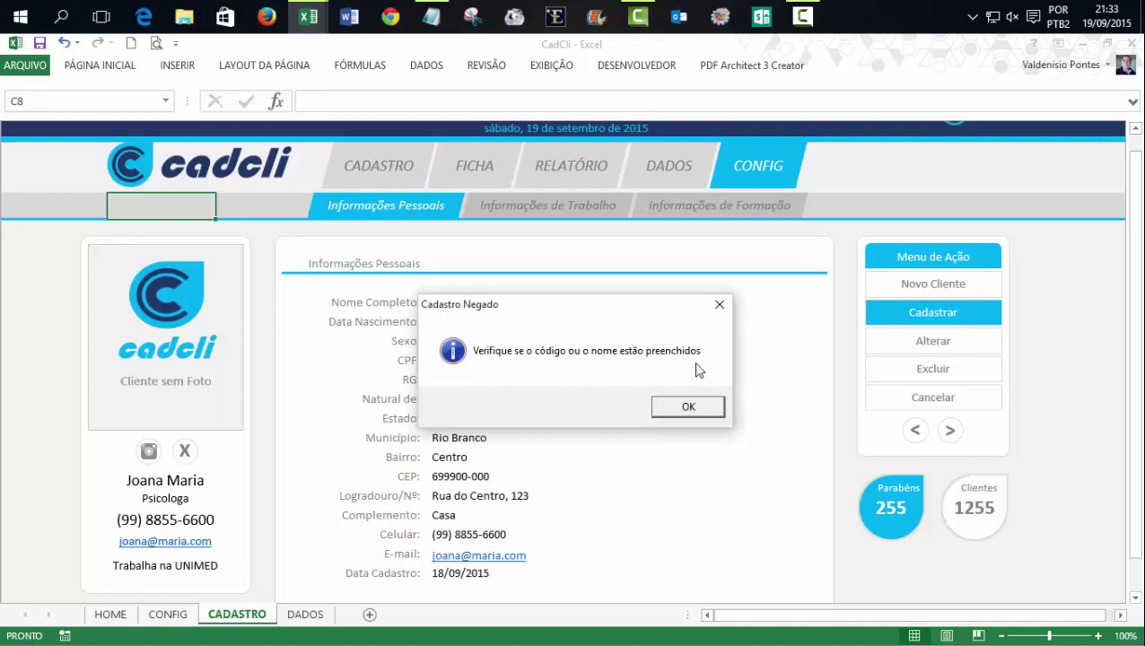
{"action": "left_click", "coordinate": [688, 406]}
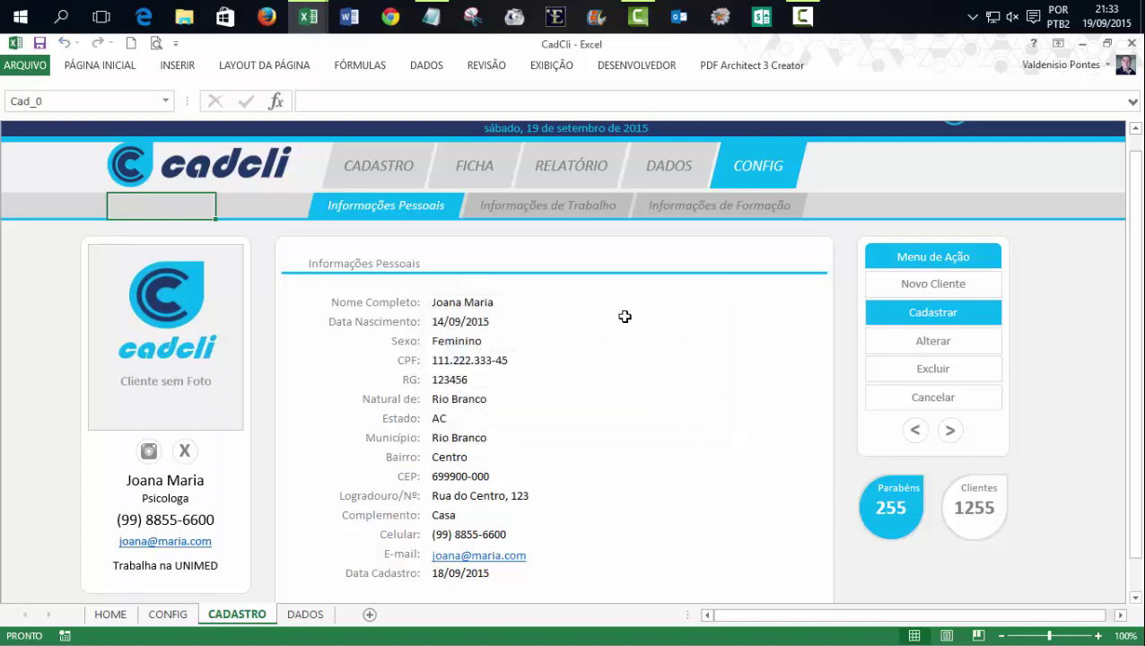
Step: Restore code 1, clear Nome Completo, and confirm registering is again refused with Cadastro Negado
{"action": "type", "text": "1"}
{"action": "key", "text": "Return"}
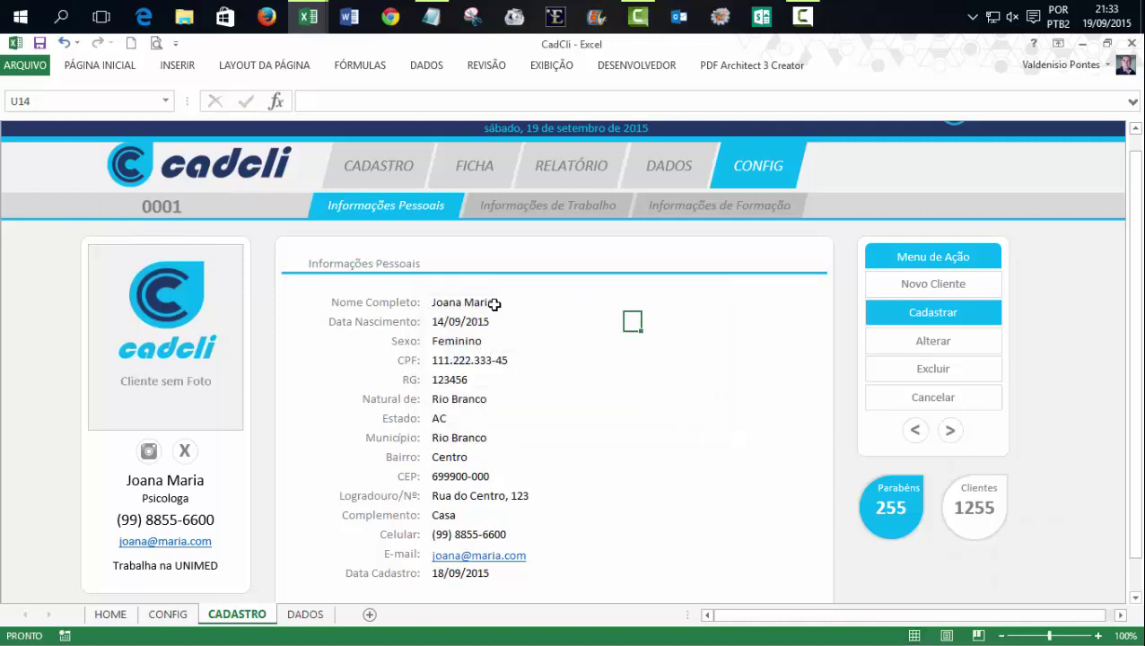
{"action": "left_click", "coordinate": [528, 305]}
{"action": "left_click", "coordinate": [531, 304]}
{"action": "key", "text": "Delete"}
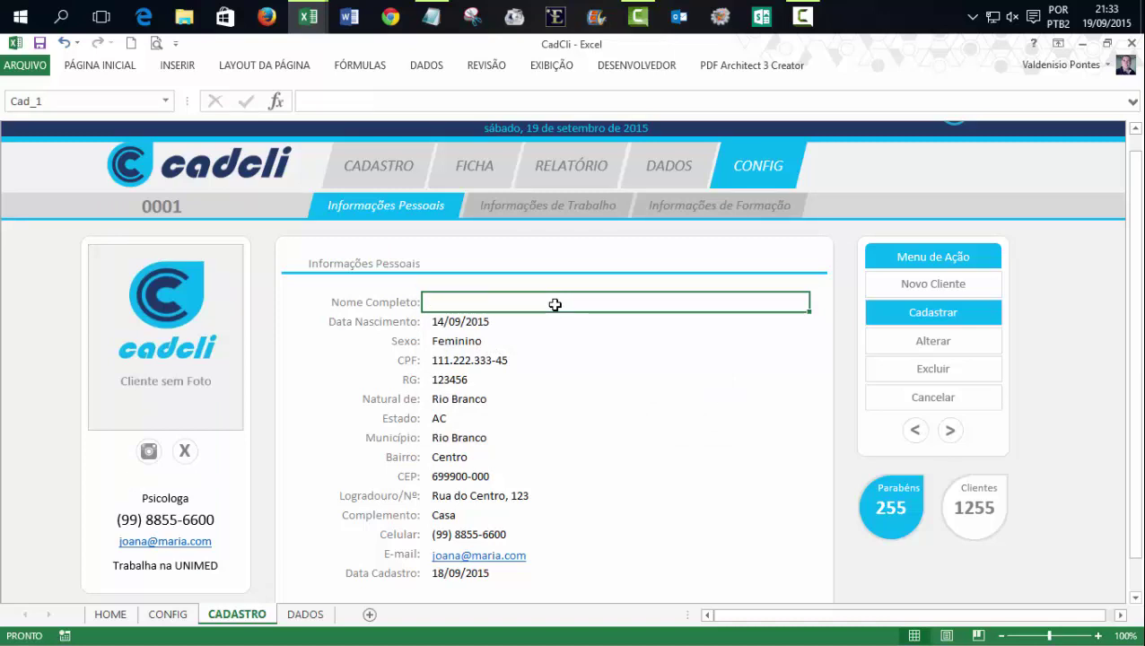
{"action": "left_click", "coordinate": [1087, 342]}
{"action": "left_click", "coordinate": [940, 320]}
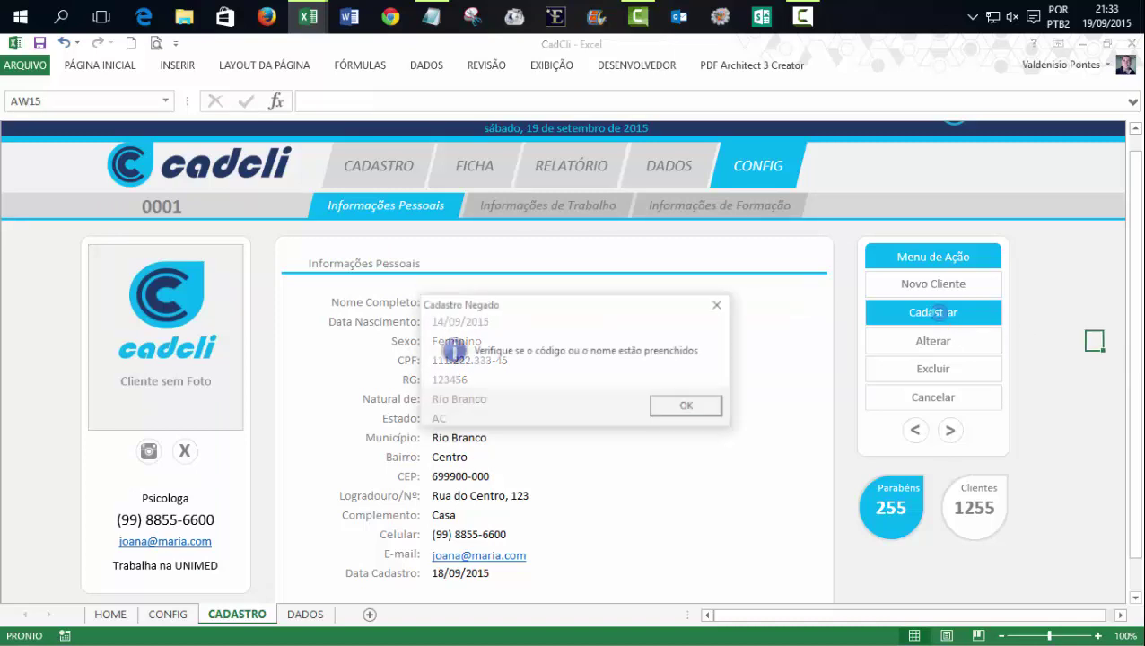
{"action": "left_click", "coordinate": [669, 406]}
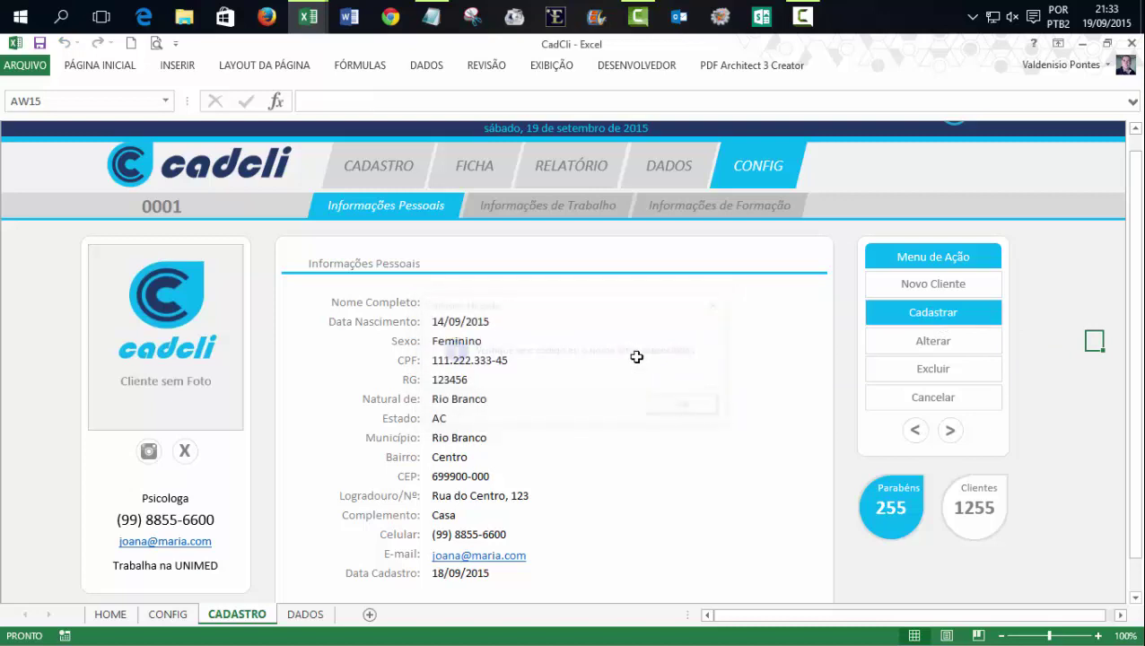
{"action": "left_click", "coordinate": [447, 302]}
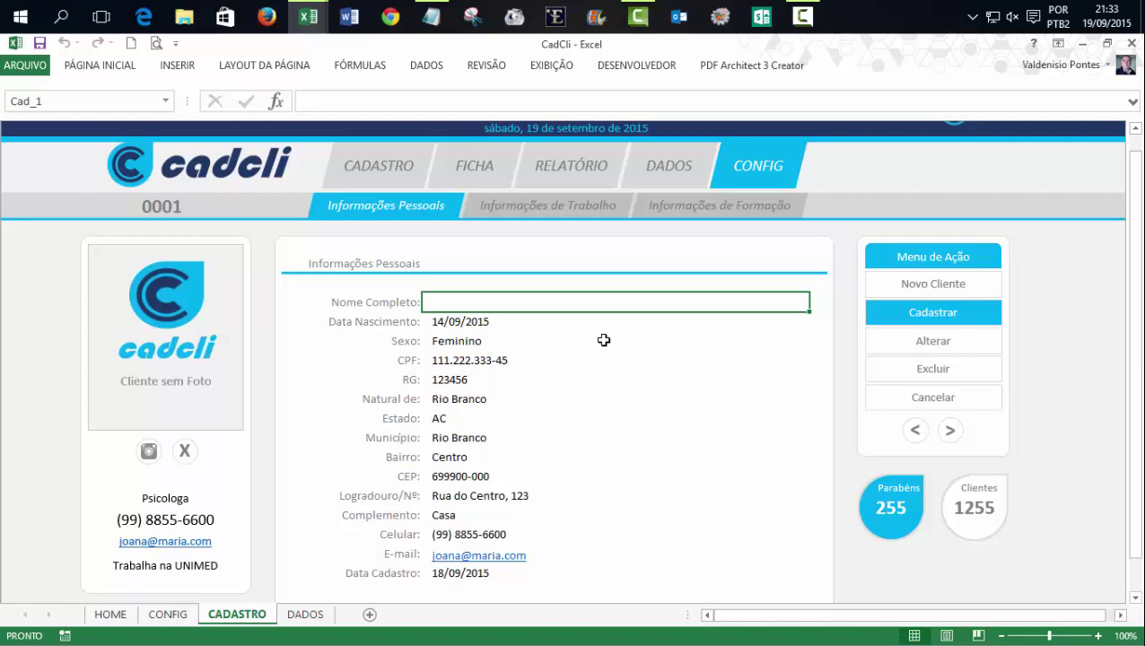
Step: Re-enter the client's full name, register successfully, and return to the VBA editor
{"action": "type", "text": "J"}
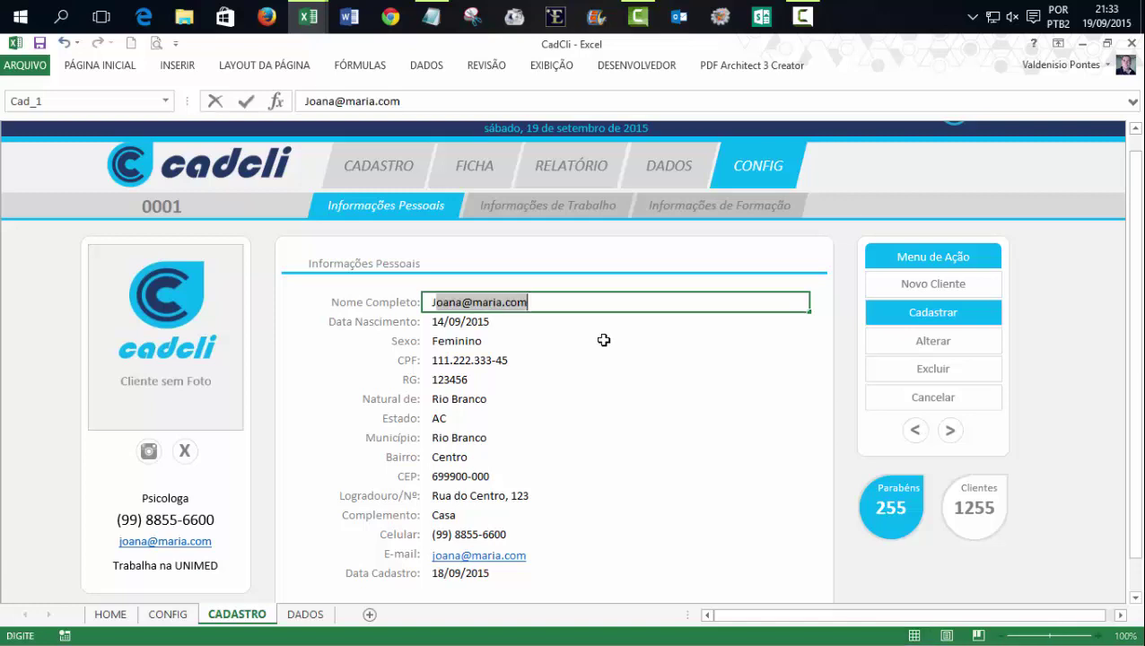
{"action": "type", "text": "oana "}
{"action": "type", "text": "Maria"}
{"action": "left_click", "coordinate": [604, 340]}
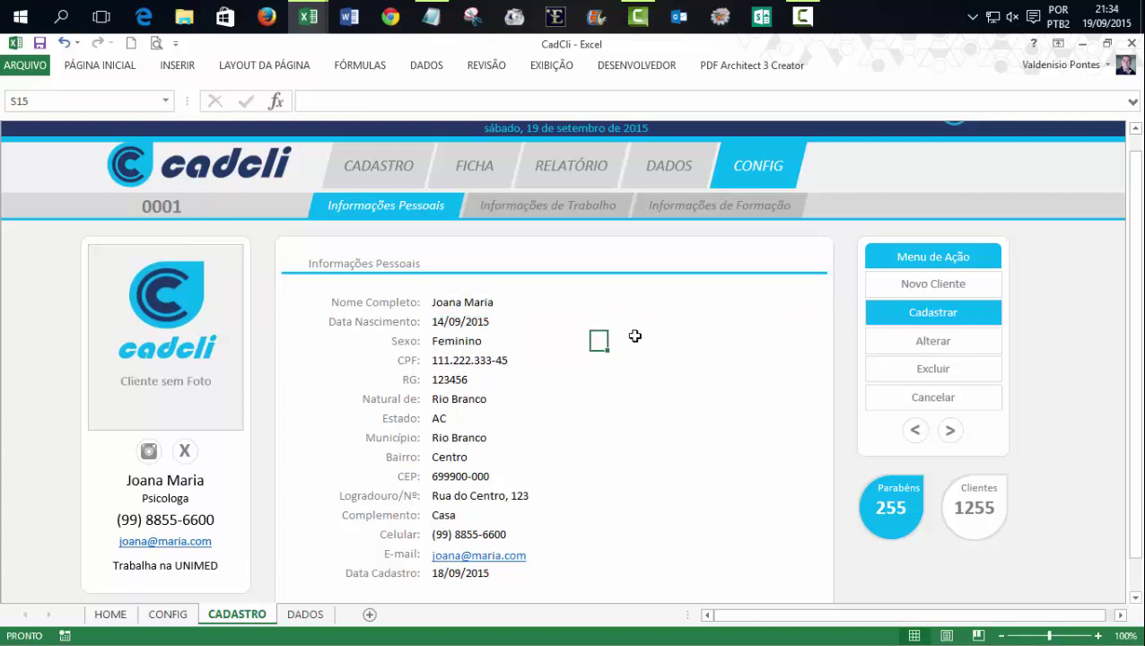
{"action": "mouse_move", "coordinate": [315, 16]}
{"action": "left_click", "coordinate": [933, 311]}
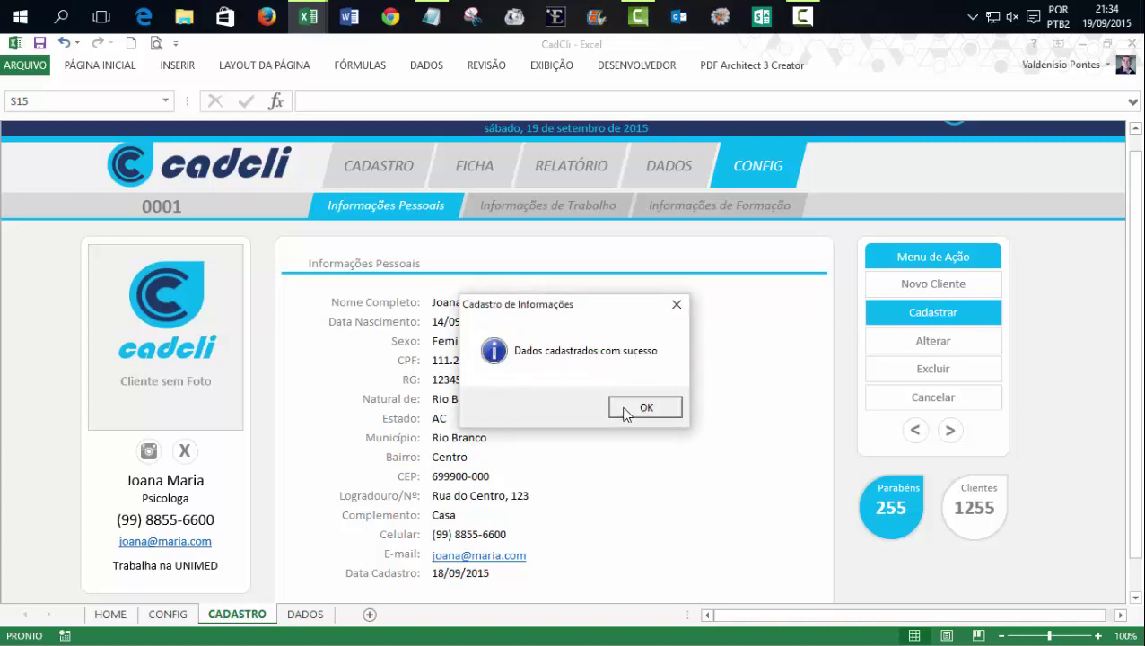
{"action": "left_click", "coordinate": [645, 407]}
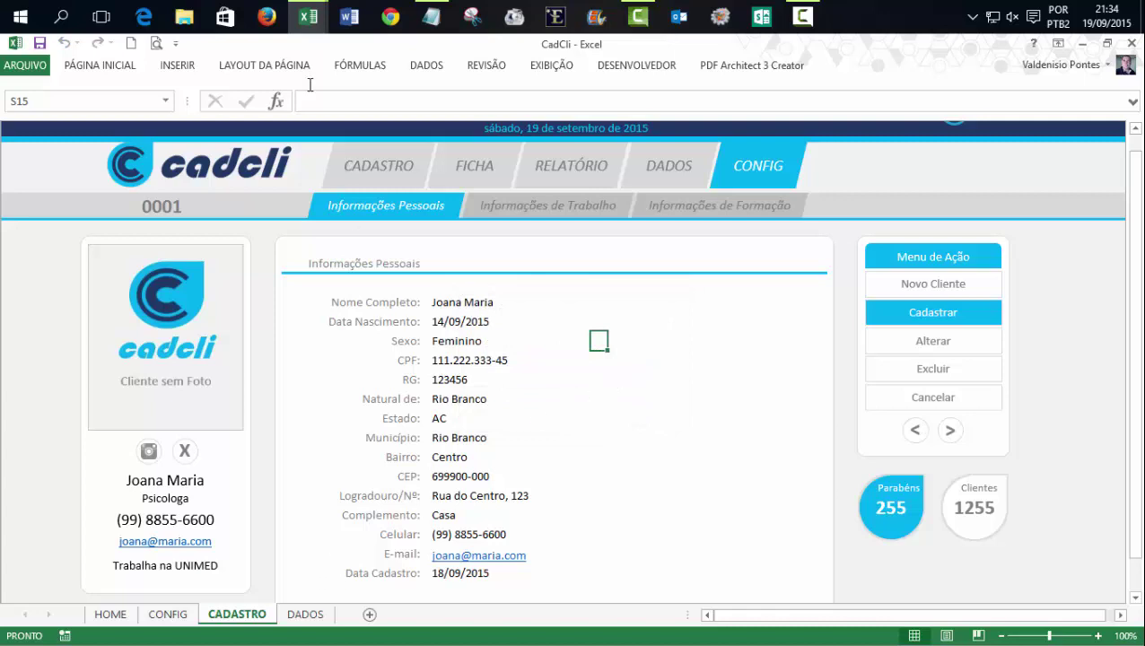
{"action": "left_click", "coordinate": [399, 94]}
{"action": "type", "text": "2ª re"}
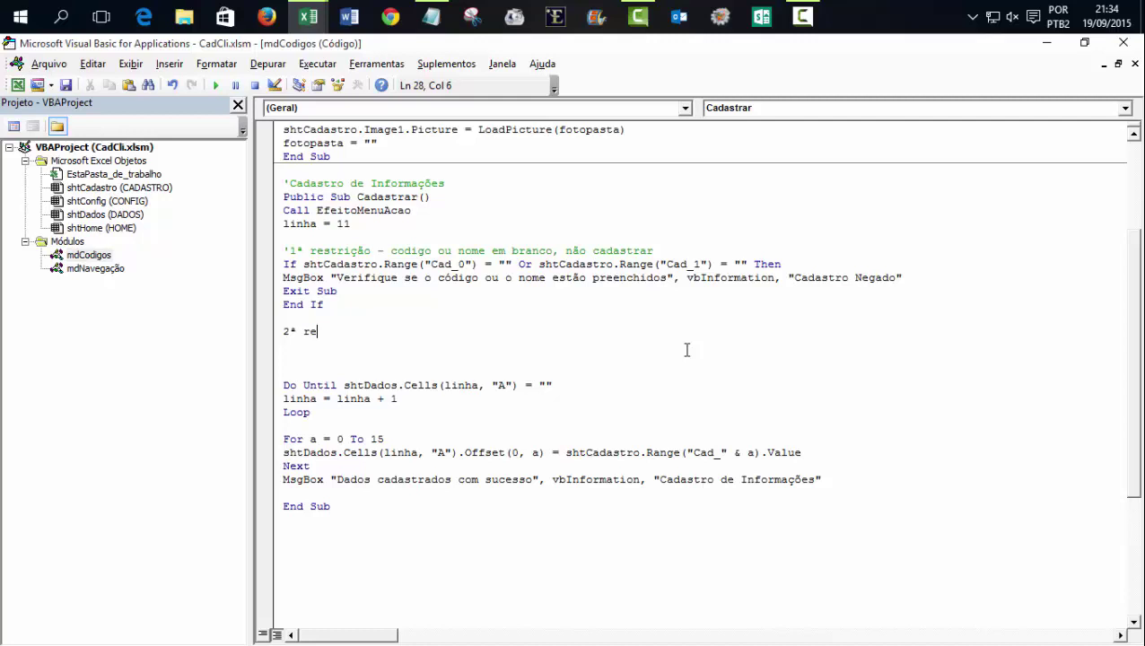
Step: Type the '2ª restrição' note below End If, correcting 'cadastarar' to 'cadastrar'
{"action": "type", "text": "str"}
{"action": "type", "text": "ição - "}
{"action": "type", "text": "se"}
{"action": "type", "text": " o código j"}
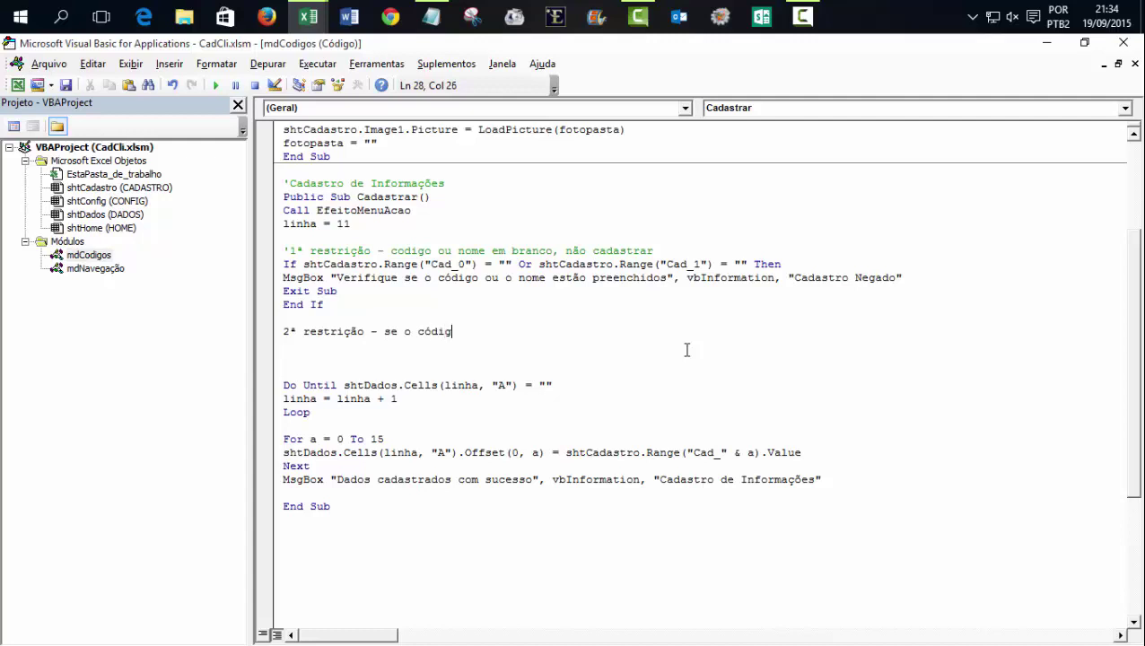
{"action": "type", "text": "á esti"}
{"action": "type", "text": "ver cada"}
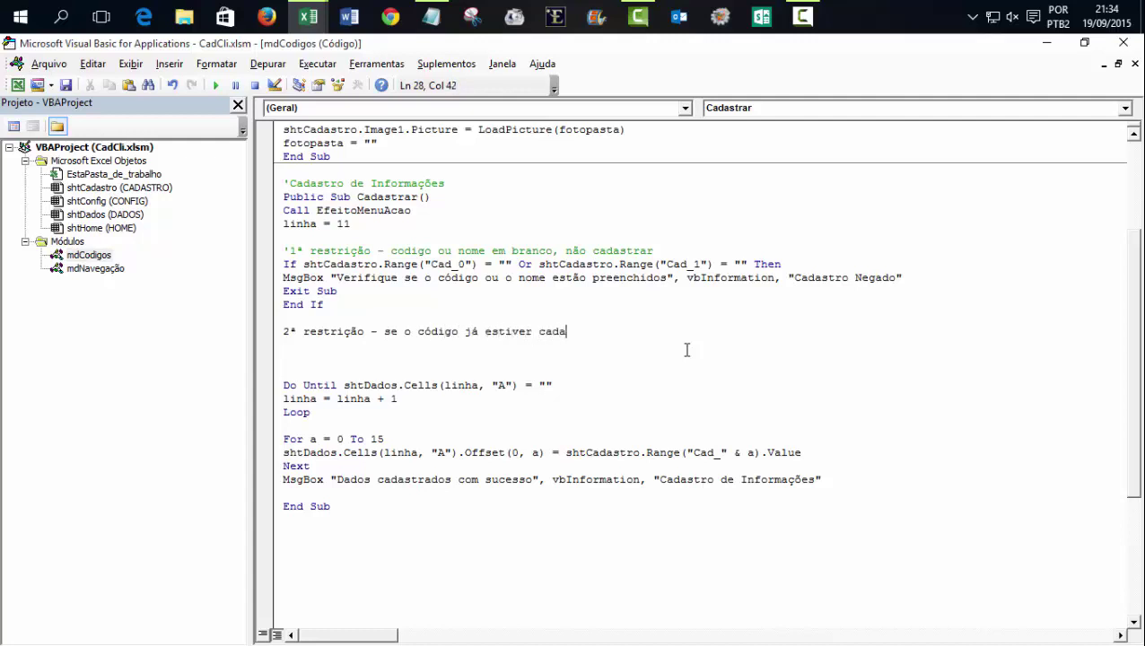
{"action": "type", "text": "strado, não "}
{"action": "type", "text": "cadas"}
{"action": "type", "text": "tarar"}
{"action": "key", "text": "BackSpace"}
{"action": "key", "text": "BackSpace"}
{"action": "key", "text": "BackSpace"}
{"action": "type", "text": "tr"}
{"action": "type", "text": "as"}
{"action": "key", "text": "Return"}
{"action": "key", "text": "Return"}
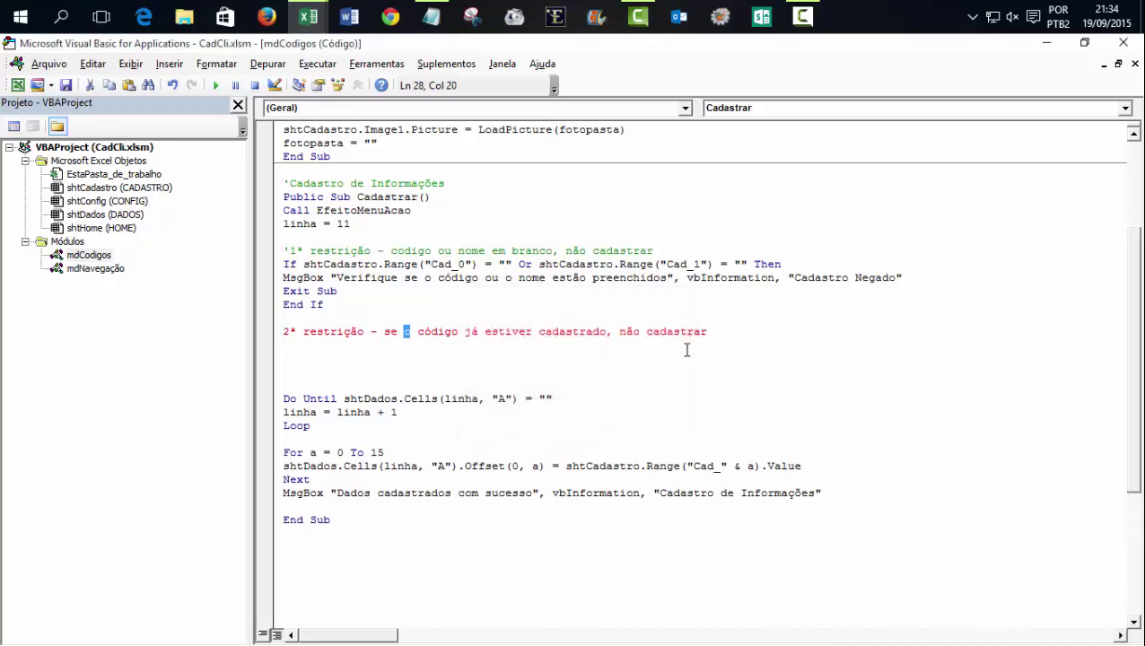
{"action": "key", "text": "Home"}
Step: Paste a copy of the Do Until row-search loop below the 2ª restrição comment, with two blank lines inside
{"action": "type", "text": "'"}
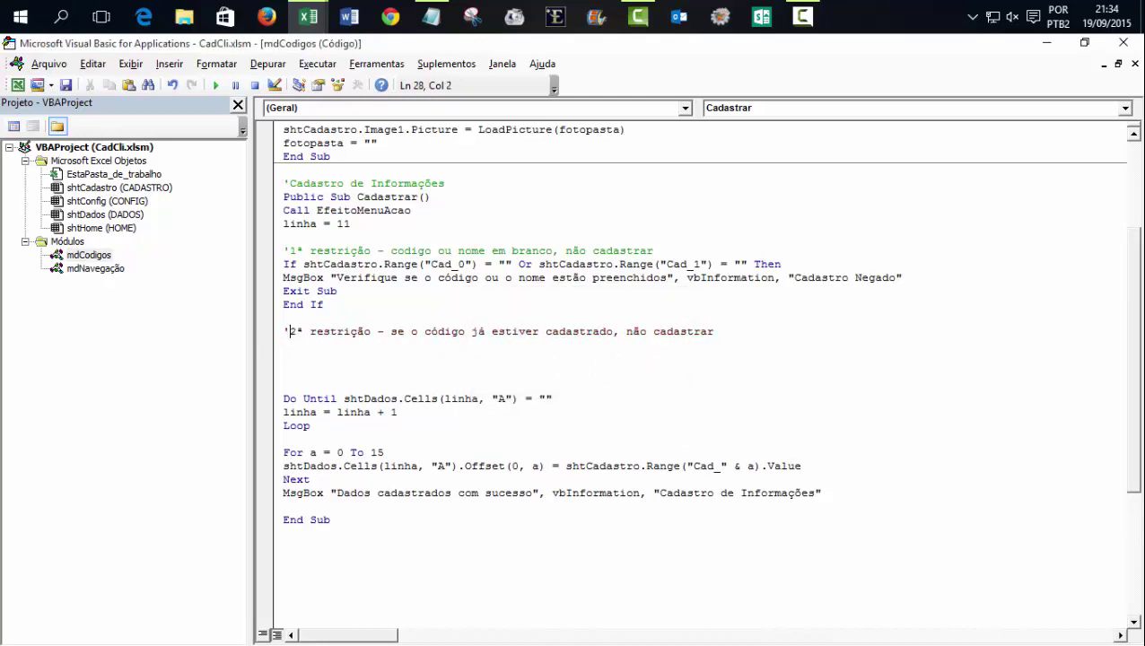
{"action": "key", "text": "Down"}
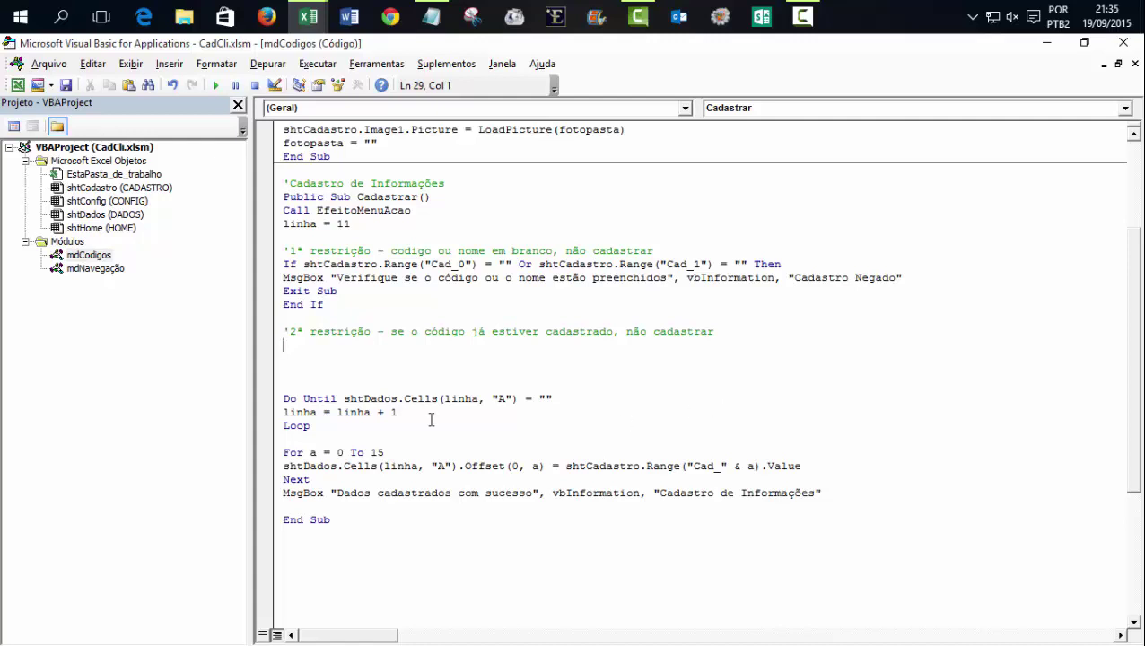
{"action": "left_click", "coordinate": [338, 425]}
{"action": "left_click_drag", "start_coordinate": [286, 399], "coordinate": [392, 421]}
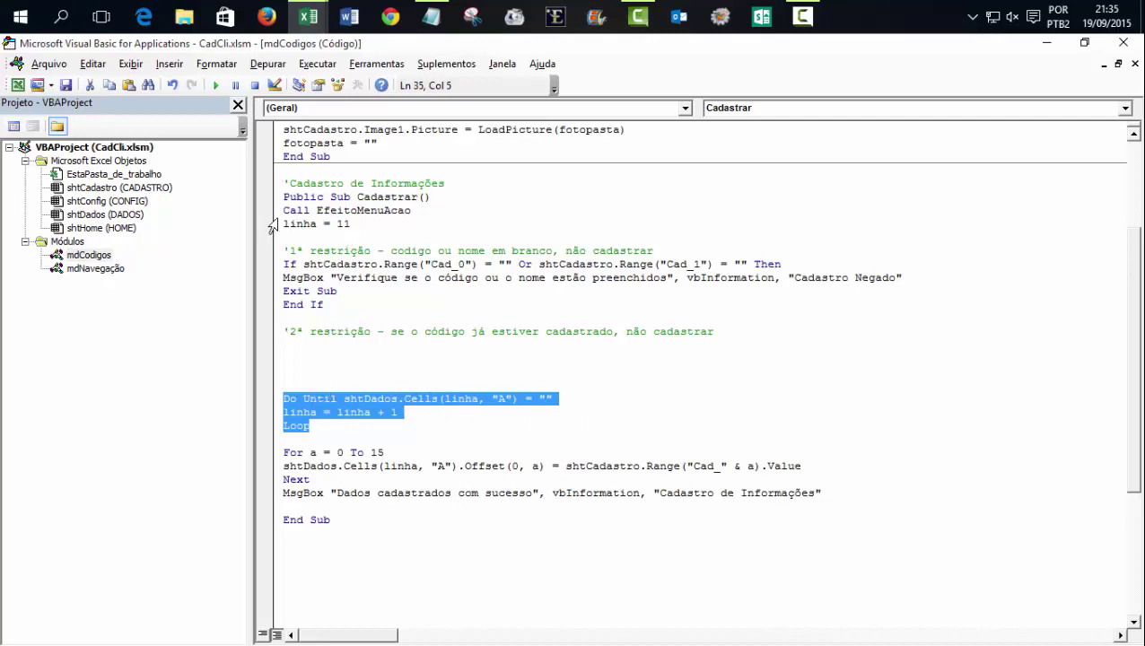
{"action": "left_click_drag", "start_coordinate": [282, 224], "coordinate": [366, 220]}
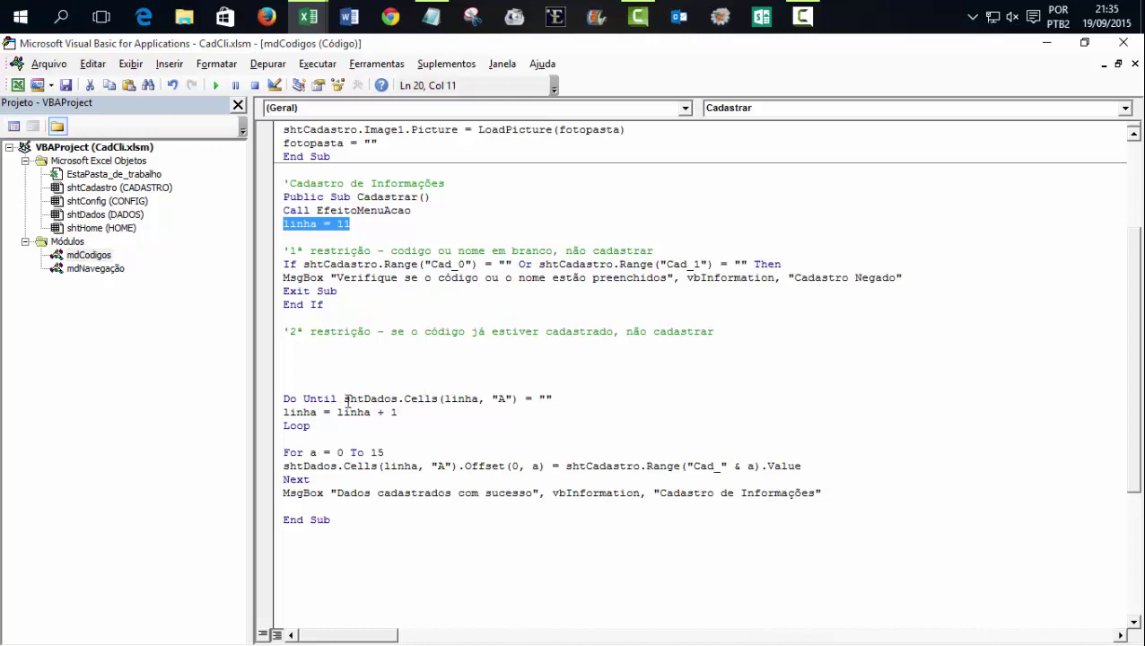
{"action": "left_click_drag", "start_coordinate": [283, 399], "coordinate": [395, 420]}
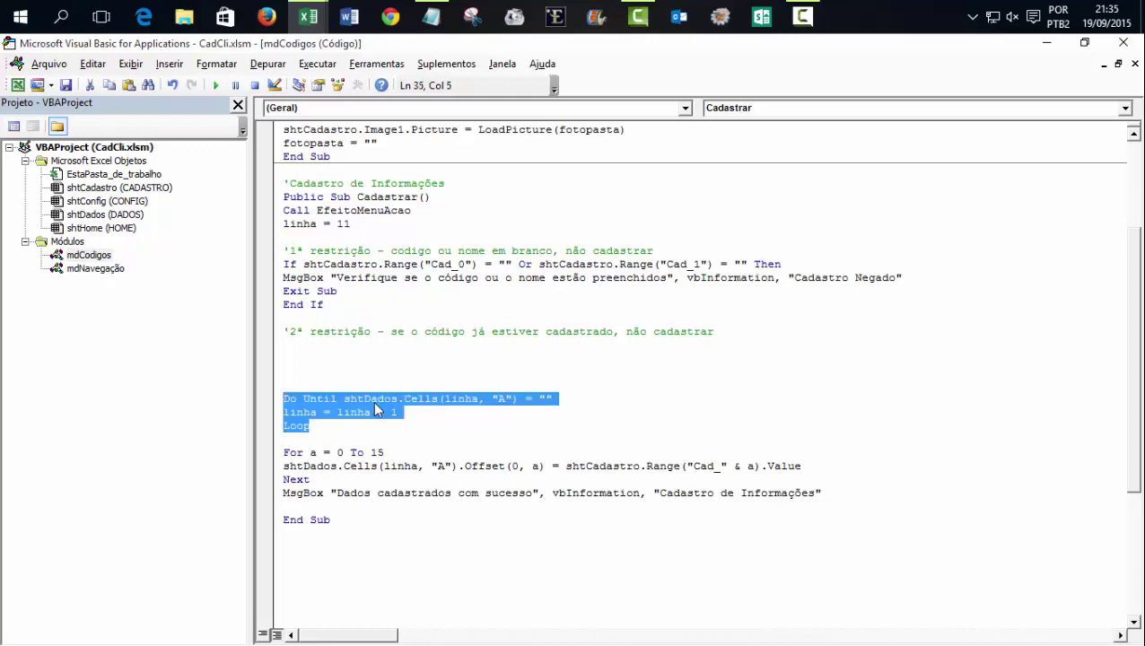
{"action": "left_click", "coordinate": [314, 346]}
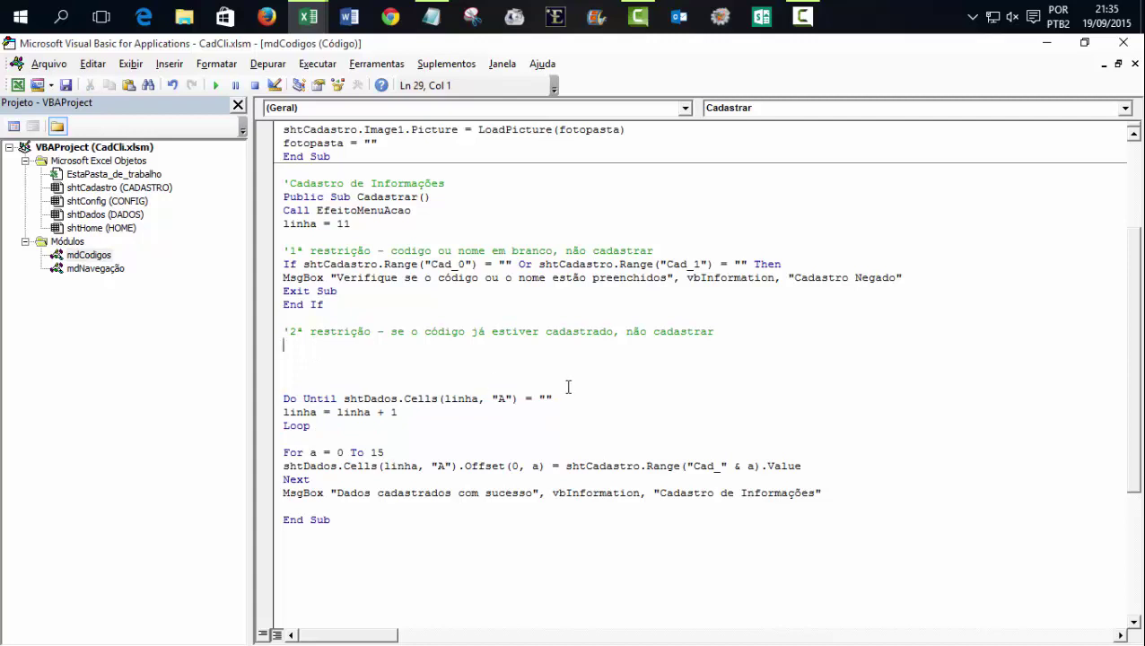
{"action": "type", "text": "Do Until shtDados.Cells(linha, \"A\") = \"\" linha = linha + 1 Loop"}
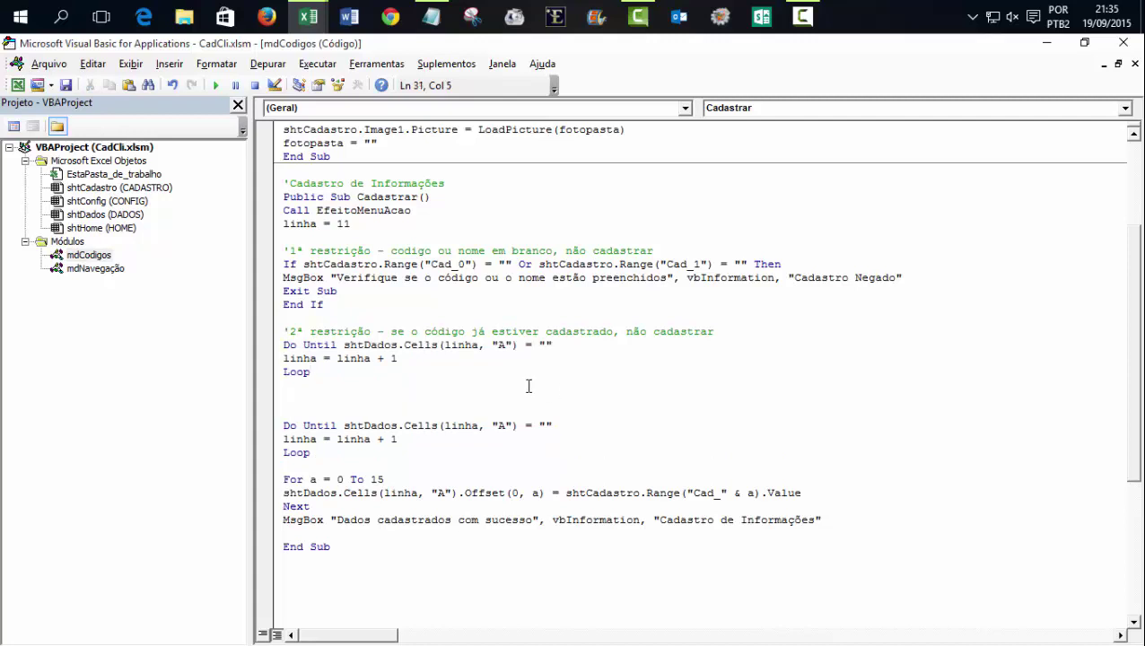
{"action": "left_click", "coordinate": [286, 358]}
{"action": "key", "text": "Return"}
{"action": "key", "text": "Return"}
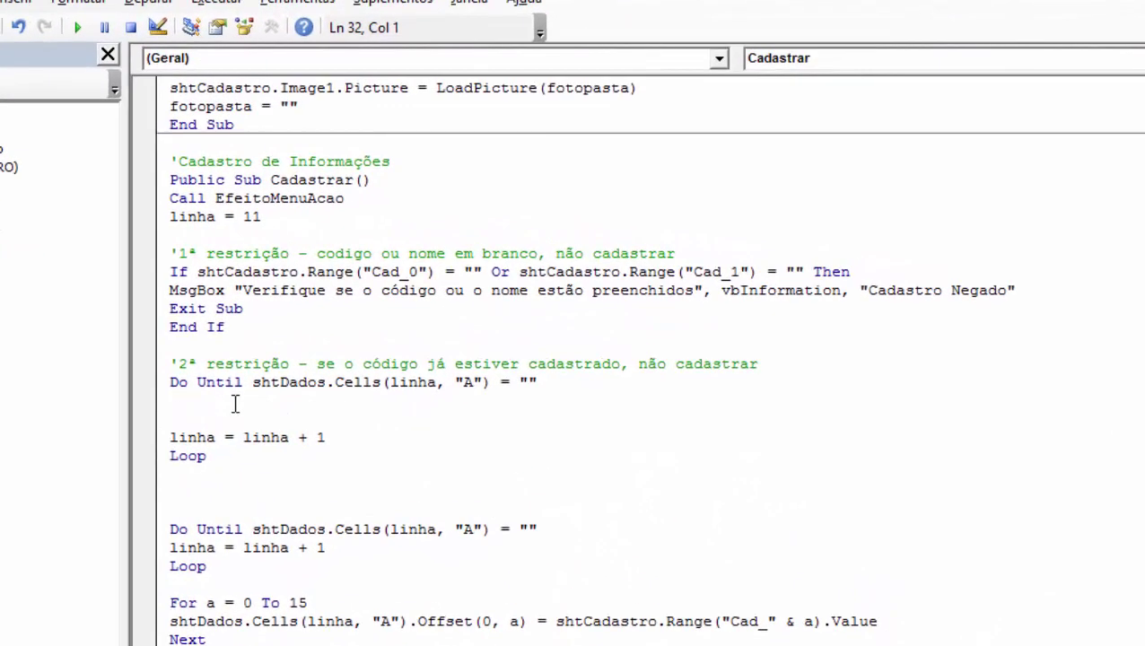
{"action": "left_click", "coordinate": [276, 383]}
Step: Inside the copied loop, add a comparison of the Dados column A cell with Cad_0
{"action": "left_click_drag", "start_coordinate": [252, 529], "coordinate": [539, 528]}
{"action": "key", "text": "ctrl+c"}
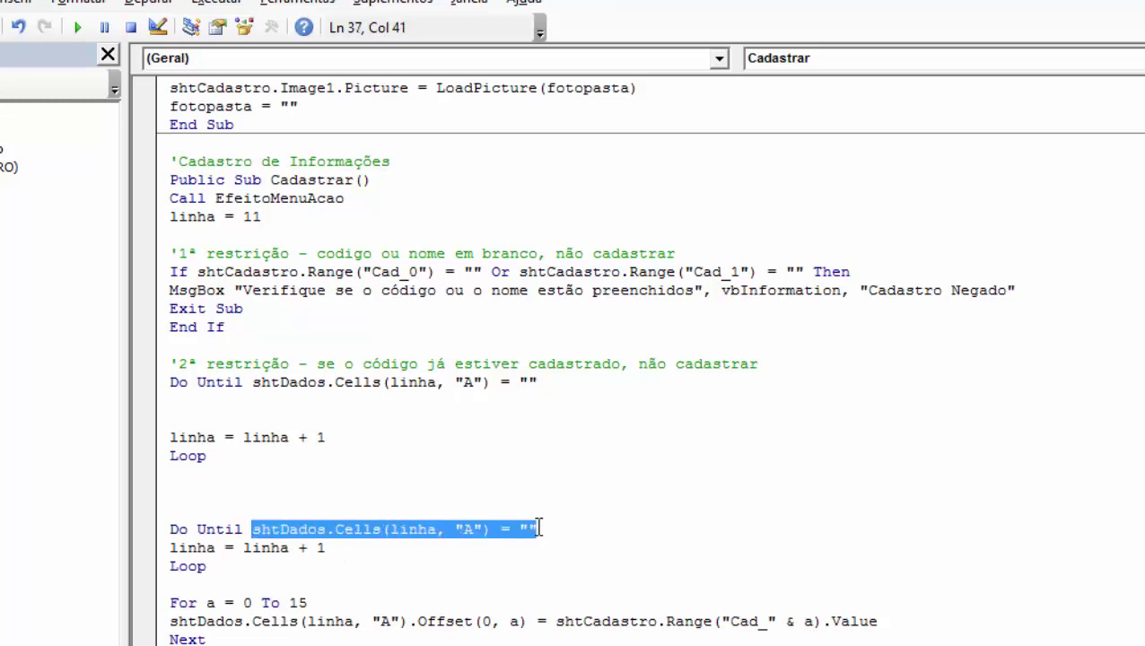
{"action": "left_click", "coordinate": [285, 401]}
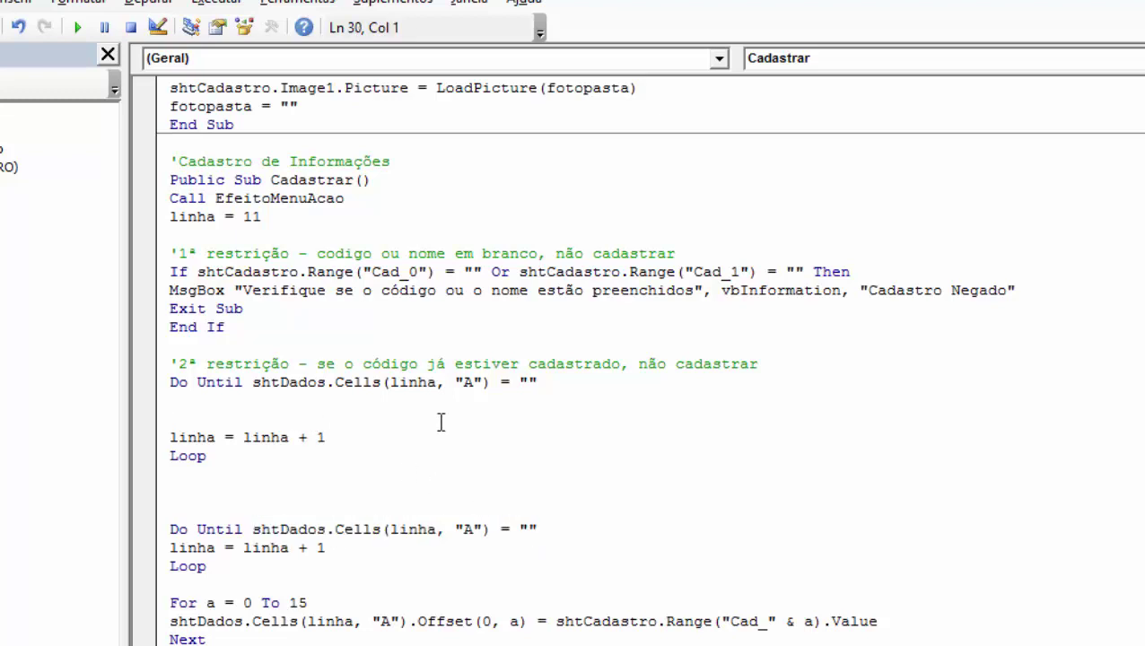
{"action": "key", "text": "ctrl+v"}
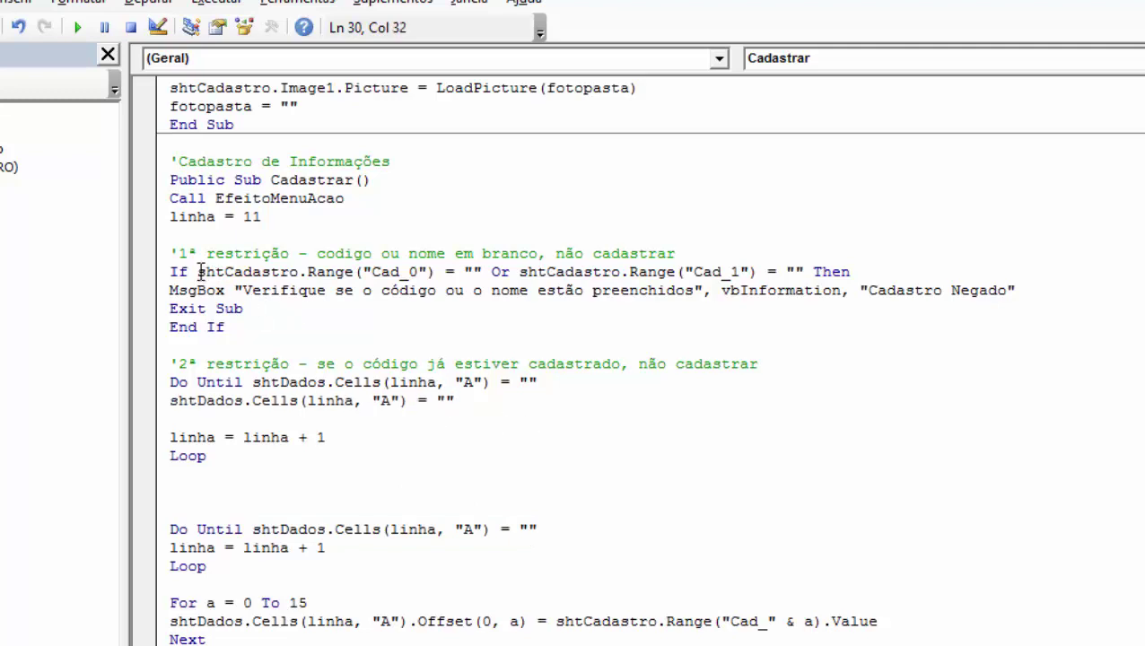
{"action": "left_click_drag", "start_coordinate": [196, 272], "coordinate": [436, 275]}
{"action": "key", "text": "ctrl+c"}
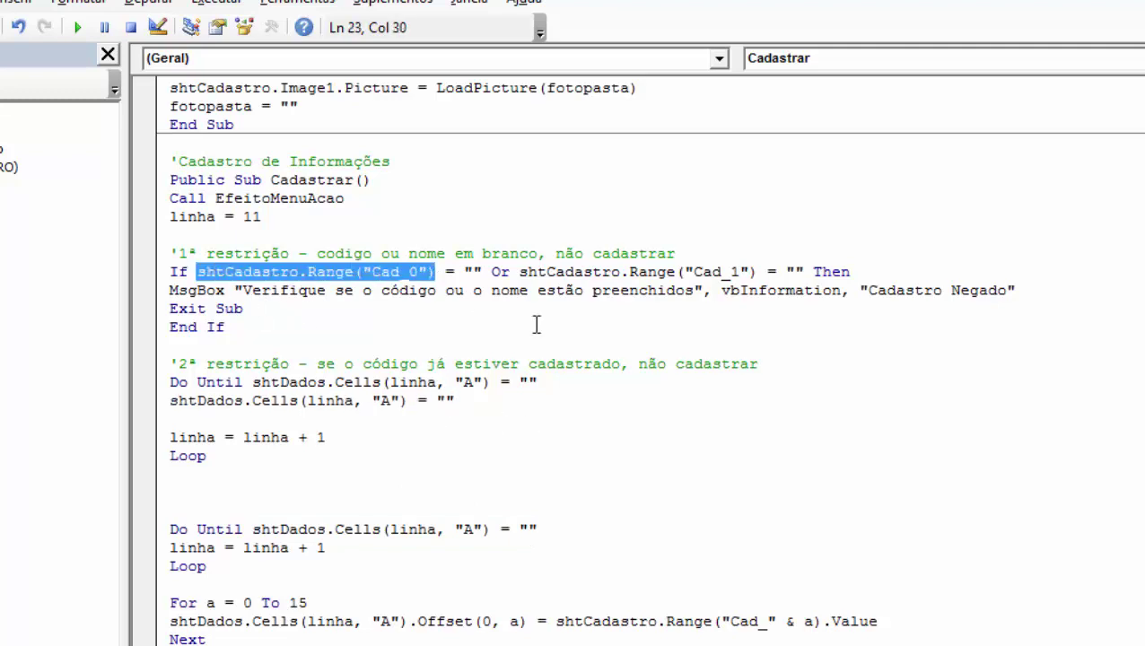
{"action": "left_click_drag", "start_coordinate": [436, 400], "coordinate": [466, 400]}
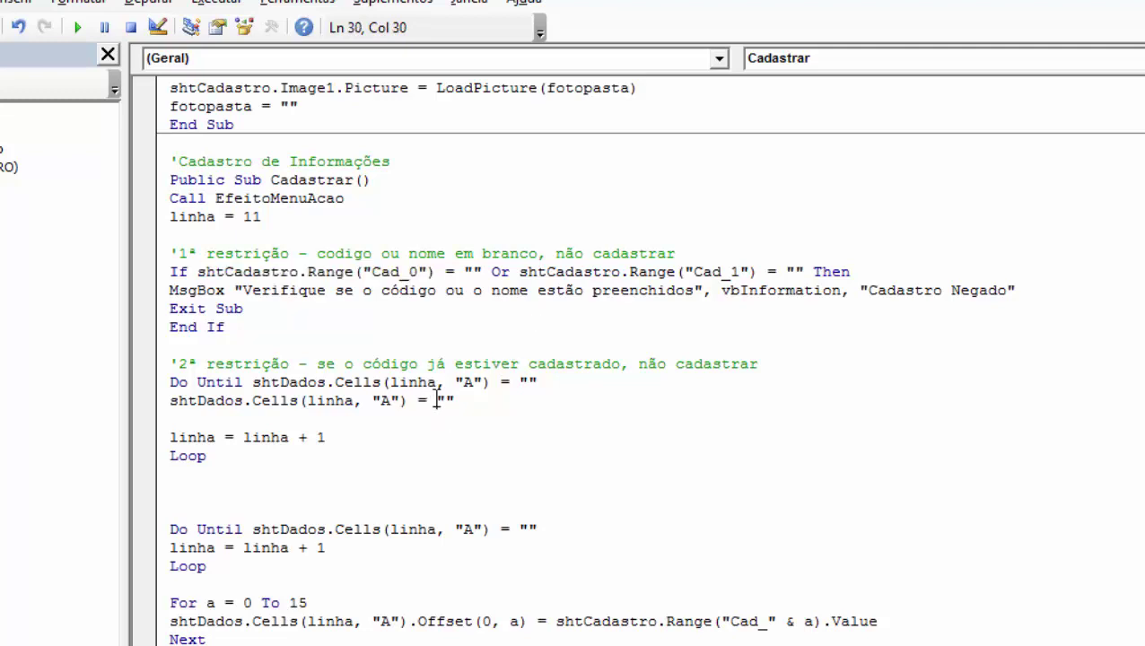
{"action": "key", "text": "ctrl+v"}
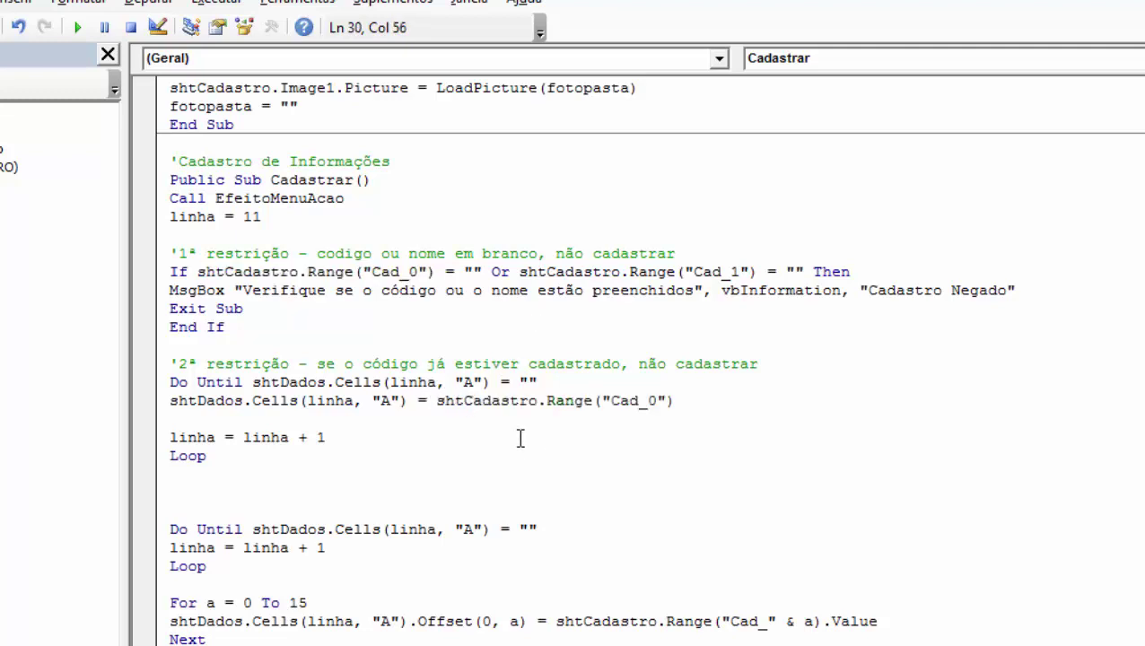
Step: Wrap that comparison in an If … Then / End If block with an empty line inside
{"action": "left_click", "coordinate": [171, 400]}
{"action": "type", "text": "if"}
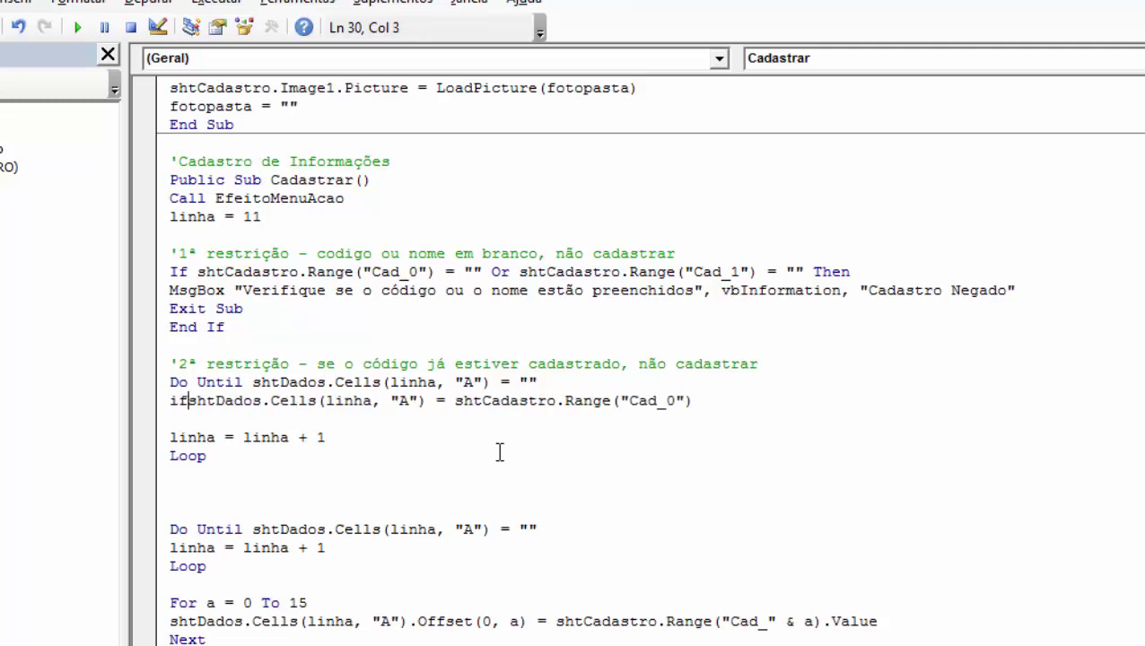
{"action": "left_click", "coordinate": [725, 400]}
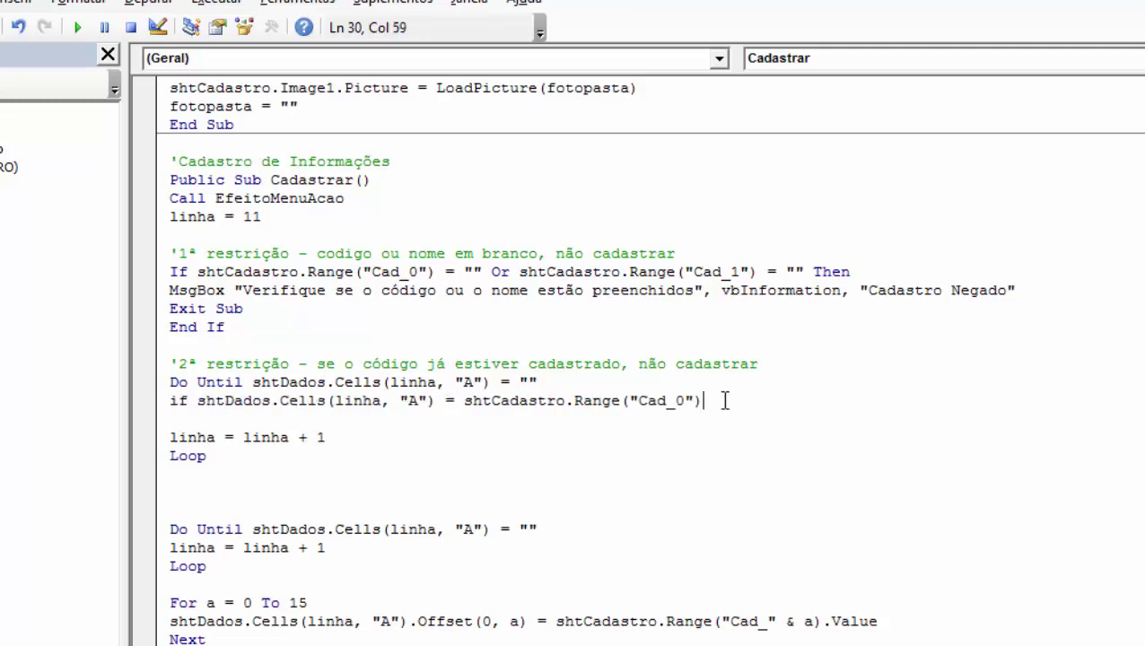
{"action": "type", "text": "the"}
{"action": "type", "text": "n"}
{"action": "key", "text": "Return"}
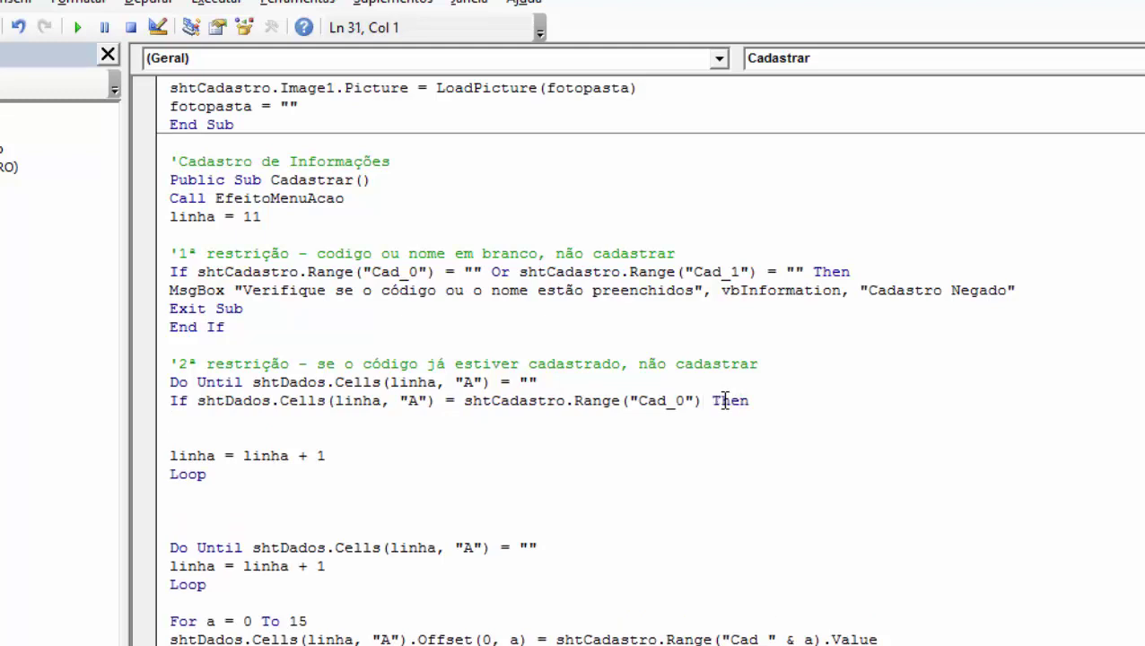
{"action": "type", "text": "en"}
{"action": "type", "text": "dif"}
{"action": "key", "text": "Up"}
{"action": "key", "text": "End"}
{"action": "key", "text": "Return"}
Step: Add MsgBox "Este código já está cadastrado" with vbInformation and title "Cadastro Negado", followed by Exit Sub
{"action": "type", "text": "m"}
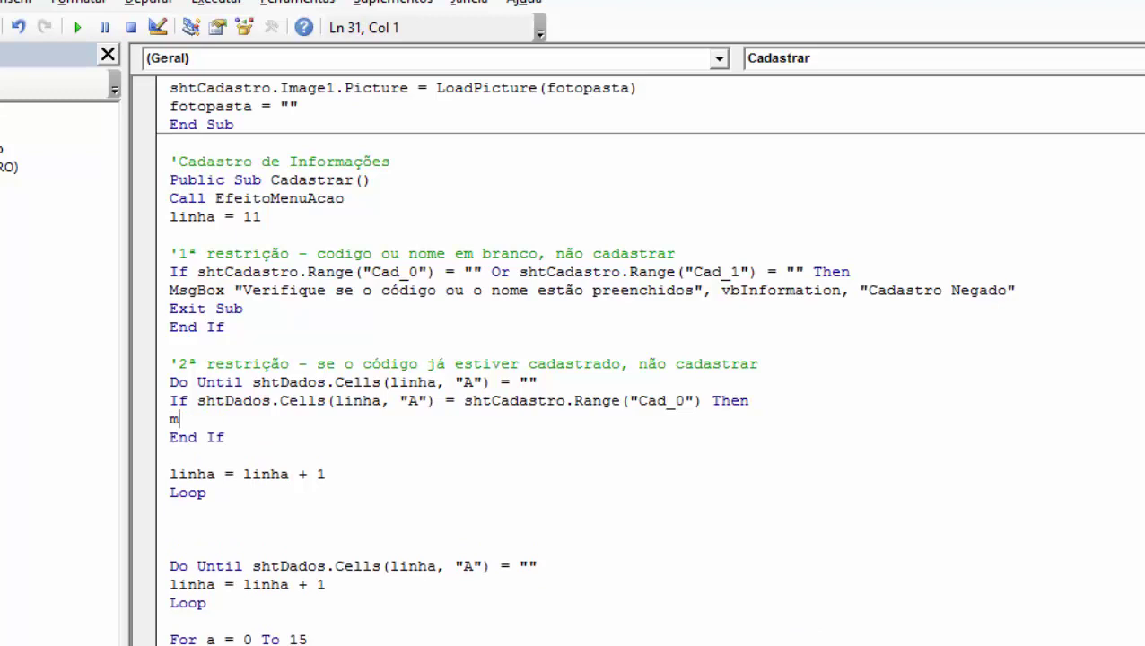
{"action": "type", "text": "sgbo"}
{"action": "type", "text": "x \""}
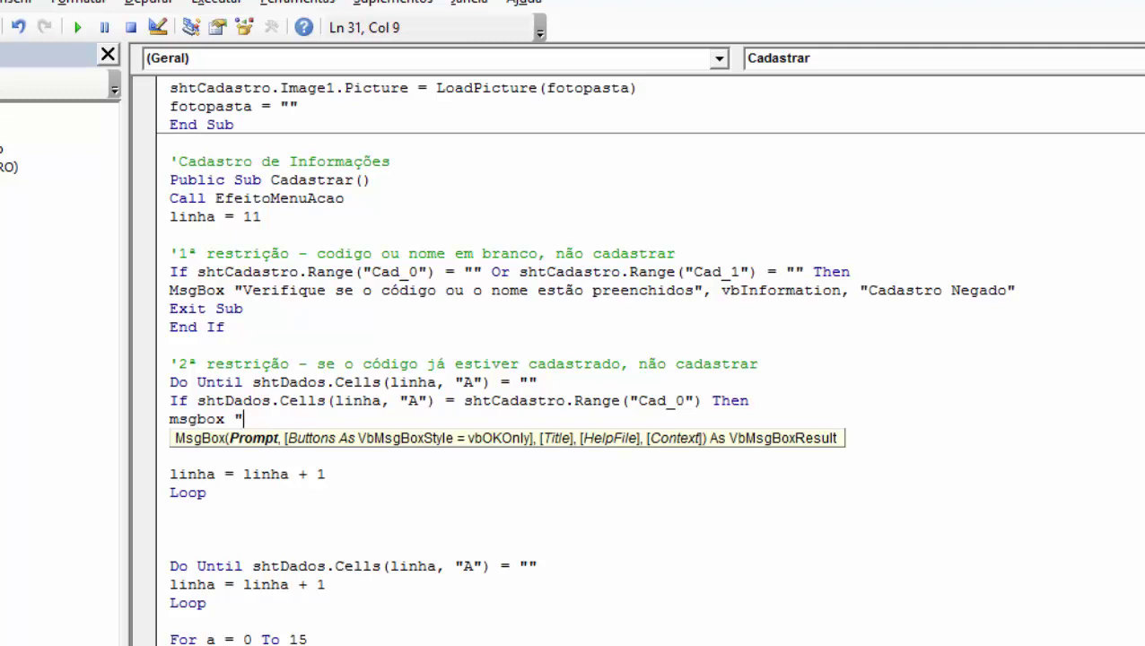
{"action": "type", "text": "O C"}
{"action": "type", "text": "ó"}
{"action": "key", "text": "BackSpace"}
{"action": "key", "text": "BackSpace"}
{"action": "key", "text": "BackSpace"}
{"action": "key", "text": "BackSpace"}
{"action": "type", "text": "Es"}
{"action": "type", "text": "te códi"}
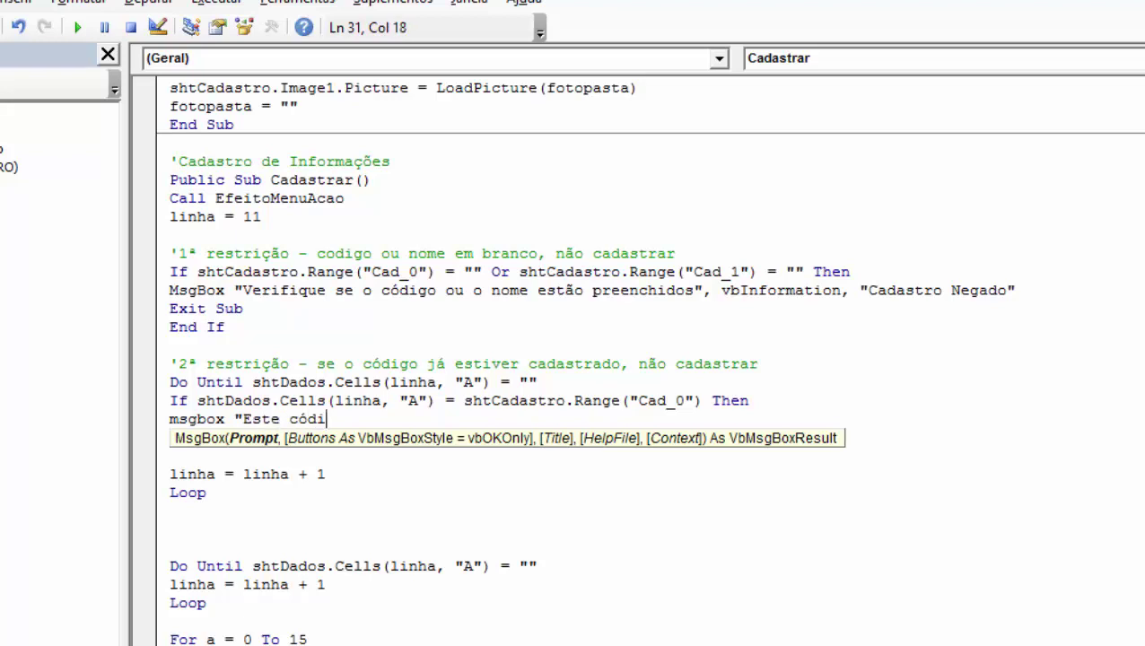
{"action": "type", "text": "go já est"}
{"action": "type", "text": "á cadas"}
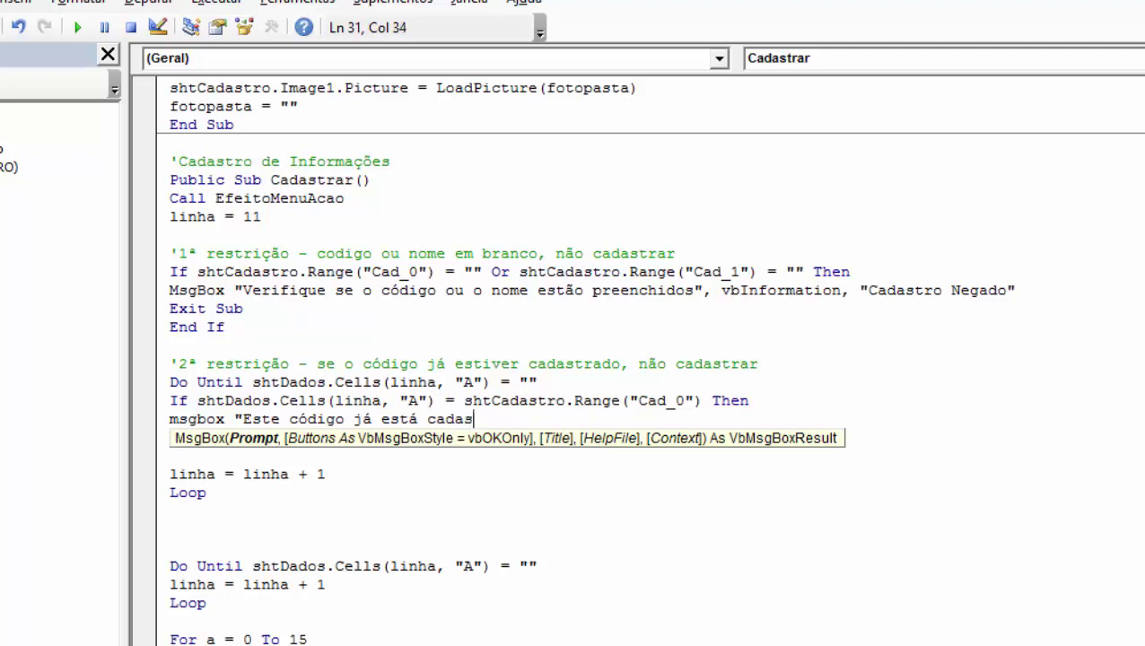
{"action": "type", "text": "trado"}
{"action": "type", "text": "\""}
{"action": "type", "text": ",vb"}
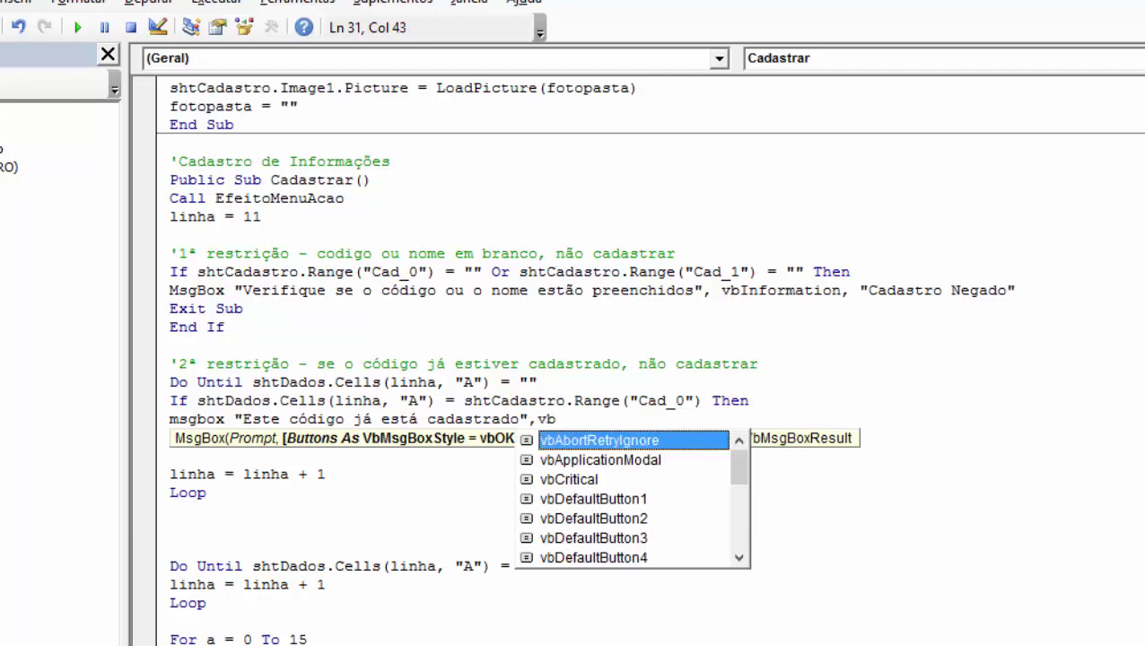
{"action": "type", "text": "I"}
{"action": "key", "text": "Tab"}
{"action": "type", "text": ", "}
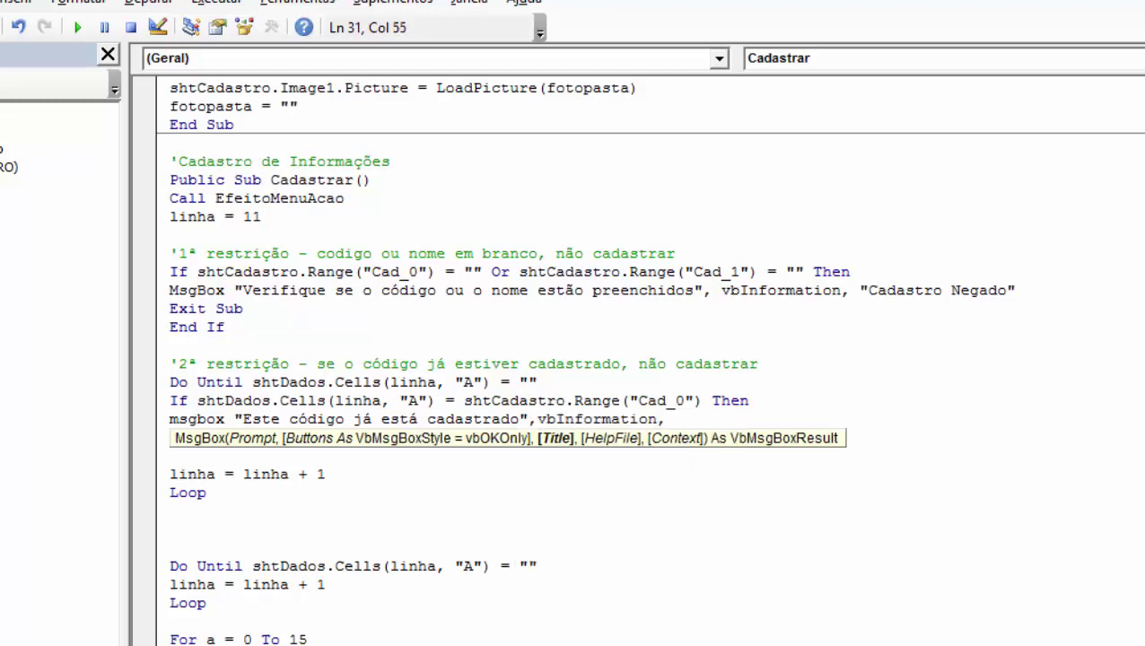
{"action": "type", "text": "\"Cad"}
{"action": "type", "text": "astro Negad"}
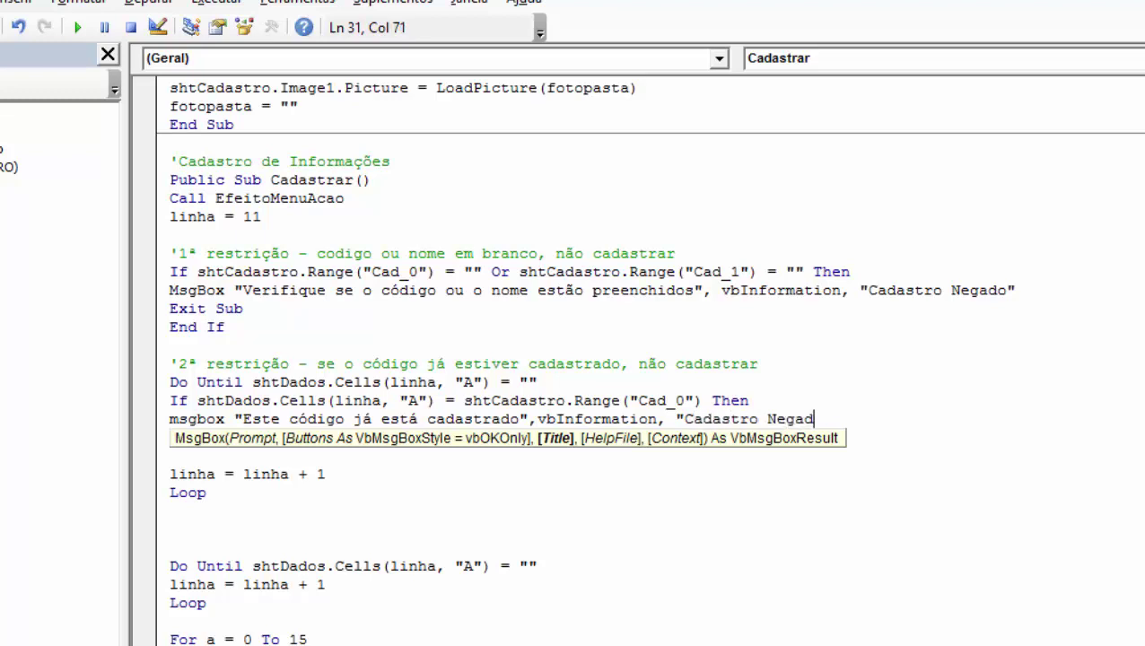
{"action": "type", "text": "o"}
{"action": "key", "text": "Return"}
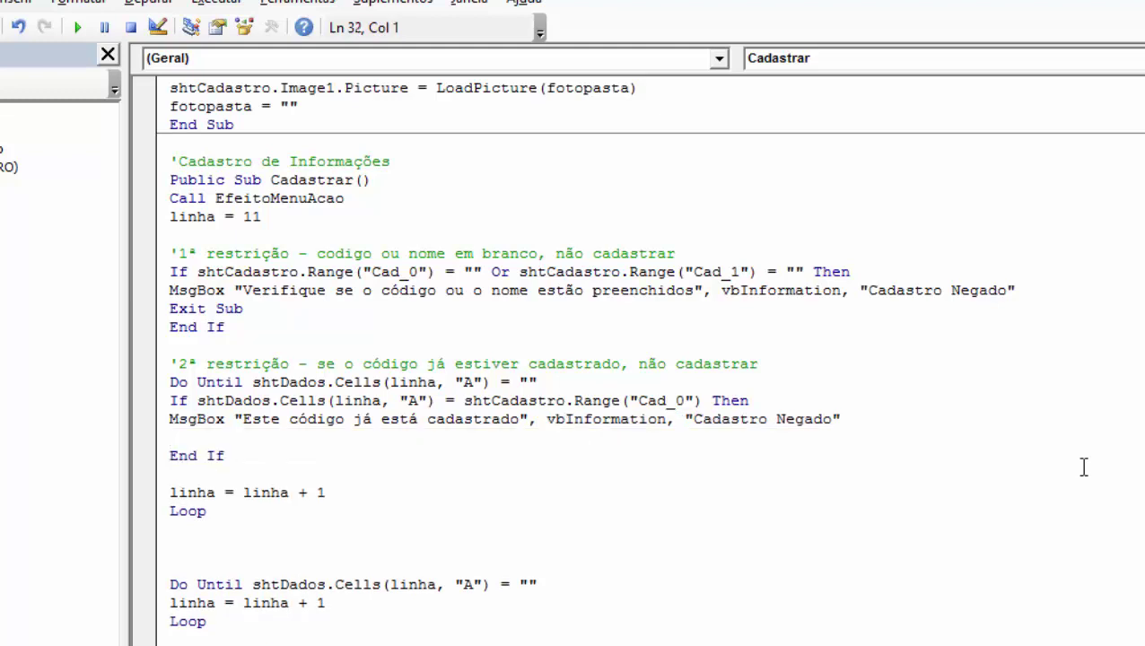
{"action": "type", "text": "exit su"}
{"action": "type", "text": "b"}
{"action": "left_click", "coordinate": [801, 512]}
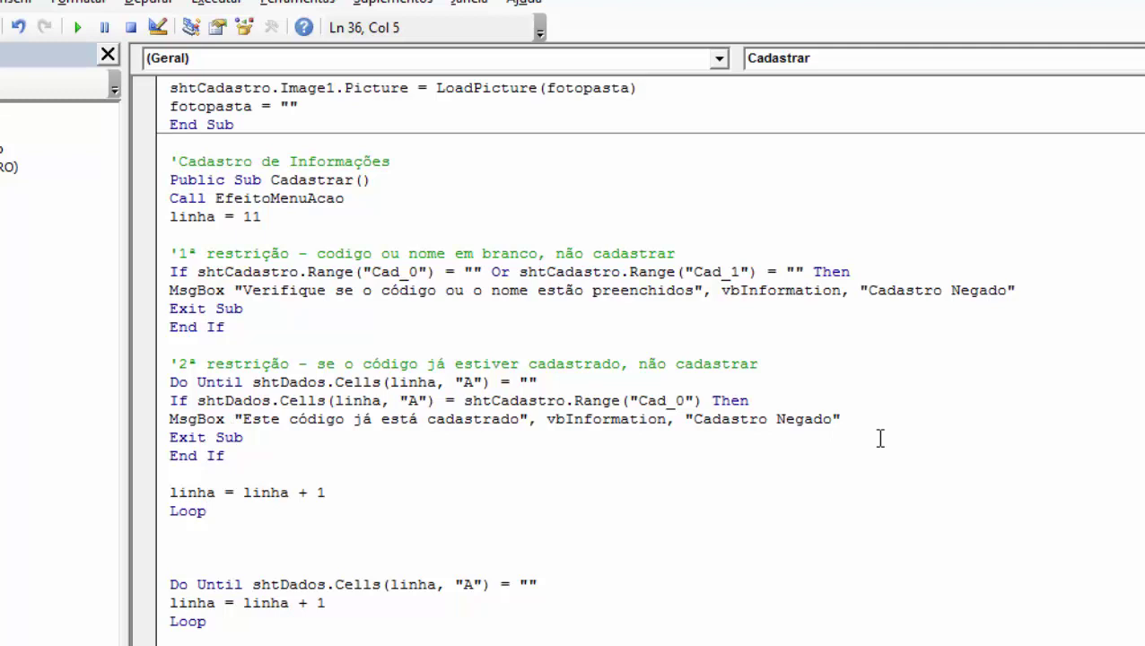
Step: Delete the empty line below End If and switch back to Excel
{"action": "left_click", "coordinate": [172, 474]}
{"action": "key", "text": "Delete"}
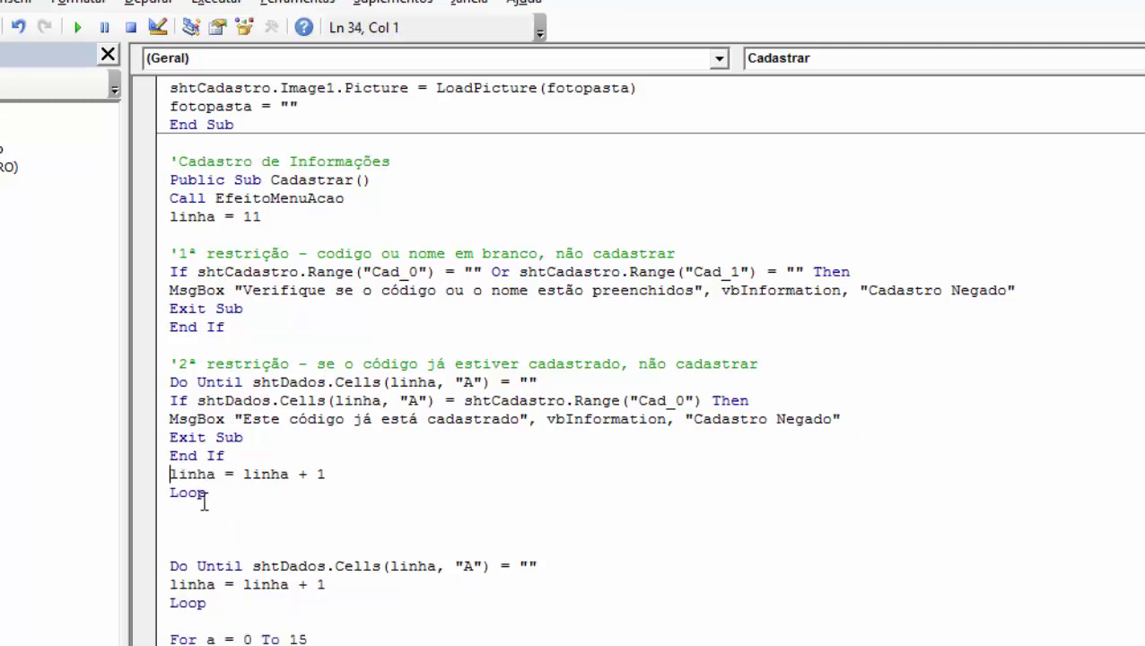
{"action": "left_click", "coordinate": [204, 496]}
{"action": "key", "text": "alt+F11"}
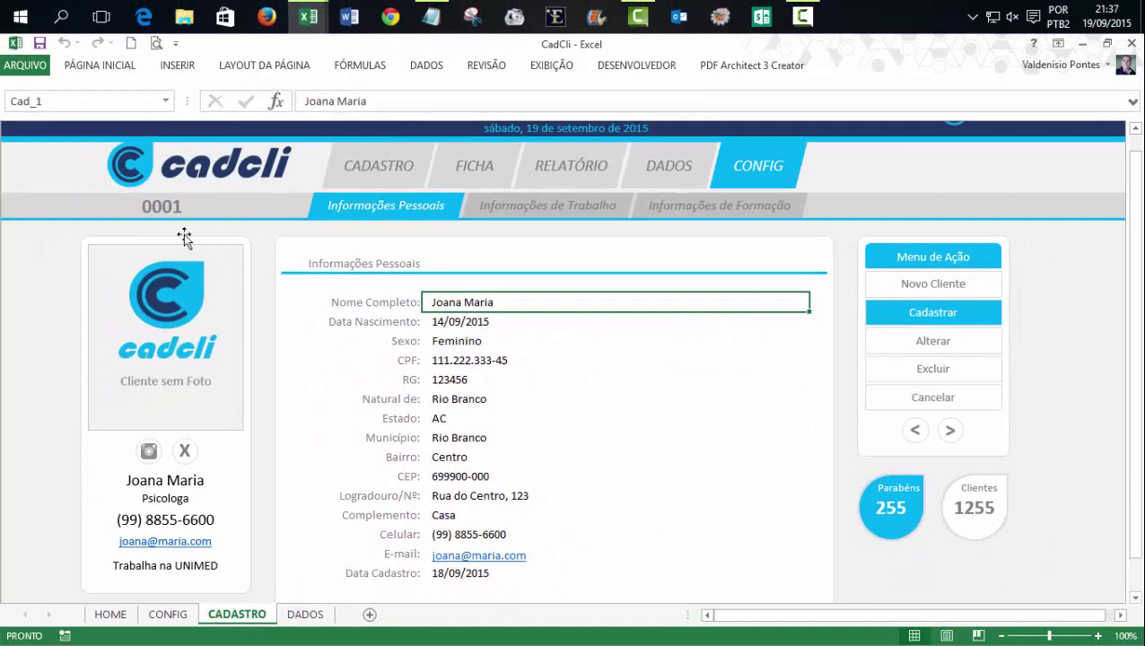
Step: Try registering client code 0001 and dismiss the Cadastro Negado refusal
{"action": "left_click", "coordinate": [173, 209]}
{"action": "left_click", "coordinate": [303, 615]}
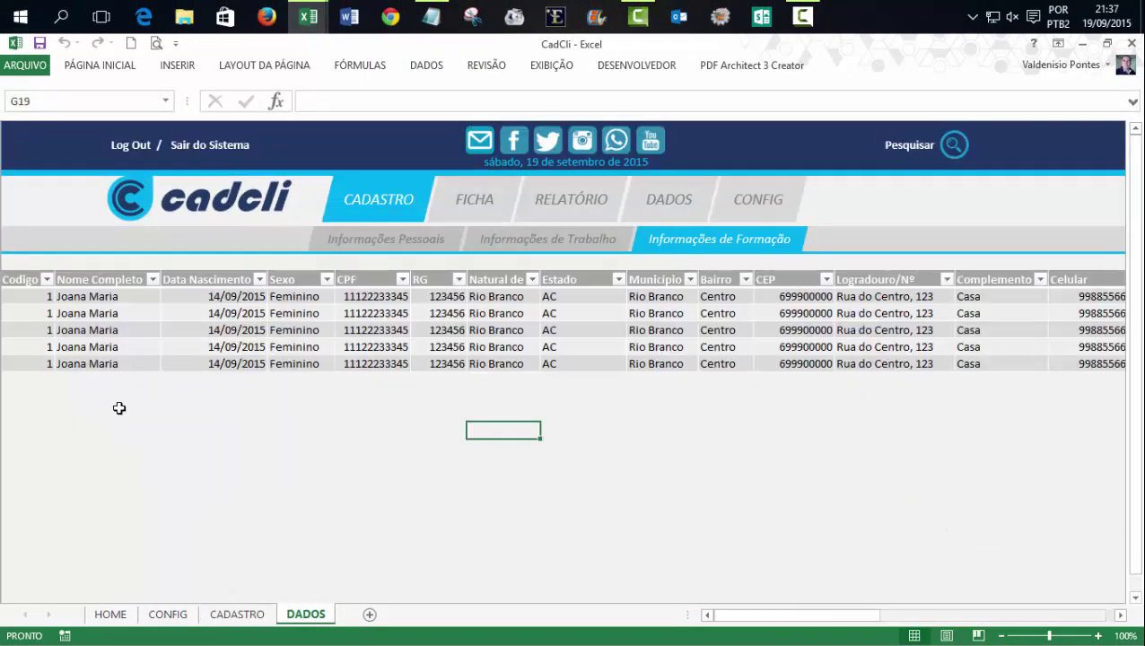
{"action": "left_click", "coordinate": [235, 614]}
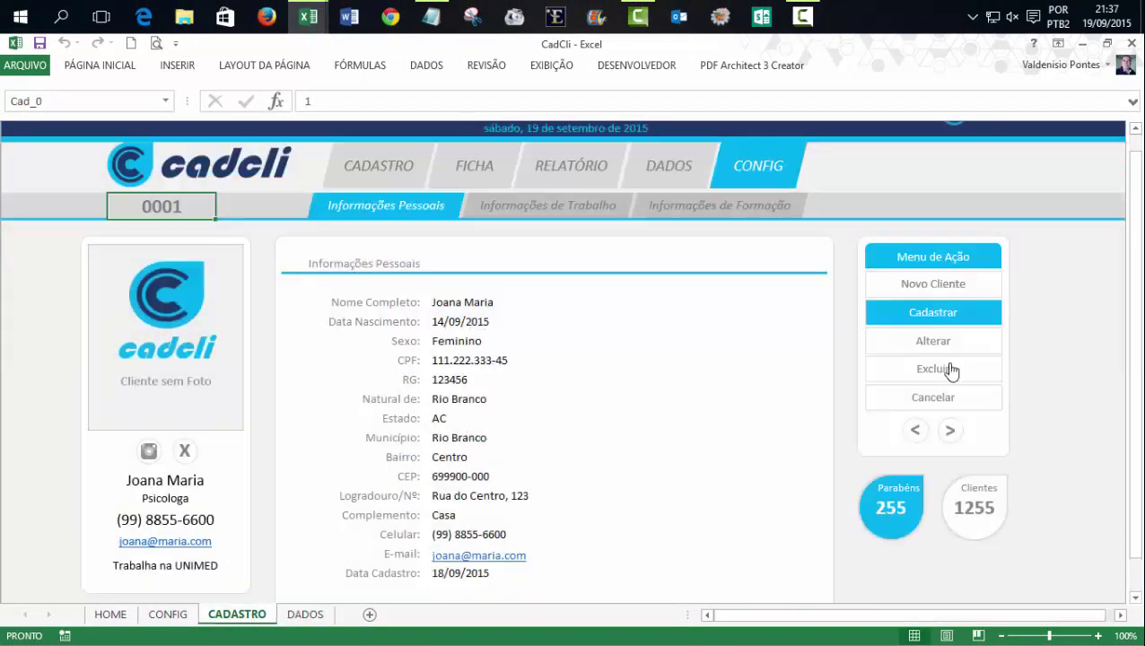
{"action": "left_click", "coordinate": [946, 314]}
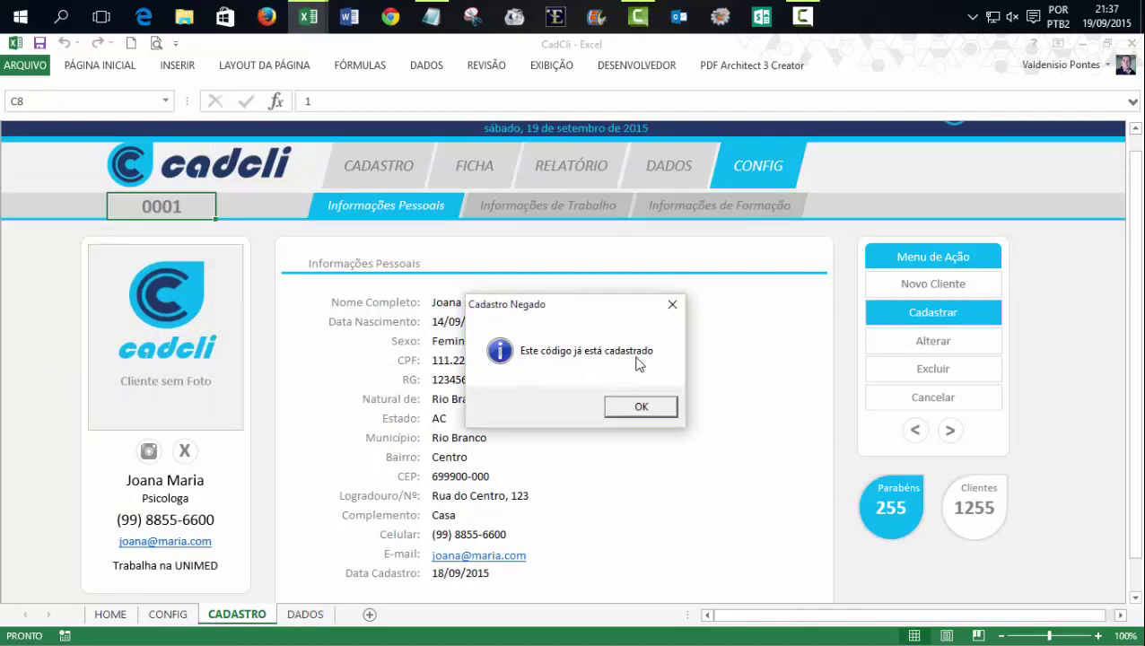
{"action": "left_click", "coordinate": [640, 408]}
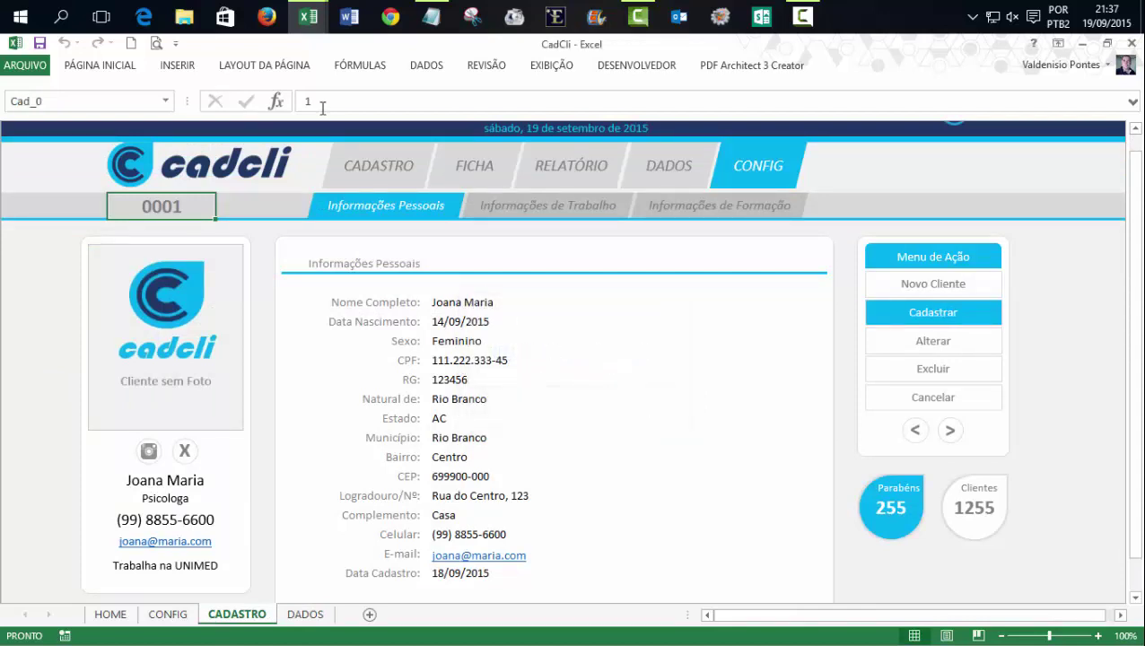
Step: Glance at the Cadastrar code, then review the repeated Joana Maria rows in the DADOS table
{"action": "mouse_move", "coordinate": [301, 21]}
{"action": "left_click", "coordinate": [385, 99]}
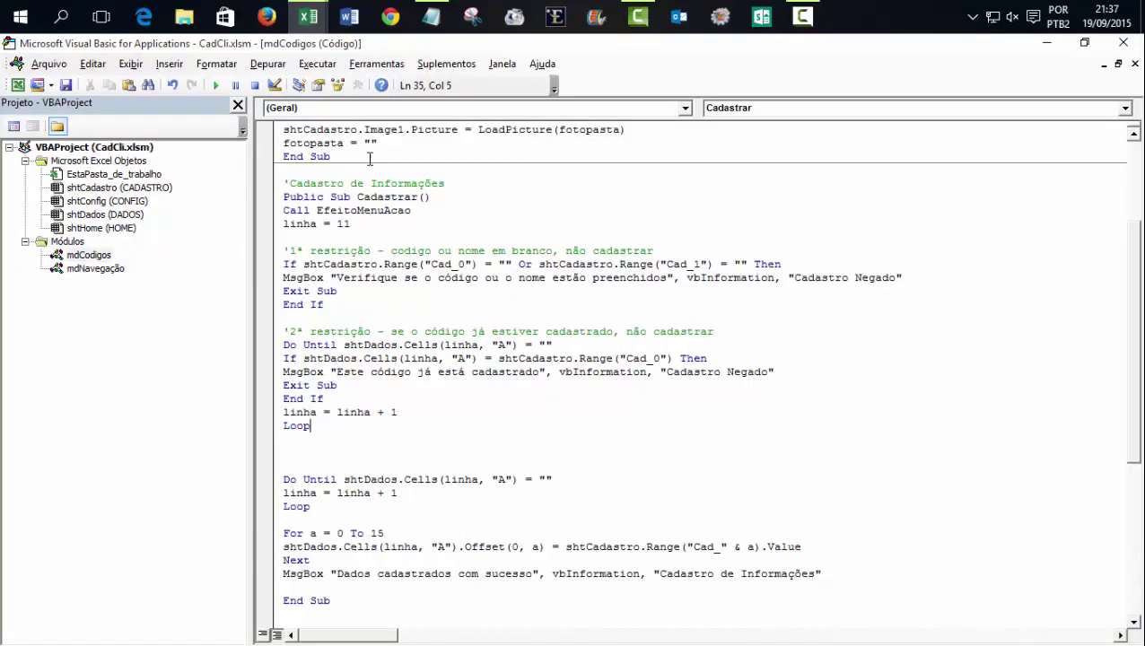
{"action": "left_click", "coordinate": [921, 397]}
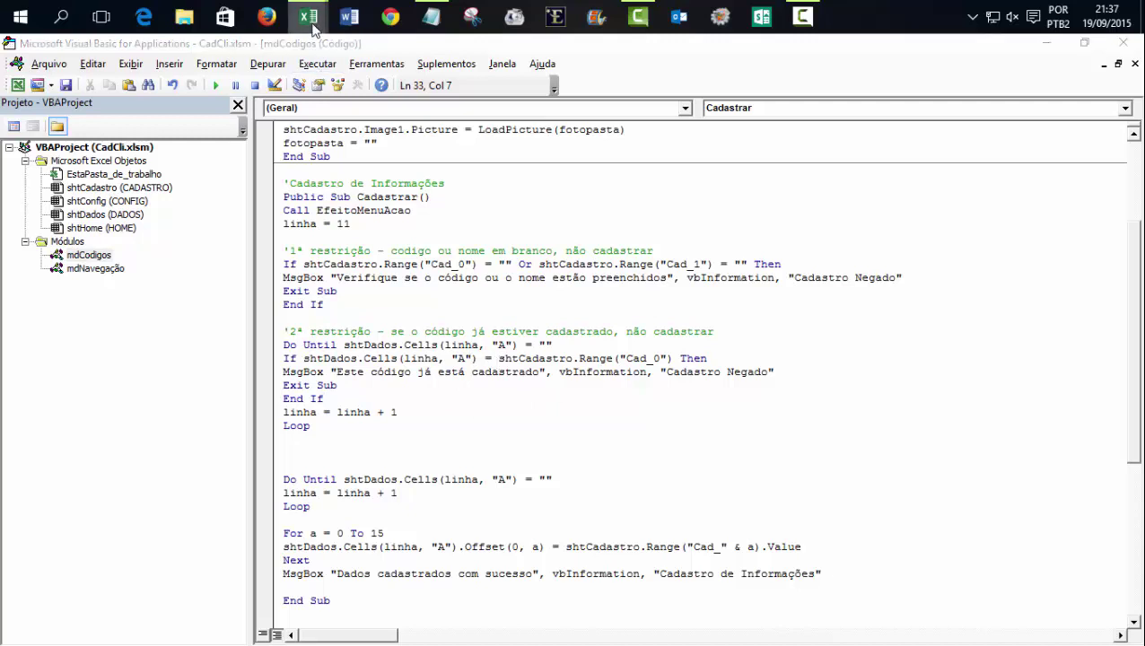
{"action": "mouse_move", "coordinate": [308, 16]}
{"action": "left_click", "coordinate": [238, 86]}
{"action": "left_click", "coordinate": [305, 614]}
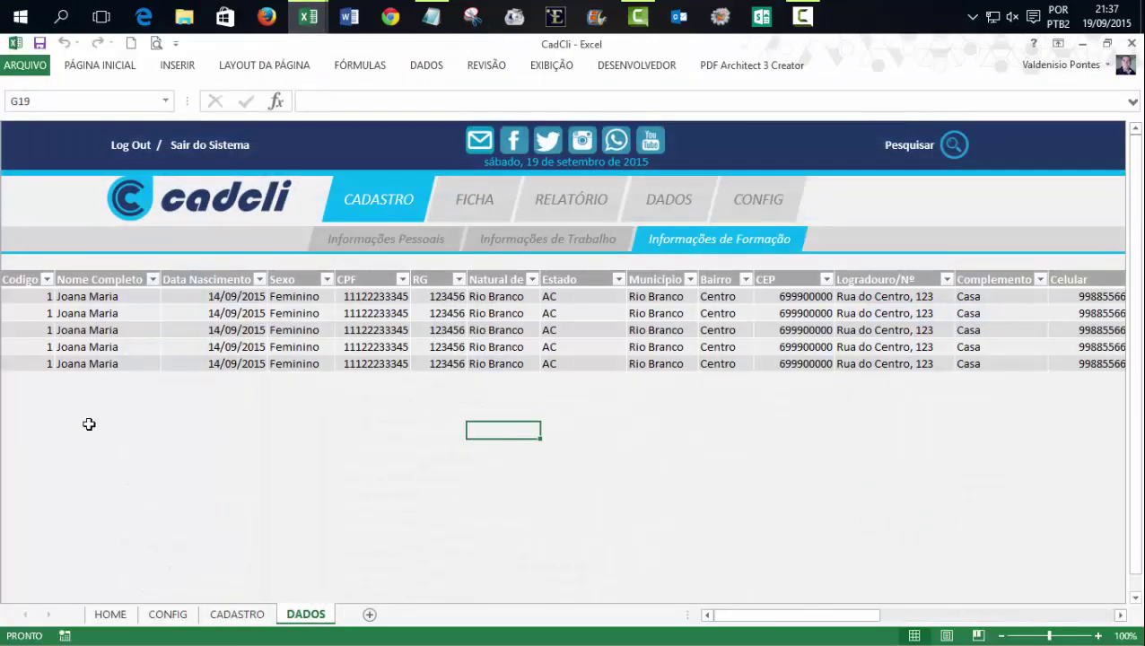
{"action": "left_click_drag", "start_coordinate": [97, 298], "coordinate": [104, 363]}
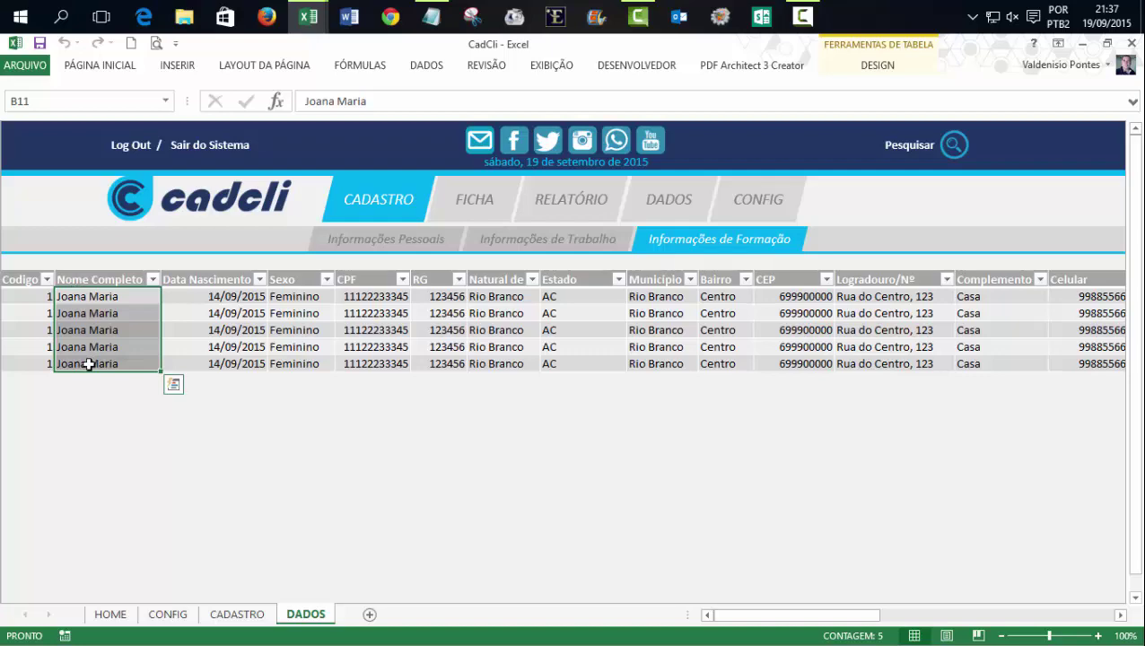
{"action": "left_click", "coordinate": [235, 617]}
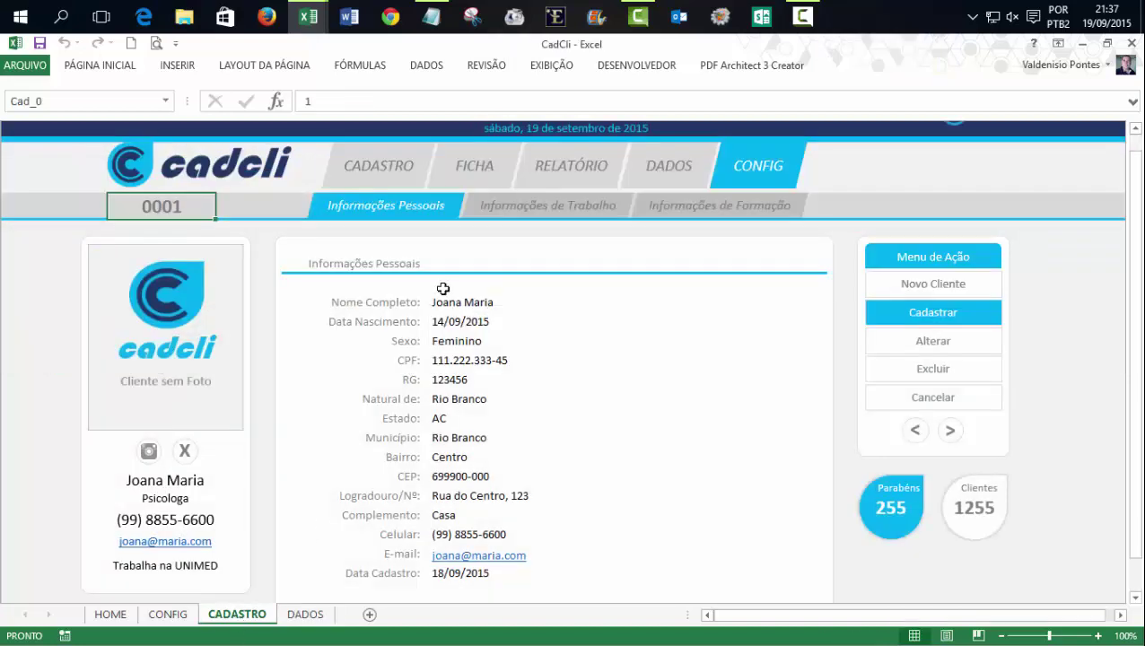
Step: Change column "A" to "B" in the Do Until and If lines and Cad_0 to Cad_1, then return to Excel
{"action": "mouse_move", "coordinate": [308, 16]}
{"action": "left_click", "coordinate": [397, 99]}
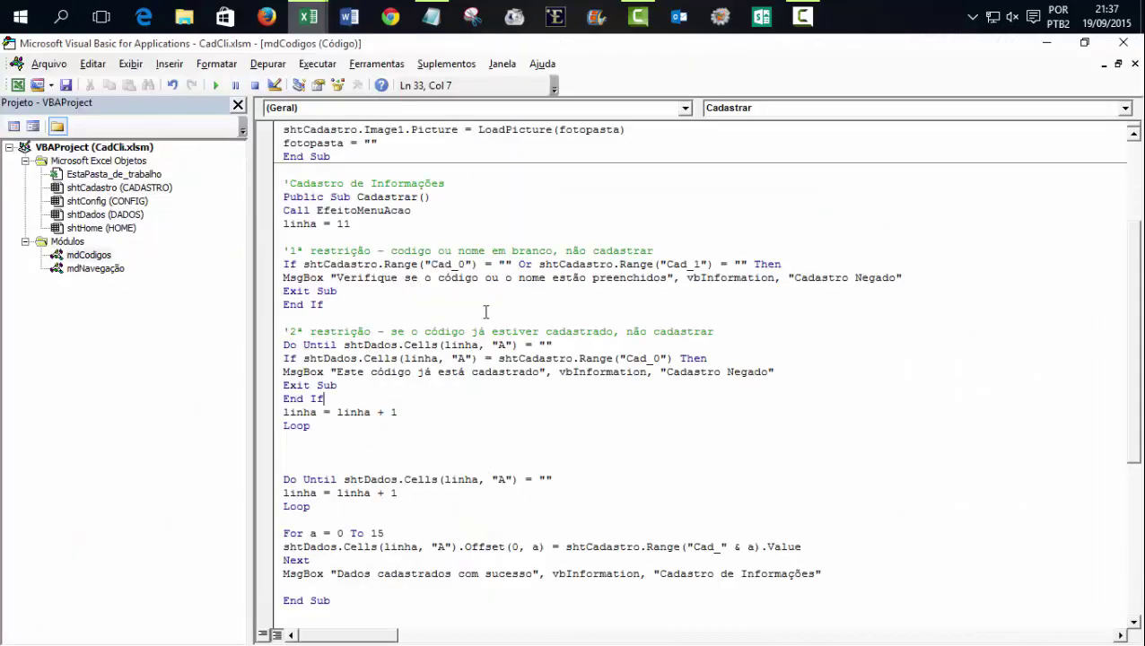
{"action": "double_click", "coordinate": [498, 345]}
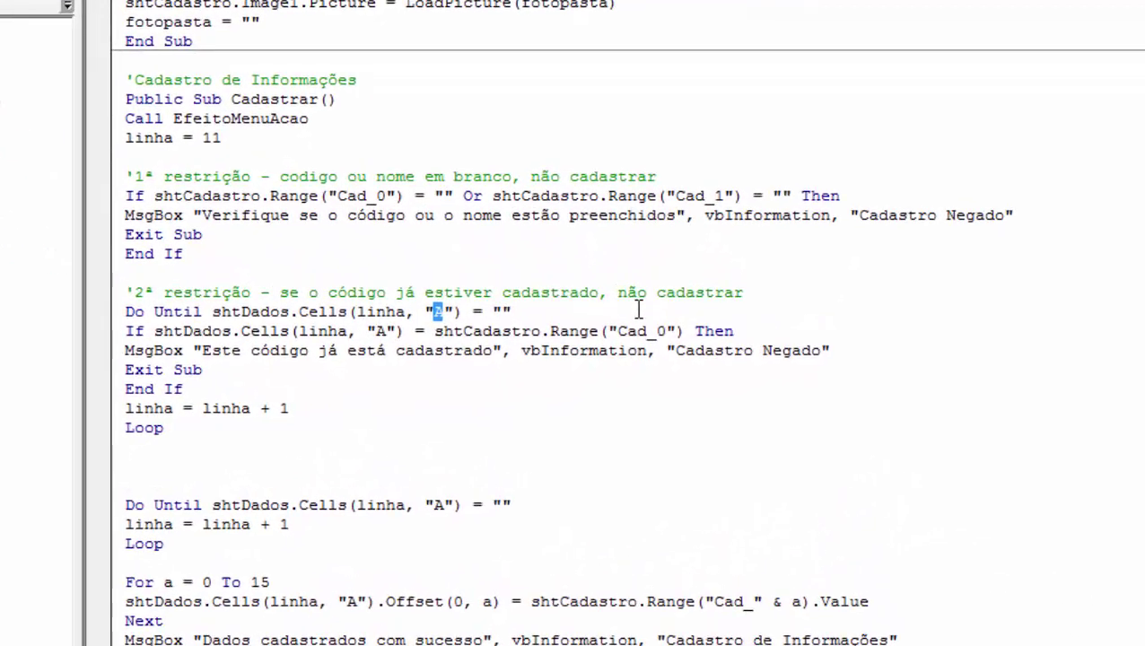
{"action": "type", "text": "B"}
{"action": "double_click", "coordinate": [381, 331]}
{"action": "type", "text": "B"}
{"action": "left_click", "coordinate": [656, 331]}
{"action": "key", "text": "Delete"}
{"action": "type", "text": "1"}
{"action": "left_click", "coordinate": [705, 394]}
{"action": "key", "text": "alt+F11"}
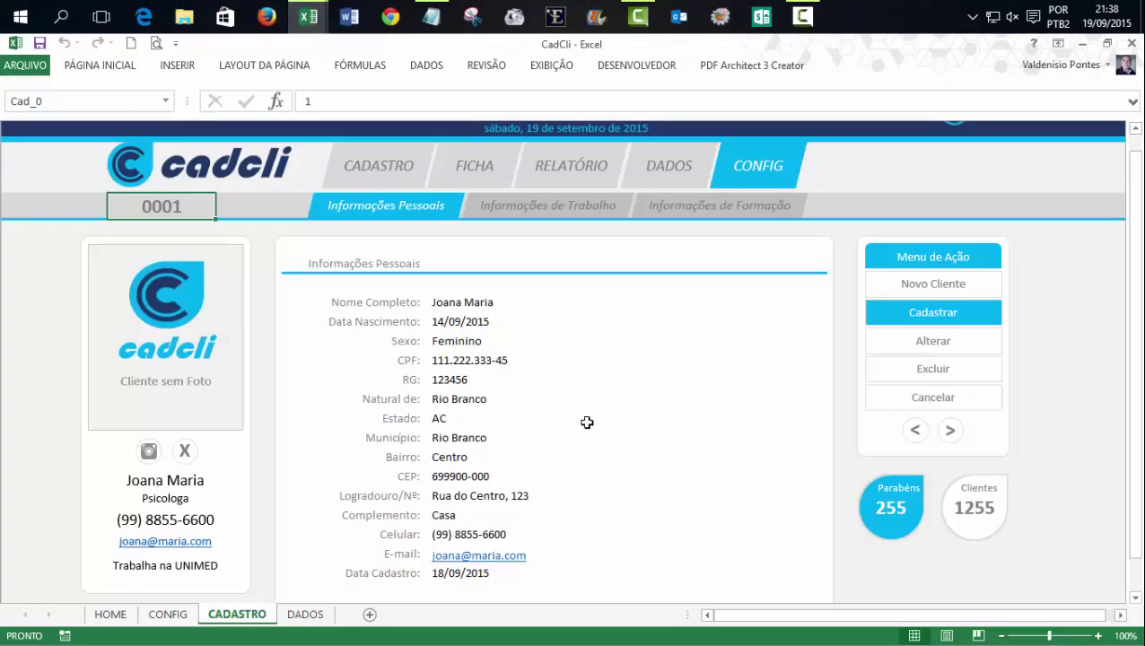
Step: Retry registration, dismiss the Cadastro Negado refusal, and change Nome Completo to JOANA MARIA
{"action": "left_click", "coordinate": [938, 315]}
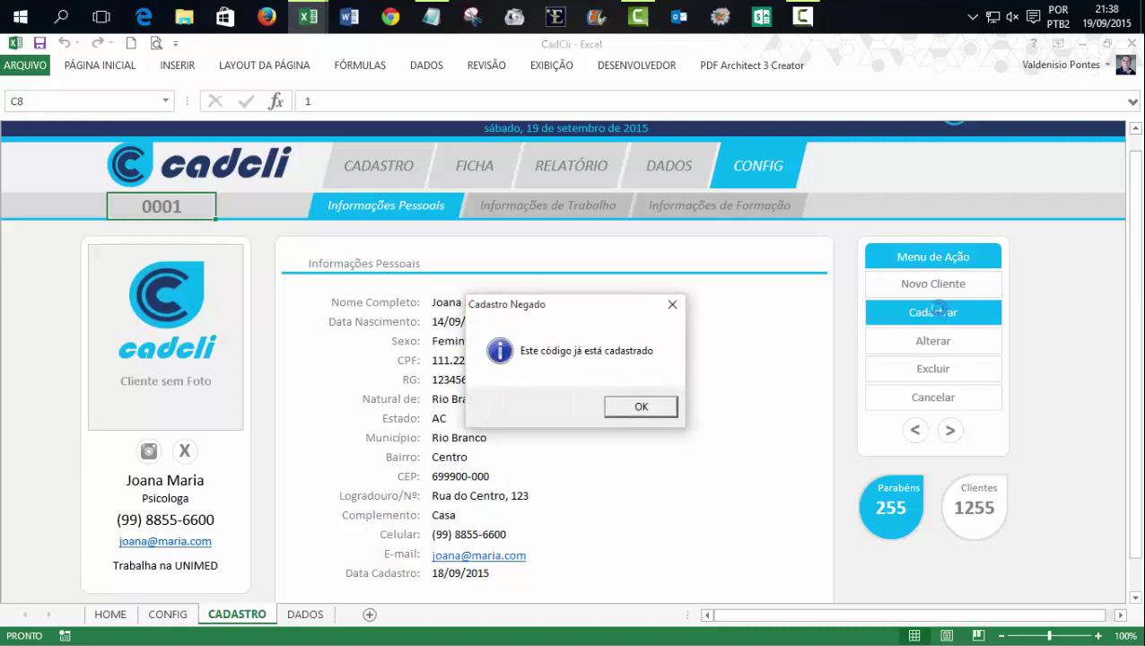
{"action": "left_click", "coordinate": [660, 409]}
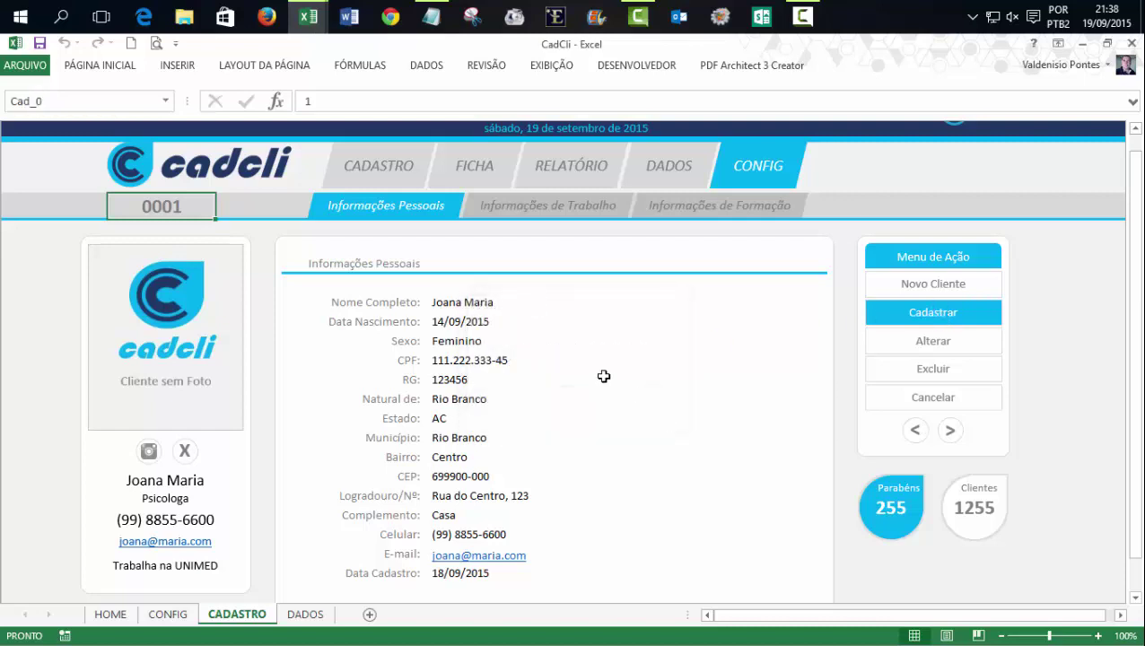
{"action": "left_click", "coordinate": [457, 306]}
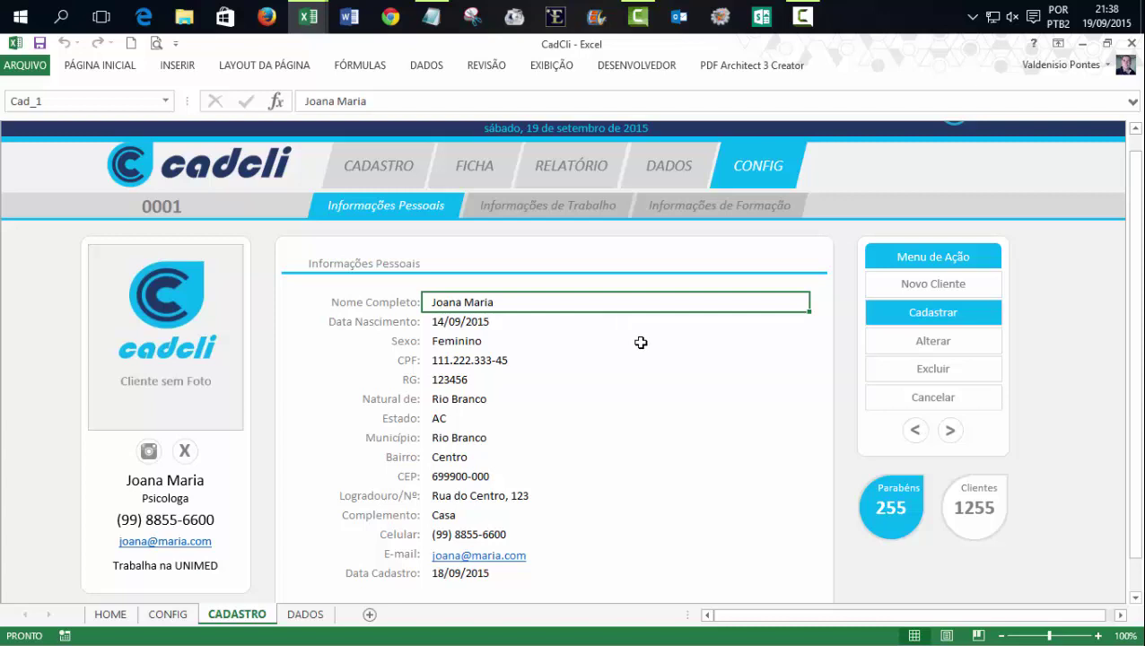
{"action": "type", "text": "J"}
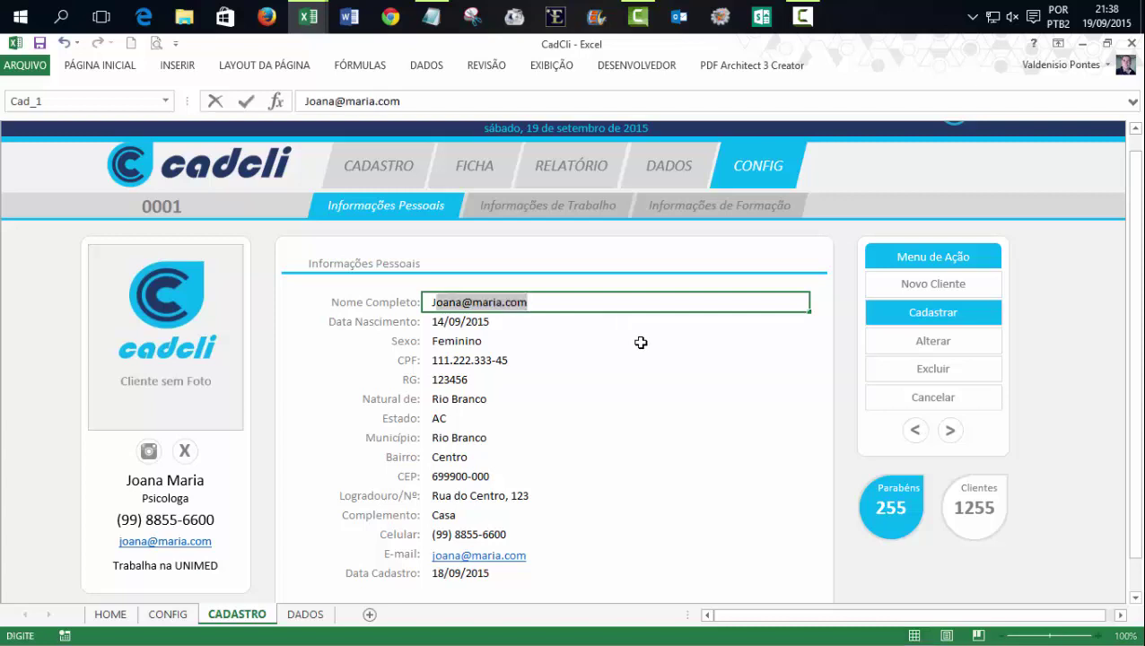
{"action": "type", "text": "OANA M"}
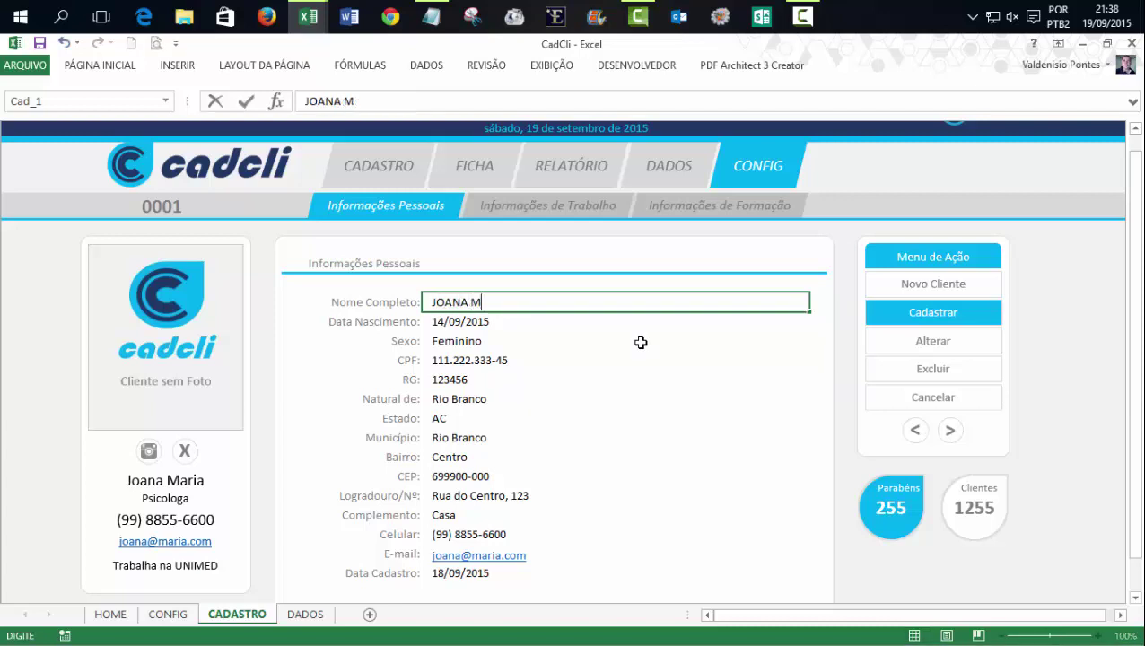
{"action": "type", "text": "ARIA"}
{"action": "left_click", "coordinate": [638, 342]}
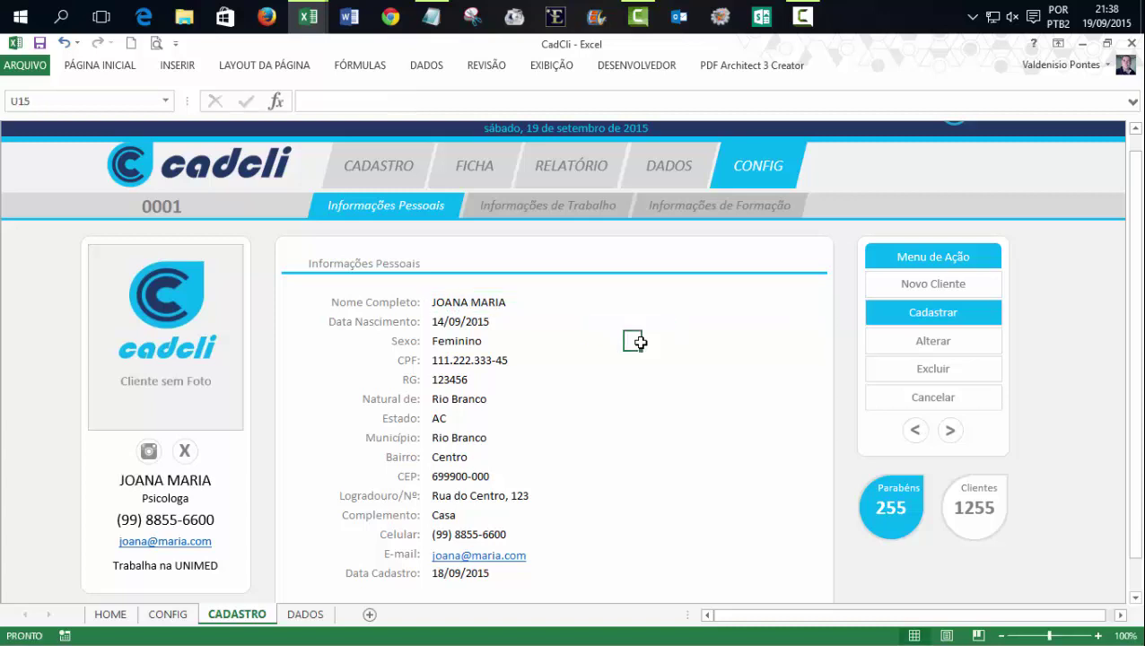
Step: Register the client as JOANA MARIA and check the new row in the DADOS table
{"action": "left_click", "coordinate": [944, 321]}
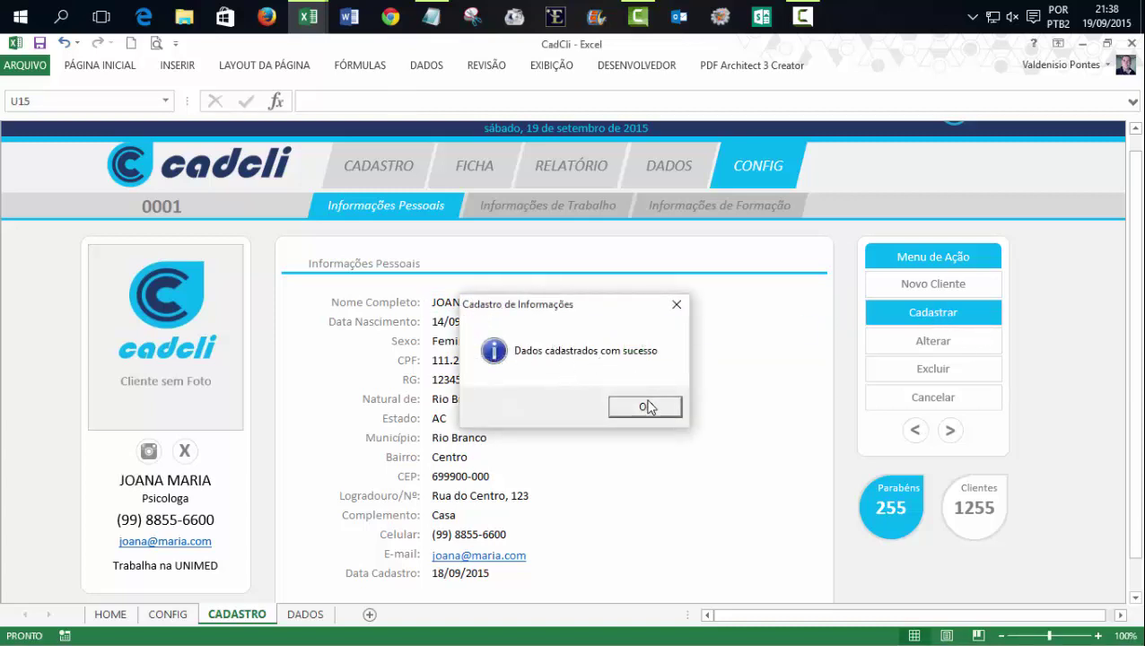
{"action": "left_click", "coordinate": [645, 405]}
{"action": "left_click", "coordinate": [296, 618]}
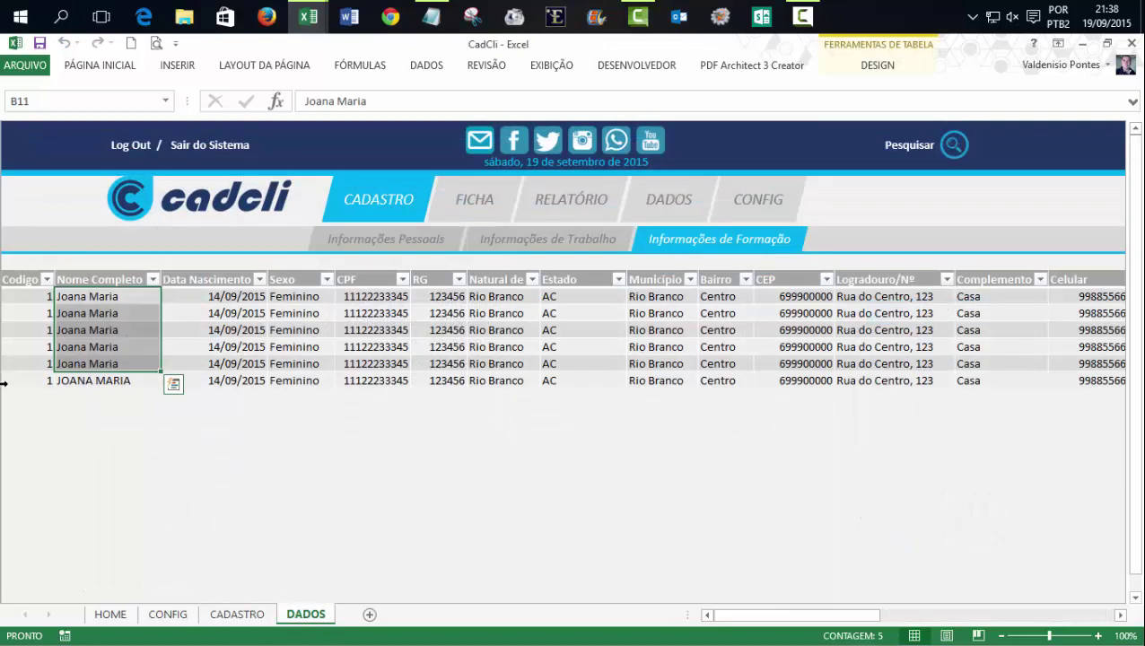
{"action": "left_click", "coordinate": [94, 415]}
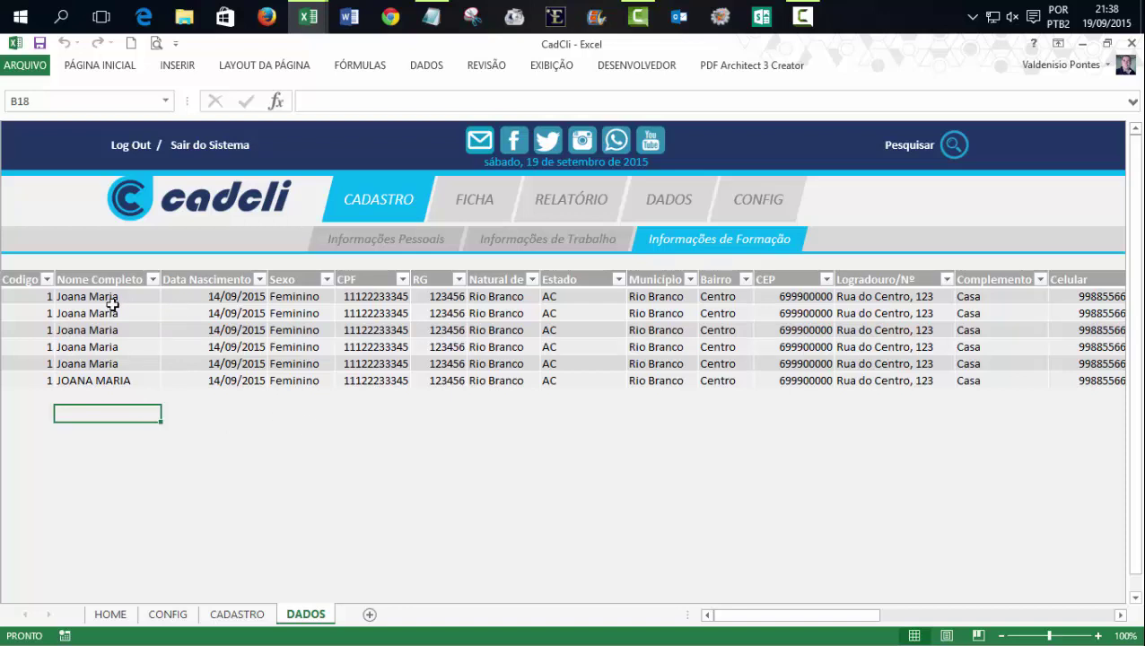
Step: Restore column "A" in both the loop condition and the comparison of the duplicate-code check
{"action": "left_click", "coordinate": [308, 27]}
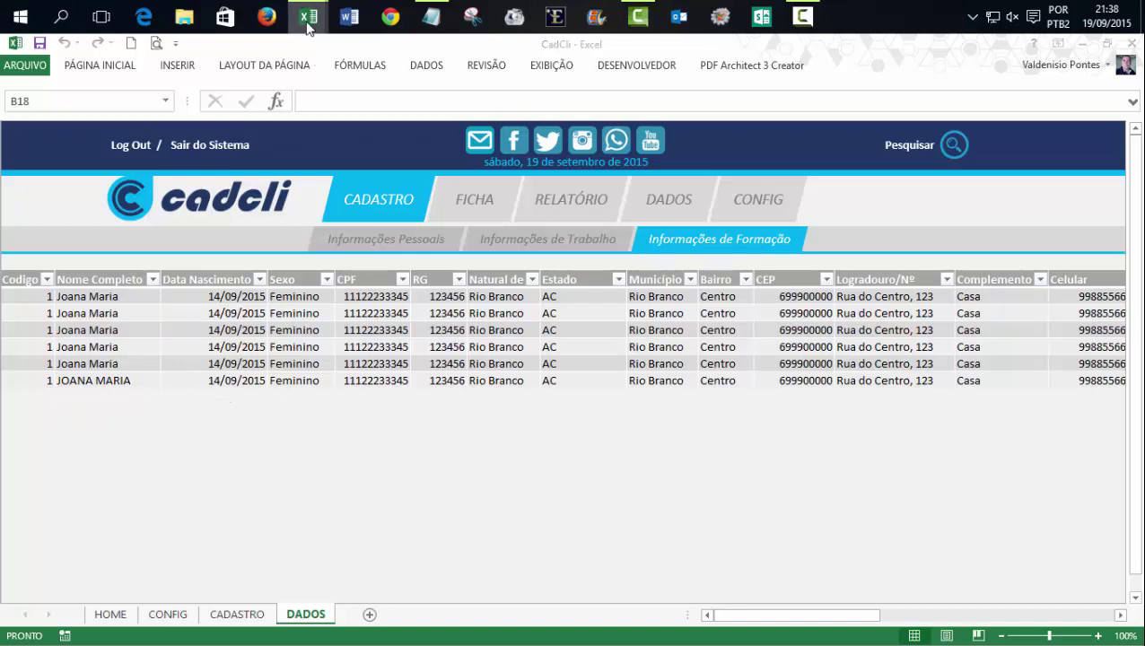
{"action": "left_click", "coordinate": [409, 100]}
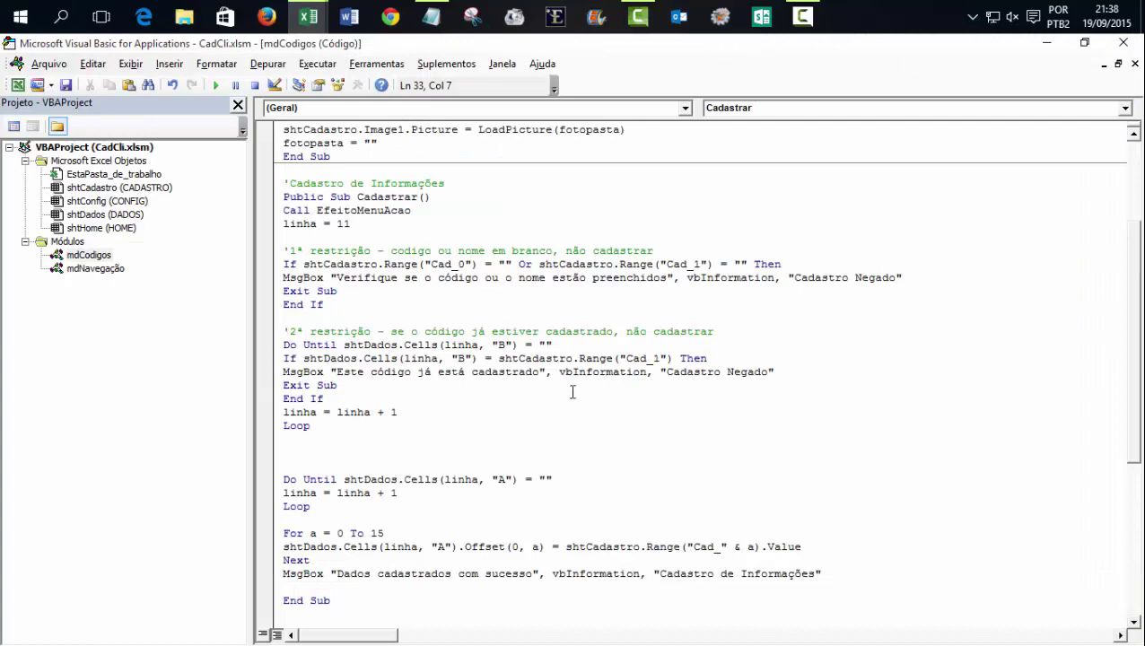
{"action": "double_click", "coordinate": [501, 346]}
{"action": "type", "text": "A"}
{"action": "double_click", "coordinate": [462, 358]}
{"action": "type", "text": "A"}
{"action": "left_click", "coordinate": [673, 420]}
Step: On CADASTRO, verify in the Name Box that the name cell is Cad_1 and code cell 0001 is Cad_0
{"action": "mouse_move", "coordinate": [308, 16]}
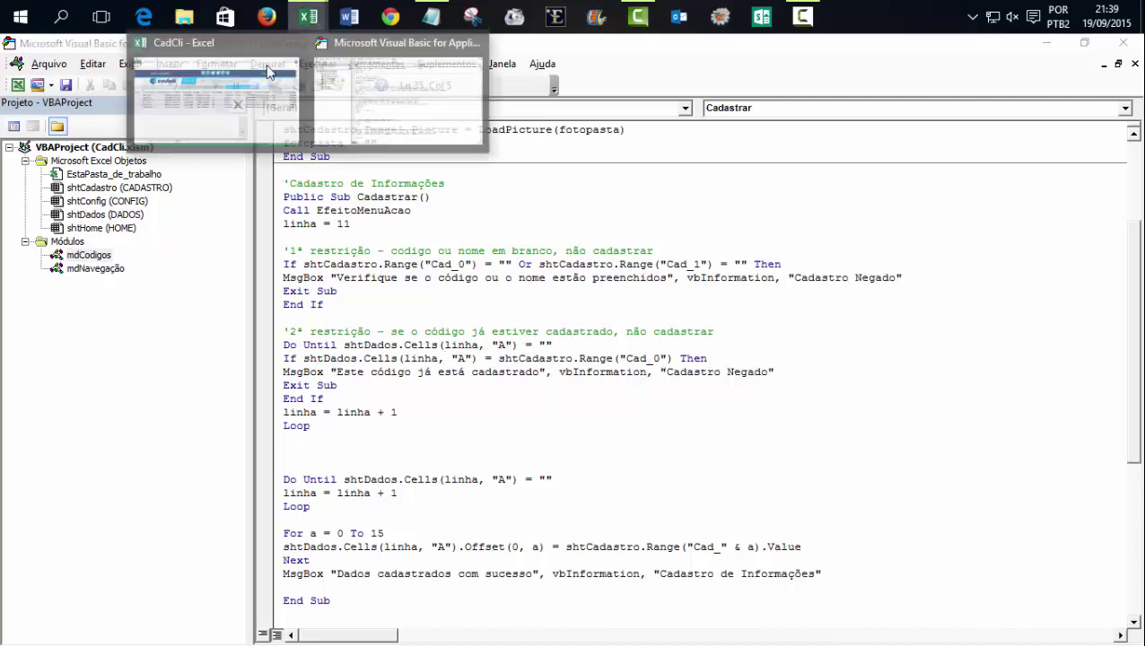
{"action": "left_click", "coordinate": [215, 86]}
{"action": "left_click", "coordinate": [237, 613]}
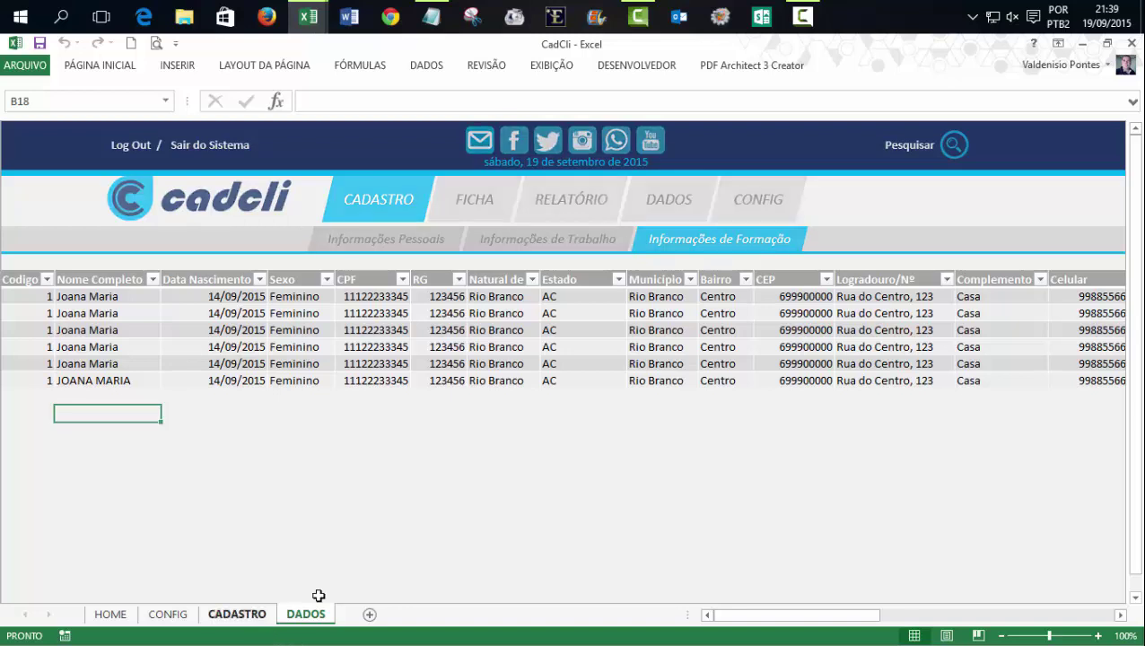
{"action": "left_click", "coordinate": [448, 304]}
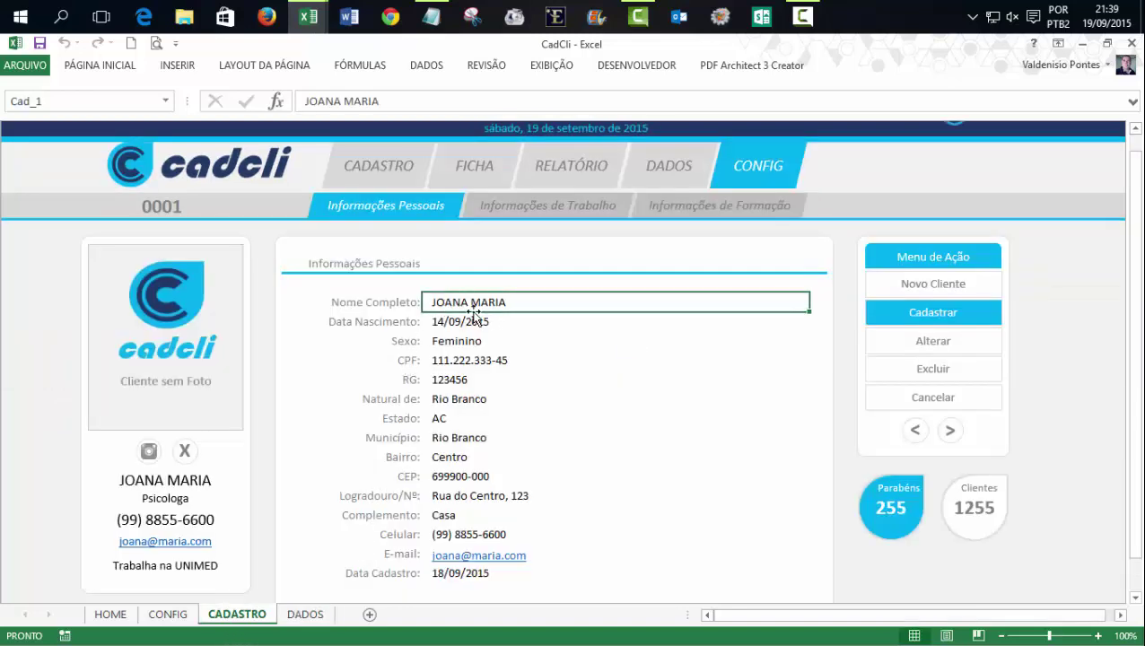
{"action": "left_click", "coordinate": [69, 105]}
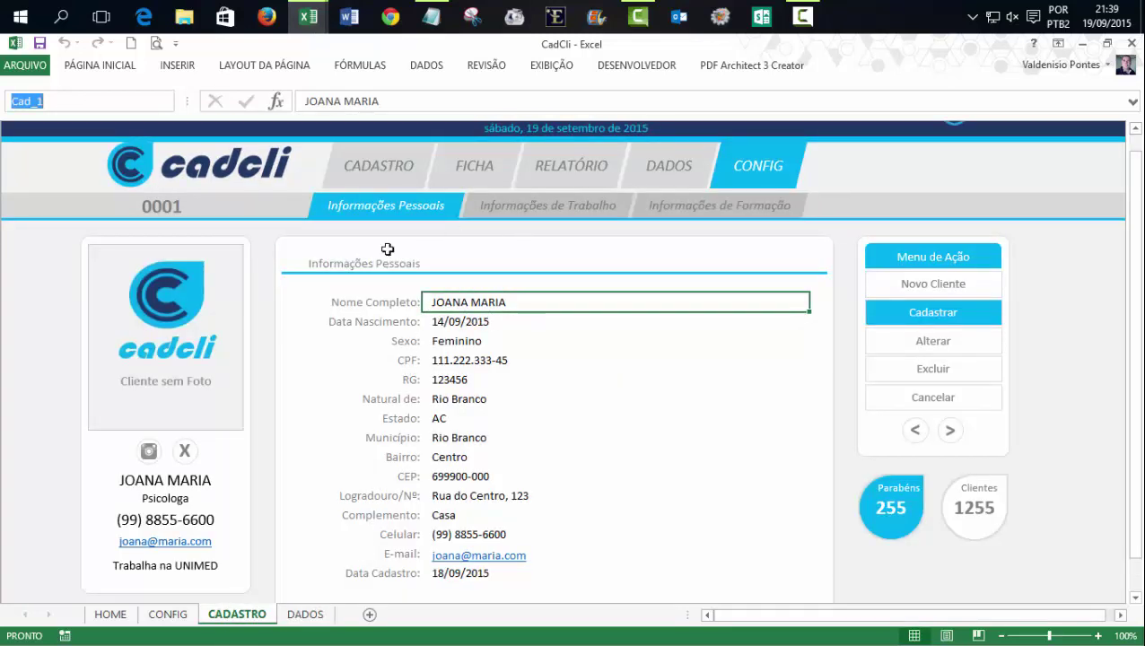
{"action": "left_click", "coordinate": [185, 207]}
{"action": "left_click", "coordinate": [48, 101]}
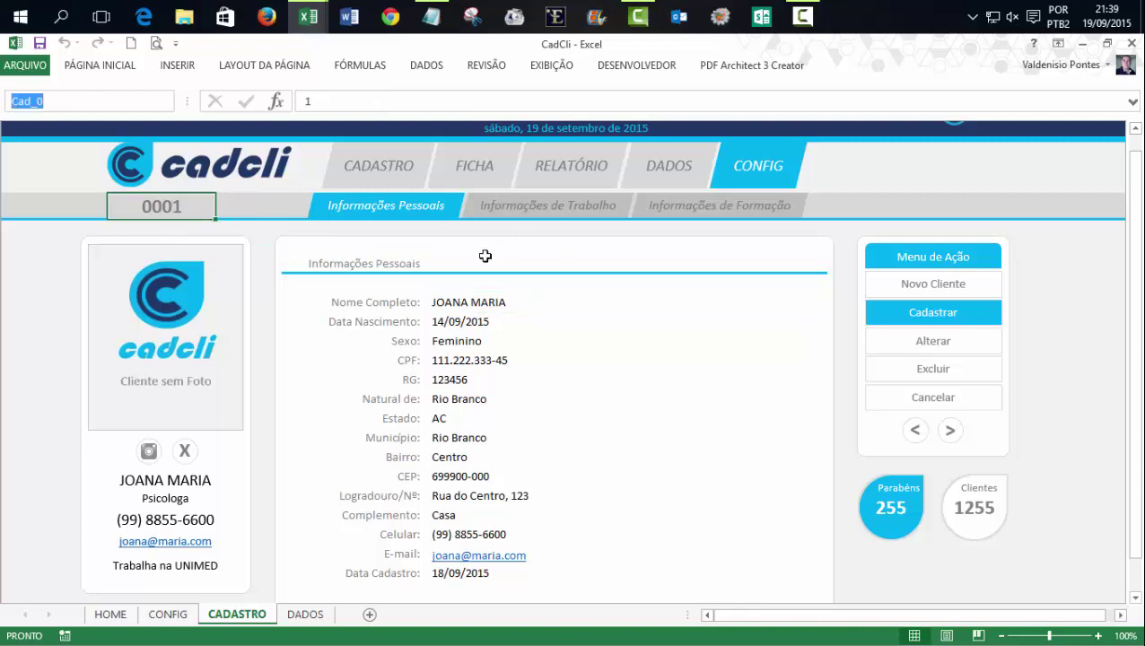
{"action": "mouse_move", "coordinate": [308, 16]}
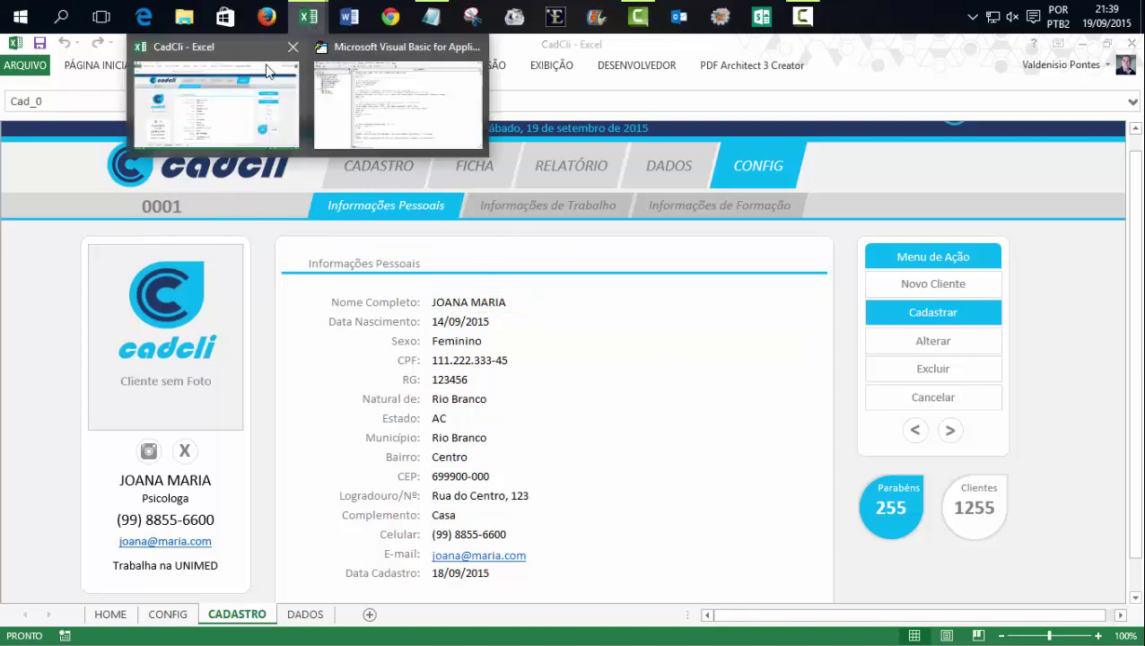
{"action": "left_click", "coordinate": [389, 92]}
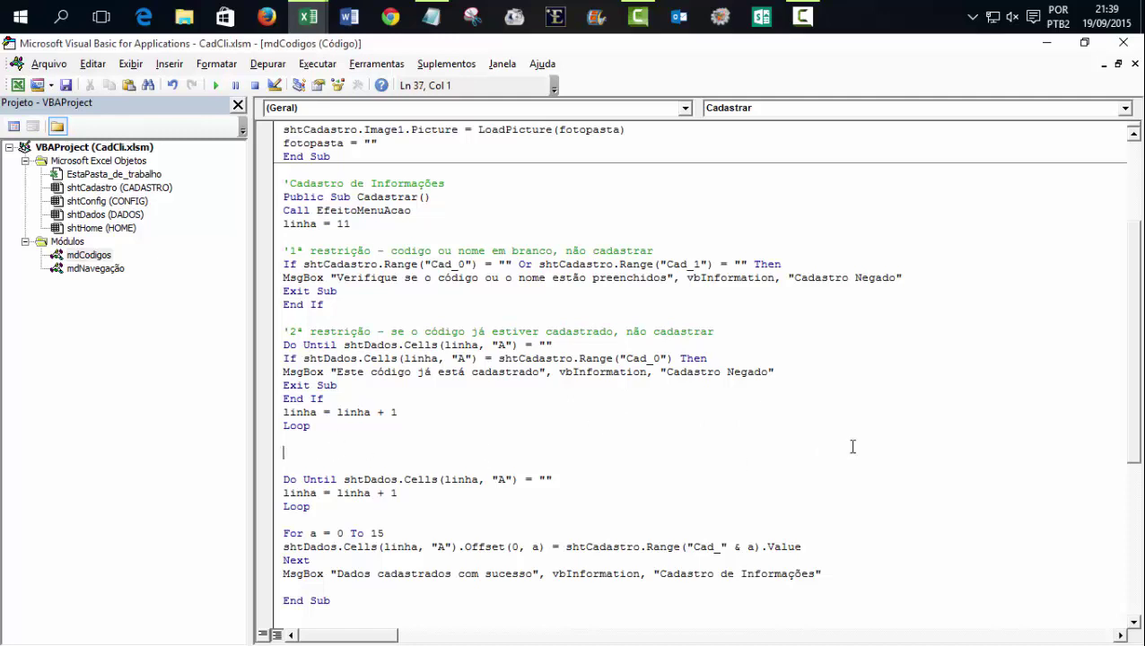
Step: Add the comment 'Não havendo mais restrições então cadastrar' directly above the final loop, removing extra blank lines
{"action": "mouse_move", "coordinate": [1133, 399]}
{"action": "left_mouse_down"}
{"action": "mouse_move", "coordinate": [1134, 466]}
{"action": "mouse_move", "coordinate": [1140, 406]}
{"action": "left_mouse_up"}
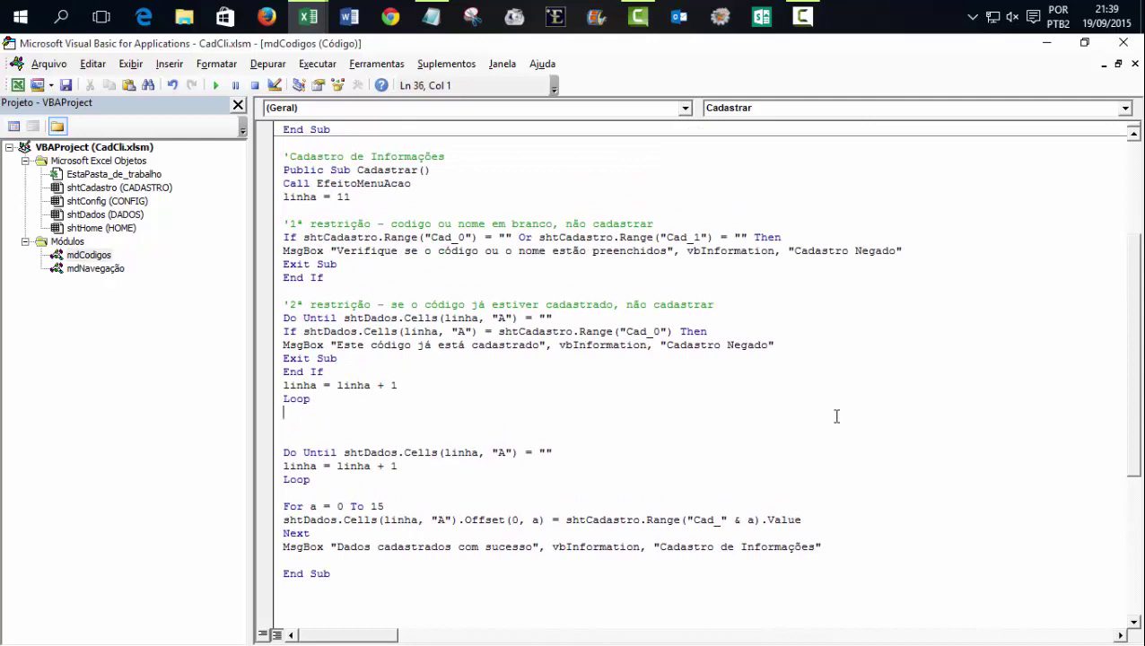
{"action": "key", "text": "Return"}
{"action": "type", "text": "'Não ha"}
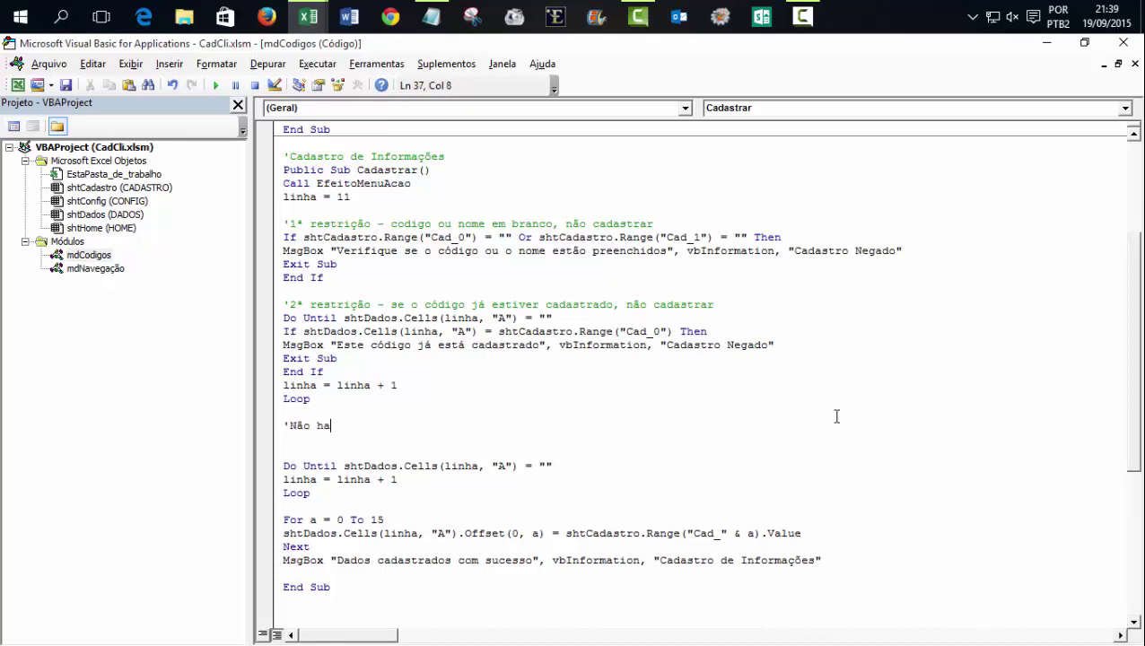
{"action": "type", "text": "ver"}
{"action": "type", "text": " mais"}
{"action": "type", "text": "rest"}
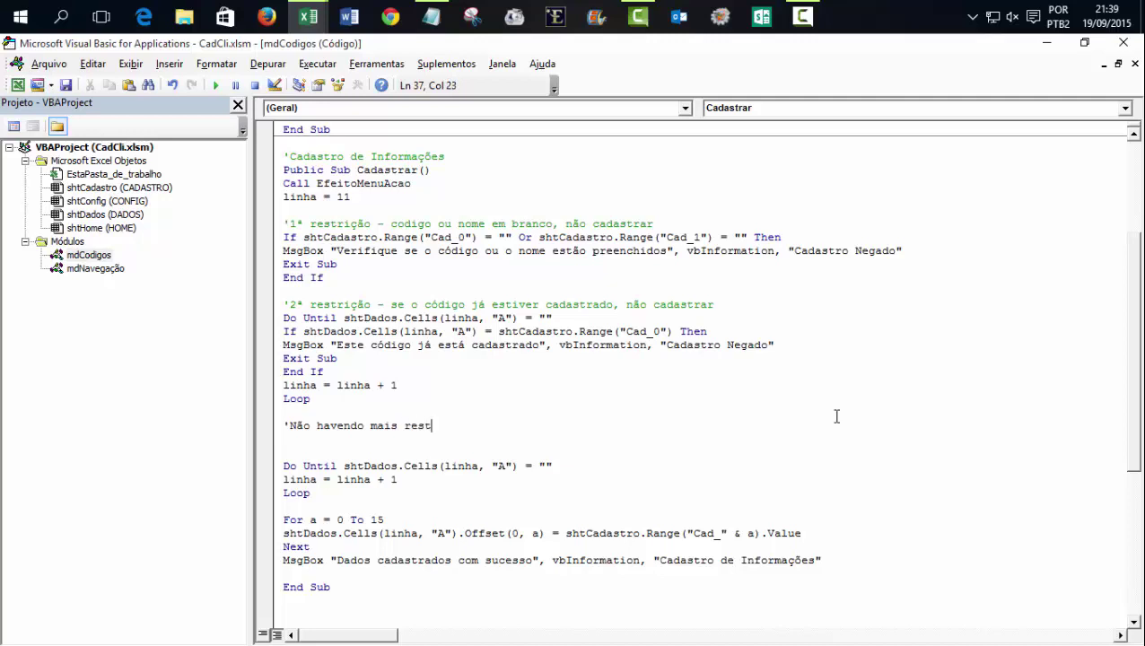
{"action": "type", "text": "rições e"}
{"action": "type", "text": "ntão ca"}
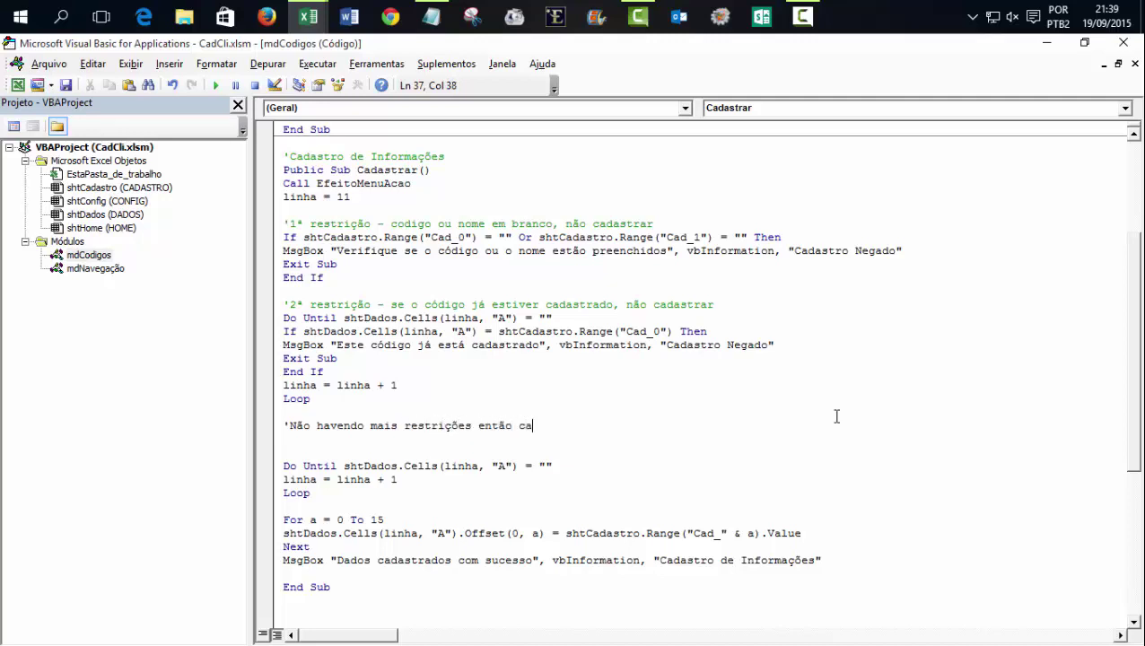
{"action": "type", "text": "da"}
{"action": "key", "text": "BackSpace"}
{"action": "left_click", "coordinate": [640, 468]}
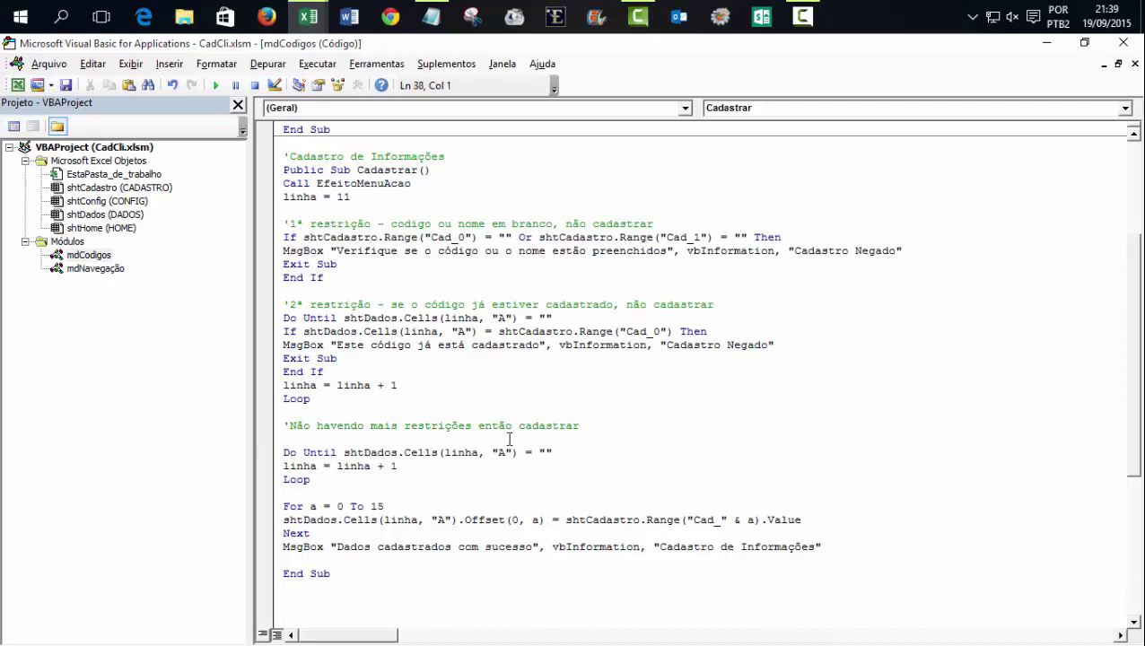
{"action": "key", "text": "Delete"}
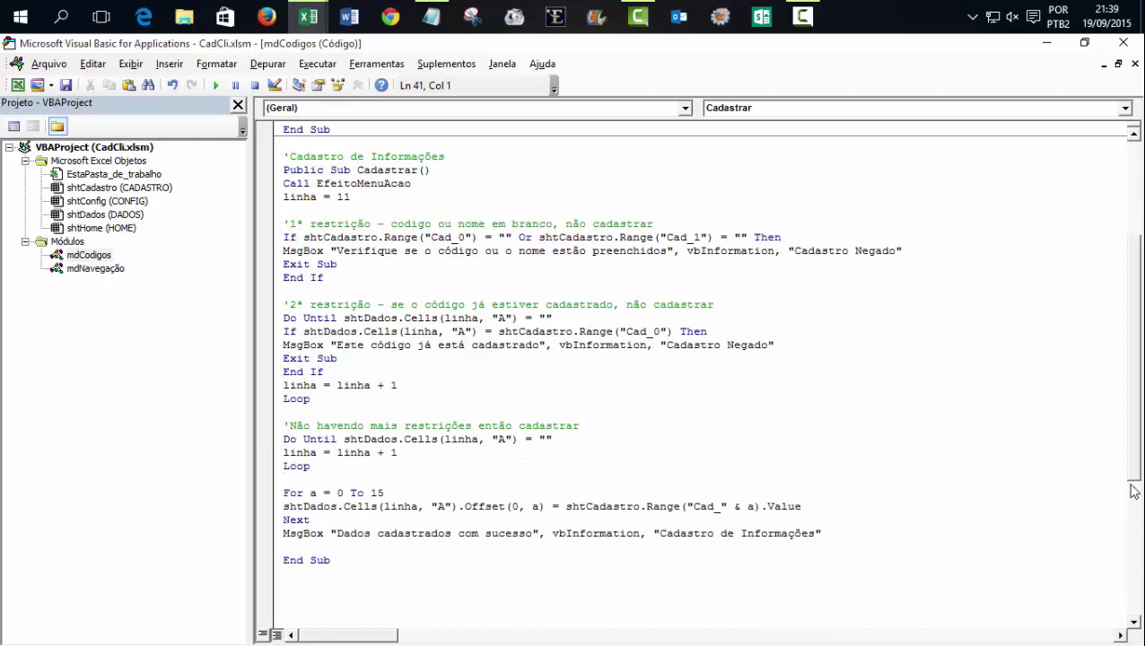
{"action": "scroll", "coordinate": [1137, 451], "scroll_direction": "down", "scroll_amount": 3}
{"action": "scroll", "coordinate": [1140, 444], "scroll_direction": "up", "scroll_amount": 3}
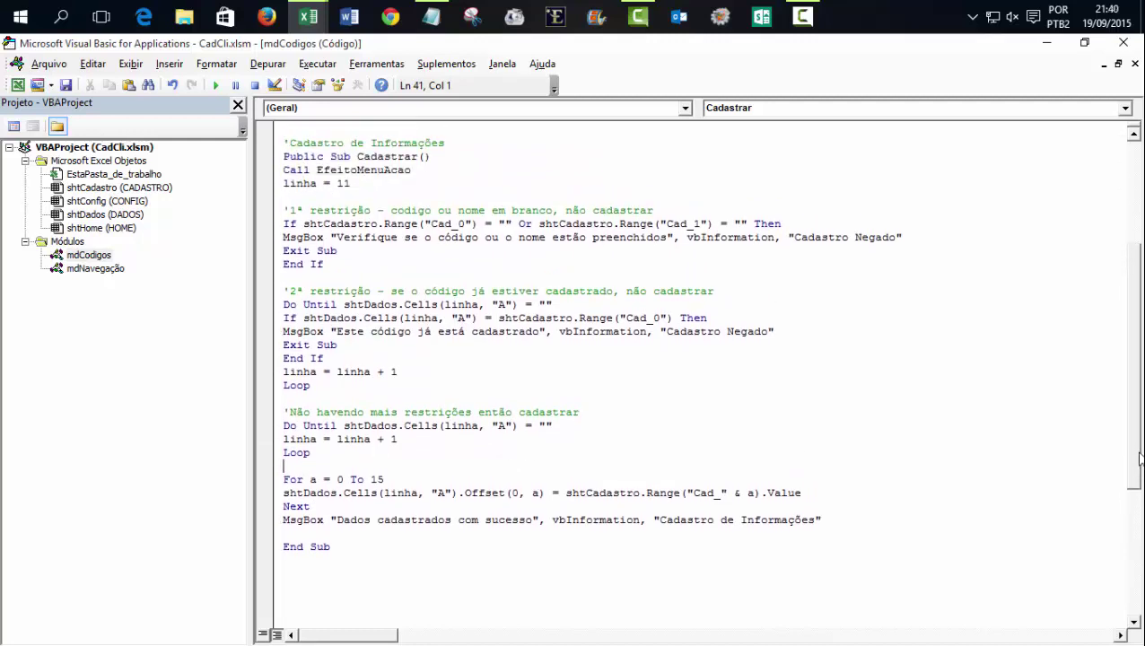
{"action": "scroll", "coordinate": [1139, 437], "scroll_direction": "up", "scroll_amount": 1}
{"action": "scroll", "coordinate": [1141, 422], "scroll_direction": "up", "scroll_amount": 1}
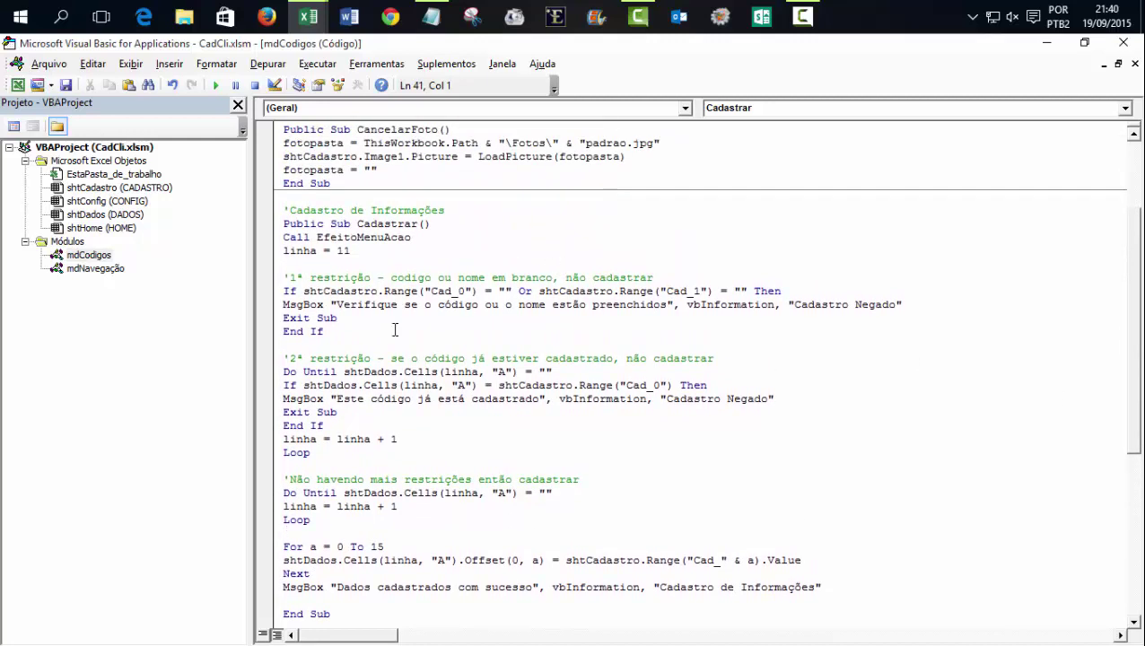
{"action": "mouse_move", "coordinate": [1132, 329]}
{"action": "left_mouse_down"}
{"action": "mouse_move", "coordinate": [1132, 397]}
{"action": "mouse_move", "coordinate": [1135, 362]}
{"action": "left_mouse_up"}
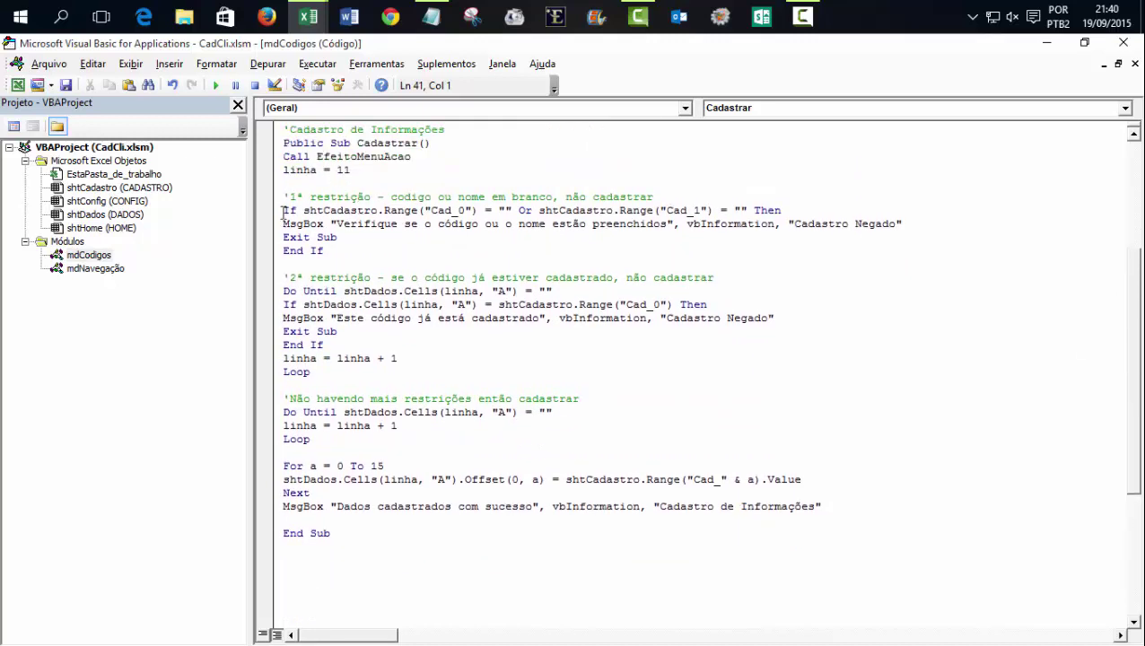
Step: Switch to Excel and toggle among the Pessoais, Trabalho and Formação sub-tabs to test their macros
{"action": "mouse_move", "coordinate": [307, 16]}
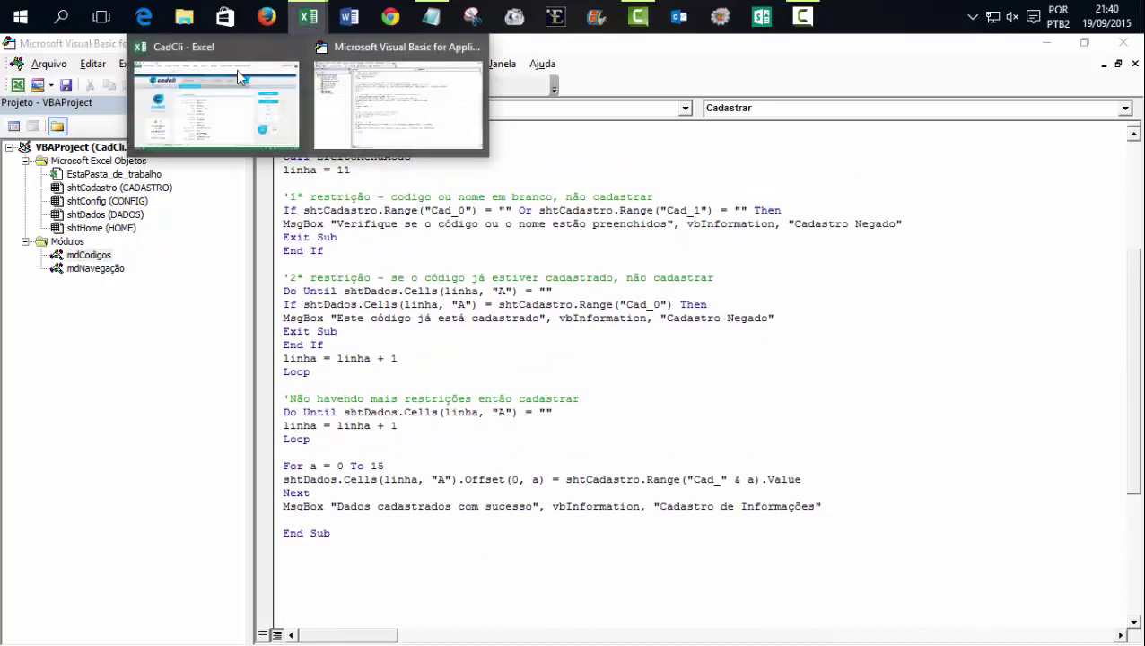
{"action": "left_click", "coordinate": [202, 106]}
{"action": "left_click", "coordinate": [525, 211]}
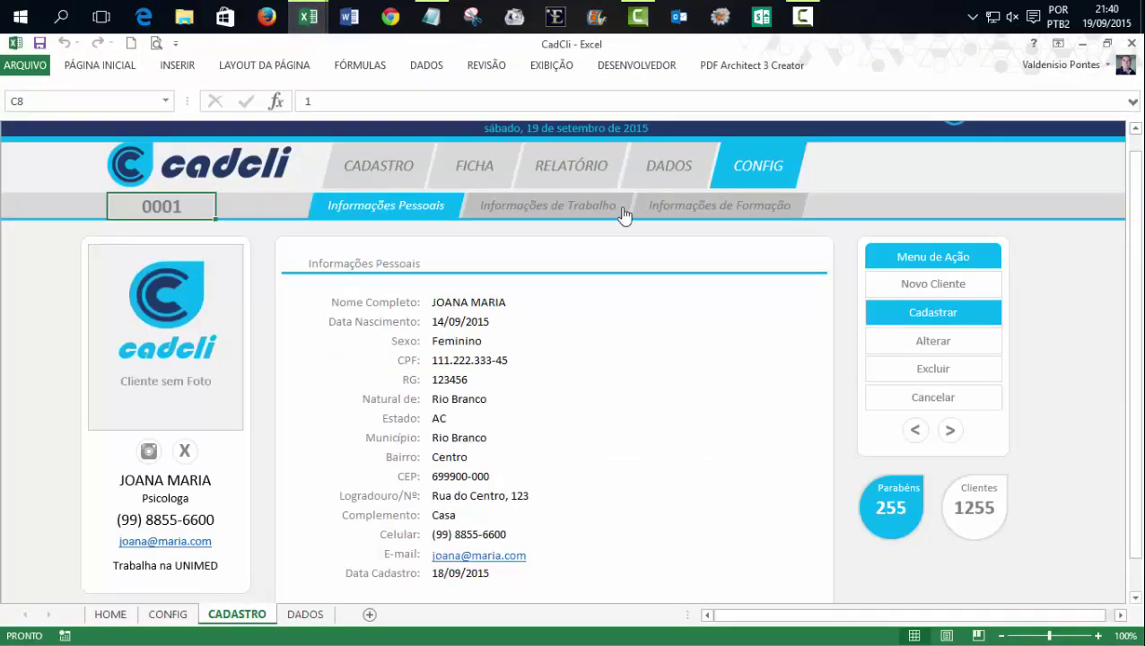
{"action": "left_click", "coordinate": [710, 206]}
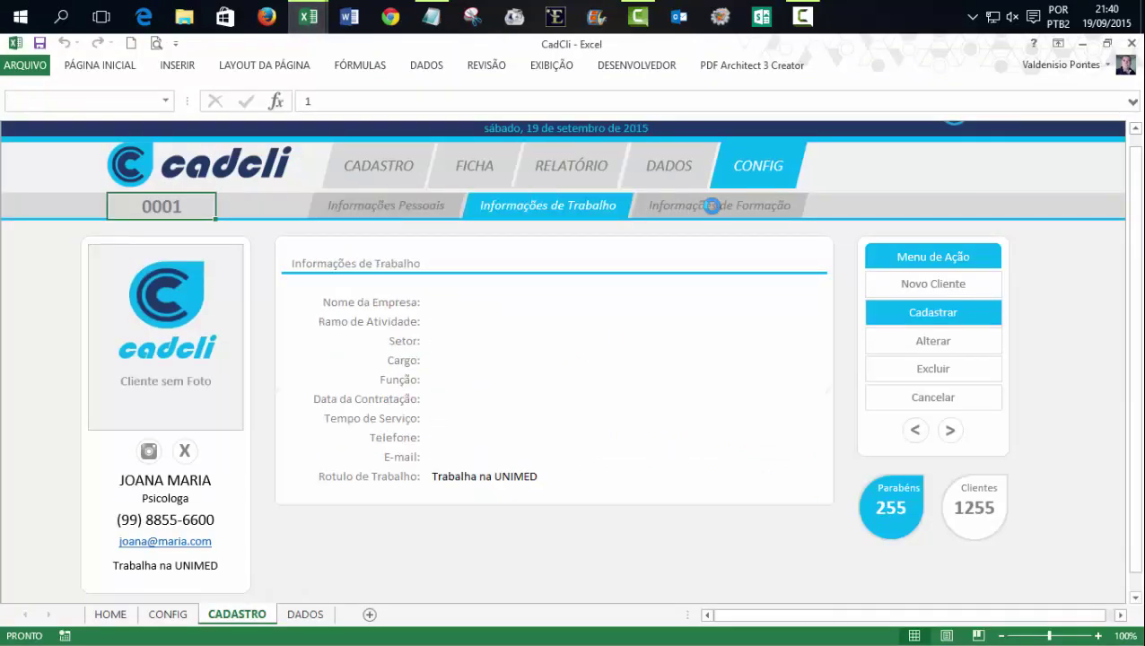
{"action": "left_click", "coordinate": [575, 205]}
{"action": "left_click", "coordinate": [415, 211]}
{"action": "left_click", "coordinate": [400, 206]}
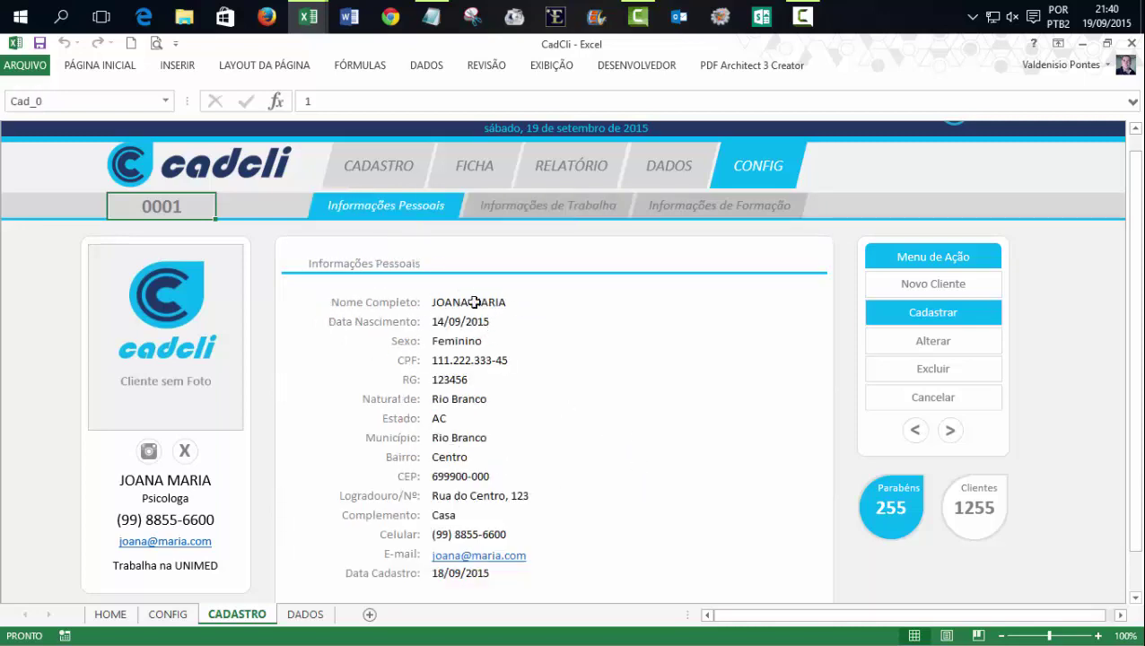
{"action": "left_click", "coordinate": [574, 220]}
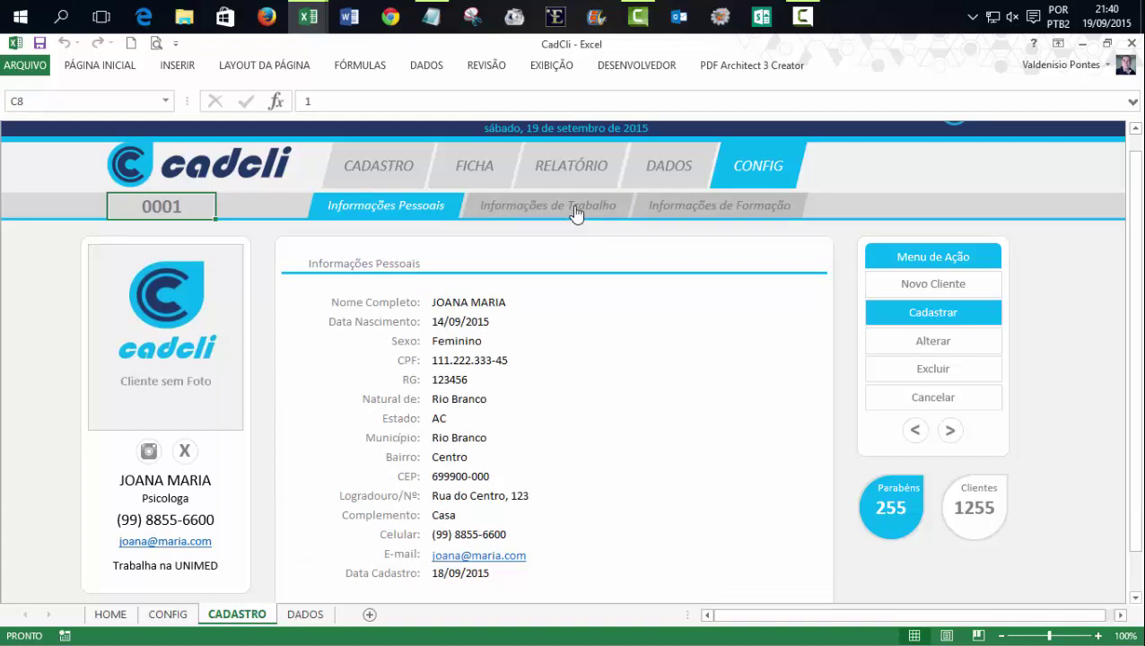
{"action": "left_click", "coordinate": [739, 206]}
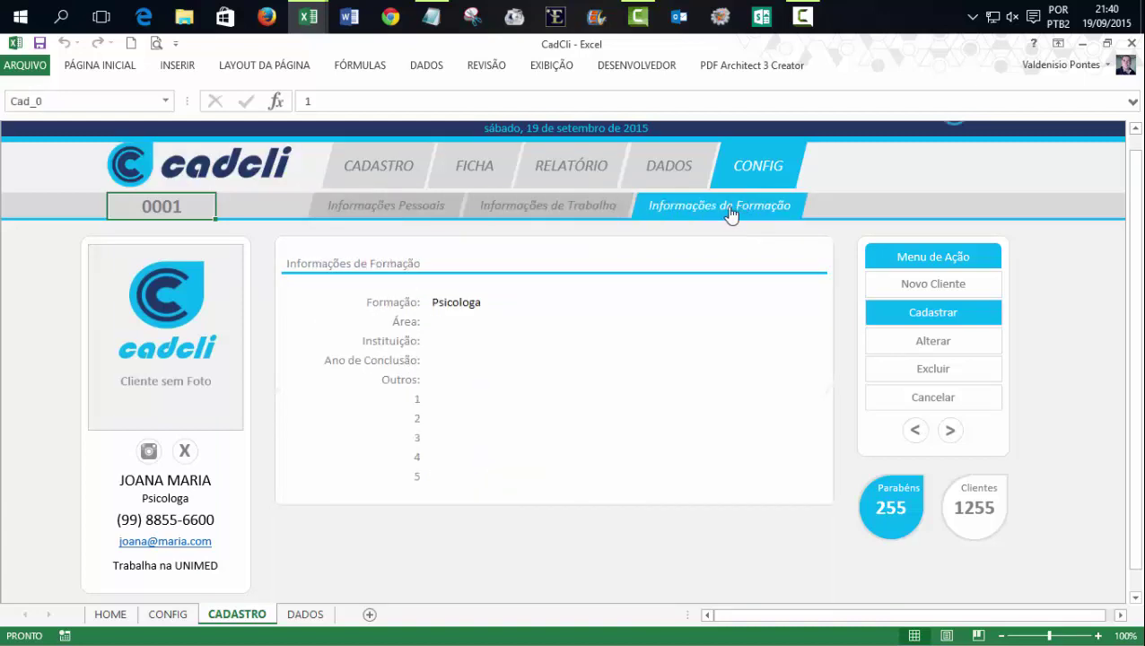
{"action": "left_click", "coordinate": [584, 213]}
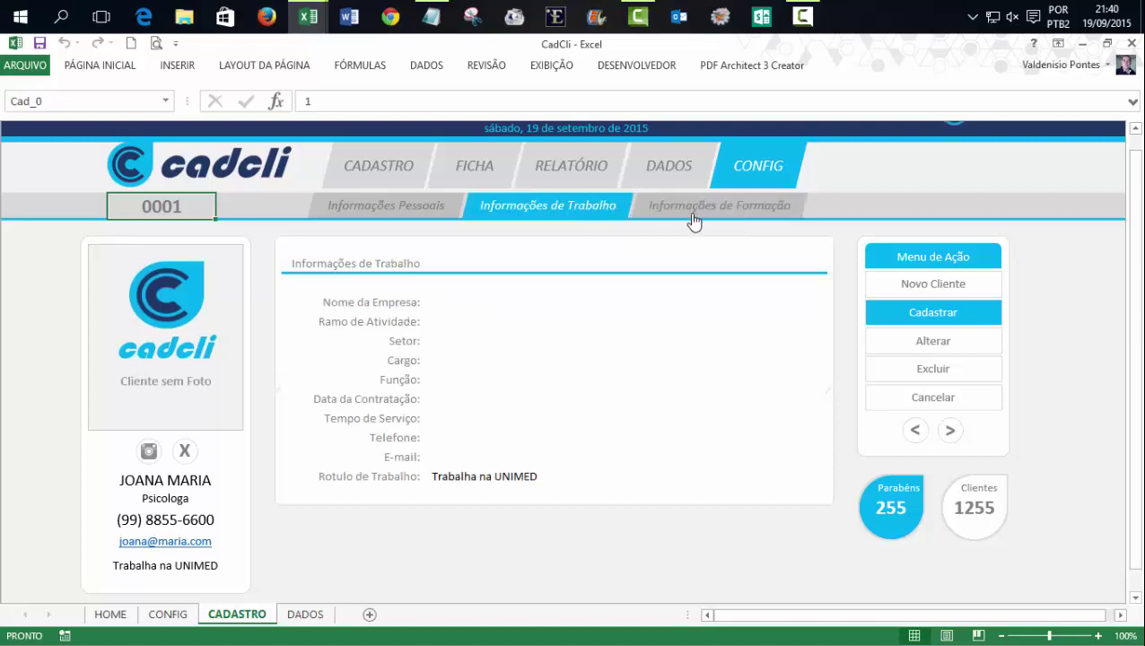
{"action": "left_click", "coordinate": [693, 214]}
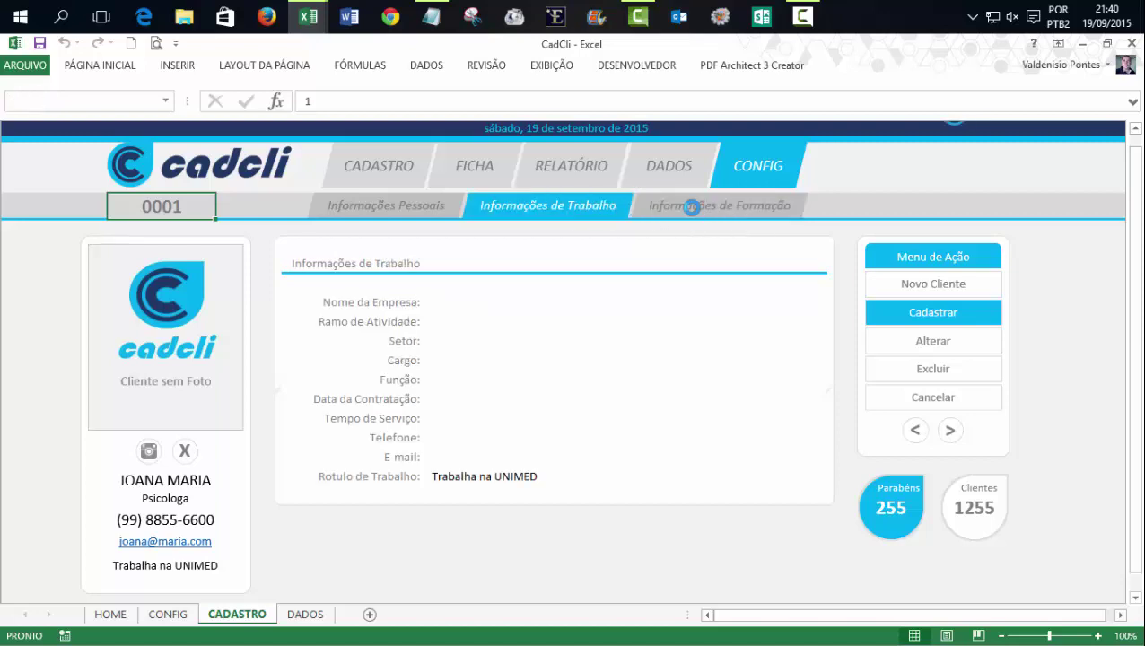
{"action": "left_click", "coordinate": [405, 203]}
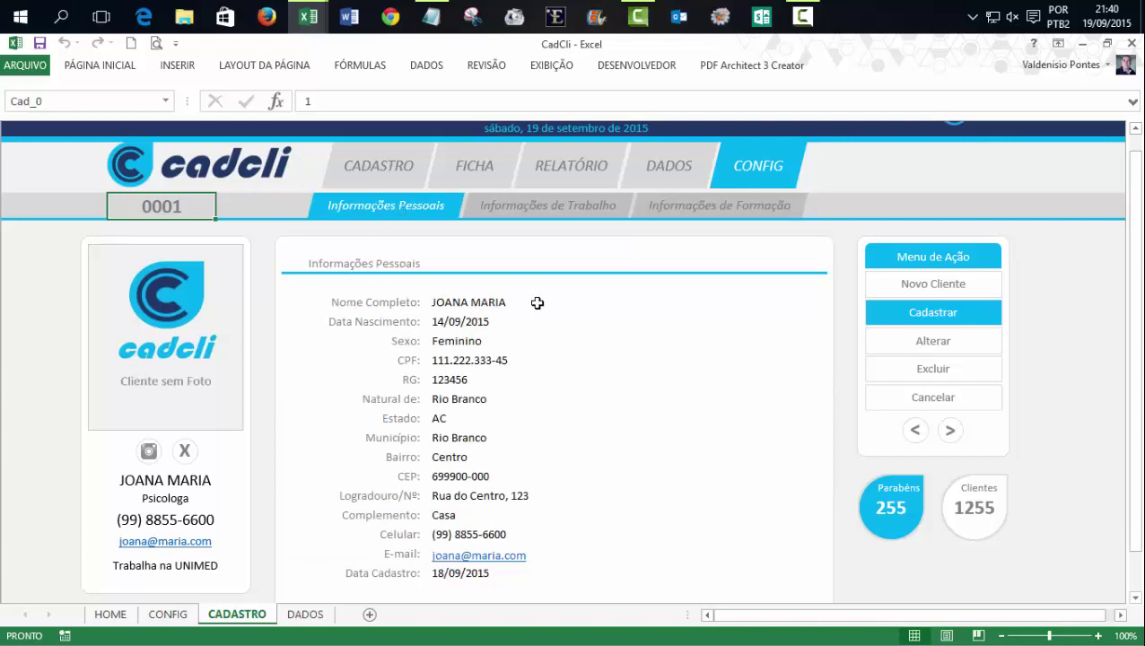
{"action": "left_click", "coordinate": [570, 208]}
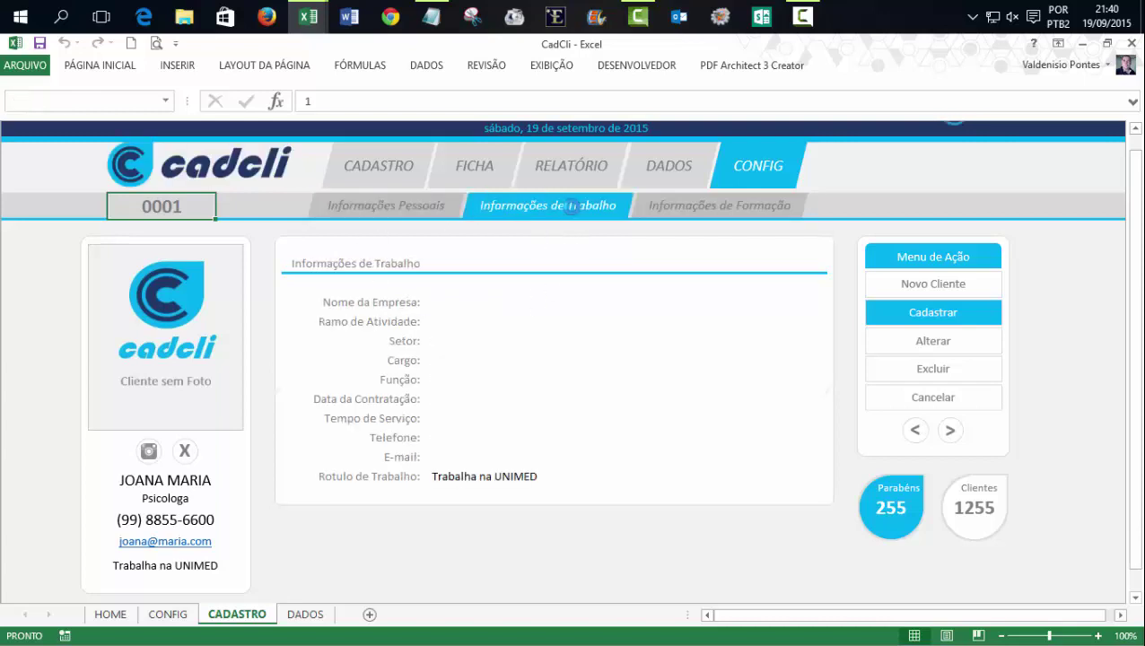
Step: Cycle through the sections again, finishing on Informações de Formação showing Formação: Psicologa
{"action": "left_click", "coordinate": [401, 204]}
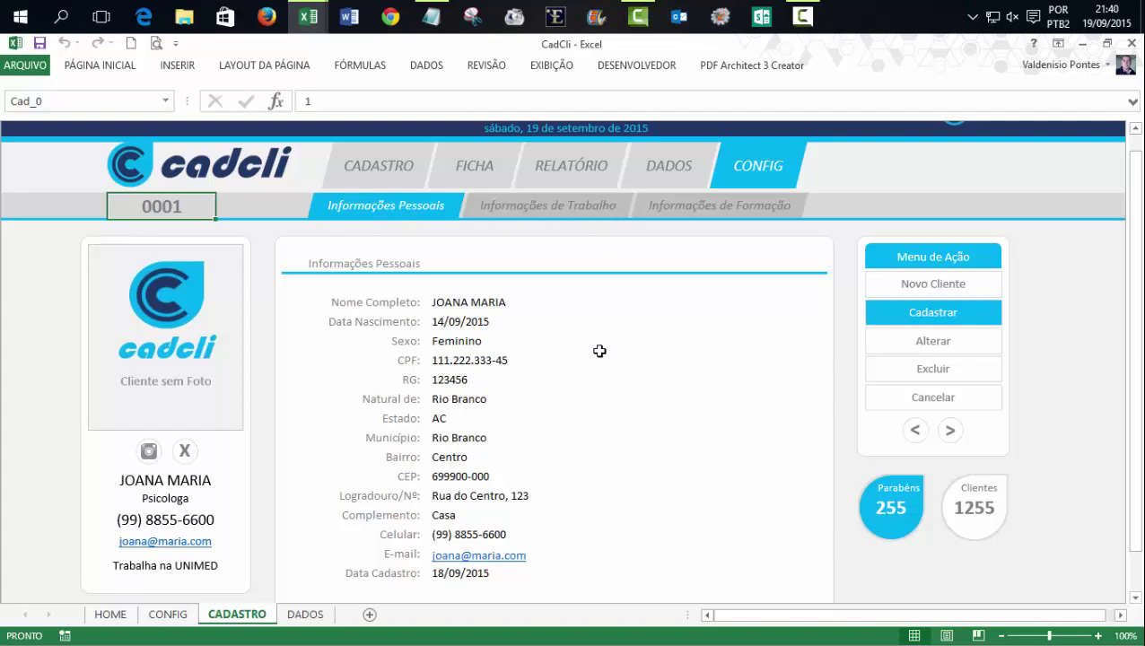
{"action": "left_click", "coordinate": [516, 206]}
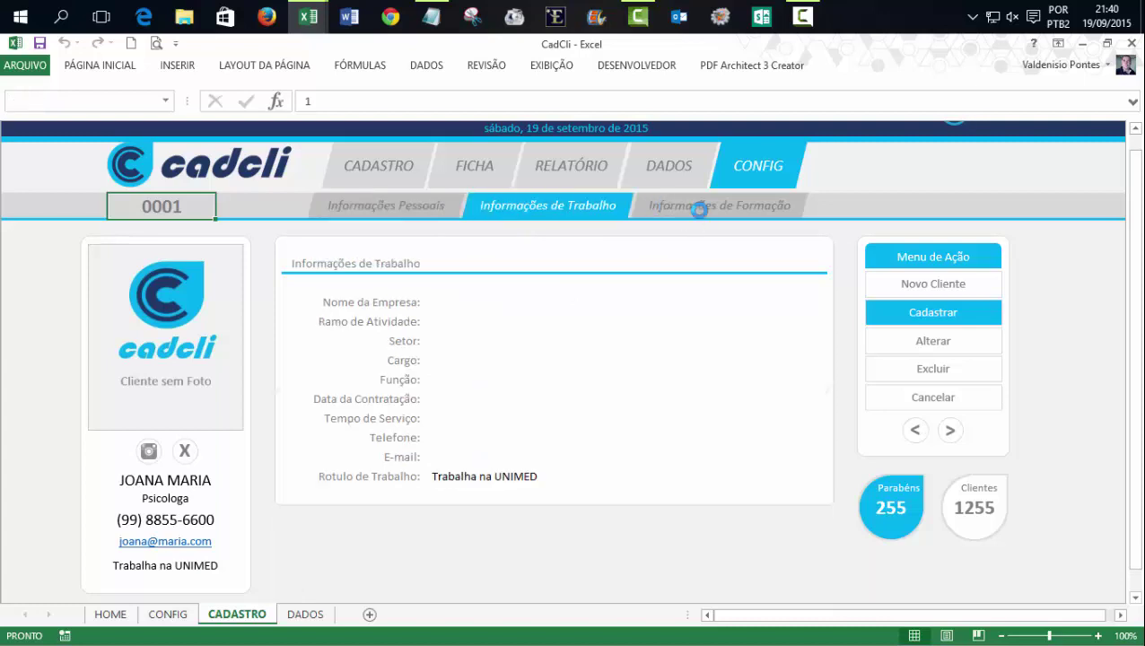
{"action": "left_click", "coordinate": [699, 216]}
{"action": "left_click", "coordinate": [581, 215]}
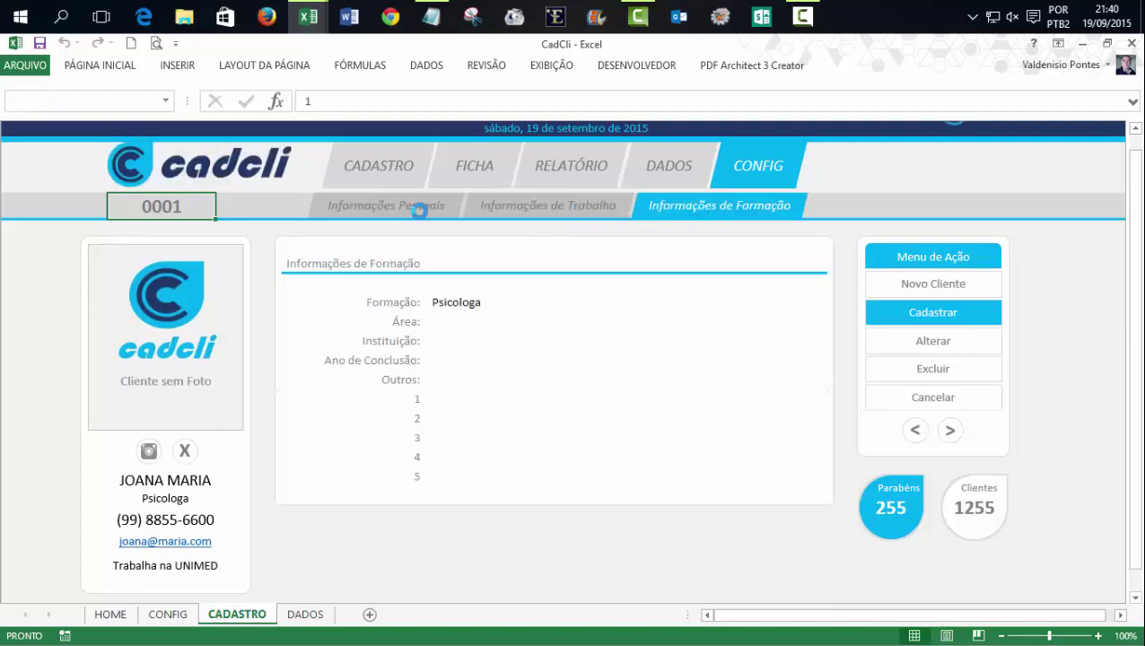
{"action": "left_click", "coordinate": [420, 213]}
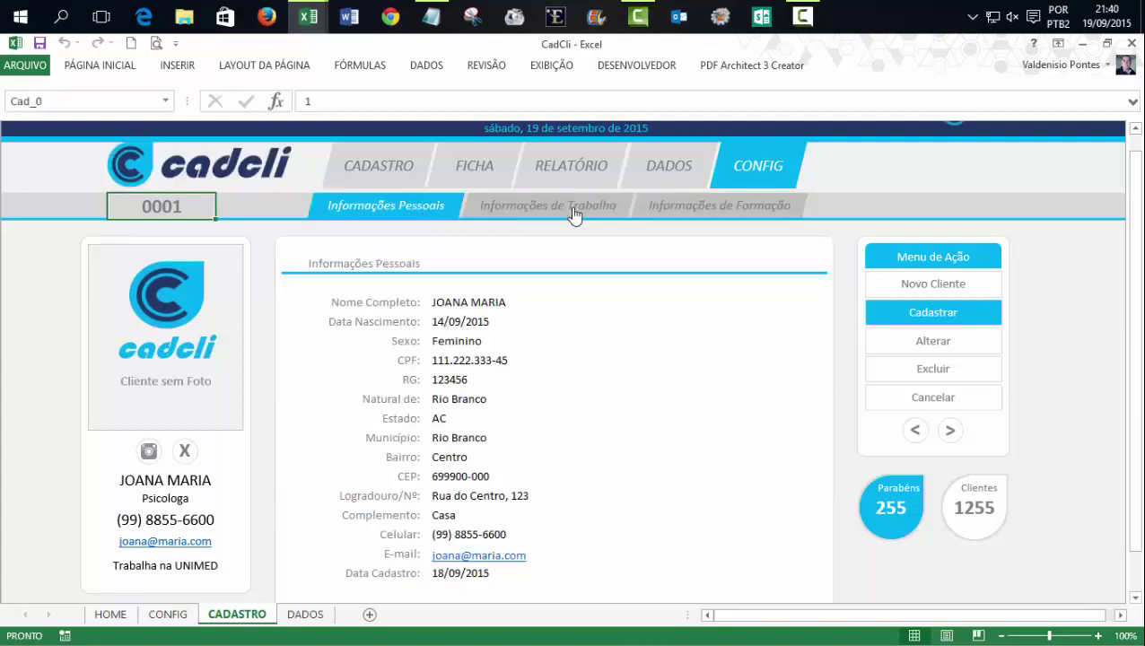
{"action": "left_click", "coordinate": [573, 208]}
{"action": "left_click", "coordinate": [732, 208]}
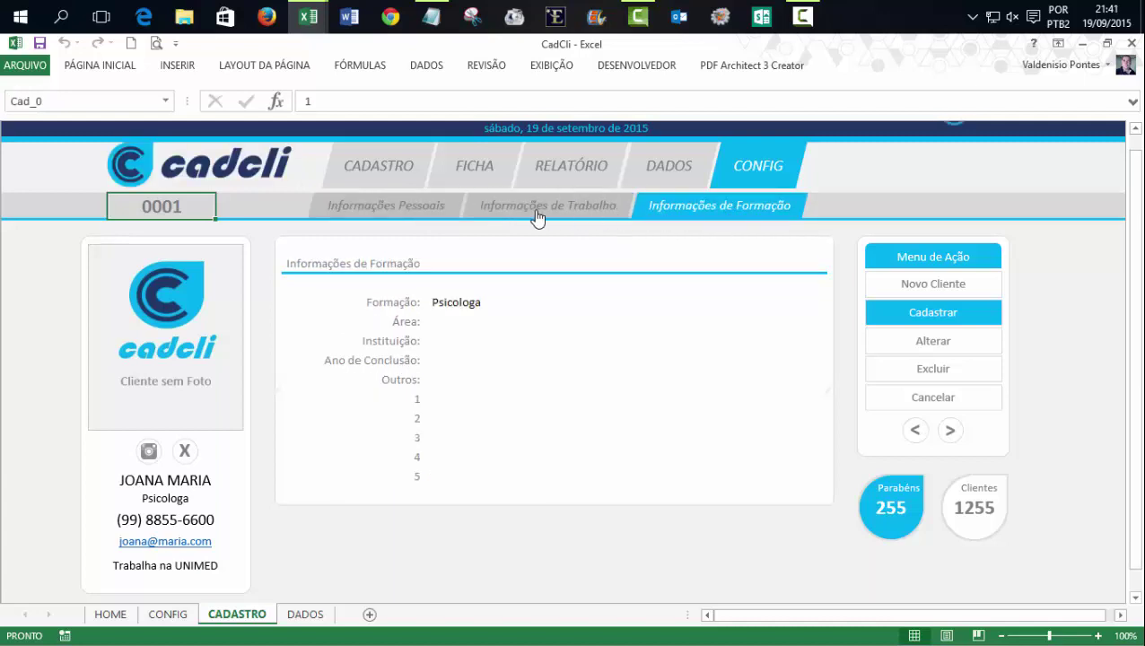
{"action": "left_click", "coordinate": [397, 209]}
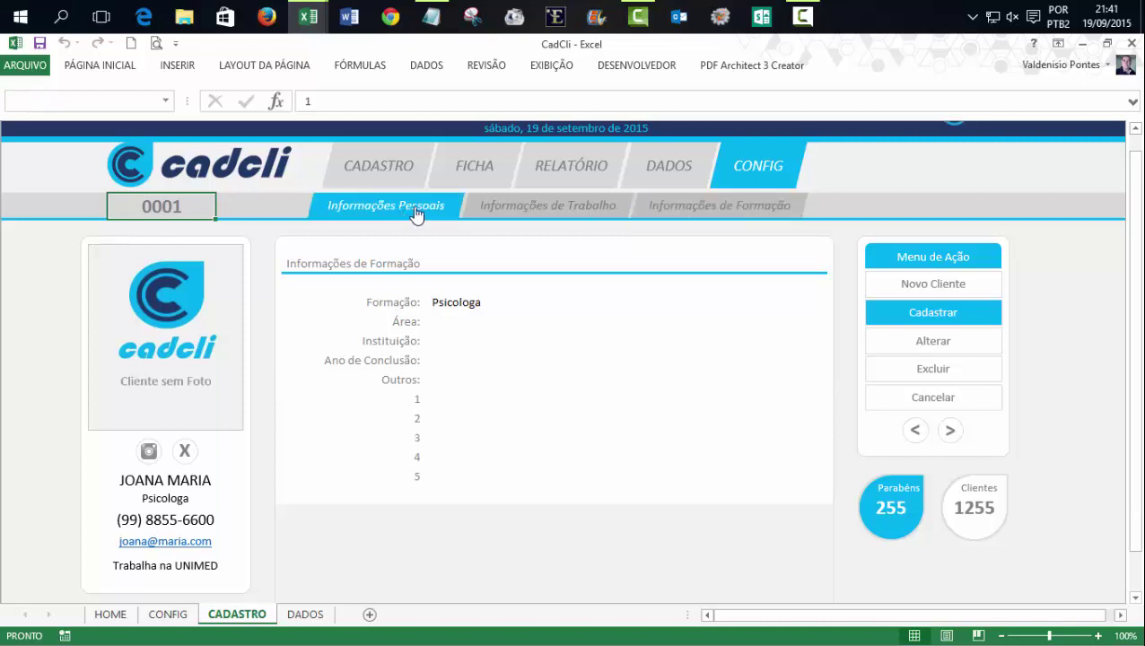
{"action": "left_click", "coordinate": [532, 209]}
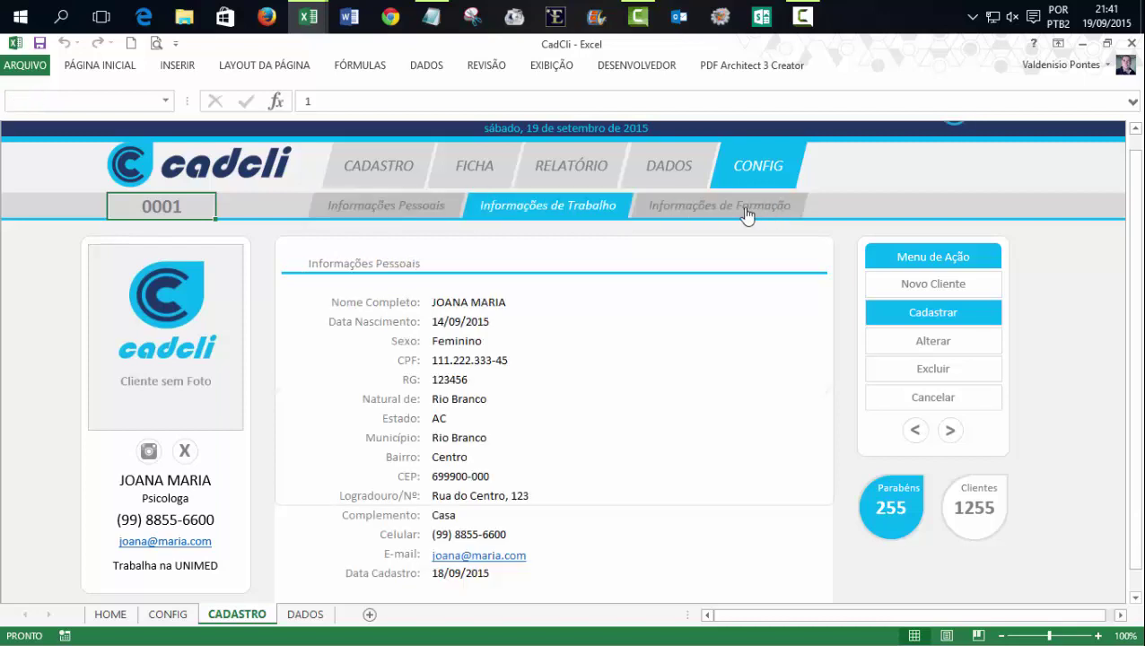
{"action": "left_click", "coordinate": [663, 207]}
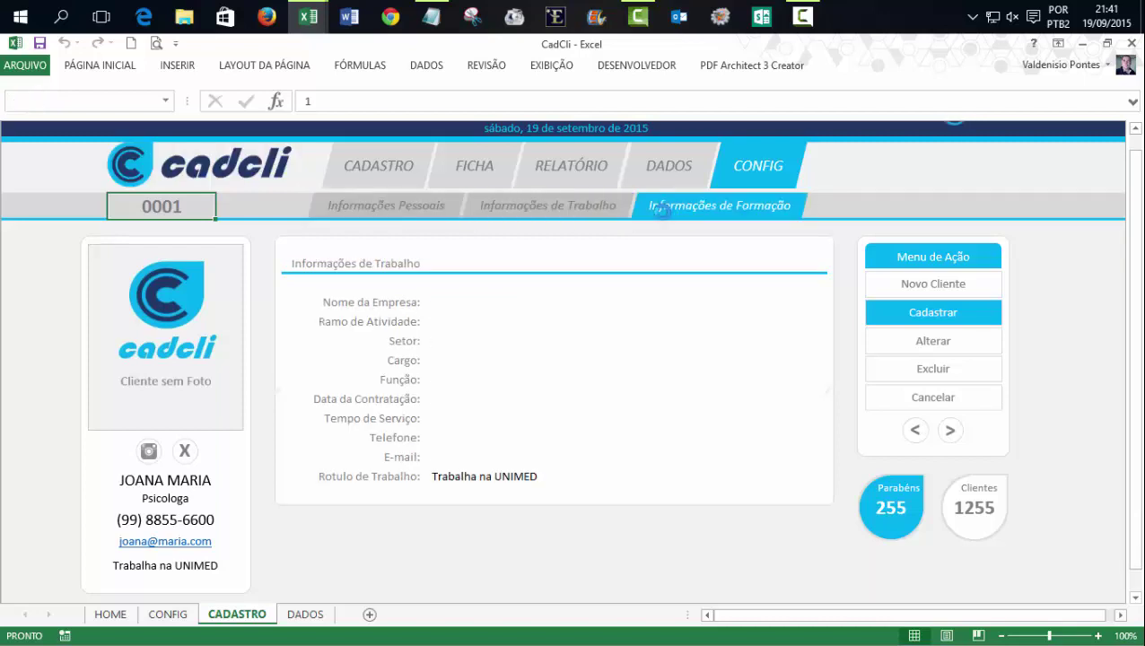
Step: Select cell AF8 beside the sub-tab headings and enter the name Guia in the Name Box
{"action": "left_click", "coordinate": [818, 208]}
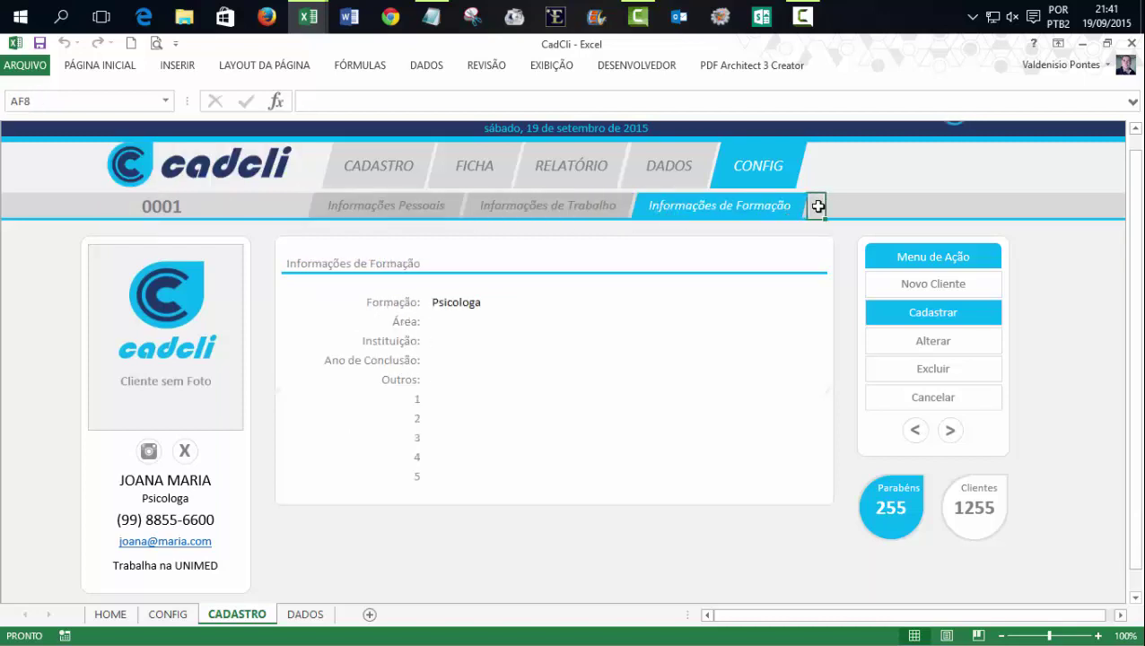
{"action": "left_click", "coordinate": [875, 208]}
{"action": "left_click", "coordinate": [933, 206]}
{"action": "left_click", "coordinate": [1031, 204]}
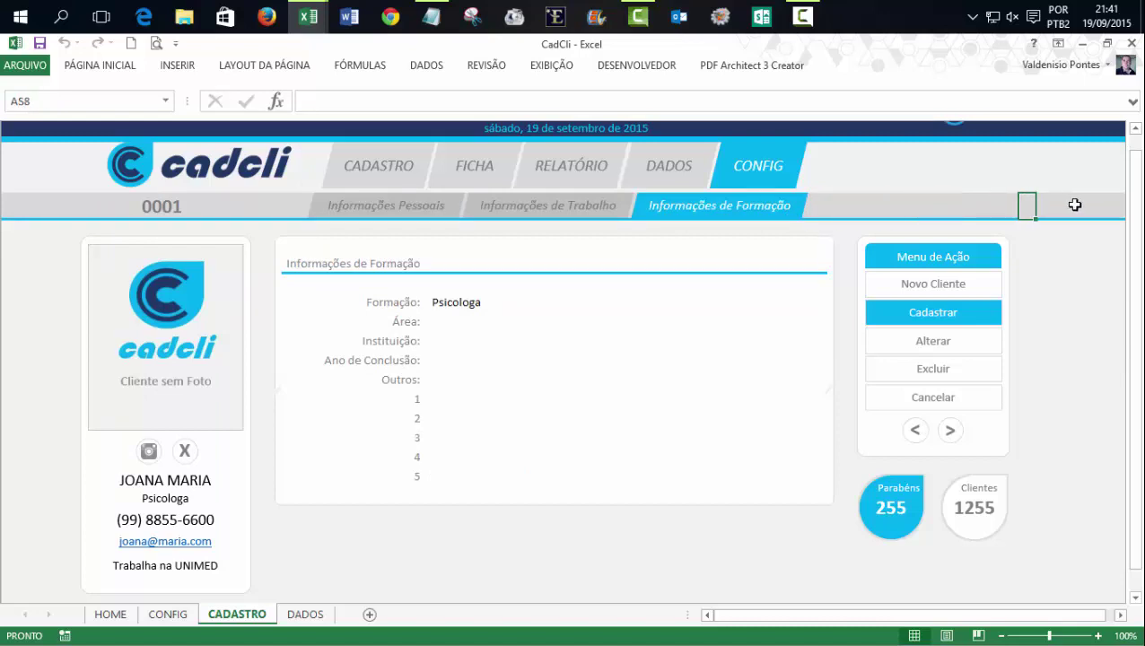
{"action": "left_click", "coordinate": [1069, 205]}
{"action": "left_click", "coordinate": [818, 206]}
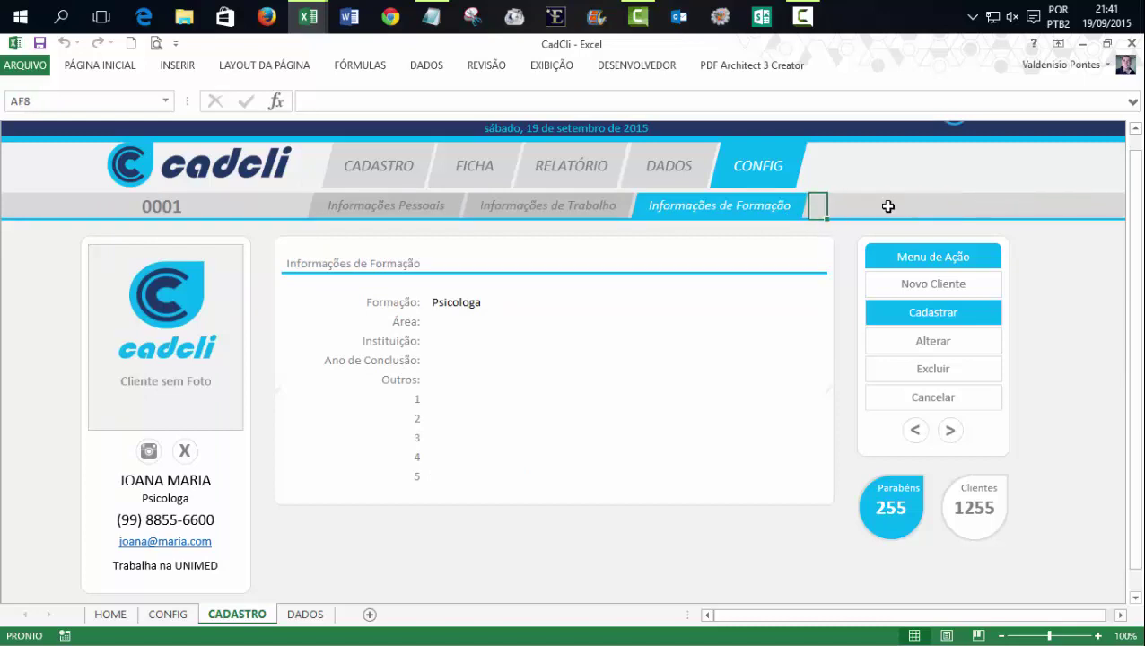
{"action": "left_click", "coordinate": [41, 104]}
{"action": "type", "text": "Guia"}
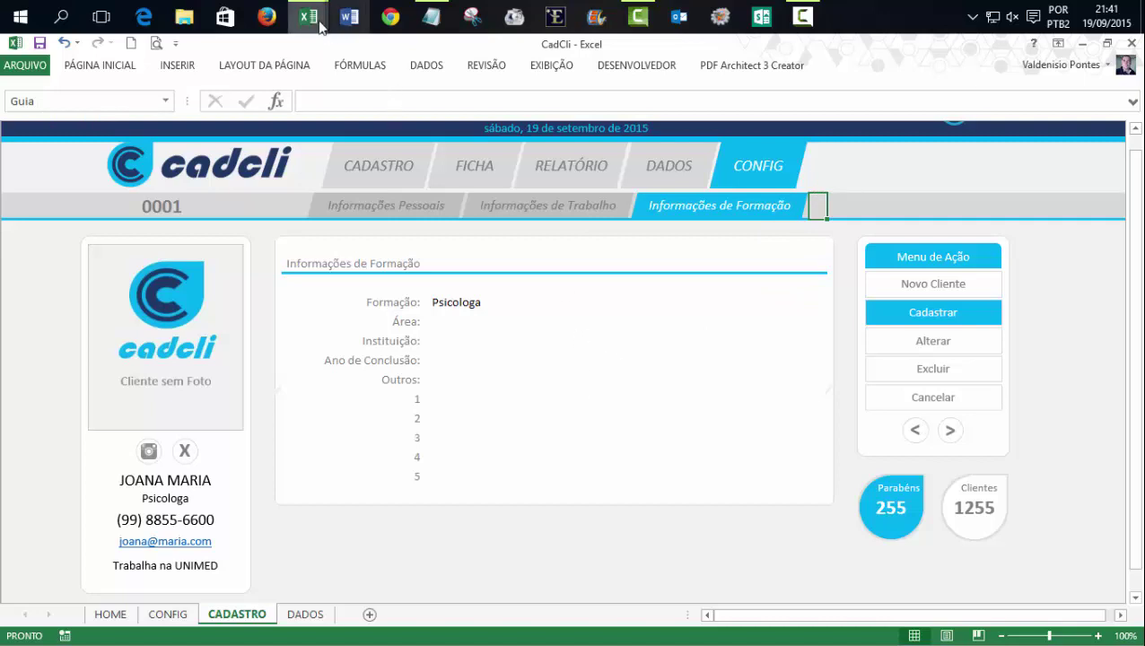
Step: In mdNavegação, add shtCadastro.Range("Guia") = 1 after Call EfeitoMenuCadastro in MenuIP
{"action": "mouse_move", "coordinate": [308, 16]}
{"action": "left_click", "coordinate": [377, 87]}
{"action": "left_click", "coordinate": [575, 370]}
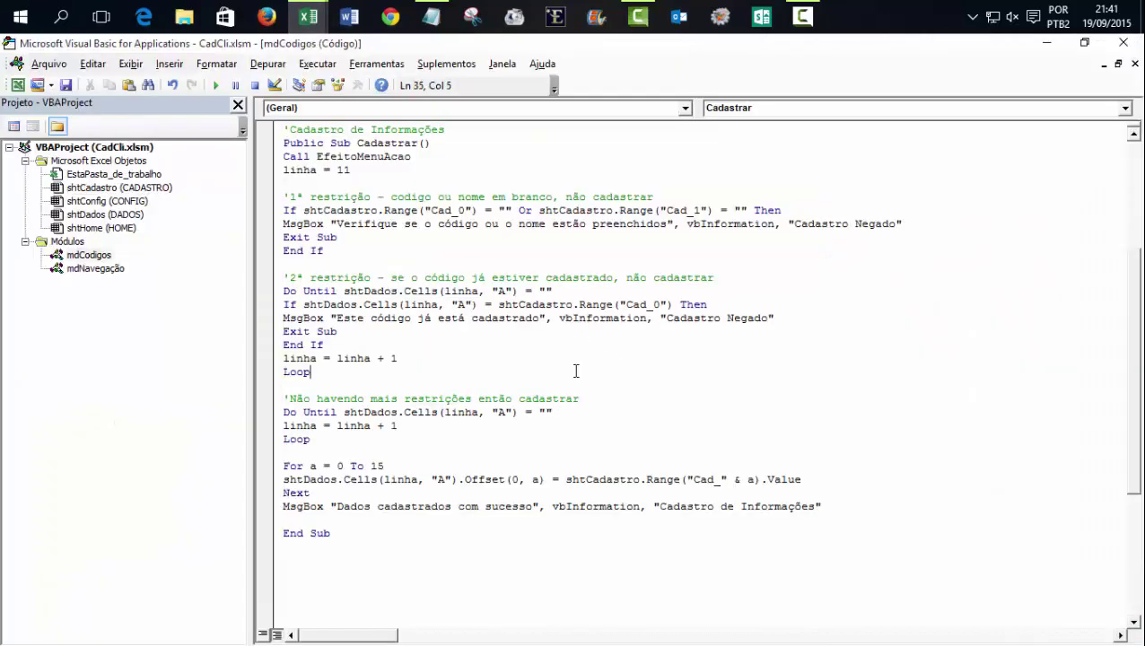
{"action": "double_click", "coordinate": [95, 270]}
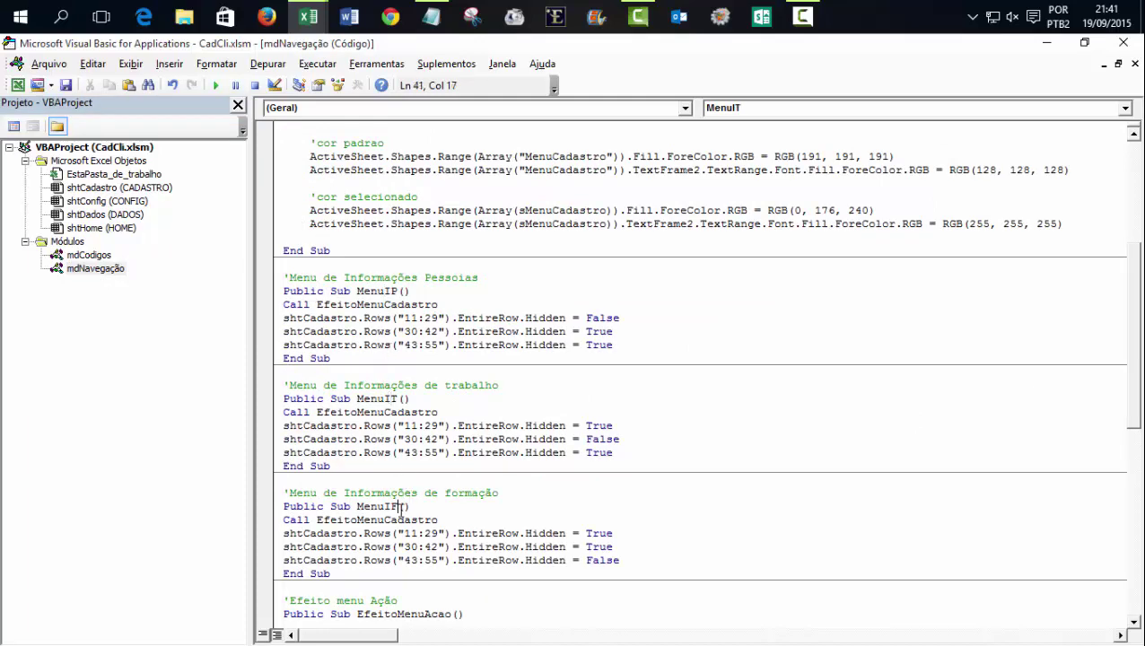
{"action": "left_click", "coordinate": [439, 304]}
{"action": "key", "text": "Return"}
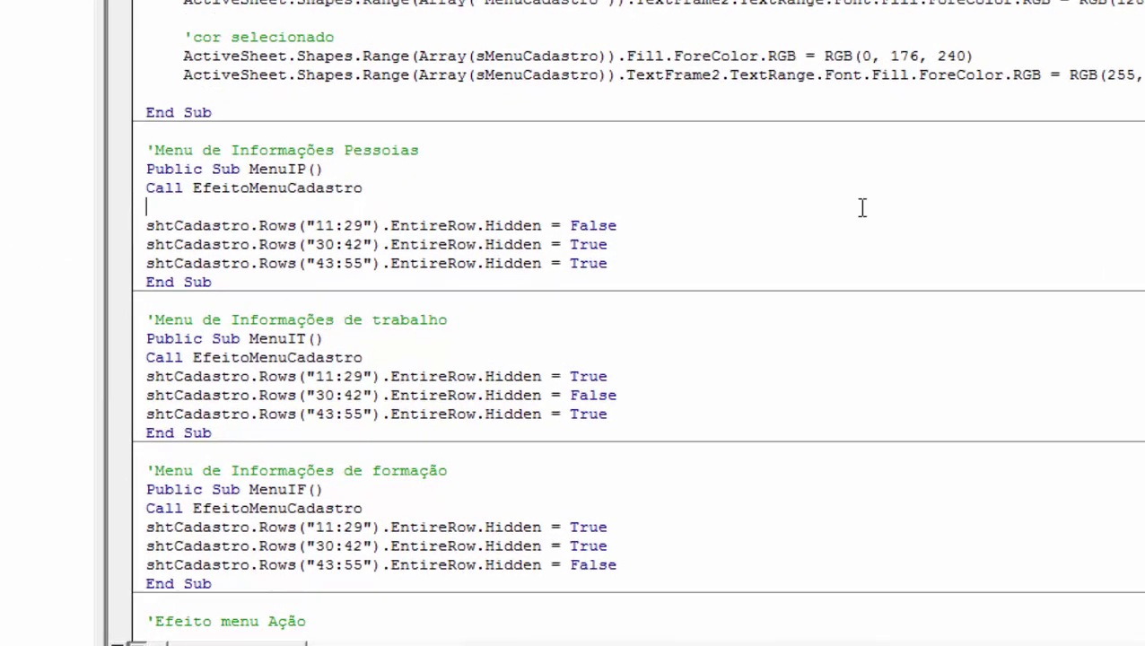
{"action": "type", "text": "shtcadas"}
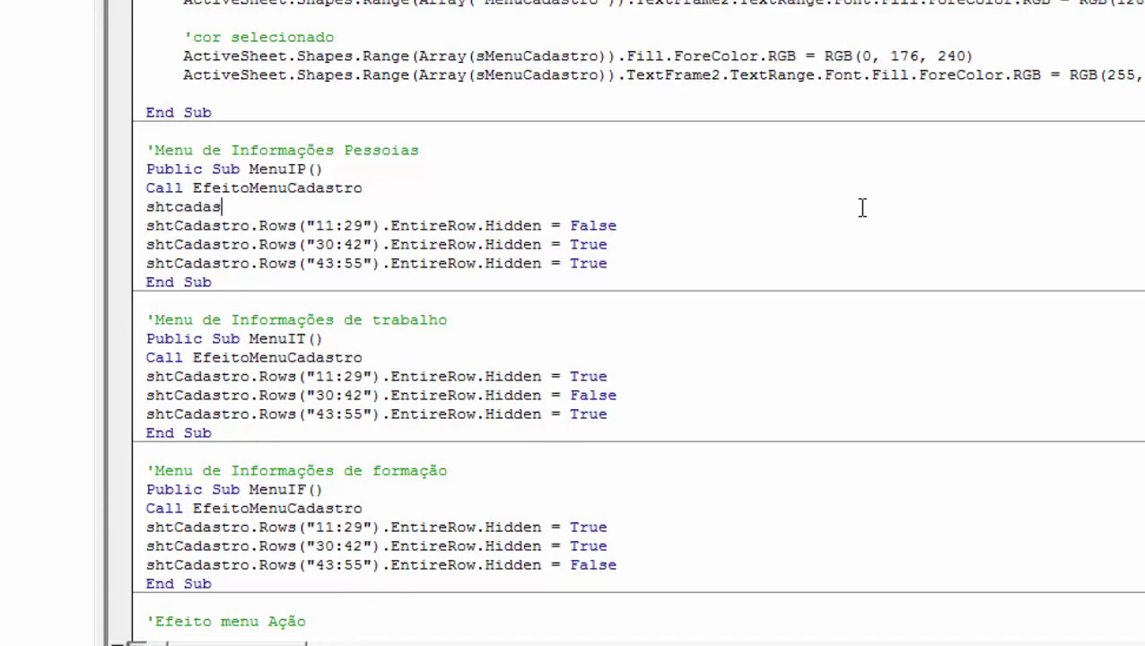
{"action": "type", "text": "tro.ra"}
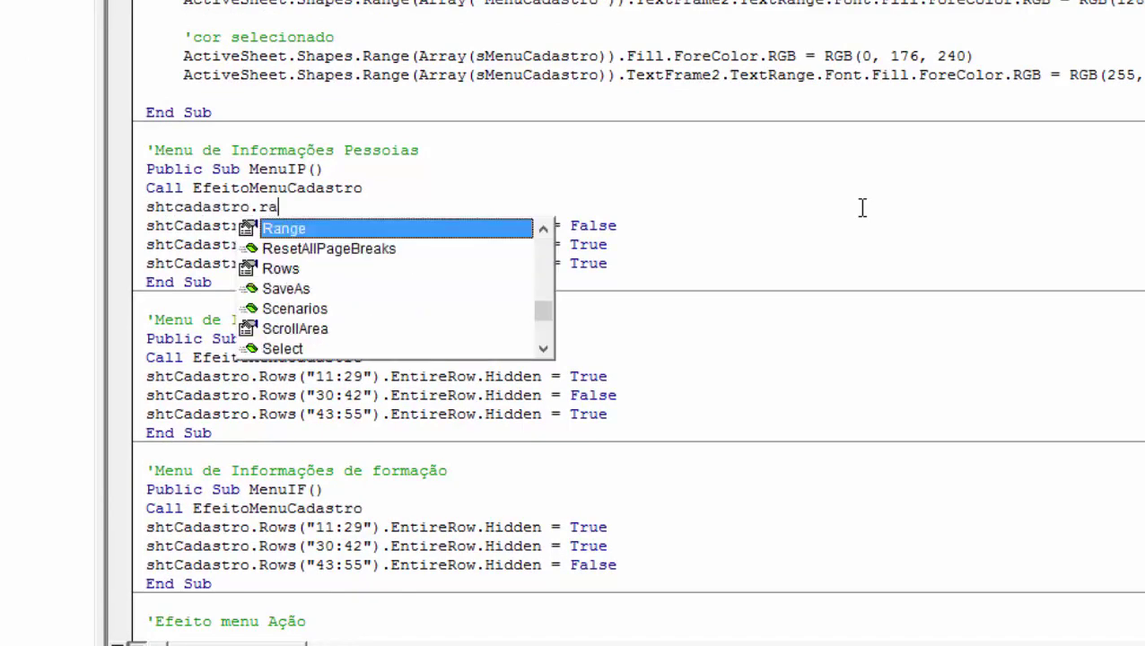
{"action": "key", "text": "Tab"}
{"action": "type", "text": "("}
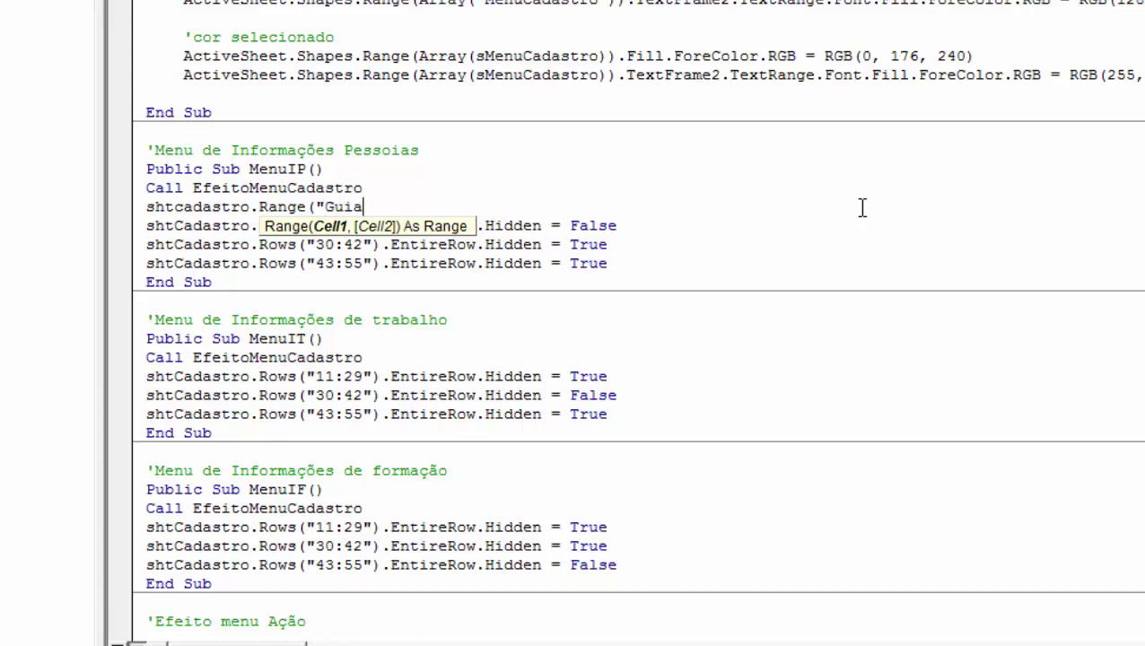
{"action": "type", "text": ")=1"}
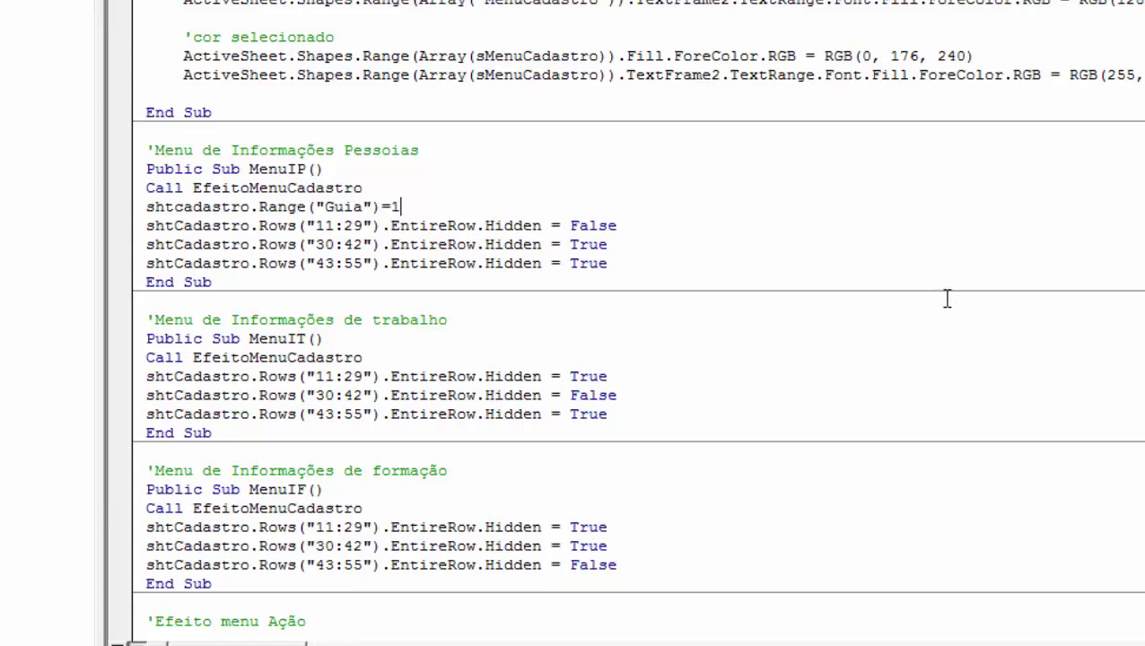
{"action": "left_click", "coordinate": [945, 299]}
Step: Copy the Guia assignment line into MenuIT and MenuIF after their effect calls
{"action": "left_click_drag", "start_coordinate": [146, 208], "coordinate": [415, 205]}
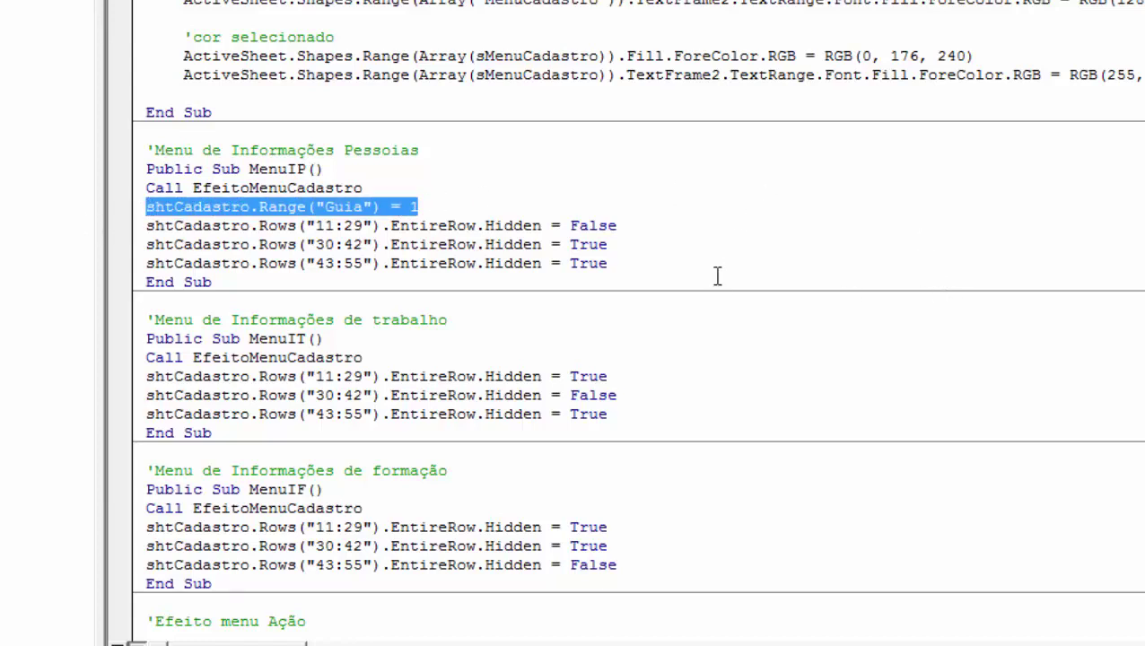
{"action": "left_click", "coordinate": [406, 351]}
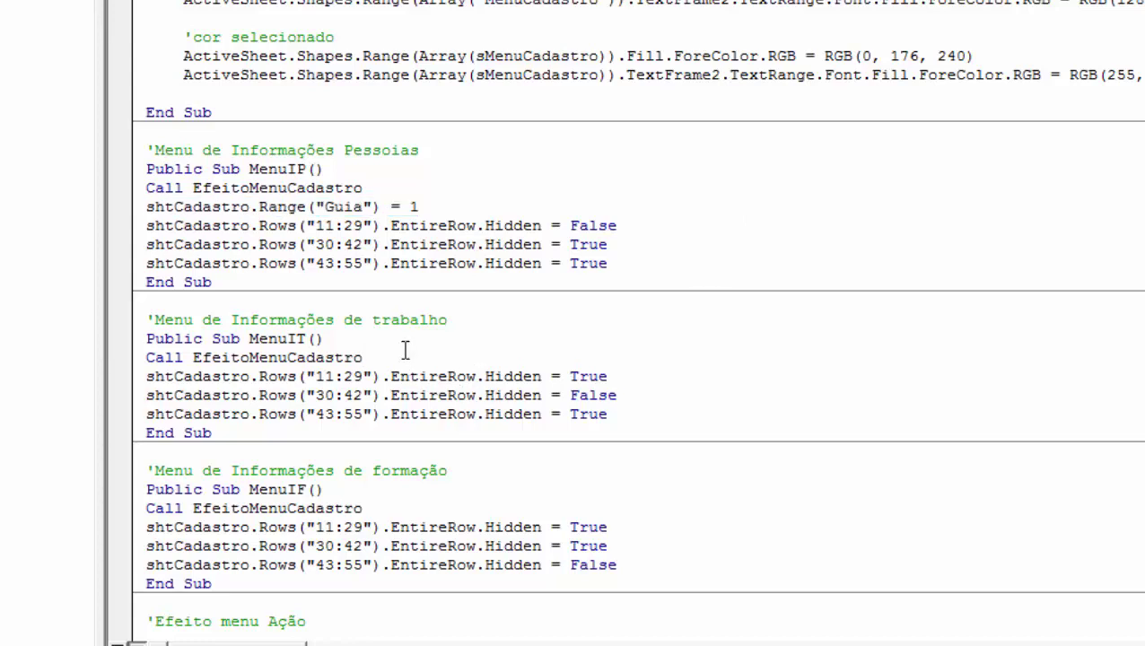
{"action": "key", "text": "Return"}
{"action": "type", "text": "shtCadastro.Range(\"Guia\") = 1"}
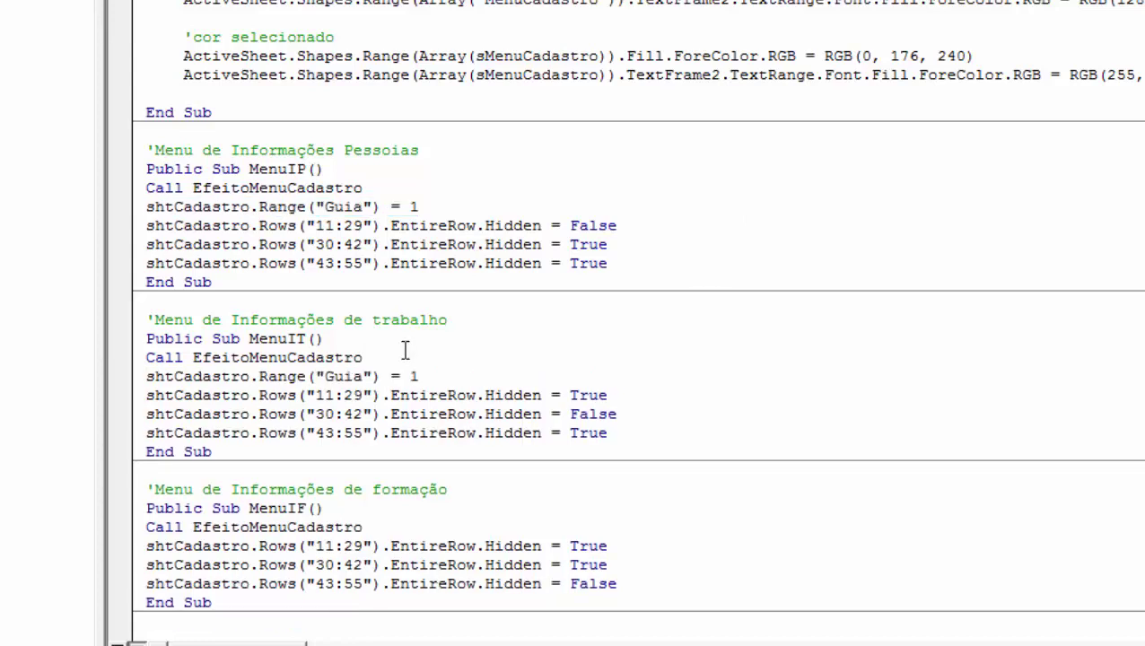
{"action": "left_click", "coordinate": [426, 526]}
{"action": "key", "text": "Return"}
{"action": "type", "text": "shtCadastro.Range(\"Guia\") = 1"}
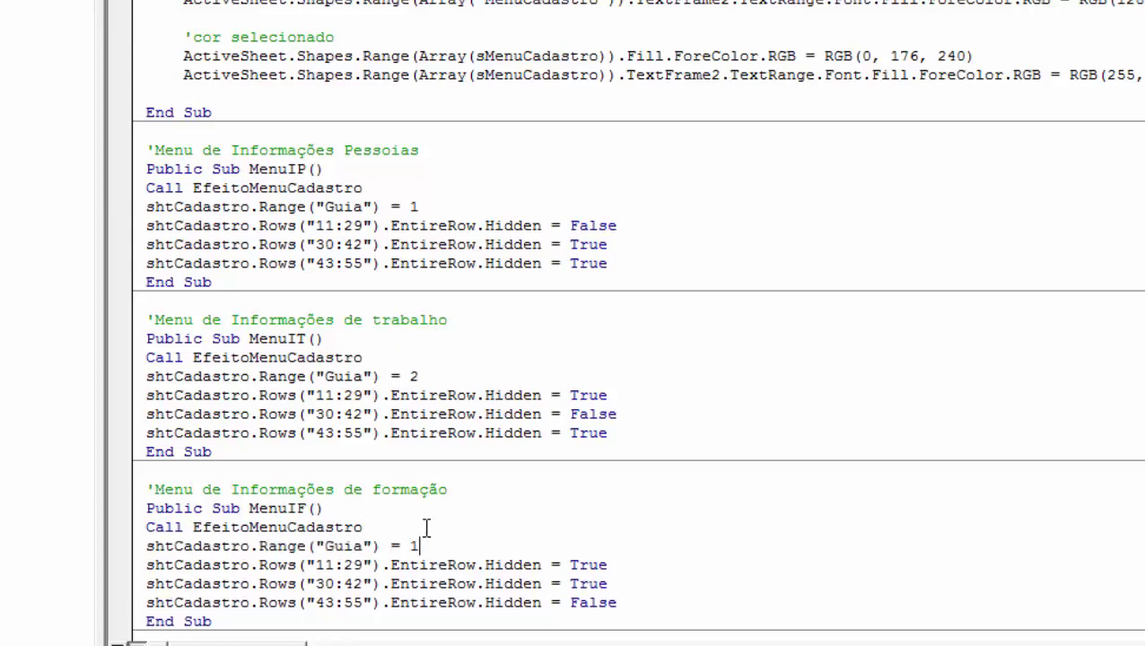
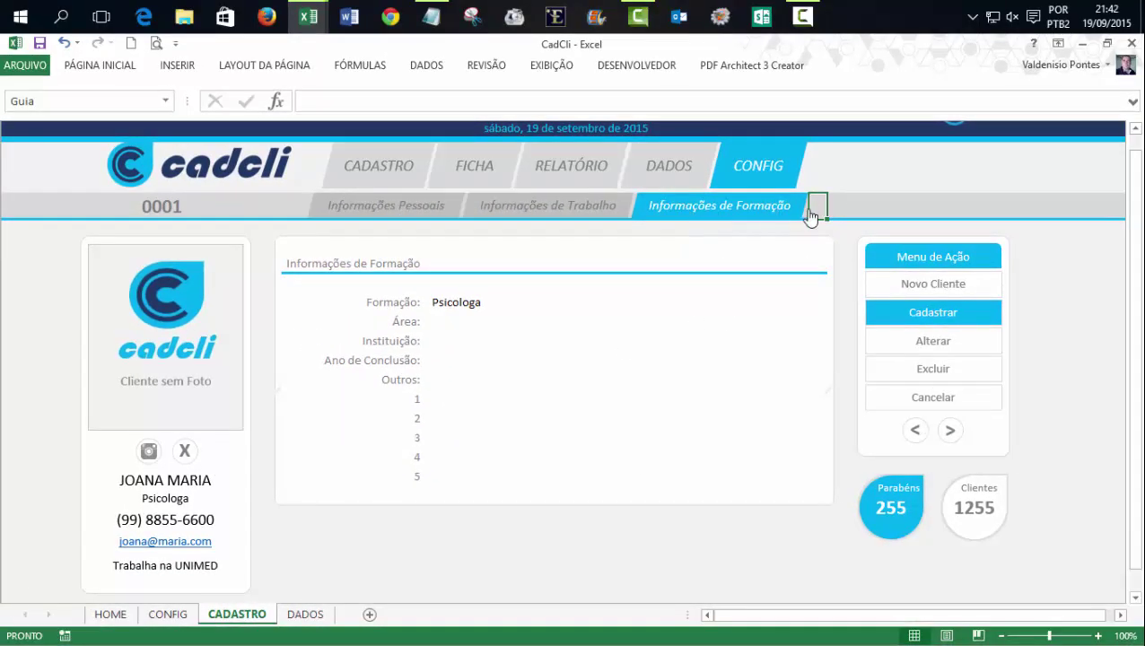
Step: Switch the client form back and forth between the Pessoais, Trabalho and Formação sections
{"action": "left_click", "coordinate": [408, 215]}
{"action": "type", "text": "2"}
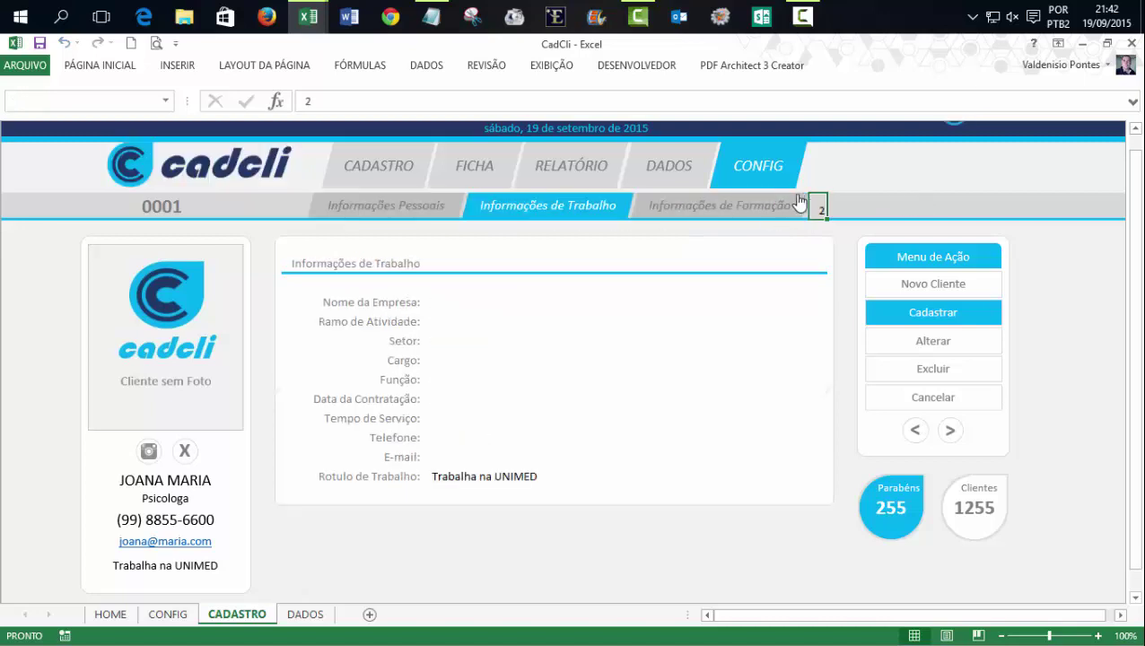
{"action": "left_click", "coordinate": [677, 217]}
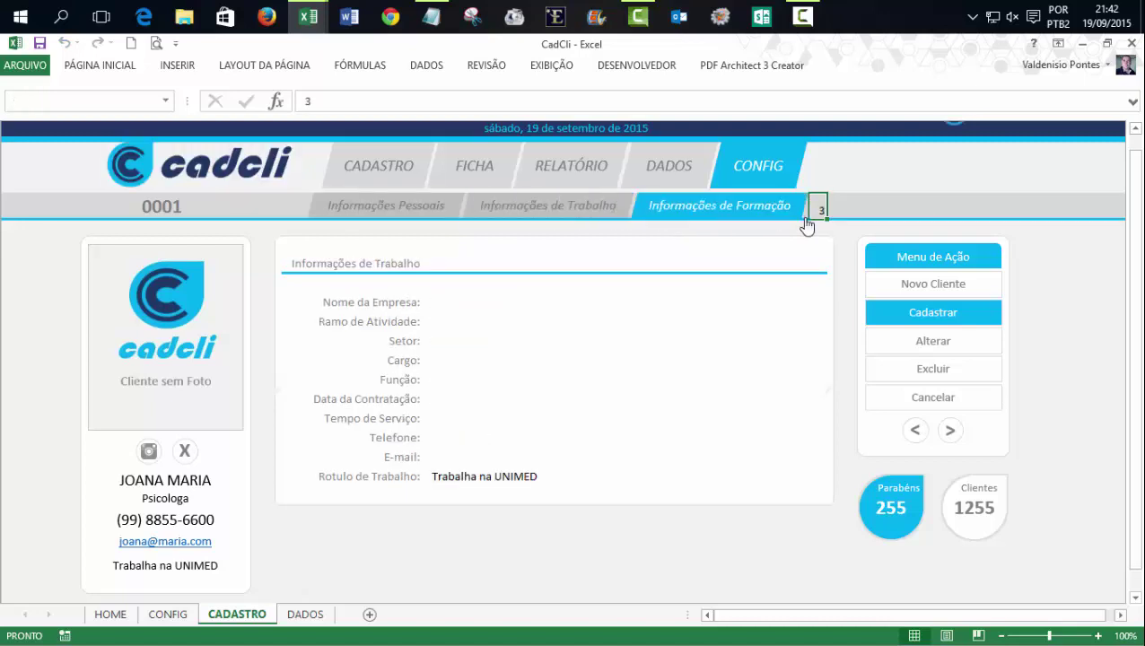
{"action": "left_click", "coordinate": [875, 208]}
{"action": "left_click", "coordinate": [565, 208]}
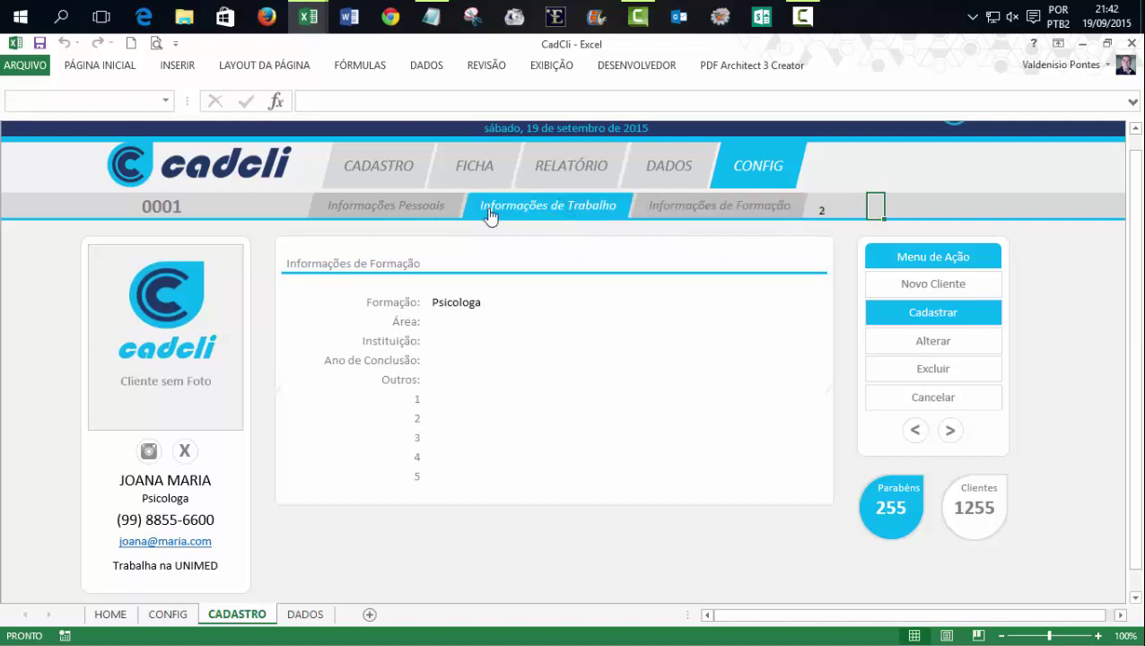
{"action": "left_click", "coordinate": [449, 216]}
{"action": "left_click", "coordinate": [536, 208]}
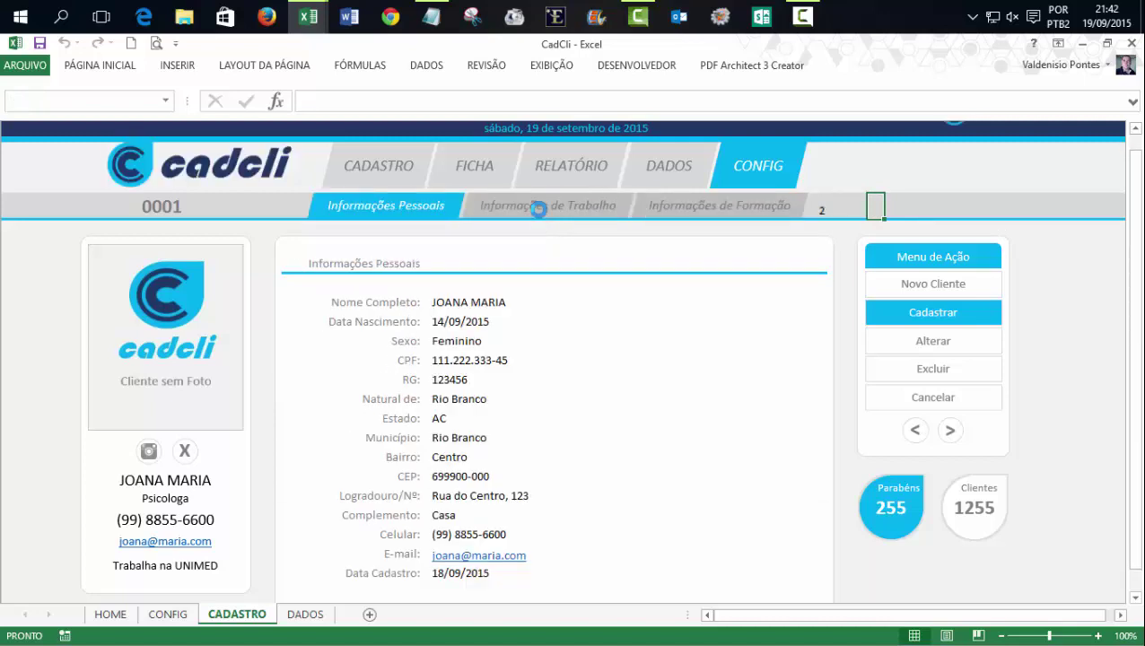
{"action": "left_click", "coordinate": [695, 208]}
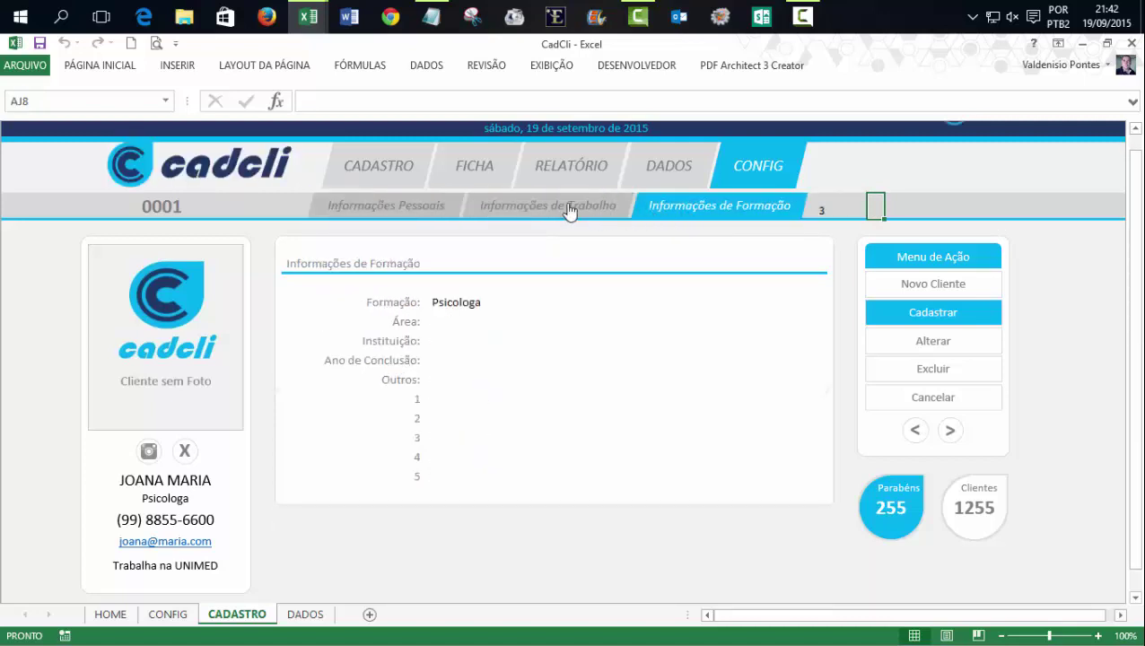
{"action": "left_click", "coordinate": [538, 204]}
{"action": "left_click", "coordinate": [407, 212]}
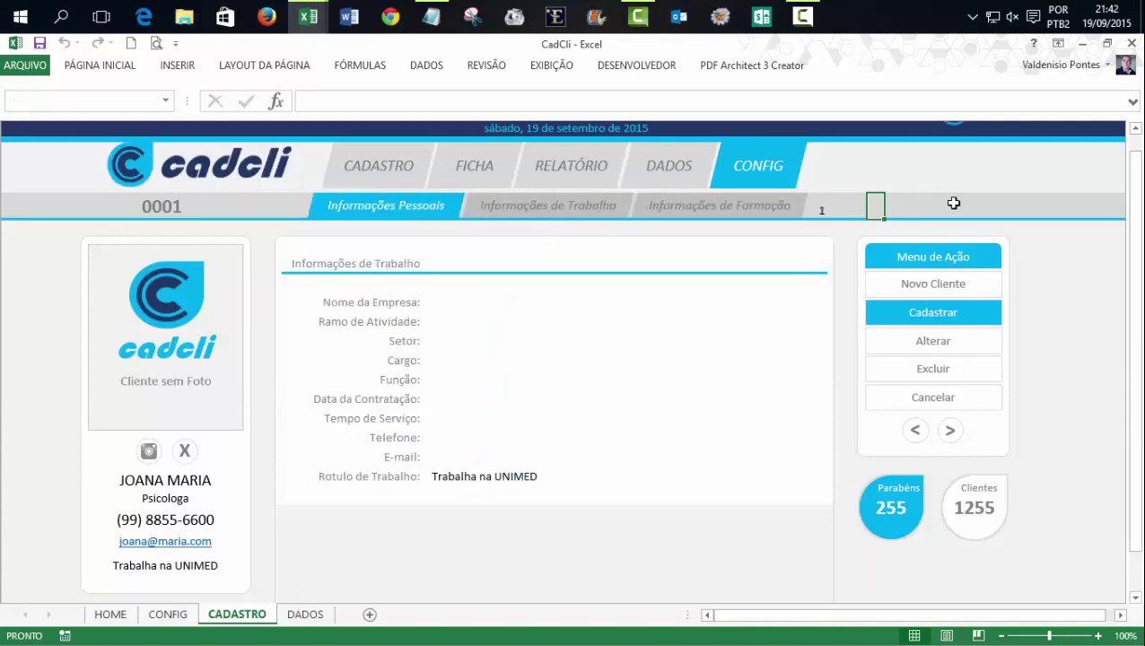
Step: Read the Guia cell's value, then cycle the sections again, ending on Informações Pessoais
{"action": "left_click", "coordinate": [820, 207]}
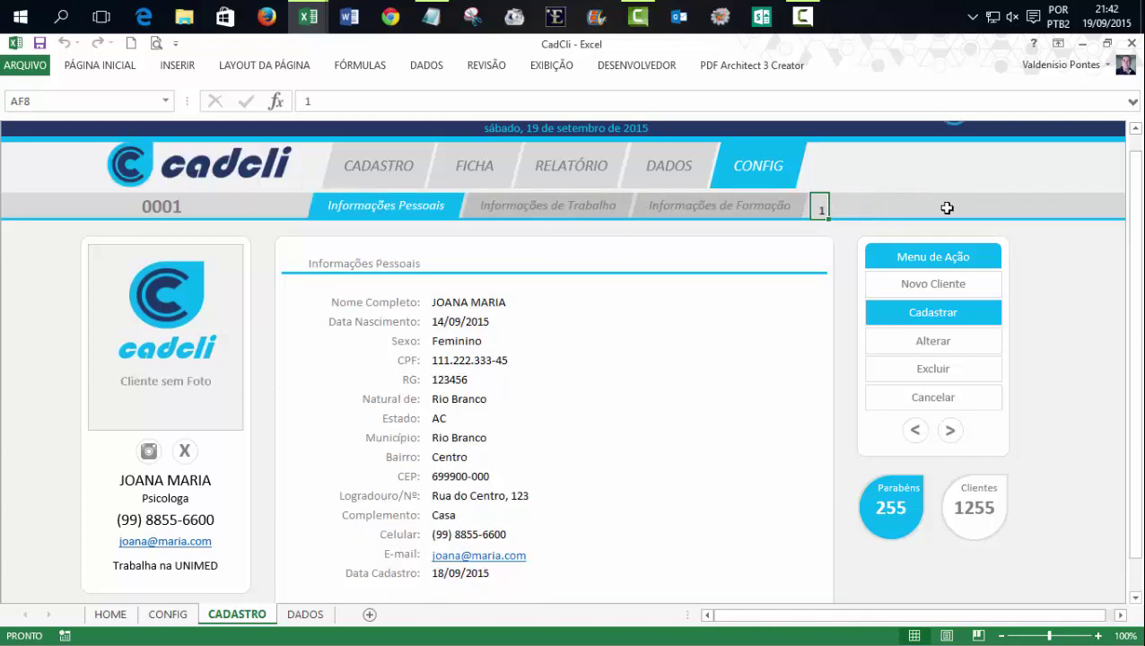
{"action": "left_click", "coordinate": [725, 209]}
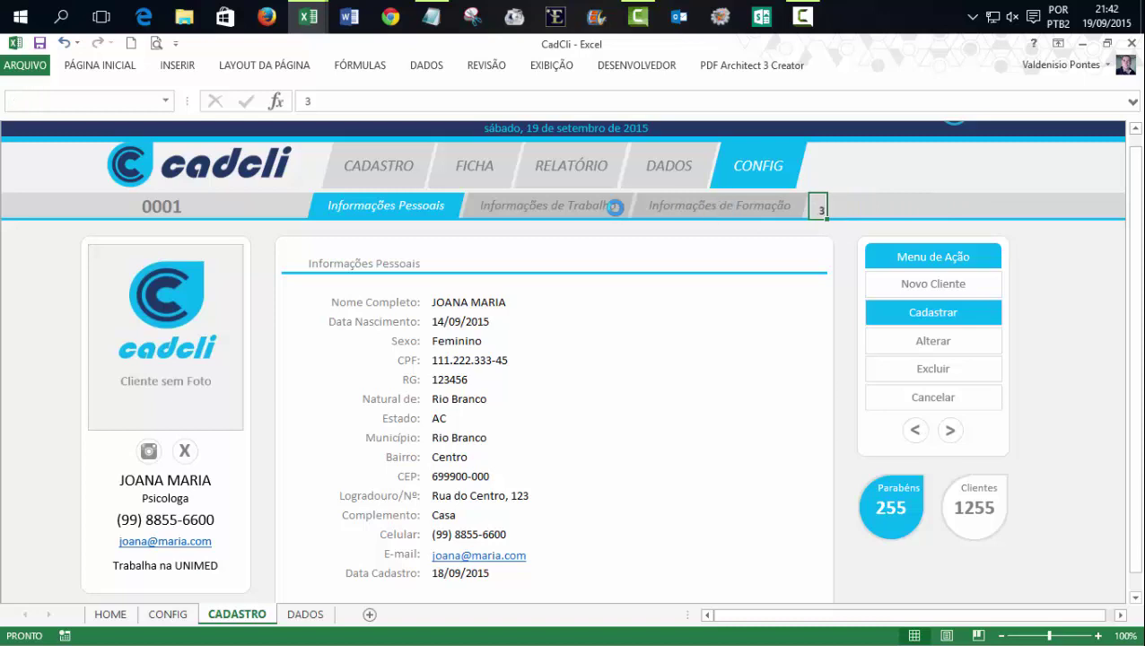
{"action": "left_click", "coordinate": [549, 209]}
{"action": "left_click", "coordinate": [427, 215]}
{"action": "left_click", "coordinate": [646, 205]}
{"action": "left_click", "coordinate": [419, 209]}
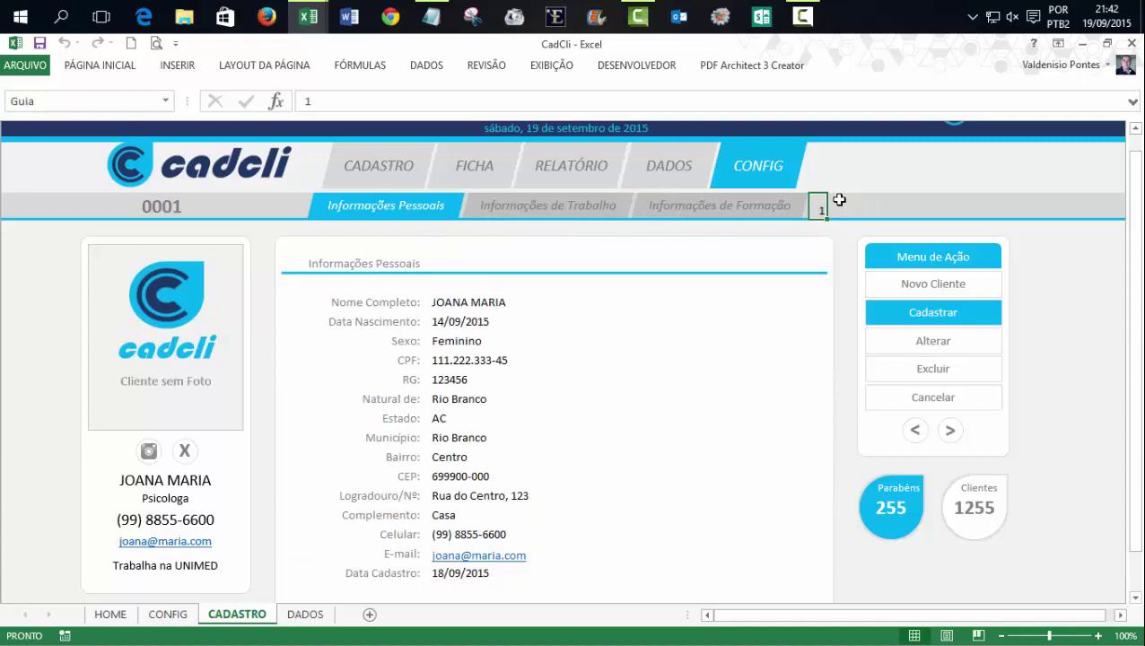
Step: Give the Guia cell a light grey font so its value 1 vanishes into the tab bar
{"action": "left_click", "coordinate": [107, 68]}
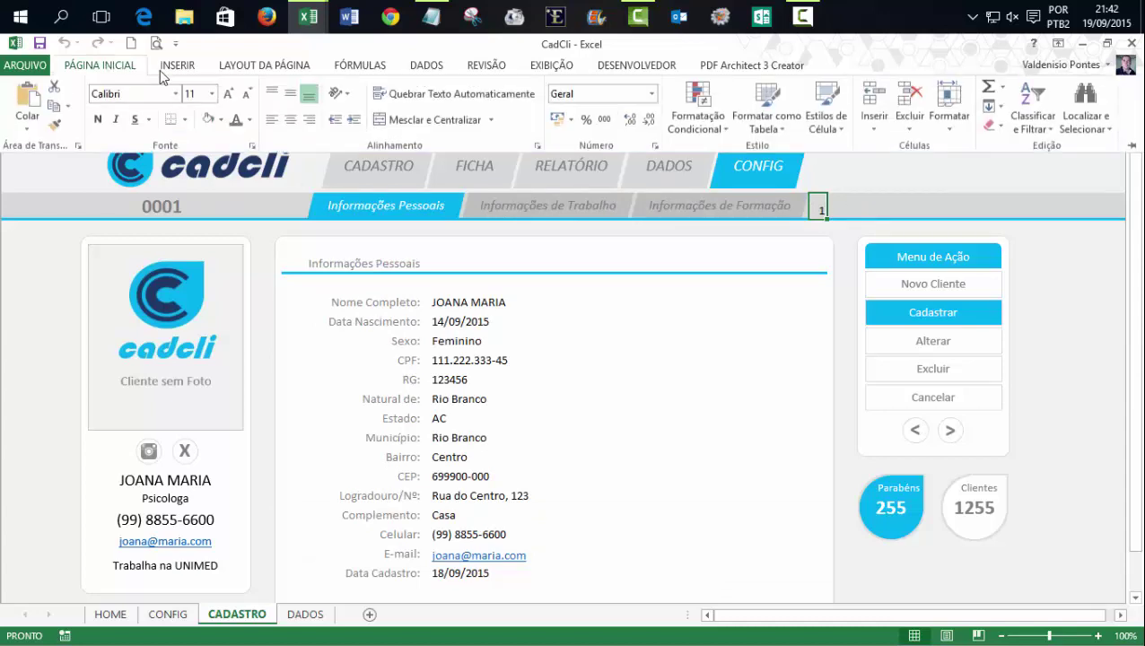
{"action": "left_click", "coordinate": [249, 121]}
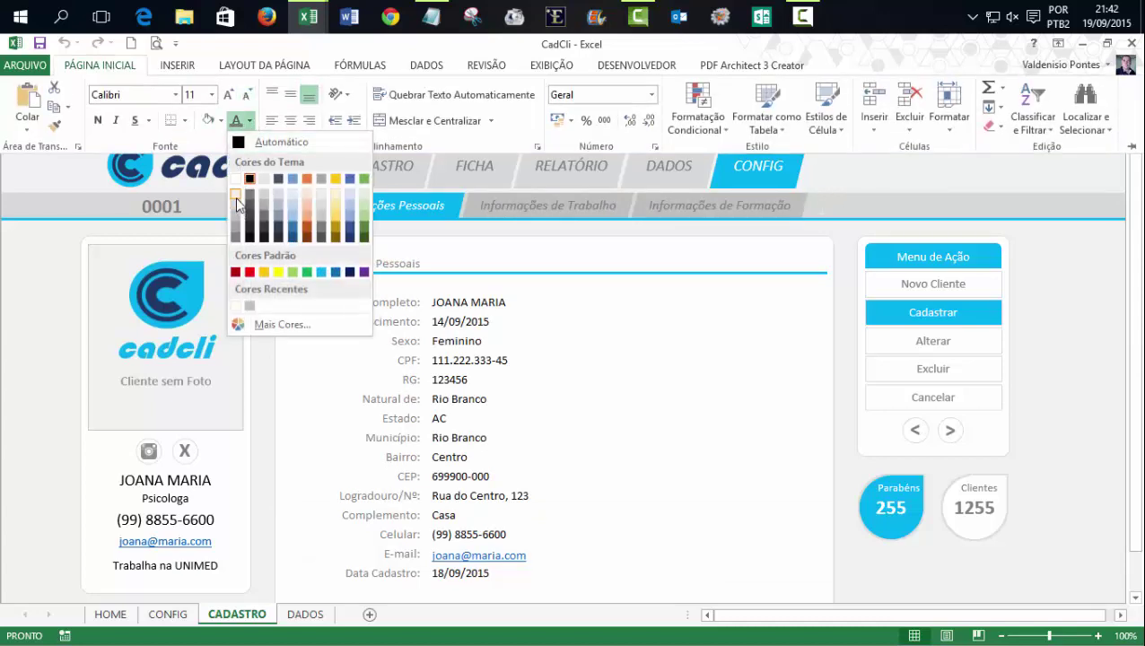
{"action": "left_click", "coordinate": [234, 196]}
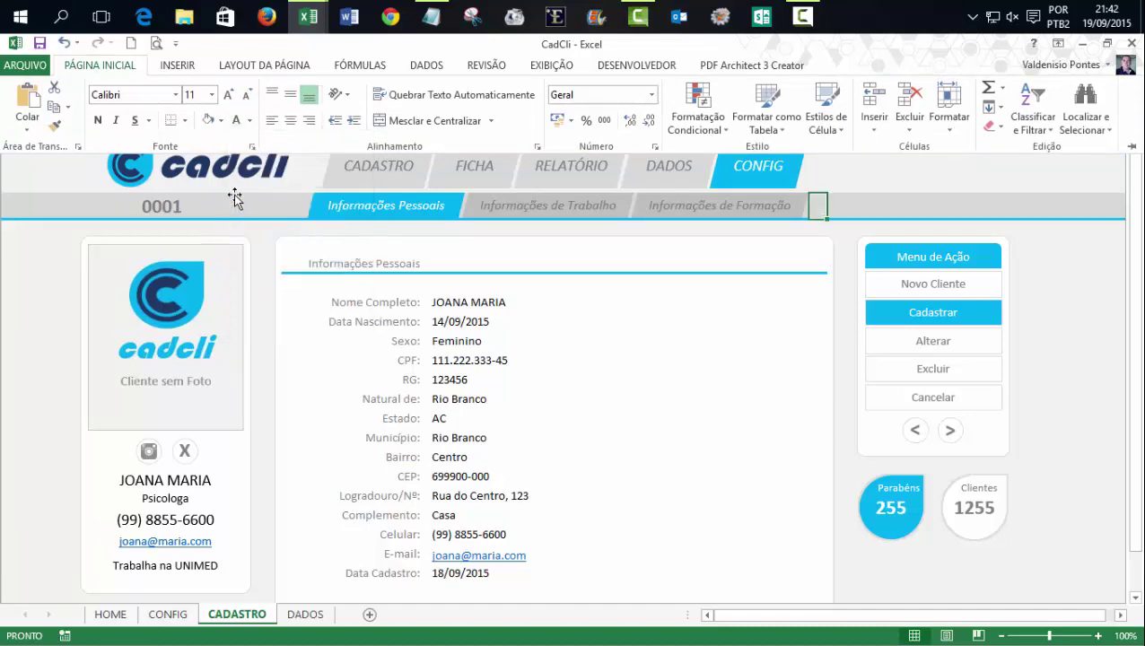
{"action": "left_click", "coordinate": [221, 120]}
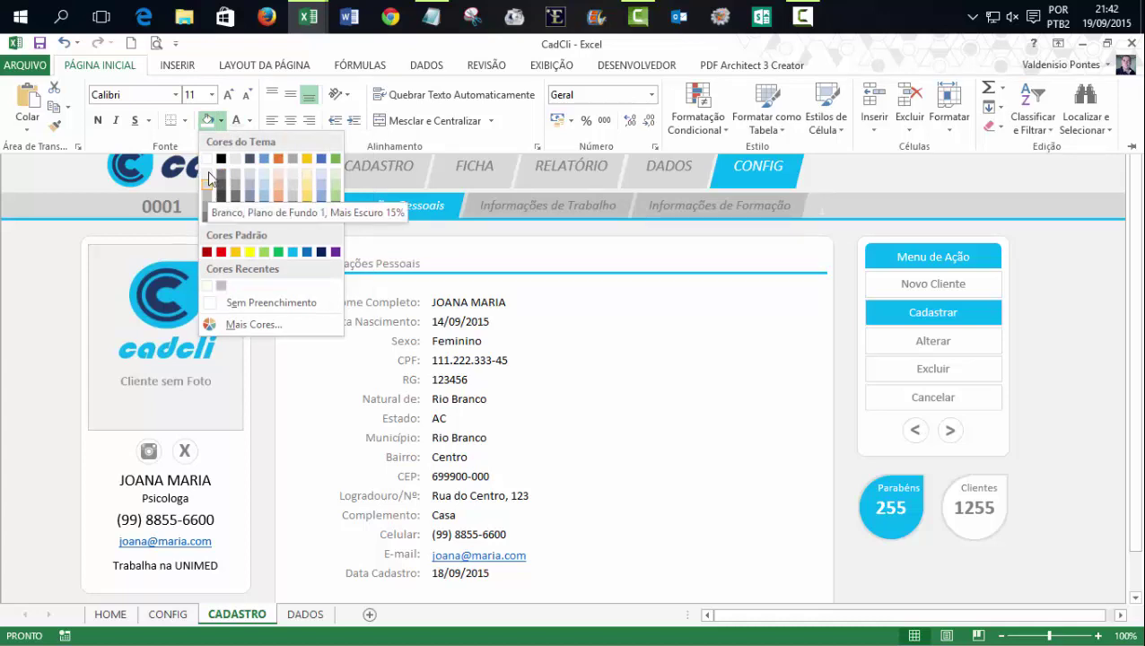
{"action": "left_click", "coordinate": [249, 121]}
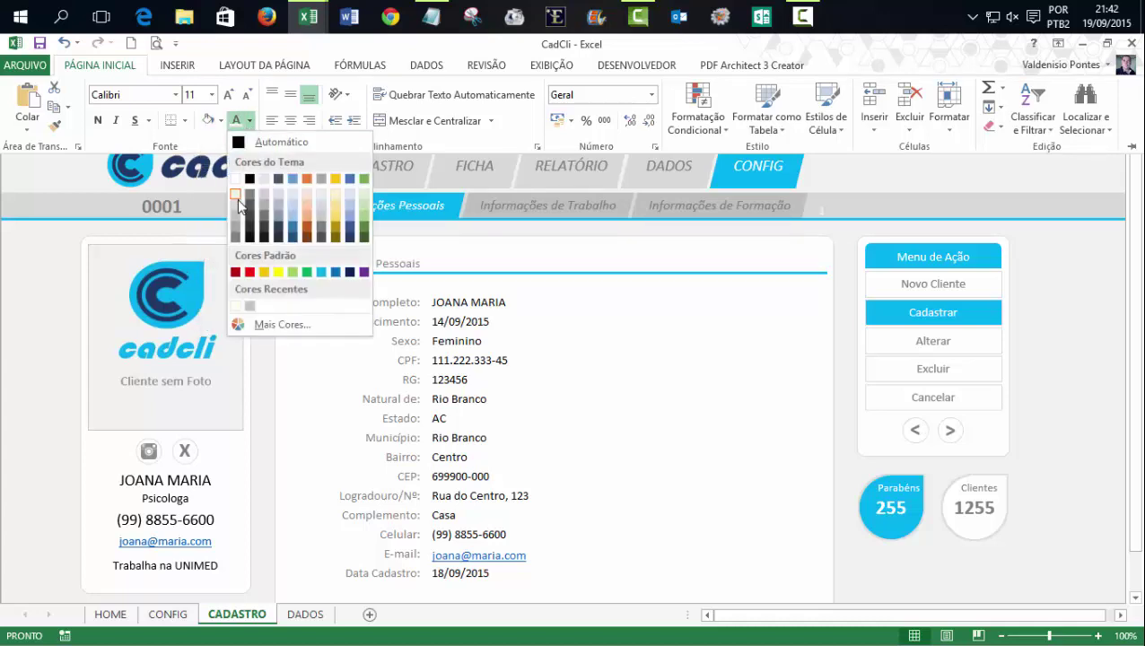
{"action": "left_click", "coordinate": [238, 202]}
{"action": "key", "text": "ctrl+F1"}
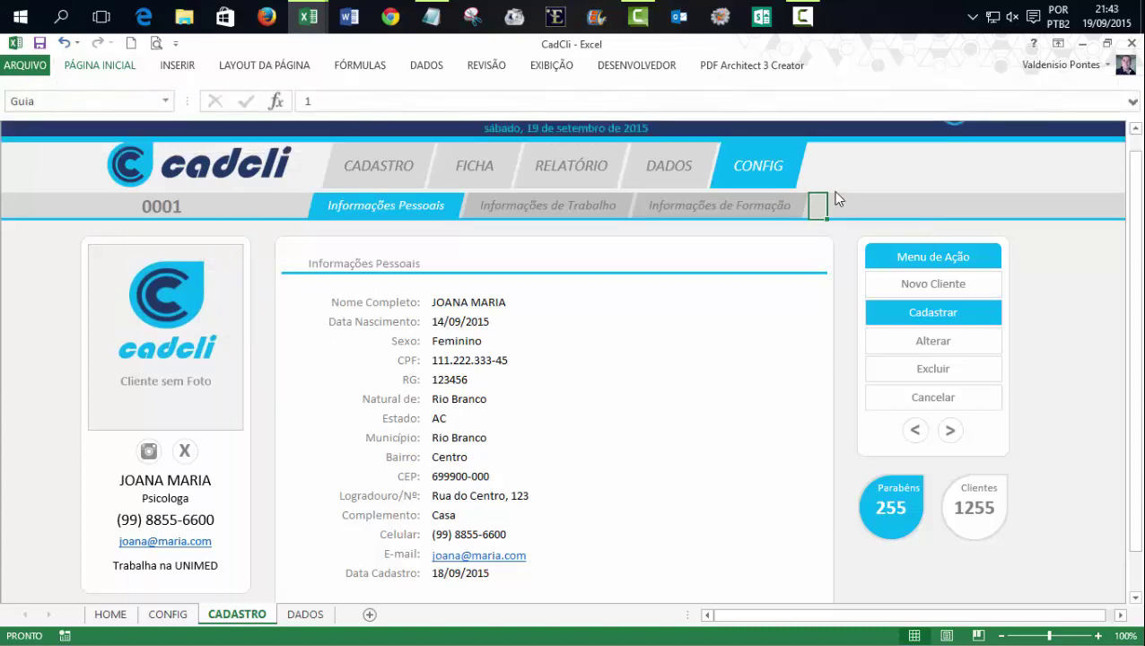
Step: Try Cadastrar from the Formação and Trabalho sections, dismissing each 'Cadastro Negado' warning
{"action": "left_click", "coordinate": [888, 186]}
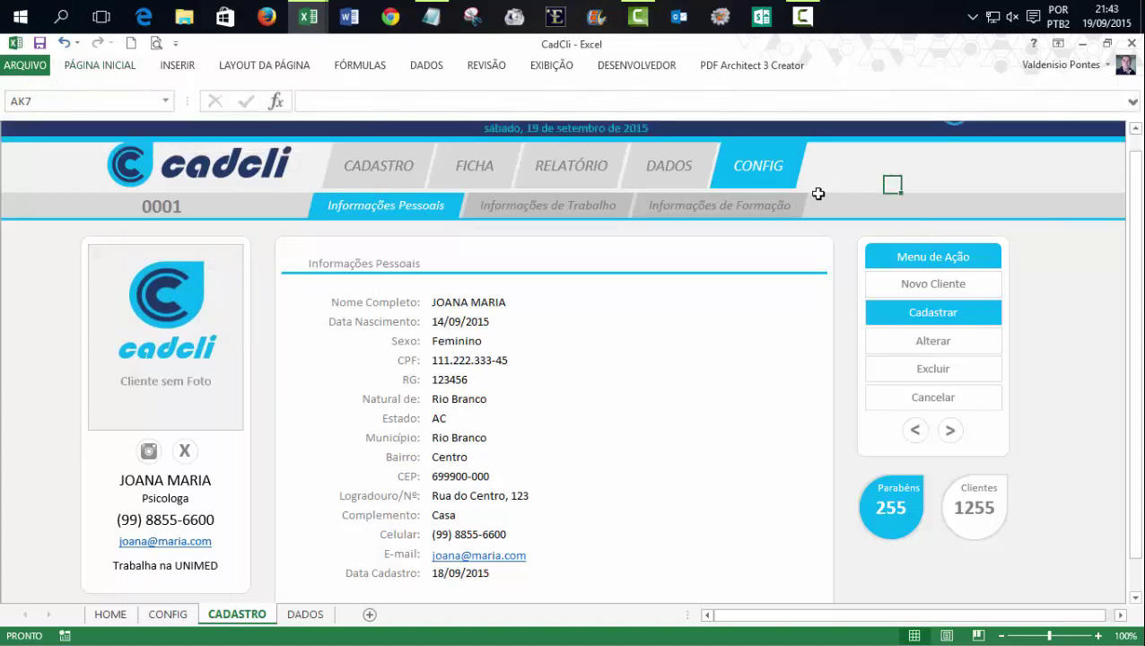
{"action": "left_click", "coordinate": [717, 204]}
{"action": "left_click", "coordinate": [567, 207]}
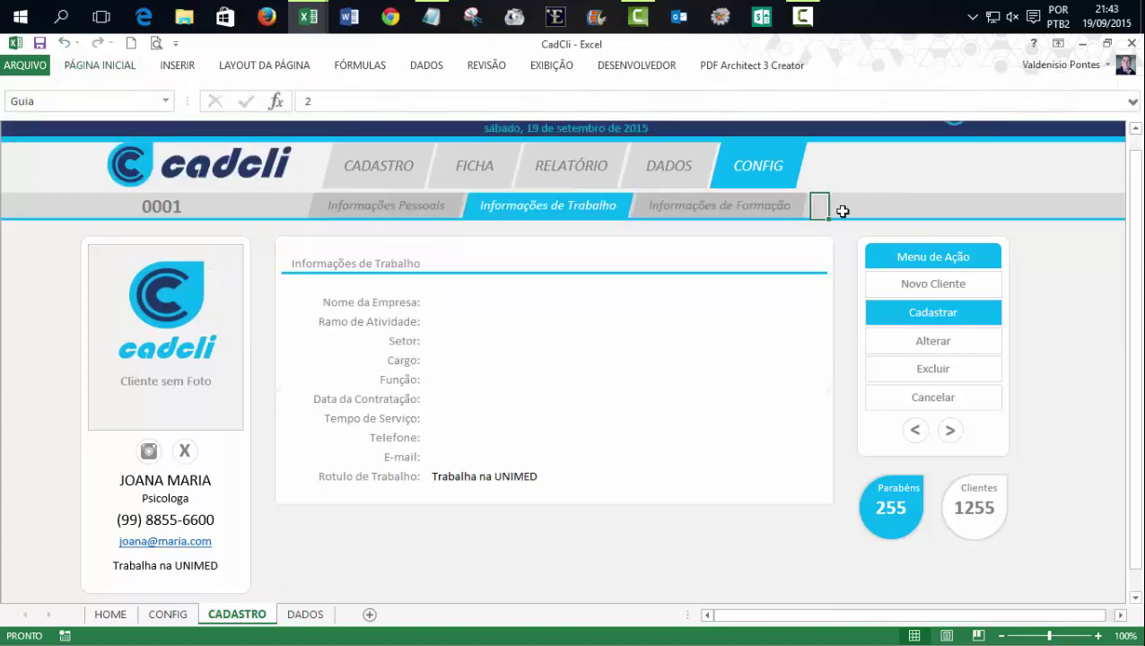
{"action": "left_click", "coordinate": [707, 206]}
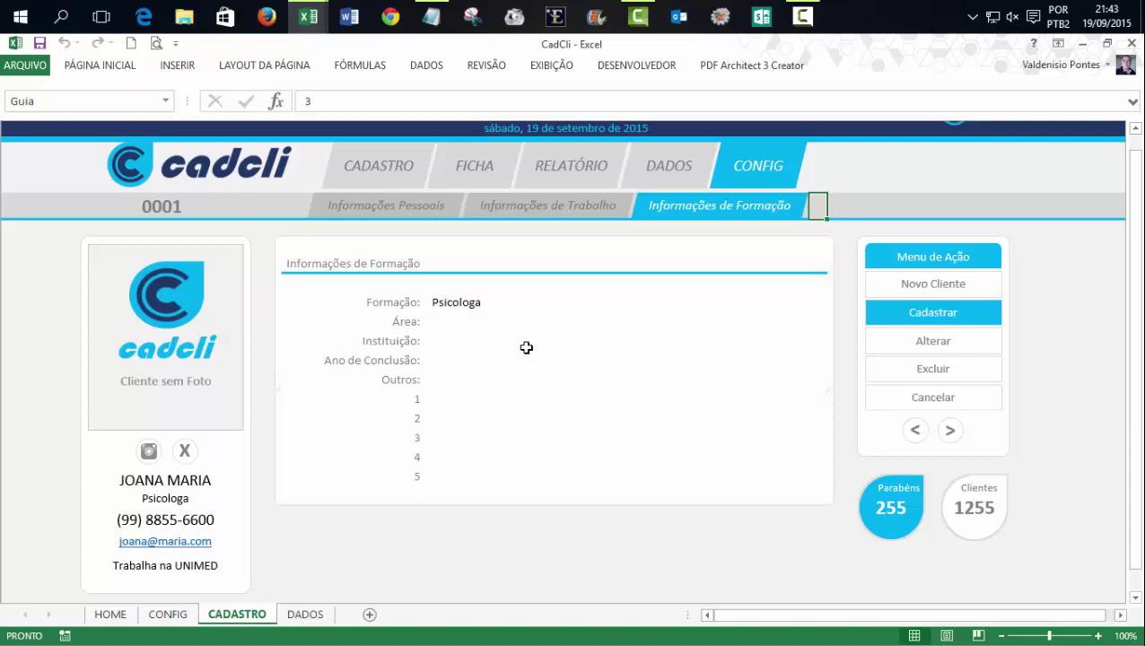
{"action": "left_click", "coordinate": [933, 314]}
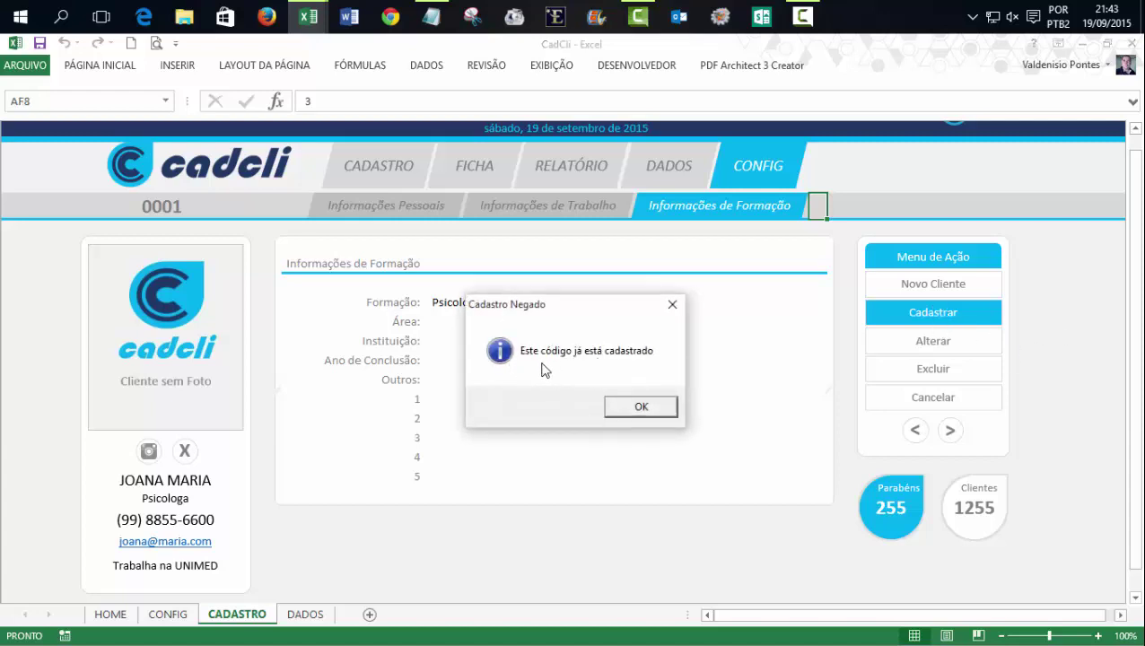
{"action": "left_click", "coordinate": [640, 408]}
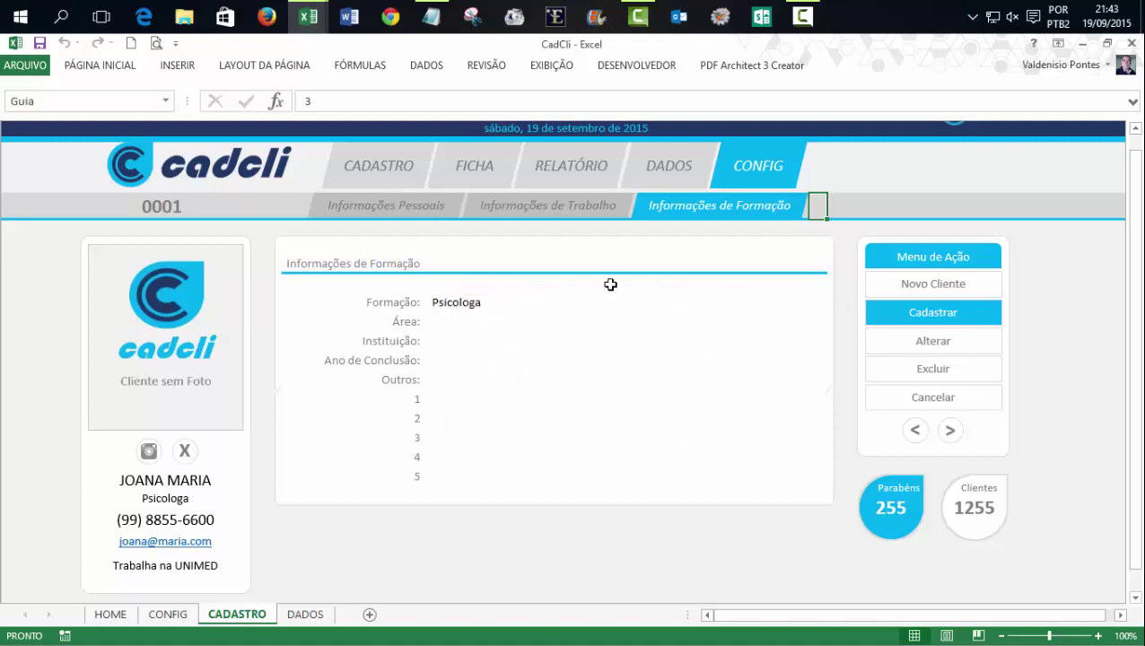
{"action": "left_click", "coordinate": [584, 205]}
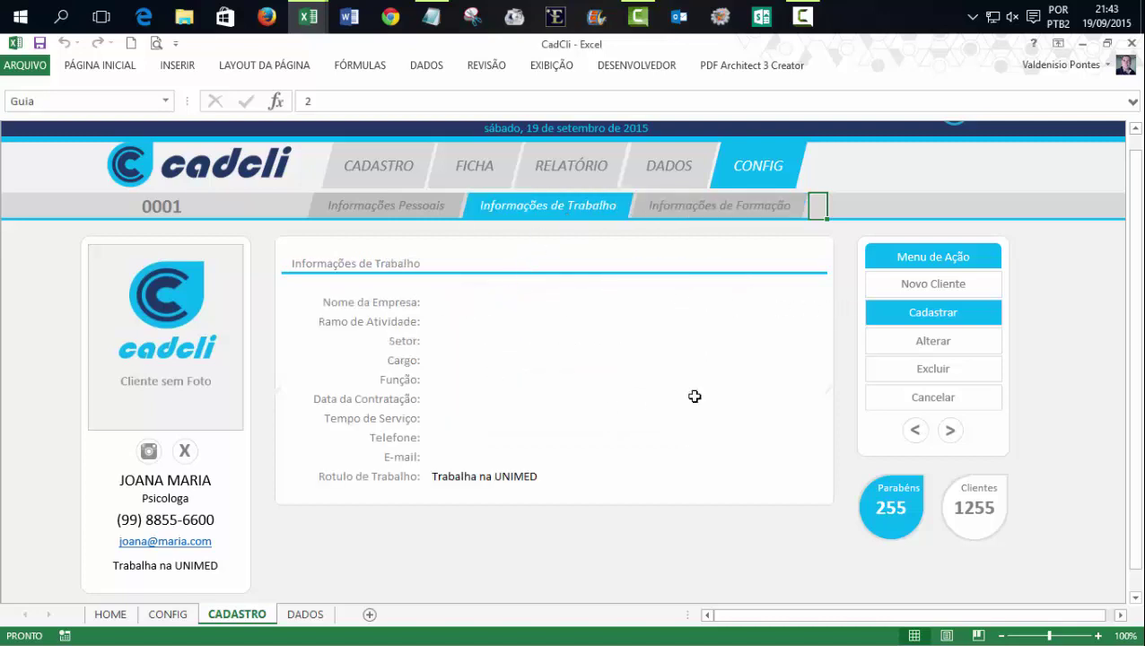
{"action": "left_click", "coordinate": [935, 314]}
{"action": "left_click", "coordinate": [639, 408]}
Step: Retry Cadastrar from Formação, Pessoais, Trabalho and Formação; each is refused for existing code 0001
{"action": "left_click", "coordinate": [747, 206]}
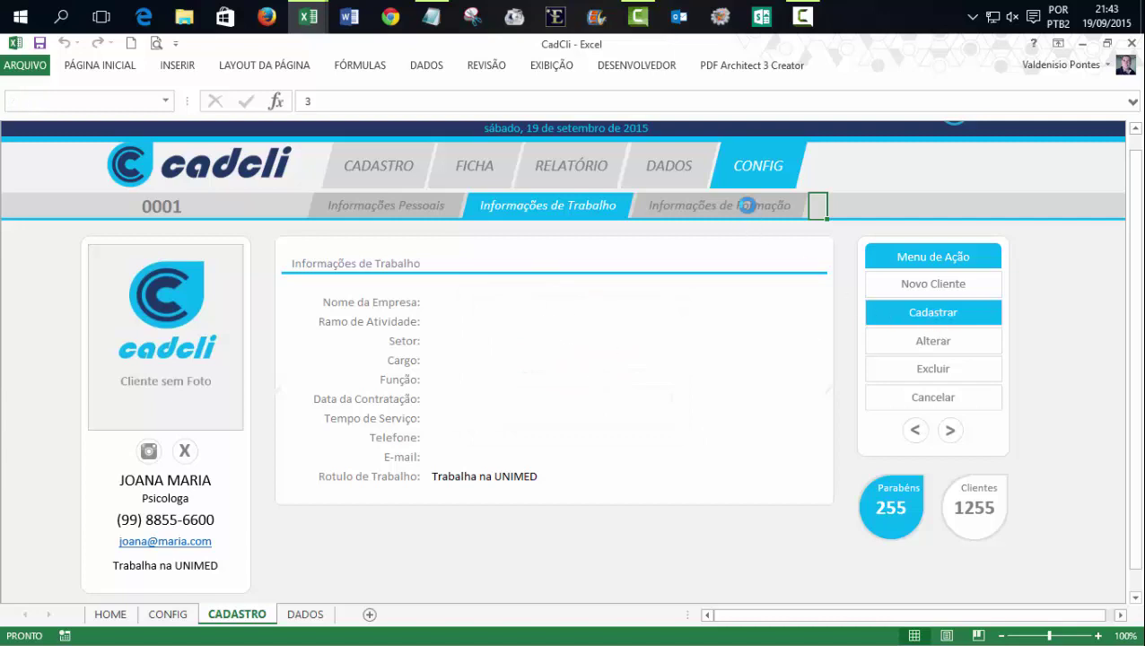
{"action": "left_click", "coordinate": [924, 314]}
{"action": "left_click", "coordinate": [626, 407]}
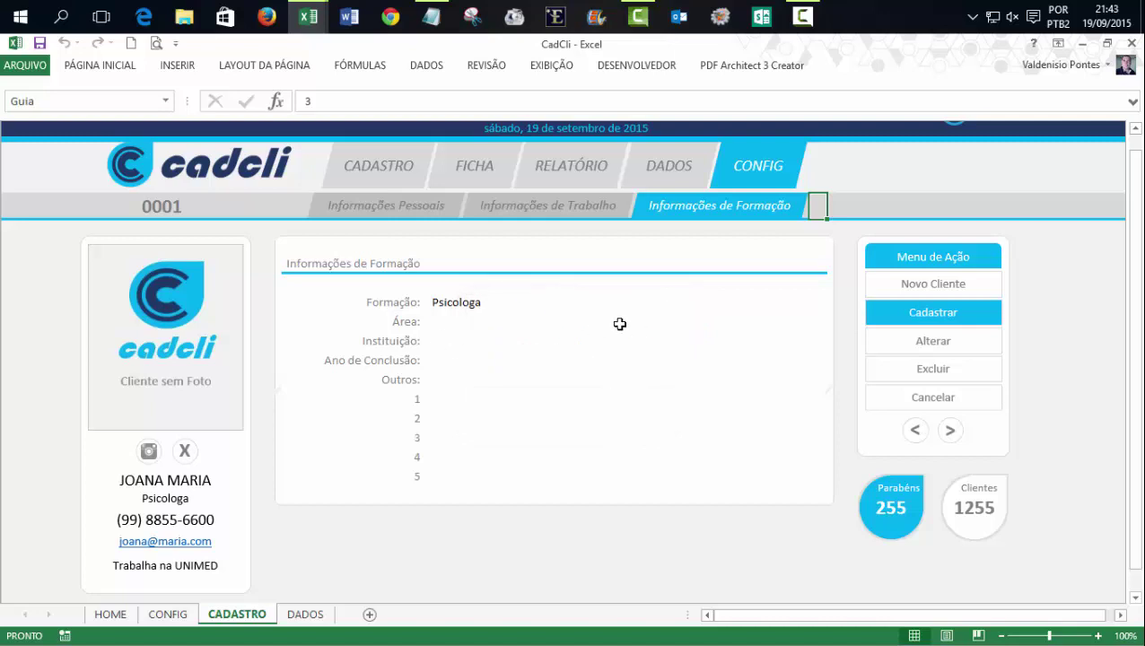
{"action": "left_click", "coordinate": [413, 208]}
{"action": "left_click", "coordinate": [936, 313]}
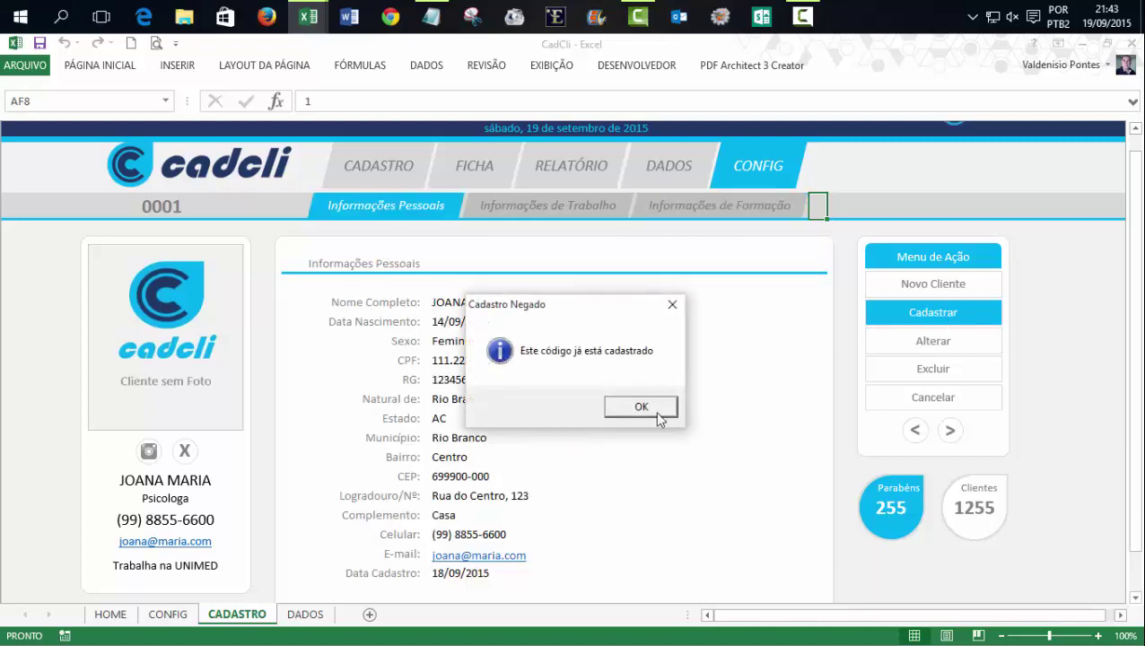
{"action": "left_click", "coordinate": [640, 402]}
{"action": "left_click", "coordinate": [560, 208]}
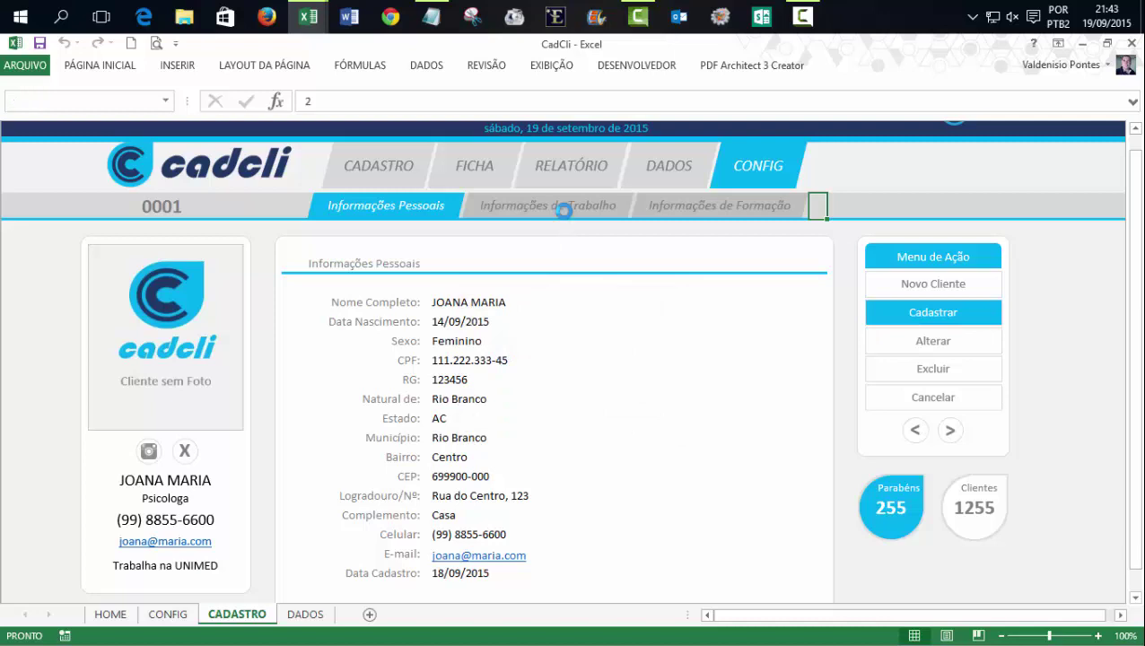
{"action": "left_click", "coordinate": [916, 314]}
{"action": "left_click", "coordinate": [640, 403]}
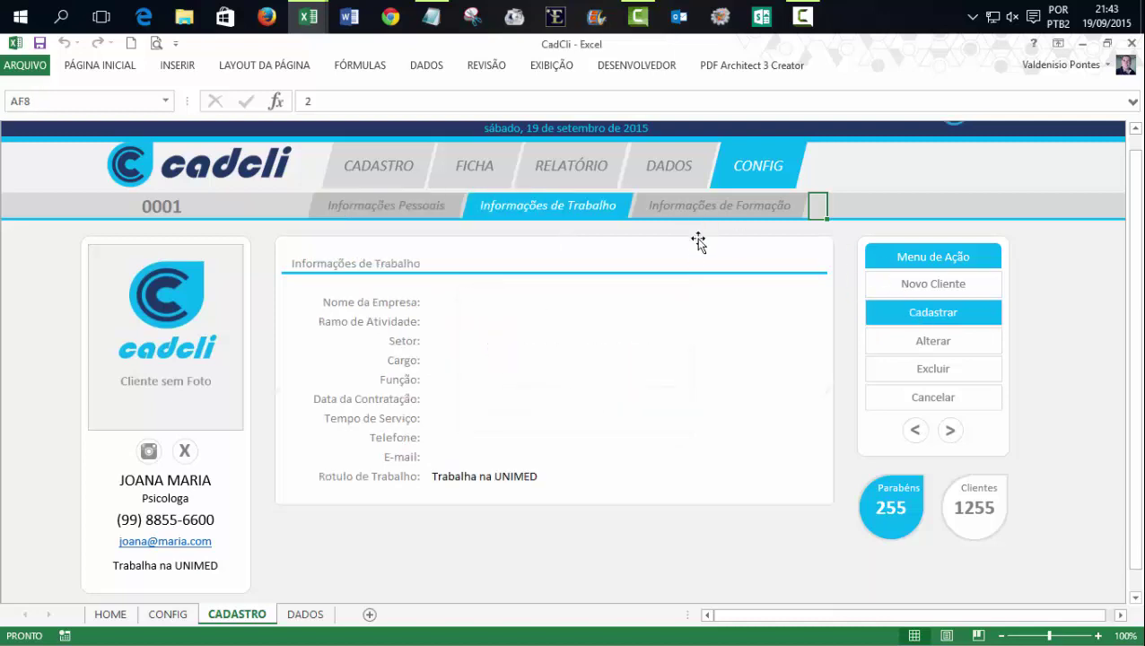
{"action": "left_click", "coordinate": [703, 209]}
{"action": "left_click", "coordinate": [933, 312]}
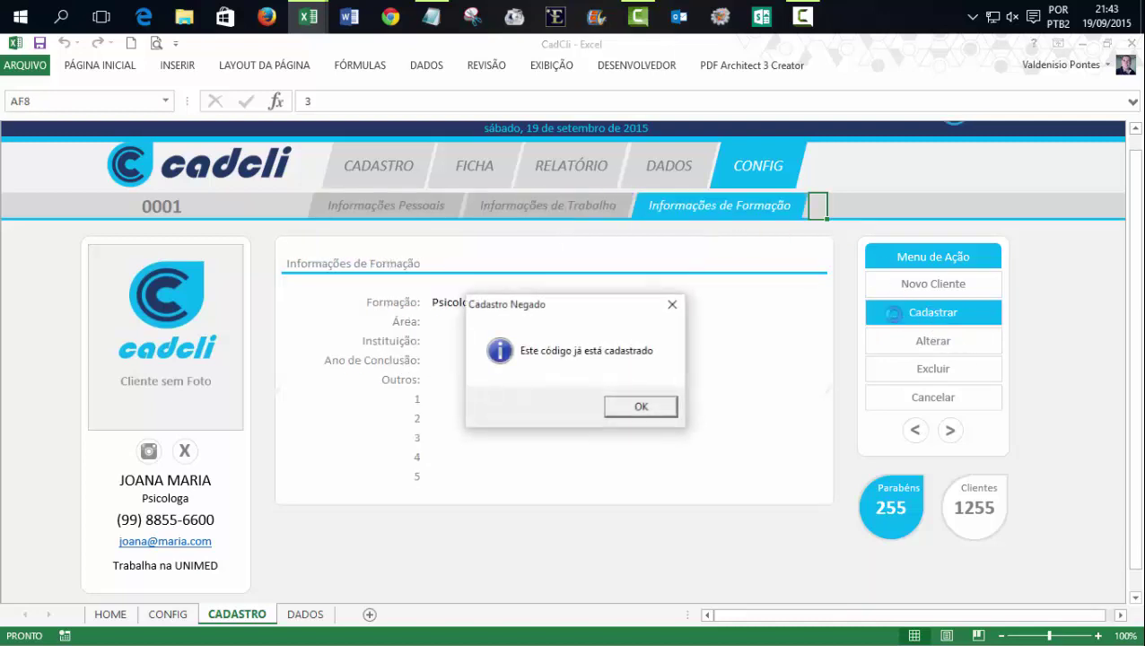
{"action": "left_click", "coordinate": [629, 407]}
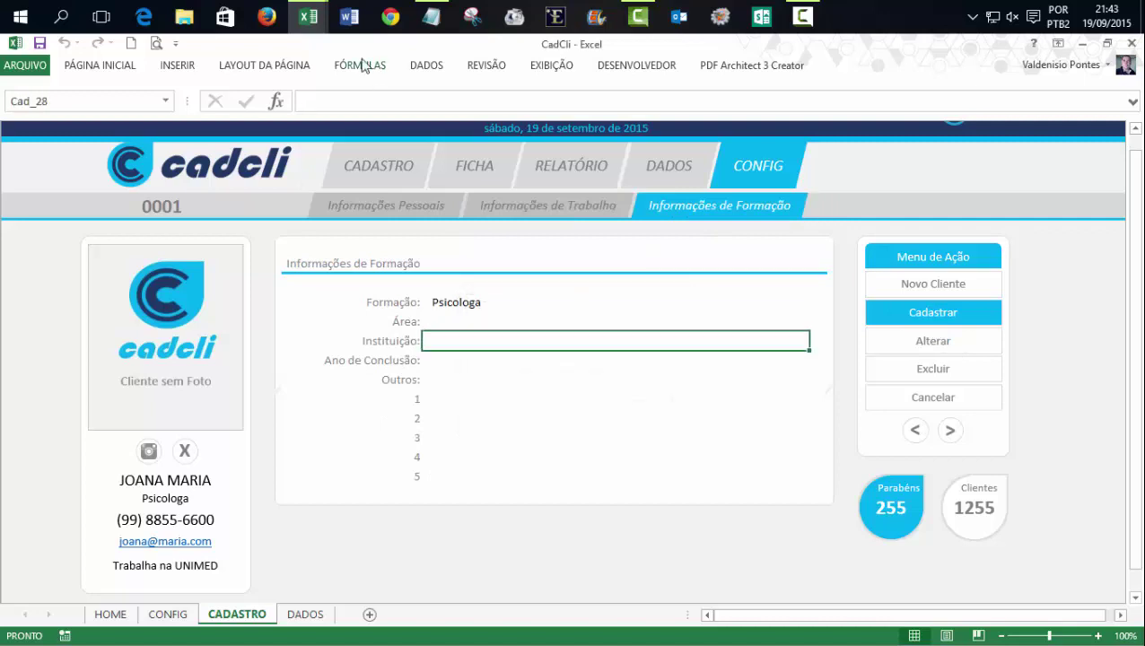
Step: Bring up the VBA editor and open the mdCodigos module's code
{"action": "mouse_move", "coordinate": [321, 20]}
{"action": "left_click", "coordinate": [415, 112]}
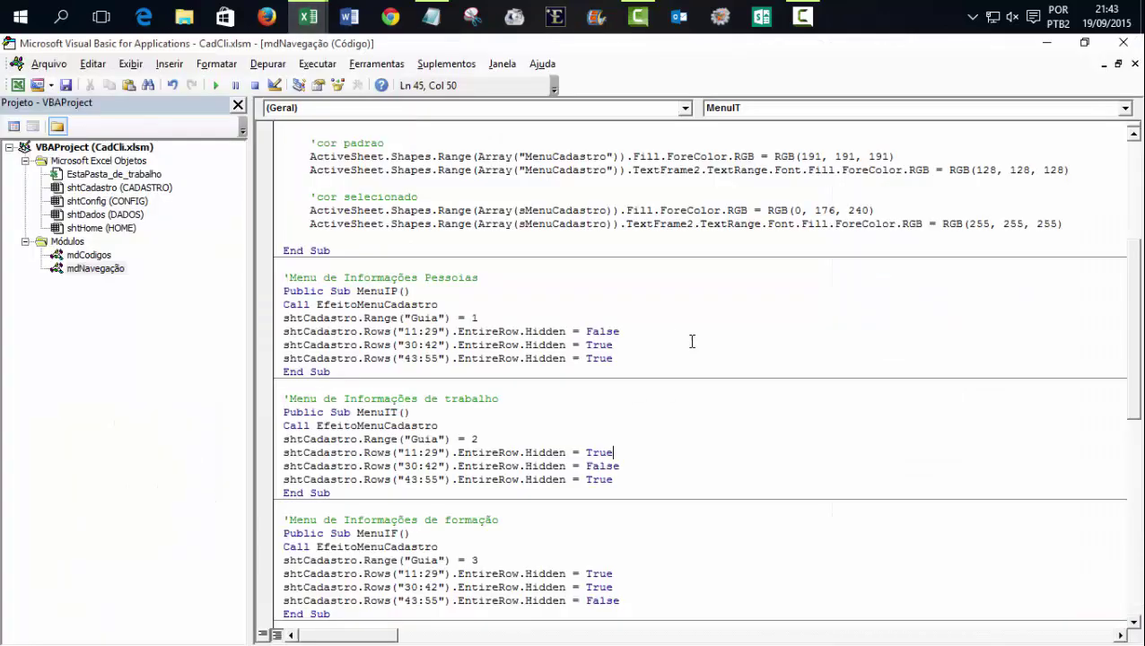
{"action": "double_click", "coordinate": [102, 255]}
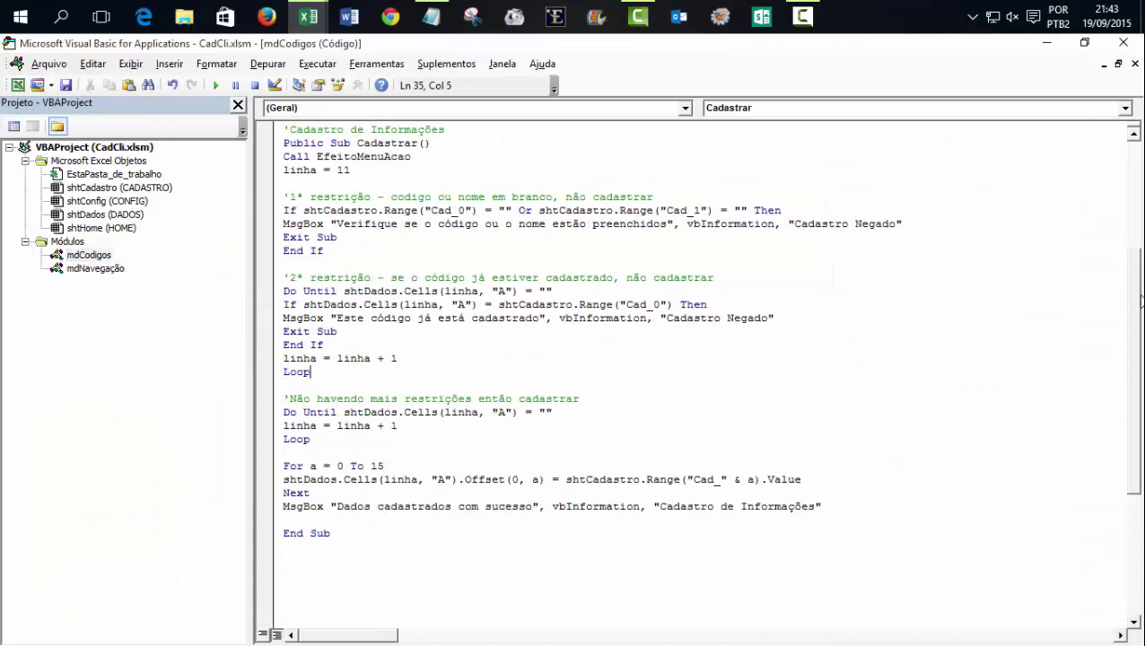
{"action": "scroll", "coordinate": [1137, 300], "scroll_direction": "up", "scroll_amount": 2}
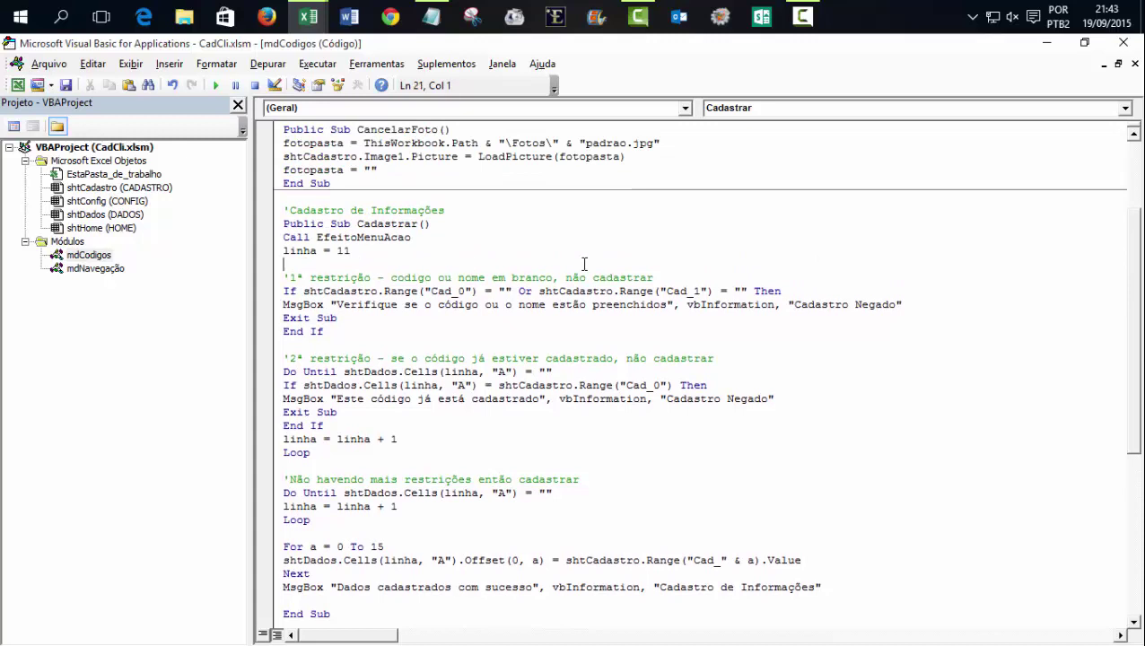
Step: Add 'If shtCadastro.Range("Guia") = 1 Then' after linha = 11, closed by End If before End Sub
{"action": "key", "text": "Return"}
{"action": "key", "text": "Return"}
{"action": "key", "text": "Up"}
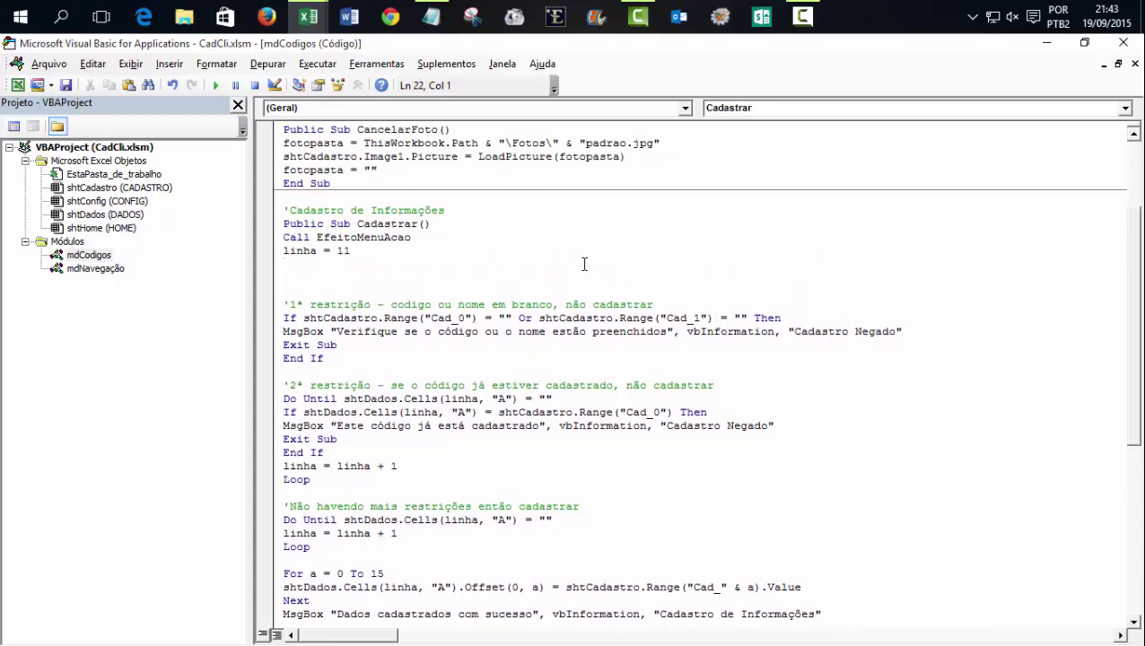
{"action": "key", "text": "Delete"}
{"action": "type", "text": "if"}
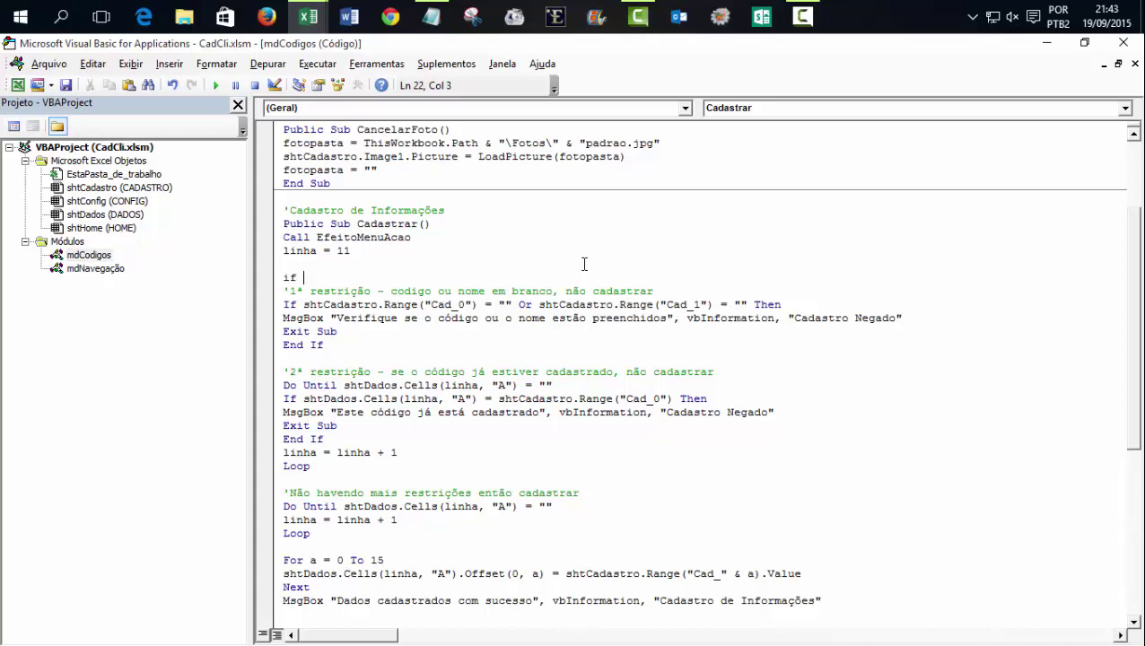
{"action": "type", "text": "shtCadastro.Range(\"Guia\") = 1 then"}
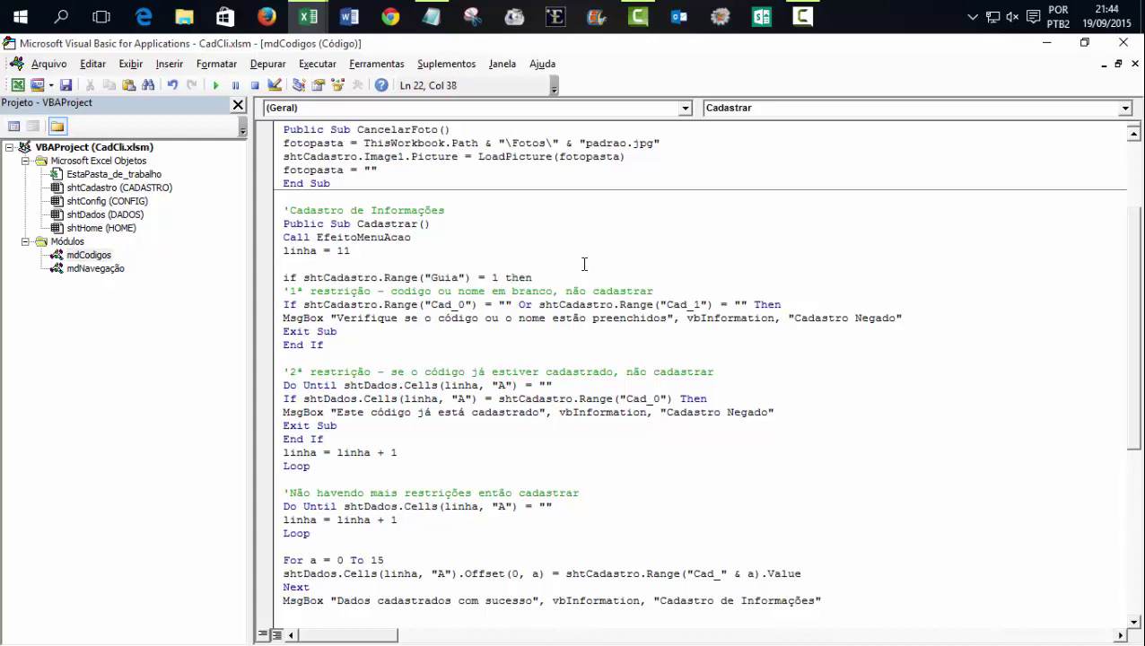
{"action": "key", "text": "Return"}
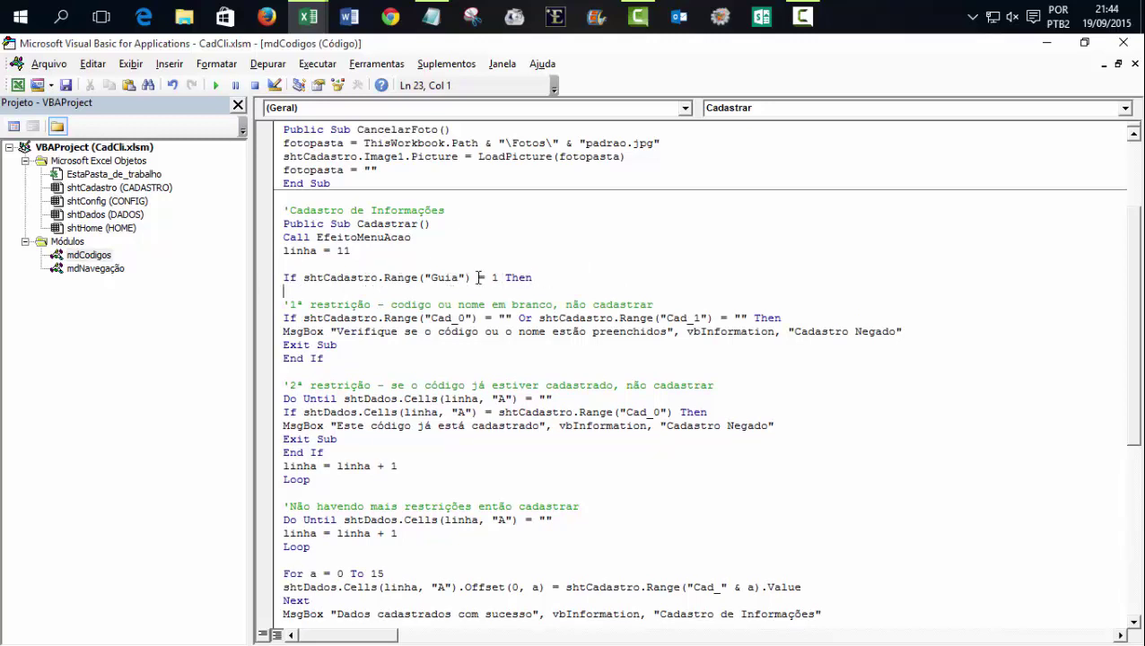
{"action": "left_click_drag", "start_coordinate": [1132, 283], "coordinate": [1139, 395]}
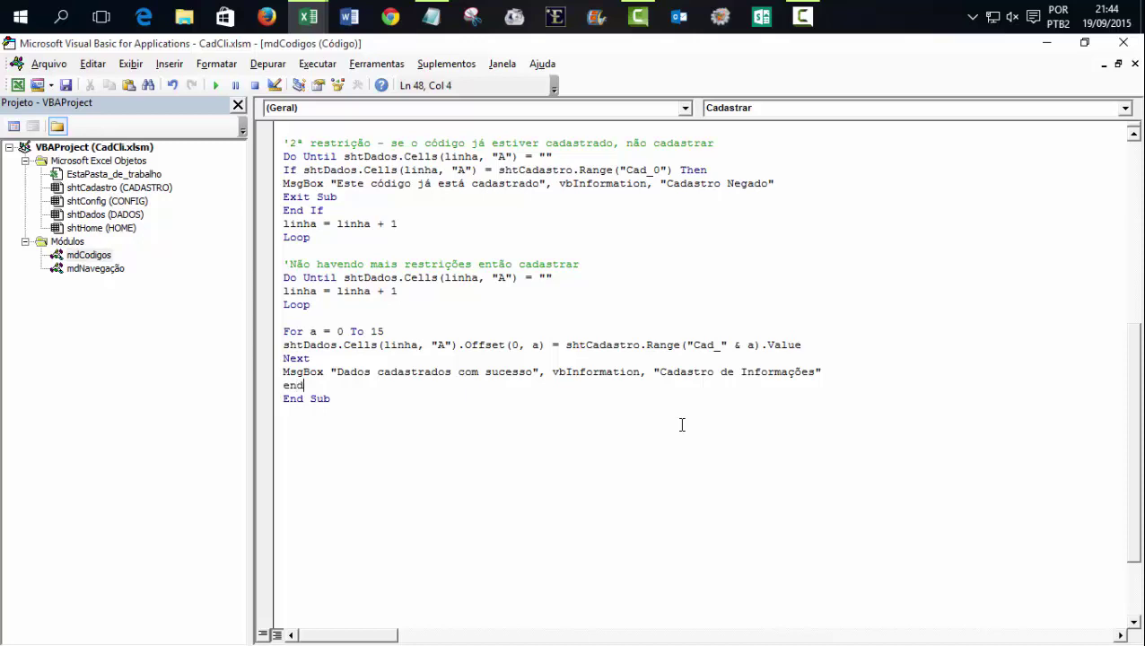
{"action": "left_click", "coordinate": [594, 439]}
{"action": "left_click_drag", "start_coordinate": [1133, 397], "coordinate": [1133, 330]}
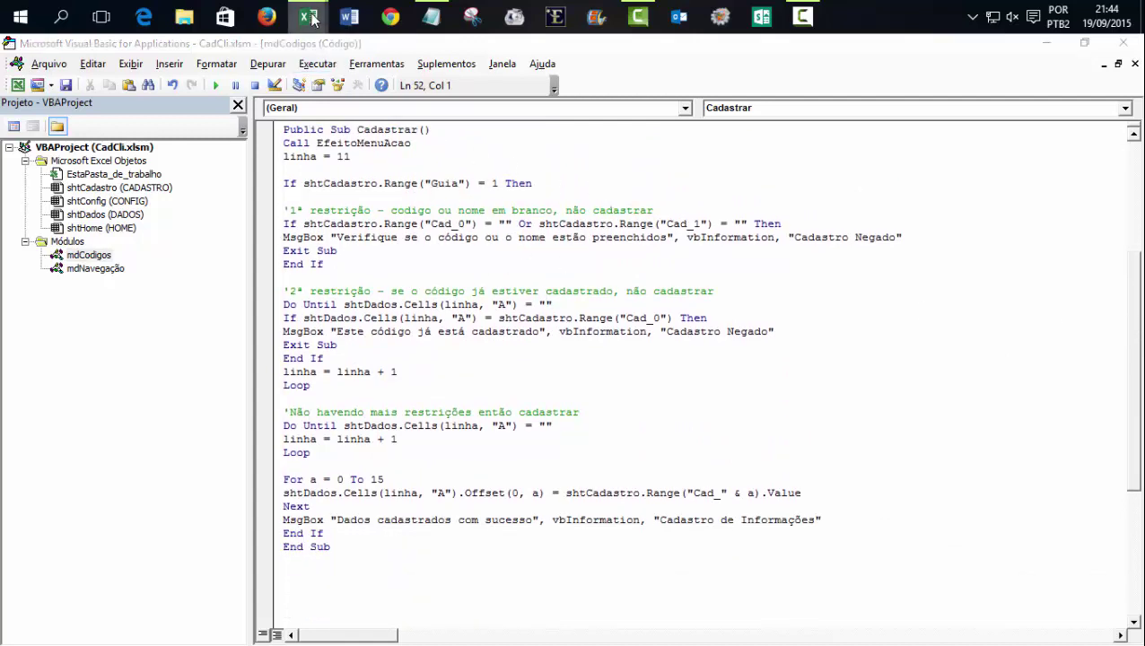
Step: Back in the CadCli workbook, retry Cadastrar from Informações Pessoais and cycle through the sections
{"action": "mouse_move", "coordinate": [308, 16]}
{"action": "left_click", "coordinate": [215, 77]}
{"action": "left_click", "coordinate": [1042, 280]}
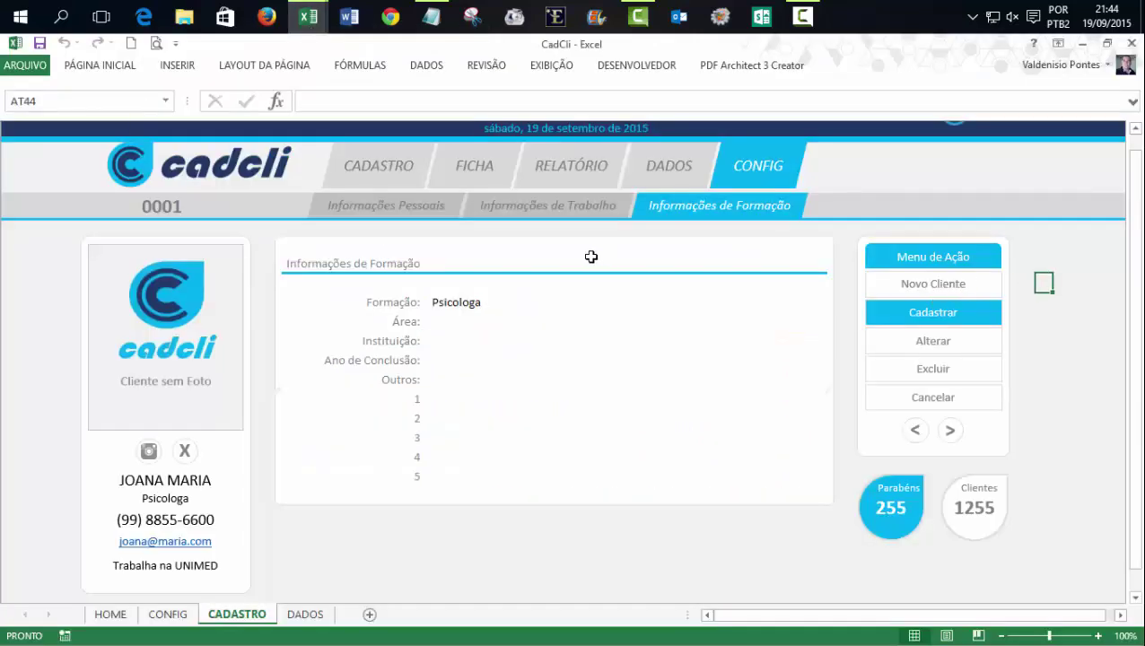
{"action": "left_click", "coordinate": [387, 206]}
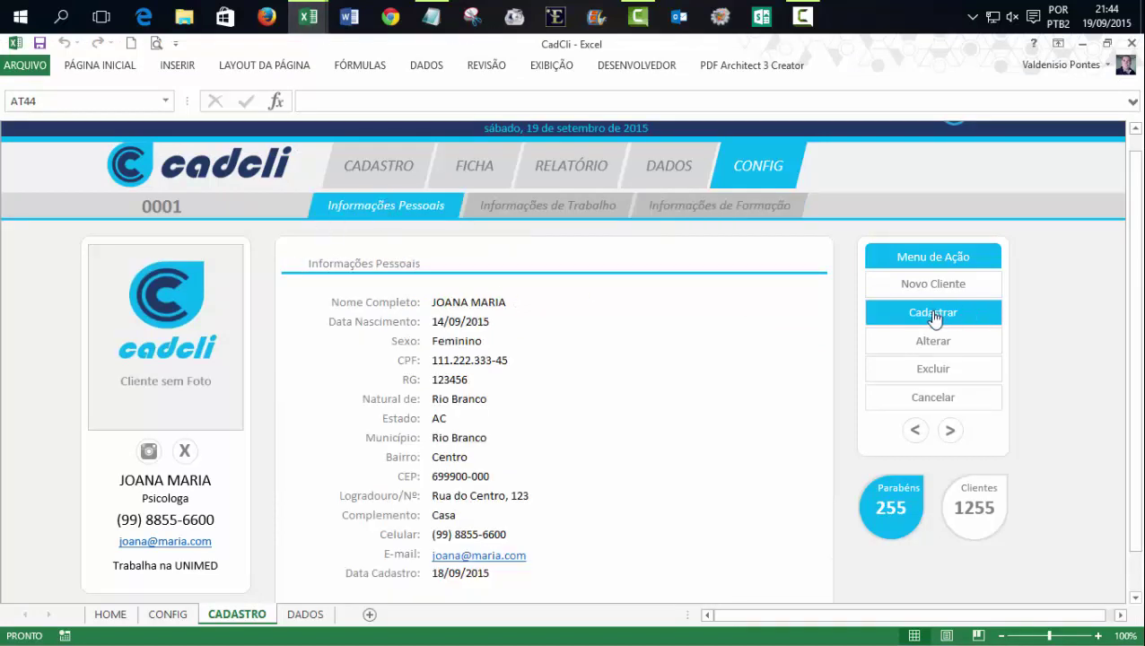
{"action": "left_click", "coordinate": [933, 313]}
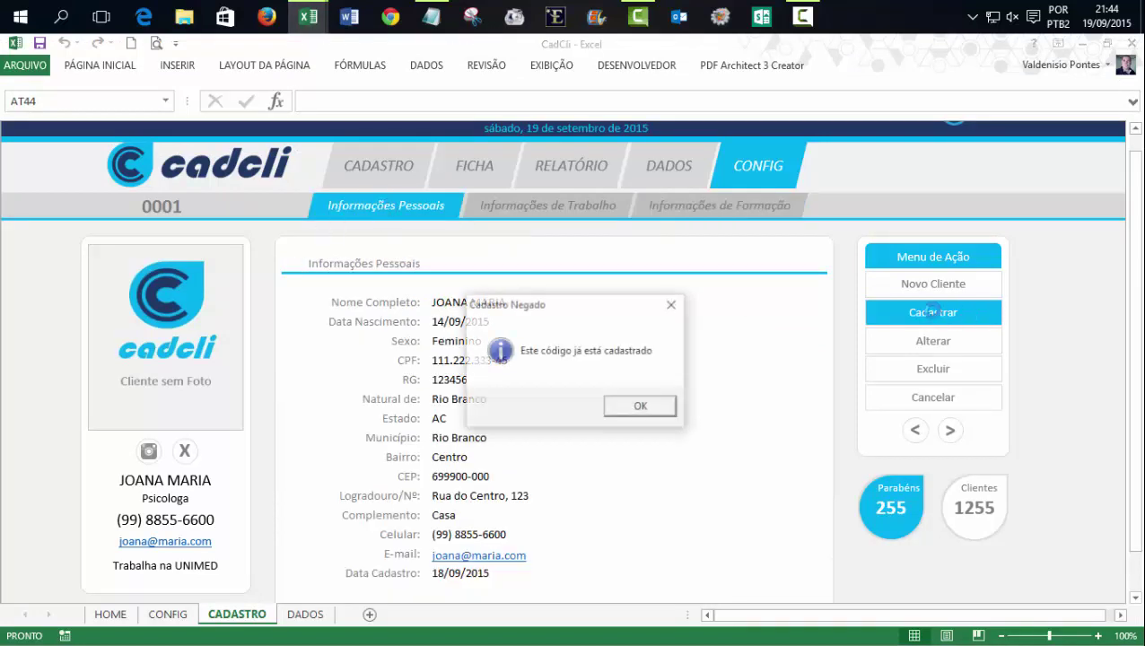
{"action": "left_click", "coordinate": [640, 408]}
{"action": "left_click", "coordinate": [538, 205]}
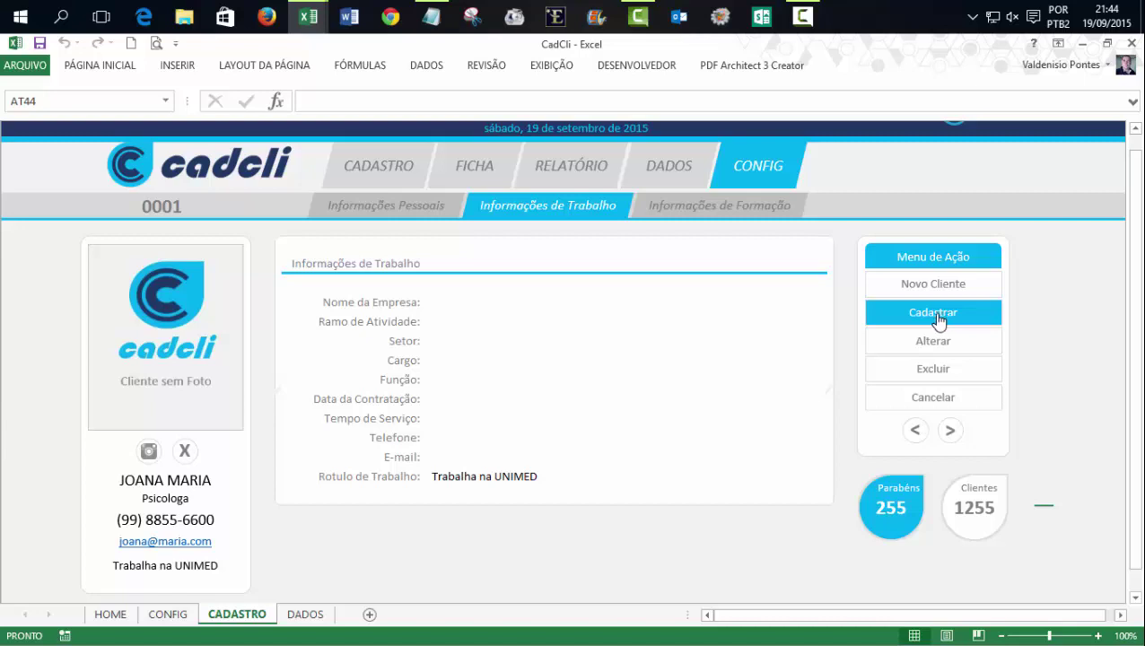
{"action": "left_click", "coordinate": [707, 210]}
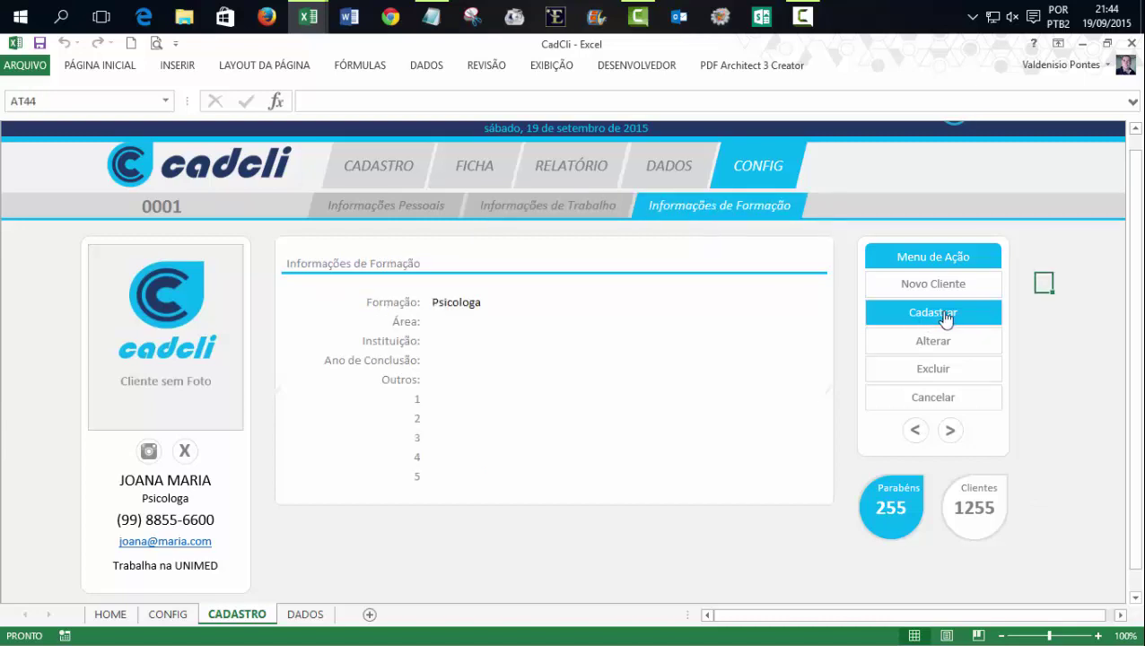
{"action": "left_click", "coordinate": [576, 208]}
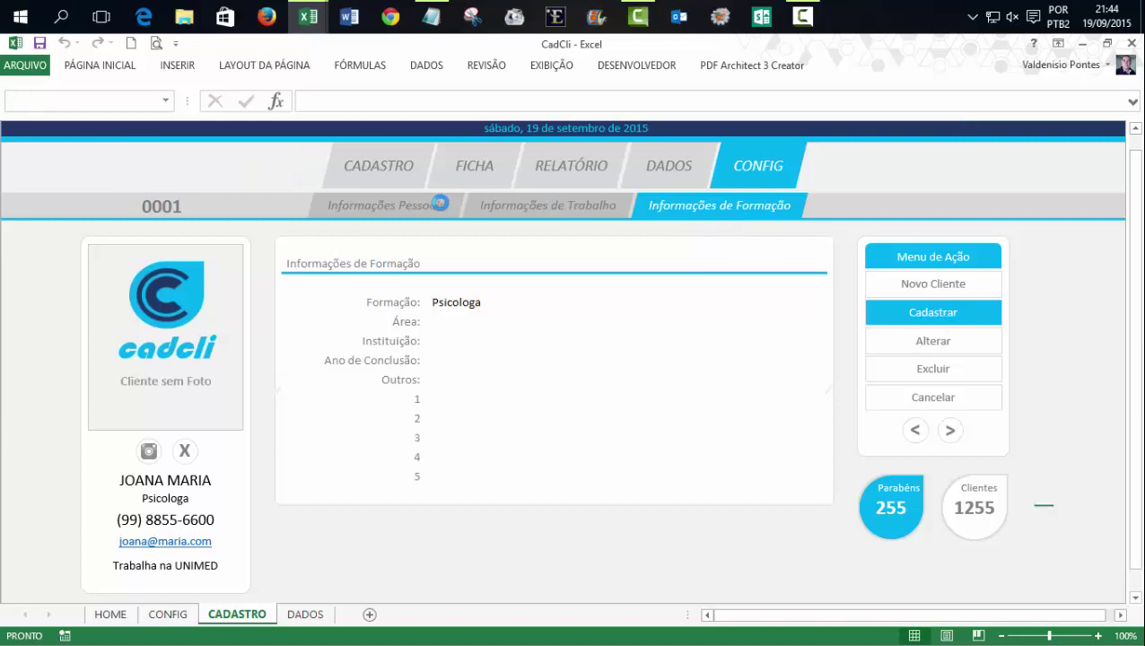
{"action": "left_click", "coordinate": [439, 208]}
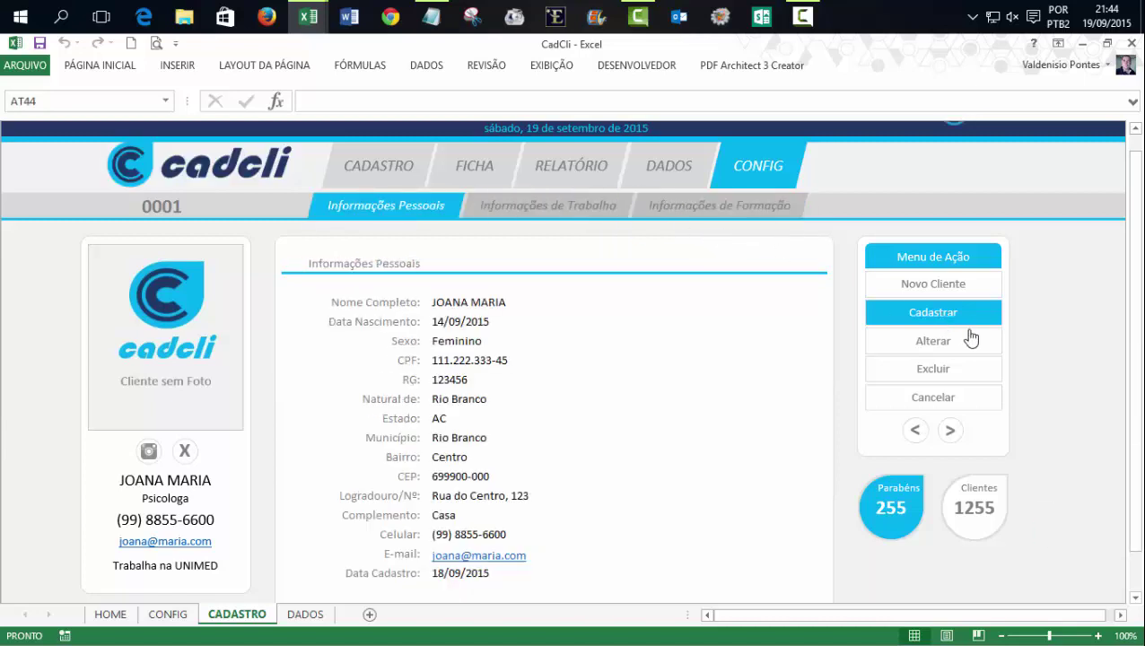
Step: Set the Guia cell's font colour to black so the tab number shows
{"action": "left_click", "coordinate": [817, 207]}
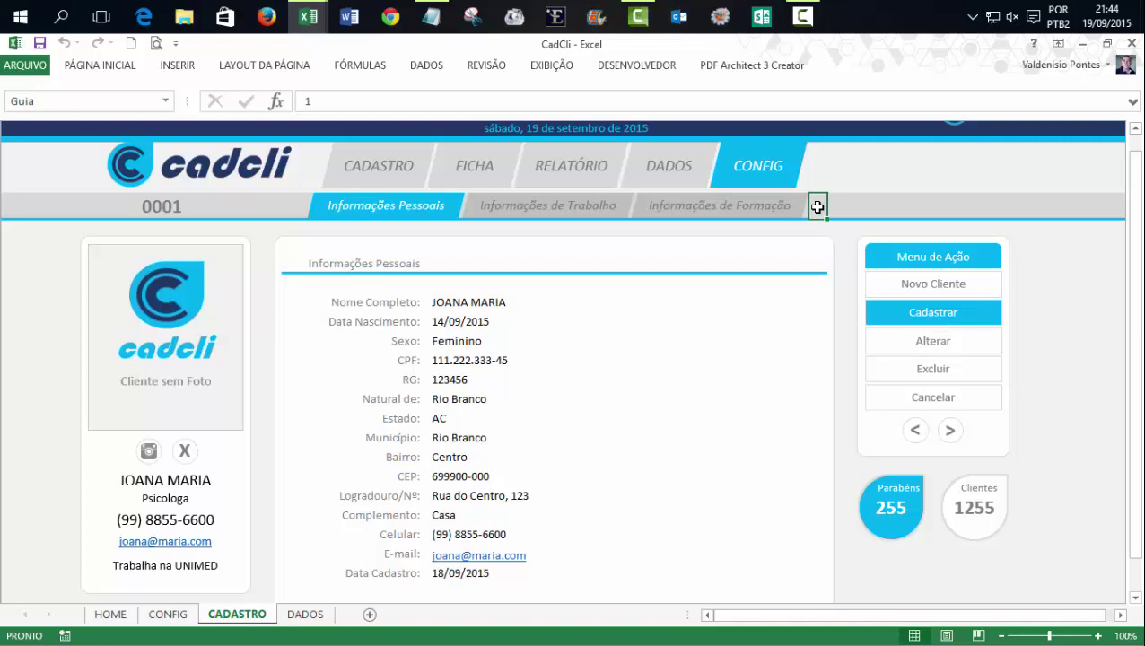
{"action": "left_click", "coordinate": [113, 68]}
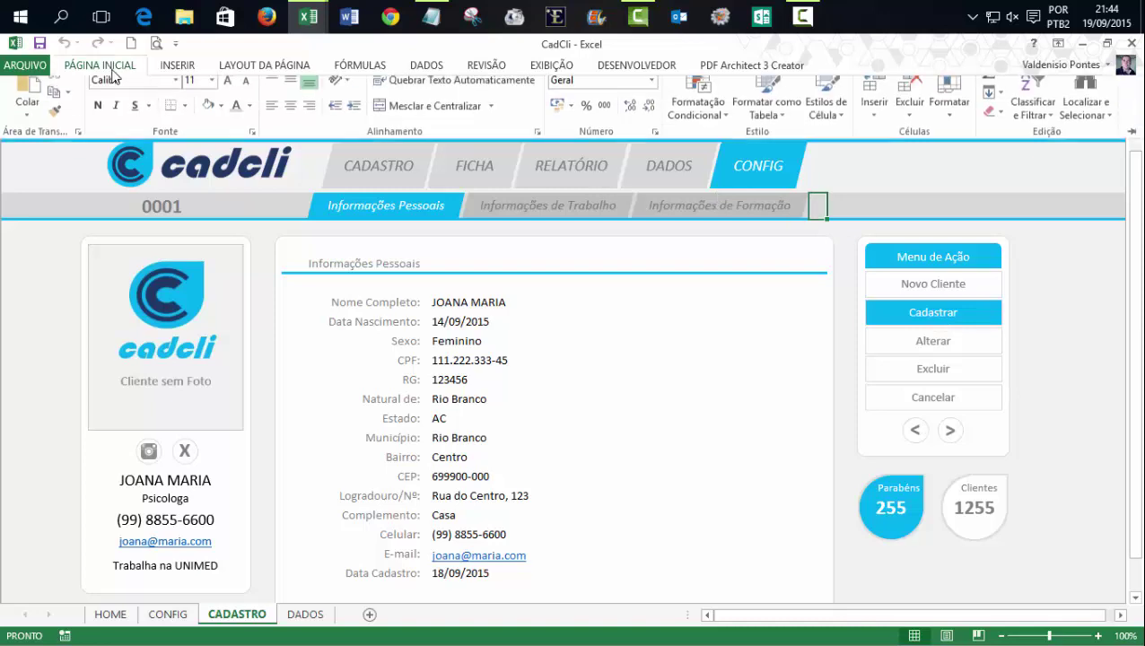
{"action": "left_click", "coordinate": [249, 120]}
{"action": "left_click", "coordinate": [260, 140]}
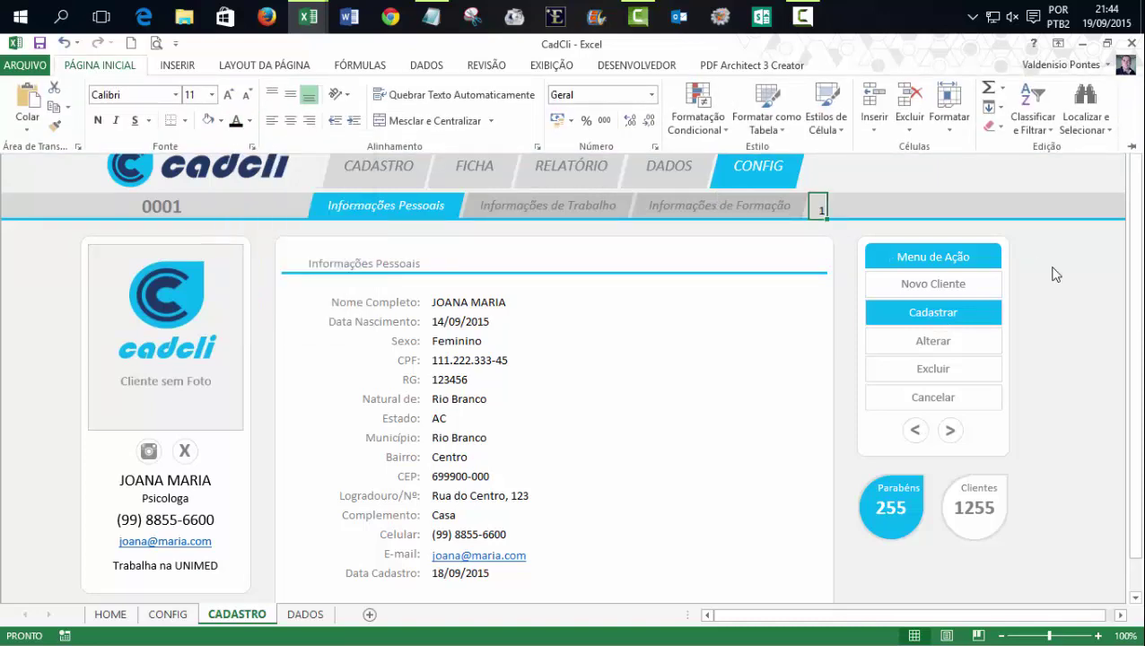
Step: Retry registration, view Trabalho and Formação, then open the DADOS sheet of saved clients
{"action": "left_click", "coordinate": [1091, 305]}
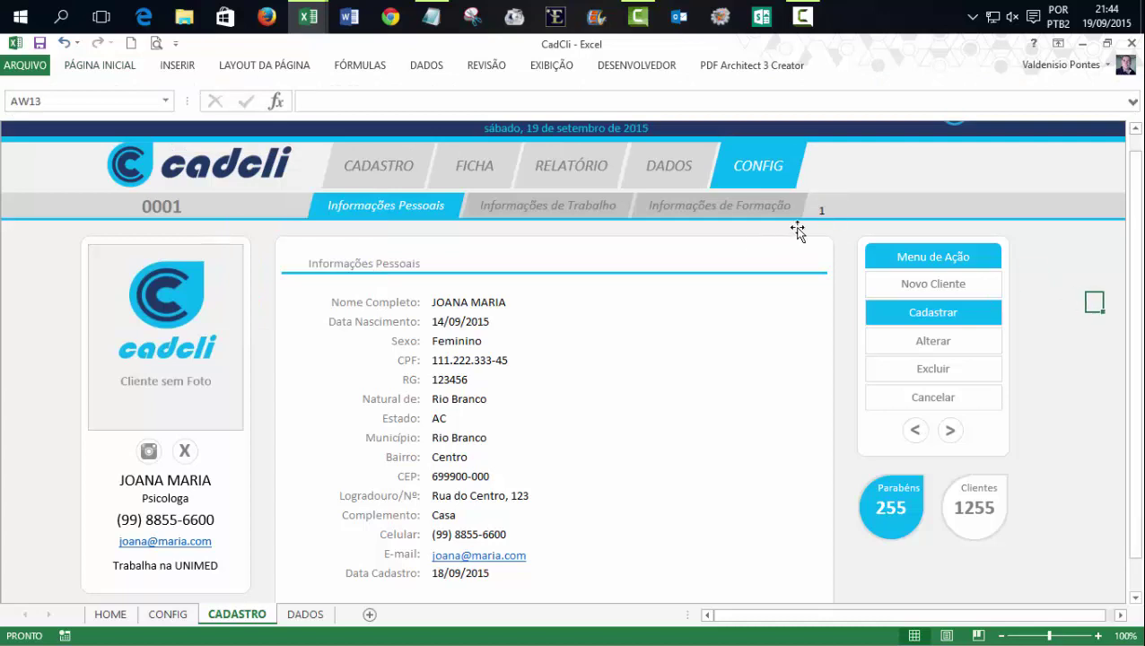
{"action": "left_click", "coordinate": [933, 312]}
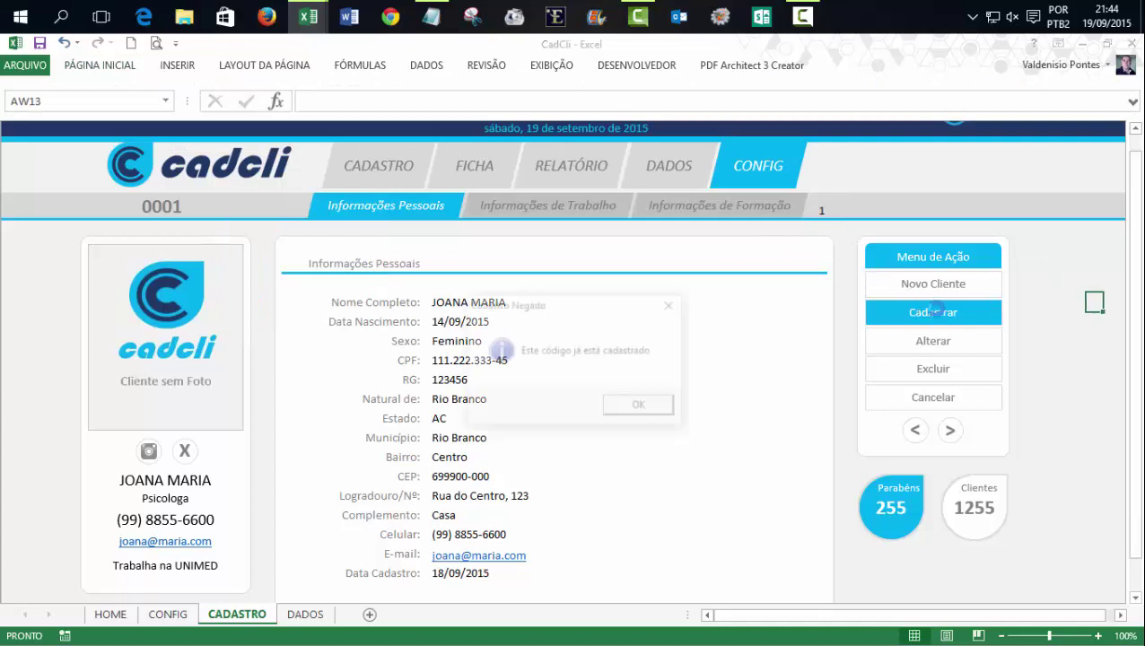
{"action": "left_click", "coordinate": [638, 405]}
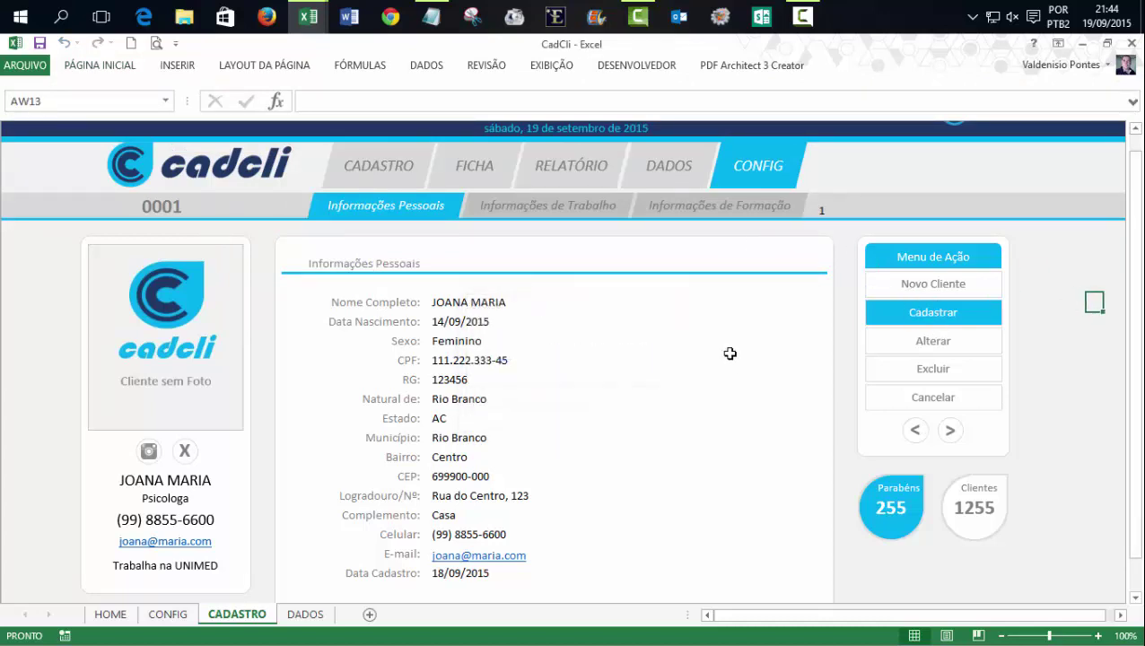
{"action": "left_click", "coordinate": [544, 208]}
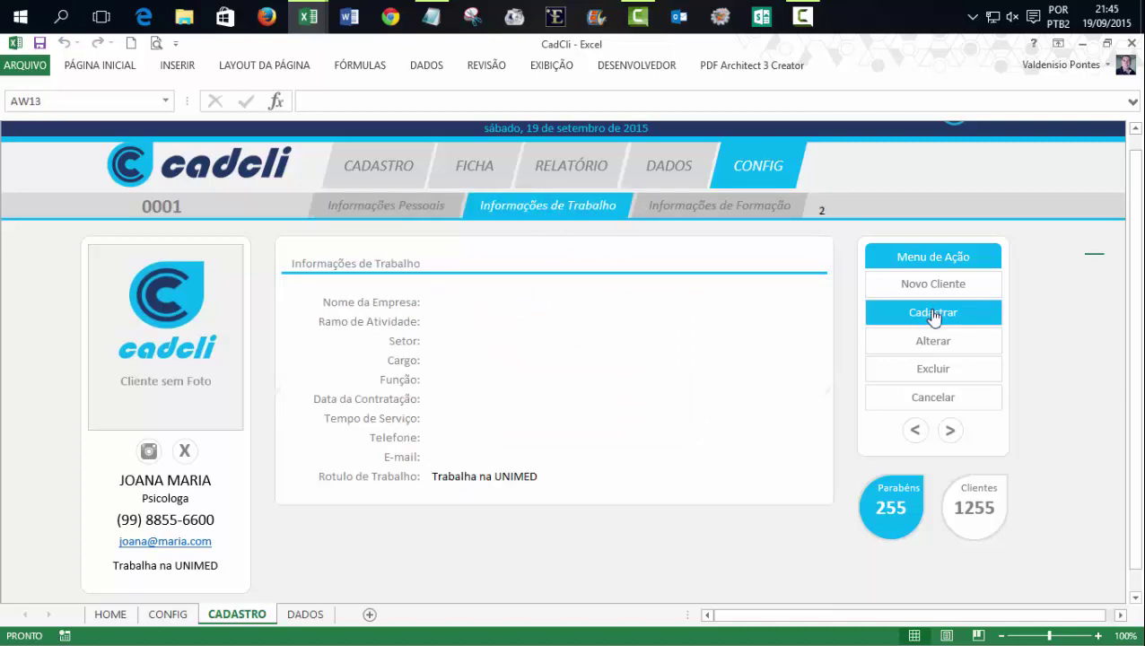
{"action": "left_click", "coordinate": [698, 205]}
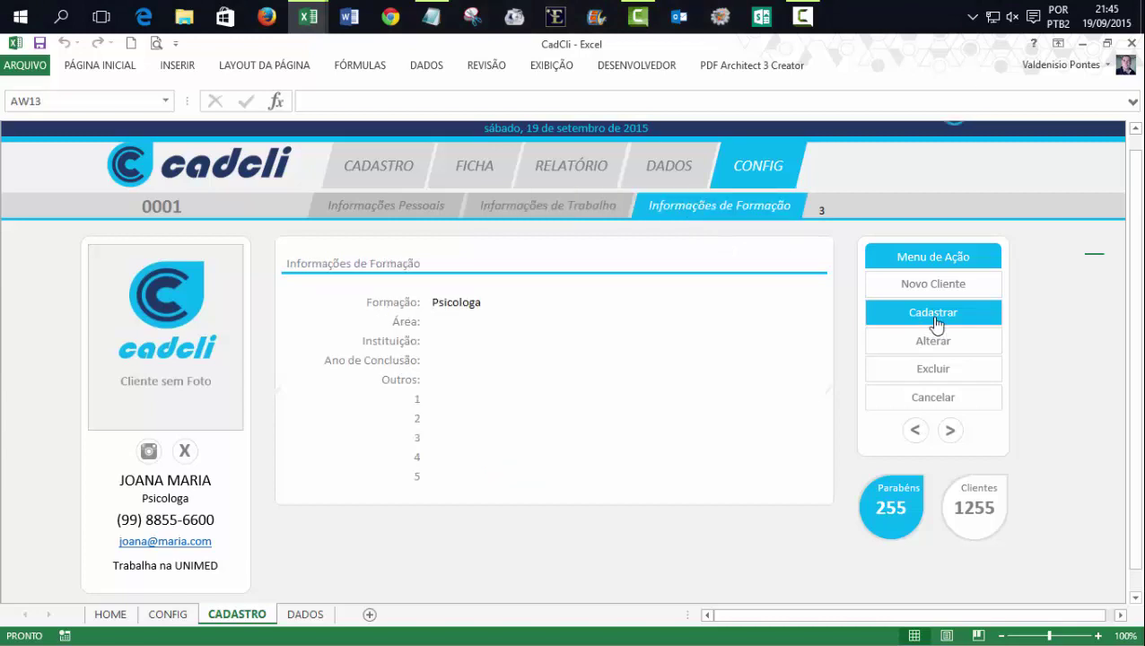
{"action": "left_click", "coordinate": [304, 614]}
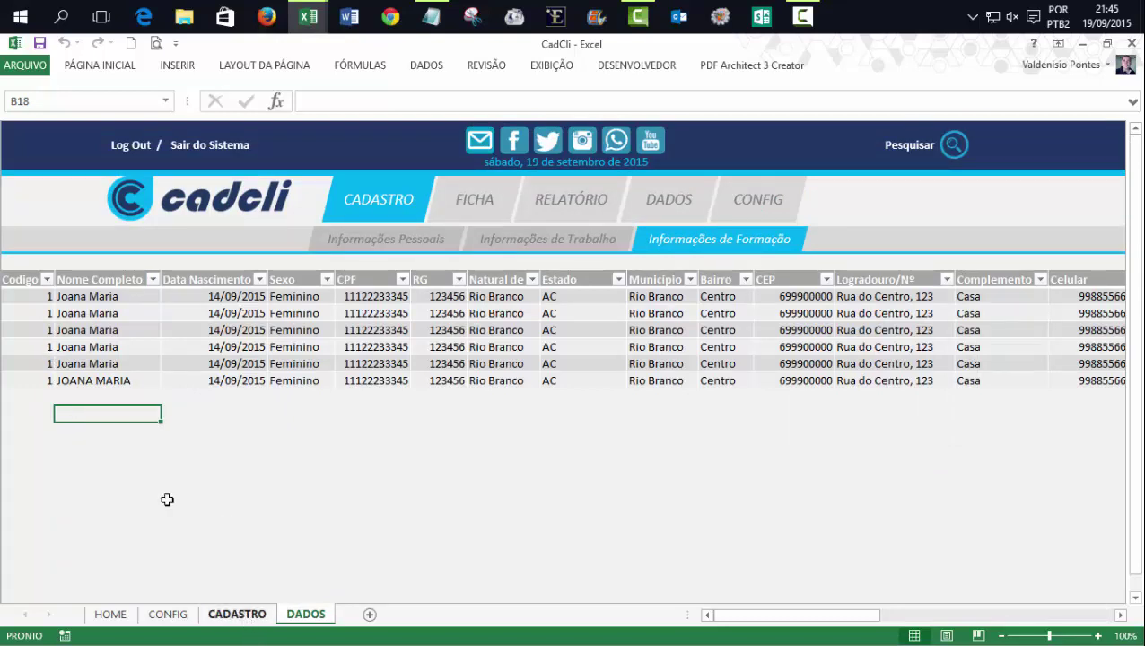
Step: Delete the five duplicate client rows from the DADOS table
{"action": "left_click_drag", "start_coordinate": [39, 313], "coordinate": [44, 371]}
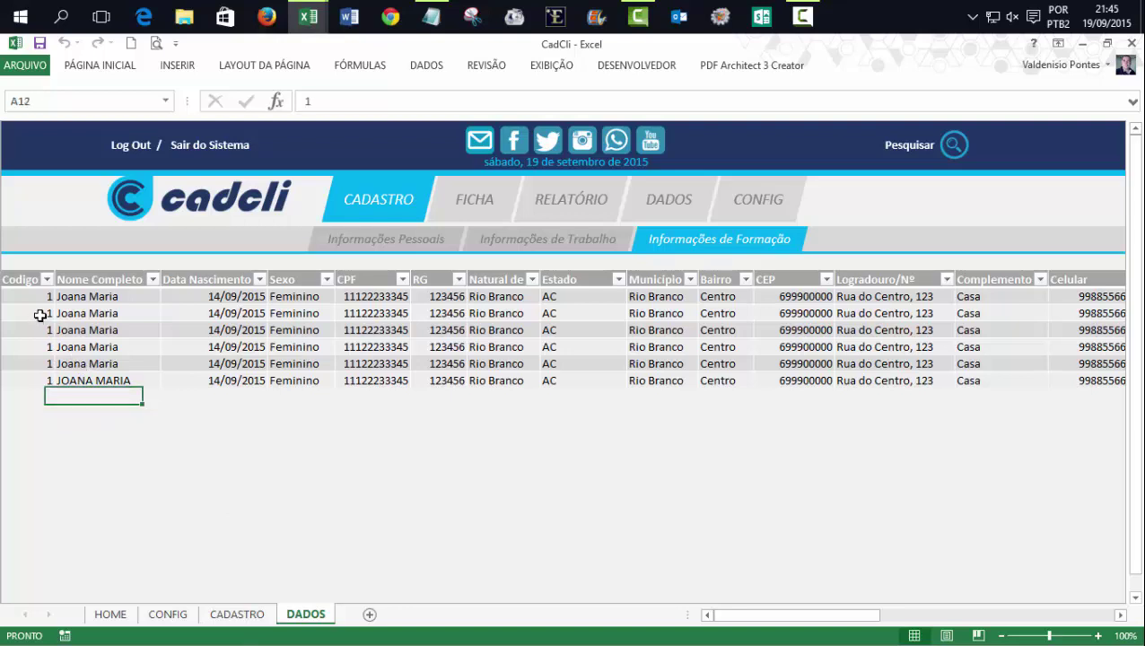
{"action": "left_click", "coordinate": [40, 366]}
{"action": "right_click", "coordinate": [41, 363]}
{"action": "mouse_move", "coordinate": [123, 423]}
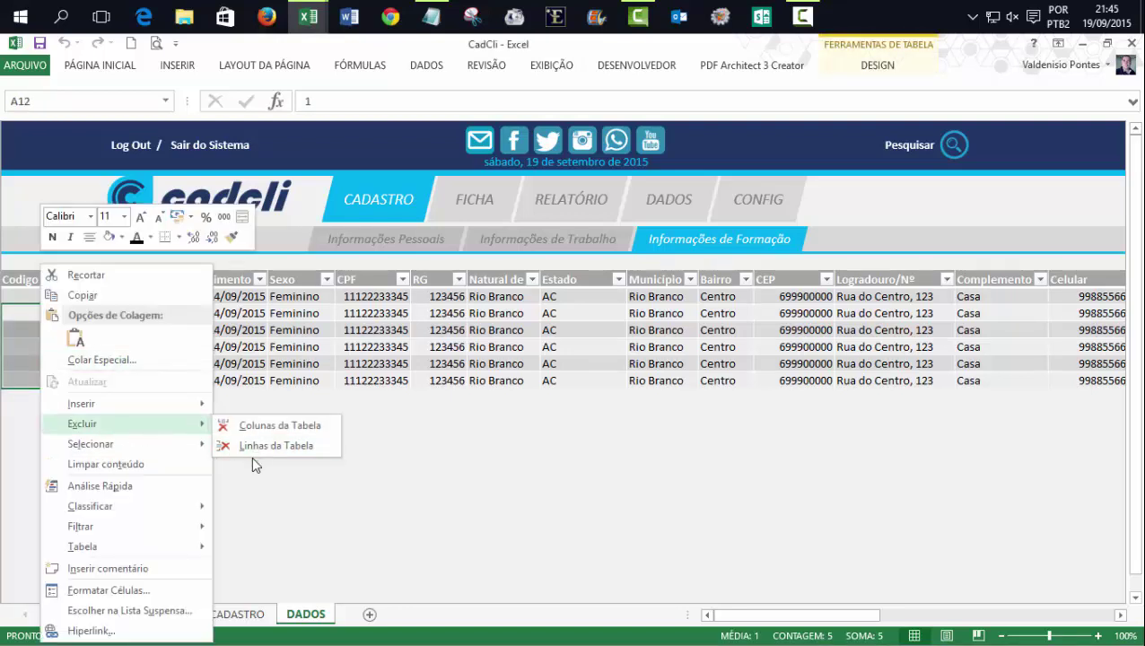
{"action": "left_click", "coordinate": [260, 449]}
{"action": "left_click", "coordinate": [489, 466]}
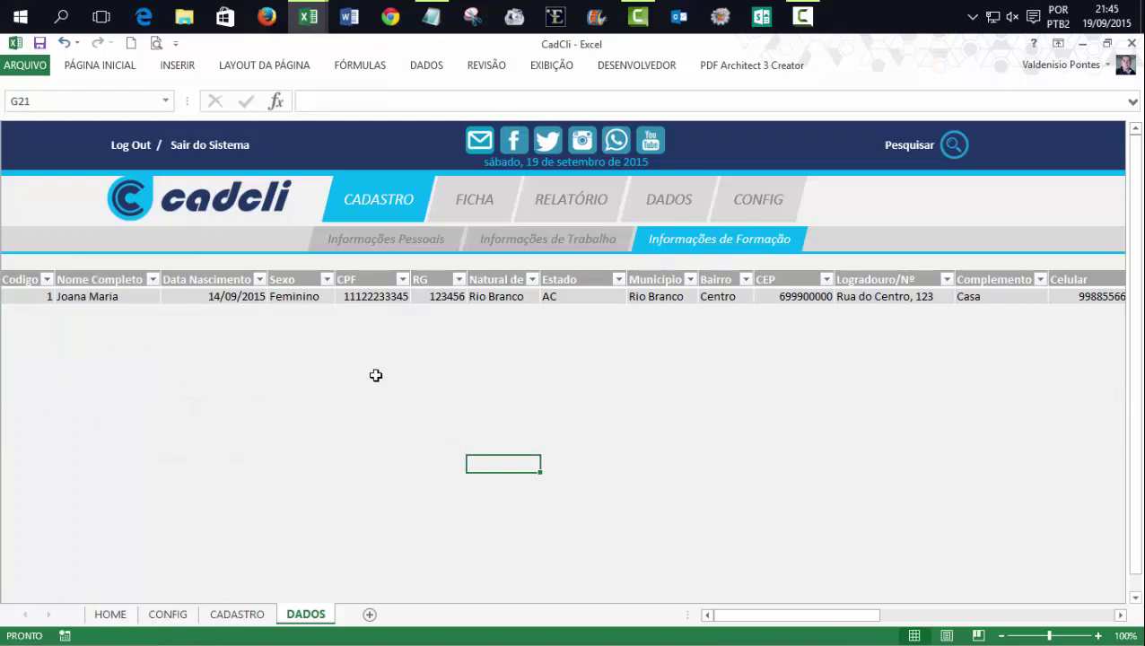
Step: Back on CADASTRO, retry Cadastrar from Informações Pessoais and finish on Informações de Trabalho
{"action": "left_click", "coordinate": [241, 612]}
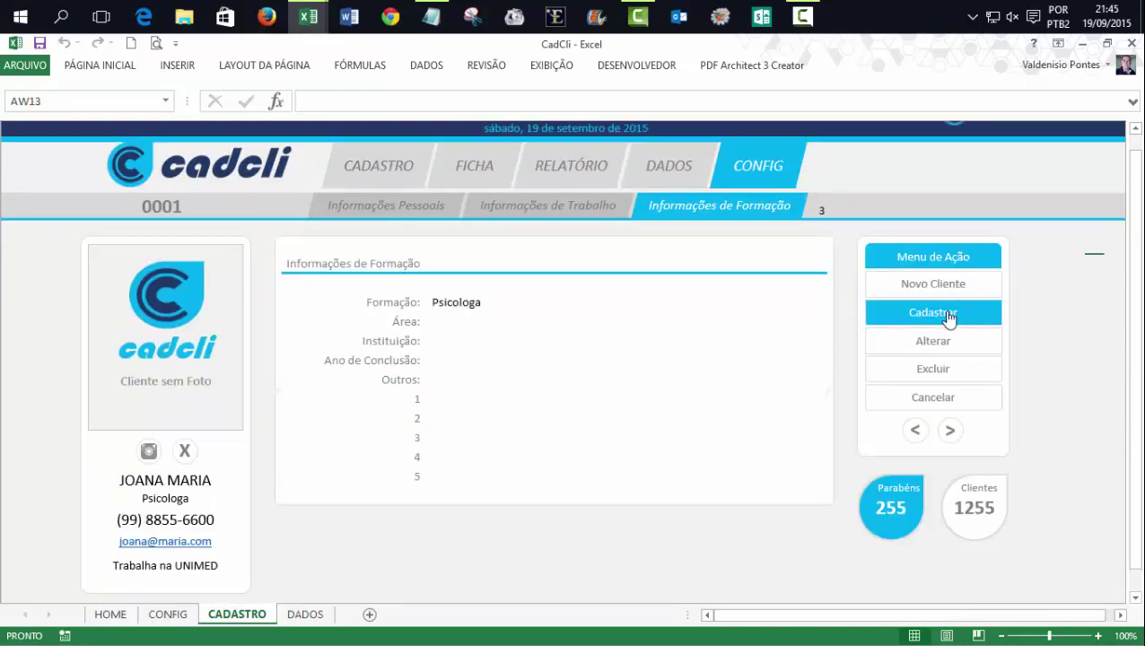
{"action": "left_click", "coordinate": [592, 208]}
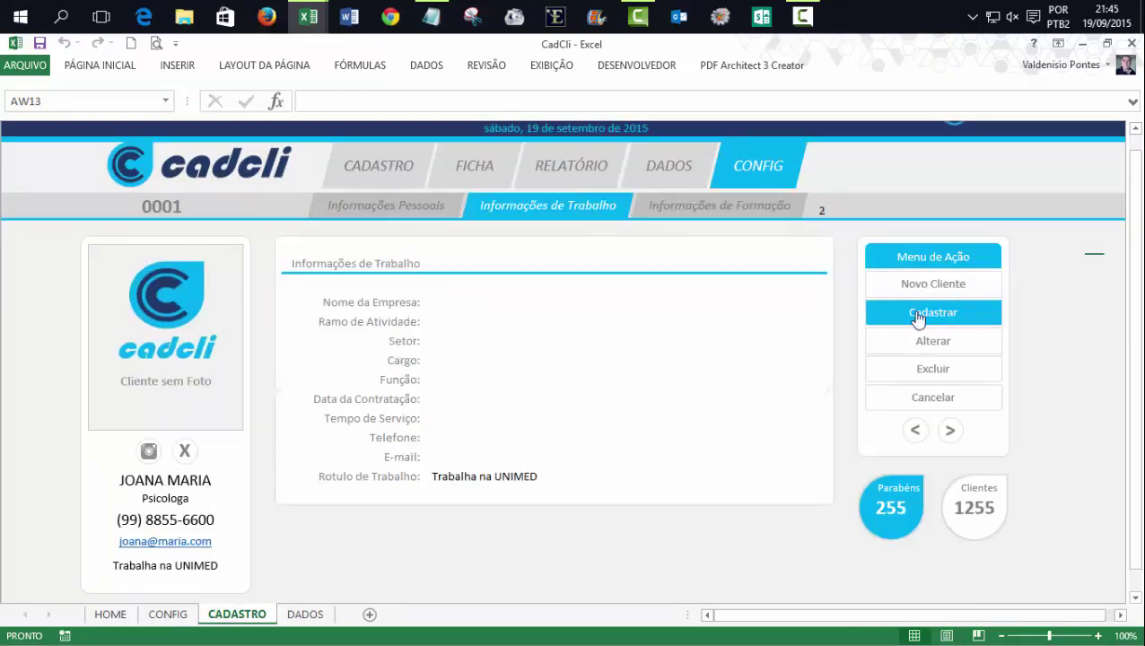
{"action": "left_click", "coordinate": [390, 206]}
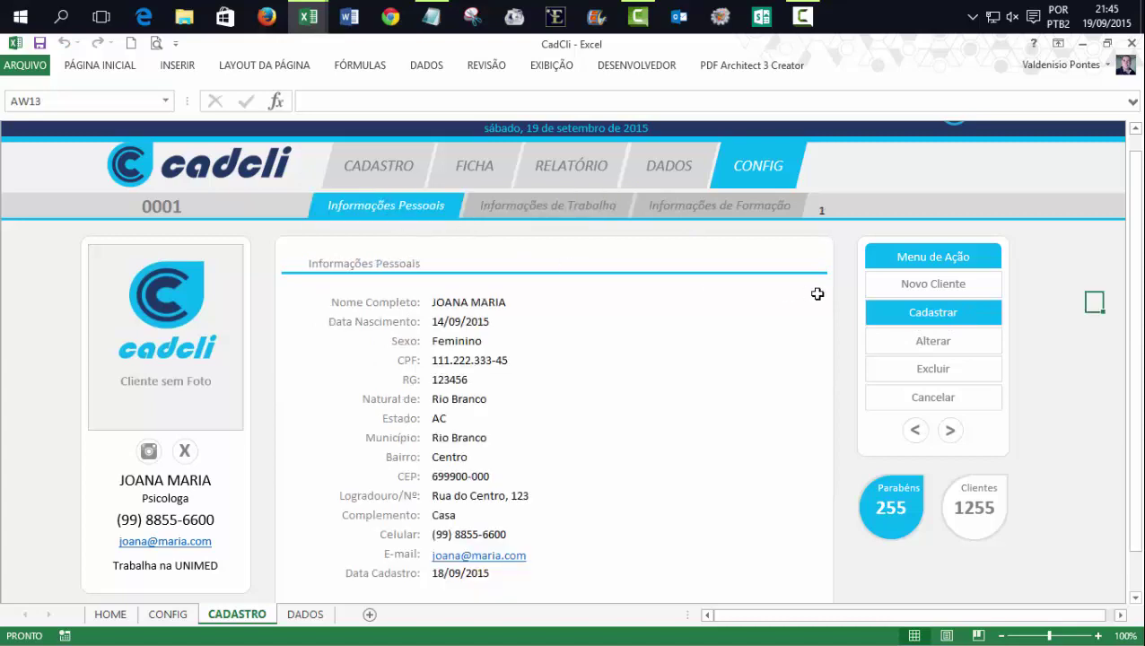
{"action": "left_click", "coordinate": [910, 315]}
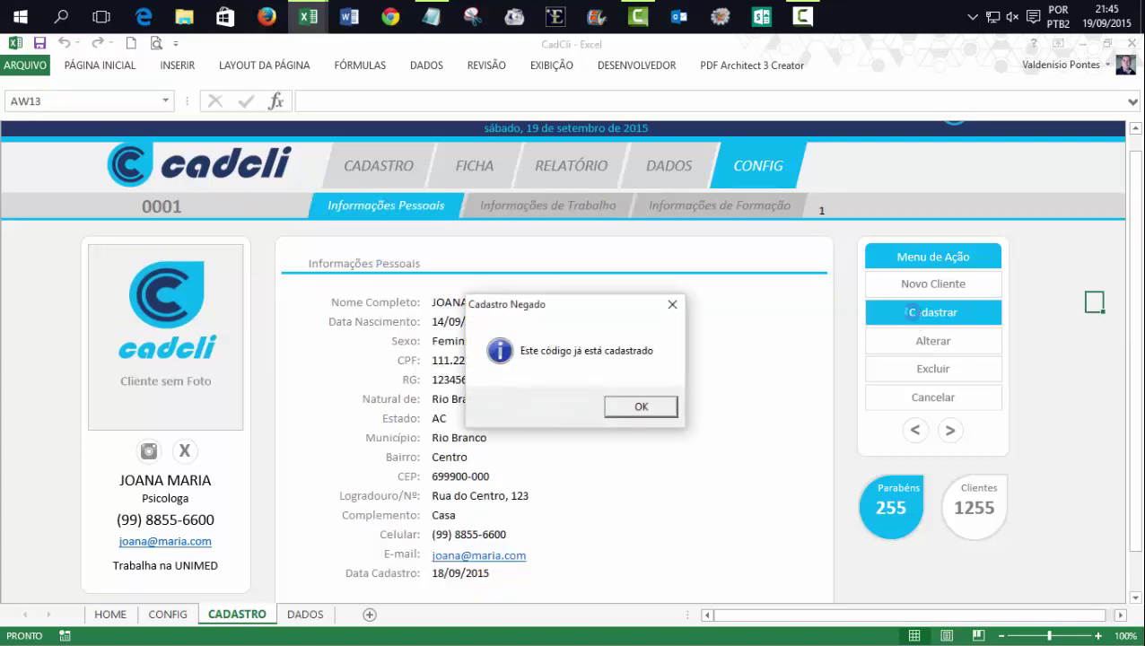
{"action": "left_click", "coordinate": [633, 407]}
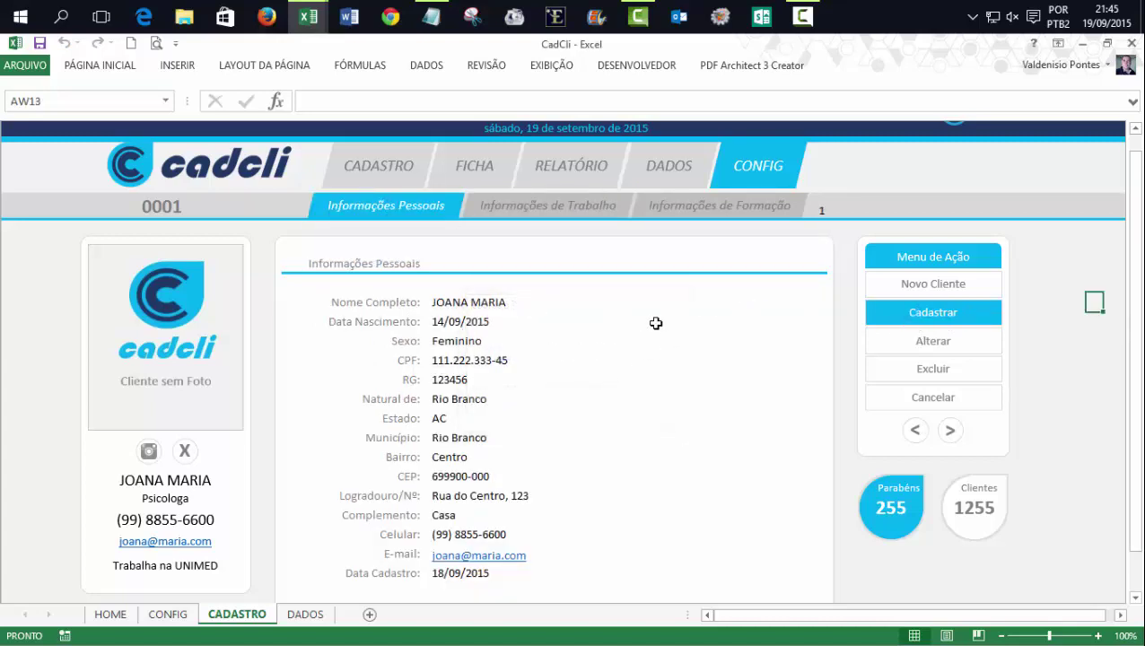
{"action": "left_click", "coordinate": [553, 206]}
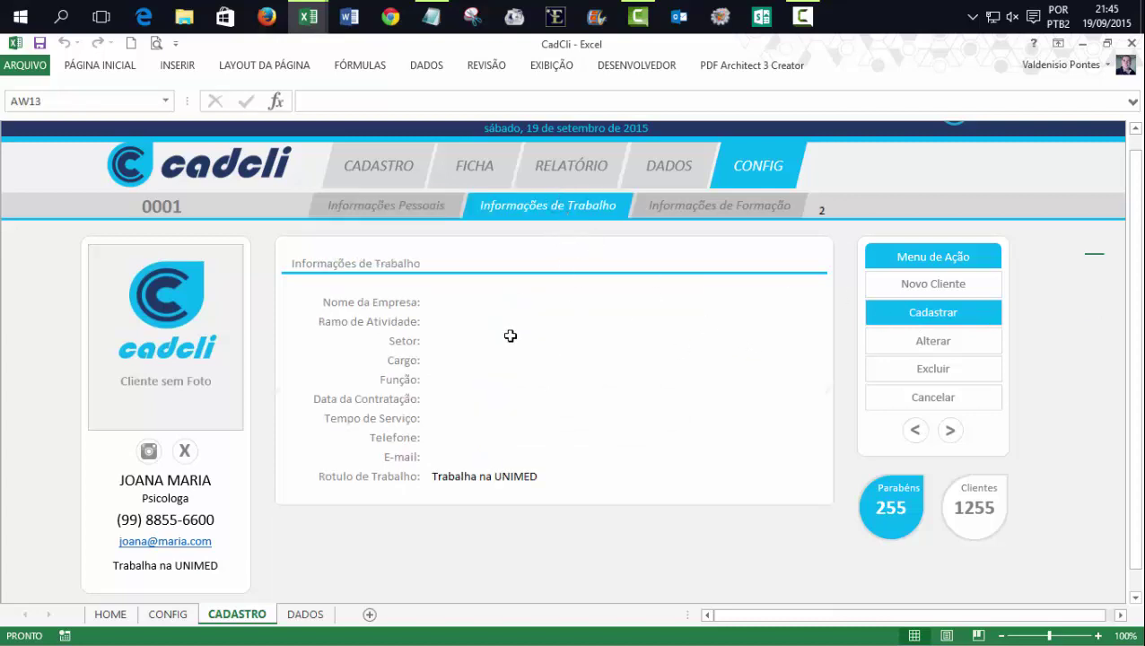
Step: Enter UNIMED as the company name in the work section and review the work fields
{"action": "left_click", "coordinate": [450, 305]}
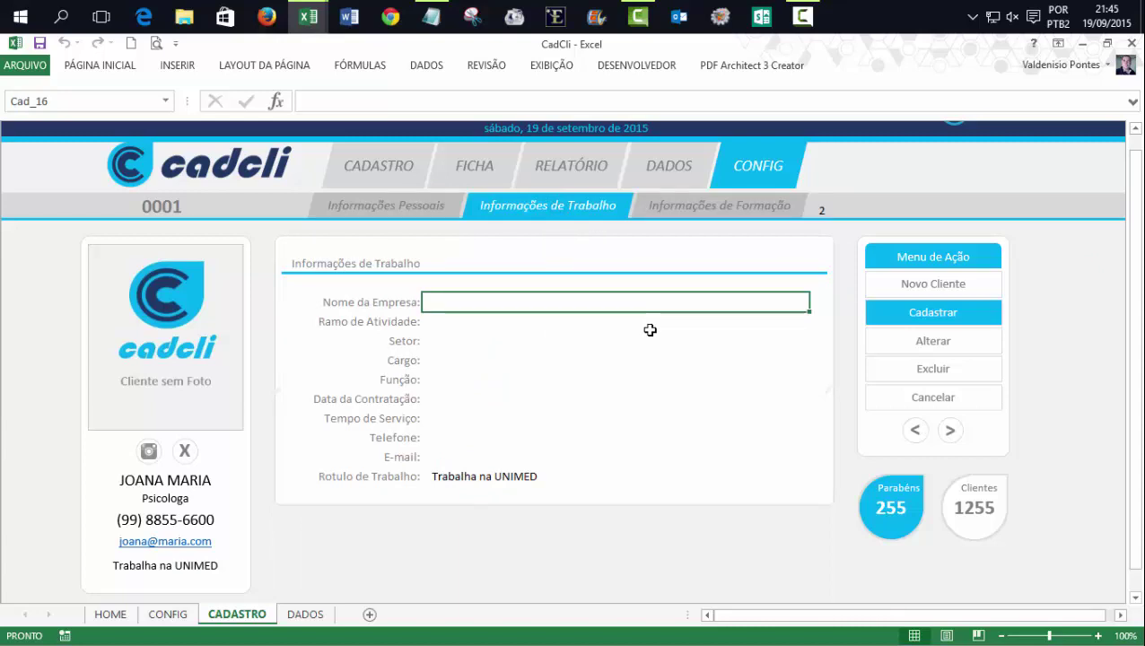
{"action": "type", "text": "UNIMED"}
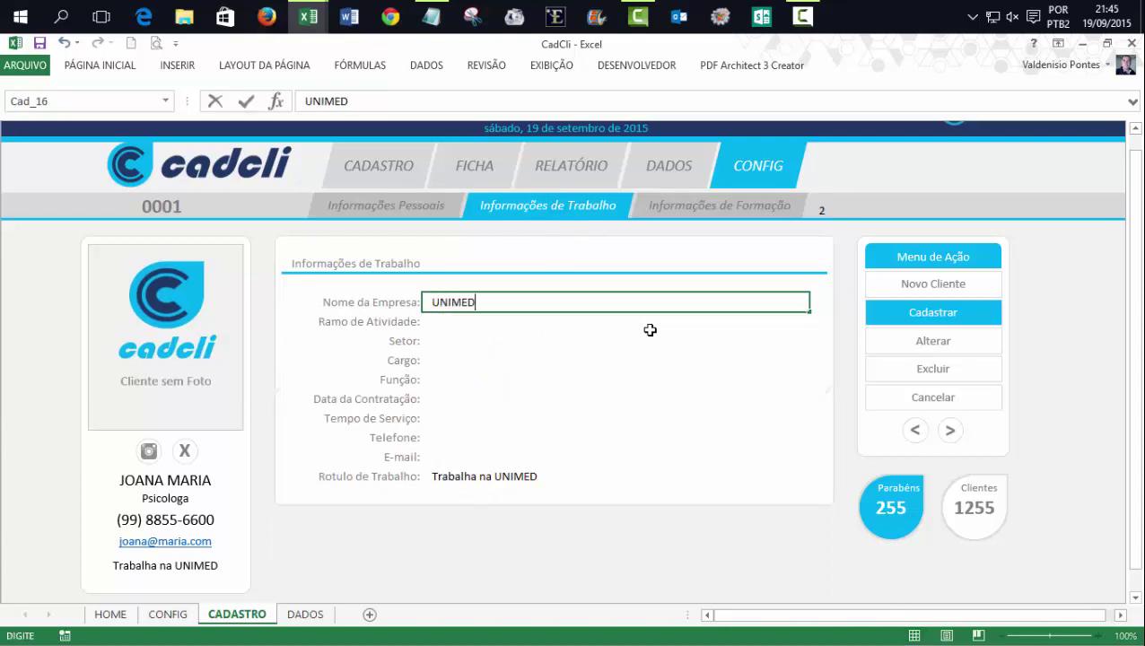
{"action": "key", "text": "Return"}
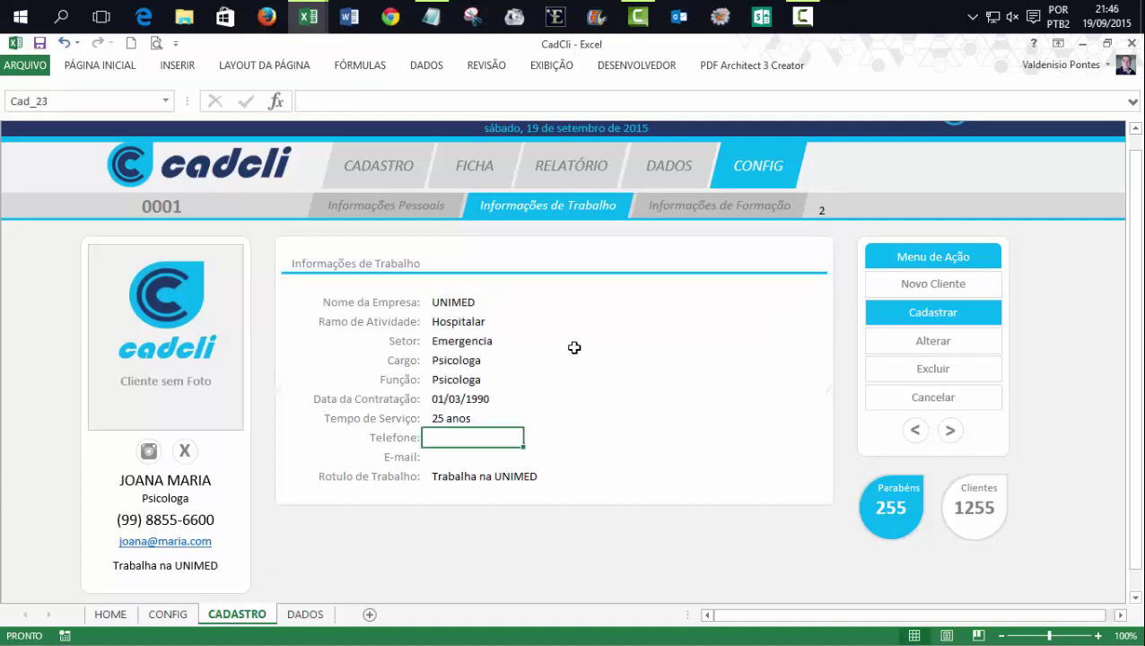
{"action": "left_click", "coordinate": [592, 335]}
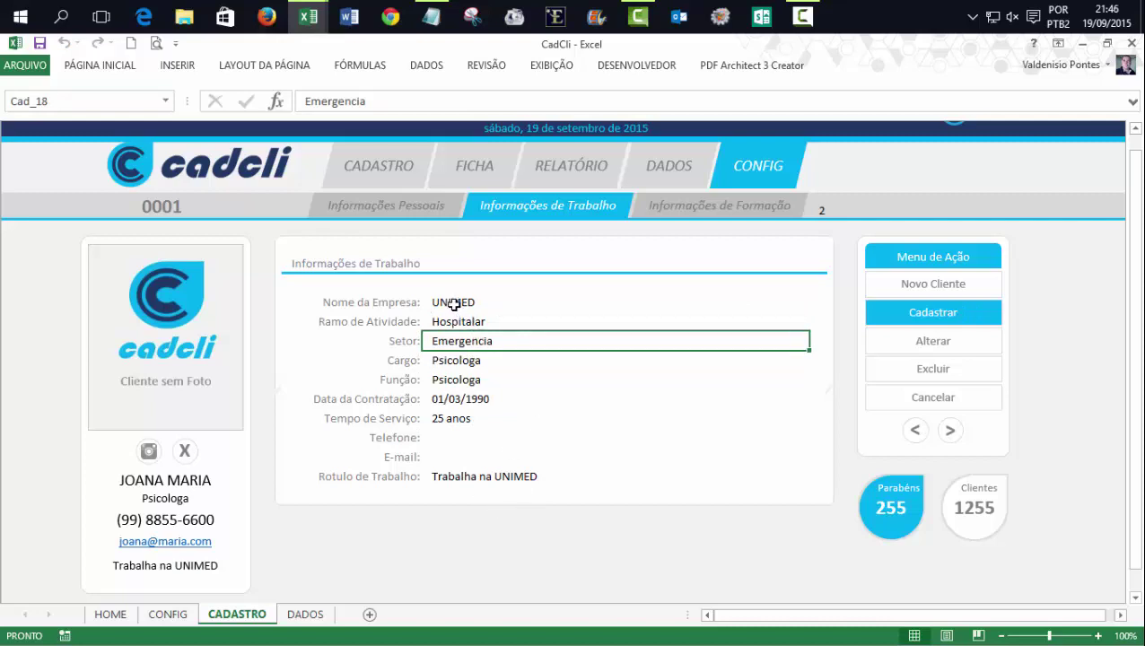
{"action": "left_click_drag", "start_coordinate": [453, 304], "coordinate": [450, 475]}
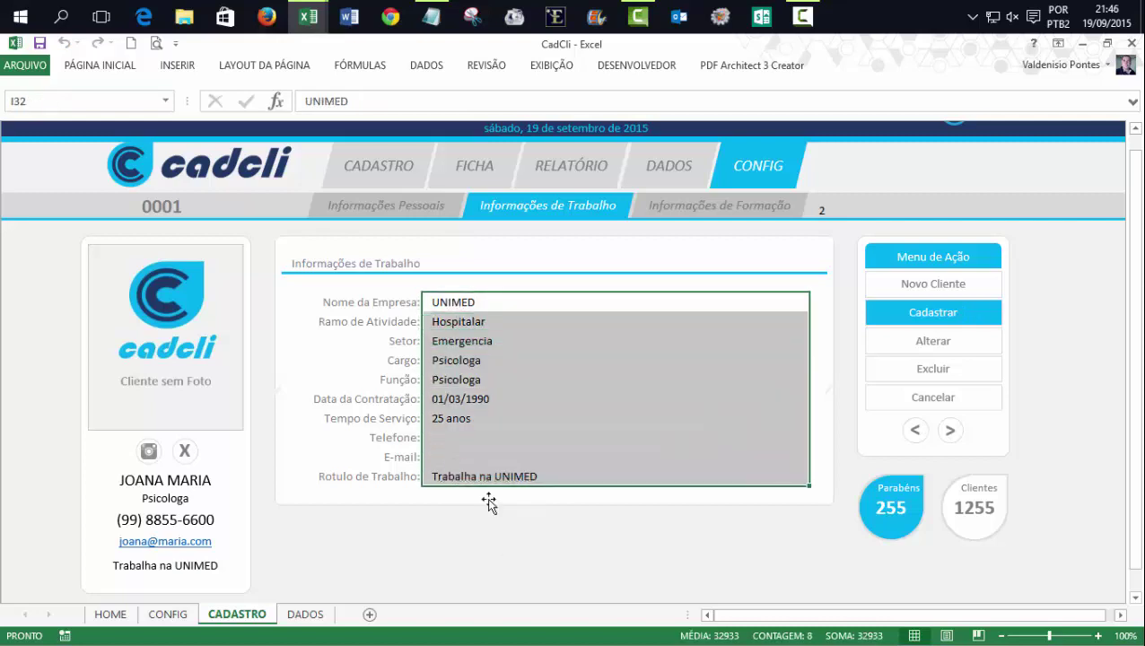
{"action": "left_click", "coordinate": [435, 302]}
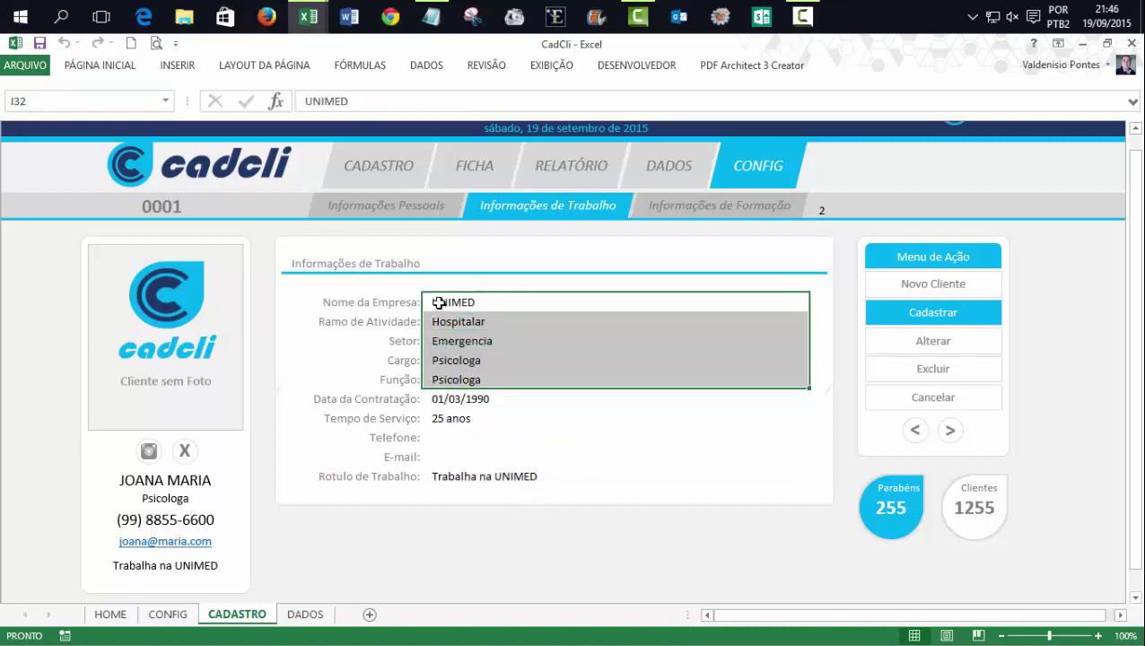
Step: Check the Name Box range names of the Nome da Empresa and Rotulo de Trabalho fields
{"action": "left_click", "coordinate": [66, 97]}
{"action": "left_click", "coordinate": [468, 478]}
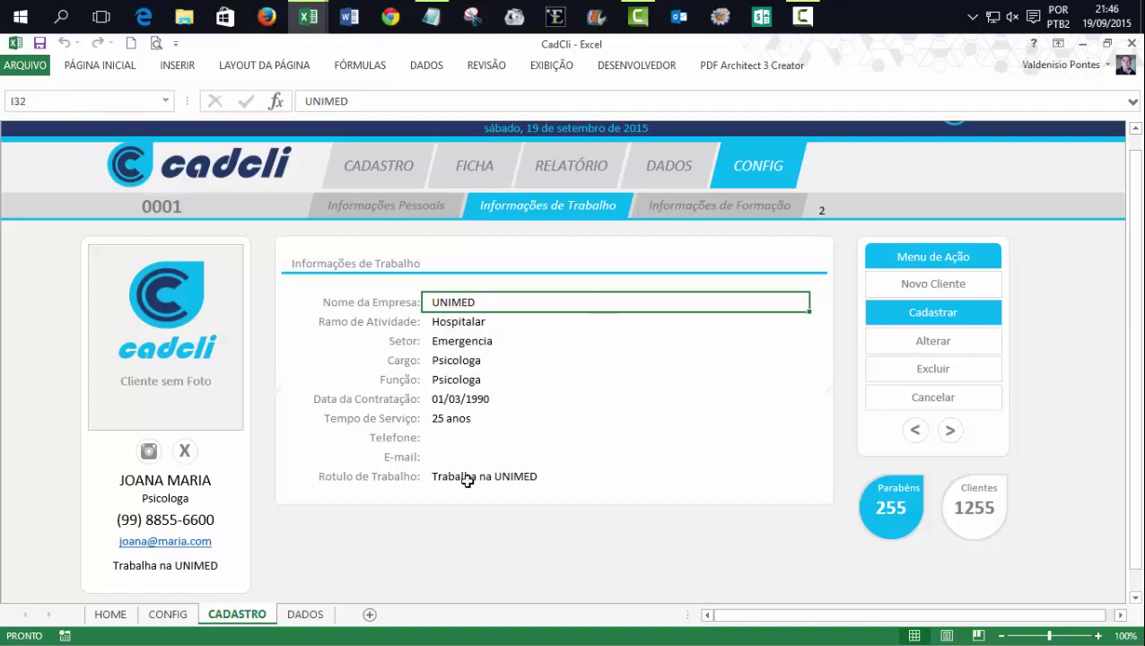
{"action": "left_click", "coordinate": [52, 99]}
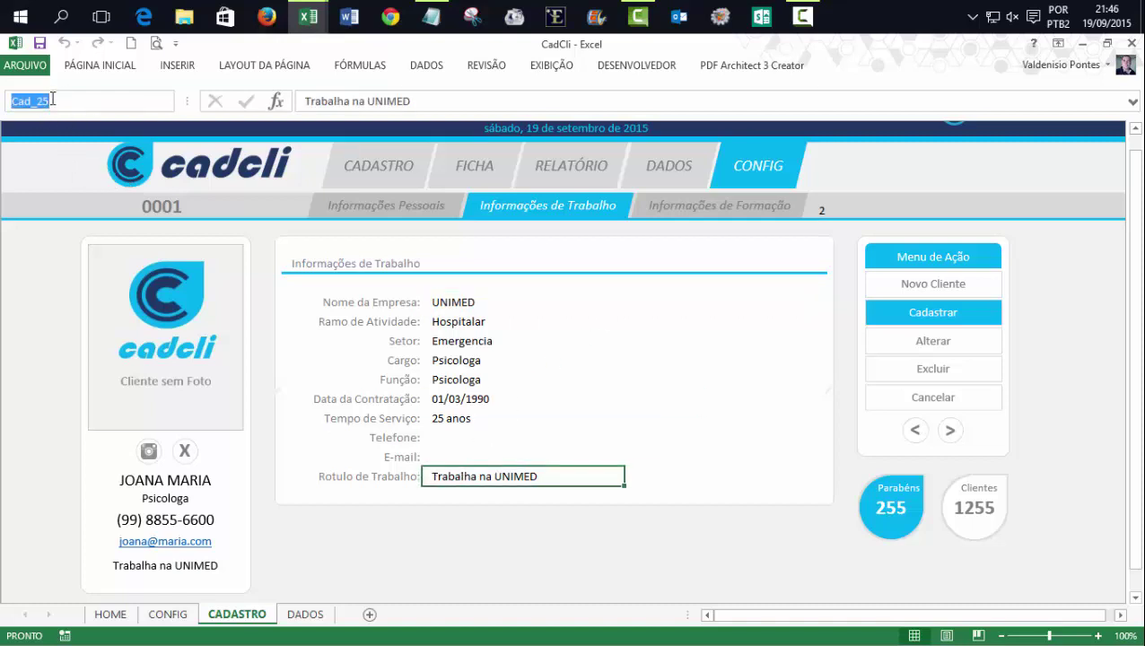
{"action": "left_click", "coordinate": [446, 305]}
{"action": "left_click", "coordinate": [446, 476]}
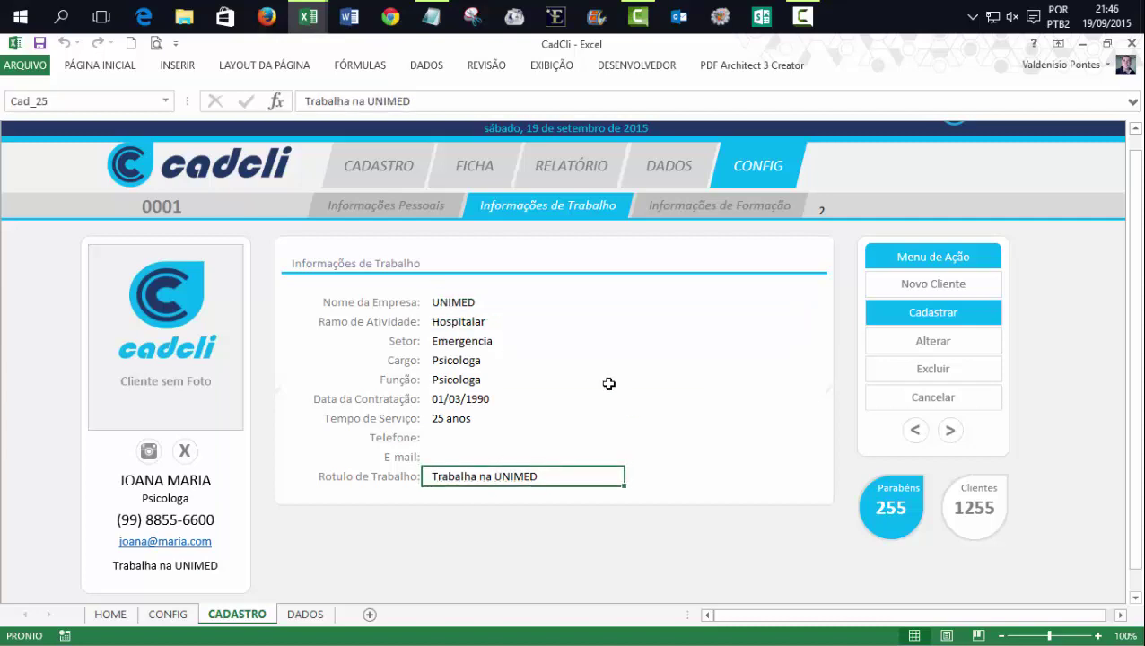
{"action": "mouse_move", "coordinate": [316, 16]}
{"action": "left_click", "coordinate": [395, 99]}
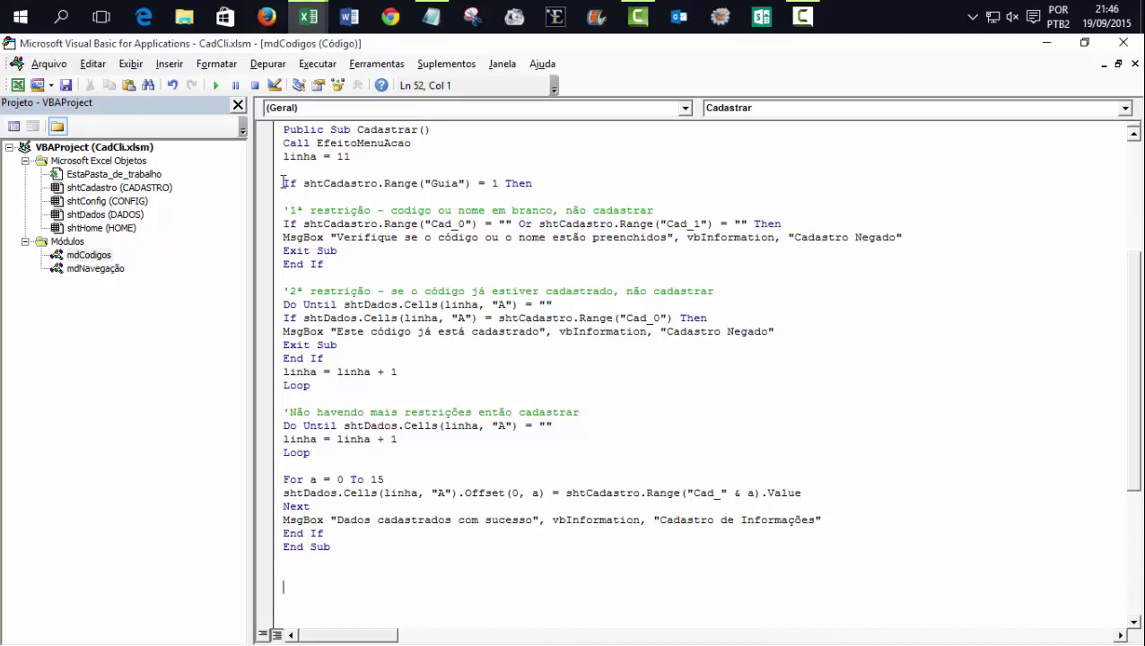
Step: Open blank lines above the final End If and type a comment for the work-information tab
{"action": "left_click_drag", "start_coordinate": [283, 183], "coordinate": [571, 181]}
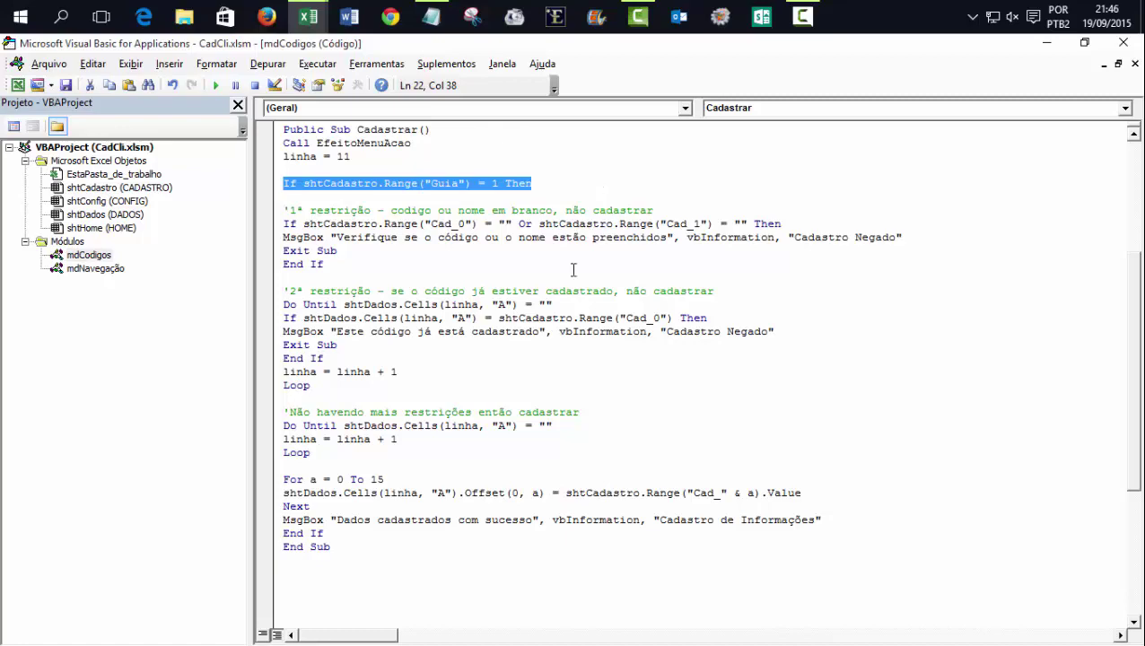
{"action": "left_click", "coordinate": [597, 463]}
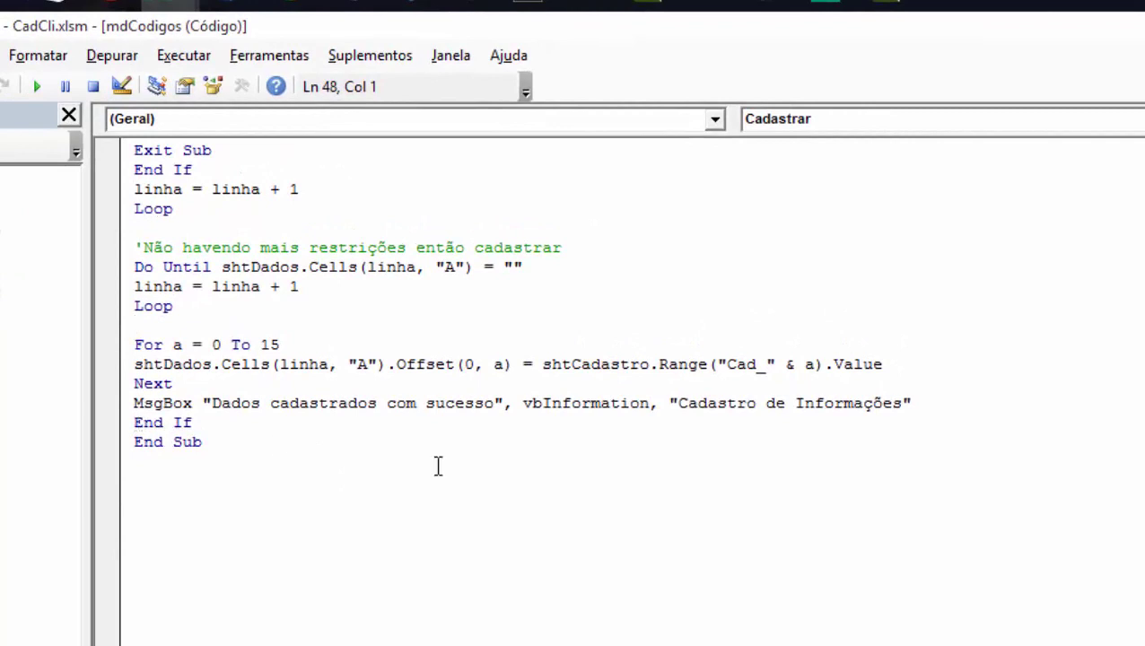
{"action": "key", "text": "Return"}
{"action": "key", "text": "Return"}
{"action": "key", "text": "Return"}
{"action": "key", "text": "Return"}
{"action": "key", "text": "Return"}
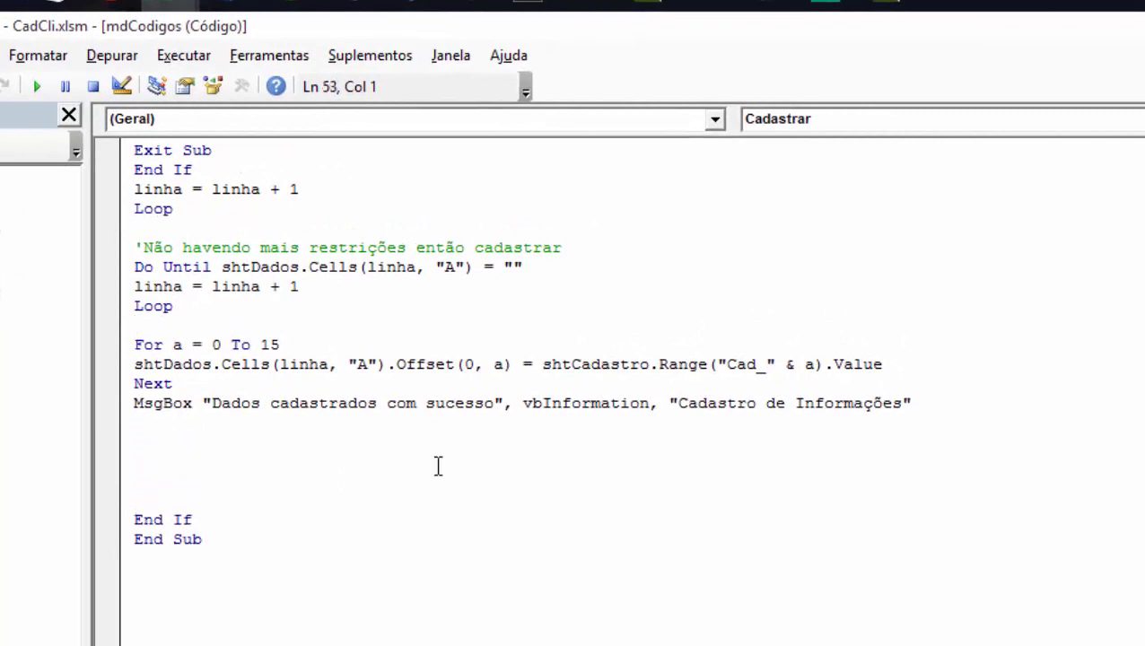
{"action": "key", "text": "Up"}
{"action": "key", "text": "Up"}
{"action": "type", "text": "adas"}
{"action": "type", "text": "trar"}
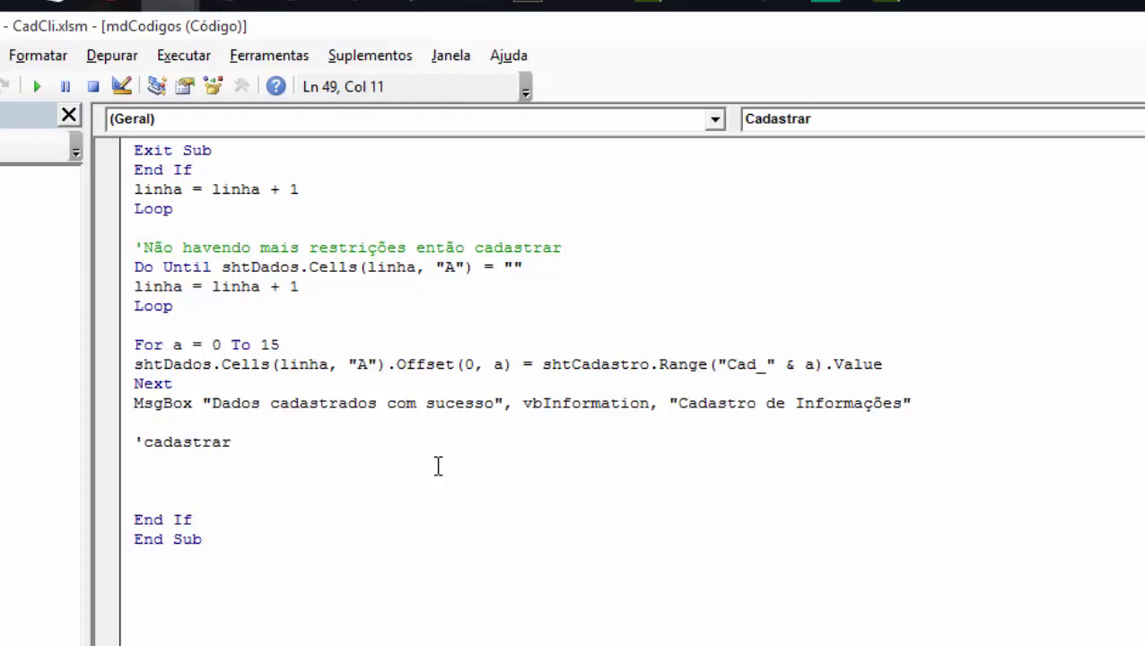
{"action": "type", "text": " guia de"}
{"action": "type", "text": "uia d"}
{"action": "type", "text": "informaç"}
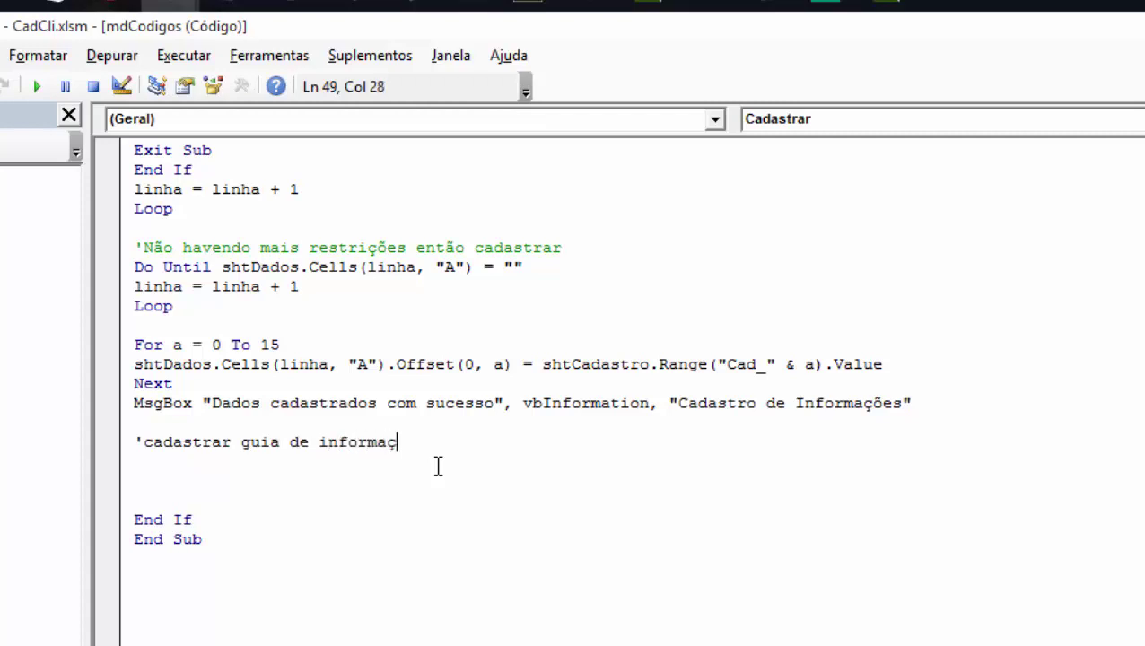
{"action": "type", "text": "ões de"}
{"action": "type", "text": " tr"}
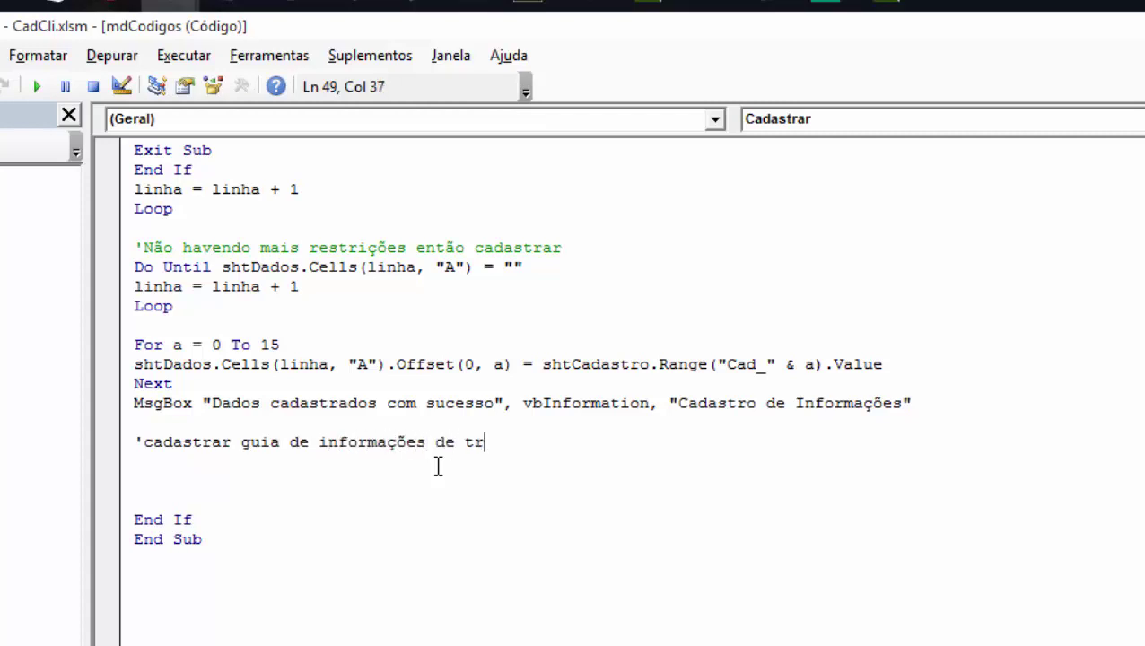
{"action": "type", "text": "abalho"}
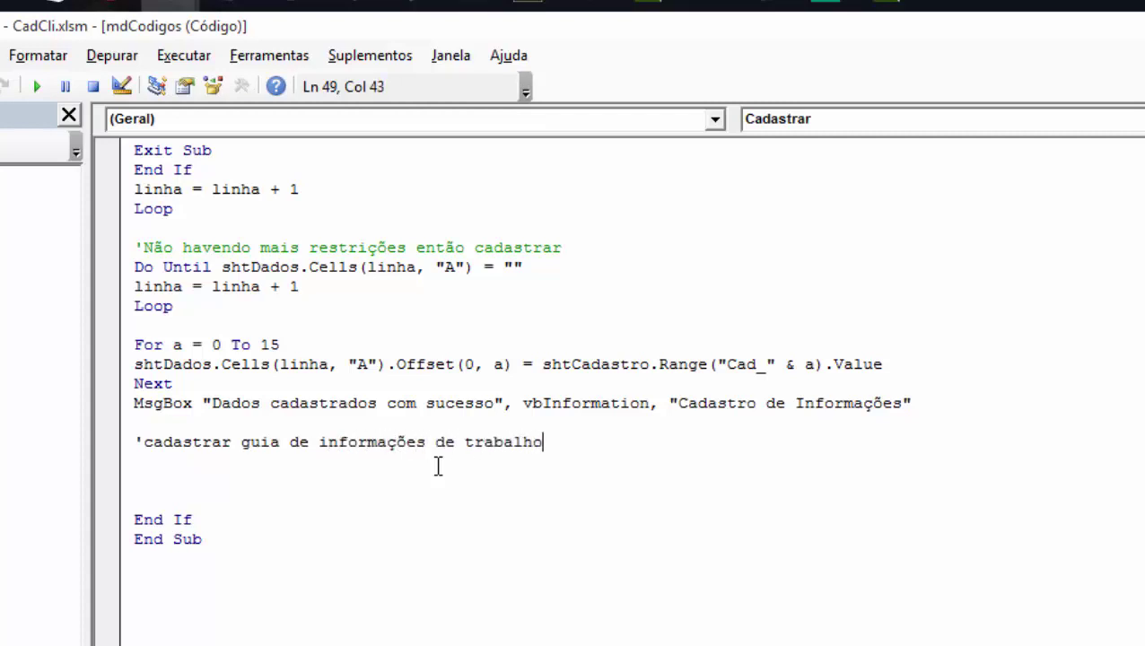
{"action": "key", "text": "Return"}
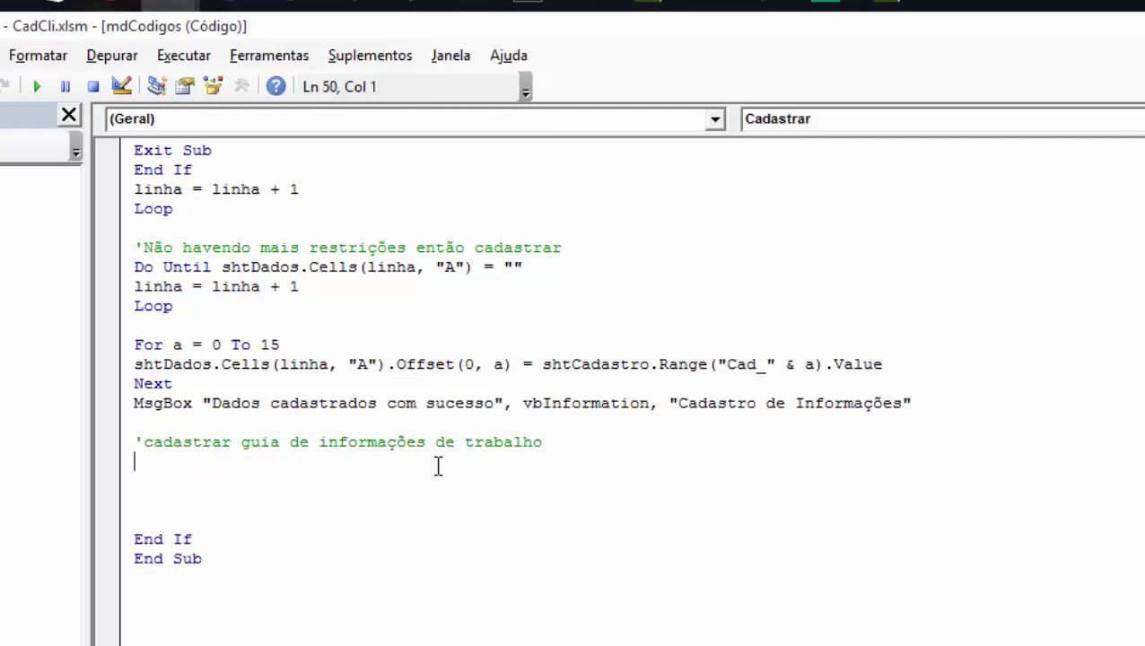
Step: Add the line 'ElseIf shtCadastro.Range("Guia") = 1 Then' beneath the comment
{"action": "type", "text": "If shtCadastro.Range(\"Guia\") = 1 Then"}
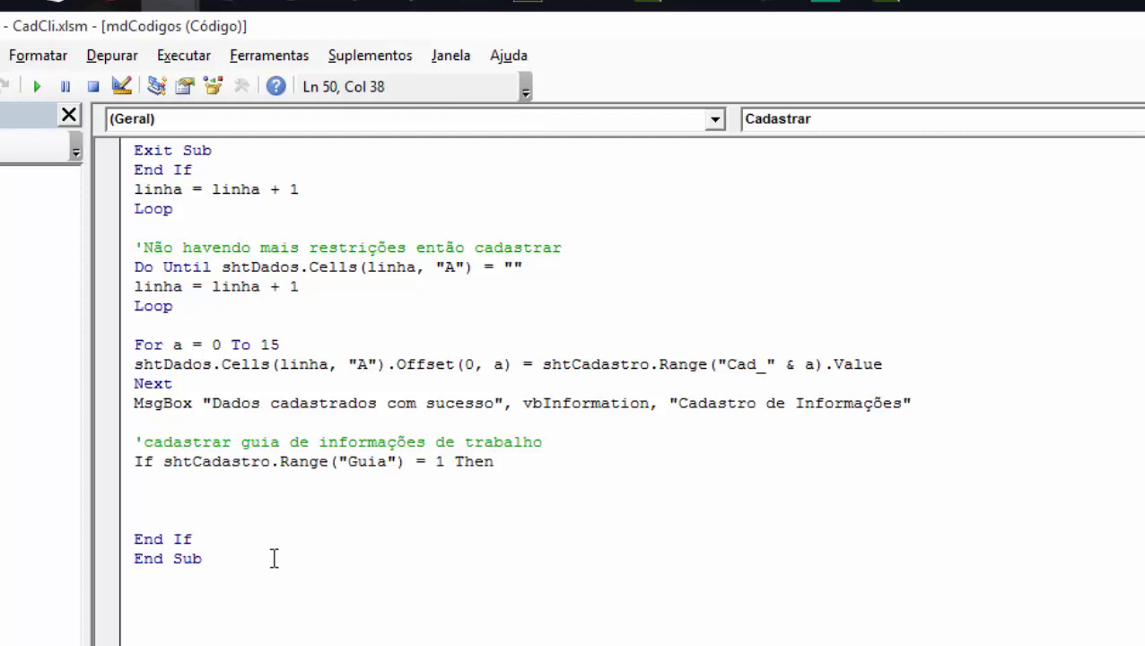
{"action": "left_click", "coordinate": [139, 461]}
{"action": "type", "text": "else"}
{"action": "left_click", "coordinate": [609, 563]}
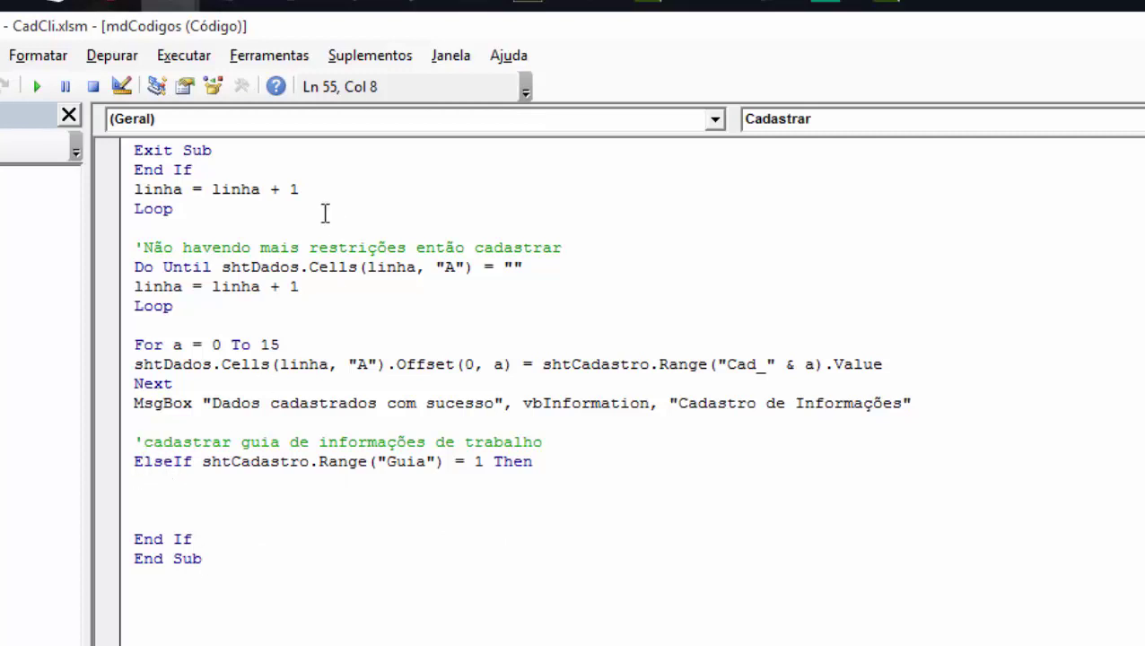
Step: Change the ElseIf test to shtCadastro.Range("Guia") = 2, with a blank line beneath it
{"action": "scroll", "coordinate": [962, 434], "scroll_direction": "up", "scroll_amount": 1}
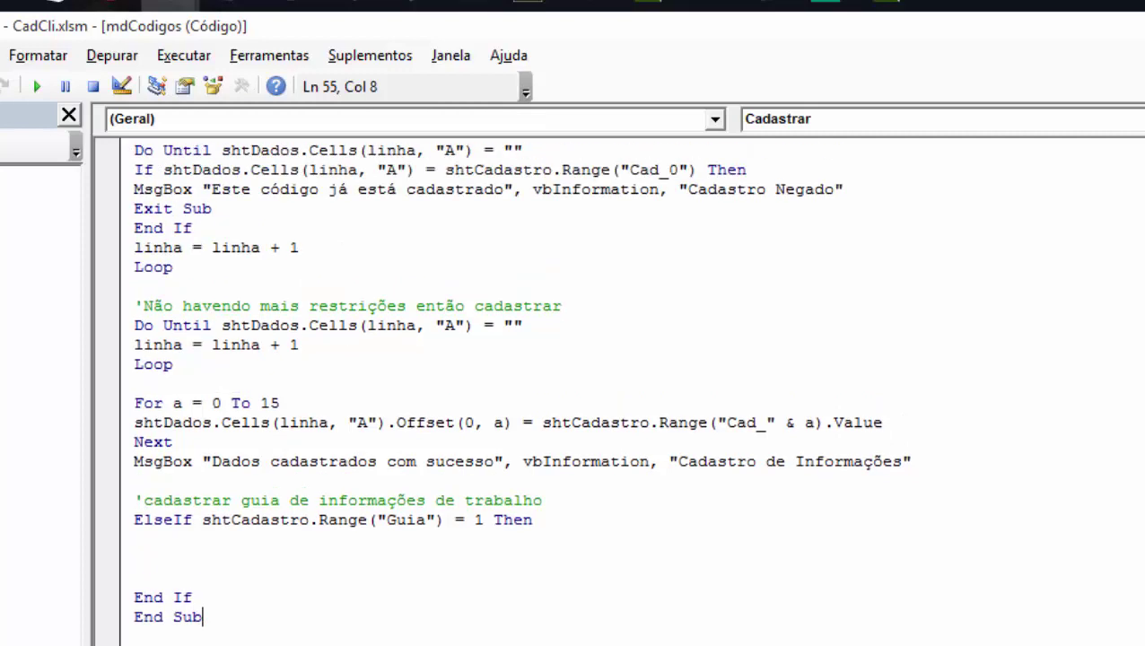
{"action": "left_click", "coordinate": [485, 522]}
{"action": "left_click", "coordinate": [309, 551]}
{"action": "left_click", "coordinate": [195, 539]}
Step: Select the duplicate-code Do Until…Loop block in Cadastrar for reuse
{"action": "scroll", "coordinate": [574, 386], "scroll_direction": "up", "scroll_amount": 3}
{"action": "scroll", "coordinate": [574, 386], "scroll_direction": "up", "scroll_amount": 1}
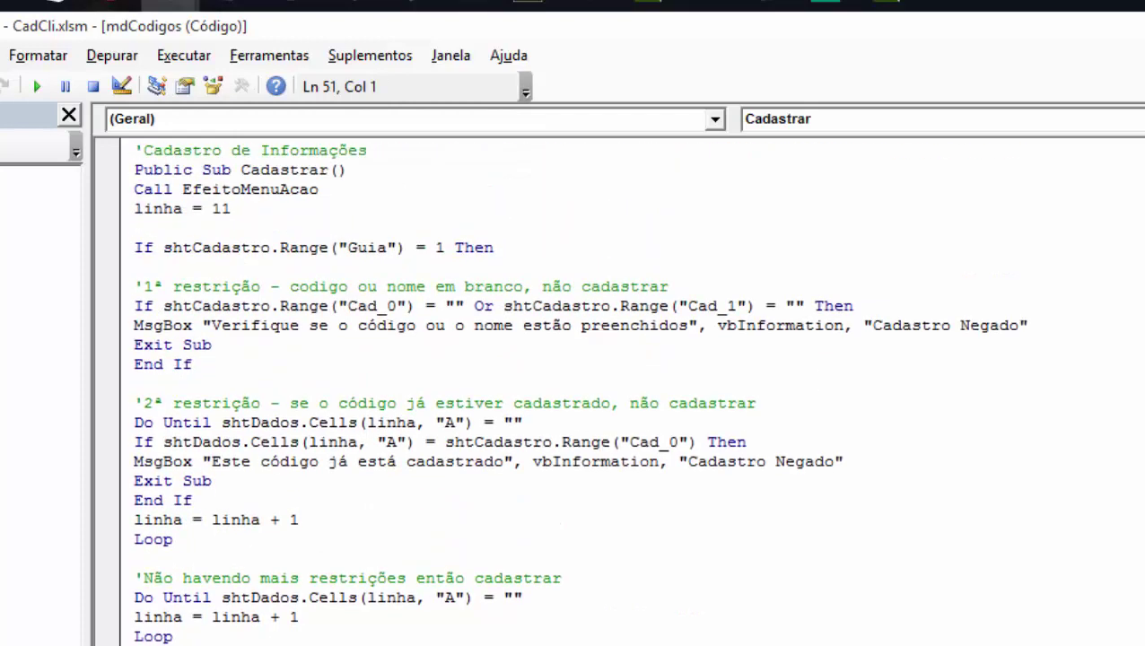
{"action": "scroll", "coordinate": [574, 386], "scroll_direction": "up", "scroll_amount": 1}
{"action": "scroll", "coordinate": [574, 386], "scroll_direction": "up", "scroll_amount": 1}
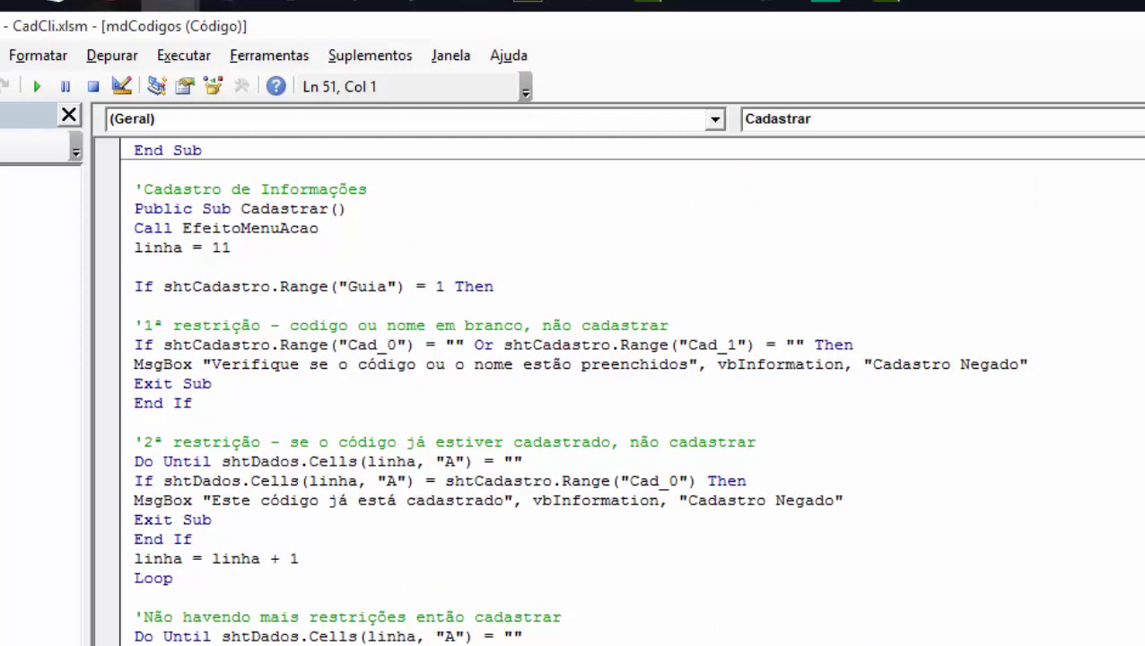
{"action": "scroll", "coordinate": [574, 386], "scroll_direction": "up", "scroll_amount": 1}
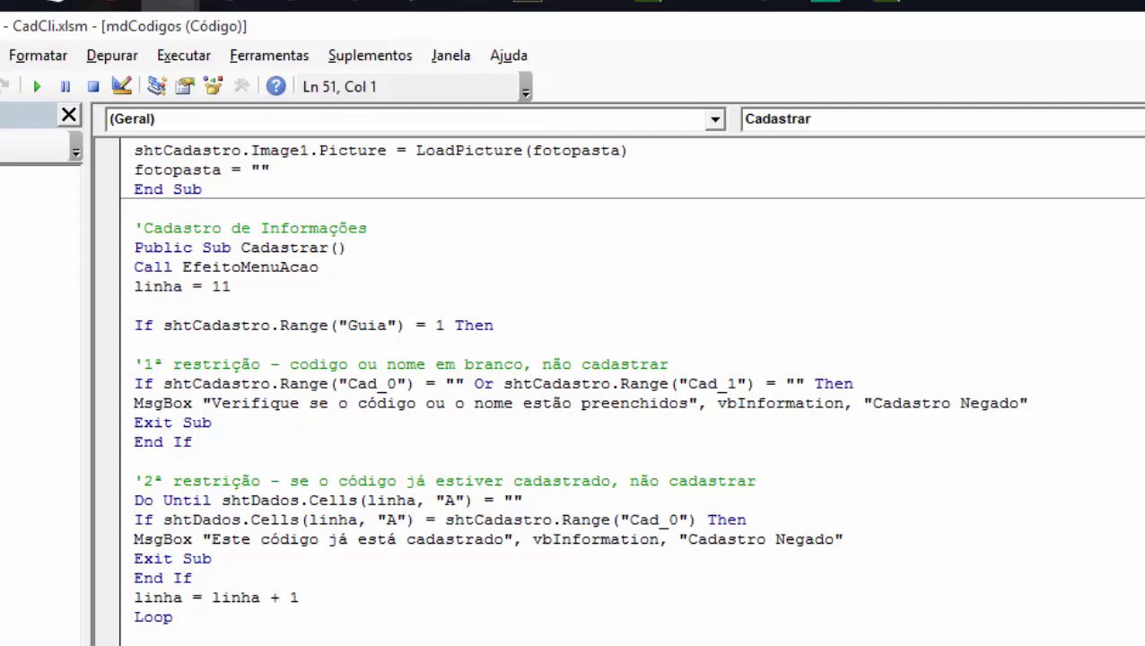
{"action": "scroll", "coordinate": [627, 394], "scroll_direction": "down", "scroll_amount": 2}
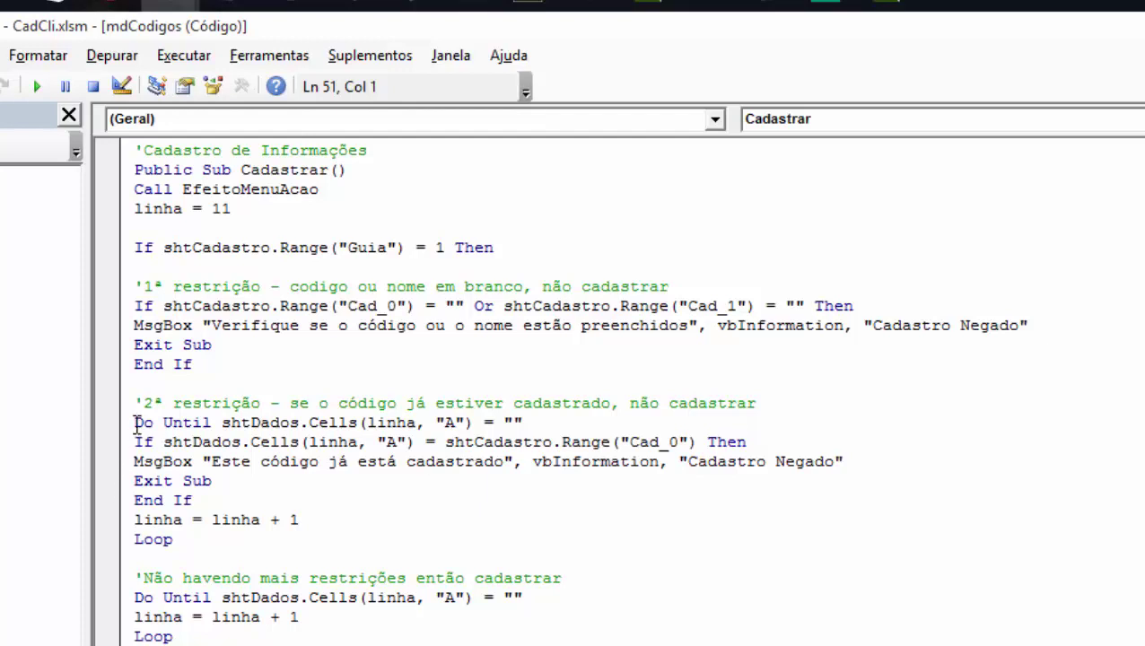
{"action": "mouse_move", "coordinate": [134, 422]}
{"action": "left_mouse_down"}
{"action": "mouse_move", "coordinate": [589, 443]}
{"action": "mouse_move", "coordinate": [605, 530]}
{"action": "left_mouse_up"}
{"action": "key", "text": "ctrl+c"}
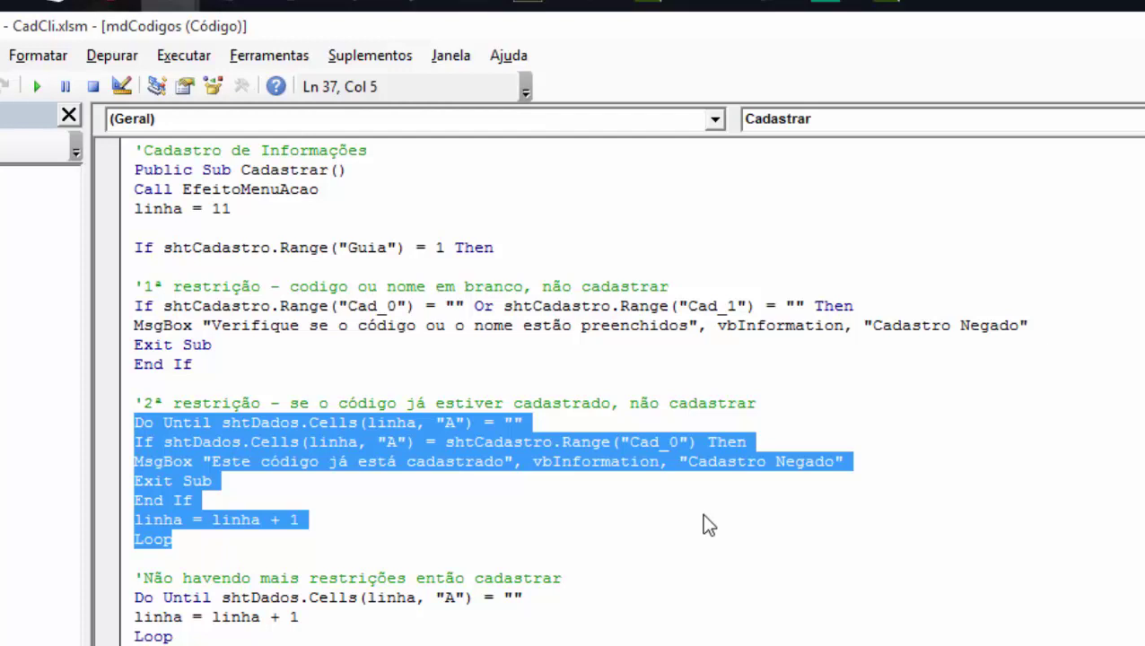
{"action": "scroll", "coordinate": [254, 482], "scroll_direction": "down", "scroll_amount": 1}
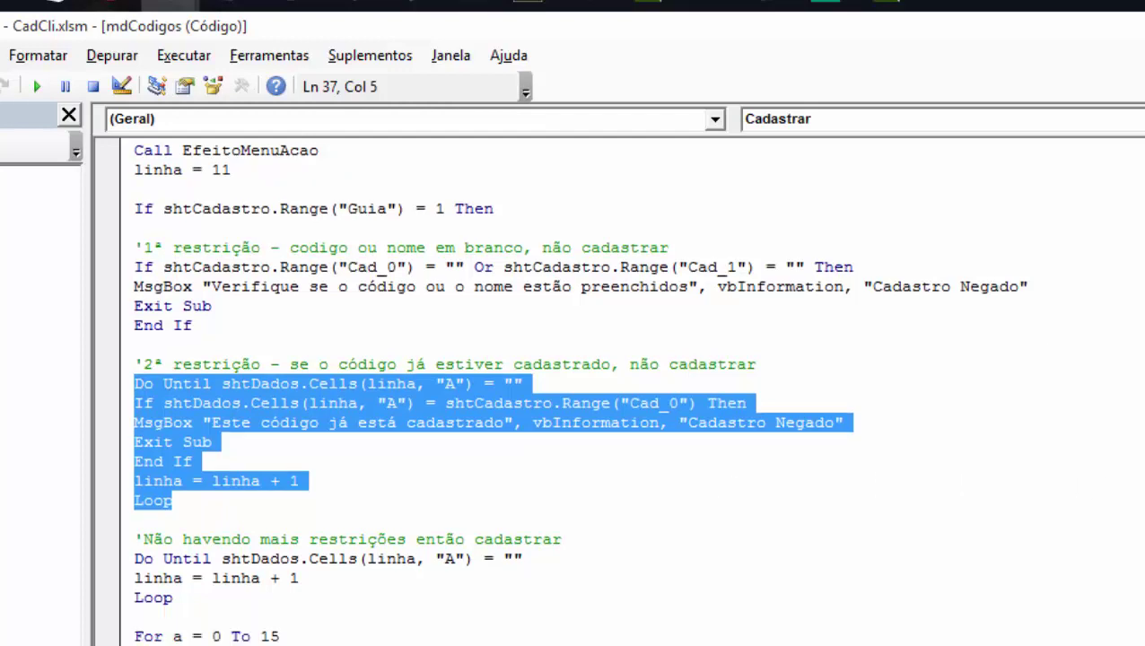
{"action": "scroll", "coordinate": [254, 482], "scroll_direction": "down", "scroll_amount": 4}
{"action": "scroll", "coordinate": [254, 482], "scroll_direction": "down", "scroll_amount": 1}
Step: Paste the duplicate-code check loop into the new work-information branch under ElseIf
{"action": "left_click", "coordinate": [254, 482]}
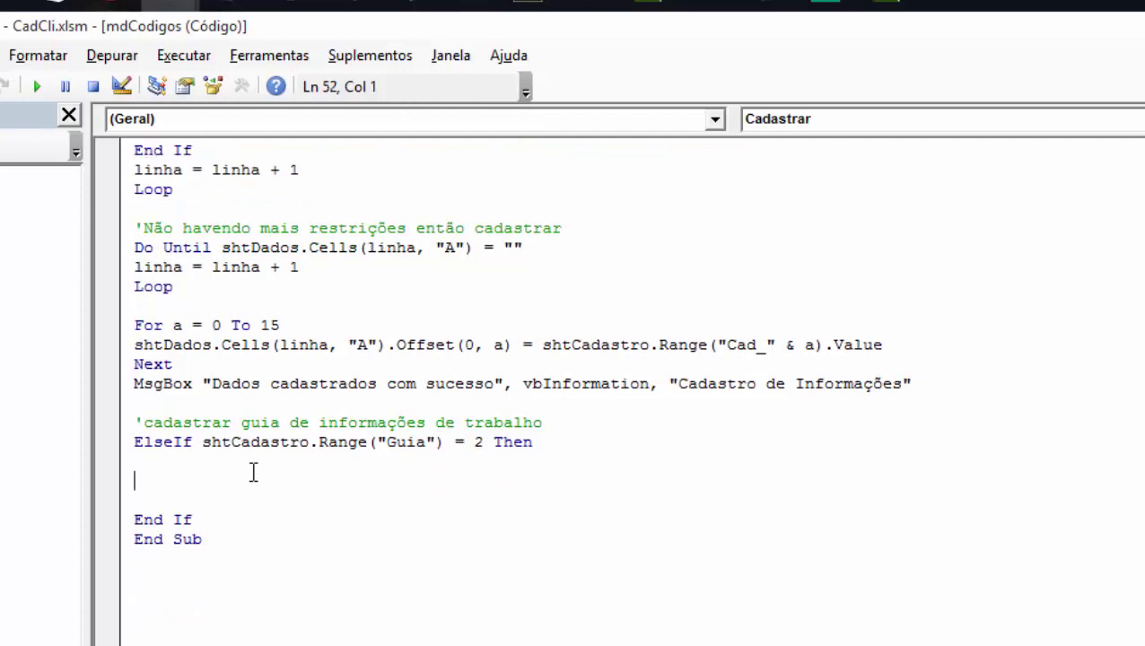
{"action": "key", "text": "Return"}
{"action": "key", "text": "Return"}
{"action": "key", "text": "Return"}
{"action": "key", "text": "Up"}
{"action": "key", "text": "Up"}
{"action": "key", "text": "Up"}
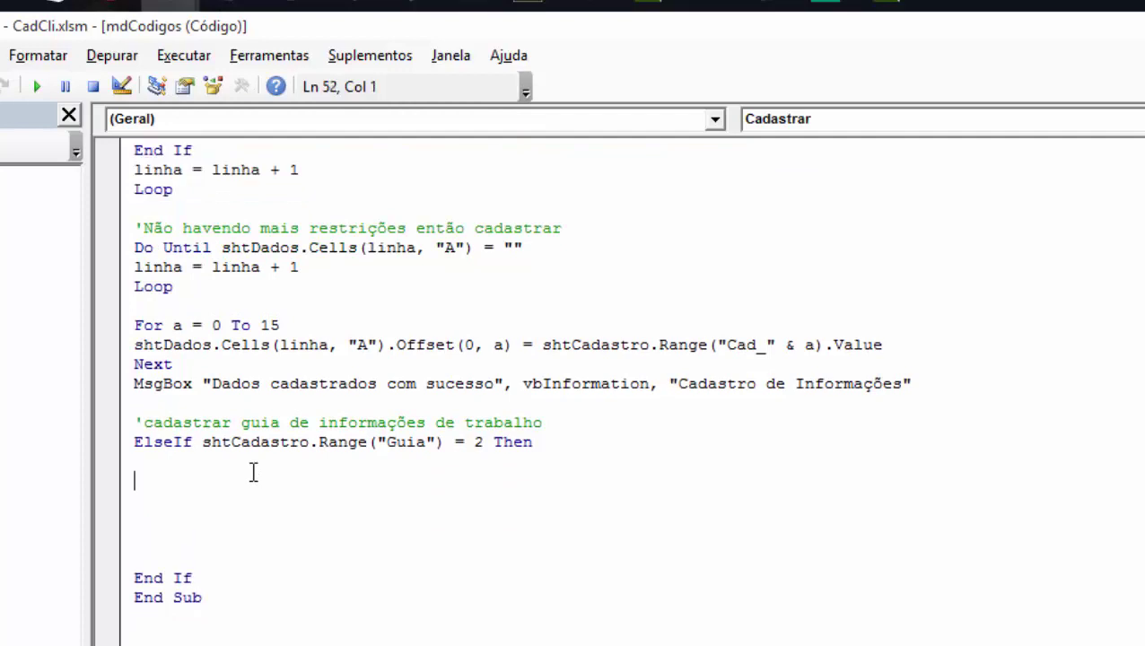
{"action": "key", "text": "Up"}
{"action": "key", "text": "ctrl+v"}
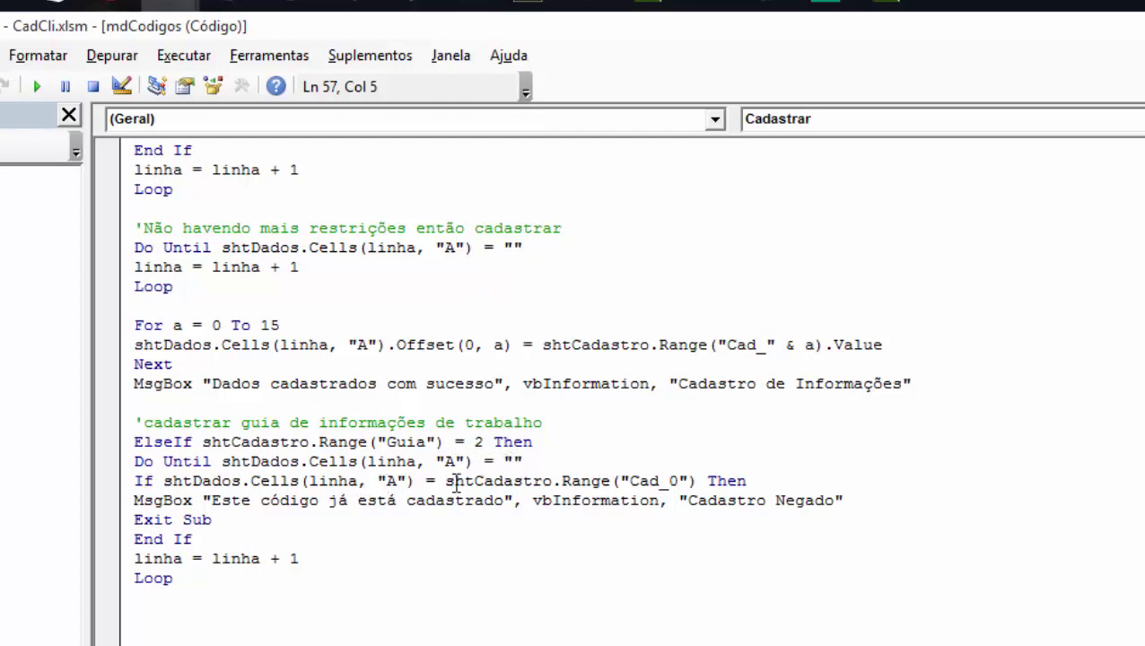
Step: Delete the old 'already registered' message line, leaving a blank line above Exit Sub
{"action": "left_click", "coordinate": [135, 500]}
{"action": "key", "text": "Return"}
{"action": "key", "text": "Return"}
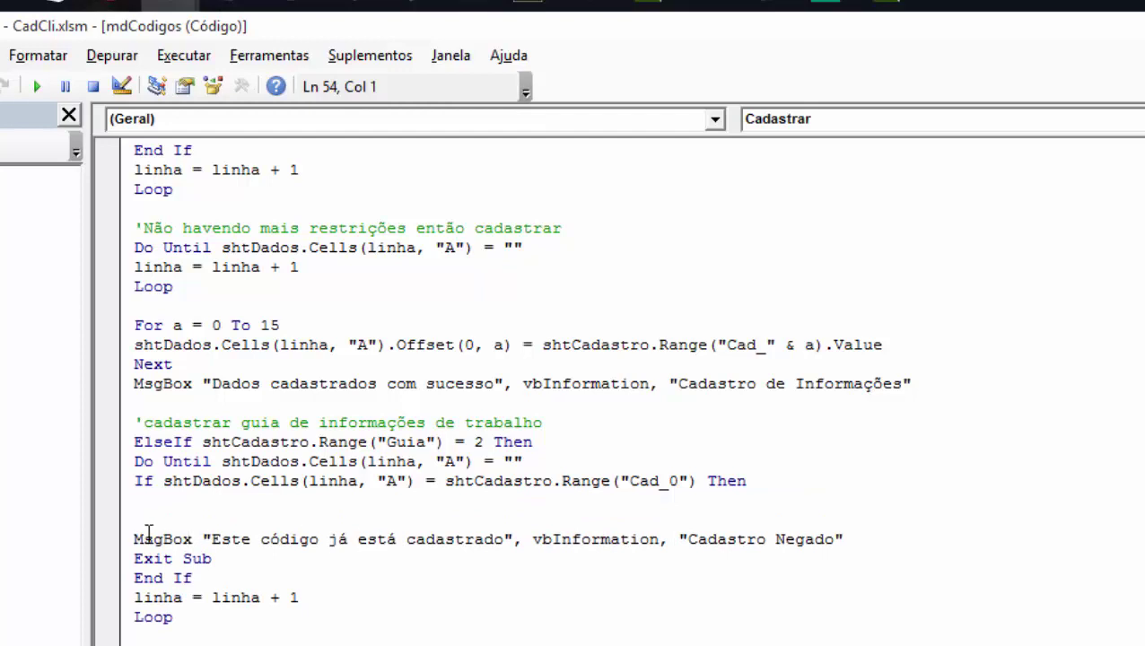
{"action": "left_click", "coordinate": [122, 540]}
{"action": "key", "text": "Delete"}
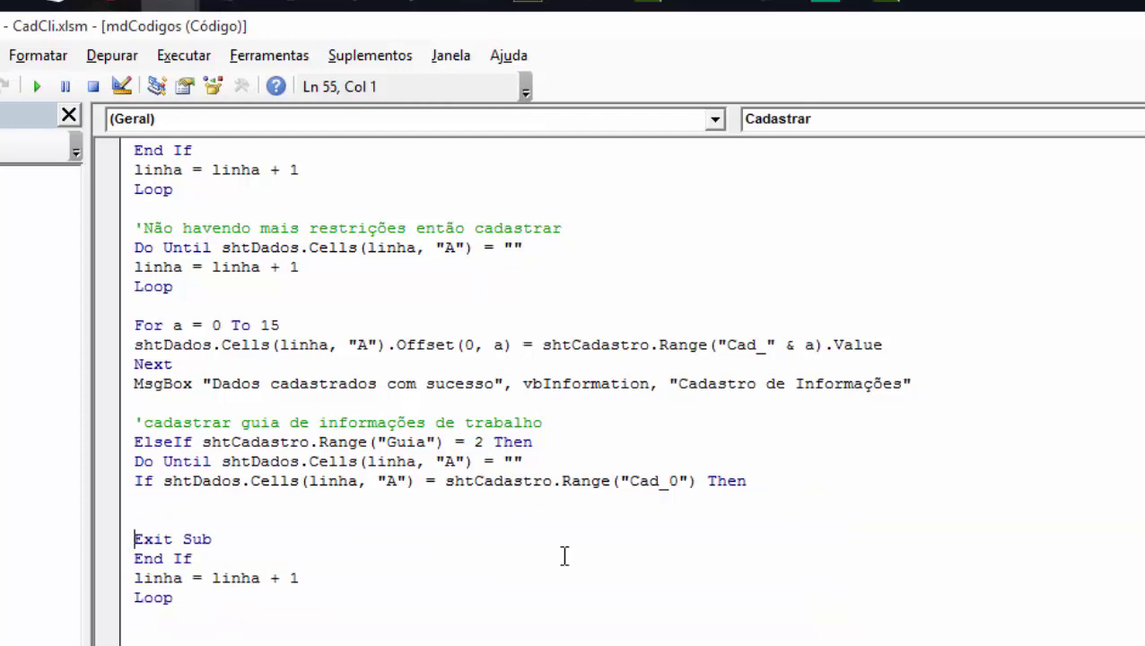
{"action": "key", "text": "Return"}
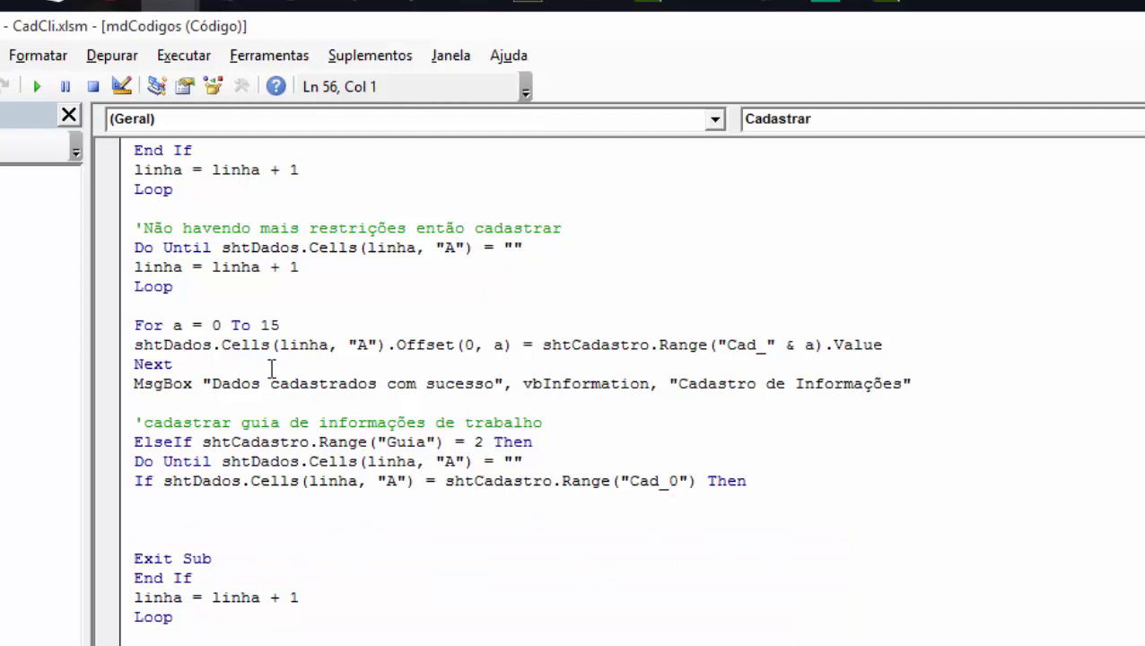
Step: Put the save loop and success message in the If branch as For a = 16 To 25
{"action": "mouse_move", "coordinate": [135, 326]}
{"action": "left_mouse_down"}
{"action": "mouse_move", "coordinate": [671, 380]}
{"action": "mouse_move", "coordinate": [949, 388]}
{"action": "left_mouse_up"}
{"action": "key", "text": "ctrl+c"}
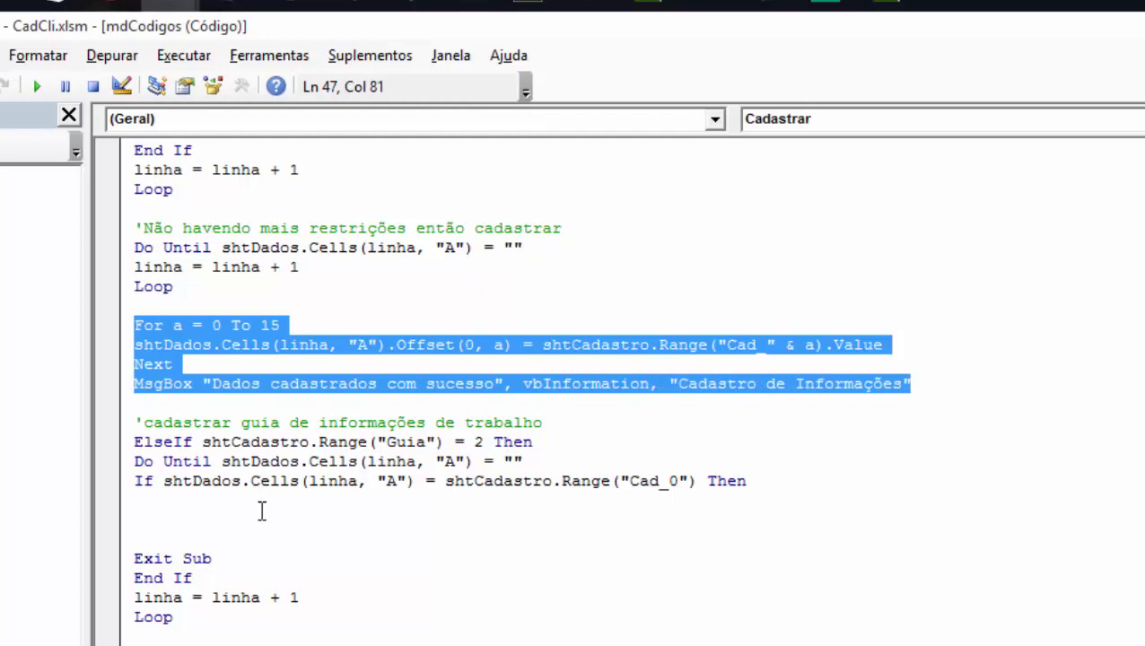
{"action": "left_click", "coordinate": [210, 513]}
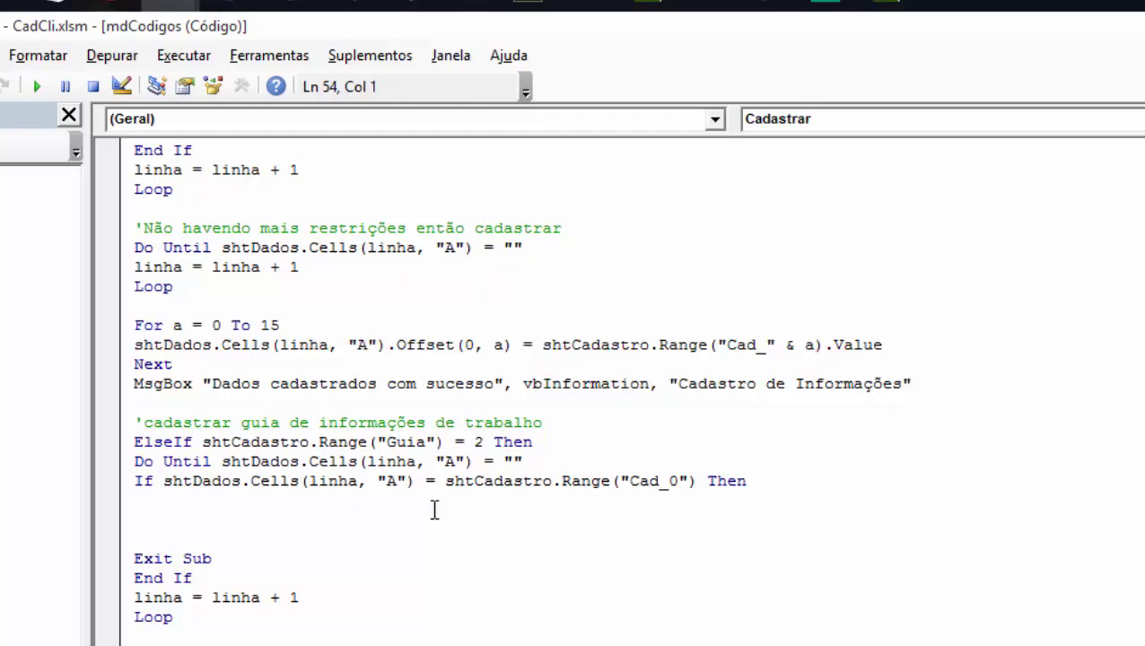
{"action": "key", "text": "ctrl+v"}
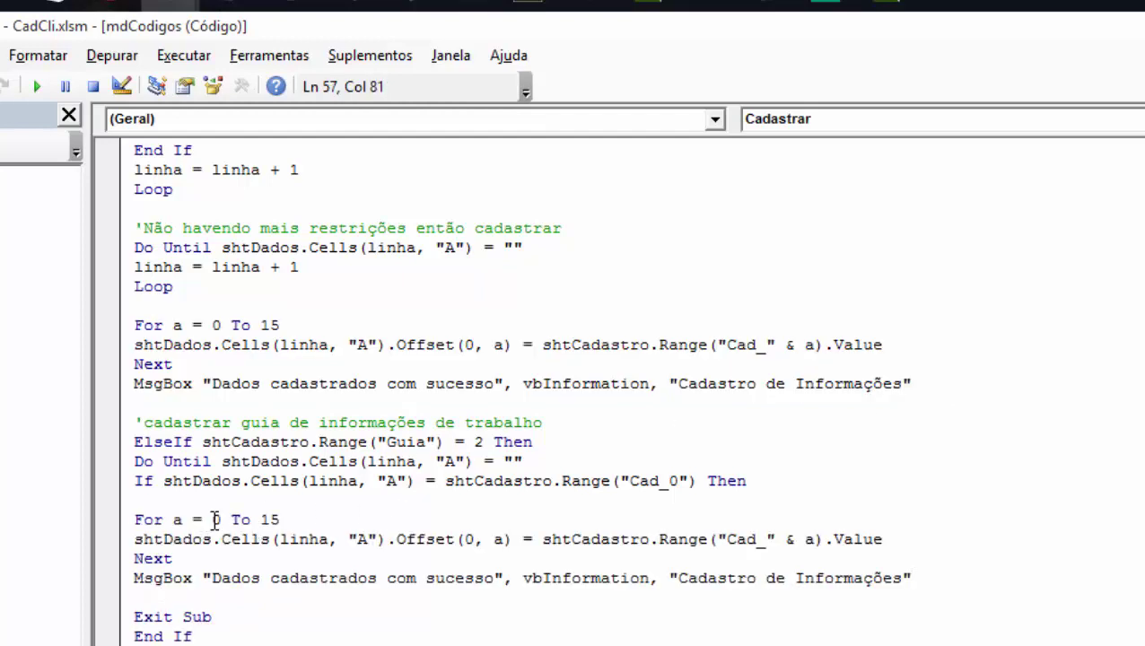
{"action": "double_click", "coordinate": [215, 519]}
{"action": "type", "text": "16"}
{"action": "left_click", "coordinate": [269, 519]}
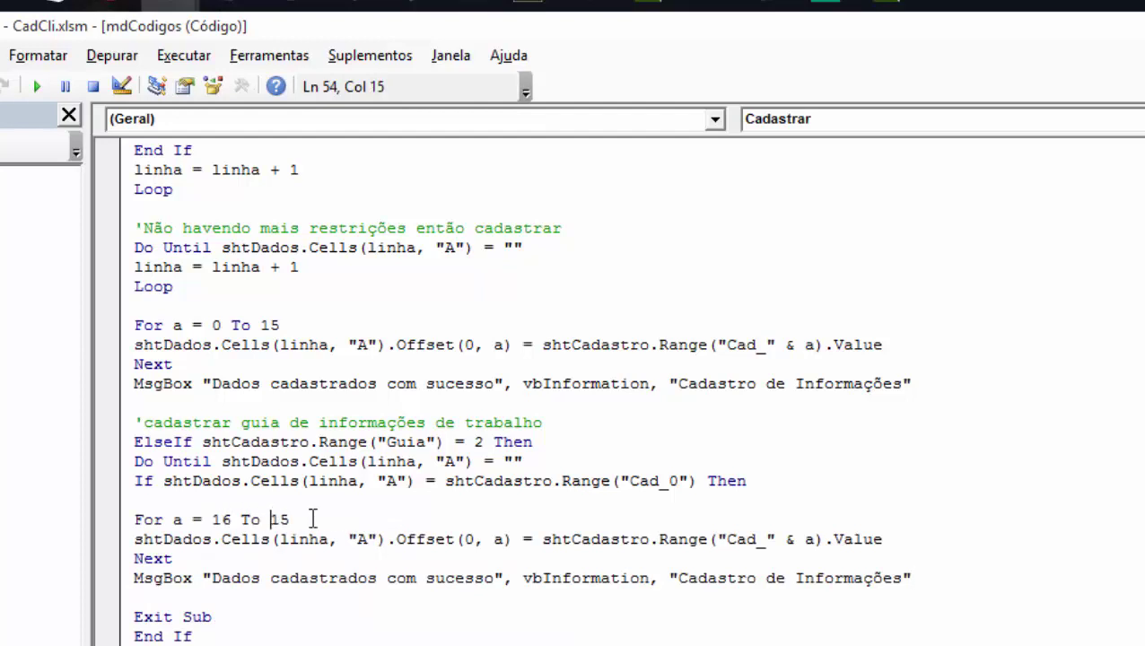
{"action": "key", "text": "Delete"}
{"action": "type", "text": "2"}
Step: Confirm in the CadCli form that the last work field is Cad_25
{"action": "left_click", "coordinate": [183, 7]}
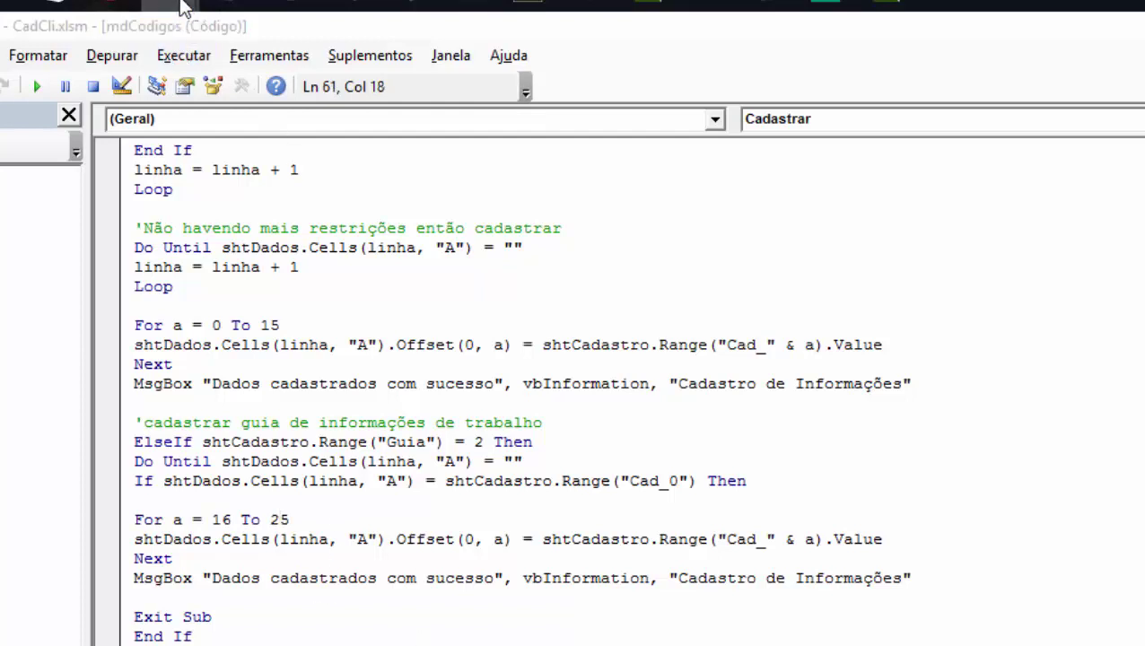
{"action": "left_click", "coordinate": [60, 133]}
{"action": "left_click", "coordinate": [379, 399]}
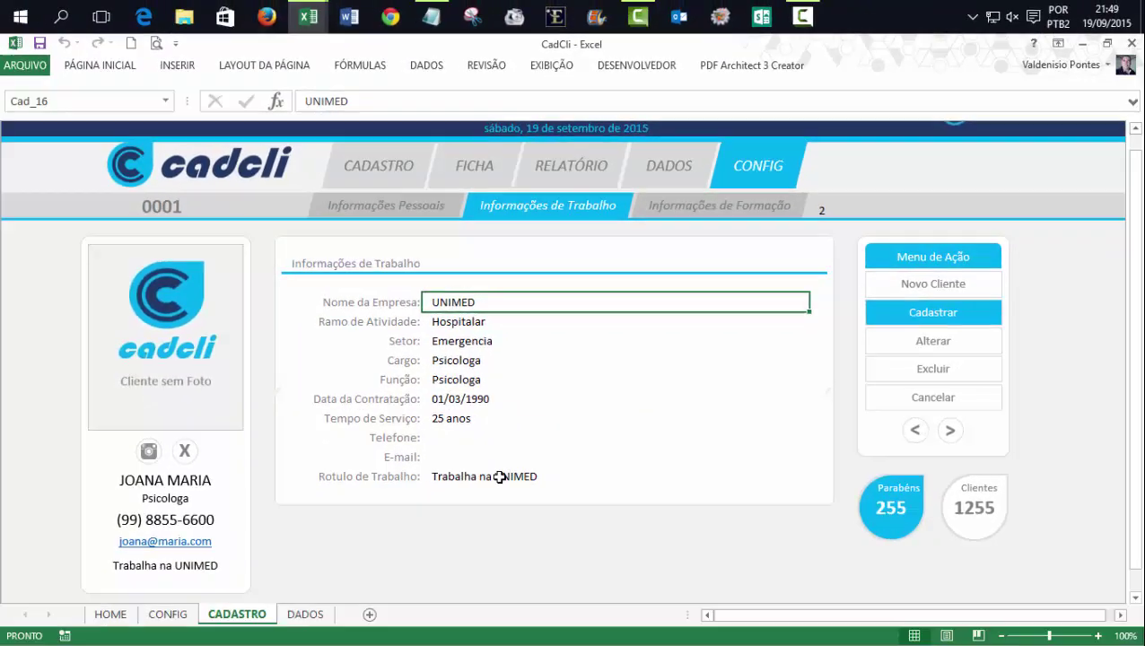
{"action": "left_click", "coordinate": [526, 476]}
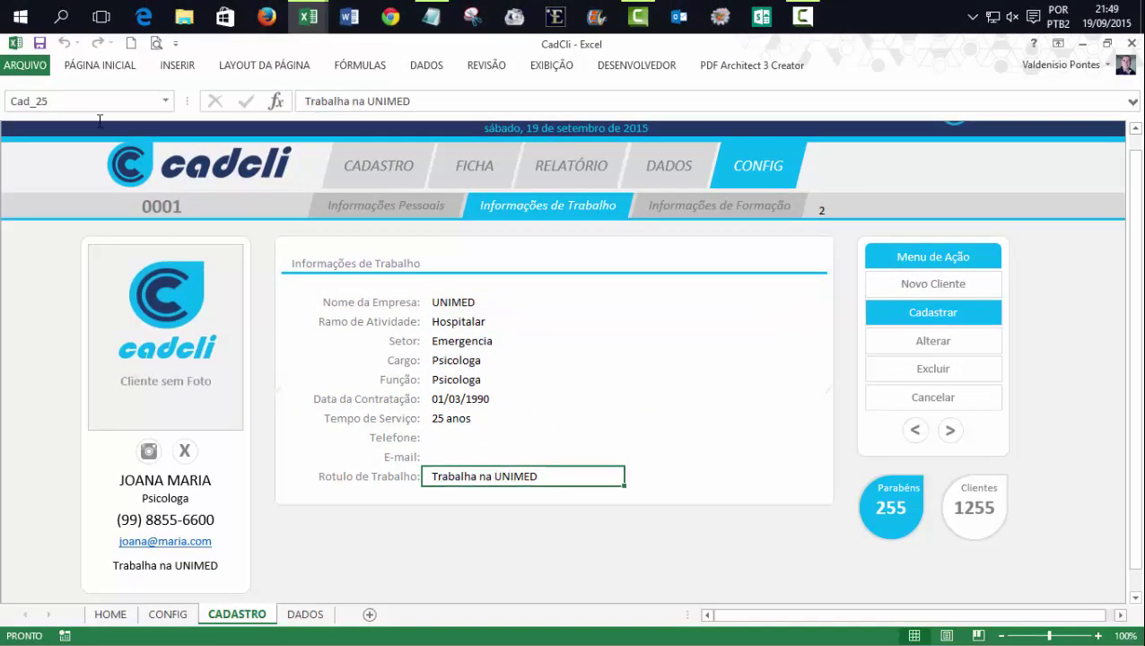
{"action": "left_click", "coordinate": [60, 98]}
{"action": "mouse_move", "coordinate": [308, 16]}
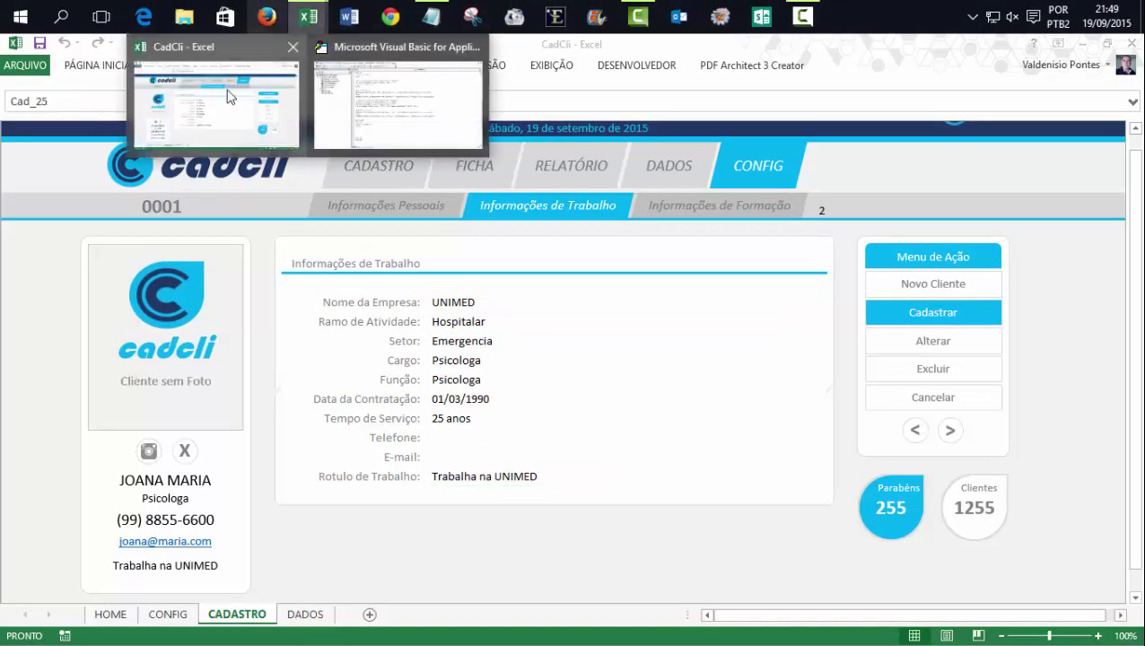
{"action": "left_click", "coordinate": [399, 94]}
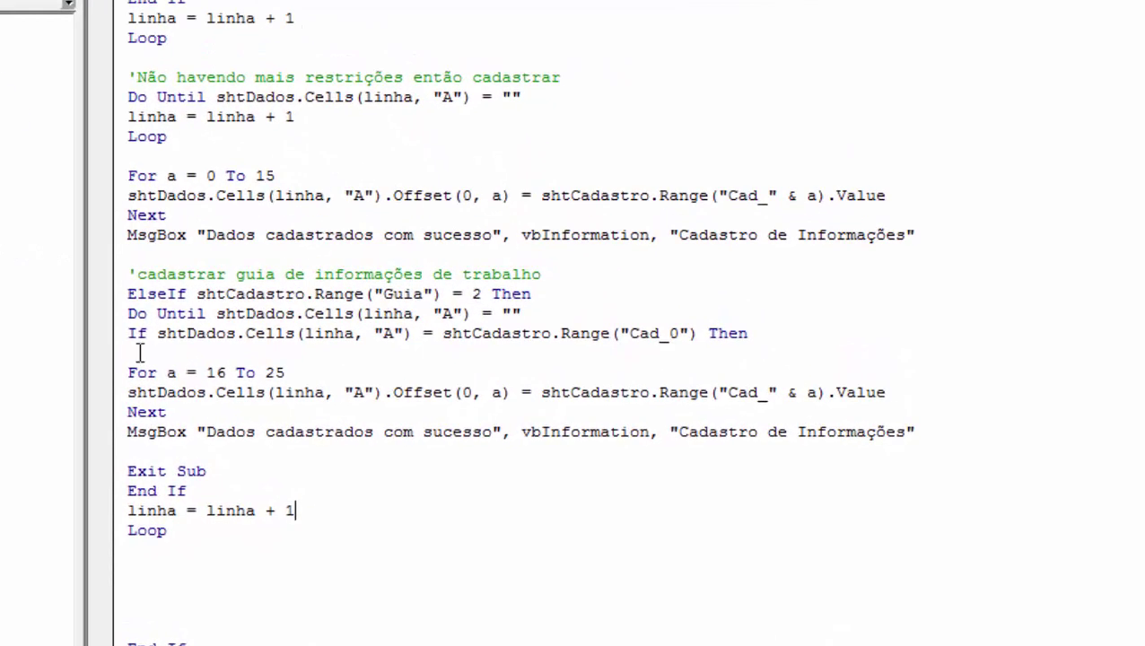
Step: Review the If block and add an Else line after its Exit Sub
{"action": "mouse_move", "coordinate": [130, 333]}
{"action": "left_mouse_down"}
{"action": "mouse_move", "coordinate": [766, 335]}
{"action": "mouse_move", "coordinate": [660, 477]}
{"action": "left_mouse_up"}
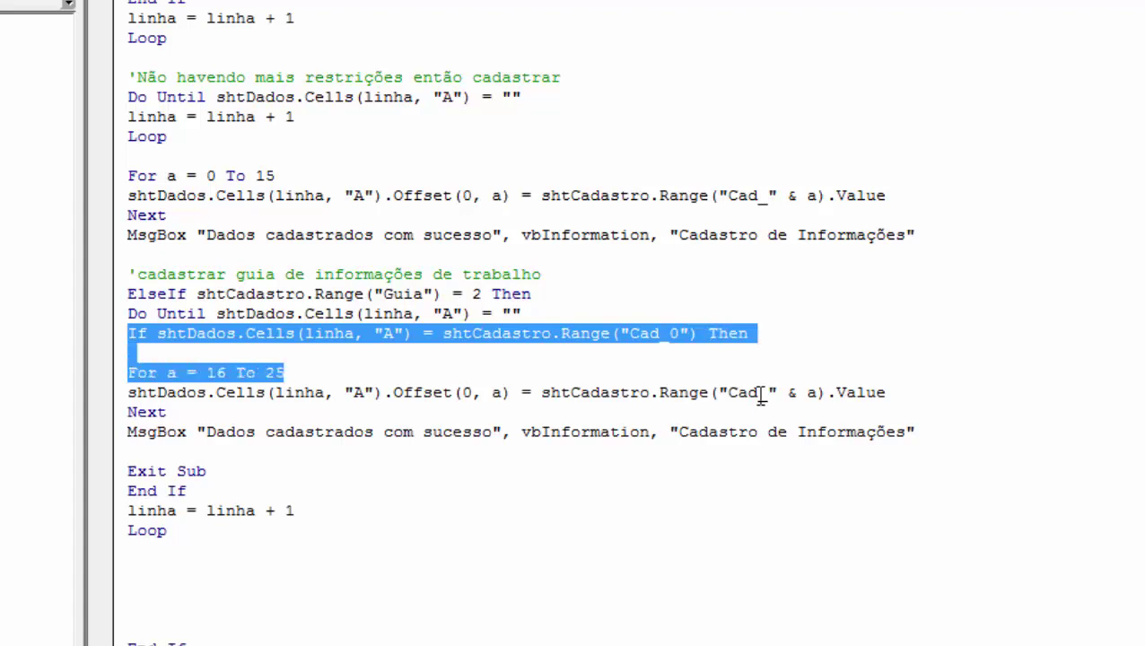
{"action": "left_click_drag", "start_coordinate": [212, 487], "coordinate": [148, 492]}
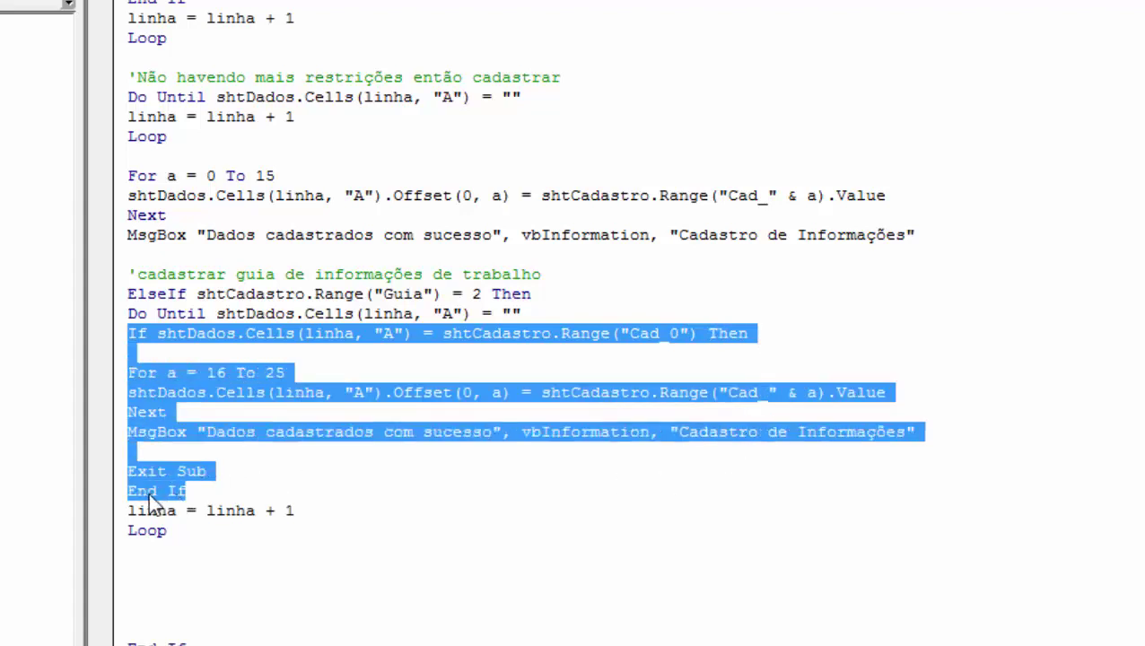
{"action": "left_click", "coordinate": [135, 491]}
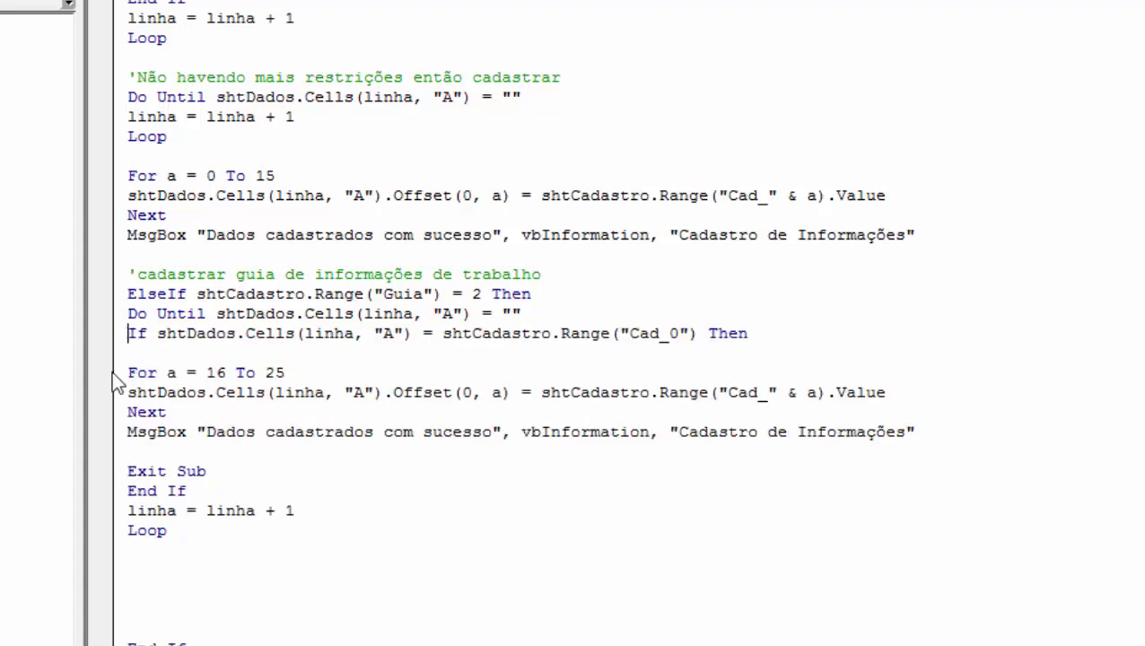
{"action": "left_click", "coordinate": [127, 491]}
{"action": "left_click", "coordinate": [220, 473]}
{"action": "key", "text": "Return"}
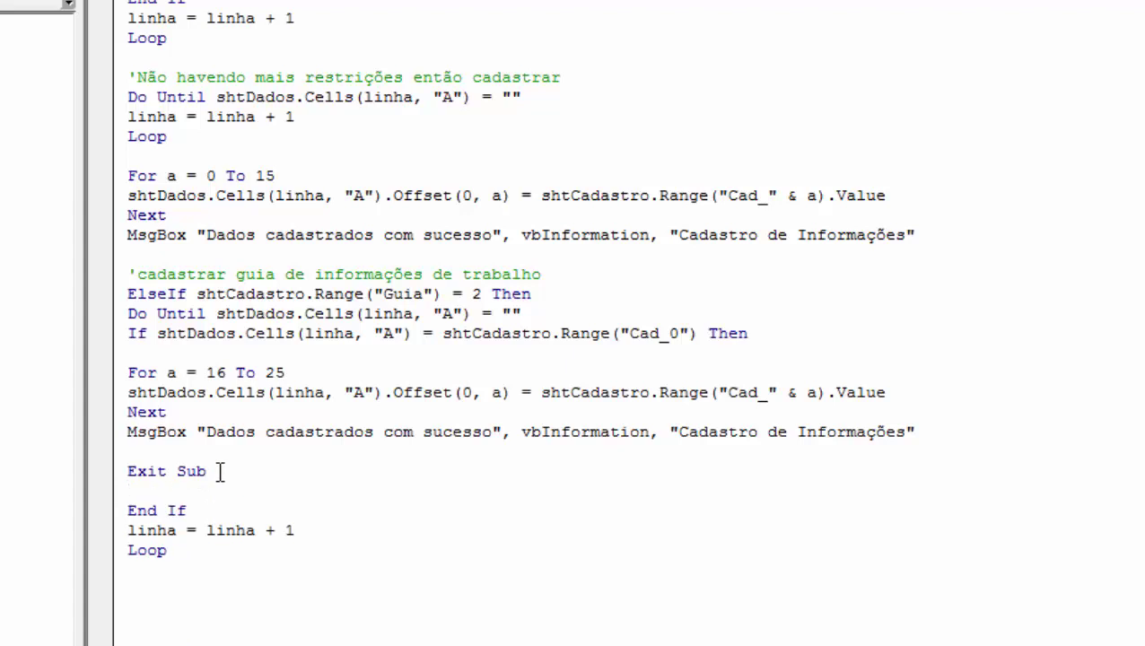
{"action": "type", "text": "else"}
{"action": "key", "text": "Return"}
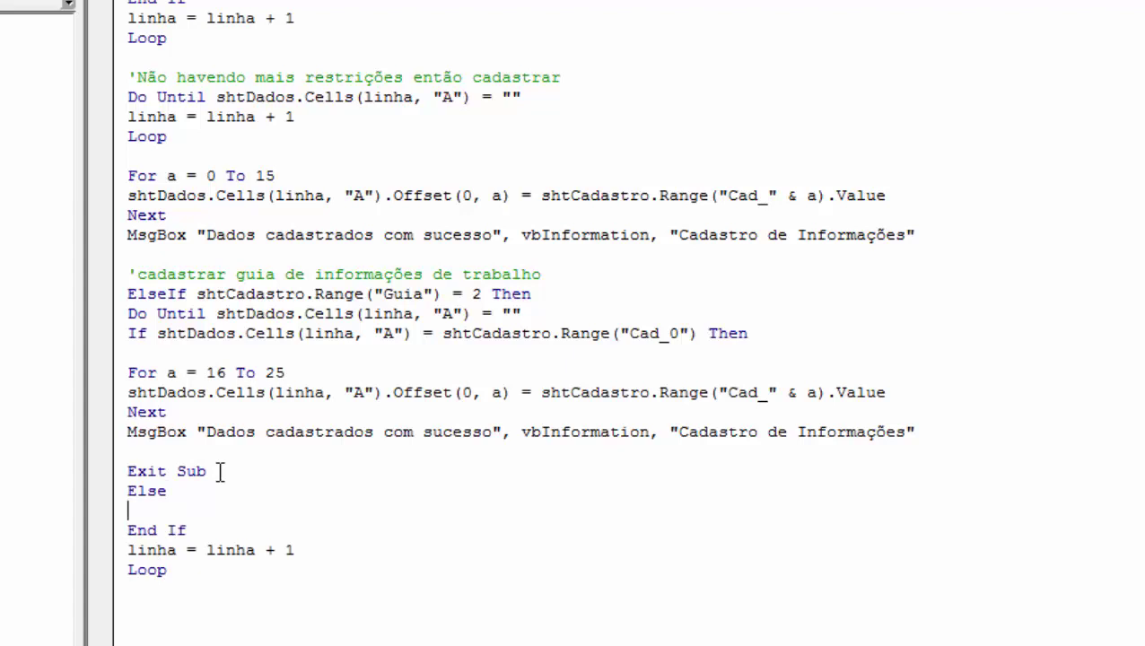
Step: Add MsgBox "Este cliente não está cadastrado ainda", vbInformation, "Cadastro Negado" under Else
{"action": "type", "text": "msg"}
{"action": "type", "text": "box \""}
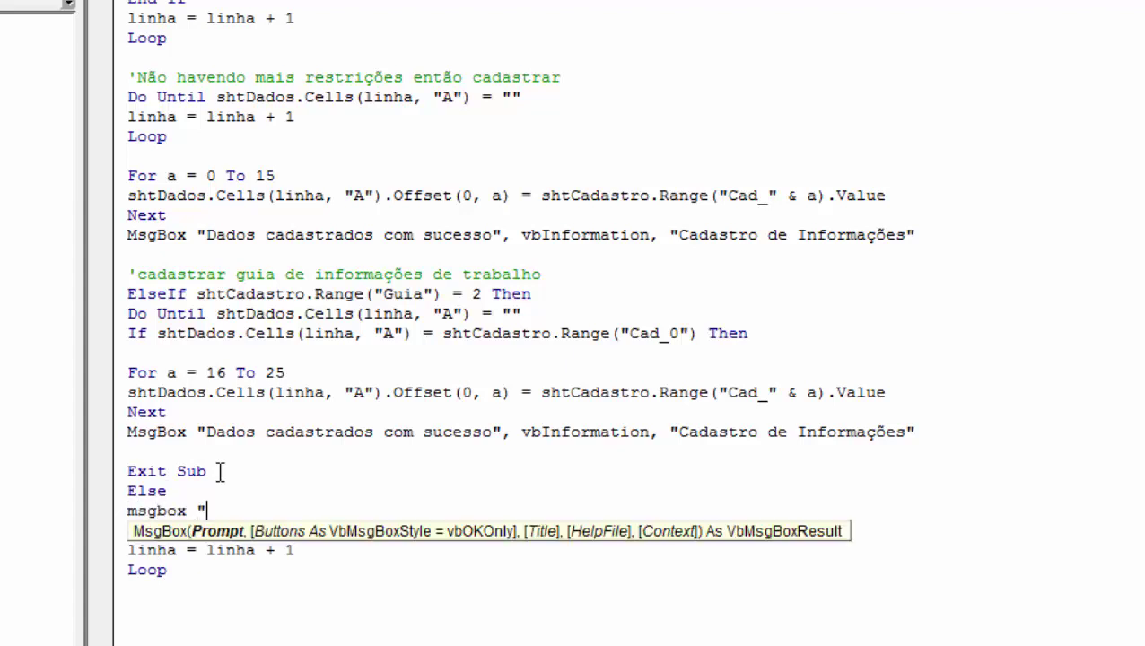
{"action": "type", "text": "Es"}
{"action": "type", "text": "te cód"}
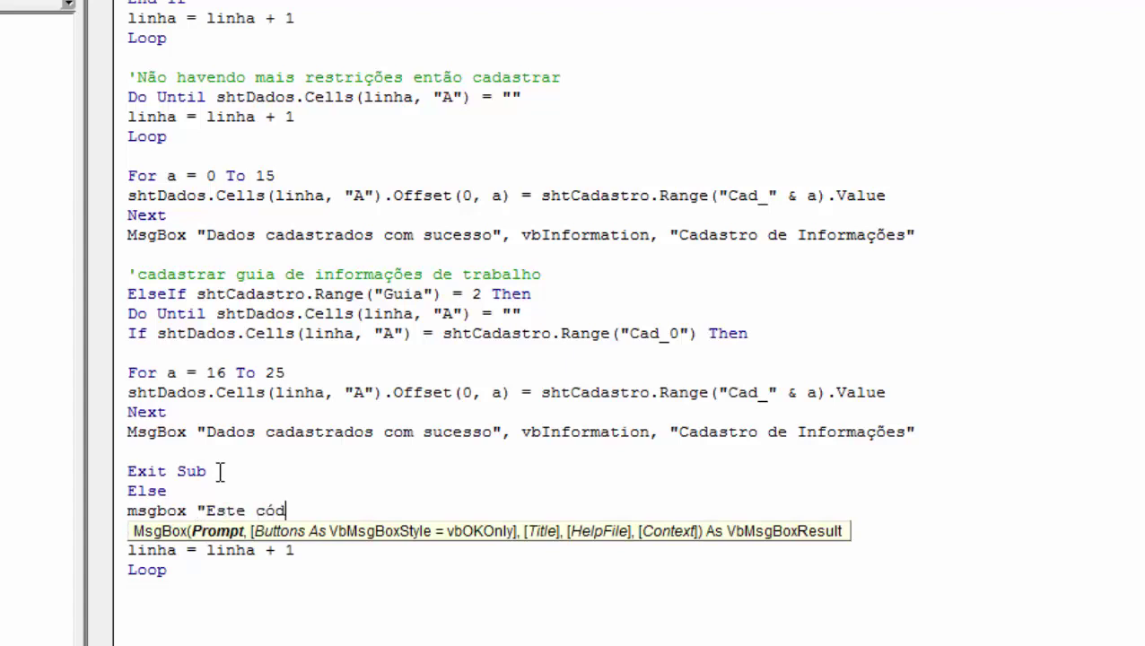
{"action": "type", "text": "igoi"}
{"action": "type", "text": "ndan"}
{"action": "key", "text": "BackSpace"}
{"action": "key", "text": "BackSpace"}
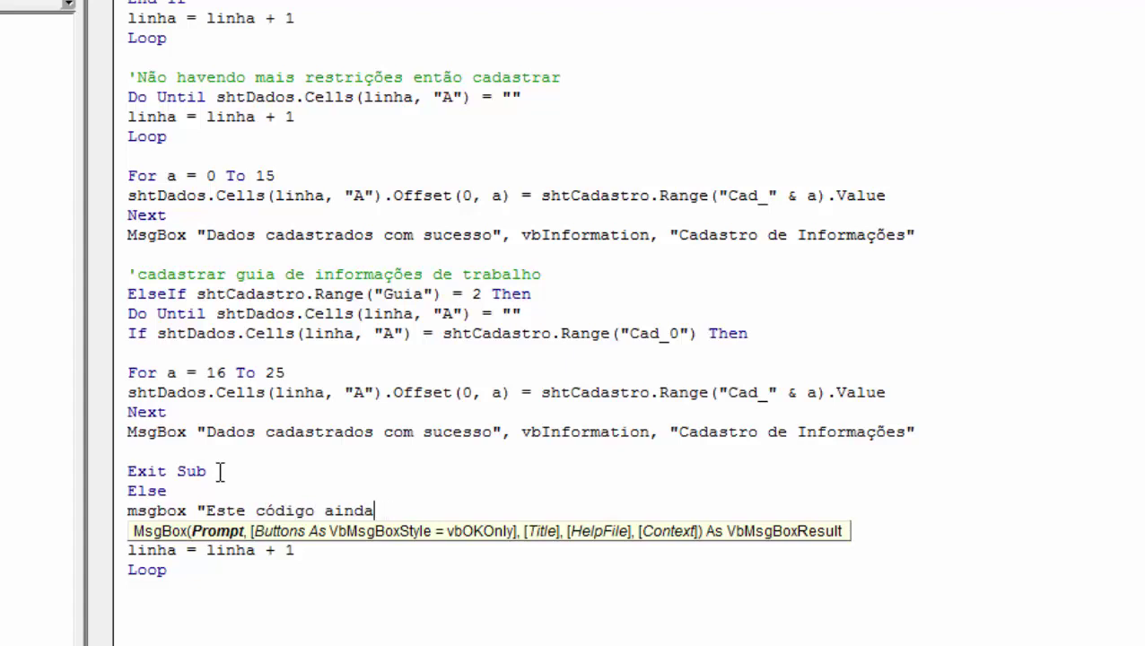
{"action": "key", "text": "BackSpace"}
{"action": "key", "text": "BackSpace"}
{"action": "key", "text": "BackSpace"}
{"action": "key", "text": "BackSpace"}
{"action": "key", "text": "BackSpace"}
{"action": "key", "text": "BackSpace"}
{"action": "key", "text": "BackSpace"}
{"action": "key", "text": "BackSpace"}
{"action": "key", "text": "BackSpace"}
{"action": "key", "text": "BackSpace"}
{"action": "key", "text": "BackSpace"}
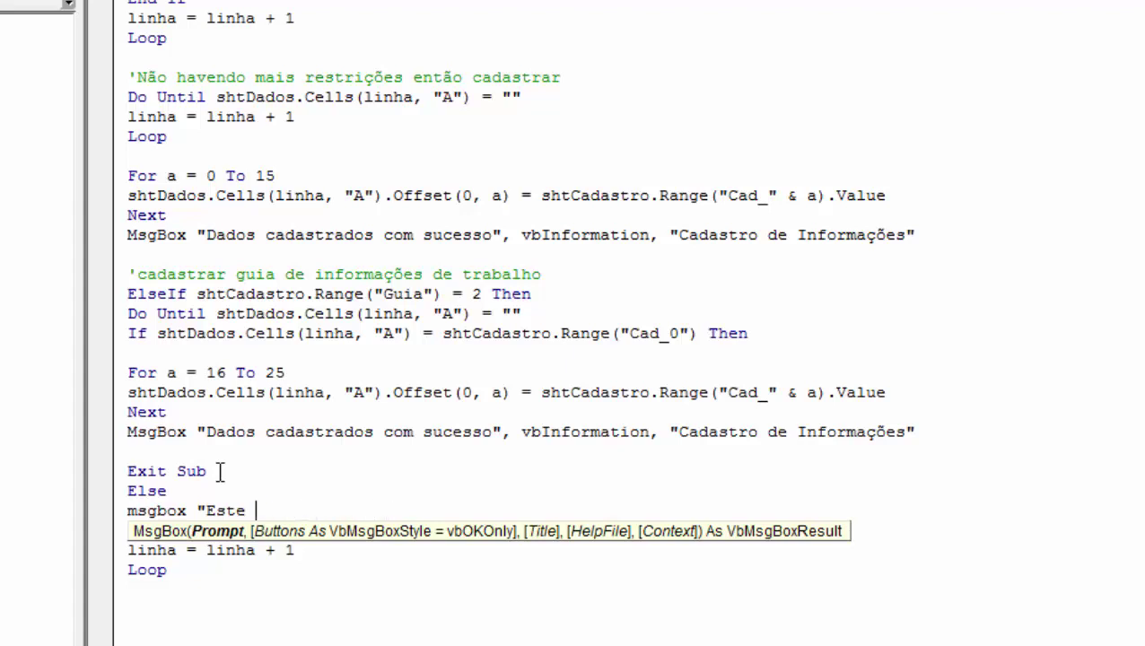
{"action": "type", "text": "cl"}
{"action": "type", "text": "iente n"}
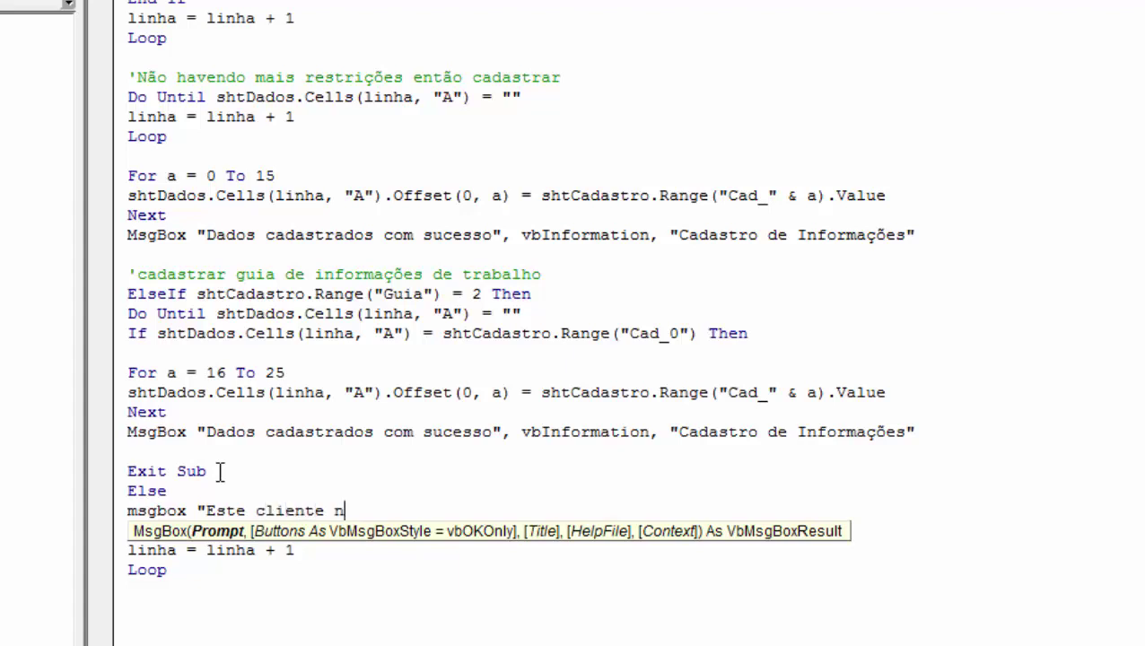
{"action": "type", "text": "ão está"}
{"action": "type", "text": " cadastra"}
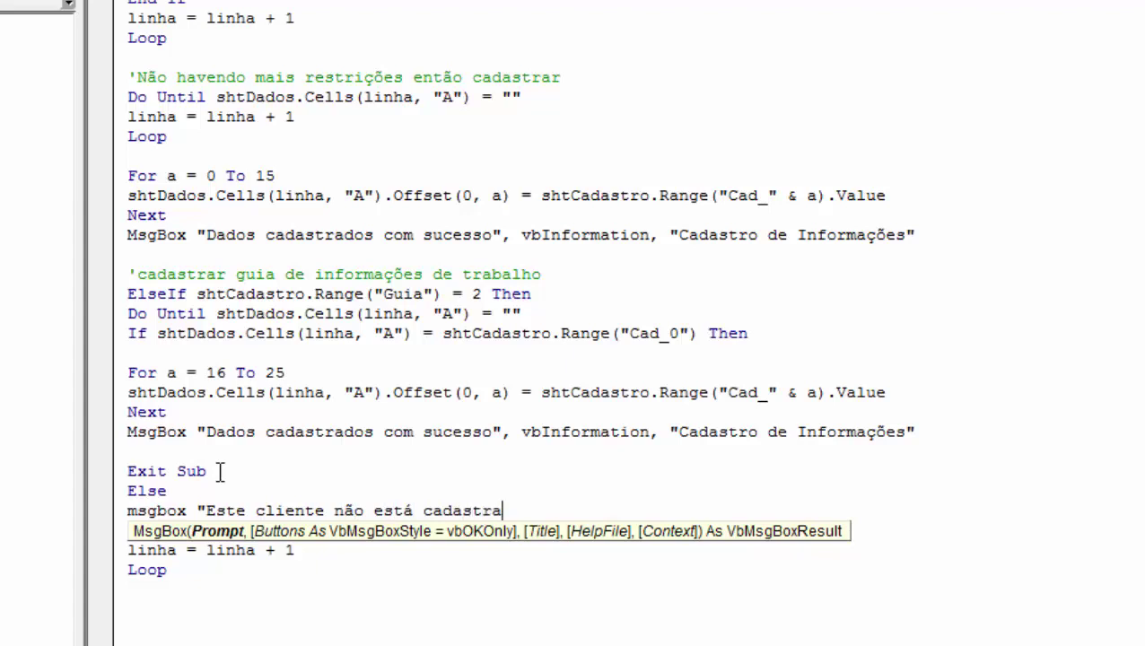
{"action": "type", "text": "do ainda"}
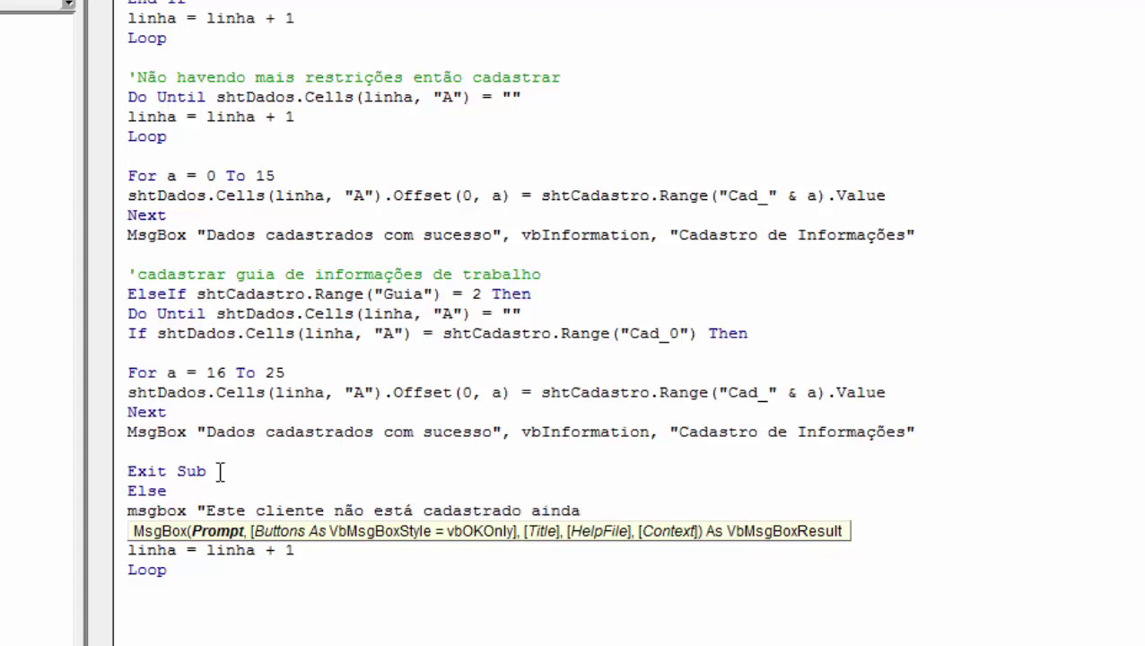
{"action": "type", "text": "\",v"}
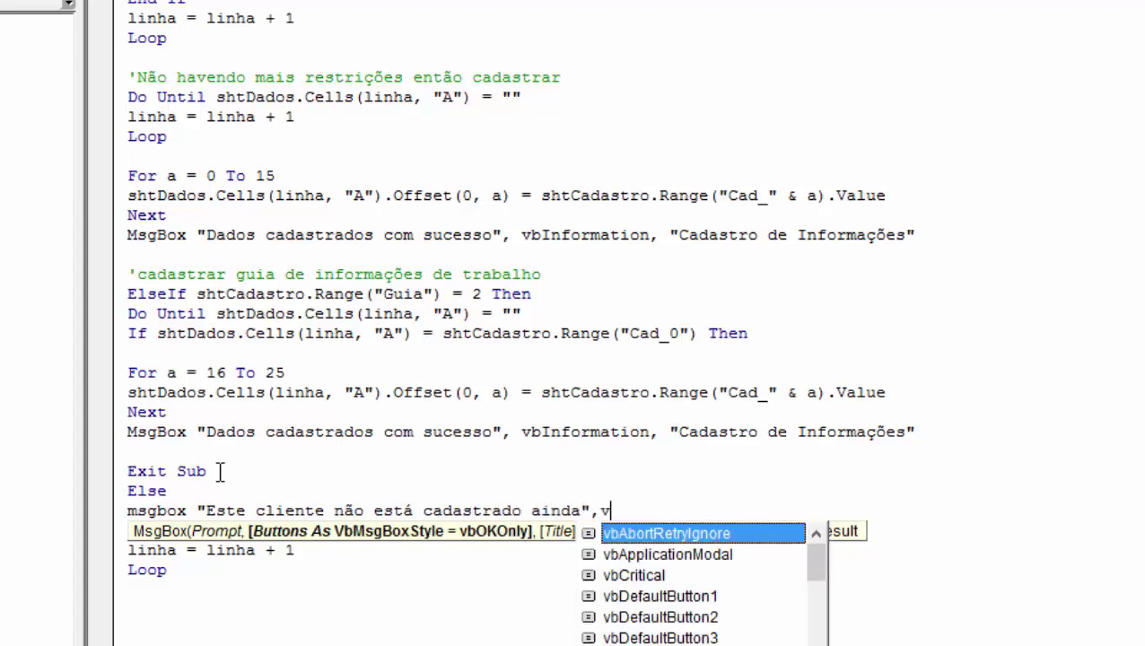
{"action": "type", "text": "bi"}
{"action": "key", "text": "Tab"}
{"action": "type", "text": ","}
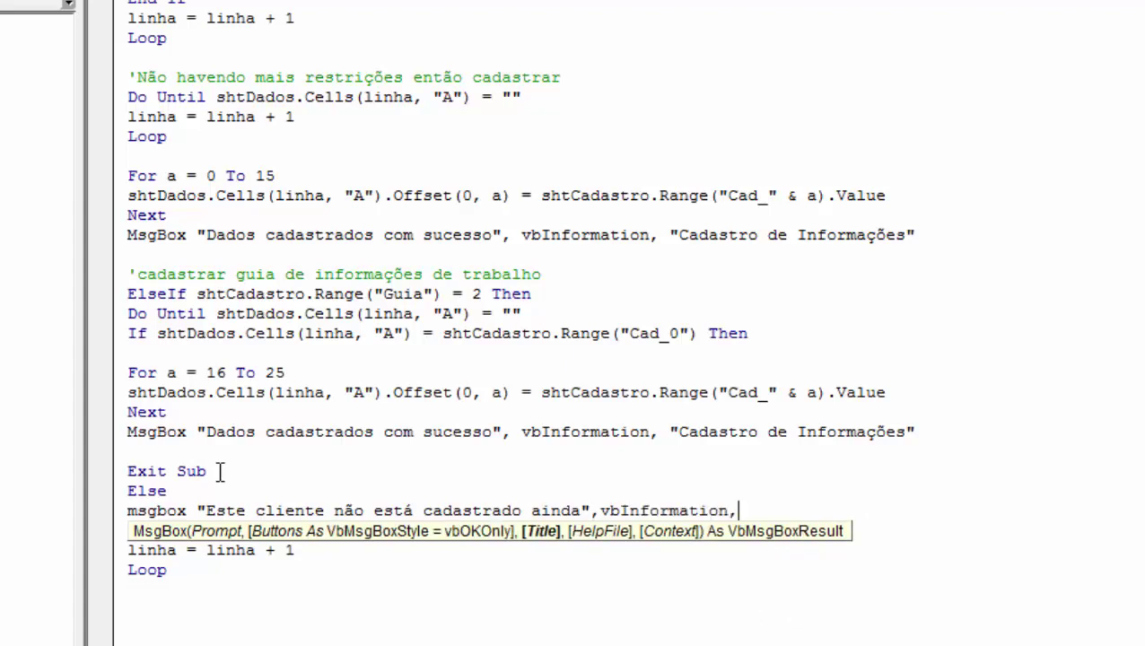
{"action": "type", "text": "\"Cadastr"}
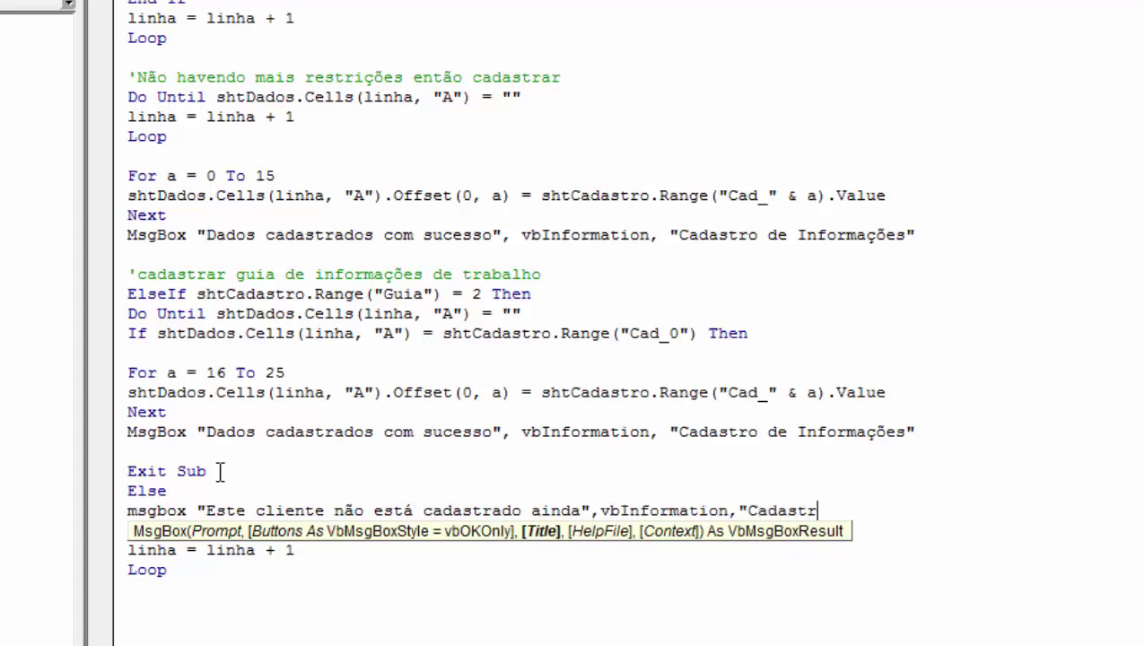
{"action": "type", "text": "o Negado\""}
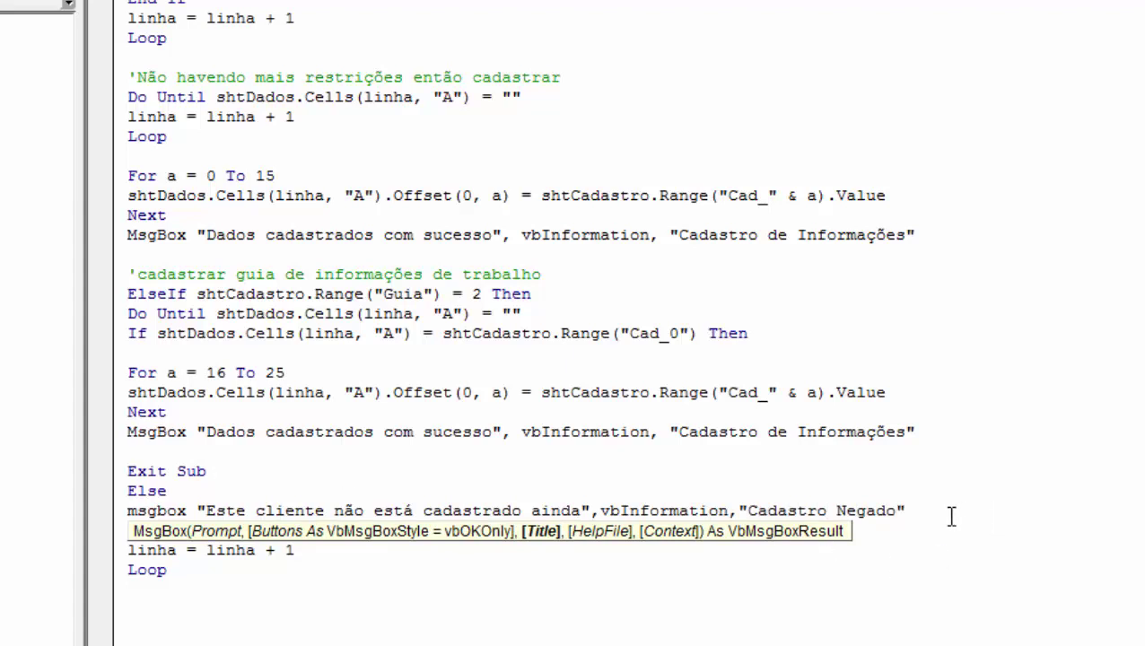
{"action": "key", "text": "Return"}
Step: Add Exit Sub lines after the Else message and after the success messages
{"action": "type", "text": "ex"}
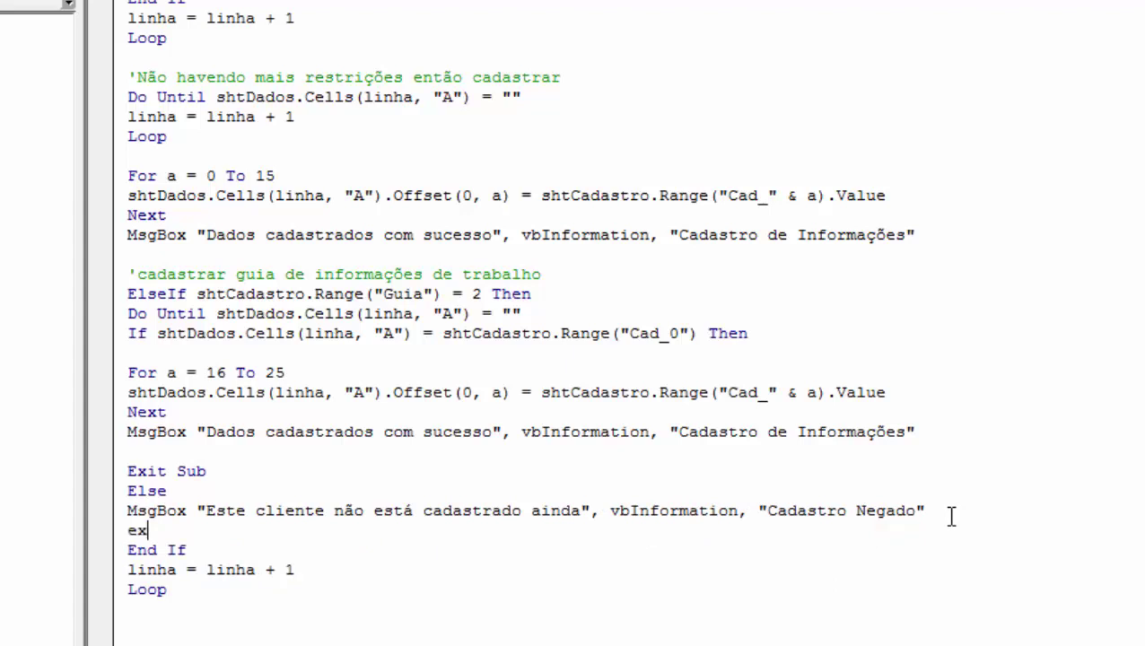
{"action": "type", "text": "it sub"}
{"action": "left_click", "coordinate": [753, 601]}
{"action": "left_click", "coordinate": [194, 452]}
{"action": "type", "text": "exi"}
{"action": "type", "text": "su"}
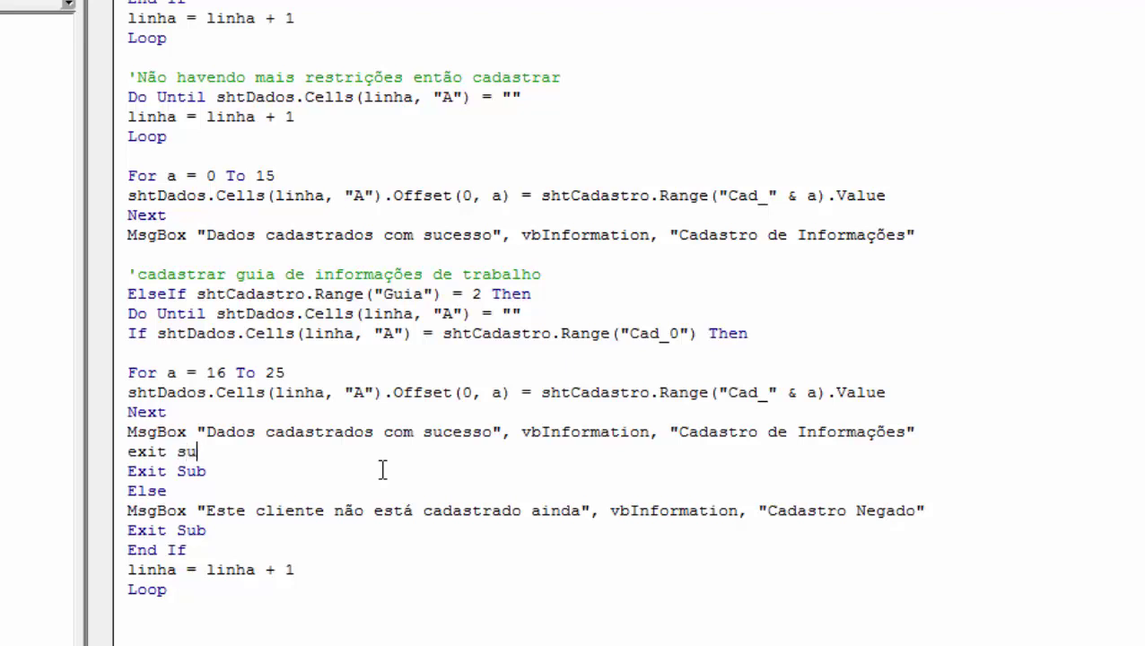
{"action": "type", "text": "b"}
{"action": "left_click", "coordinate": [533, 608]}
{"action": "left_click", "coordinate": [151, 252]}
{"action": "type", "text": "exit "}
{"action": "type", "text": "sub"}
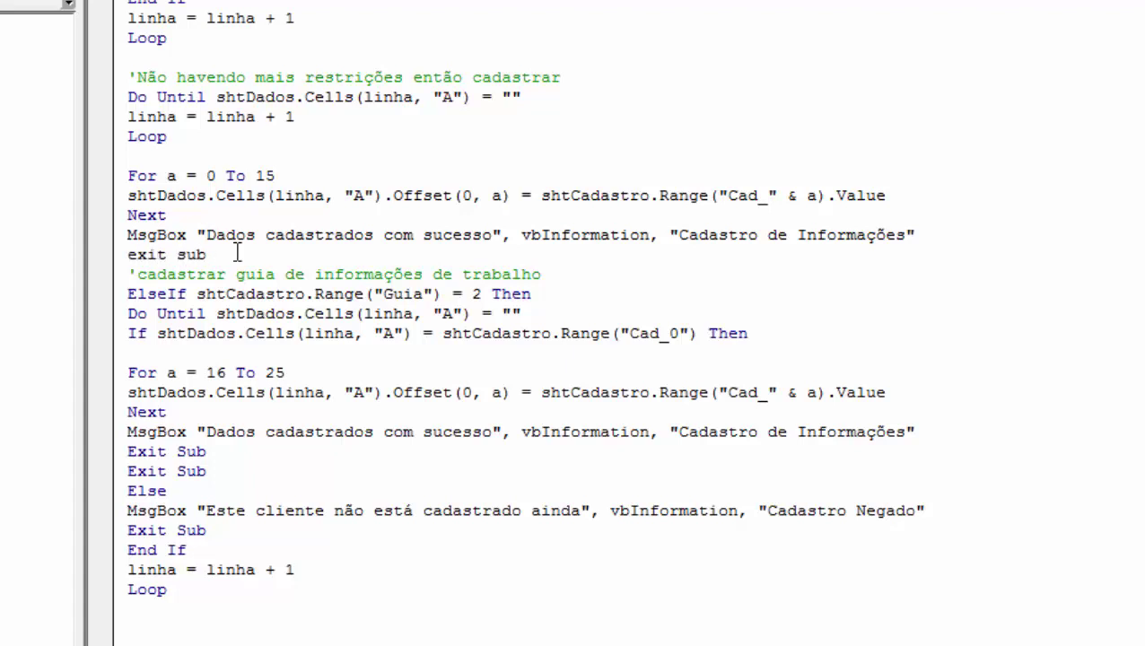
{"action": "key", "text": "Return"}
Step: Adjust the blank lines between the loop and End If
{"action": "left_click", "coordinate": [584, 622]}
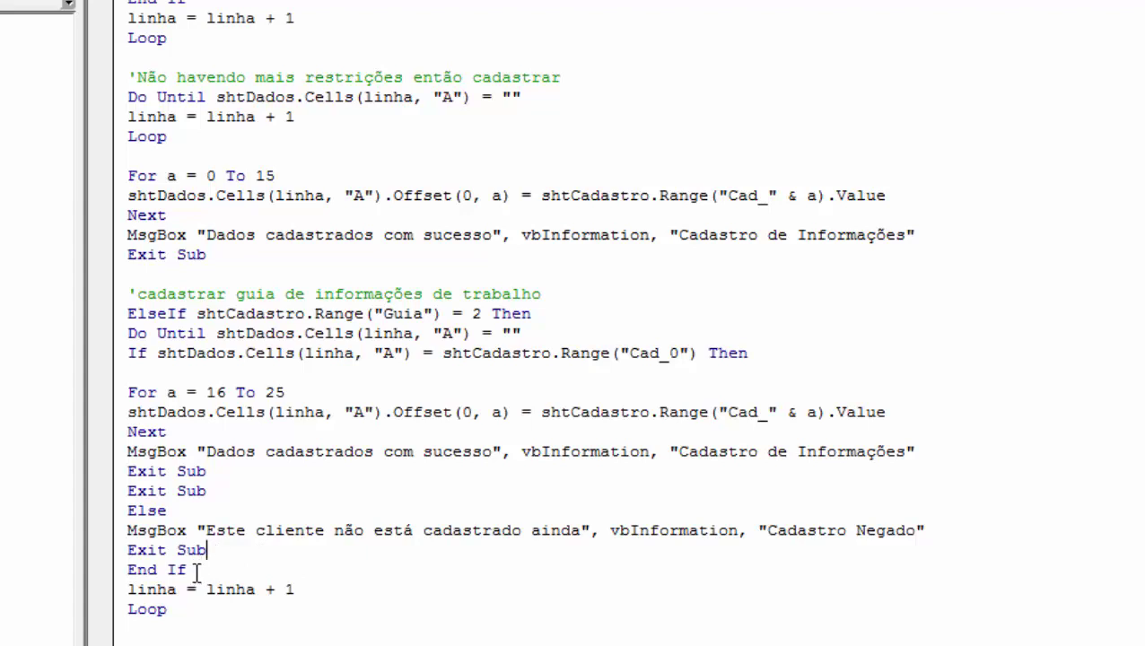
{"action": "key", "text": "Return"}
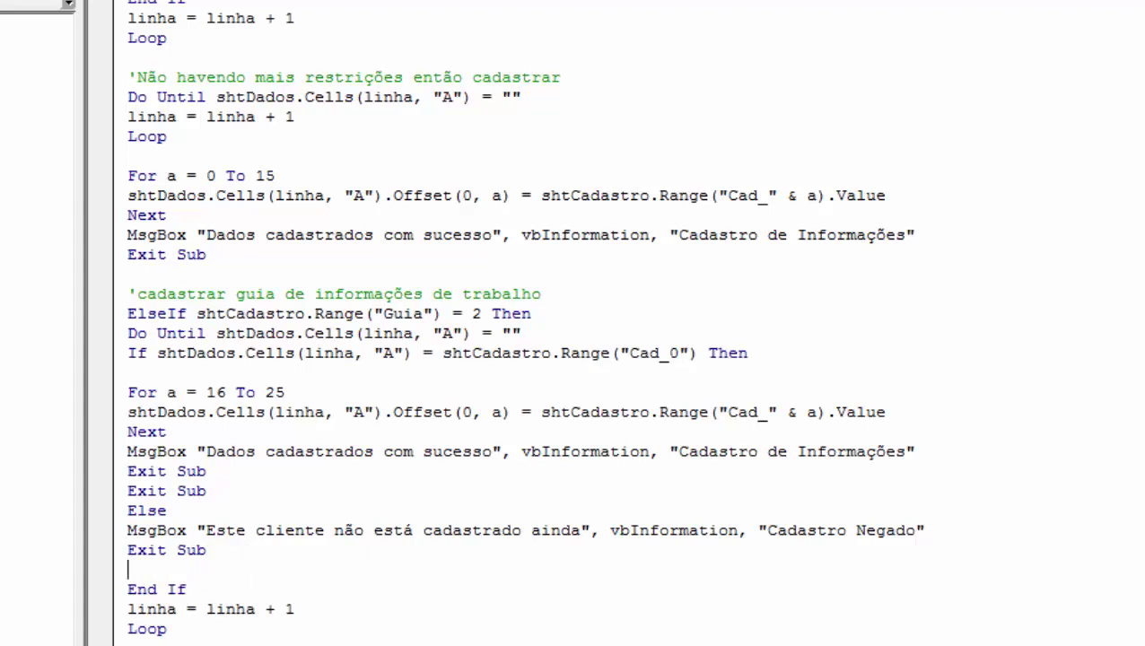
{"action": "scroll", "coordinate": [523, 322], "scroll_direction": "down", "scroll_amount": 3}
{"action": "scroll", "coordinate": [524, 322], "scroll_direction": "up", "scroll_amount": 1}
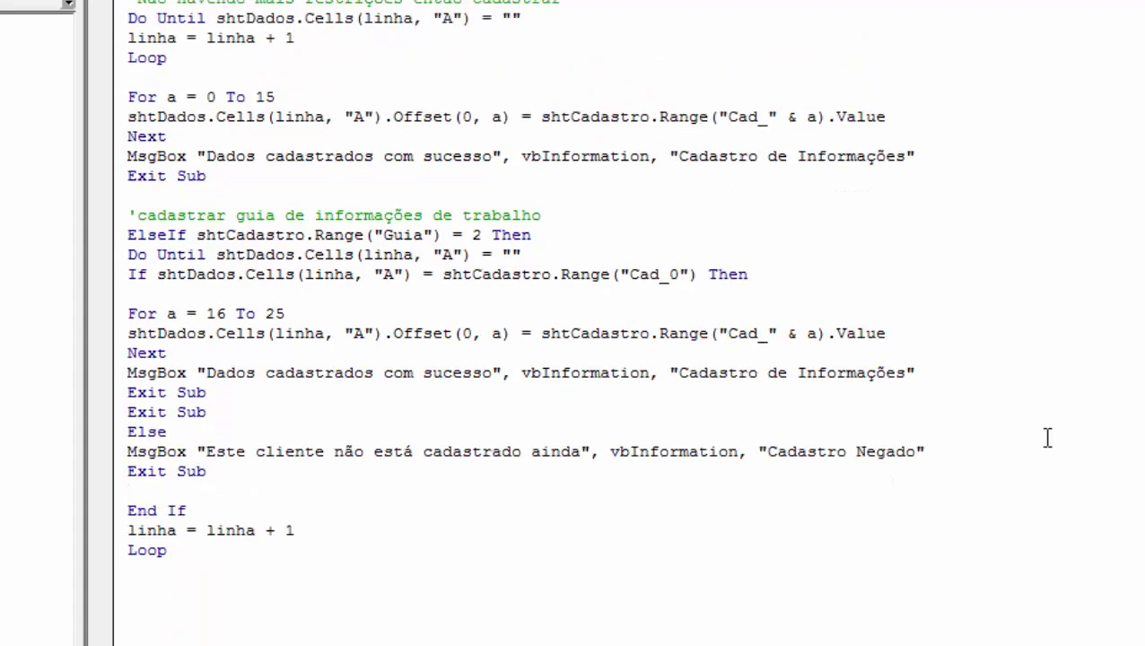
{"action": "key", "text": "BackSpace"}
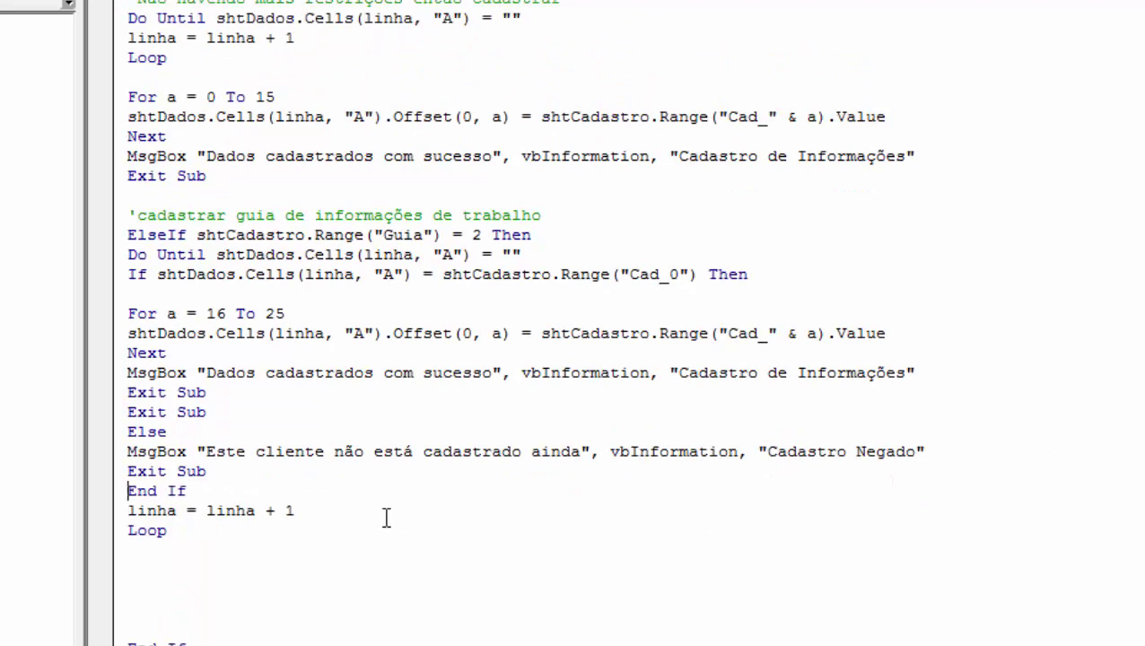
{"action": "left_click", "coordinate": [196, 557]}
Step: Delete the duplicate Exit Sub and add blank lines after each remaining Exit Sub
{"action": "left_click", "coordinate": [110, 414]}
{"action": "key", "text": "Delete"}
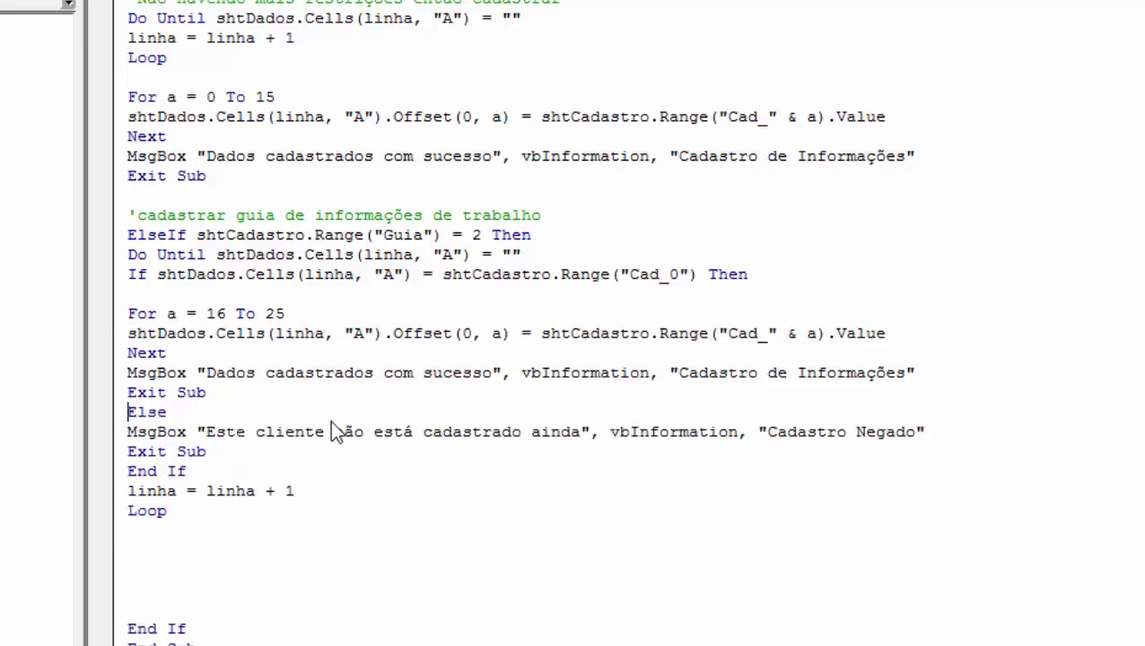
{"action": "left_click", "coordinate": [226, 394]}
{"action": "key", "text": "Return"}
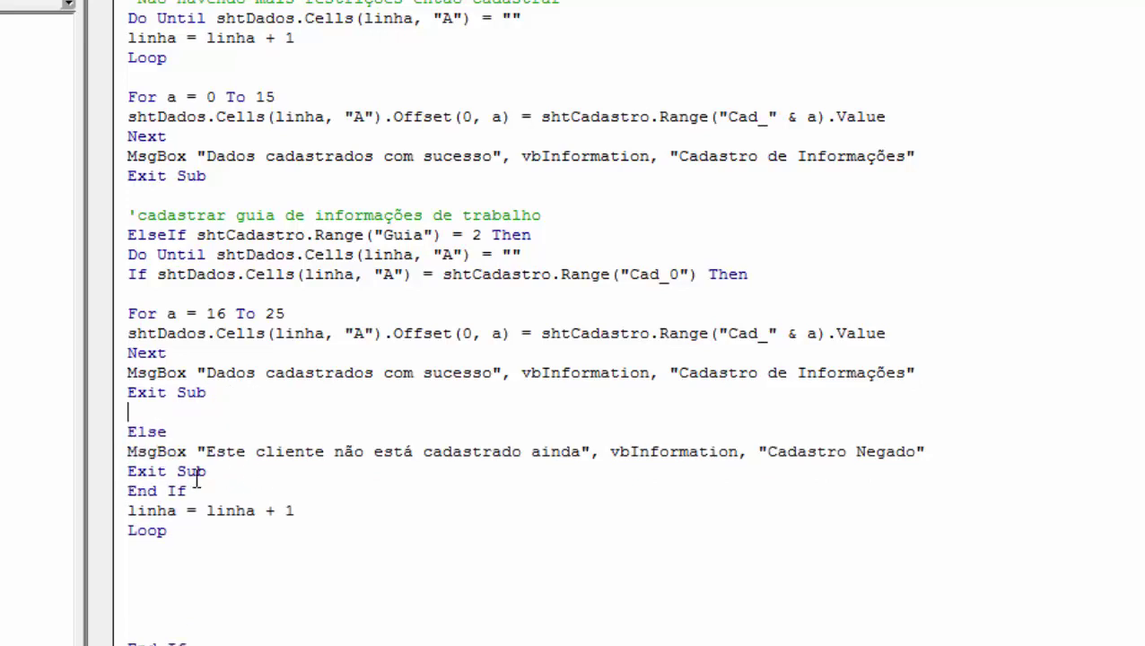
{"action": "left_click", "coordinate": [213, 473]}
{"action": "key", "text": "Return"}
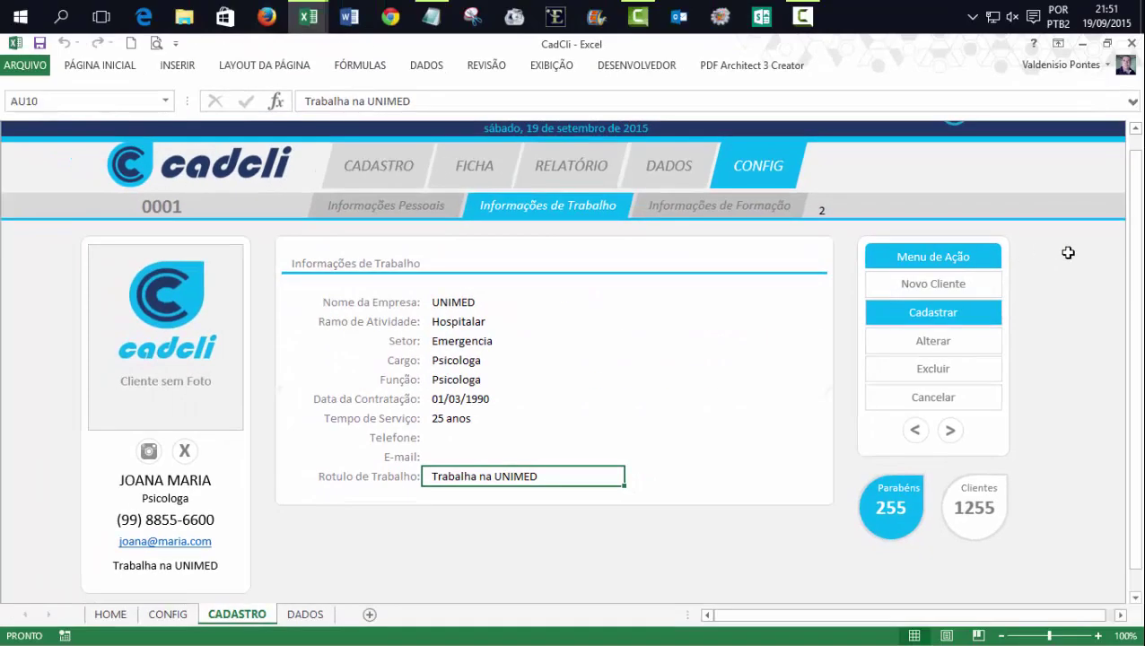
Step: Register the work information with Cadastrar and dismiss the success message
{"action": "left_click", "coordinate": [1067, 253]}
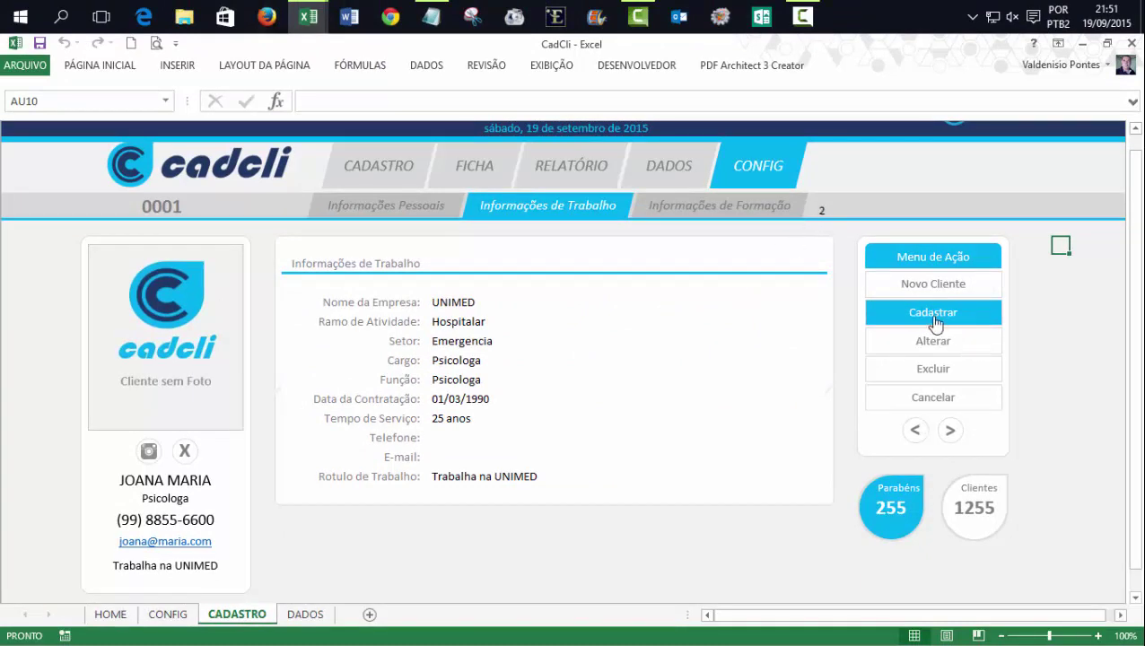
{"action": "left_click", "coordinate": [933, 318]}
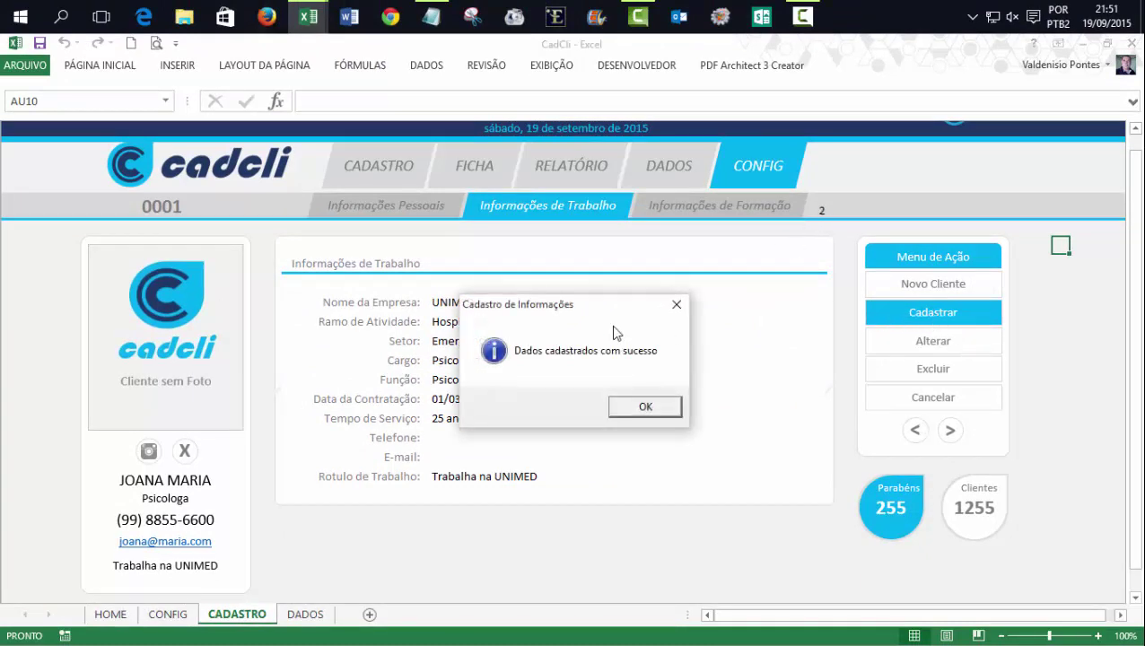
{"action": "left_click", "coordinate": [634, 409]}
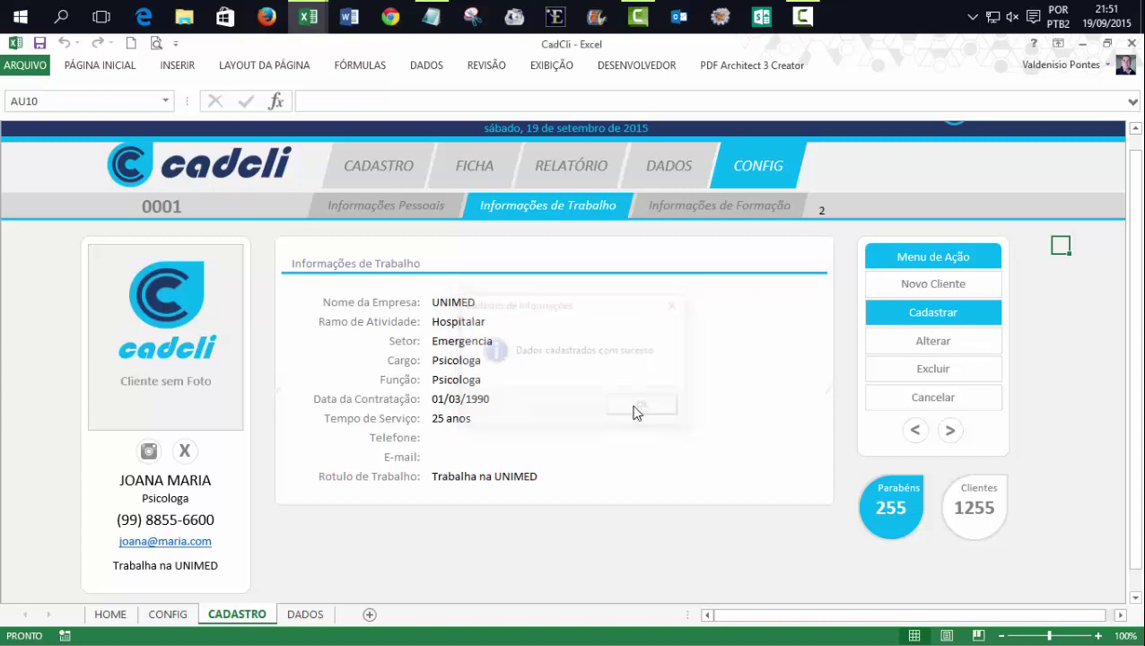
Step: Check the DADOS row's date, UNIMED, Ramo de Atividade and Rotulo de Trabalho, then return to CADASTRO
{"action": "left_click", "coordinate": [305, 614]}
{"action": "left_click_drag", "start_coordinate": [741, 617], "coordinate": [922, 617]}
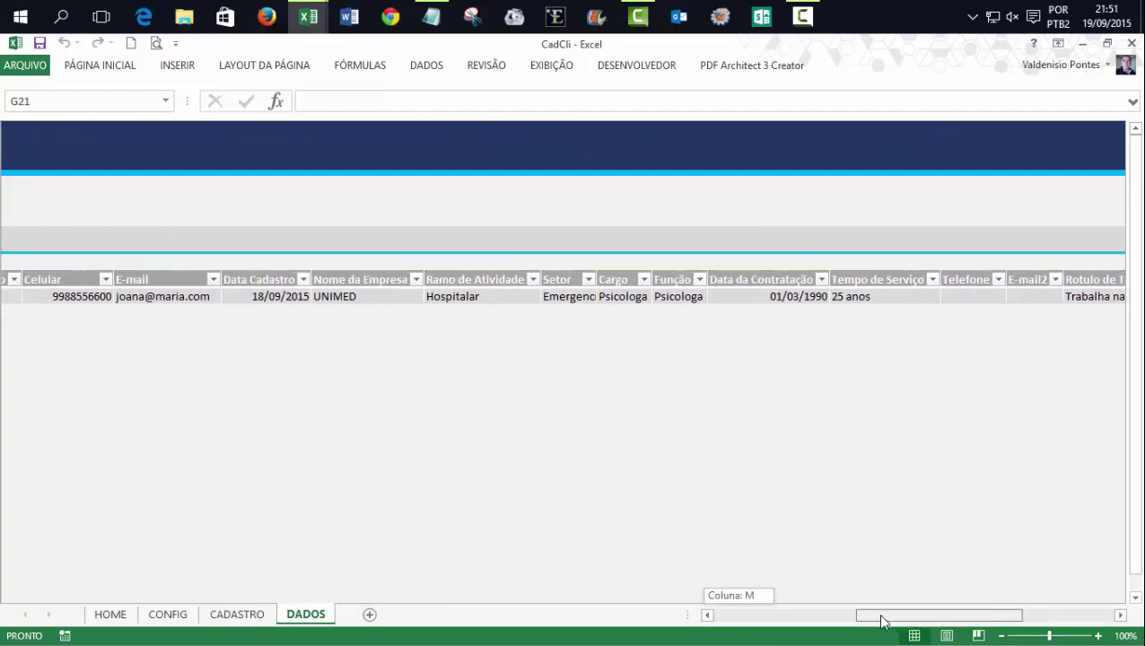
{"action": "left_click_drag", "start_coordinate": [922, 617], "coordinate": [875, 617]}
{"action": "left_click", "coordinate": [347, 299]}
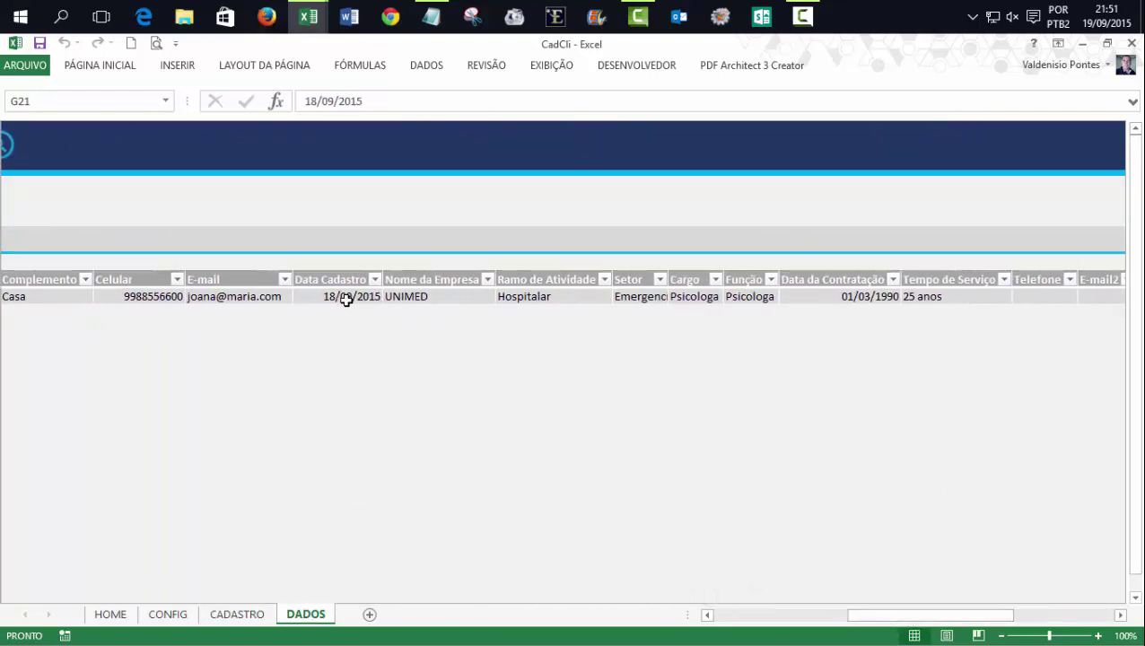
{"action": "left_click", "coordinate": [425, 296]}
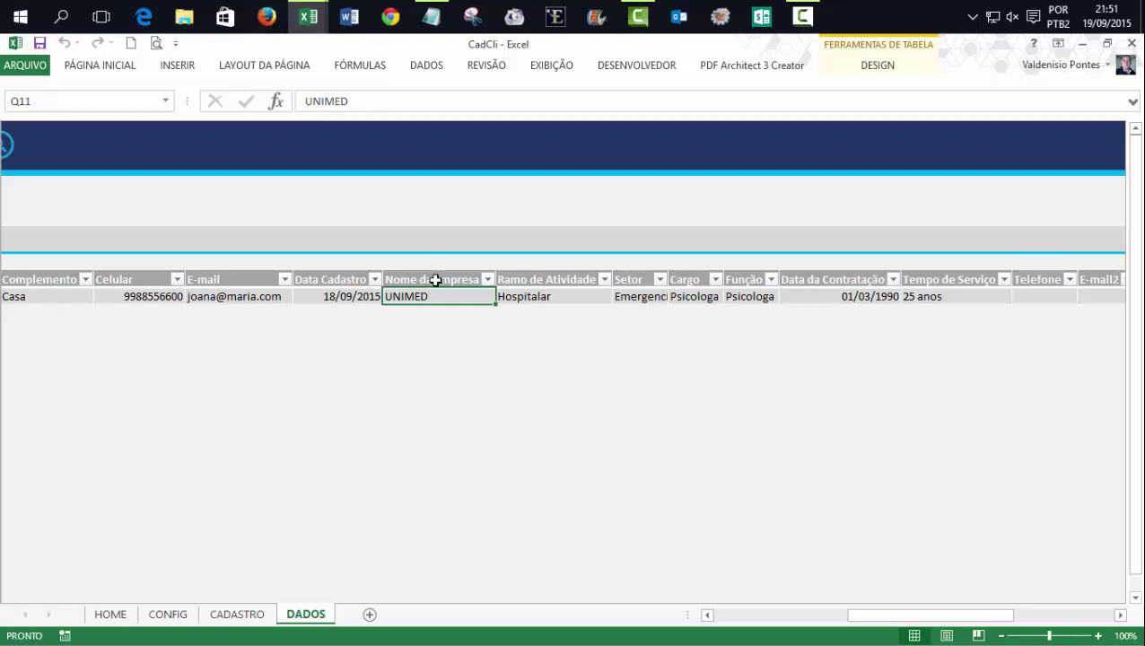
{"action": "left_click", "coordinate": [524, 281]}
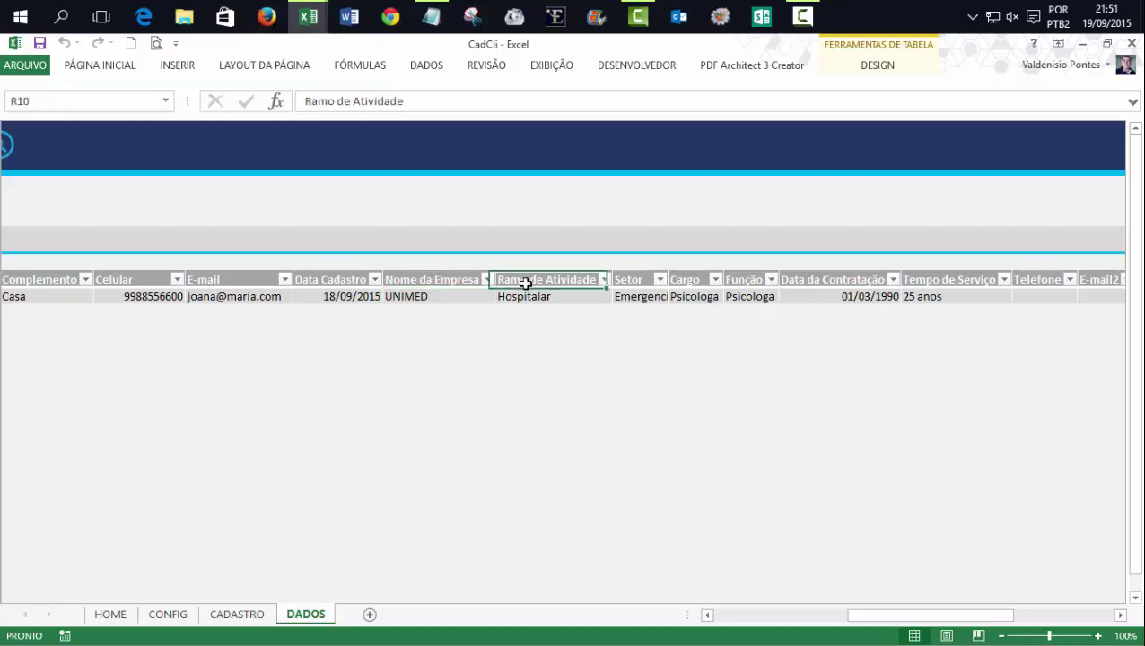
{"action": "left_click_drag", "start_coordinate": [874, 615], "coordinate": [929, 615]}
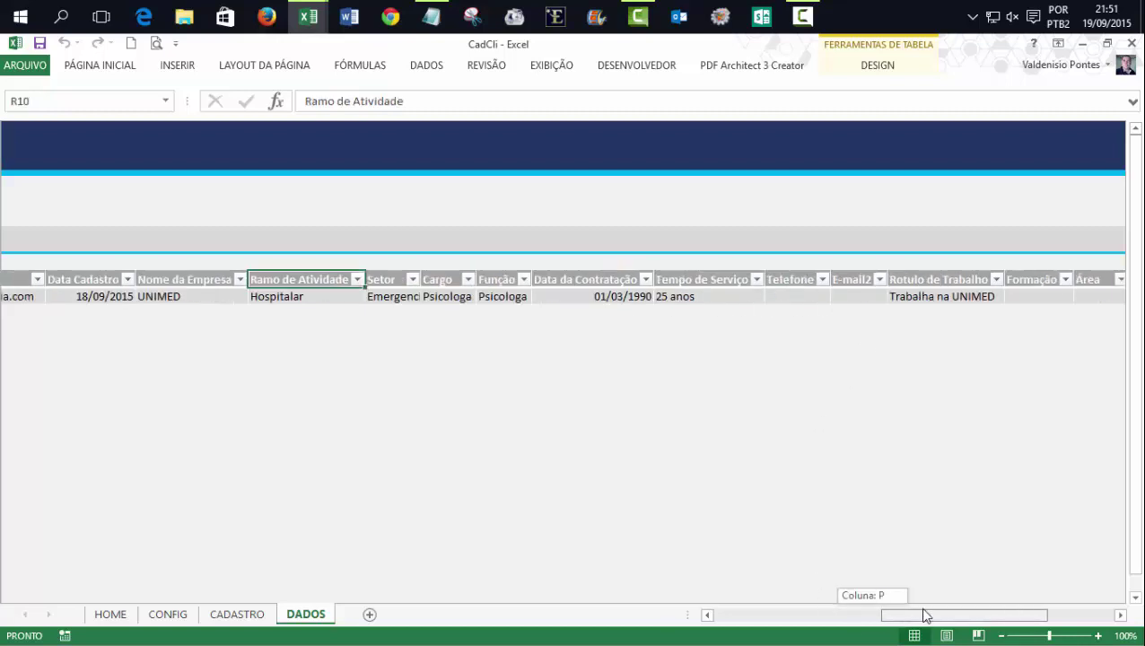
{"action": "left_click", "coordinate": [698, 297]}
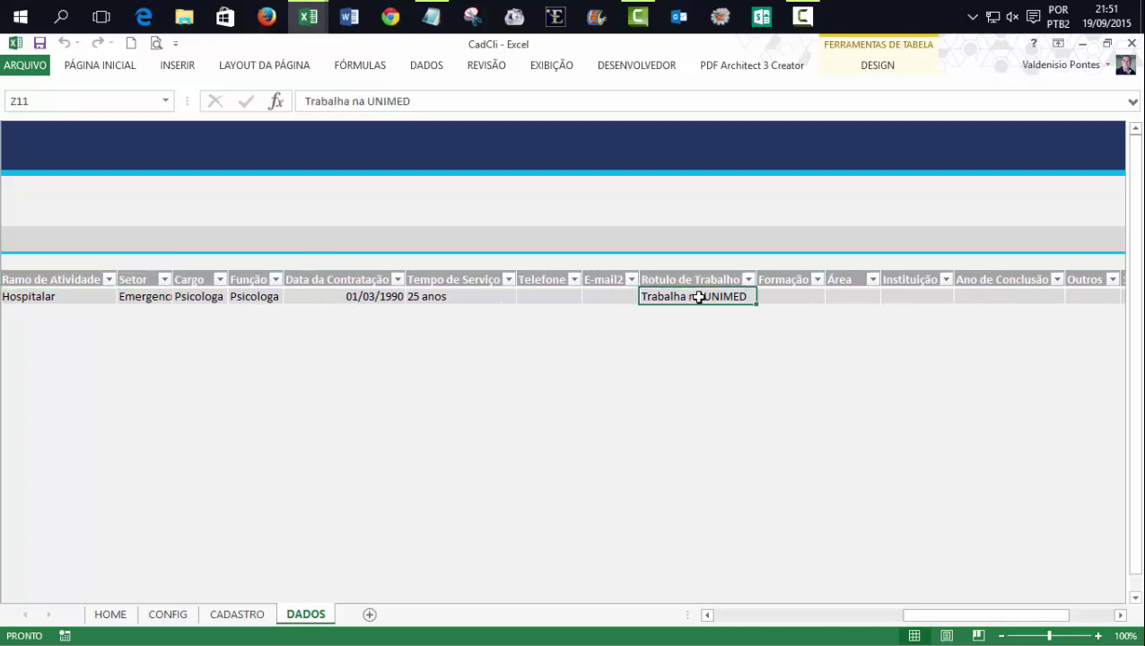
{"action": "mouse_move", "coordinate": [794, 297]}
{"action": "left_mouse_down"}
{"action": "mouse_move", "coordinate": [1114, 329]}
{"action": "mouse_move", "coordinate": [990, 300]}
{"action": "left_mouse_up"}
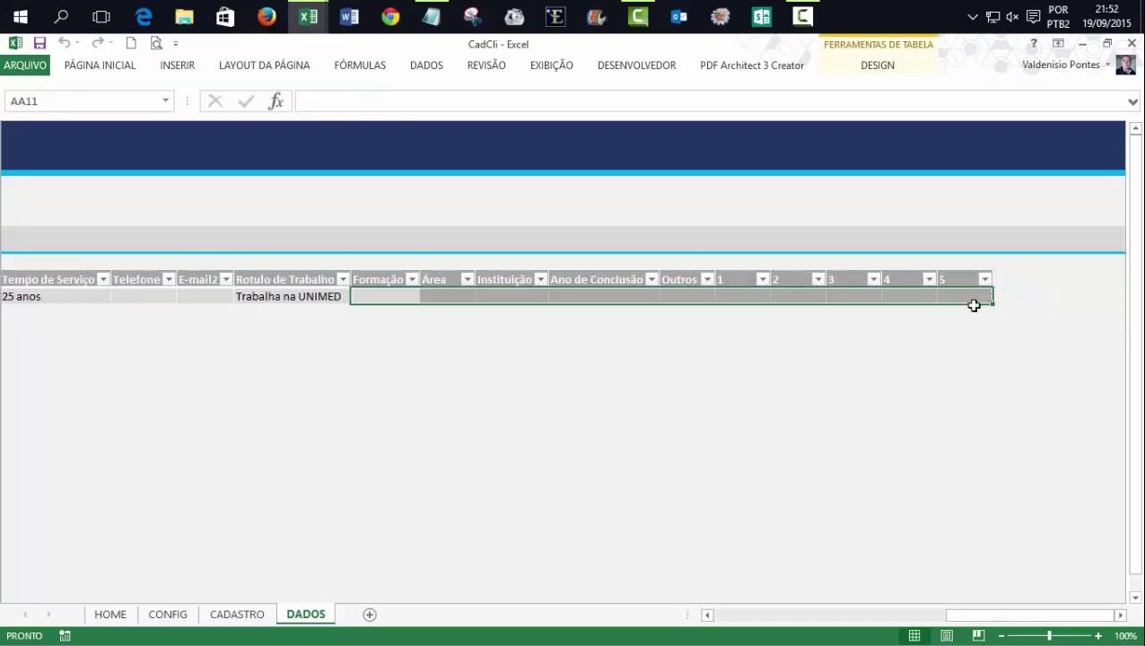
{"action": "left_click_drag", "start_coordinate": [973, 615], "coordinate": [727, 615]}
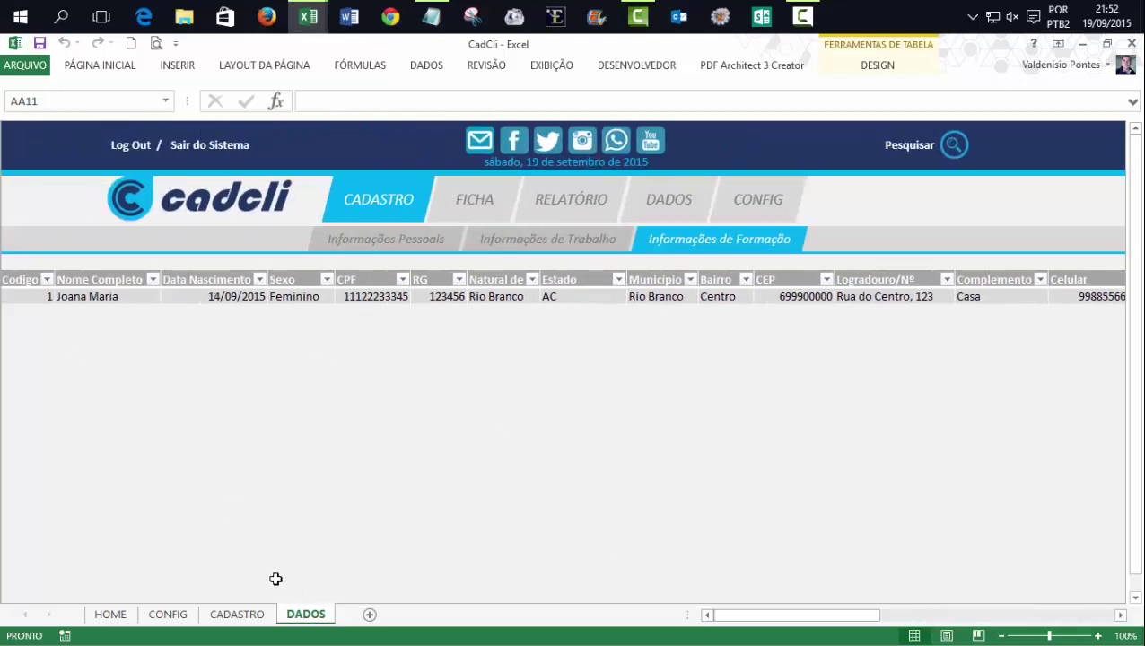
{"action": "left_click", "coordinate": [235, 615]}
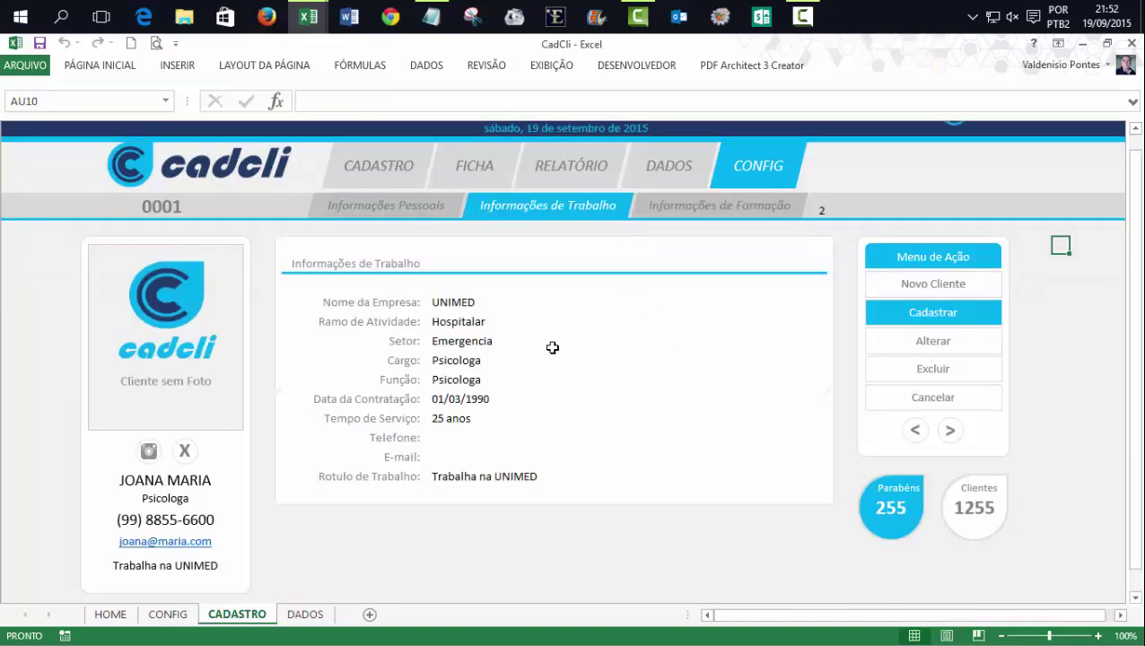
Step: Back in the VBA editor, select the work-information block from its comment through Loop
{"action": "left_click", "coordinate": [310, 18]}
{"action": "left_click", "coordinate": [381, 90]}
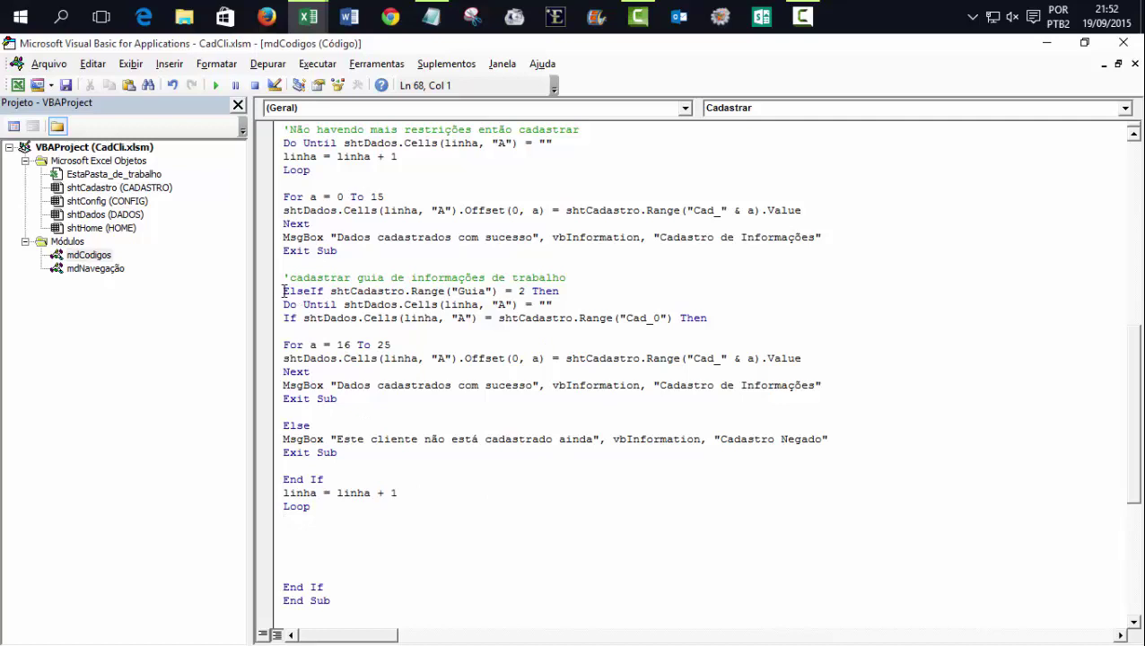
{"action": "mouse_move", "coordinate": [283, 290]}
{"action": "left_mouse_down"}
{"action": "mouse_move", "coordinate": [642, 445]}
{"action": "mouse_move", "coordinate": [604, 506]}
{"action": "left_mouse_up"}
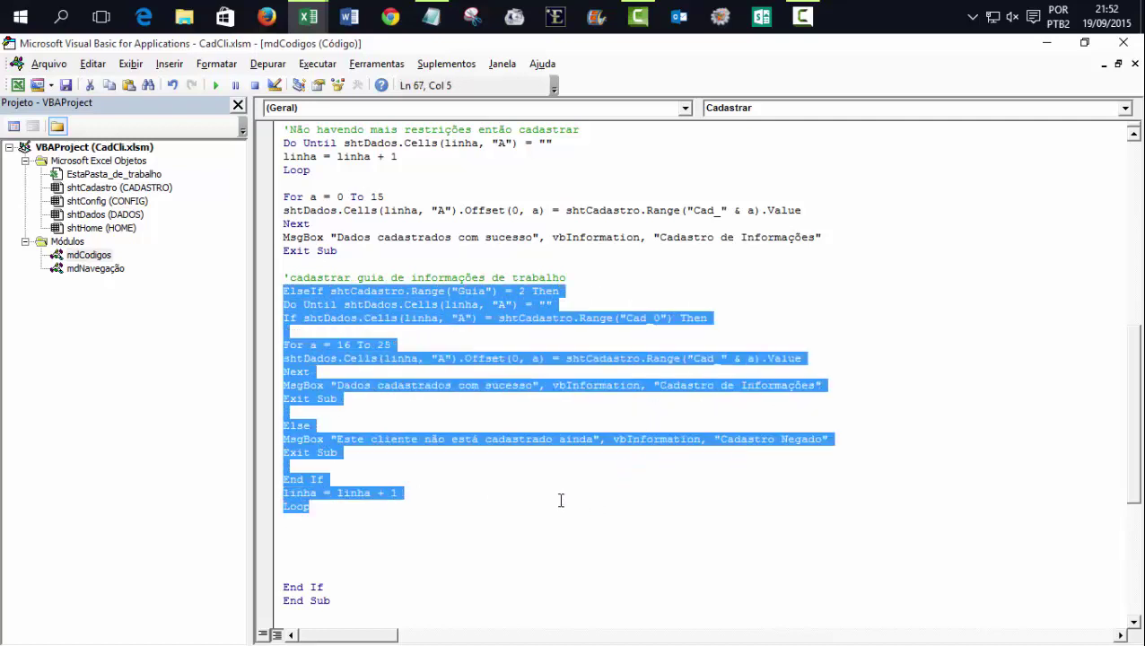
{"action": "left_click", "coordinate": [289, 309]}
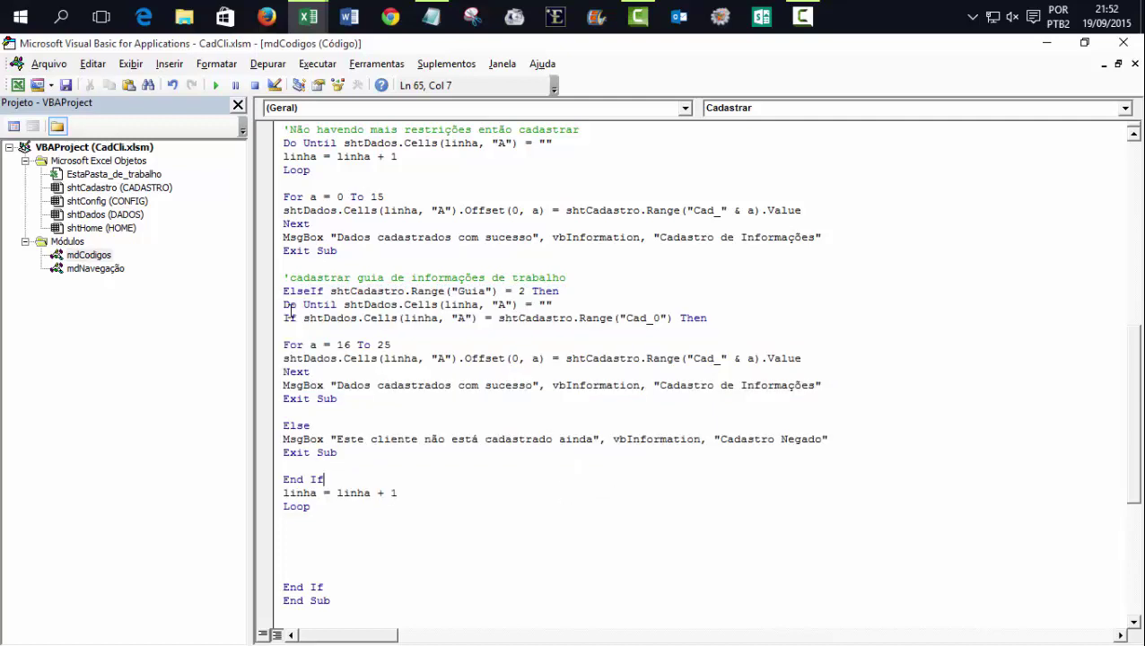
{"action": "mouse_move", "coordinate": [283, 277]}
{"action": "left_mouse_down"}
{"action": "mouse_move", "coordinate": [505, 494]}
{"action": "mouse_move", "coordinate": [503, 509]}
{"action": "left_mouse_up"}
{"action": "key", "text": "ctrl+c"}
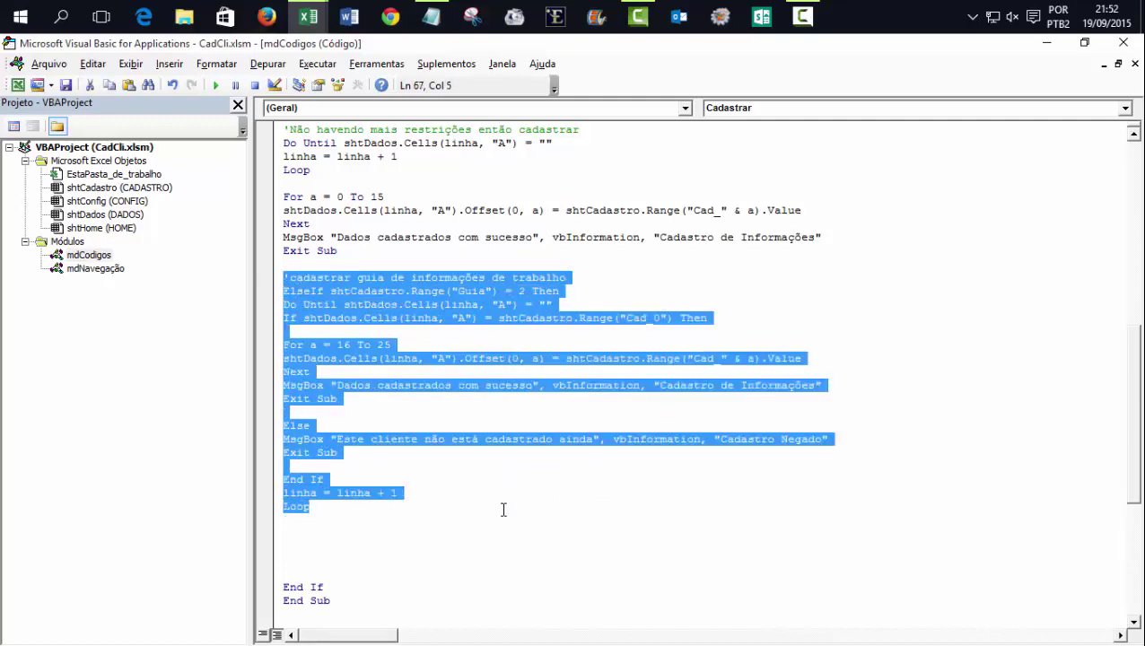
Step: Paste a copy of the work block below the loop and rename its comment to formação
{"action": "left_click", "coordinate": [361, 528]}
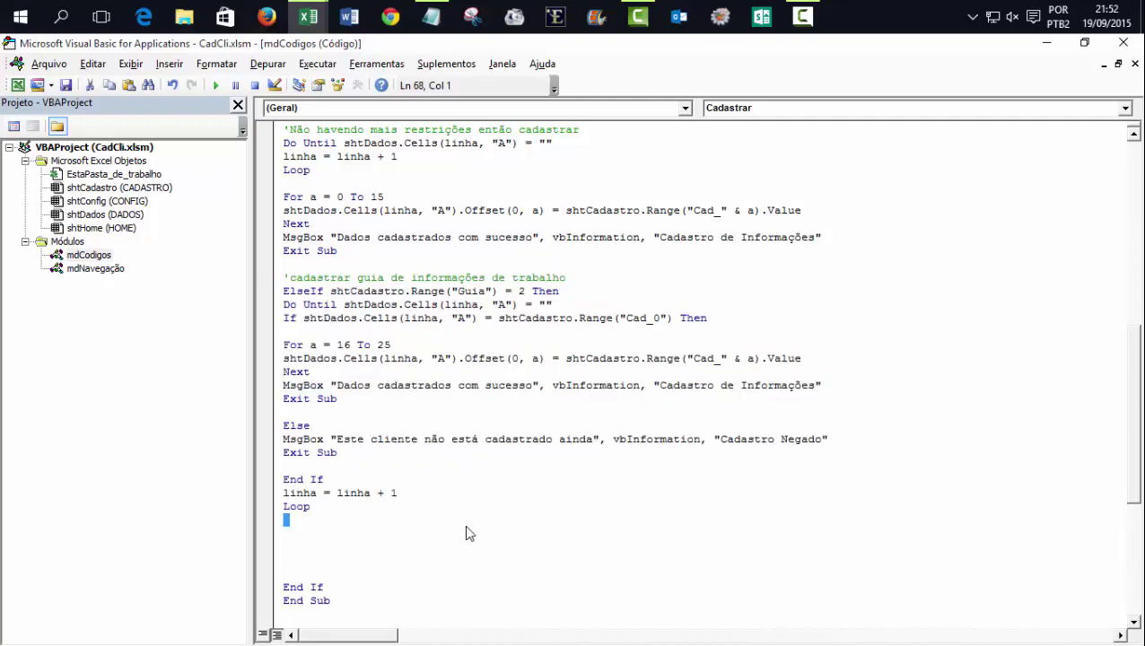
{"action": "key", "text": "Down"}
{"action": "key", "text": "ctrl+v"}
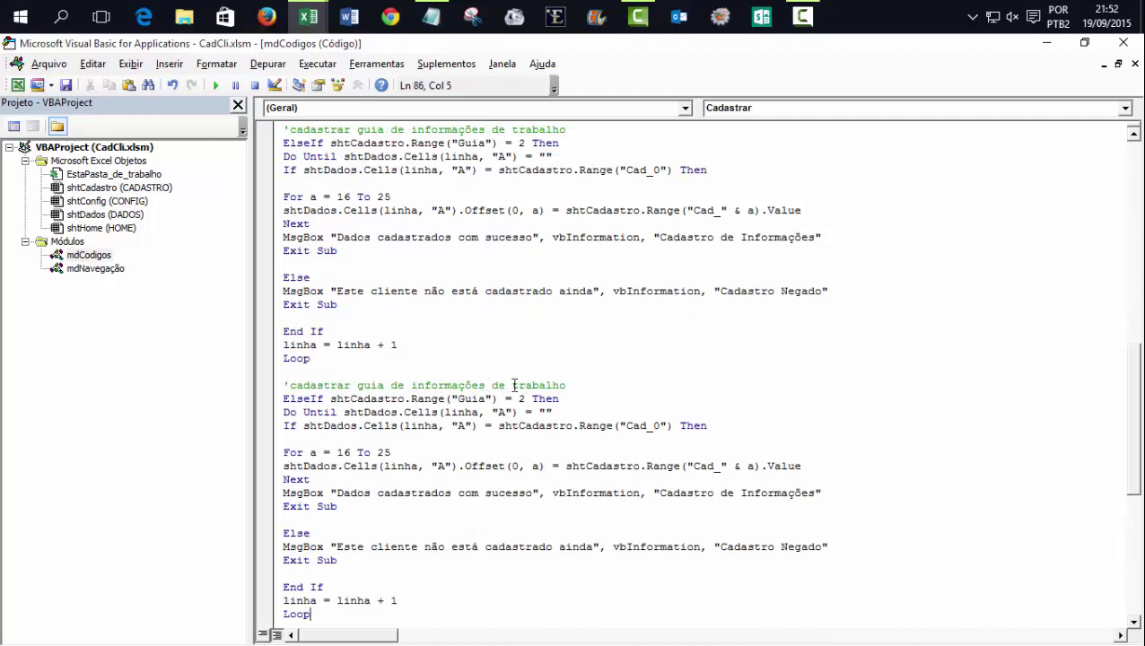
{"action": "double_click", "coordinate": [535, 385]}
{"action": "type", "text": "for"}
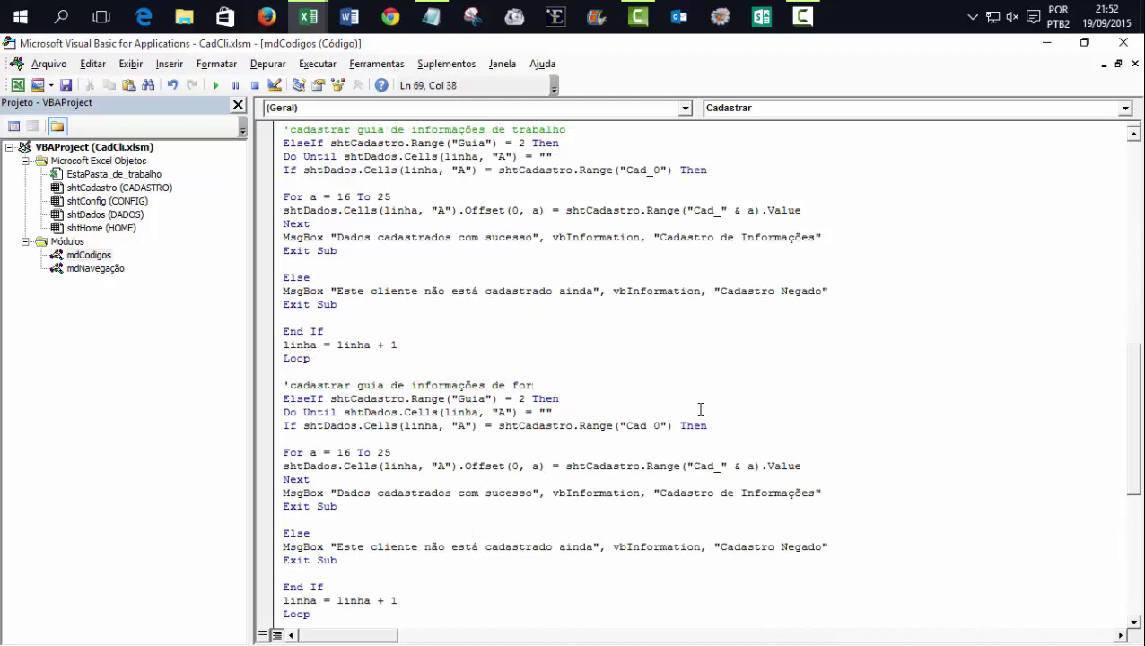
{"action": "type", "text": "mação"}
{"action": "left_click", "coordinate": [705, 578]}
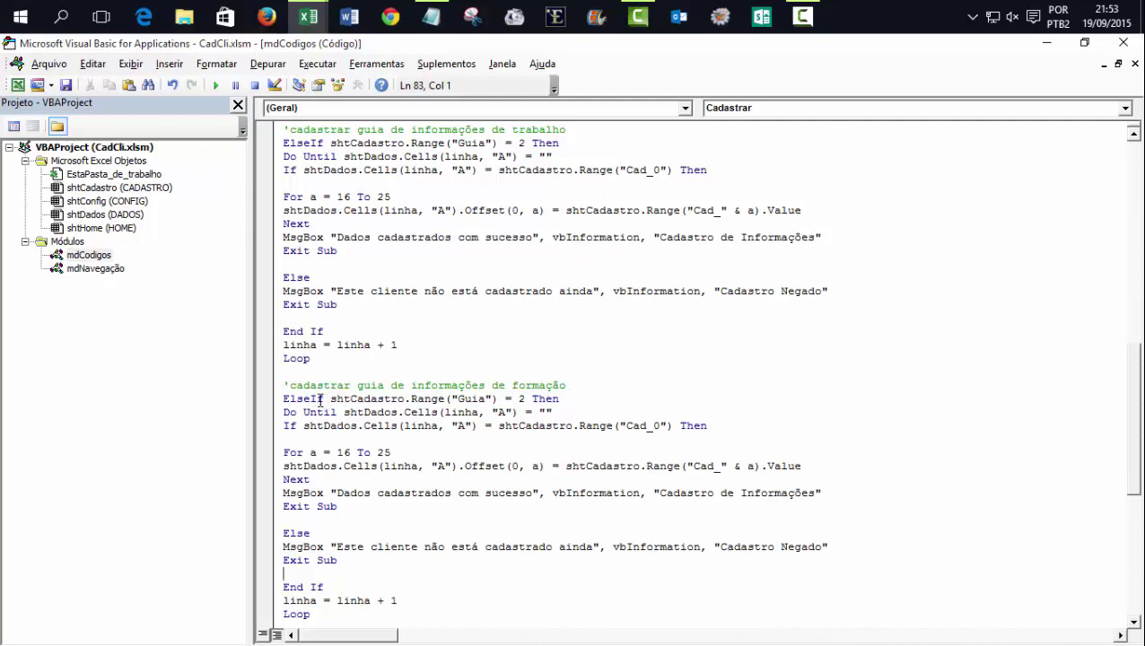
Step: Remove the Guia condition from the copied branch so it becomes a plain Else
{"action": "left_click_drag", "start_coordinate": [310, 398], "coordinate": [614, 399]}
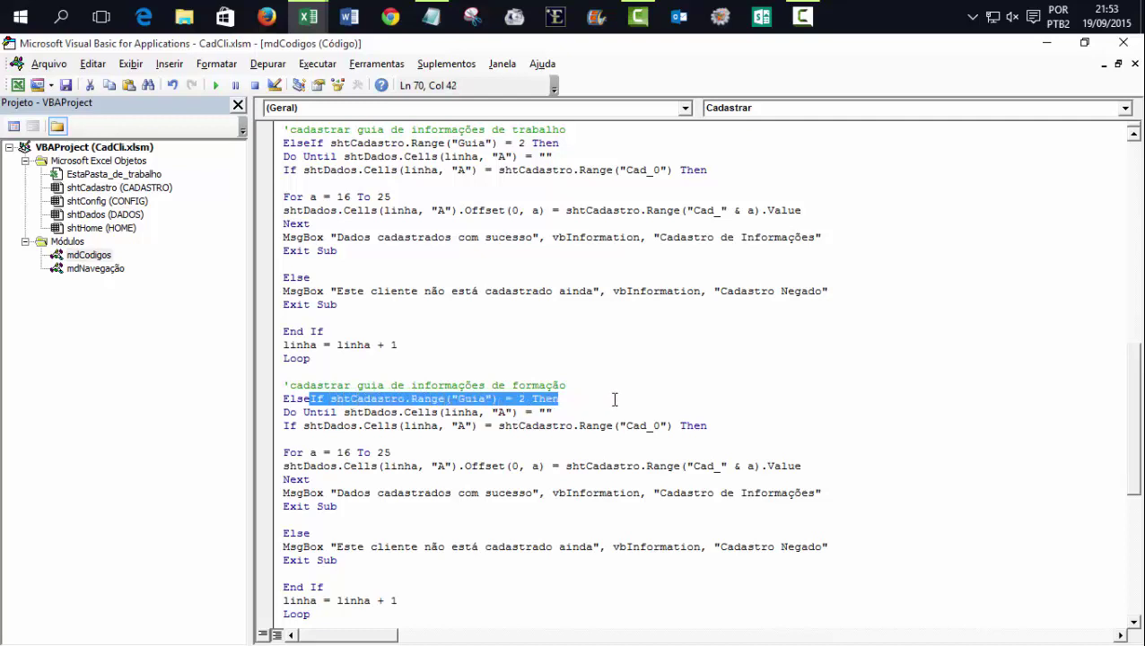
{"action": "key", "text": "Delete"}
{"action": "left_click", "coordinate": [323, 587]}
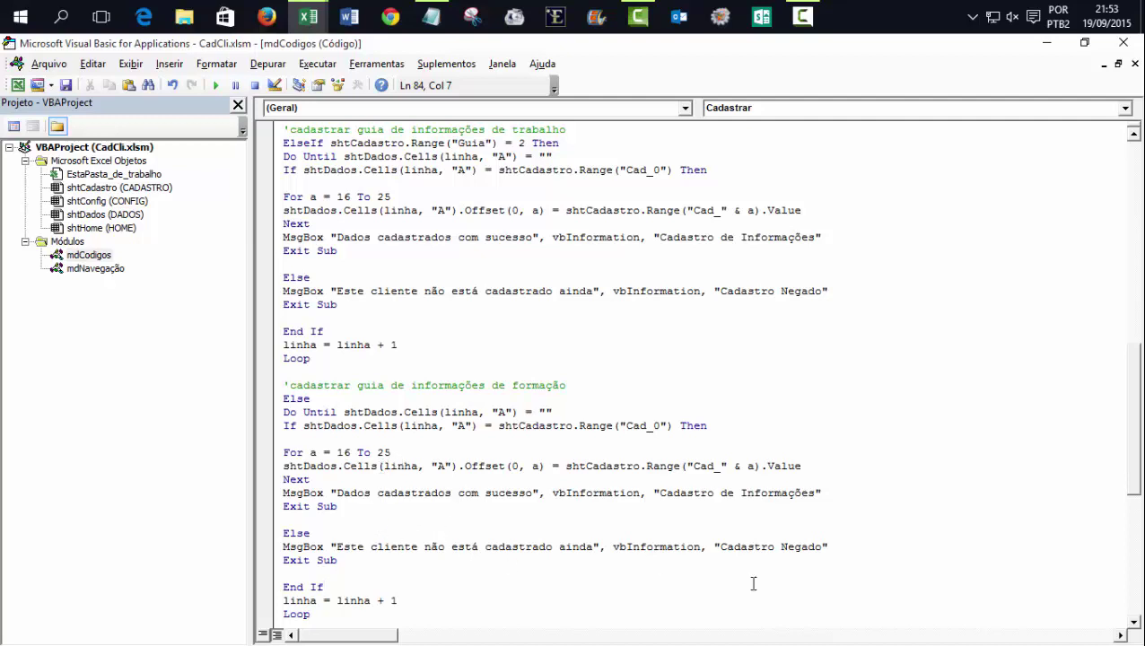
{"action": "left_click_drag", "start_coordinate": [1130, 418], "coordinate": [1136, 469]}
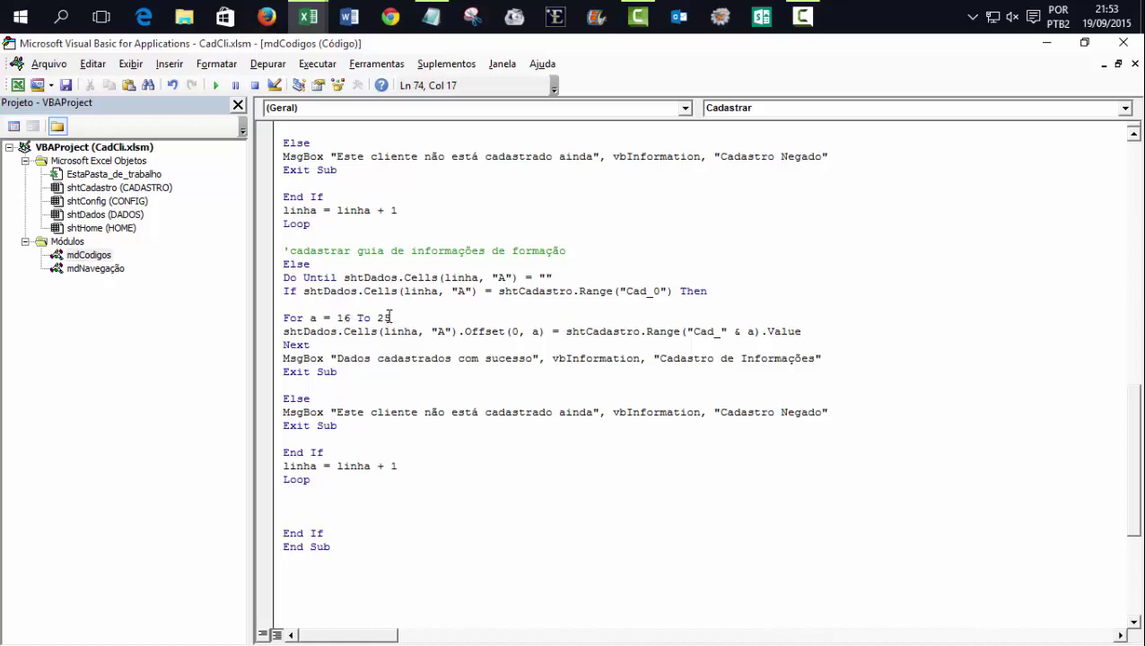
Step: Confirm the Informações de Formação tab fields run from Cad_26 to Cad_35, then return to VBA
{"action": "mouse_move", "coordinate": [308, 16]}
{"action": "left_click", "coordinate": [235, 97]}
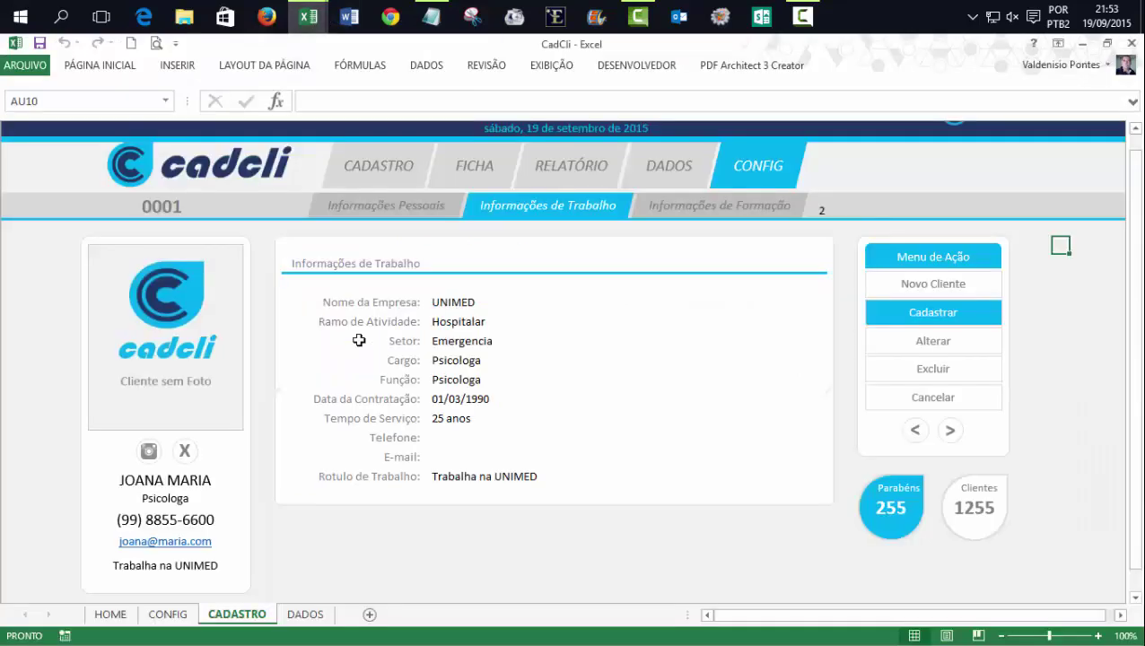
{"action": "left_click", "coordinate": [709, 205]}
{"action": "left_click", "coordinate": [448, 303]}
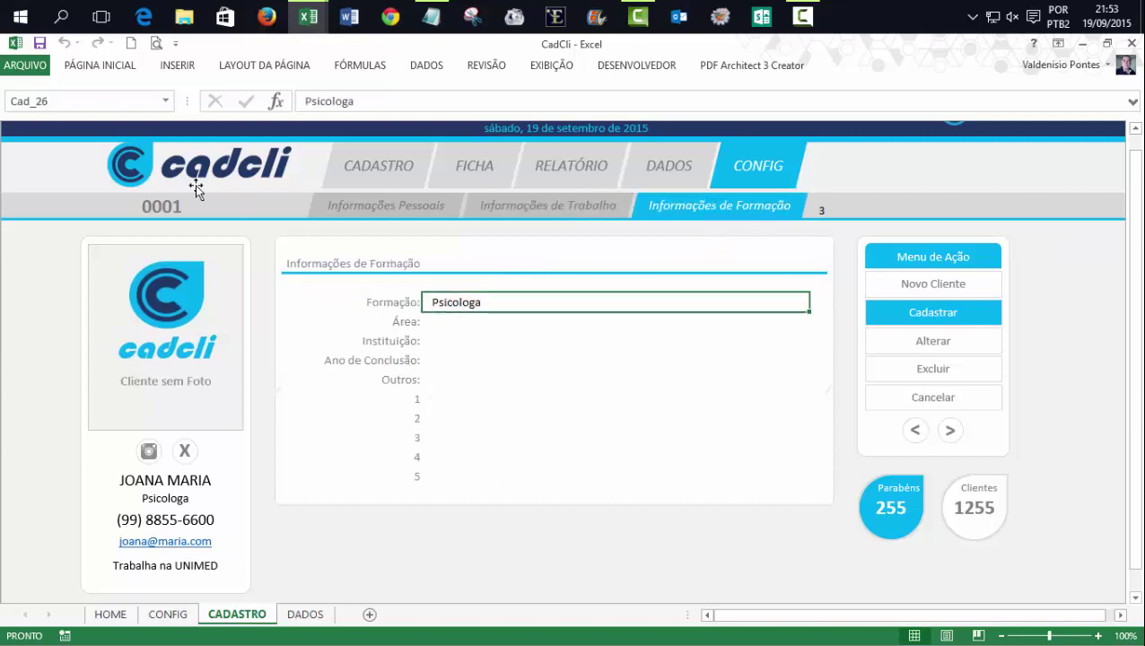
{"action": "left_click", "coordinate": [55, 101]}
{"action": "left_click", "coordinate": [440, 459]}
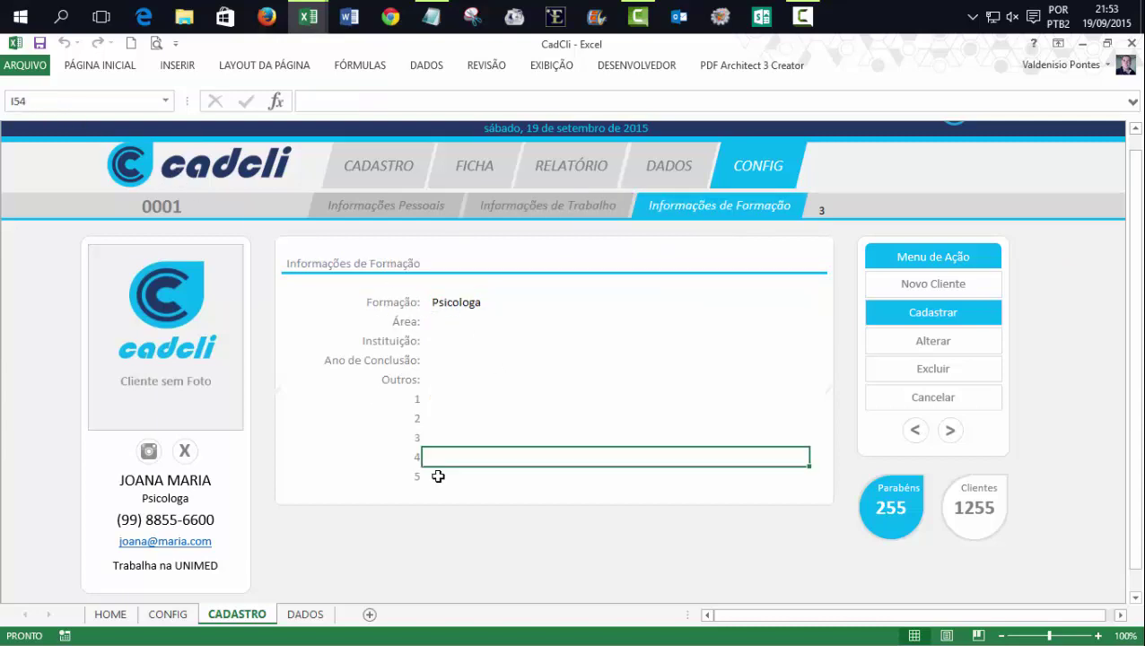
{"action": "left_click", "coordinate": [437, 477]}
{"action": "left_click", "coordinate": [88, 102]}
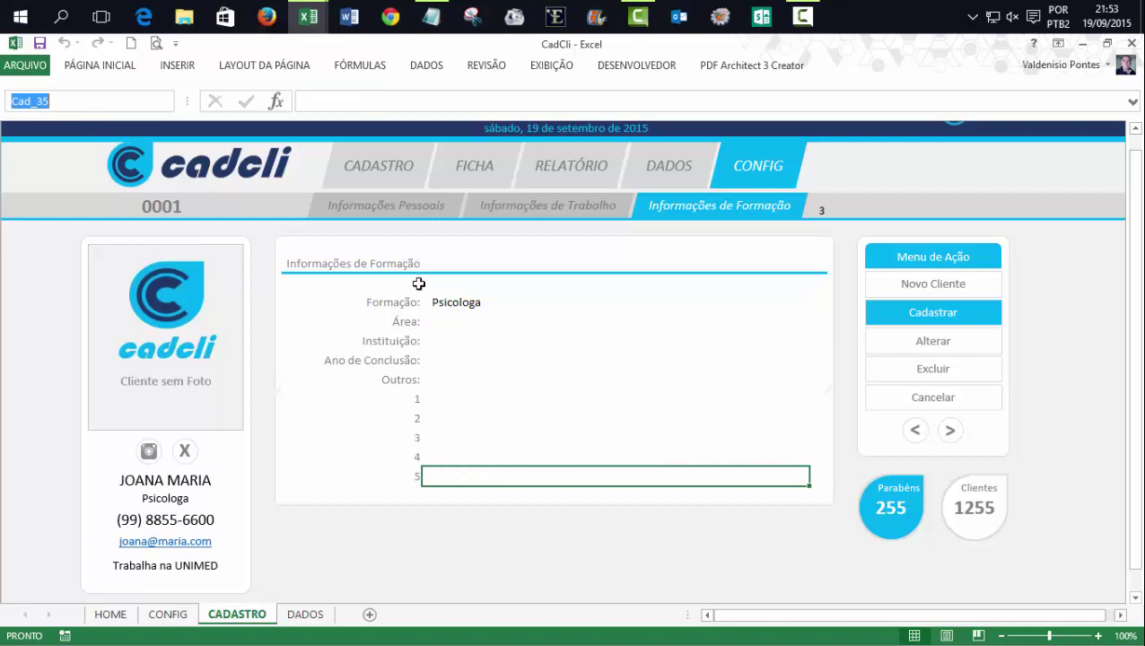
{"action": "left_click", "coordinate": [439, 302]}
{"action": "left_click", "coordinate": [449, 474]}
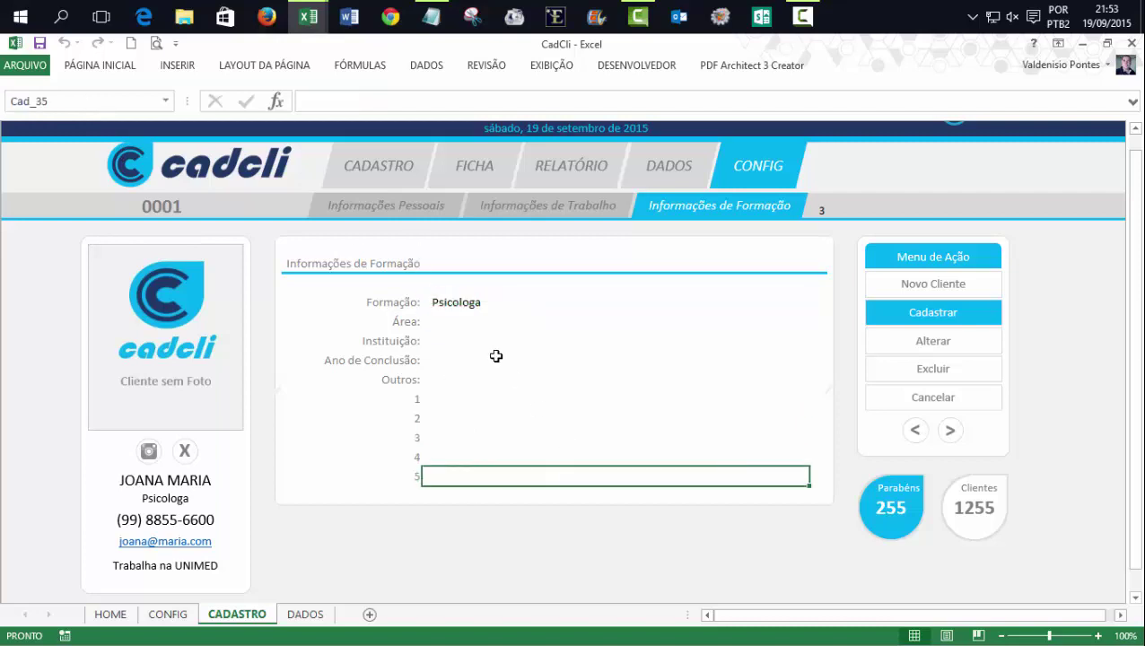
{"action": "left_click", "coordinate": [307, 16]}
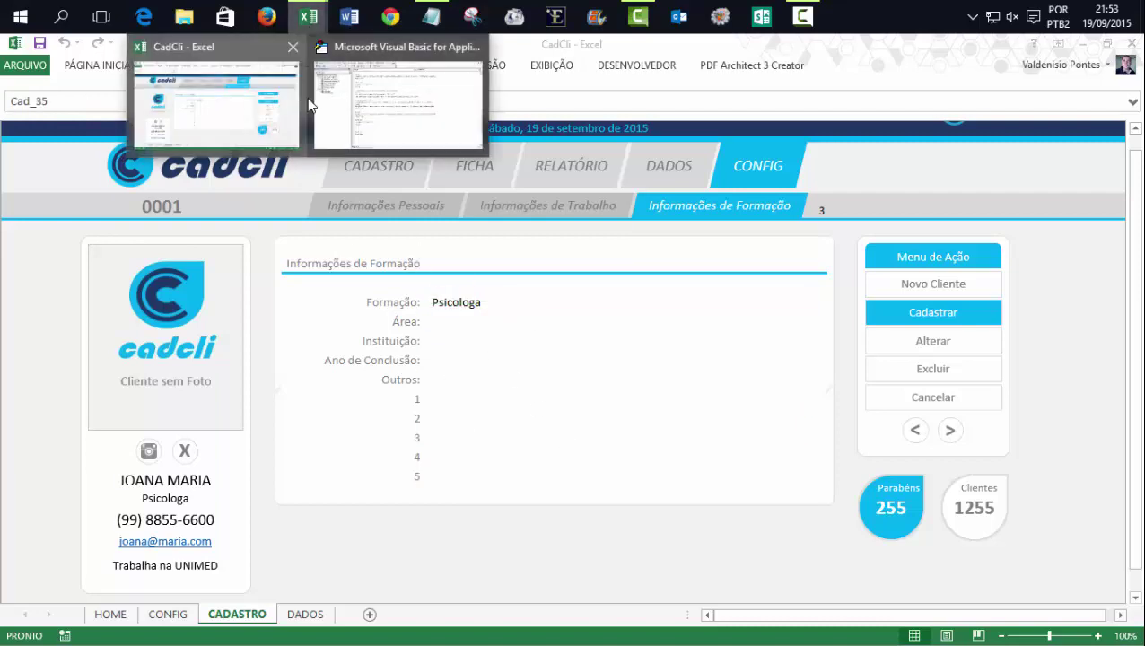
{"action": "left_click", "coordinate": [314, 106]}
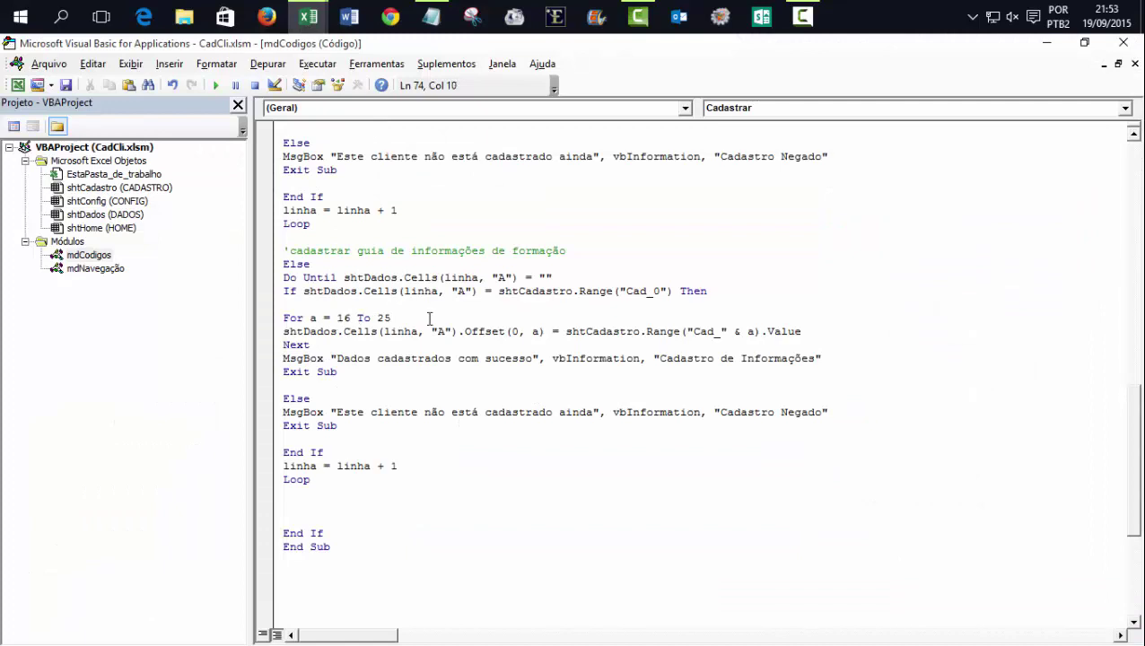
Step: Change the formação loop to For a = 26 To 35
{"action": "key", "text": "BackSpace"}
{"action": "type", "text": "2"}
{"action": "left_click", "coordinate": [566, 502]}
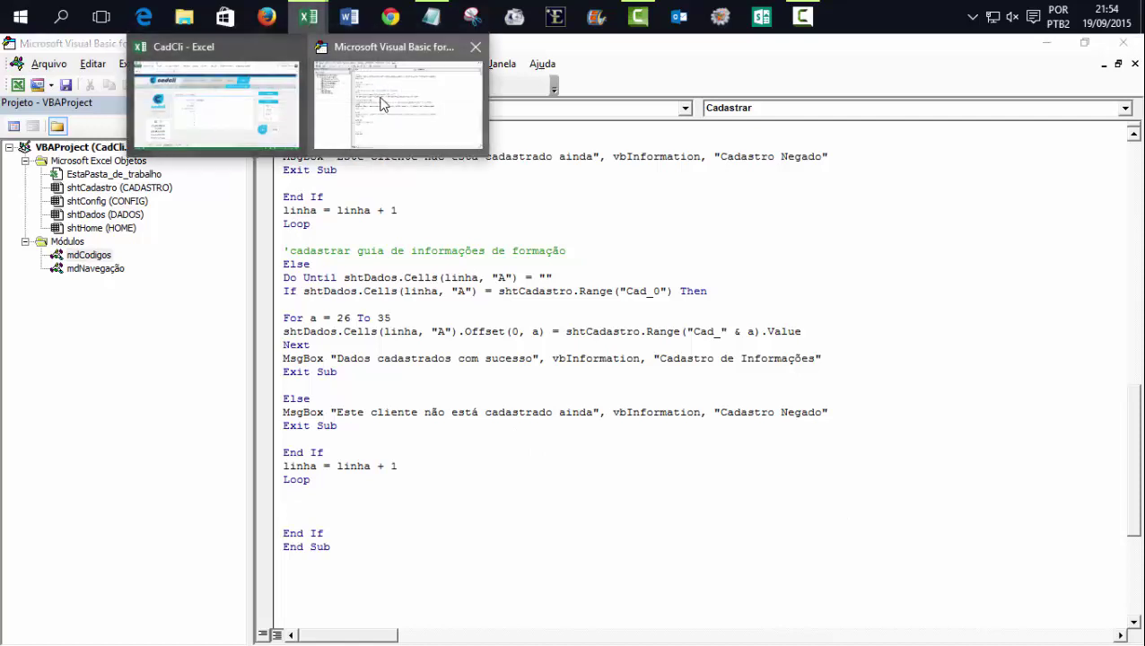
Step: Save client 0001's formação details (Psicologa, UFAC, 2010), then go to the DADOS sheet
{"action": "left_click", "coordinate": [215, 99]}
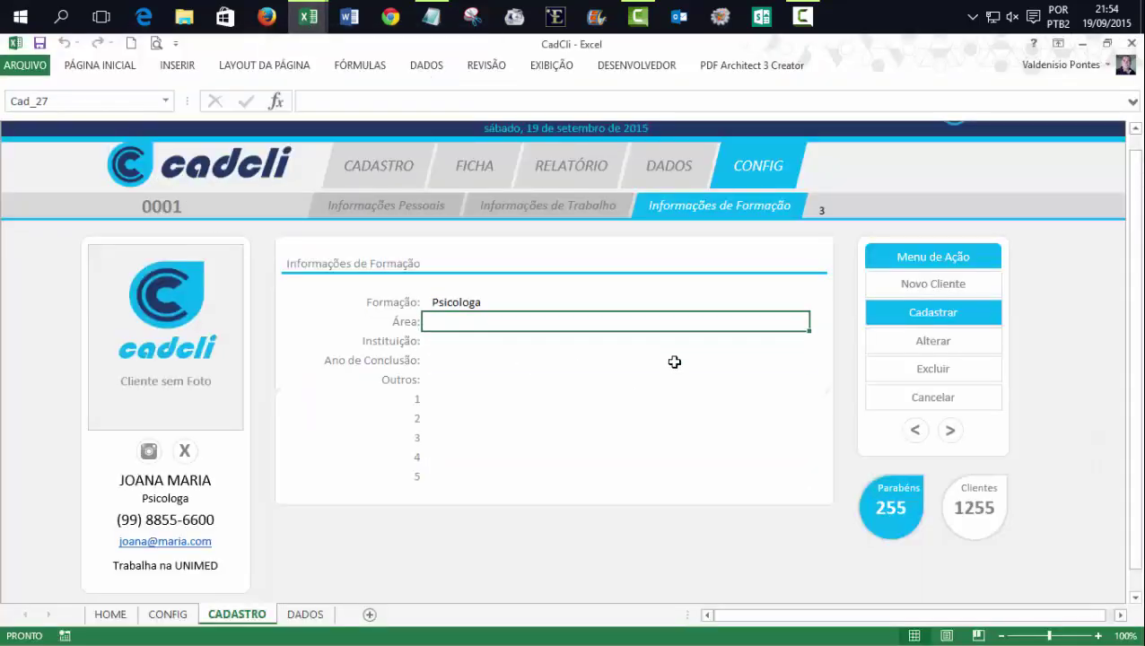
{"action": "left_click", "coordinate": [503, 444]}
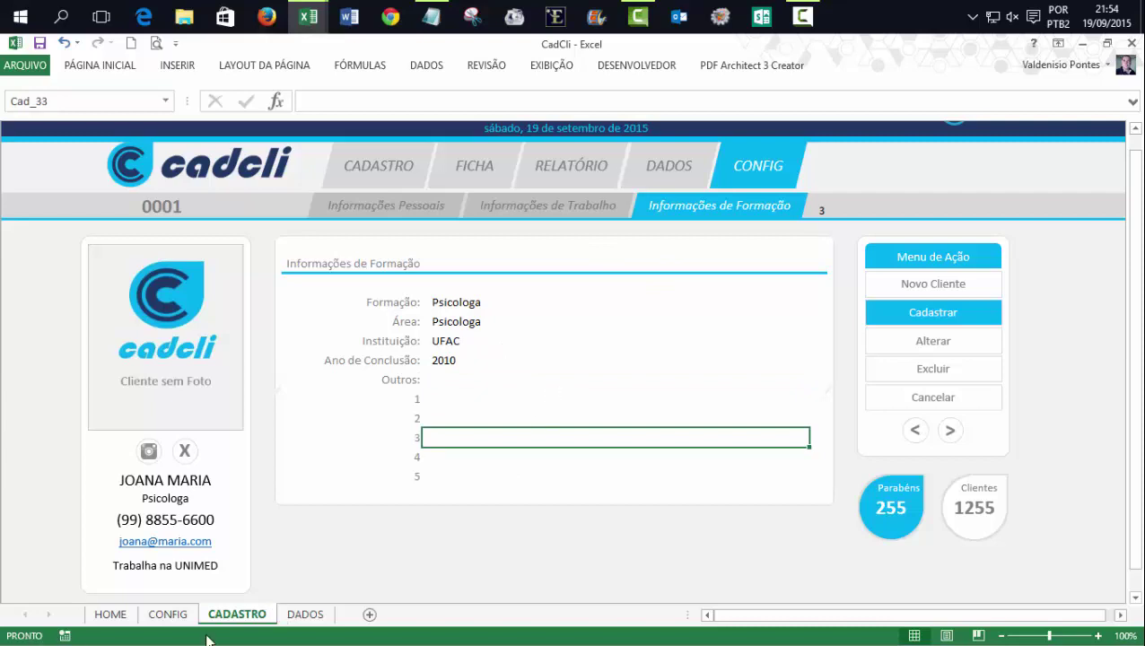
{"action": "left_click", "coordinate": [946, 321]}
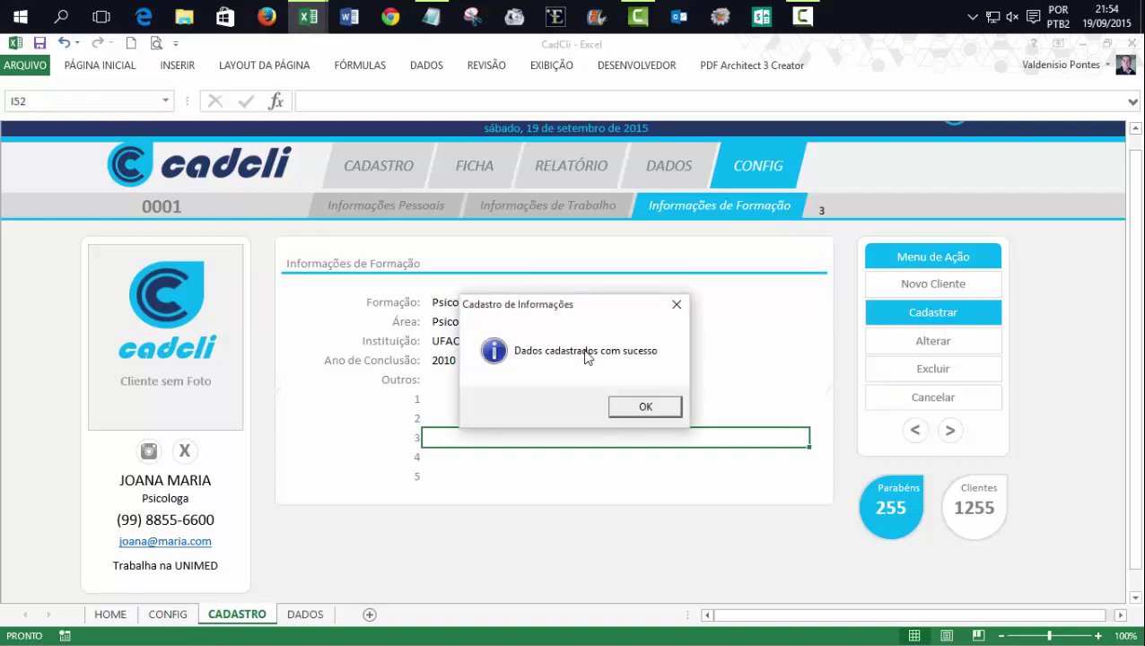
{"action": "left_click", "coordinate": [642, 407]}
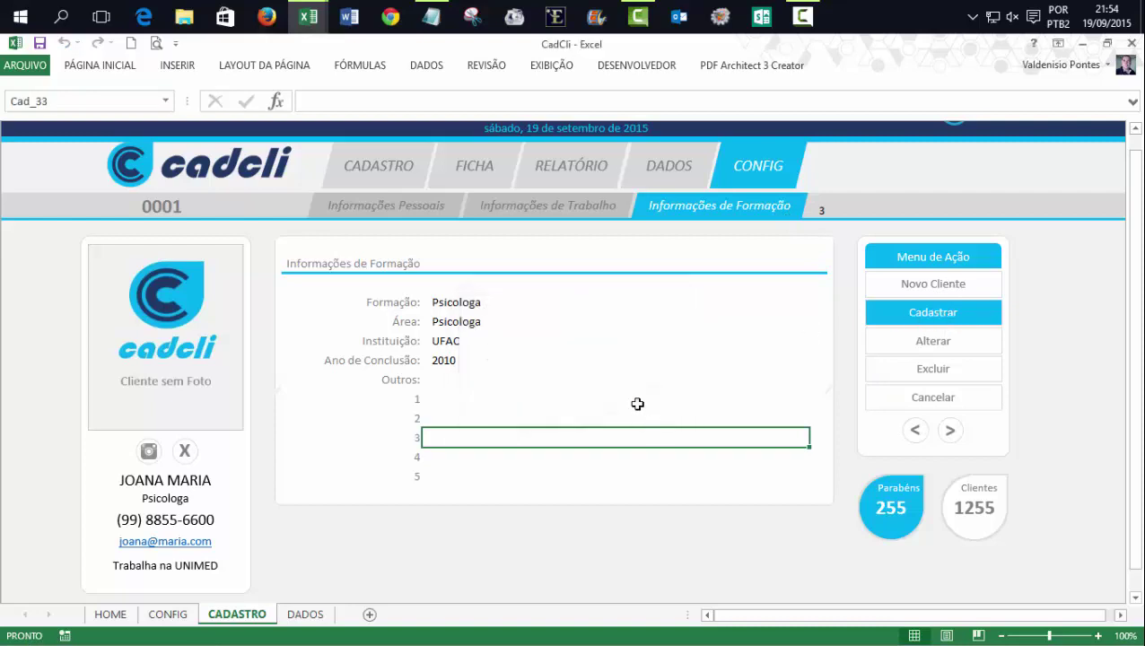
{"action": "left_click", "coordinate": [305, 615]}
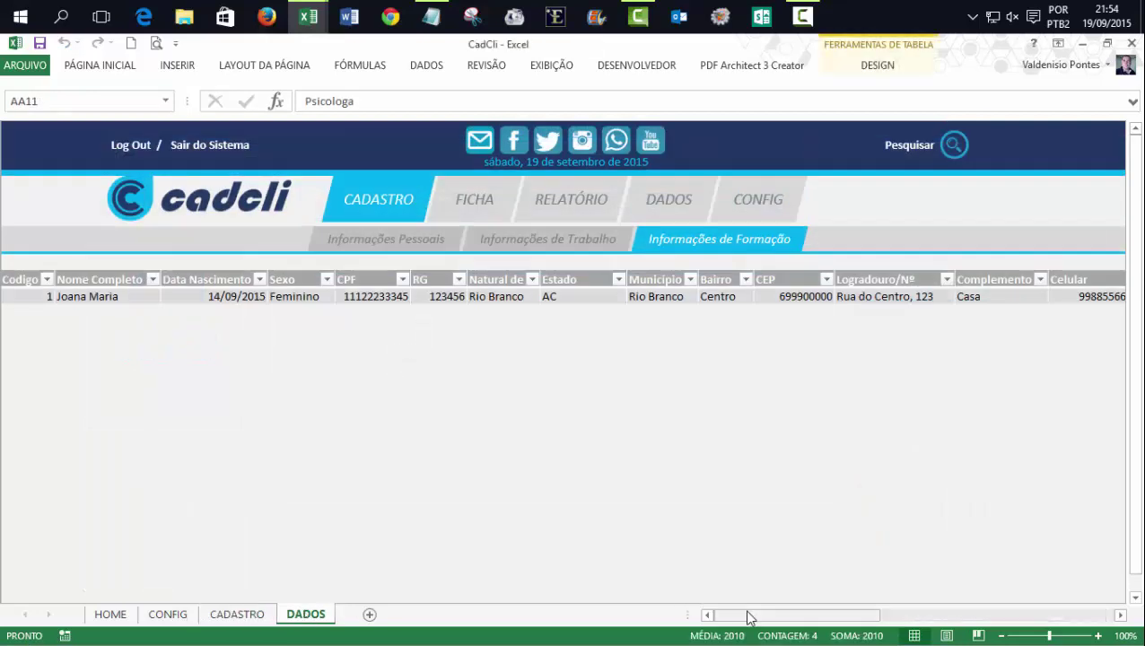
Step: Check the DADOS row holds Psicologa, Psicologa, UFAC and 2010 in the formação columns
{"action": "left_click_drag", "start_coordinate": [729, 616], "coordinate": [1048, 616]}
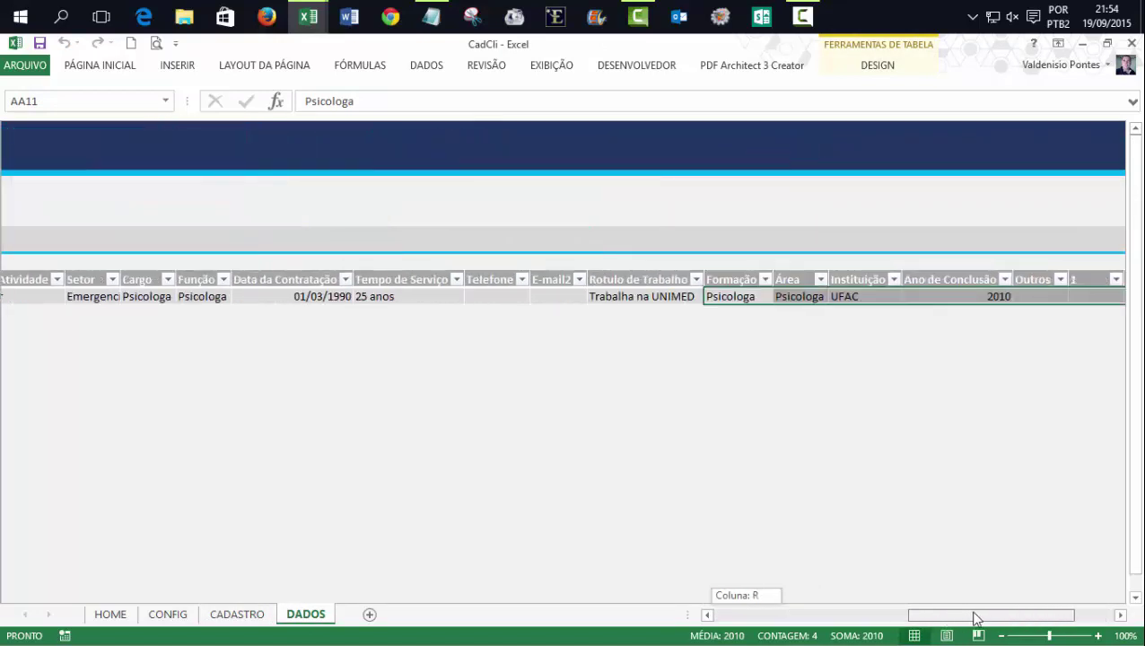
{"action": "left_click", "coordinate": [821, 463]}
{"action": "left_click", "coordinate": [484, 296]}
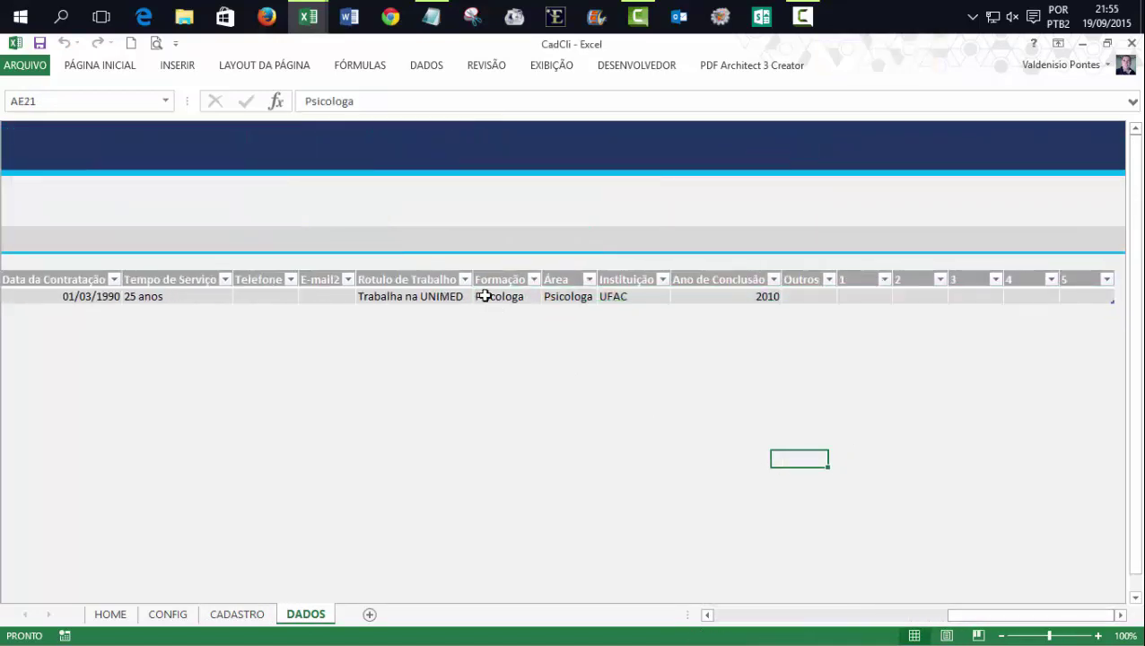
{"action": "left_click", "coordinate": [569, 295]}
{"action": "left_click", "coordinate": [610, 296]}
{"action": "left_click", "coordinate": [761, 296]}
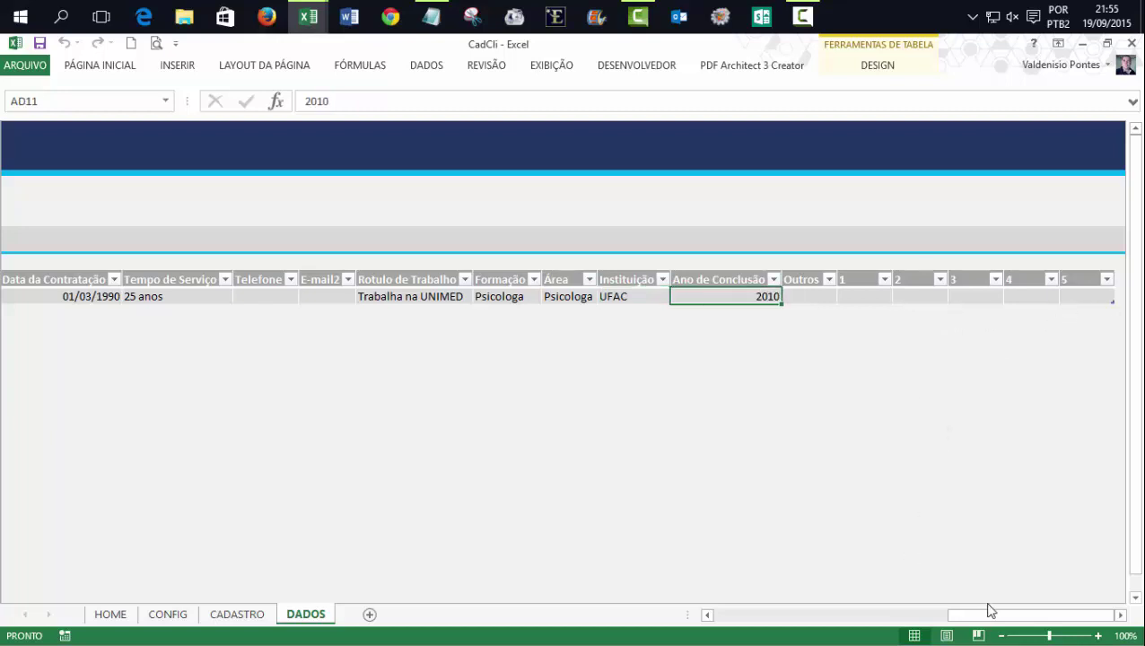
{"action": "left_click_drag", "start_coordinate": [1025, 617], "coordinate": [793, 620]}
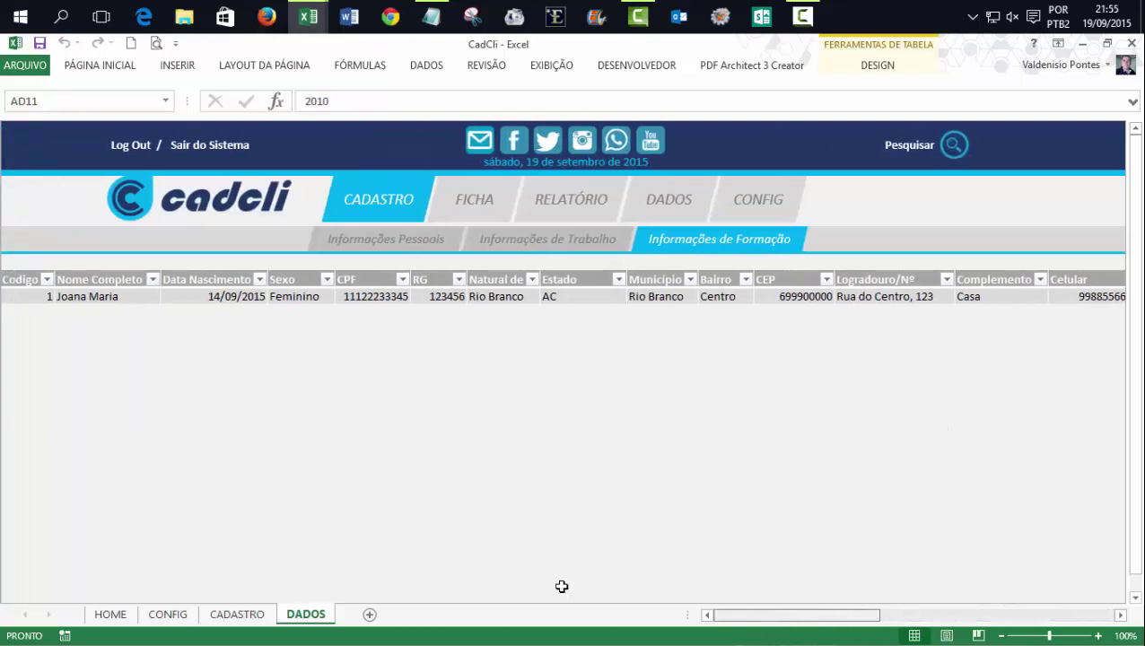
Step: Return to the CADASTRO sheet and bring up its Informações de Trabalho tab
{"action": "left_click", "coordinate": [245, 615]}
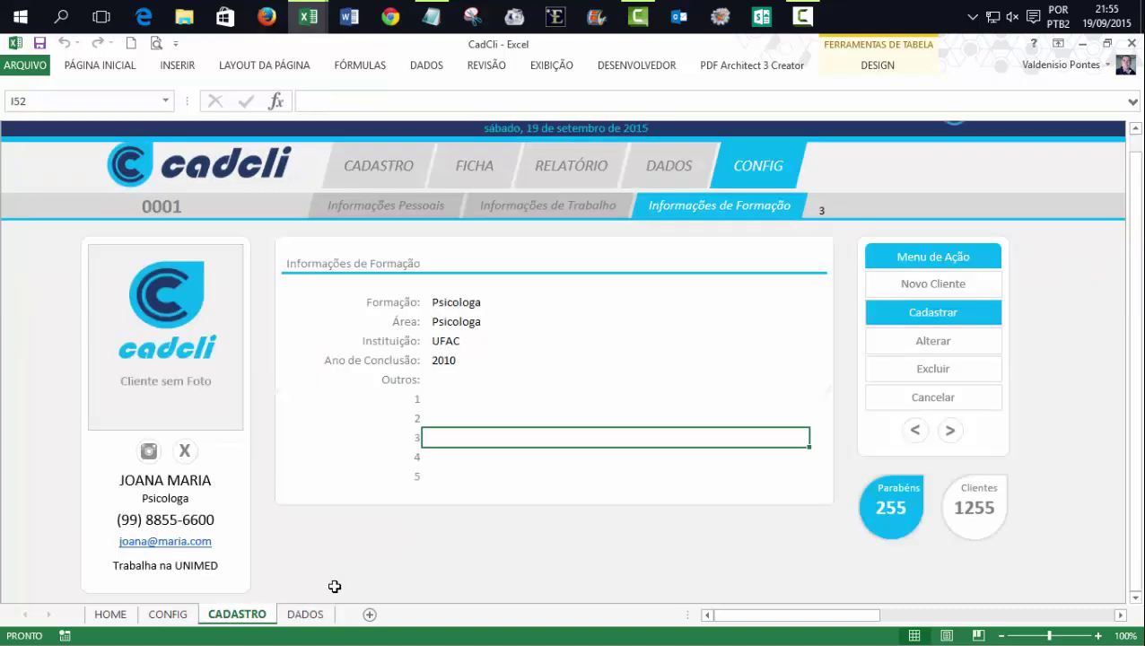
{"action": "left_click", "coordinate": [578, 209]}
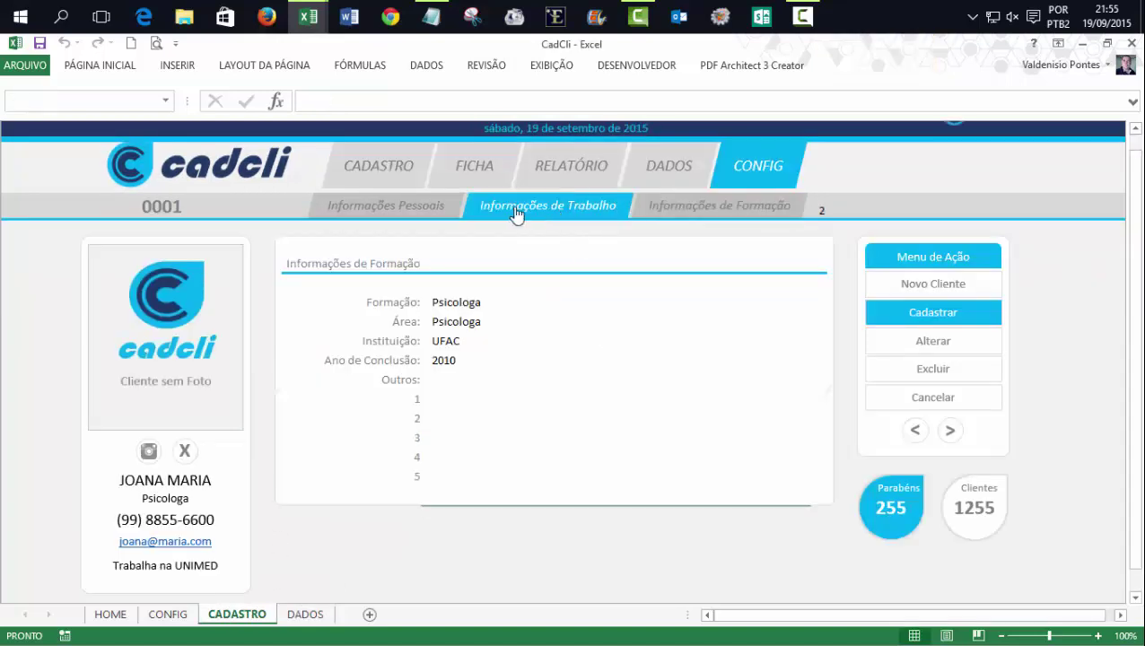
{"action": "left_click", "coordinate": [418, 205]}
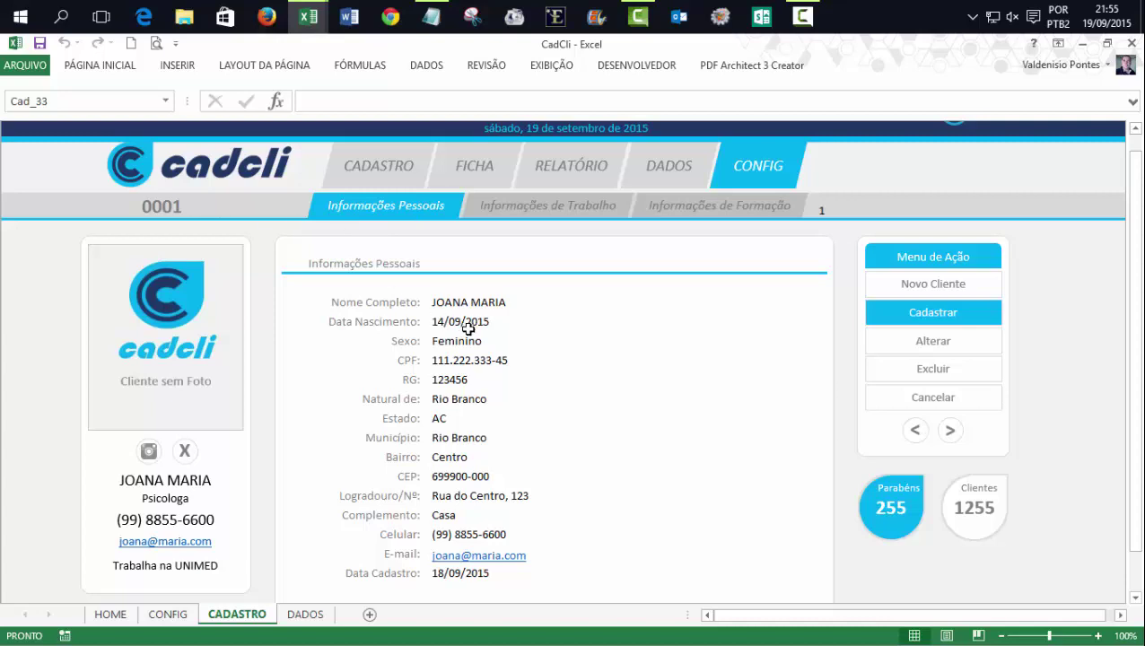
{"action": "mouse_move", "coordinate": [1135, 320]}
{"action": "left_mouse_down"}
{"action": "mouse_move", "coordinate": [1137, 361]}
{"action": "mouse_move", "coordinate": [1135, 334]}
{"action": "left_mouse_up"}
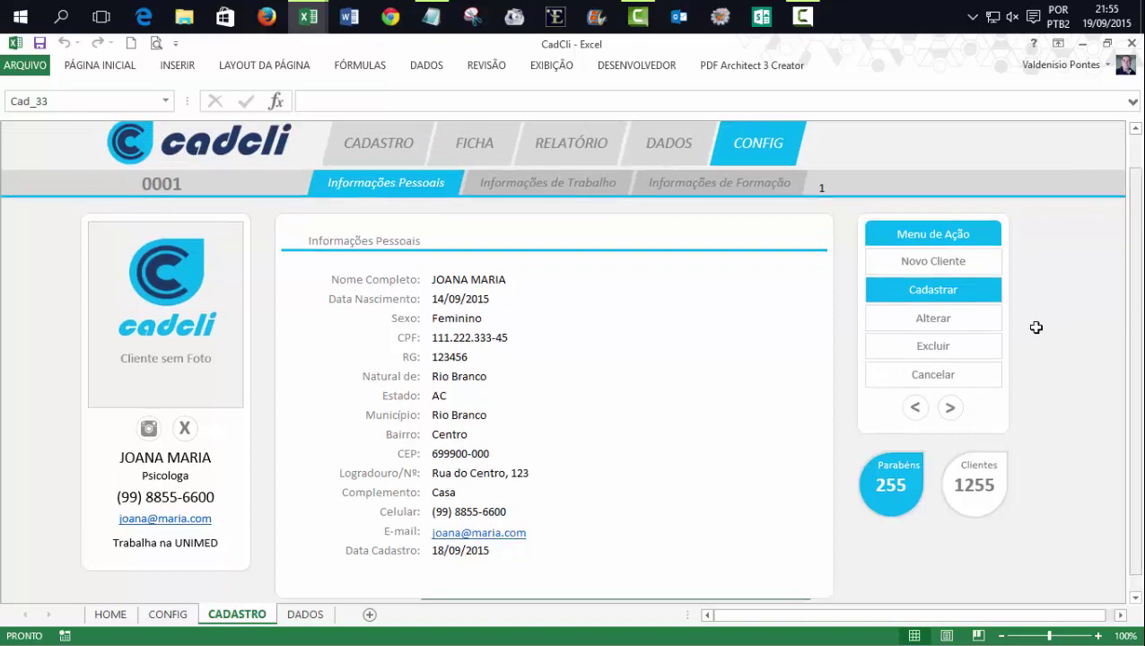
{"action": "left_click", "coordinate": [556, 184]}
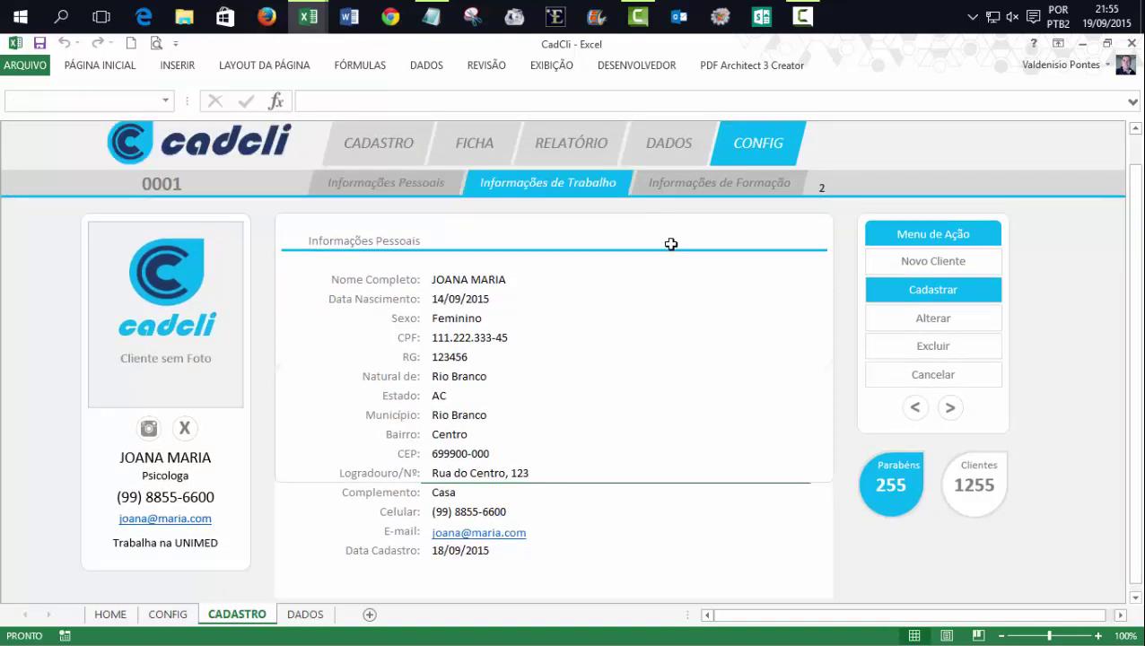
Step: Change the client code in the code cell from 0001 to 0002
{"action": "left_click", "coordinate": [162, 182]}
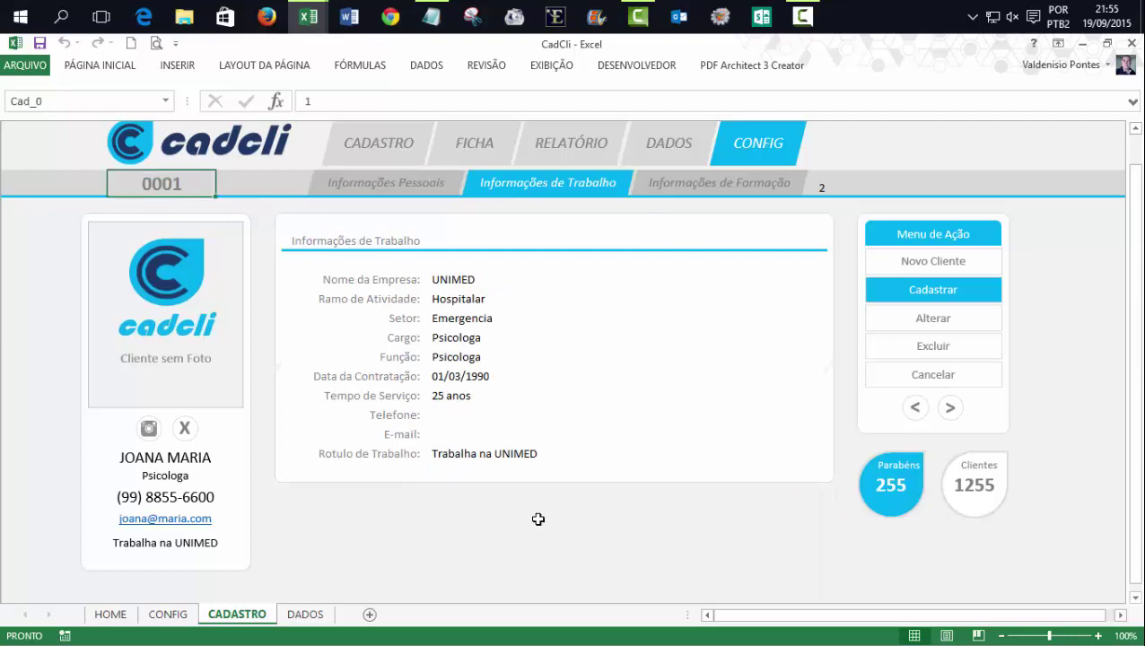
{"action": "key", "text": "Delete"}
{"action": "left_click", "coordinate": [536, 517]}
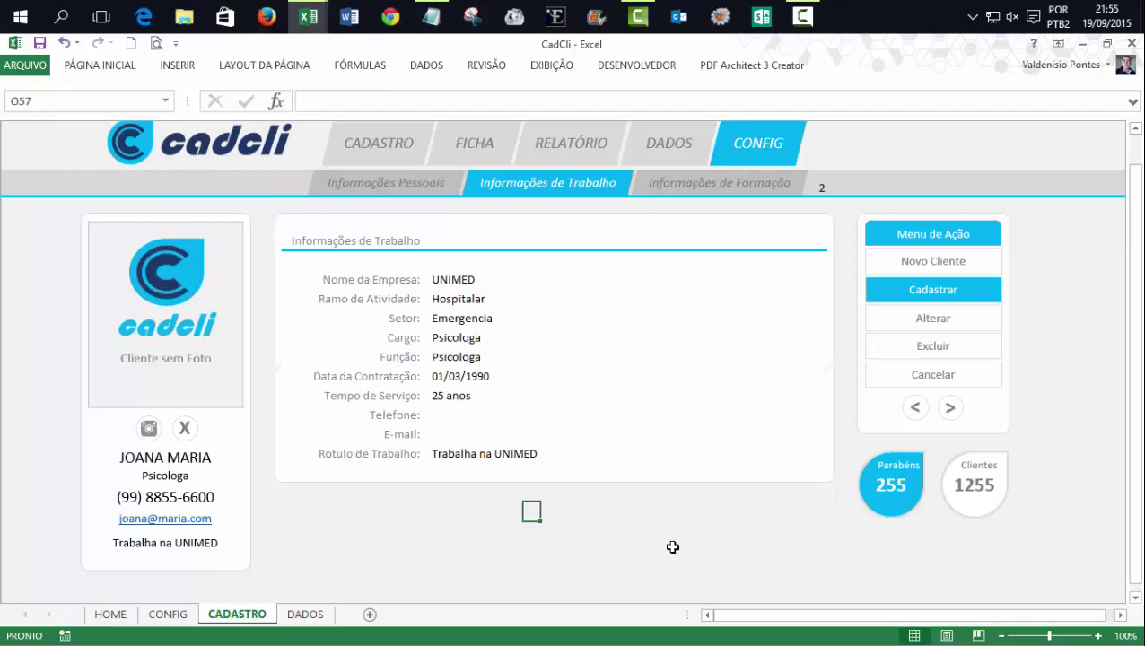
{"action": "left_click", "coordinate": [201, 194]}
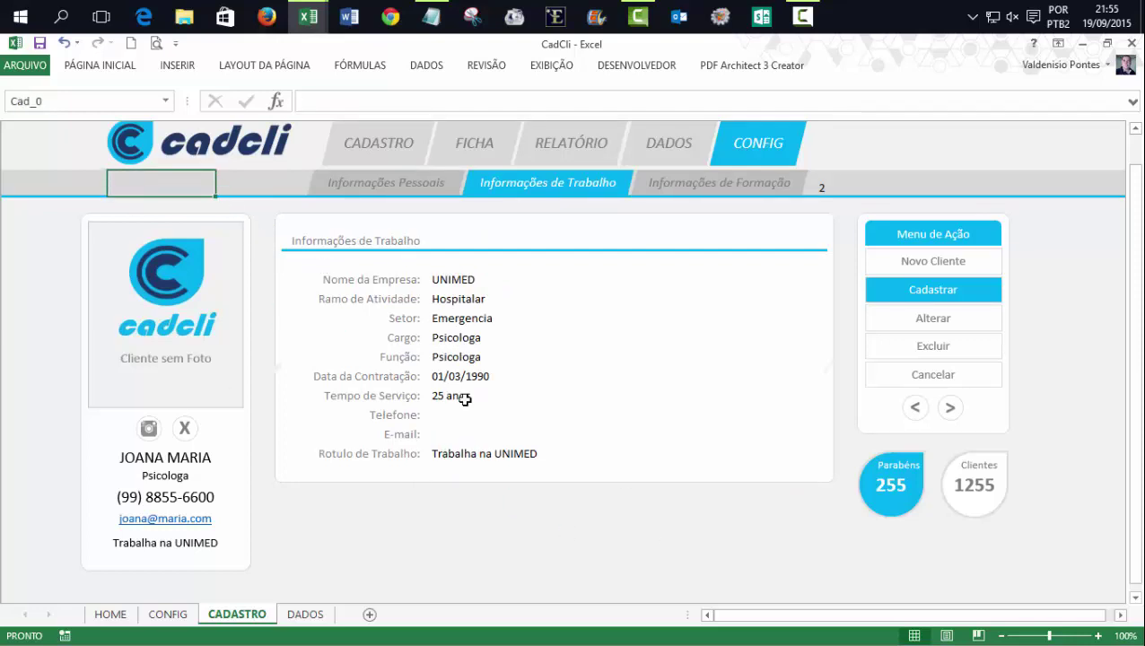
{"action": "type", "text": "2"}
{"action": "left_click", "coordinate": [601, 549]}
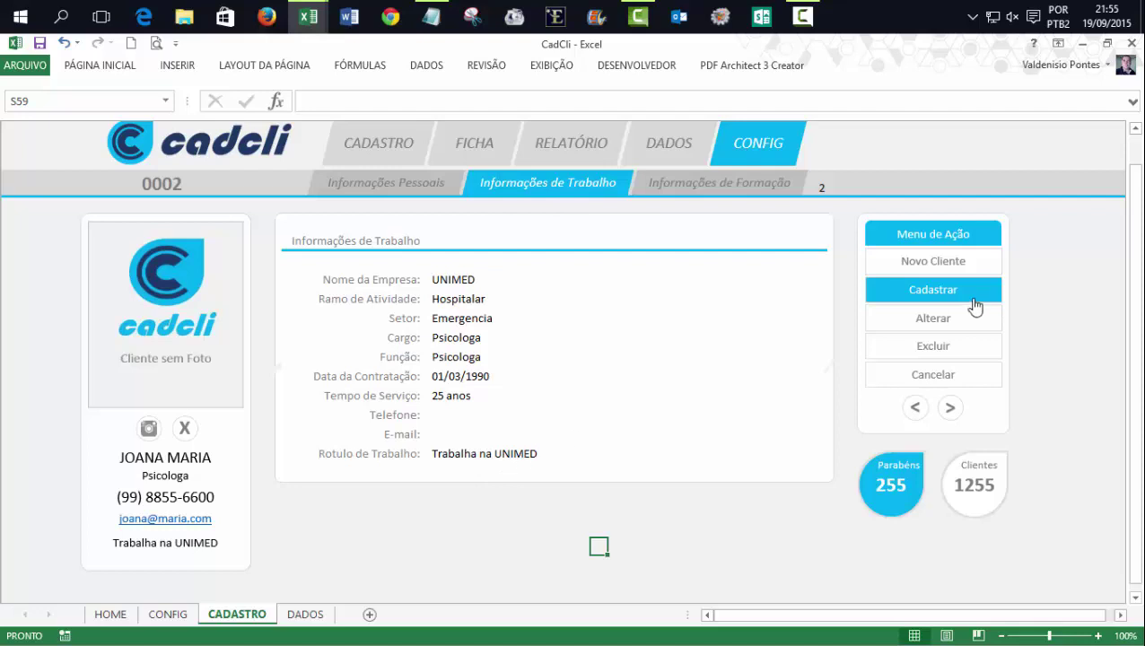
Step: Try saving the work and formação data for client 0002, dismissing both Cadastro Negado warnings
{"action": "left_click", "coordinate": [933, 290]}
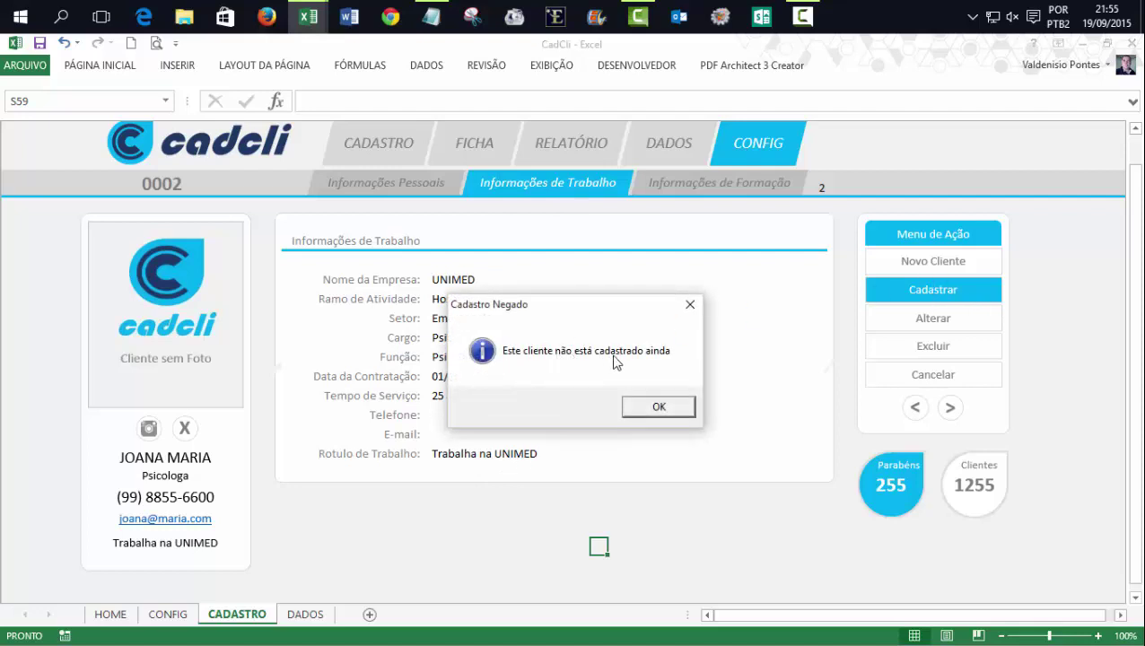
{"action": "left_click", "coordinate": [658, 406]}
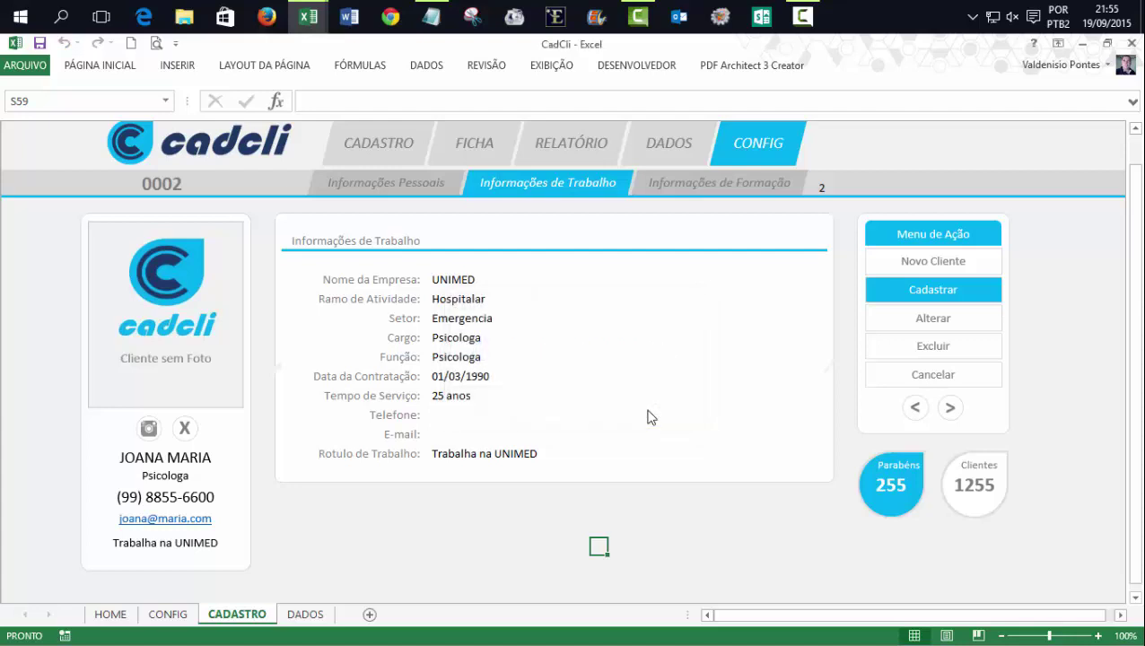
{"action": "left_click", "coordinate": [664, 184]}
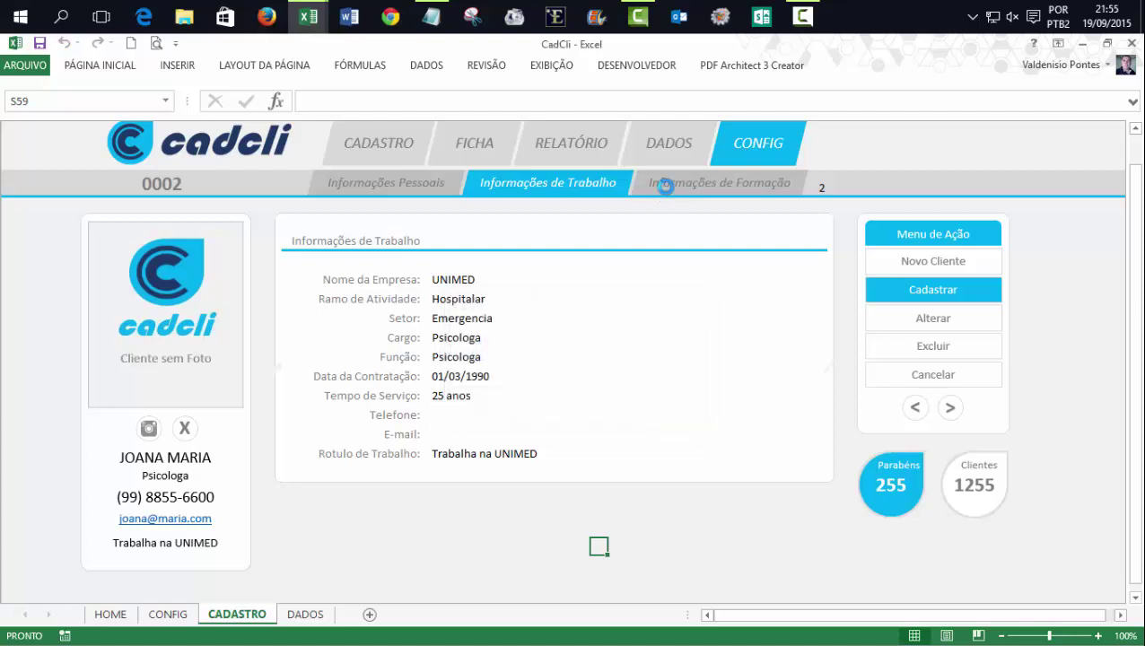
{"action": "left_click", "coordinate": [900, 288]}
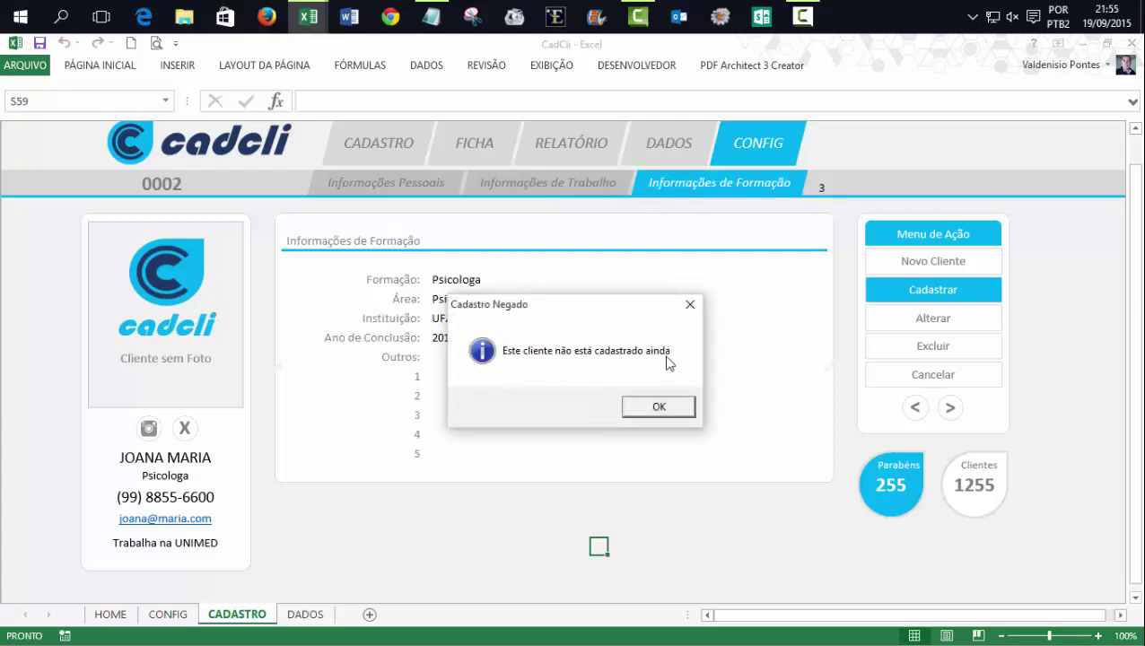
{"action": "left_click", "coordinate": [658, 408]}
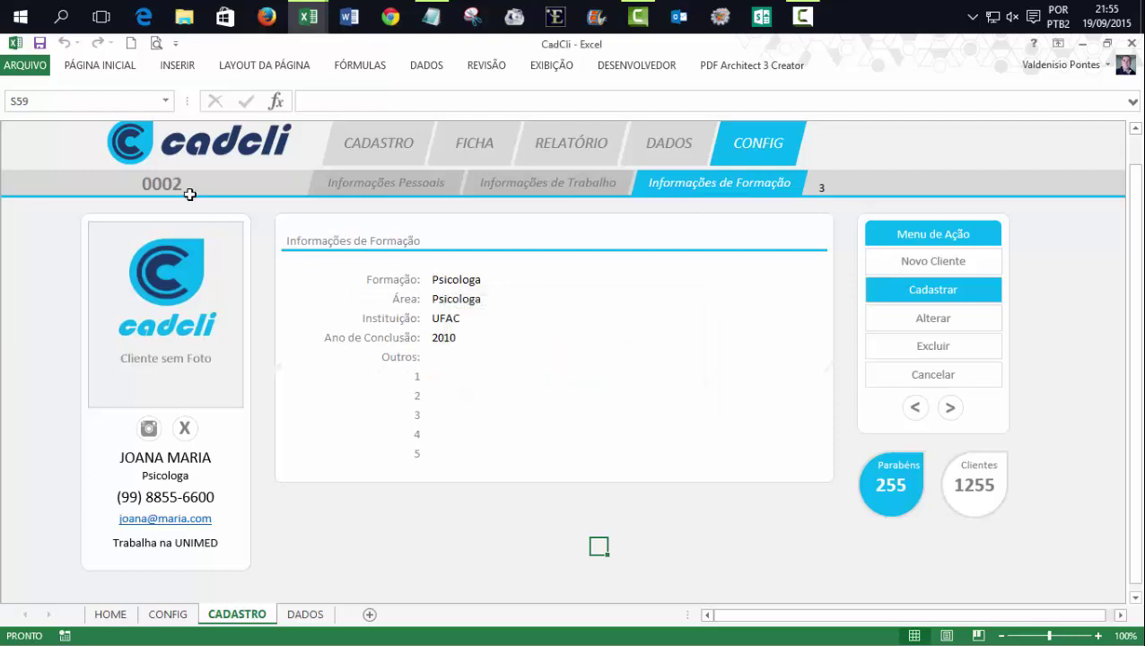
Step: Check the DADOS sheet, then return to CADASTRO and finish on Informações de Trabalho
{"action": "left_click", "coordinate": [305, 614]}
{"action": "left_click", "coordinate": [237, 613]}
{"action": "left_click", "coordinate": [515, 181]}
{"action": "left_click", "coordinate": [459, 182]}
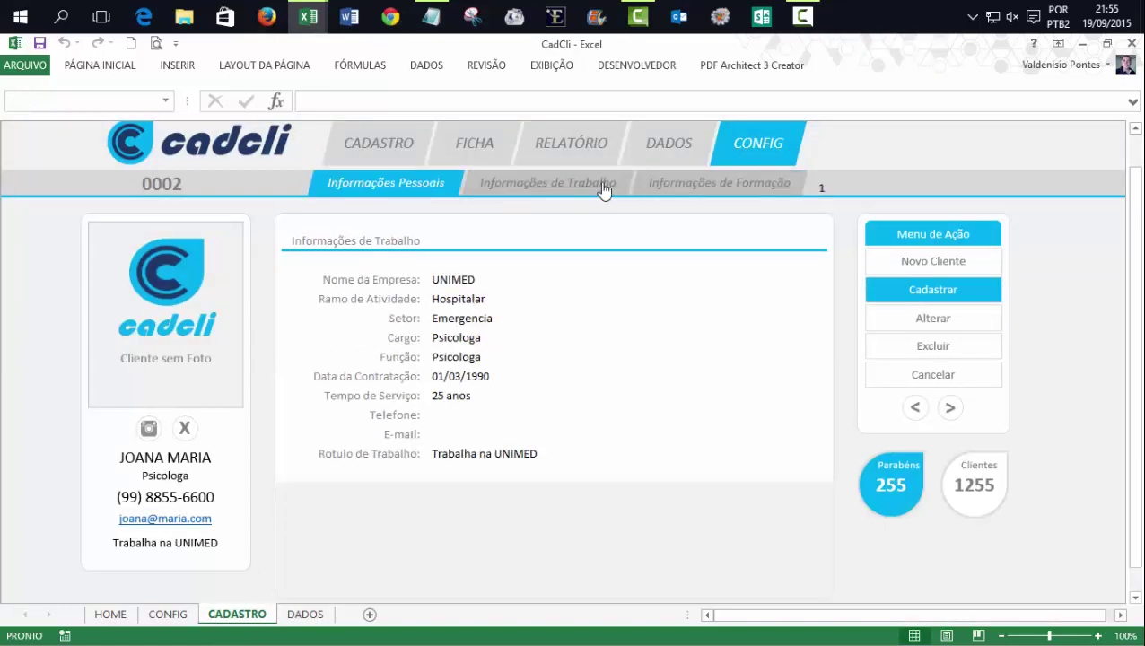
{"action": "left_click", "coordinate": [678, 182]}
{"action": "left_click", "coordinate": [567, 191]}
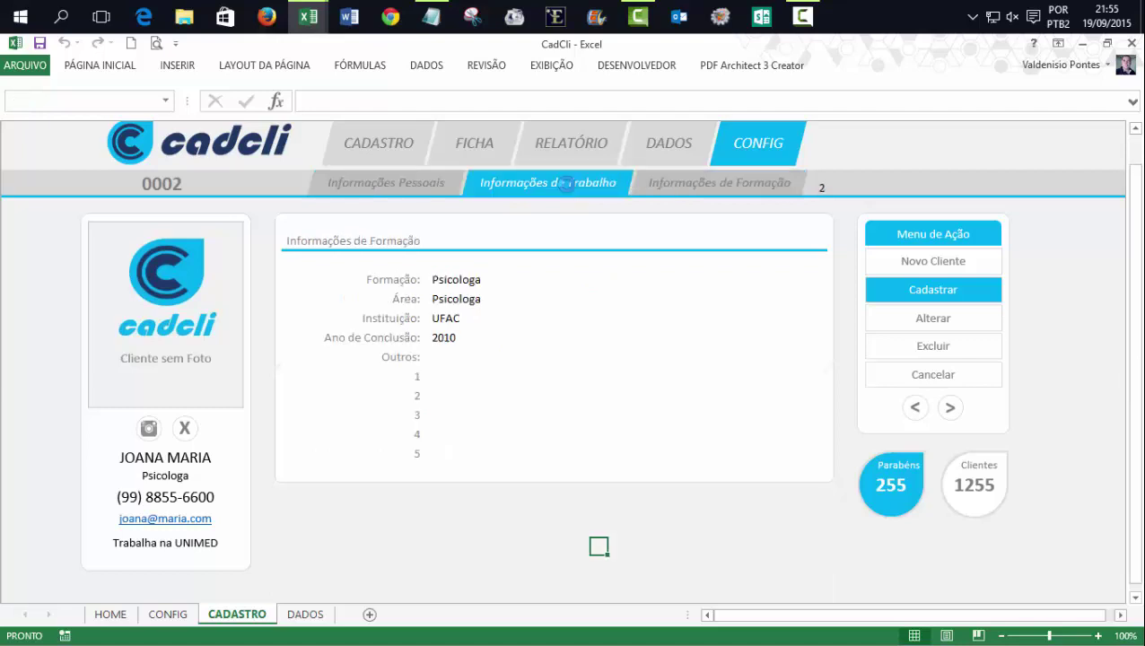
{"action": "left_click", "coordinate": [191, 185]}
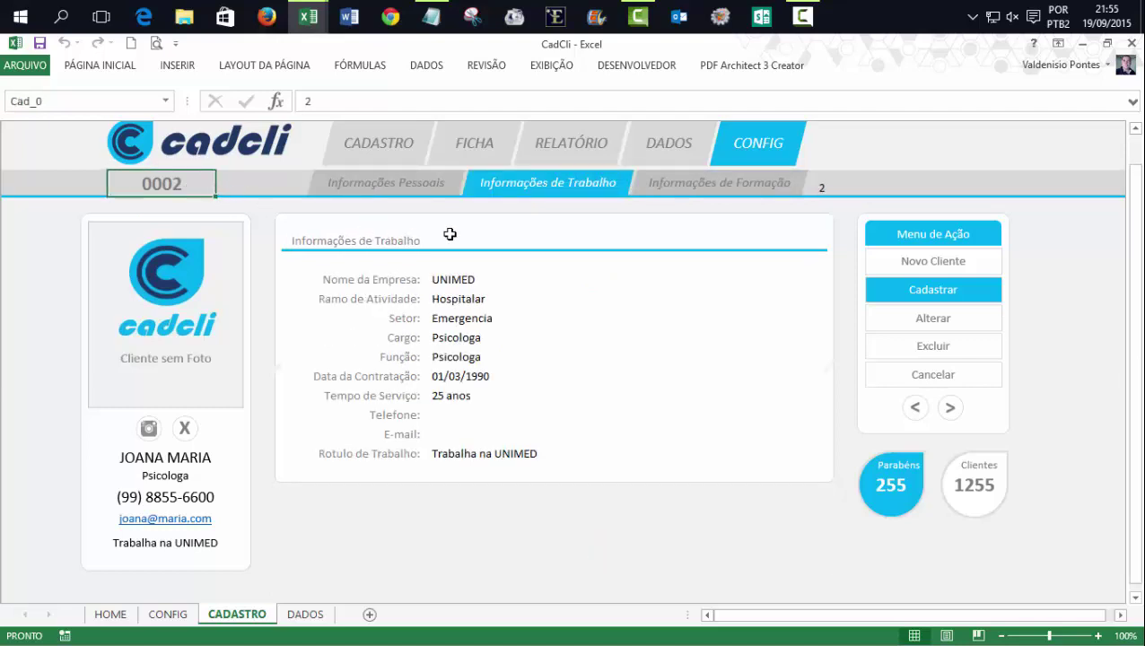
Step: Clear the personal values from Nome Completo to Data Cadastro and the client code 0002
{"action": "left_click", "coordinate": [695, 184]}
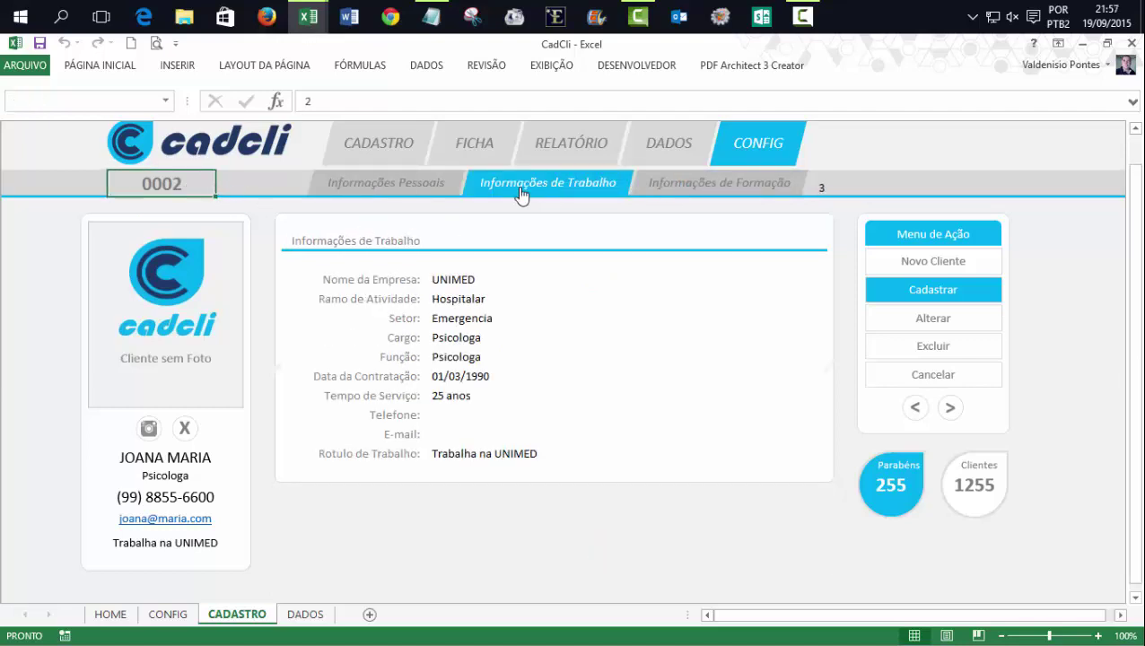
{"action": "left_click", "coordinate": [411, 185]}
{"action": "left_click", "coordinate": [572, 187]}
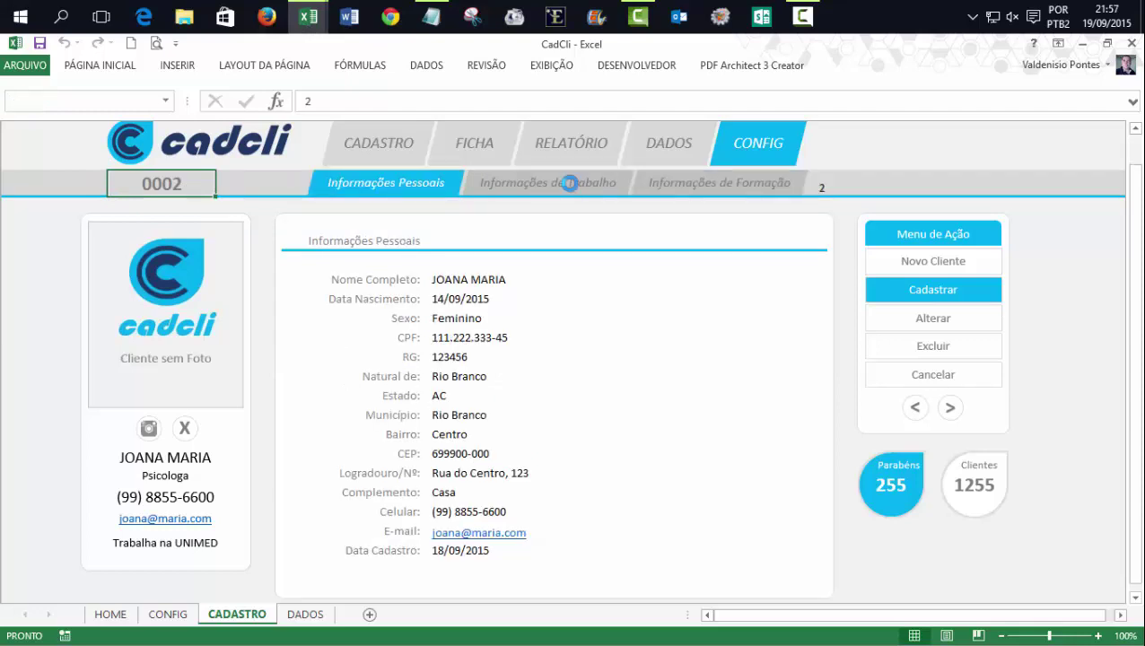
{"action": "left_click", "coordinate": [684, 187]}
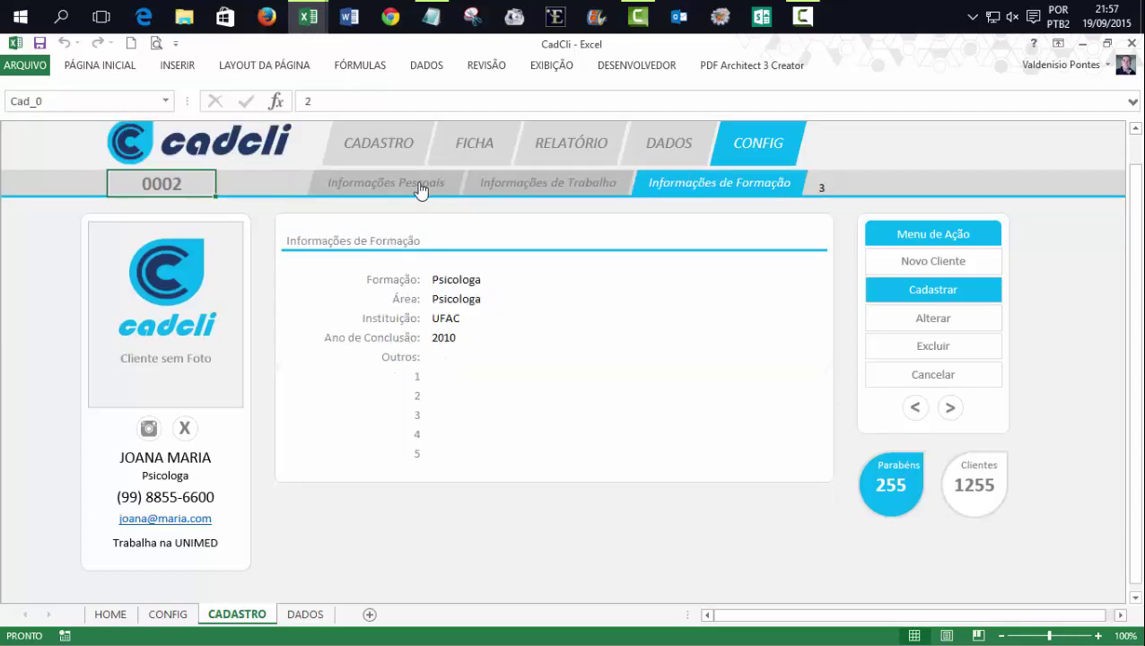
{"action": "left_click", "coordinate": [420, 187]}
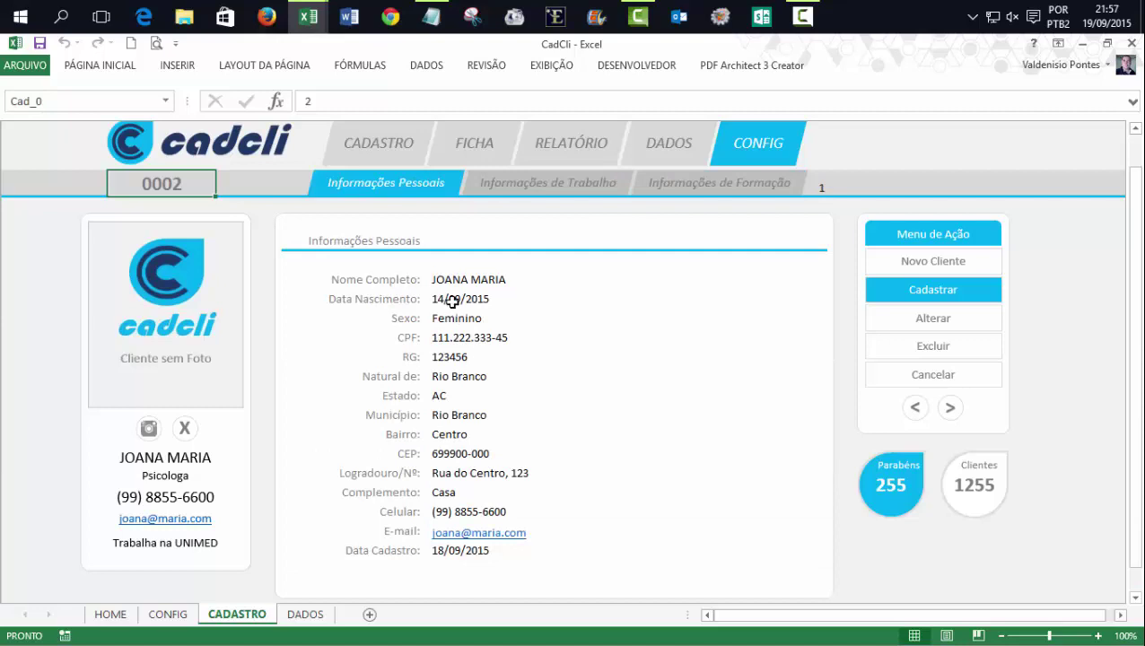
{"action": "left_click_drag", "start_coordinate": [453, 281], "coordinate": [552, 511]}
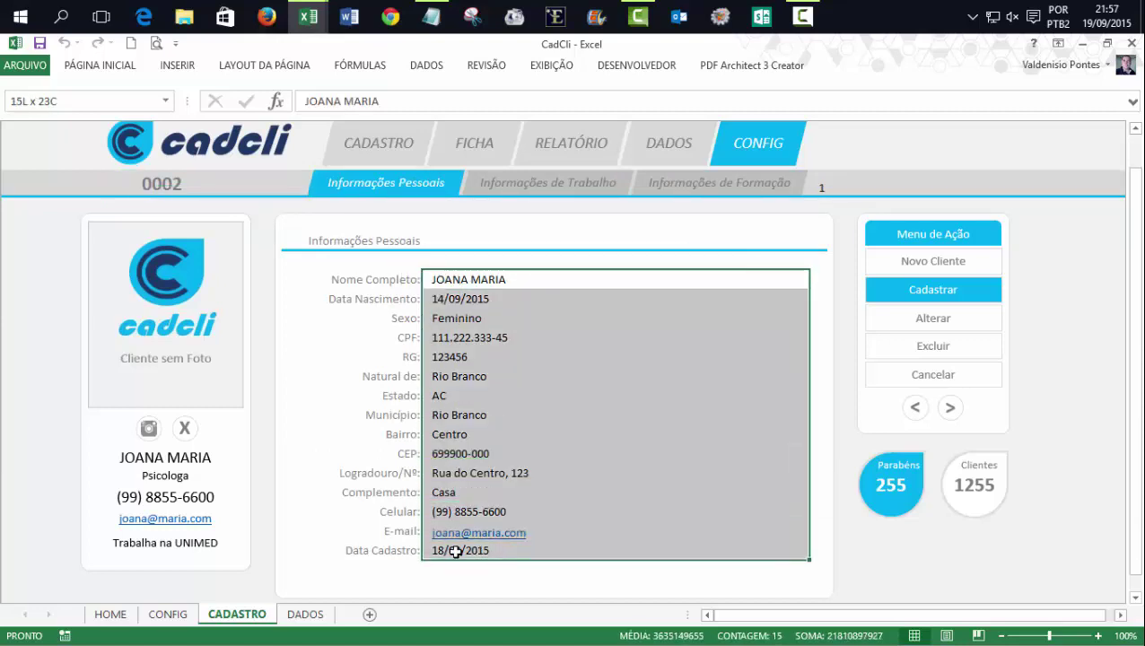
{"action": "key", "text": "Delete"}
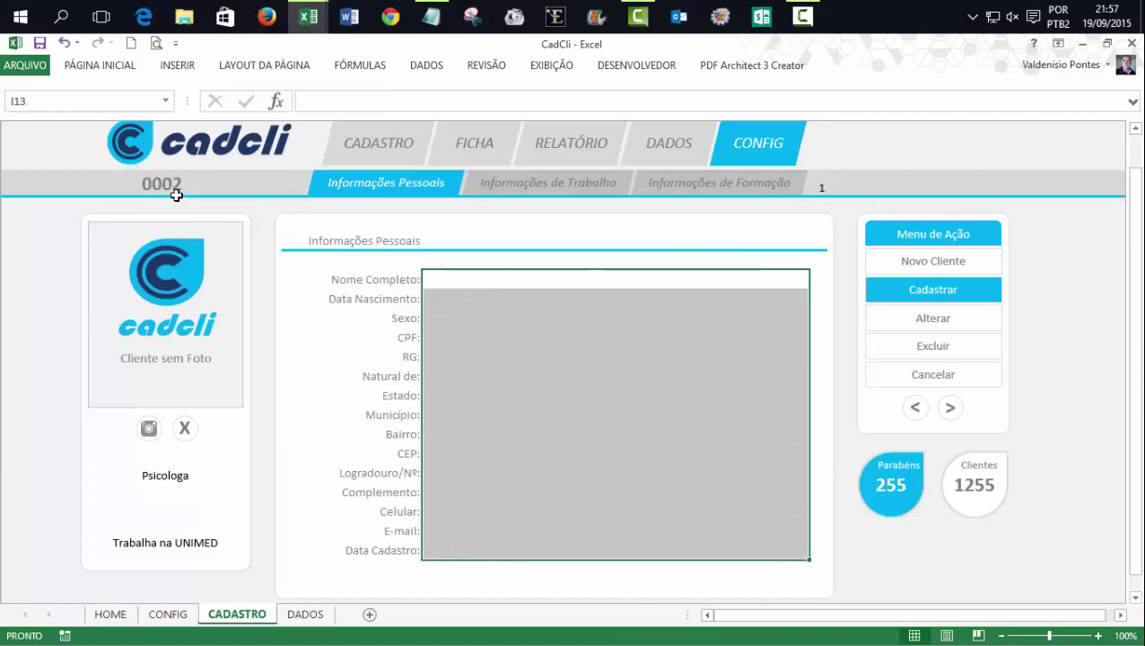
{"action": "left_click", "coordinate": [161, 184]}
{"action": "key", "text": "Delete"}
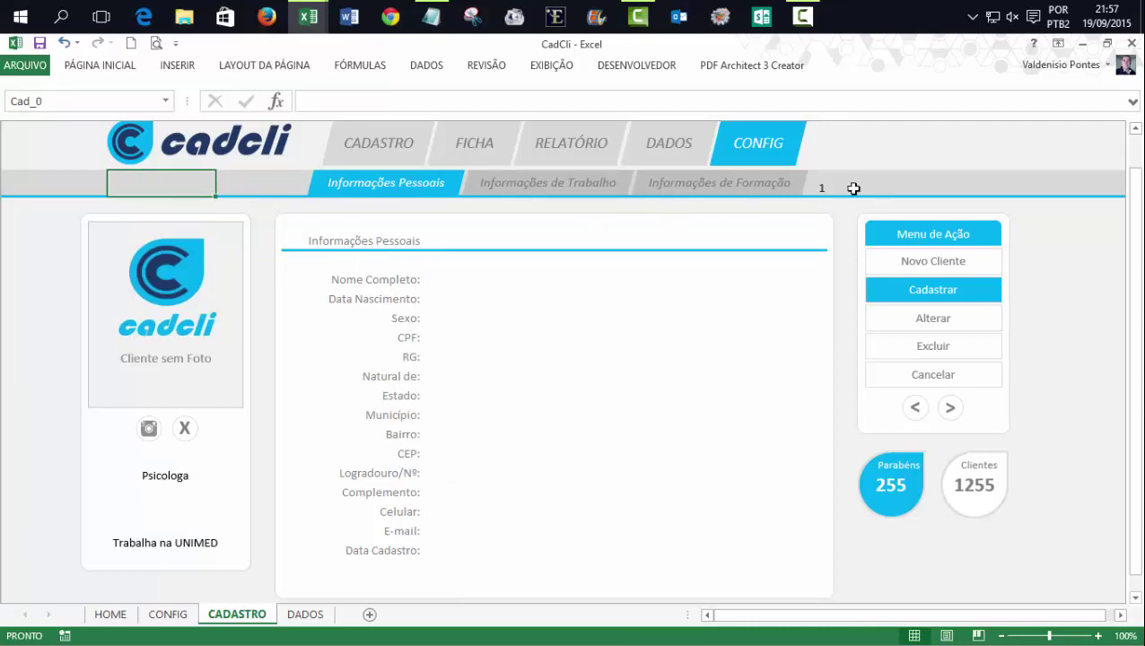
Step: Clear the work values from Nome da Empresa to Rotulo de Trabalho and all education values
{"action": "left_click", "coordinate": [534, 184]}
{"action": "left_click_drag", "start_coordinate": [453, 281], "coordinate": [465, 453]}
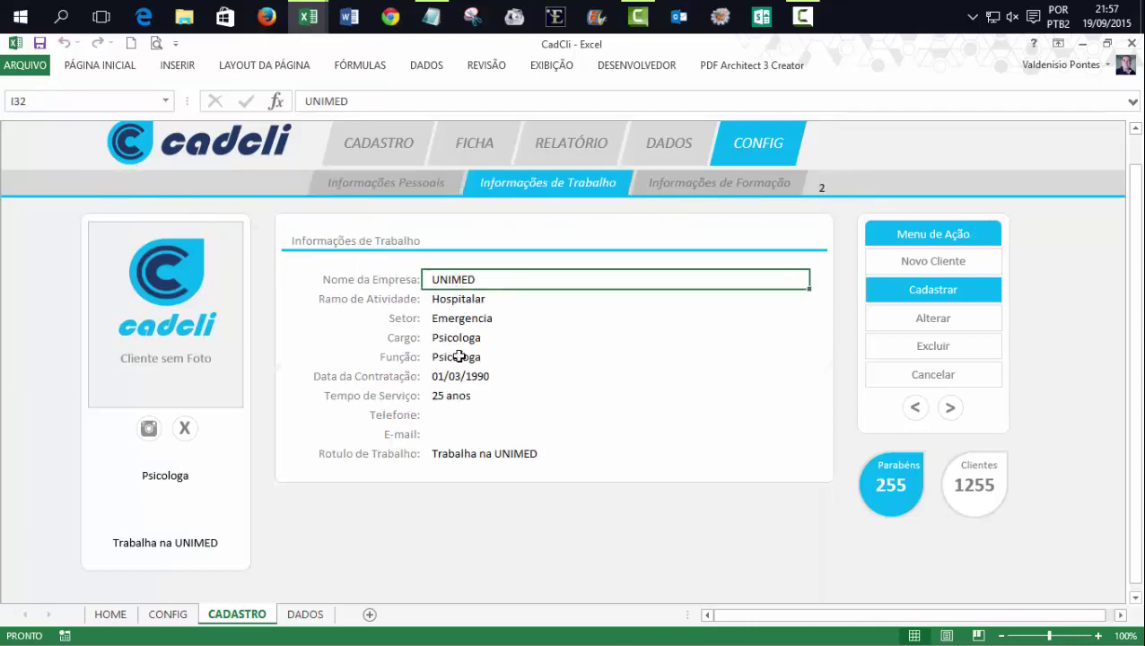
{"action": "key", "text": "Delete"}
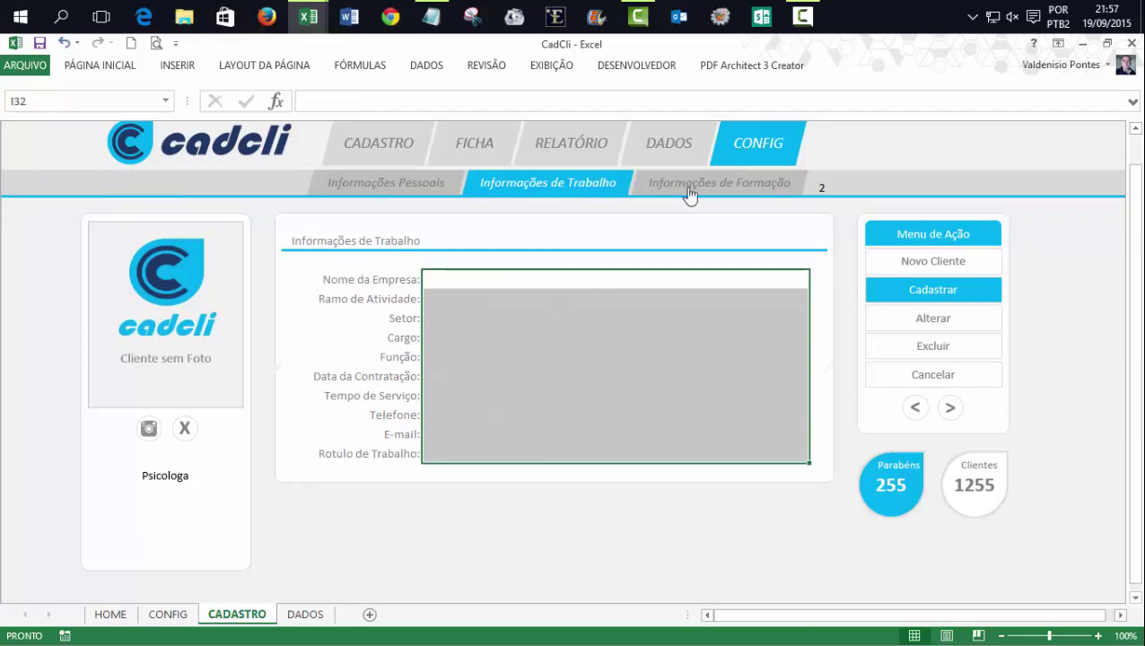
{"action": "left_click", "coordinate": [690, 183]}
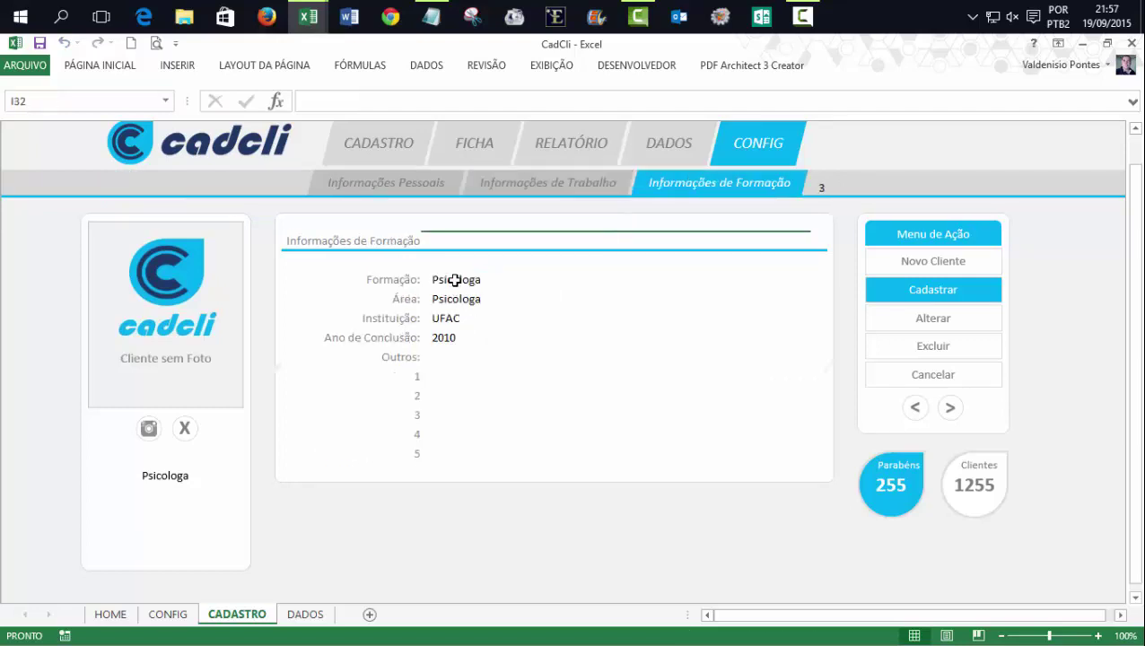
{"action": "left_click_drag", "start_coordinate": [453, 279], "coordinate": [478, 347]}
{"action": "key", "text": "Delete"}
{"action": "left_click", "coordinate": [582, 529]}
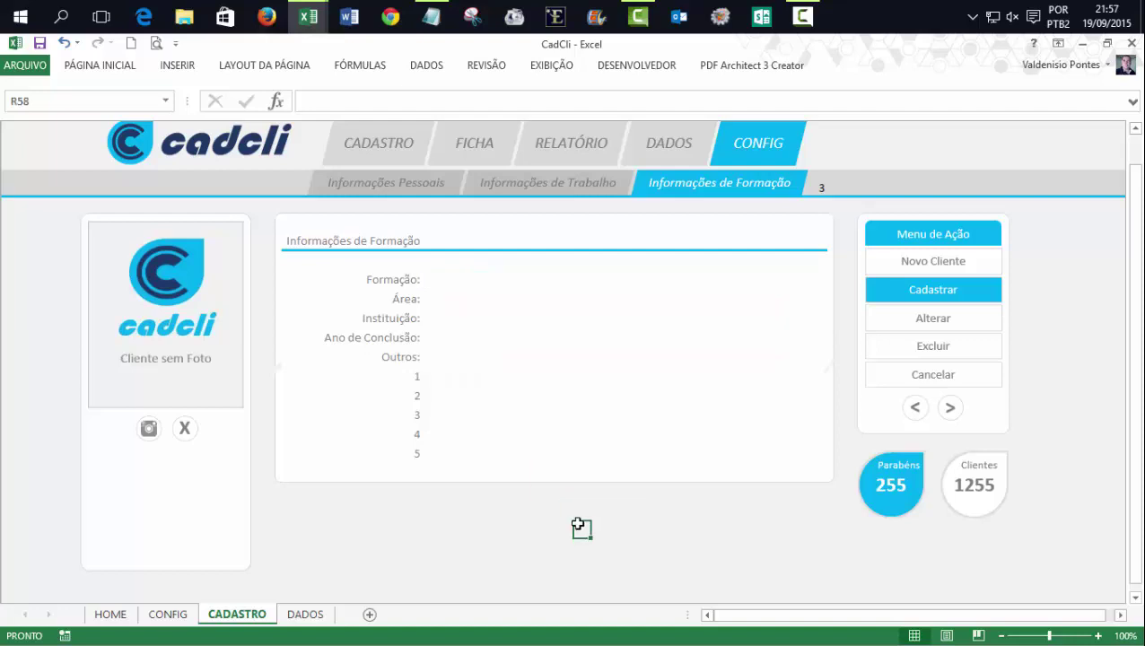
Step: Show the empty Informações Pessoais section at the top and select the client code cell
{"action": "left_click", "coordinate": [396, 193]}
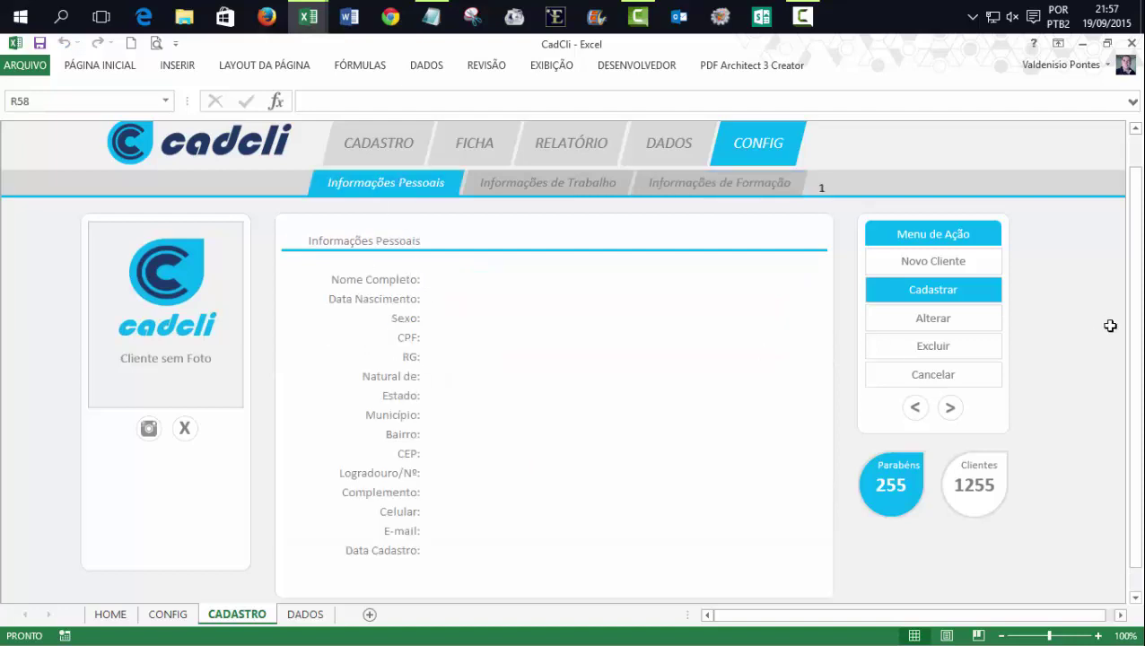
{"action": "left_click", "coordinate": [1090, 322]}
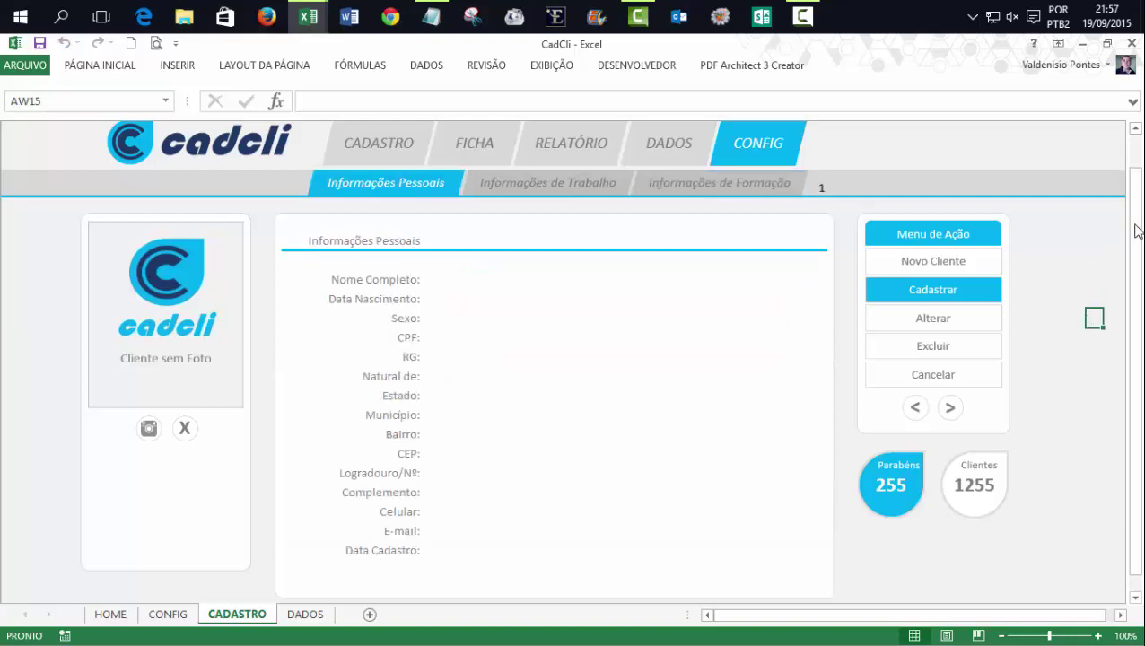
{"action": "left_click_drag", "start_coordinate": [1136, 230], "coordinate": [1136, 197]}
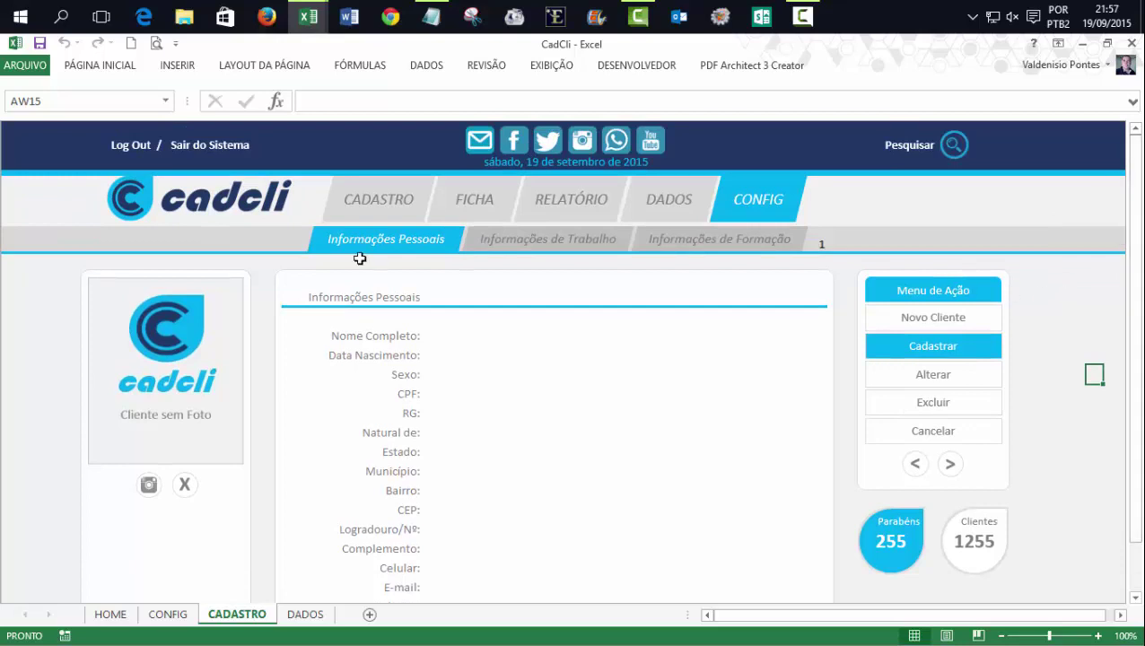
{"action": "left_click", "coordinate": [191, 239]}
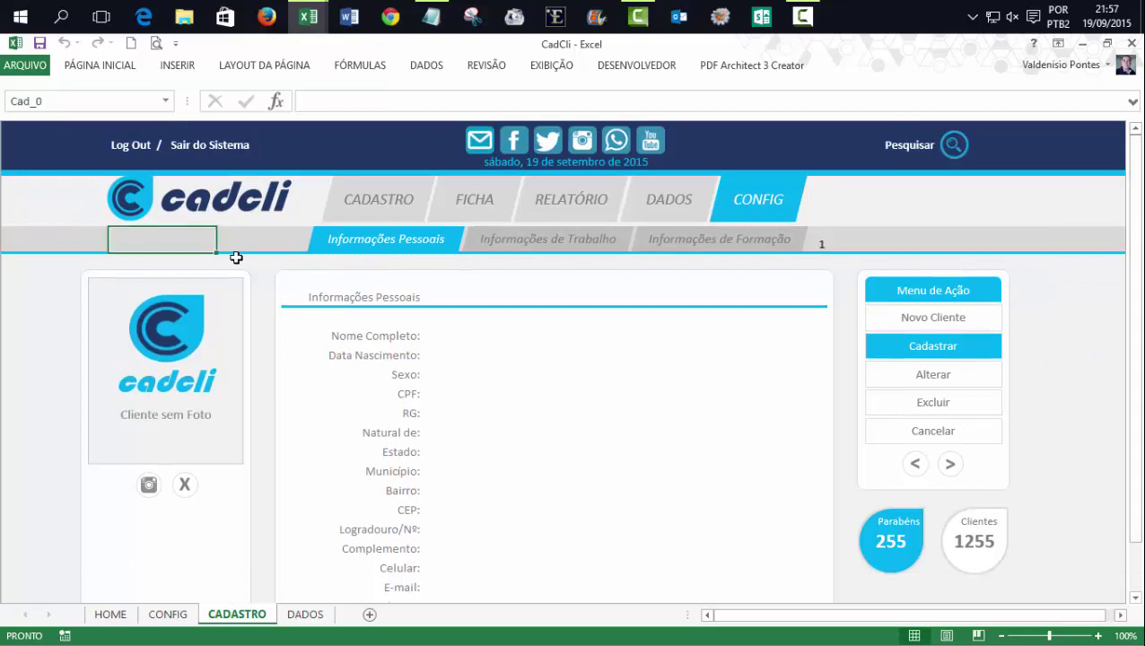
Step: Give the client code cell a dotted fill pattern via Format Cells
{"action": "left_click", "coordinate": [149, 239]}
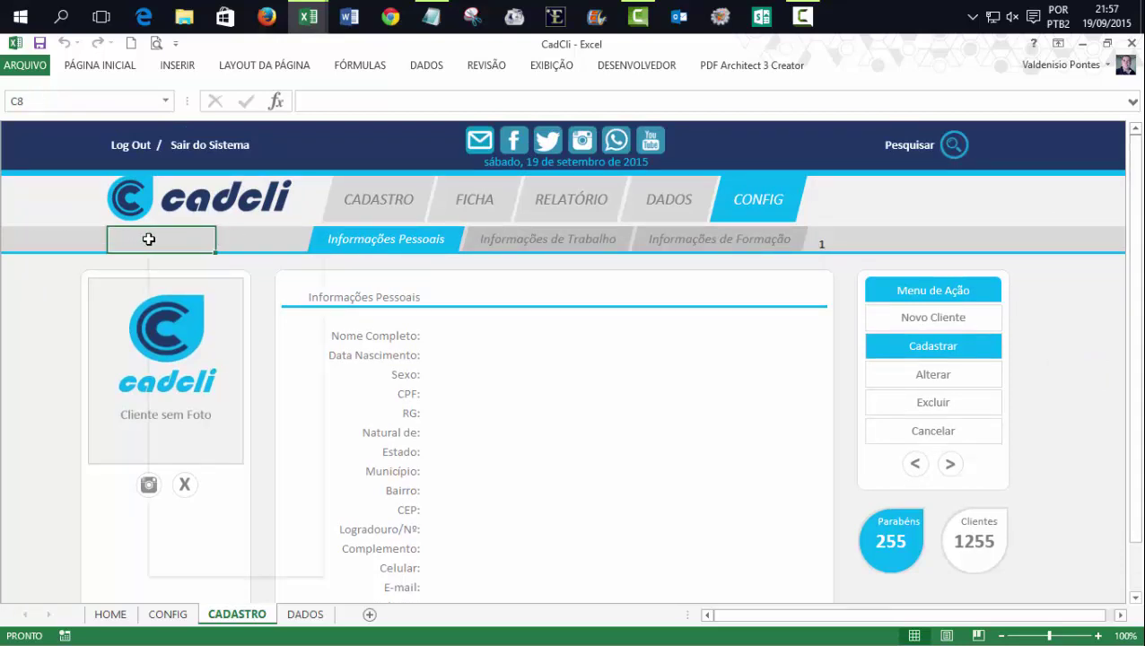
{"action": "right_click", "coordinate": [149, 239]}
{"action": "key", "text": "Escape"}
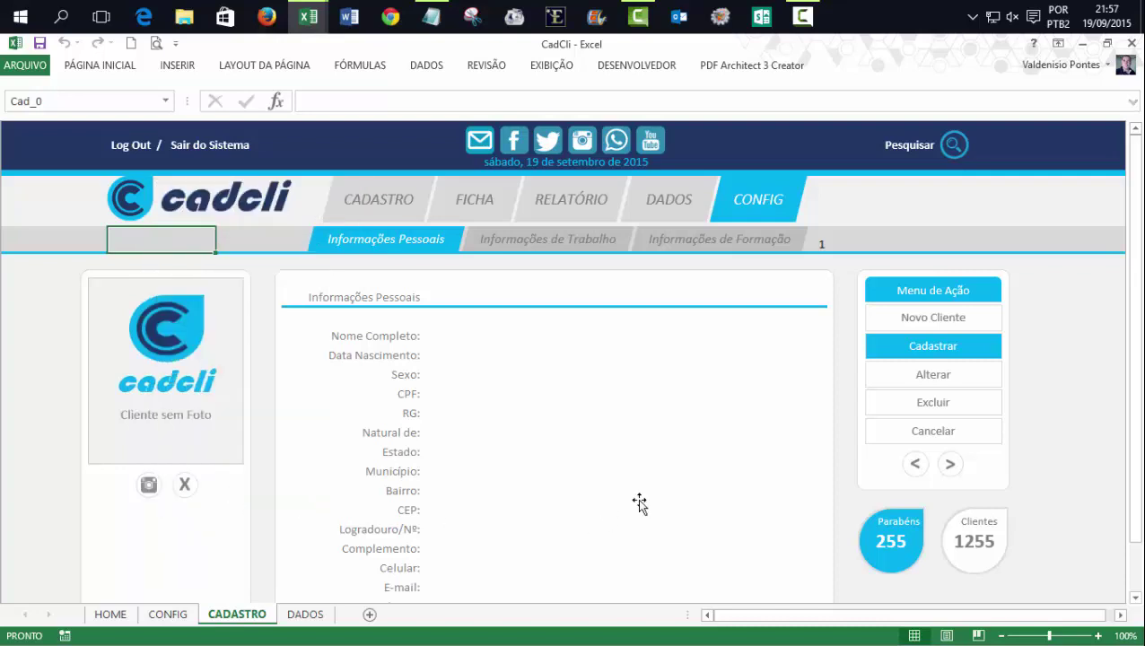
{"action": "key", "text": "ctrl+1"}
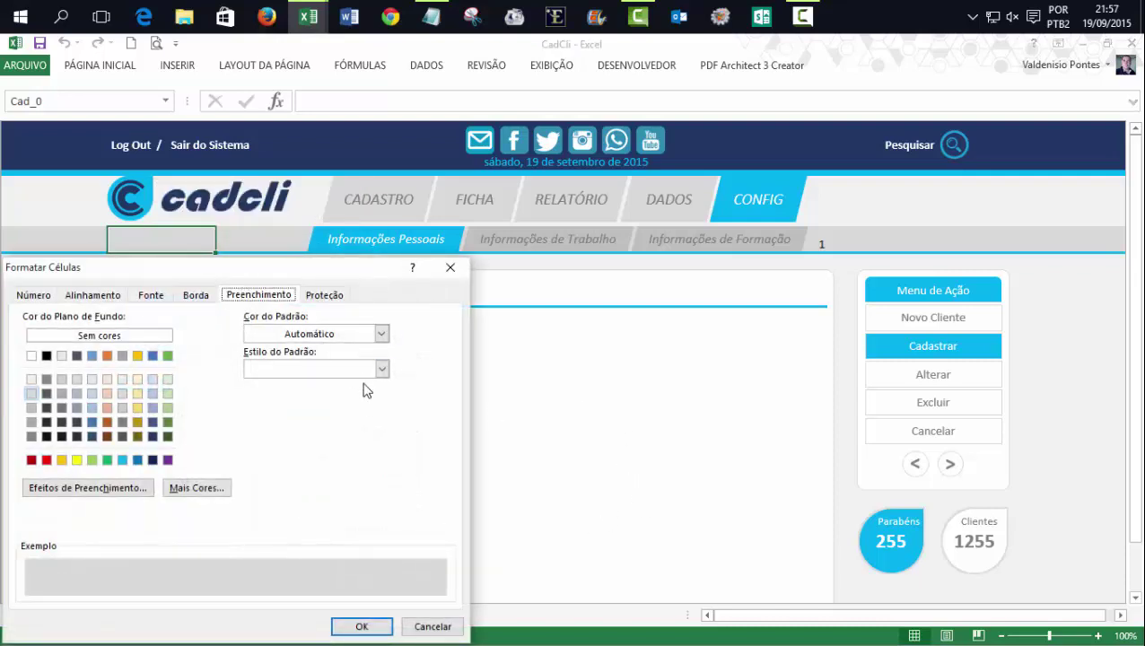
{"action": "left_click", "coordinate": [381, 370]}
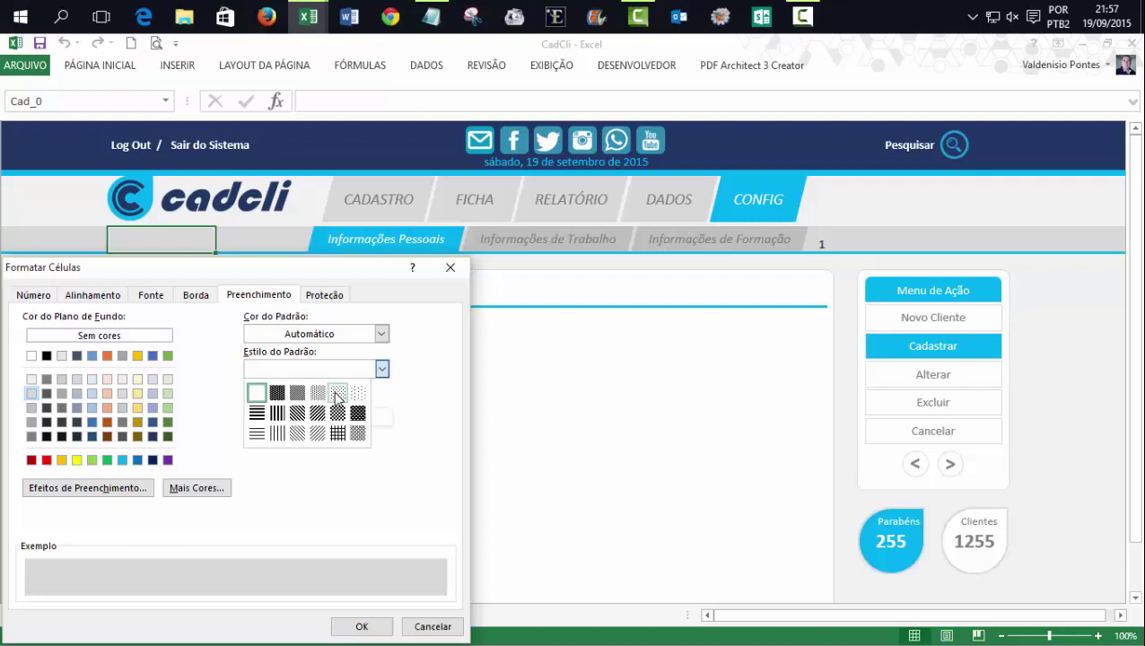
{"action": "left_click", "coordinate": [232, 303]}
{"action": "left_click", "coordinate": [196, 299]}
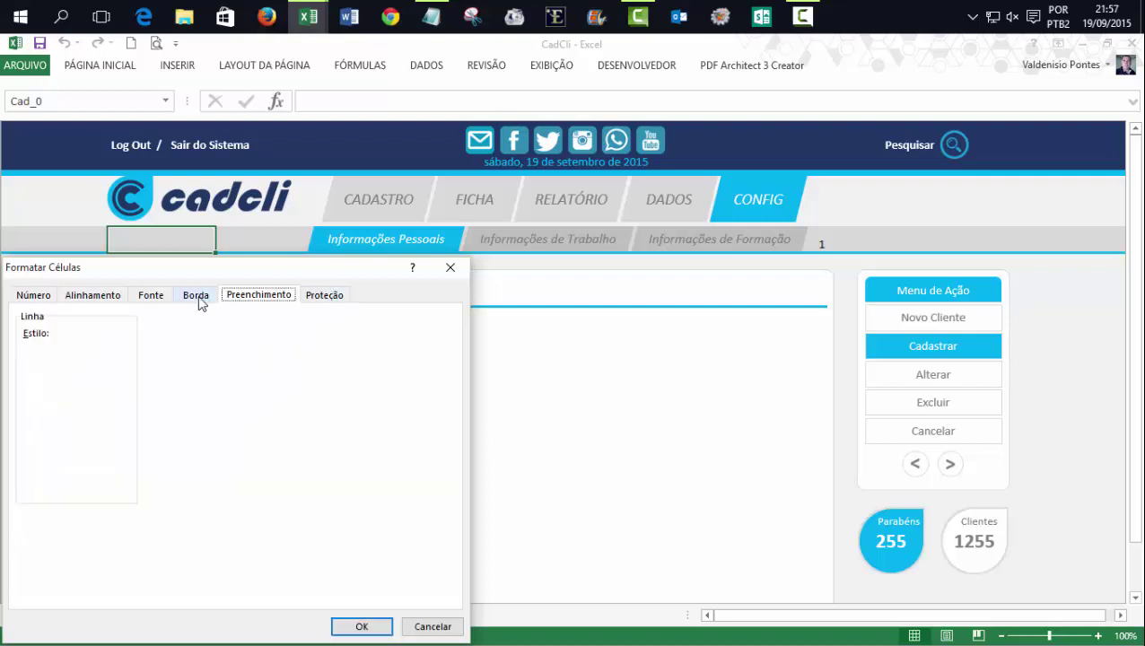
{"action": "left_click", "coordinate": [248, 305]}
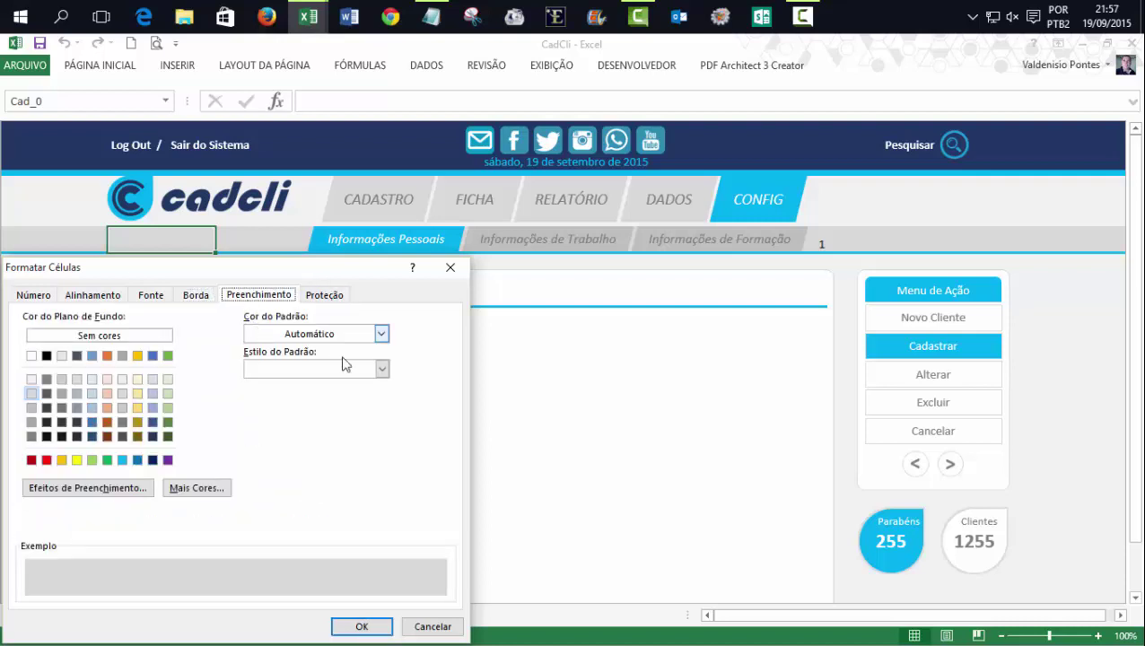
{"action": "left_click", "coordinate": [382, 371]}
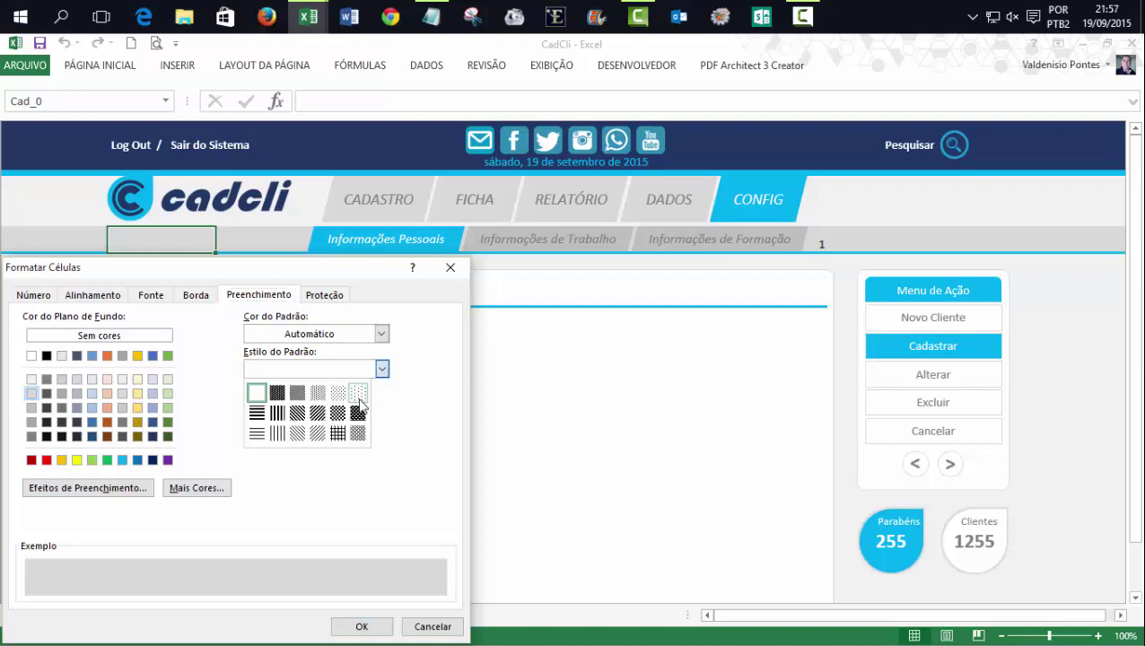
{"action": "left_click", "coordinate": [357, 394]}
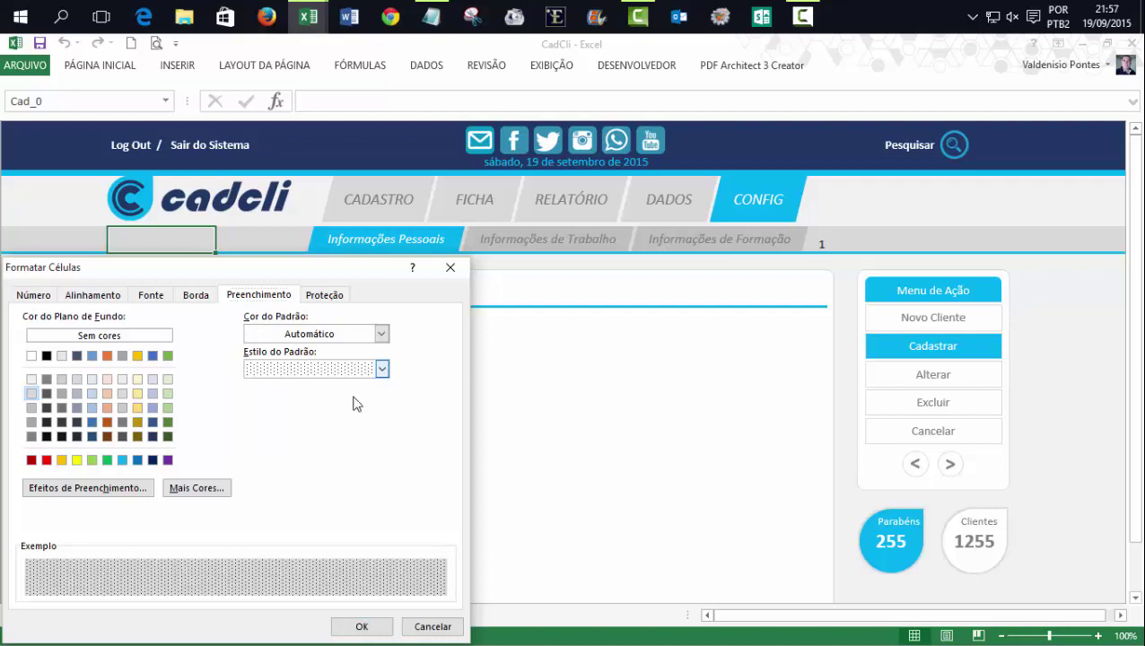
{"action": "left_click", "coordinate": [376, 630]}
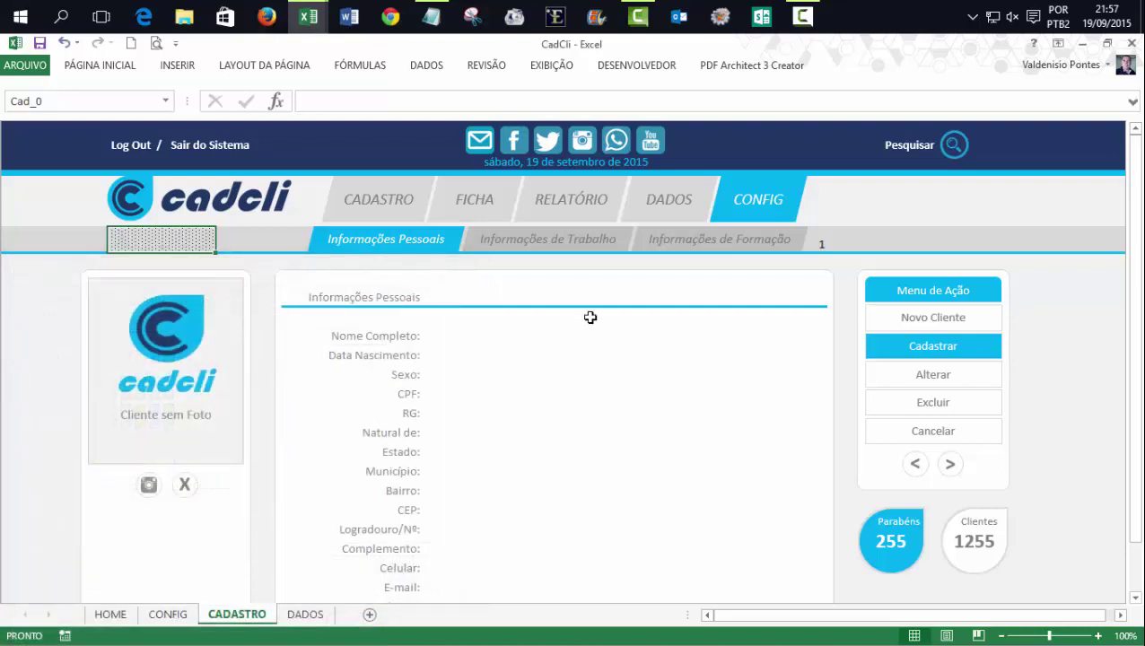
{"action": "left_click", "coordinate": [1043, 292]}
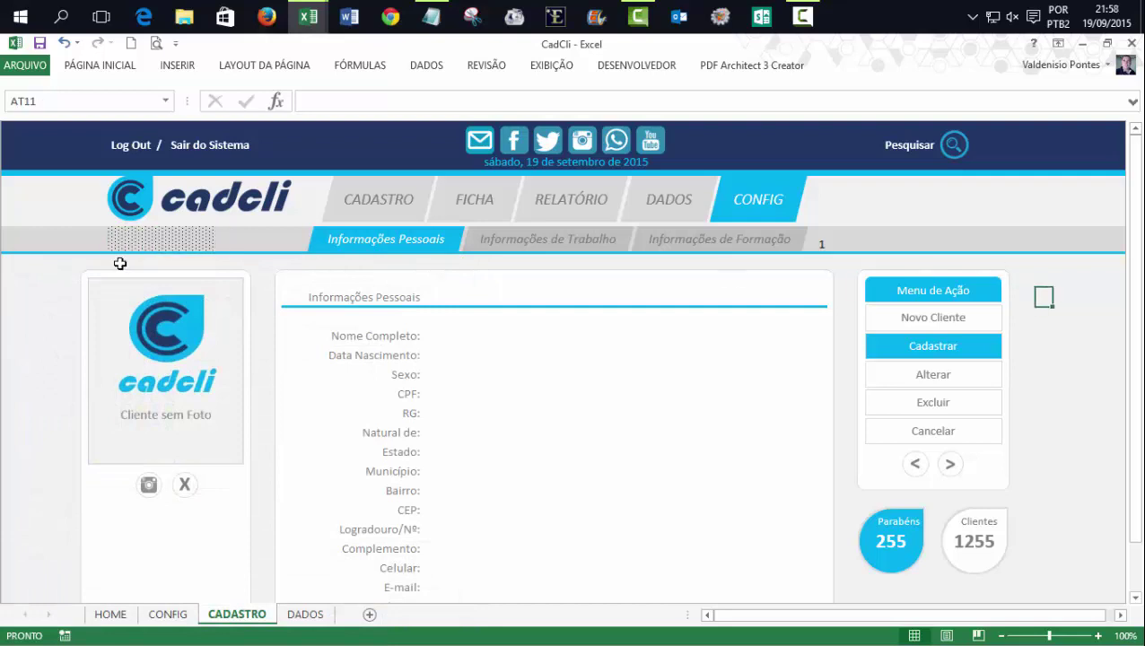
Step: Enter 1 in the code field to confirm it displays as 0001, then clear it
{"action": "left_click", "coordinate": [159, 239]}
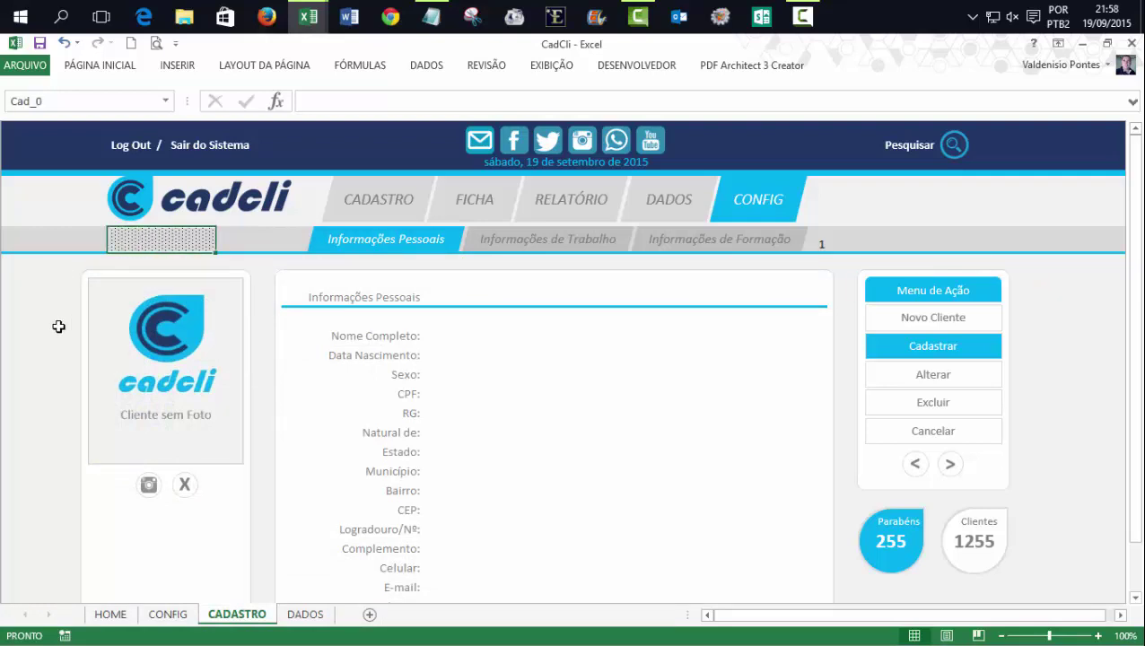
{"action": "type", "text": "1"}
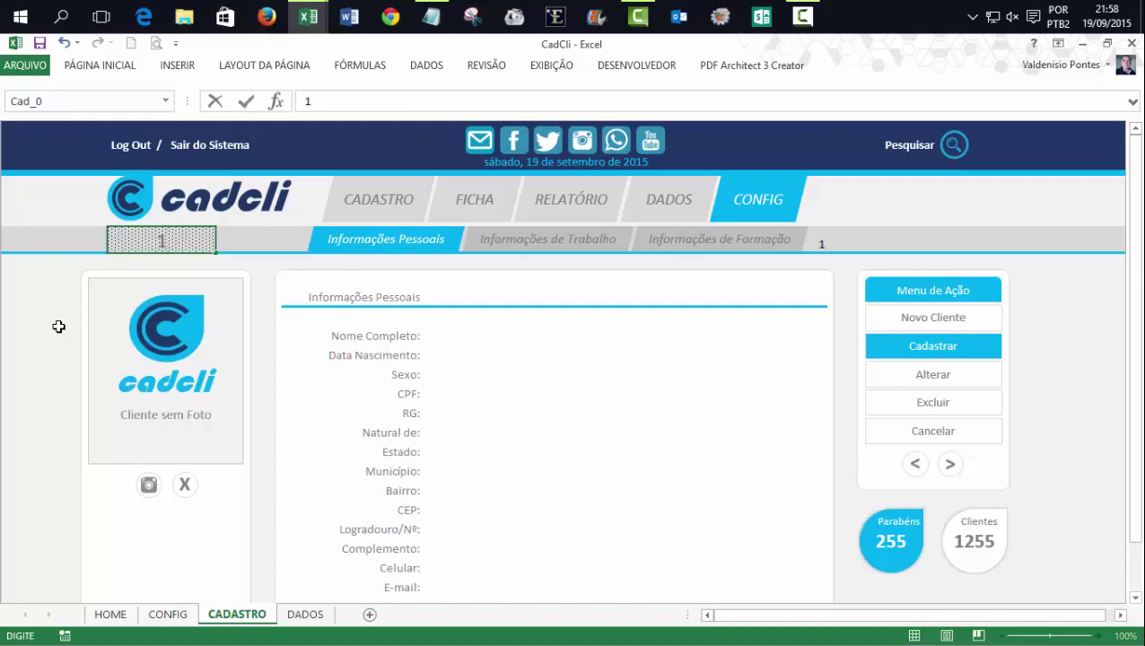
{"action": "key", "text": "Return"}
{"action": "left_click", "coordinate": [165, 238]}
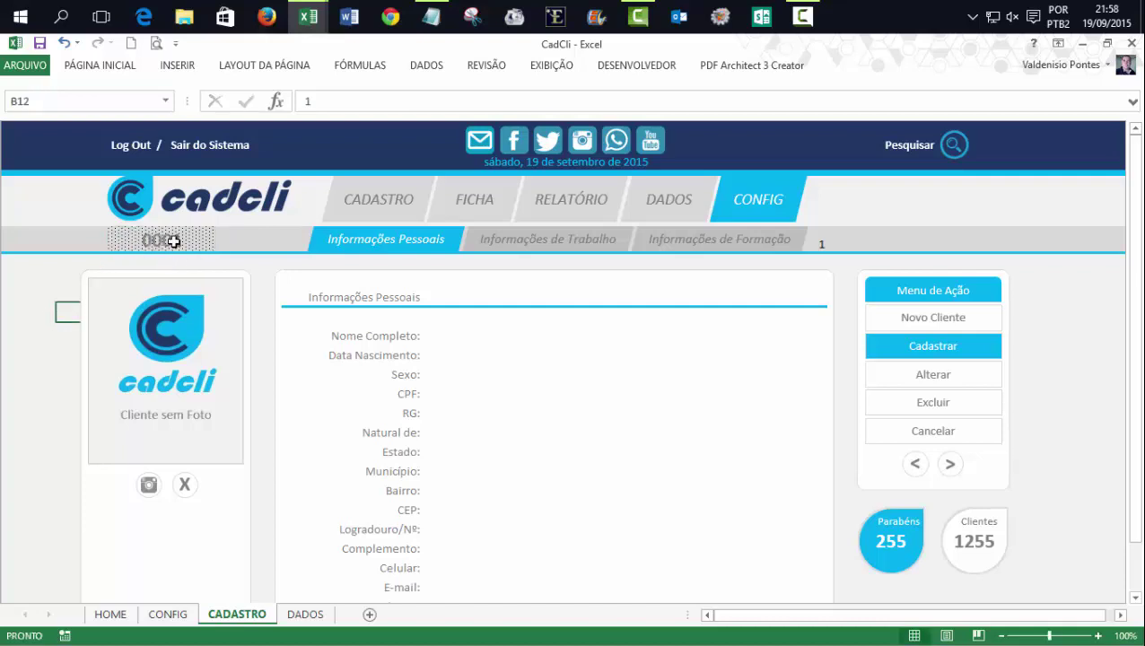
{"action": "key", "text": "Delete"}
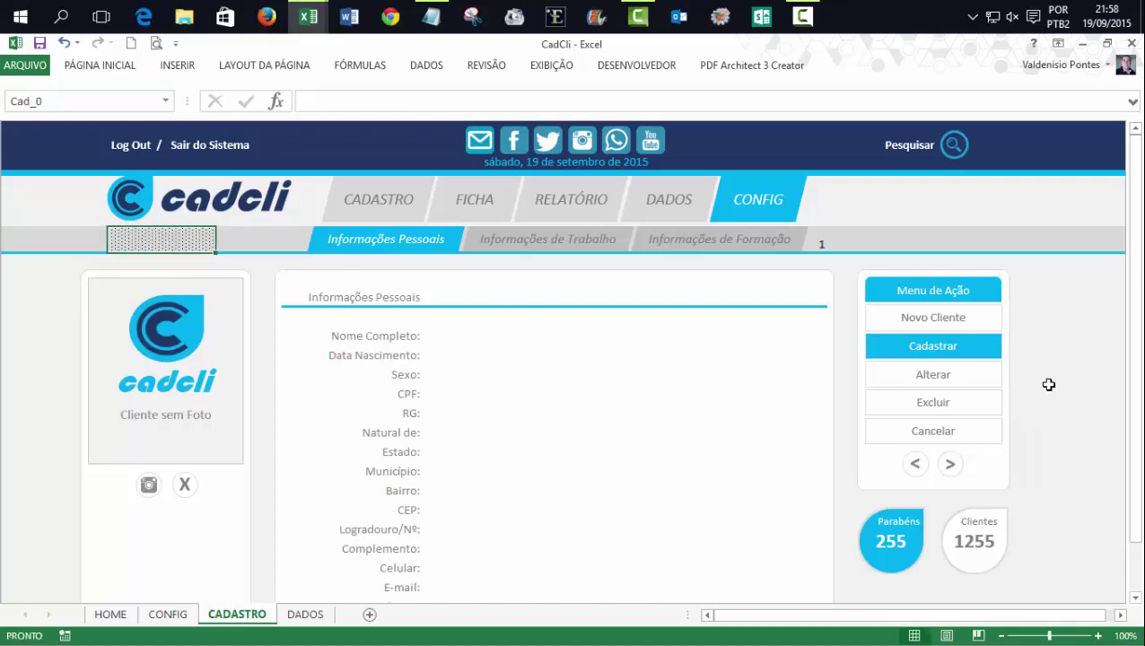
{"action": "left_click", "coordinate": [1044, 391]}
Step: Hide the 1 beside the section tabs by setting its font colour to match the background
{"action": "left_click", "coordinate": [820, 244]}
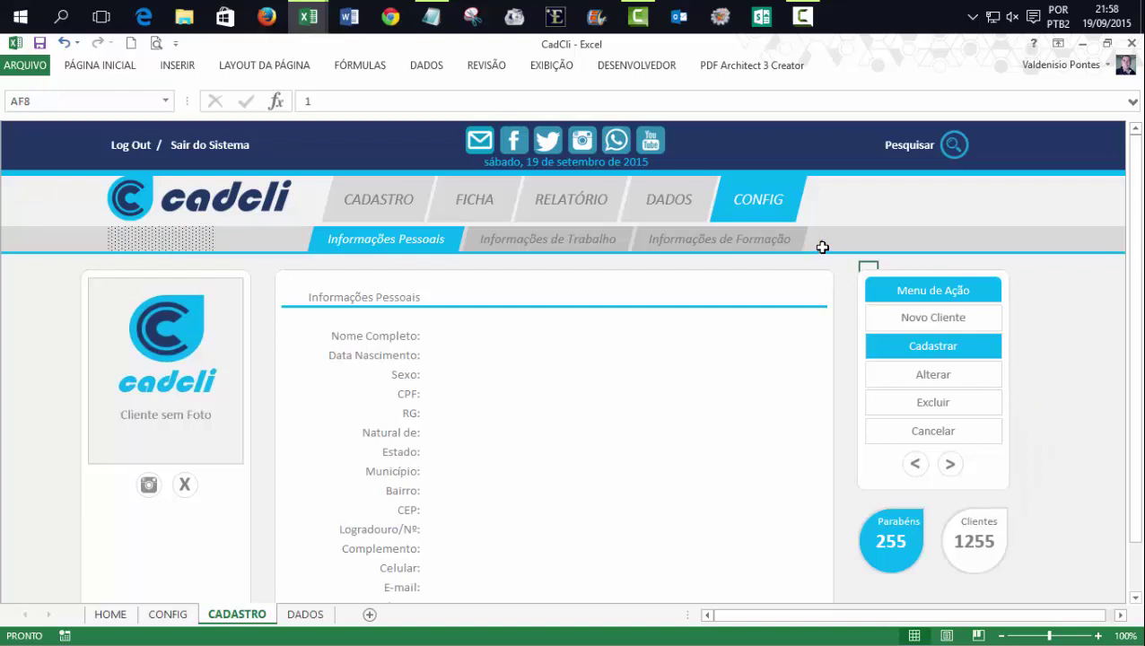
{"action": "left_click", "coordinate": [99, 64]}
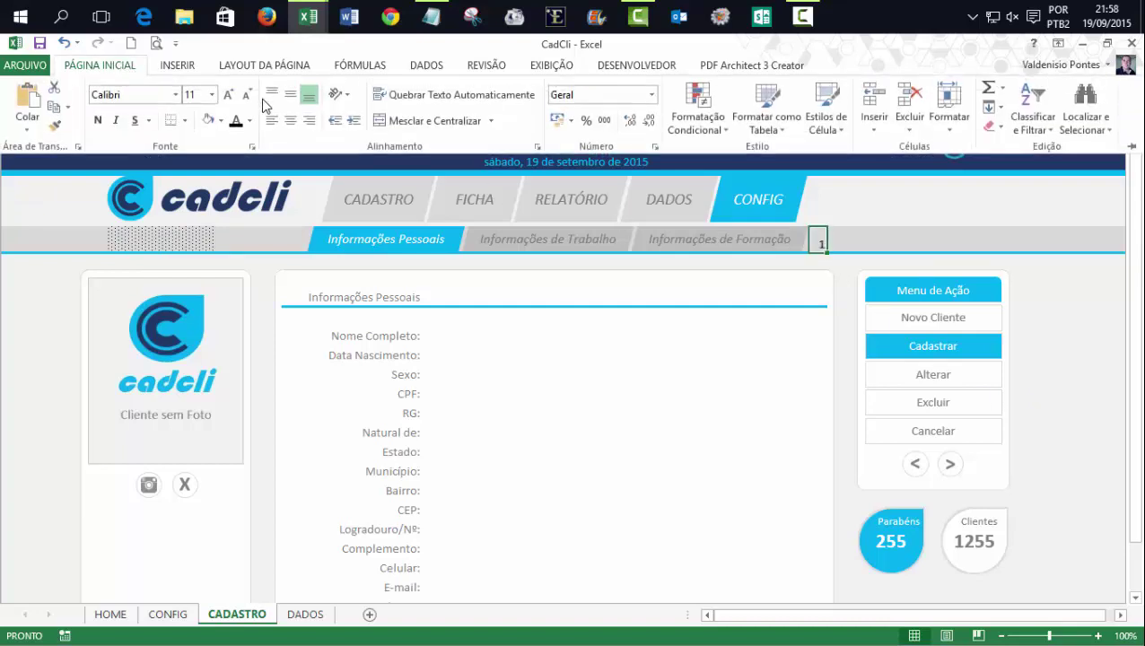
{"action": "left_click", "coordinate": [252, 127]}
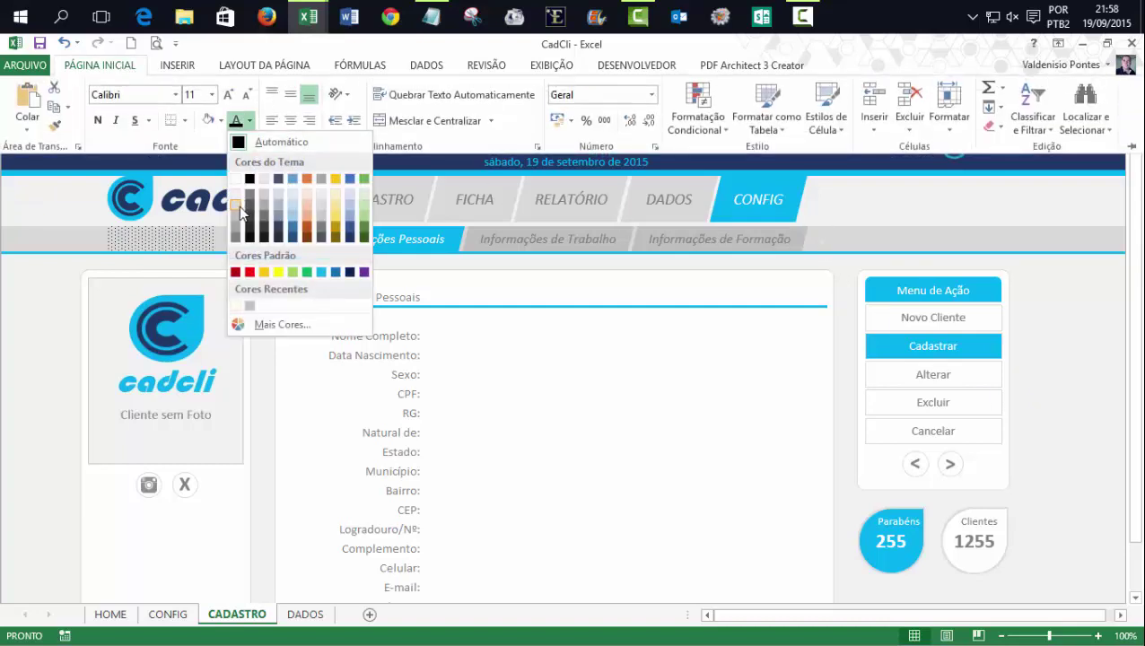
{"action": "left_click", "coordinate": [239, 205]}
{"action": "left_click", "coordinate": [1061, 394]}
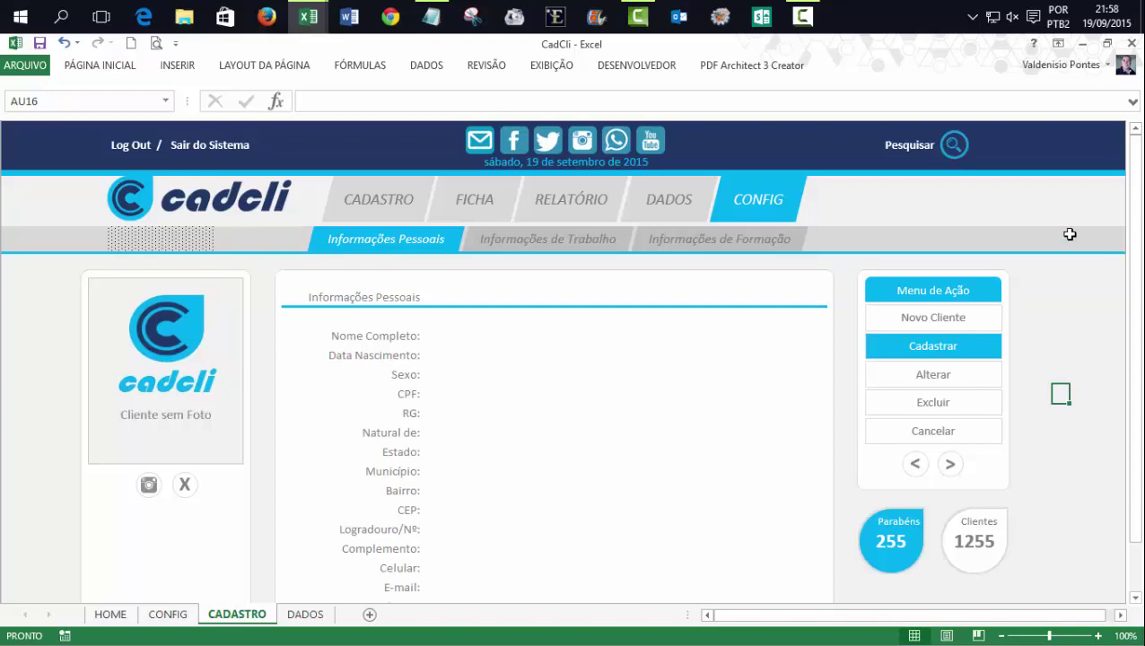
Step: Copy the Pesquisar magnifier picture and place the copy beside the client code field
{"action": "left_click", "coordinate": [956, 146]}
{"action": "left_click", "coordinate": [956, 145]}
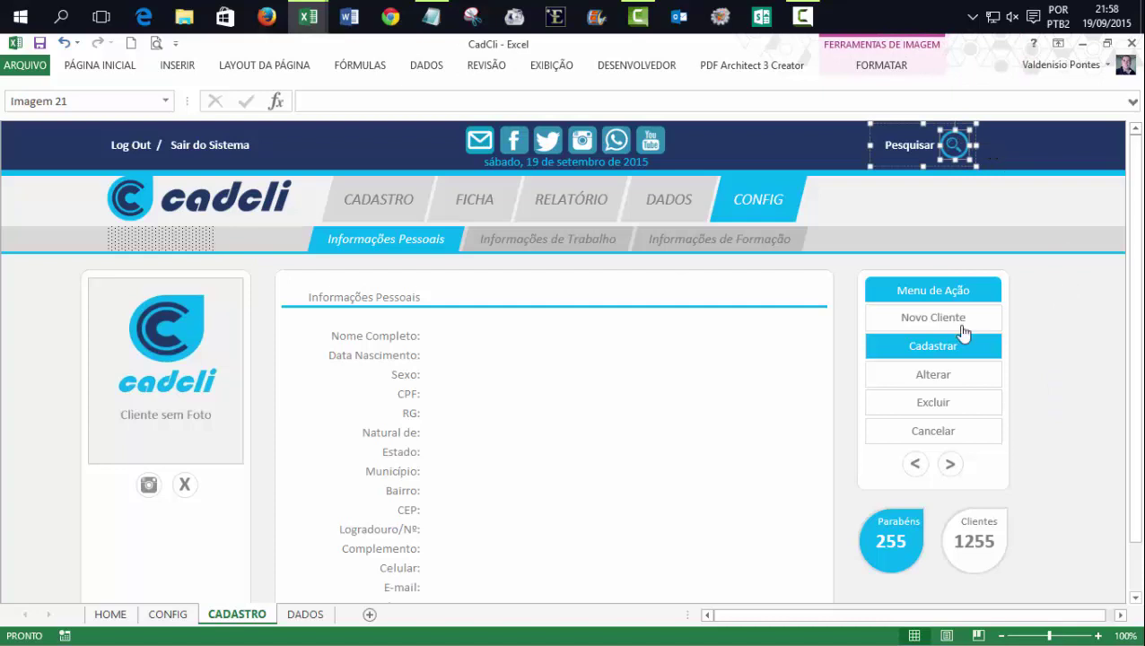
{"action": "left_click", "coordinate": [1044, 393]}
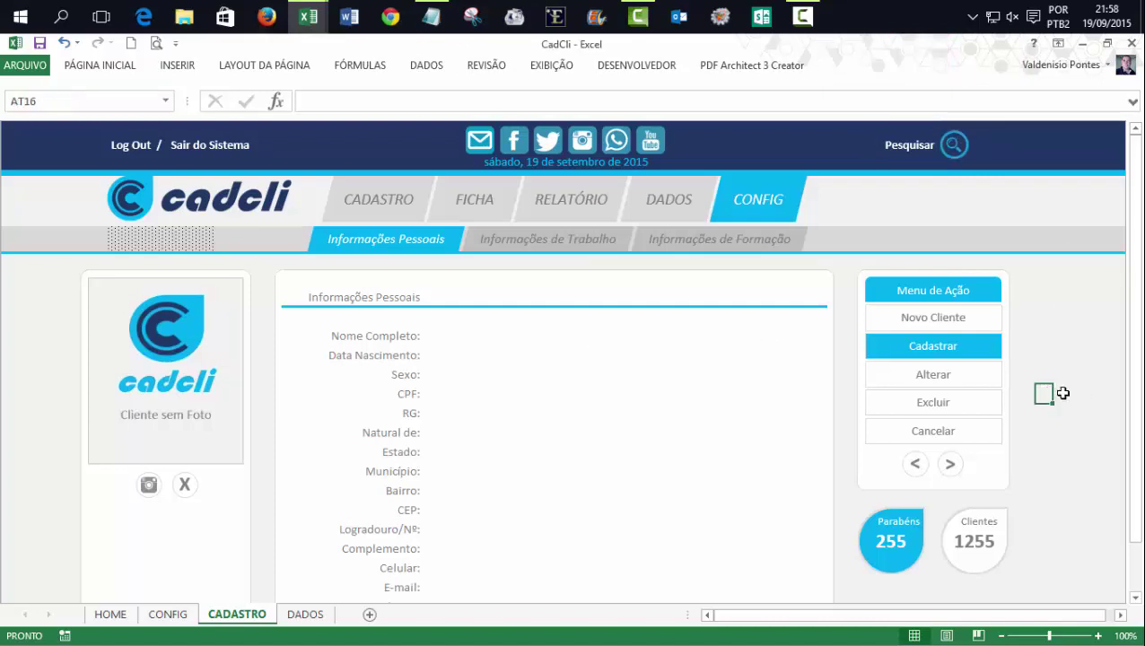
{"action": "key", "text": "ctrl+v"}
{"action": "mouse_move", "coordinate": [1049, 396]}
{"action": "left_mouse_down"}
{"action": "mouse_move", "coordinate": [874, 401]}
{"action": "mouse_move", "coordinate": [247, 236]}
{"action": "left_mouse_up"}
Step: Resize the magnifier copy to 0,6 cm and nudge it into alignment with the code field
{"action": "left_click", "coordinate": [883, 66]}
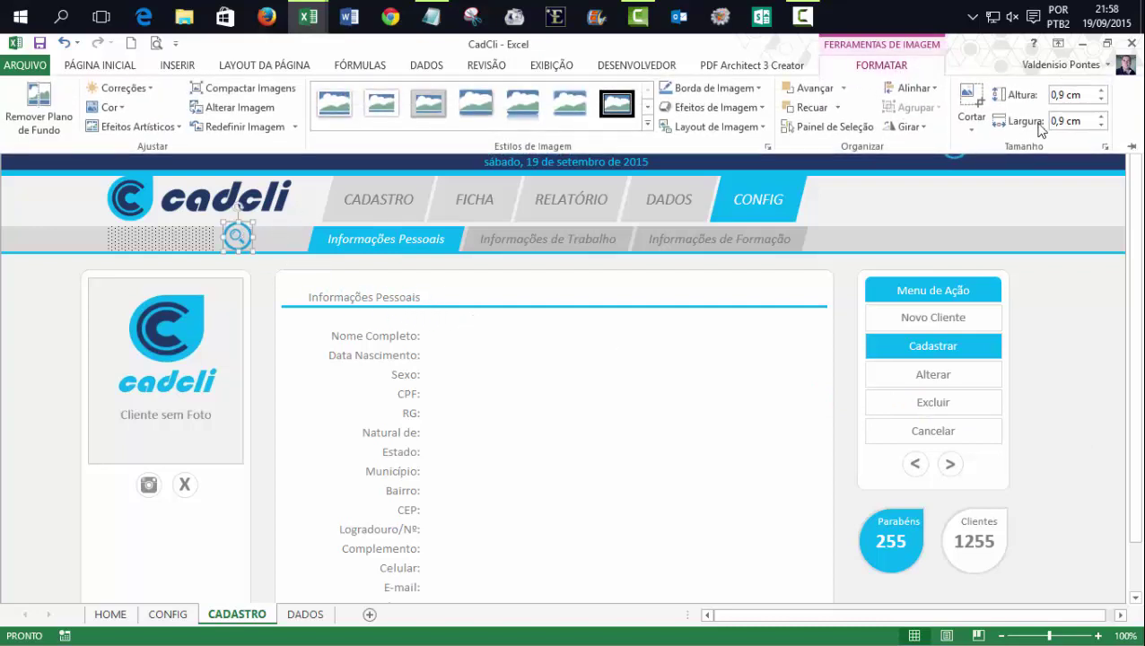
{"action": "left_click", "coordinate": [1100, 128]}
{"action": "left_click", "coordinate": [1101, 127]}
{"action": "left_click", "coordinate": [1101, 128]}
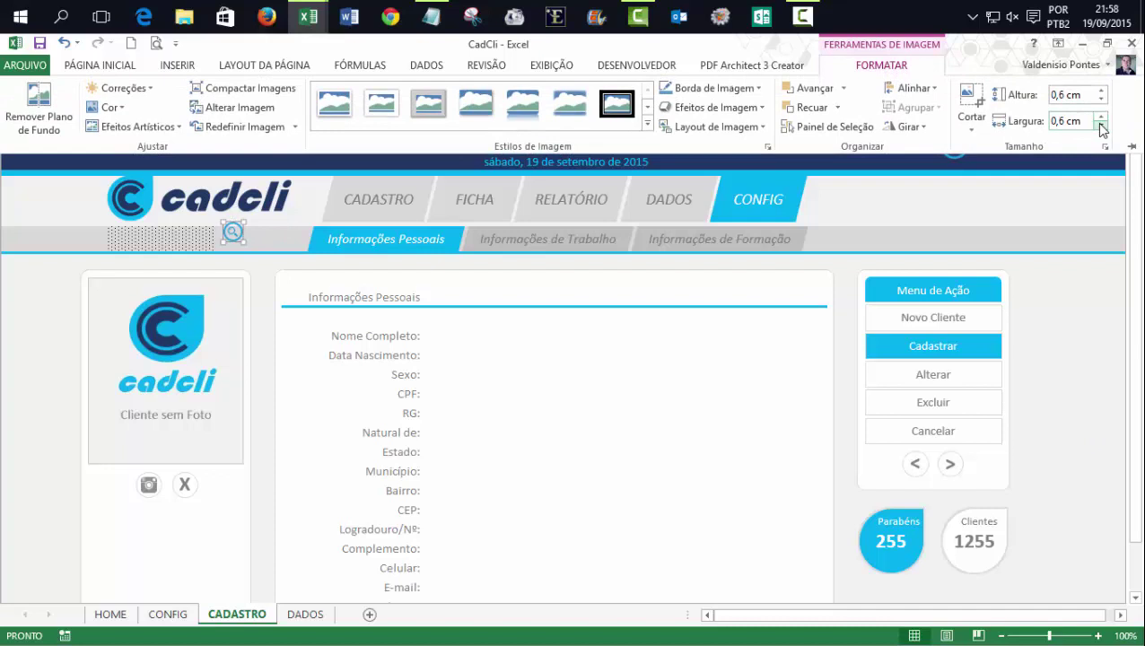
{"action": "left_click", "coordinate": [1100, 118]}
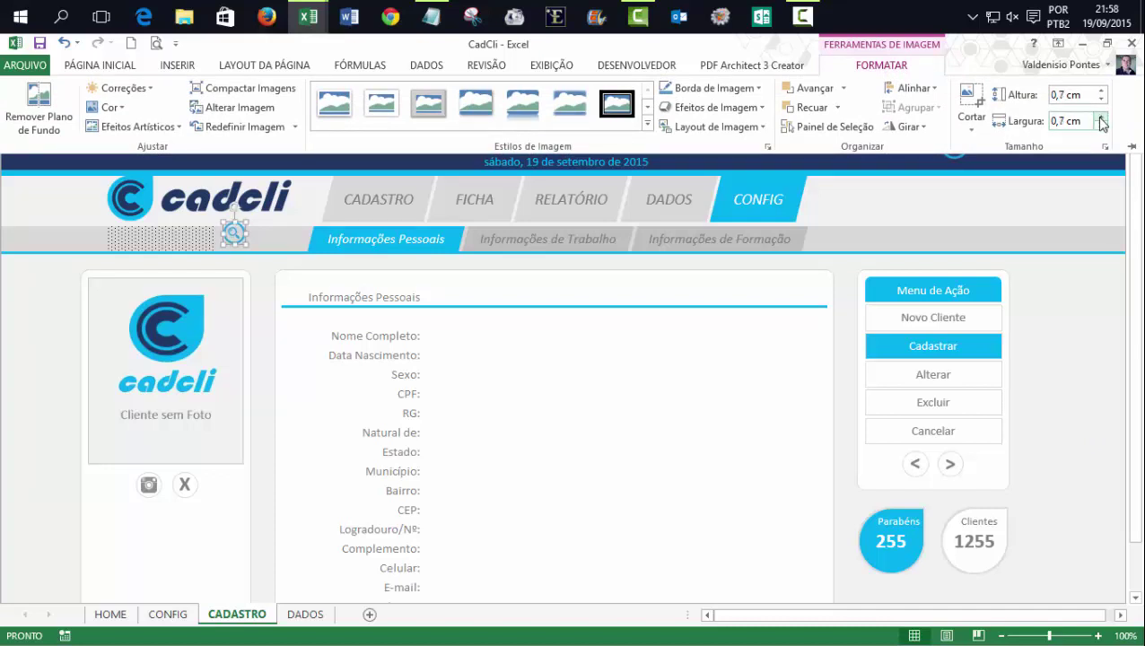
{"action": "left_click", "coordinate": [1101, 125]}
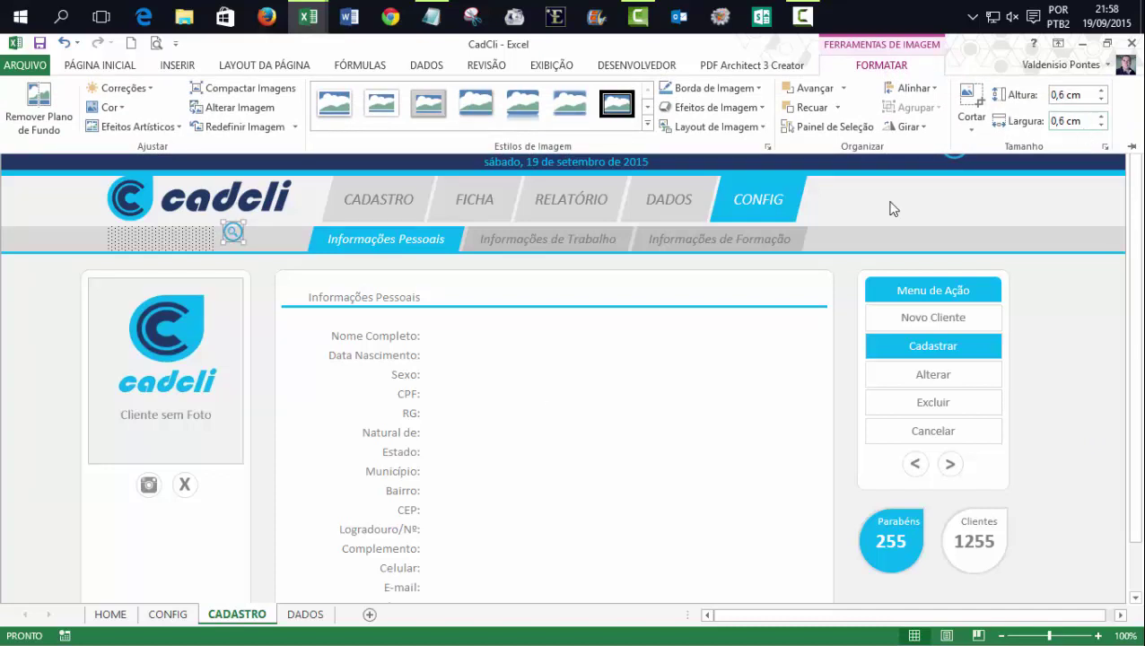
{"action": "left_click", "coordinate": [267, 247]}
{"action": "key", "text": "Down"}
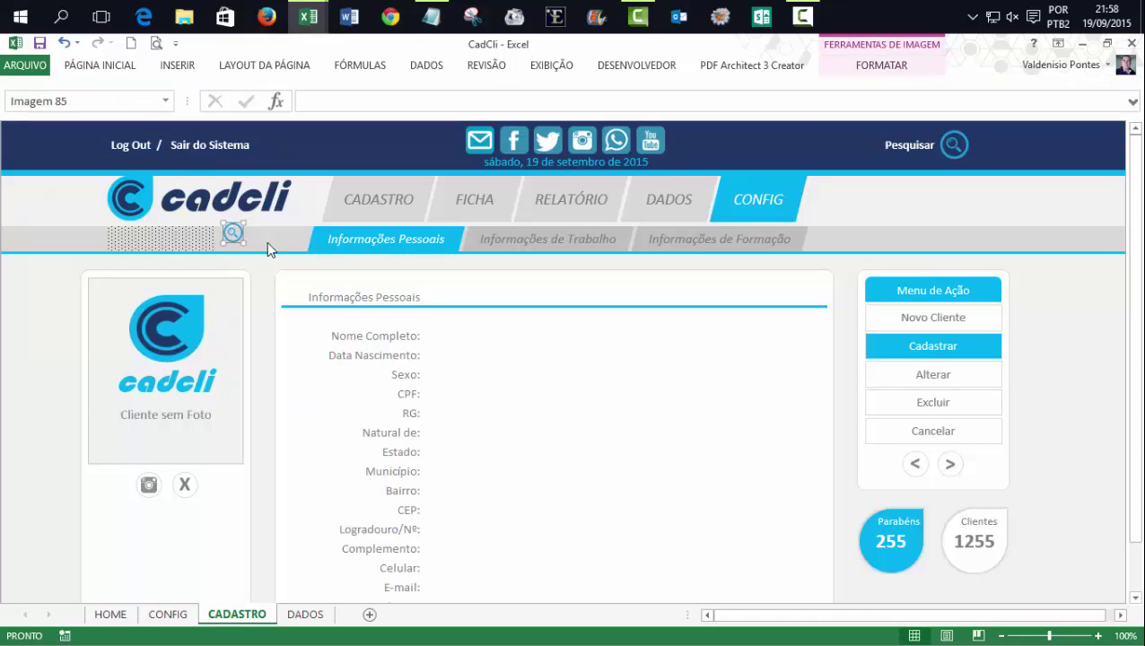
{"action": "key", "text": "Down"}
{"action": "key", "text": "Down"}
{"action": "key", "text": "Down"}
{"action": "key", "text": "Down"}
{"action": "key", "text": "Down"}
{"action": "key", "text": "Left"}
{"action": "key", "text": "Left"}
Step: Assign a macro to the magnifier picture with Atribuir macro
{"action": "left_click", "coordinate": [50, 282]}
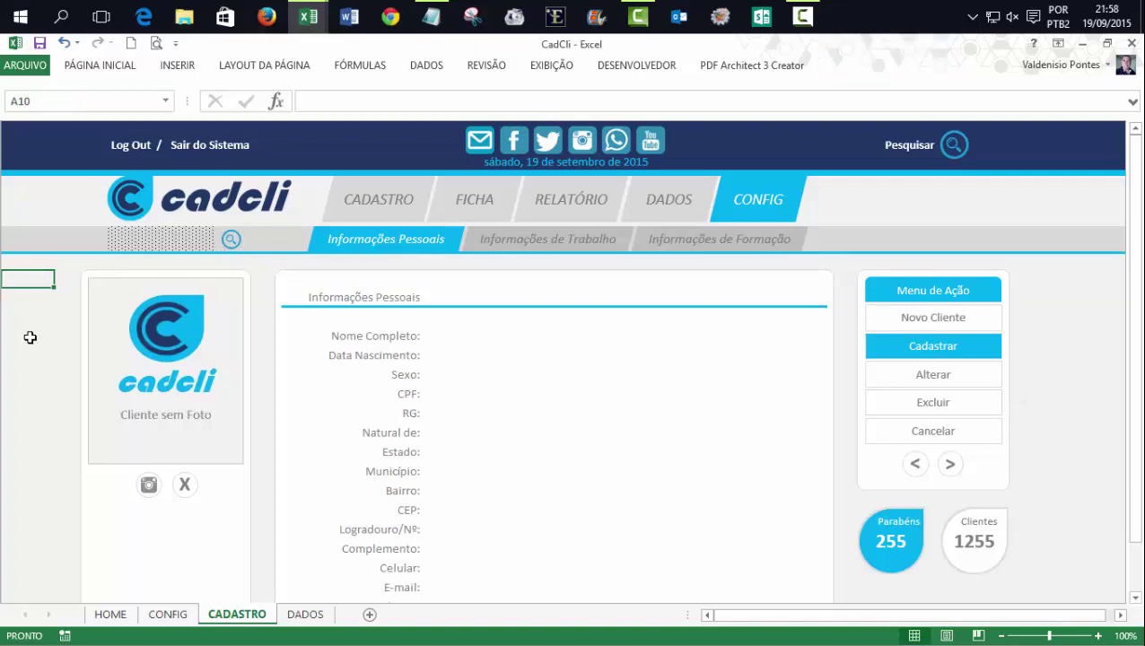
{"action": "right_click", "coordinate": [233, 238]}
{"action": "left_click", "coordinate": [275, 440]}
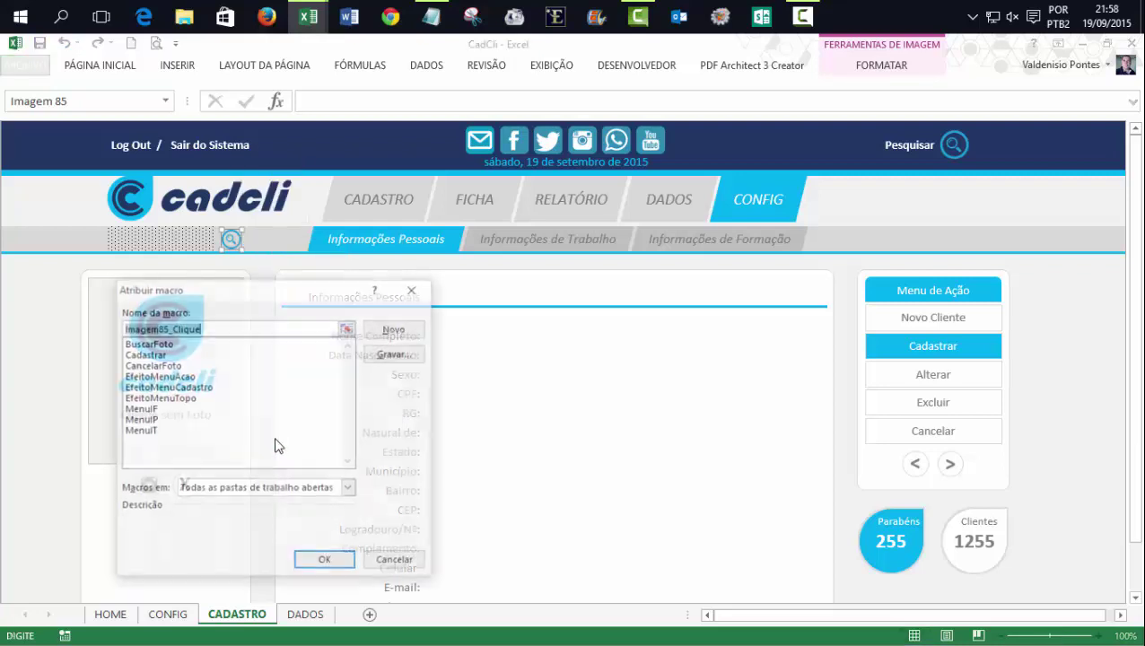
{"action": "left_click", "coordinate": [319, 561]}
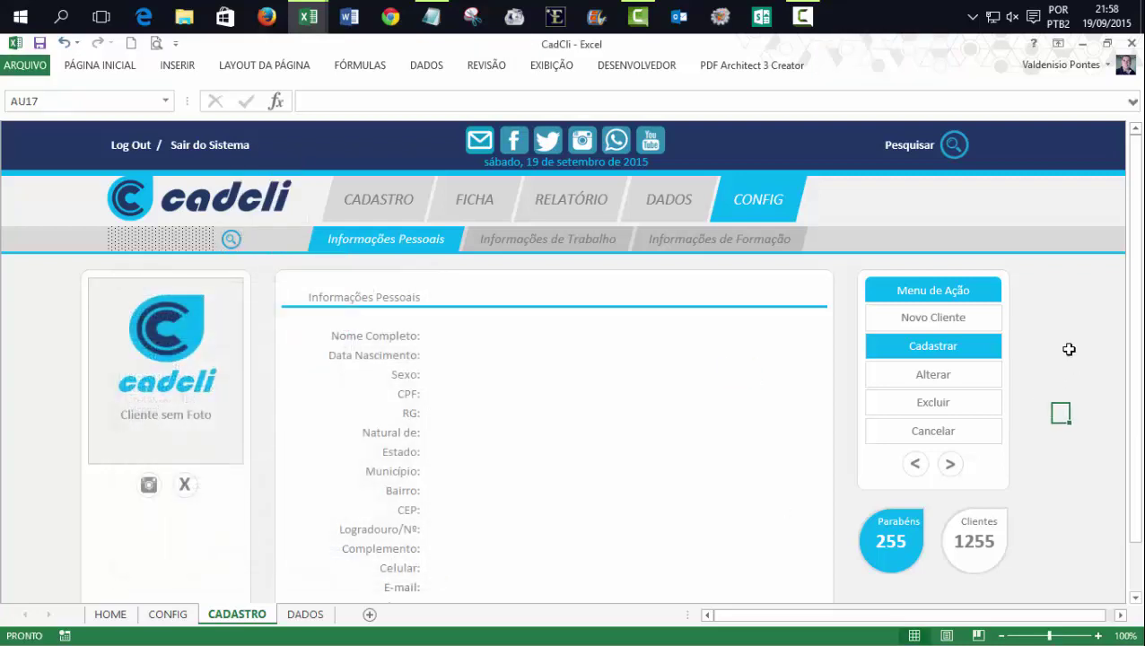
Step: In the VBA editor, remove the extra blank lines after Loop in the Cadastrar routine
{"action": "mouse_move", "coordinate": [304, 27]}
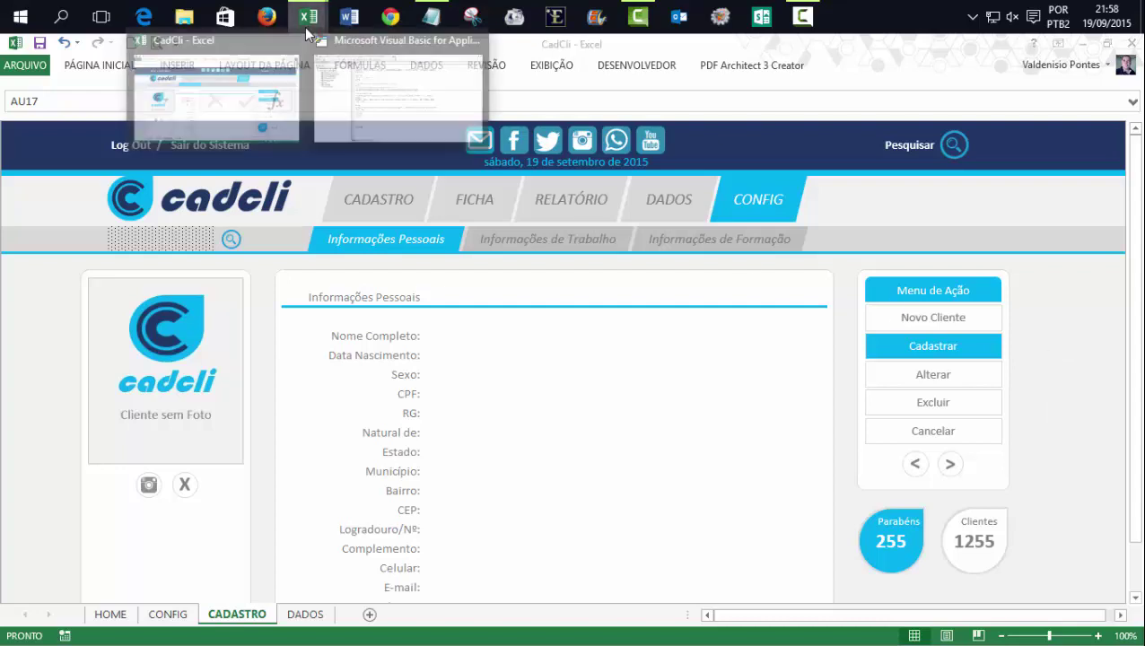
{"action": "left_click", "coordinate": [419, 114]}
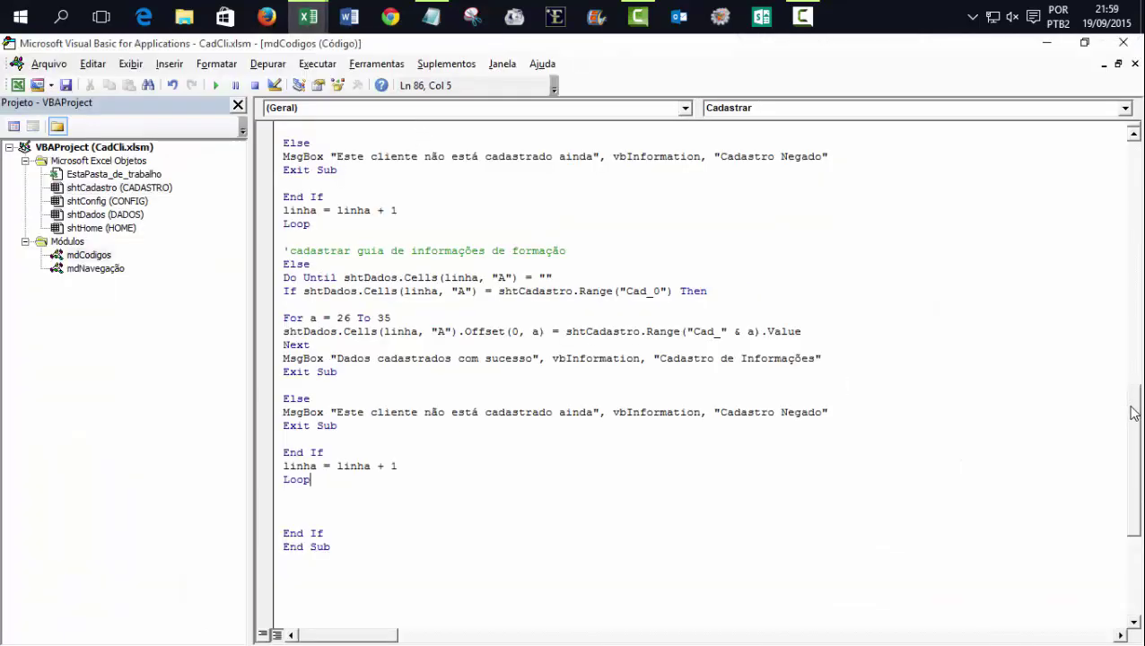
{"action": "key", "text": "ctrl+z"}
{"action": "left_click", "coordinate": [409, 238]}
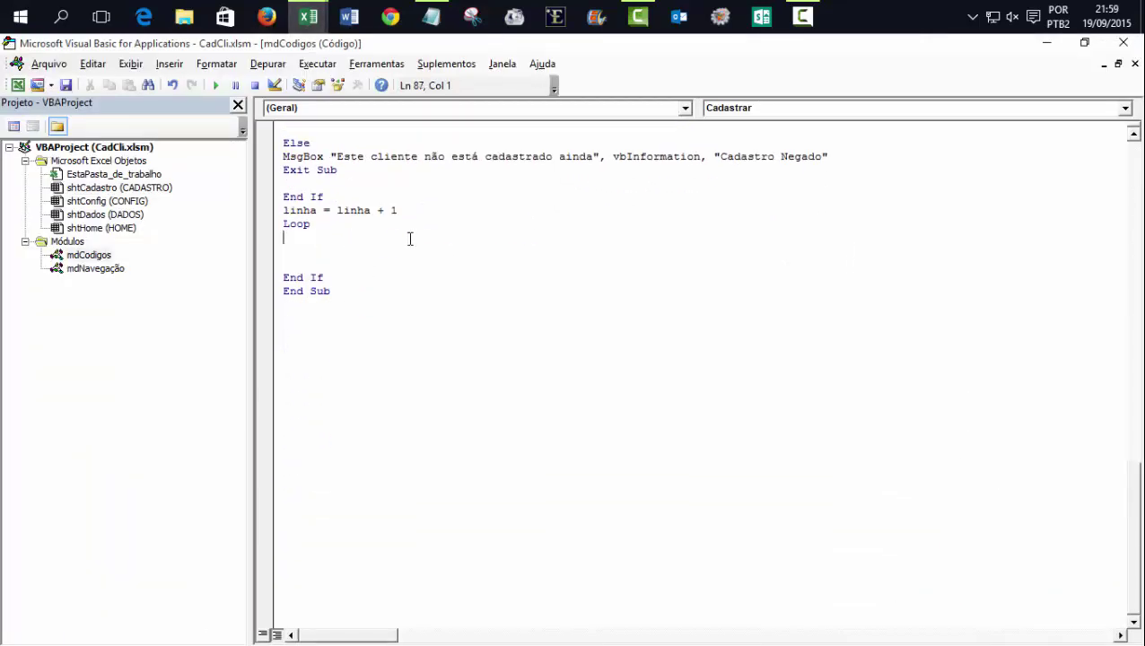
{"action": "key", "text": "Delete"}
{"action": "key", "text": "Delete"}
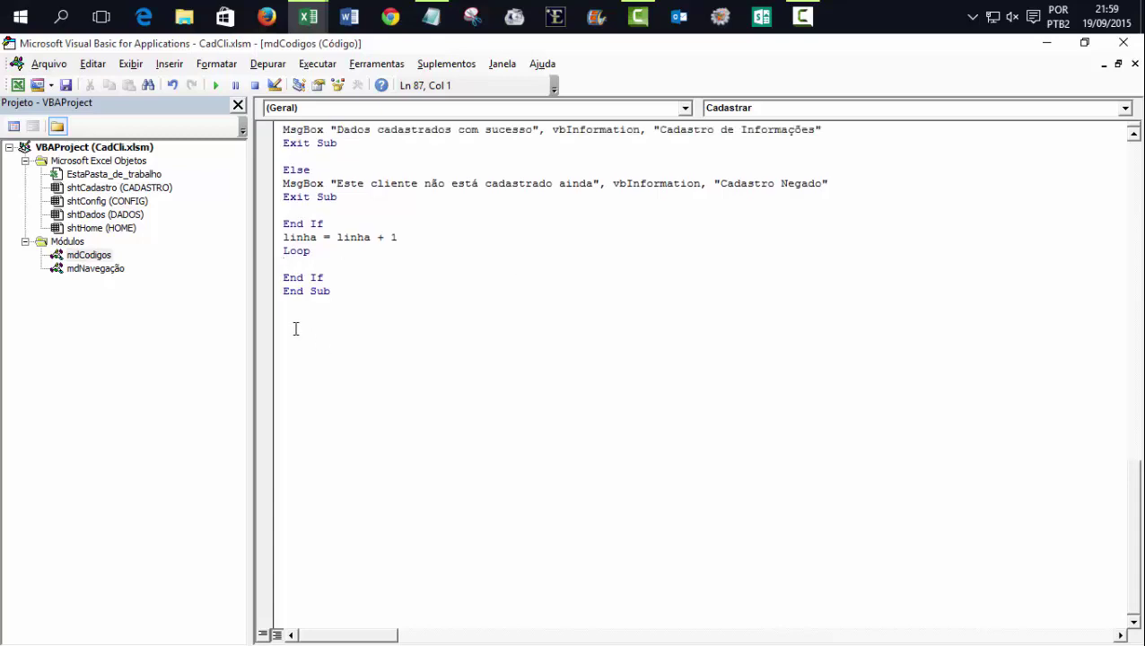
Step: Add the comment 'Buscar dados para o formulario pelo código' below End Sub
{"action": "left_click", "coordinate": [295, 329]}
{"action": "type", "text": "ar "}
{"action": "type", "text": "dad"}
{"action": "type", "text": "os para o formul"}
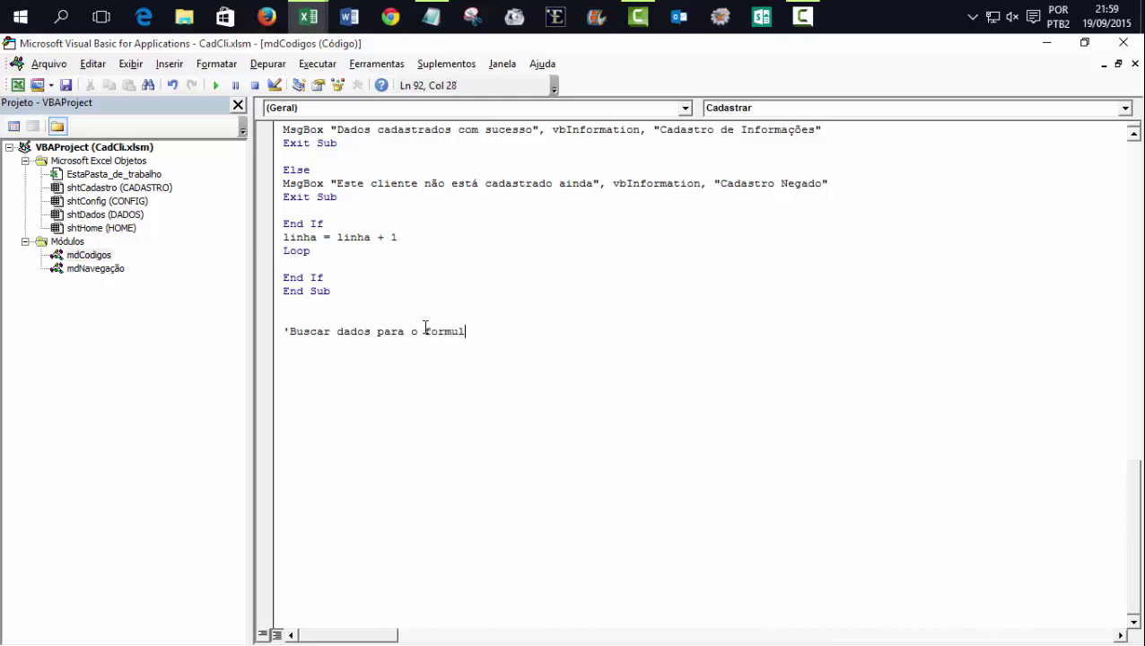
{"action": "type", "text": "ario pelo c"}
{"action": "type", "text": "ódigo"}
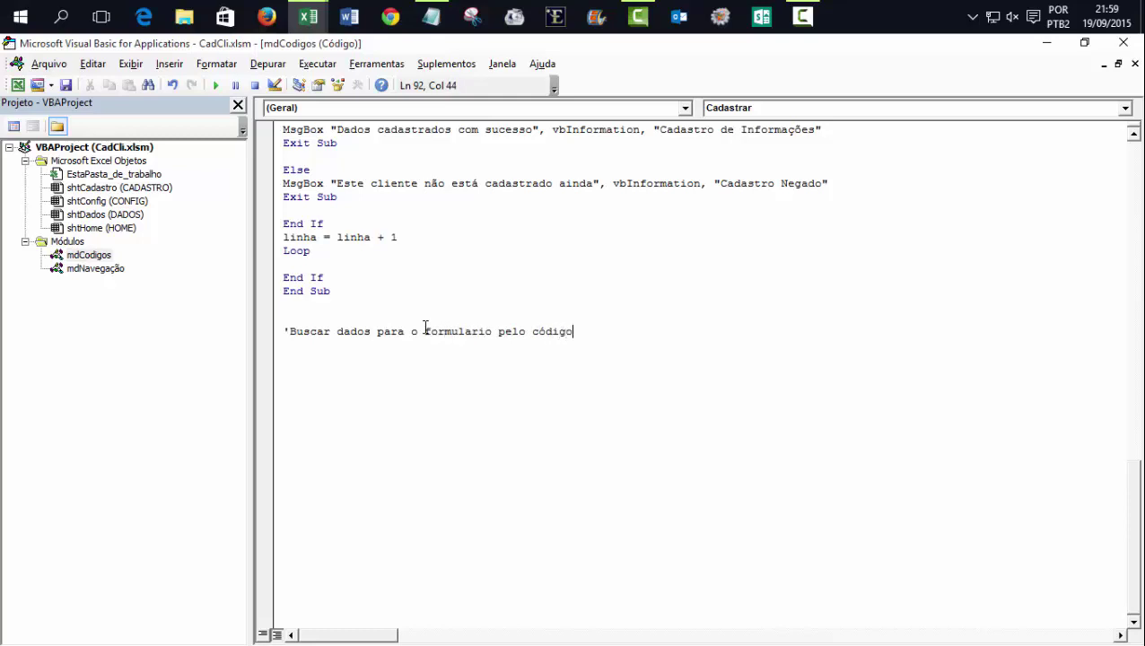
{"action": "key", "text": "Return"}
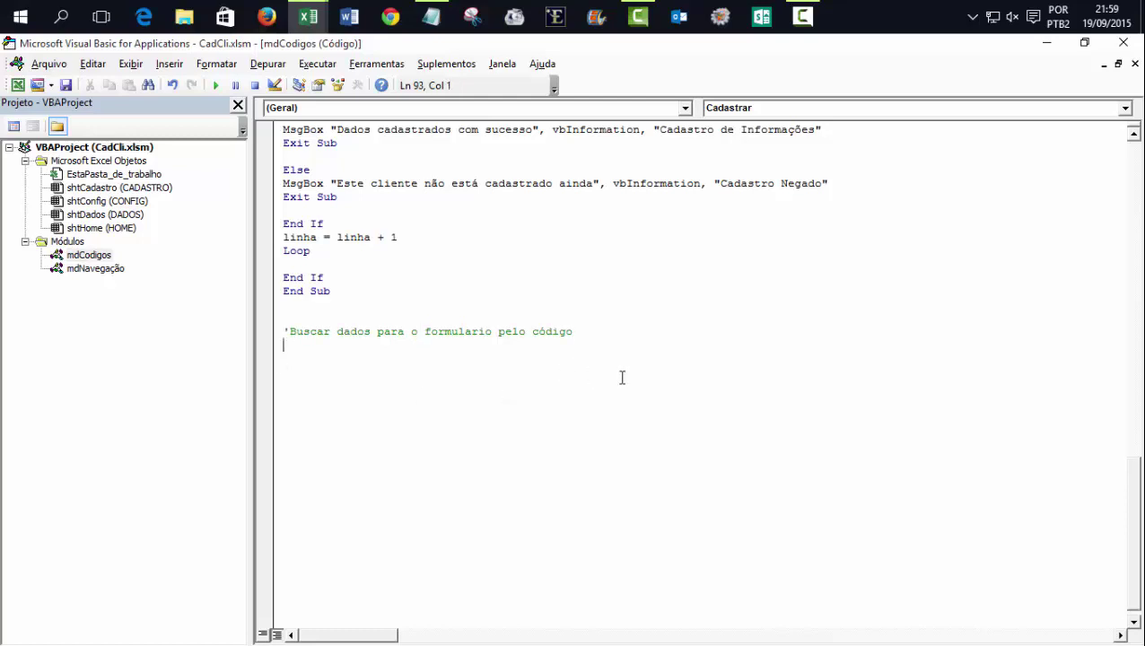
{"action": "mouse_move", "coordinate": [1136, 491]}
{"action": "left_mouse_down"}
{"action": "mouse_move", "coordinate": [1137, 440]}
{"action": "mouse_move", "coordinate": [1137, 455]}
{"action": "left_mouse_up"}
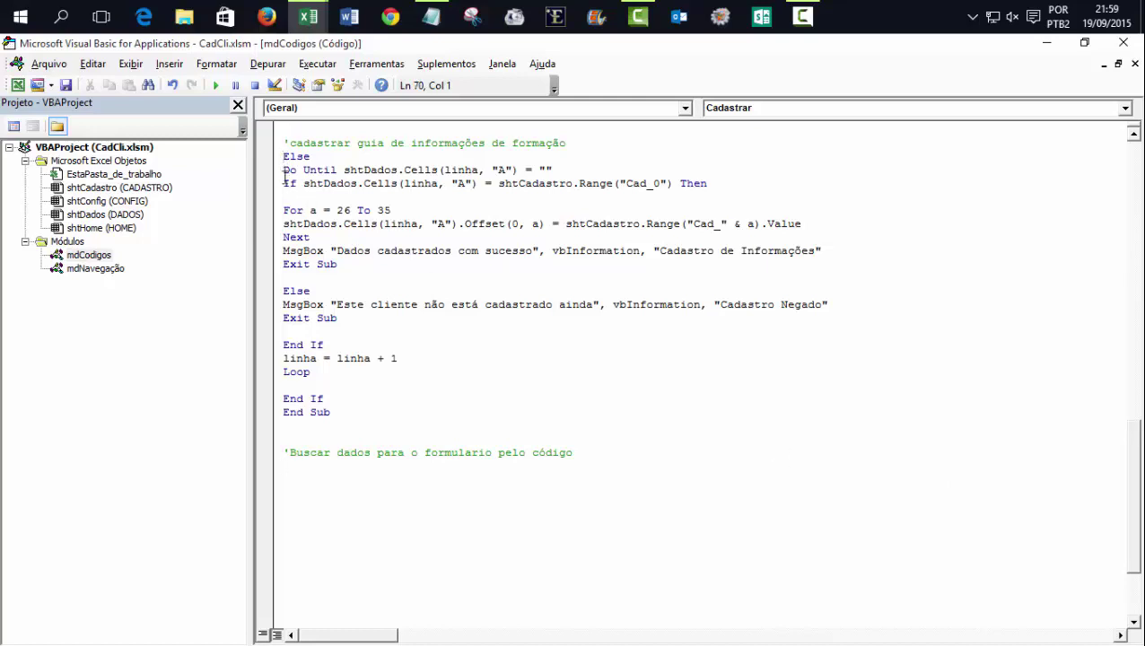
Step: Declare Public Sub BuscarCodigo with linha = 11, followed by the copied Do Until and If lines
{"action": "left_click_drag", "start_coordinate": [283, 174], "coordinate": [733, 191]}
{"action": "key", "text": "ctrl+c"}
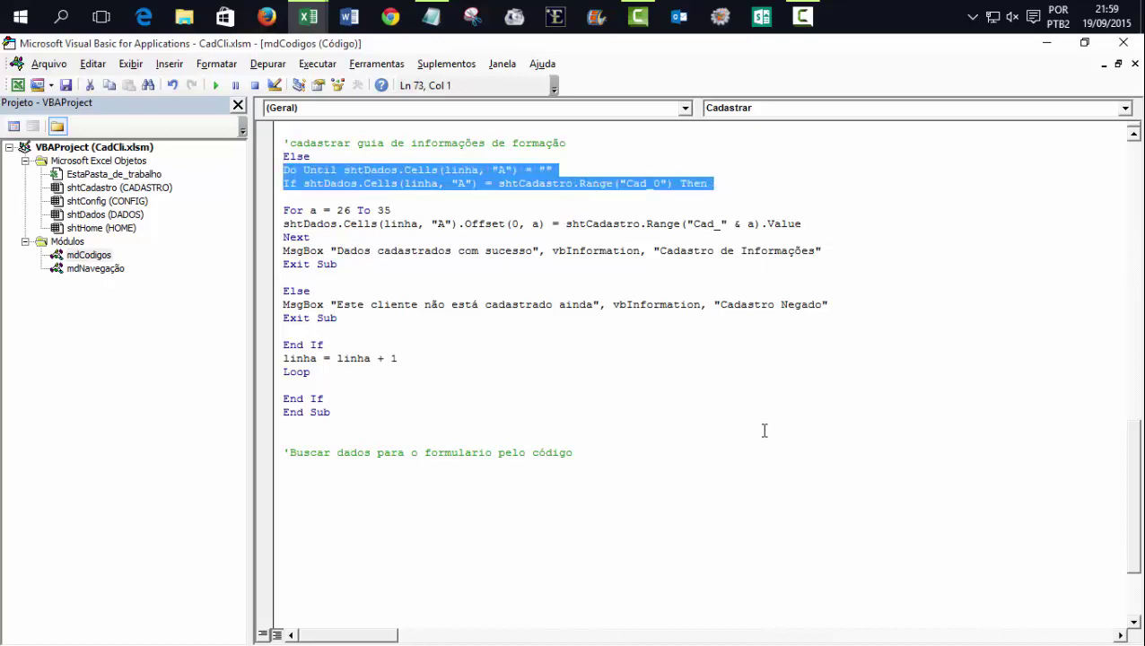
{"action": "left_click", "coordinate": [351, 487]}
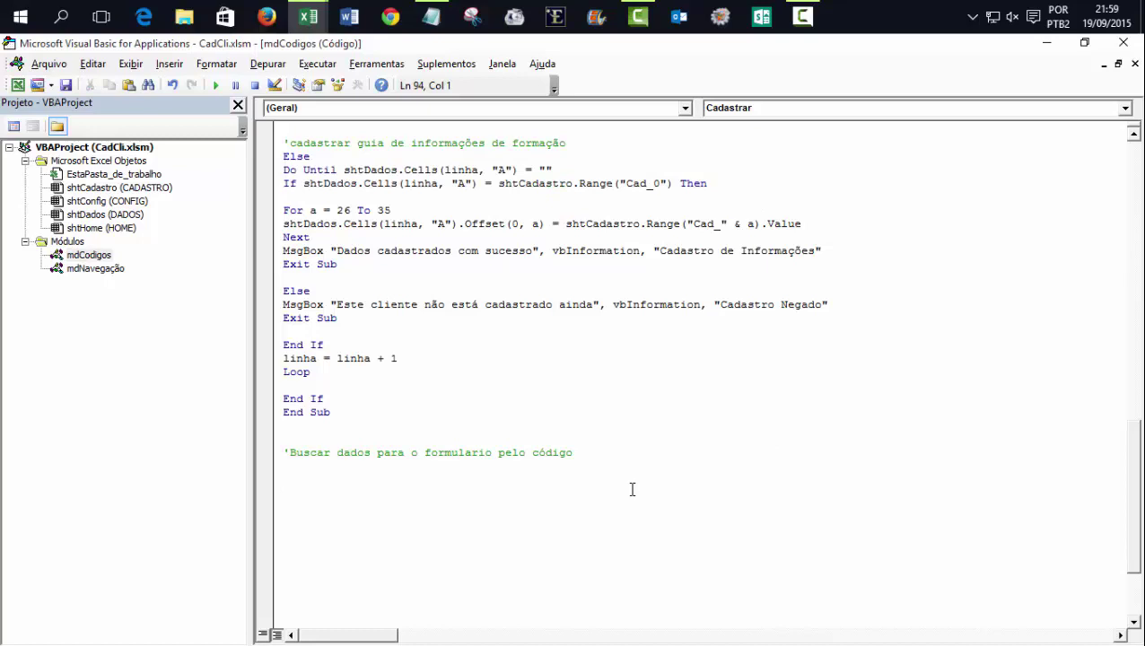
{"action": "type", "text": "public "}
{"action": "type", "text": "sub Bu"}
{"action": "type", "text": "sca"}
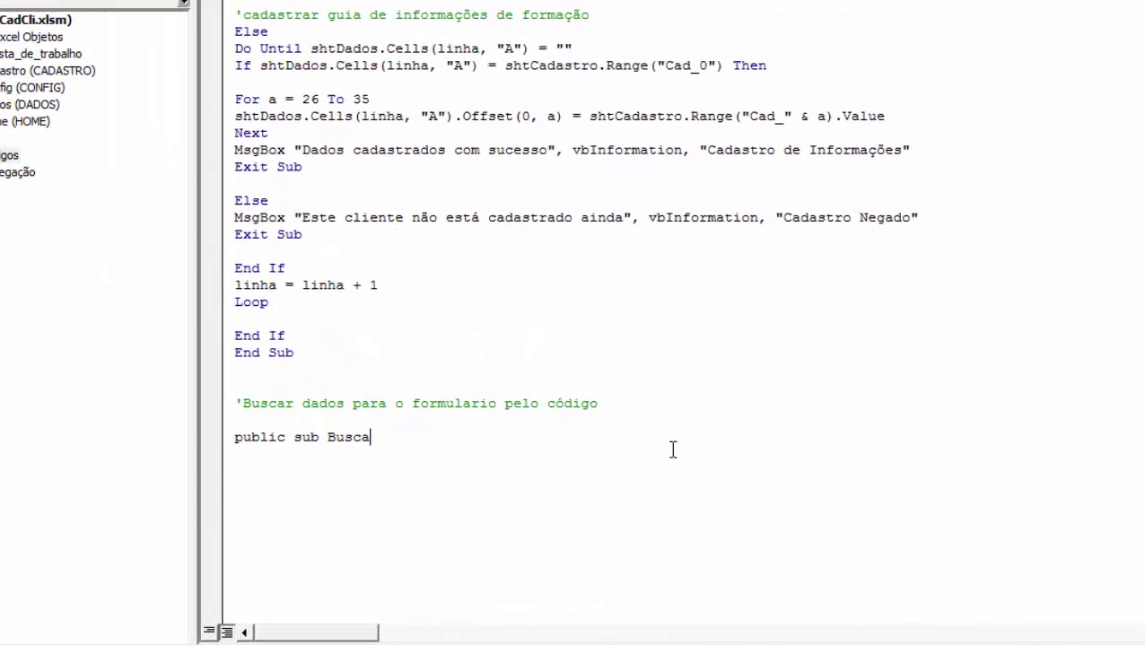
{"action": "type", "text": "rC"}
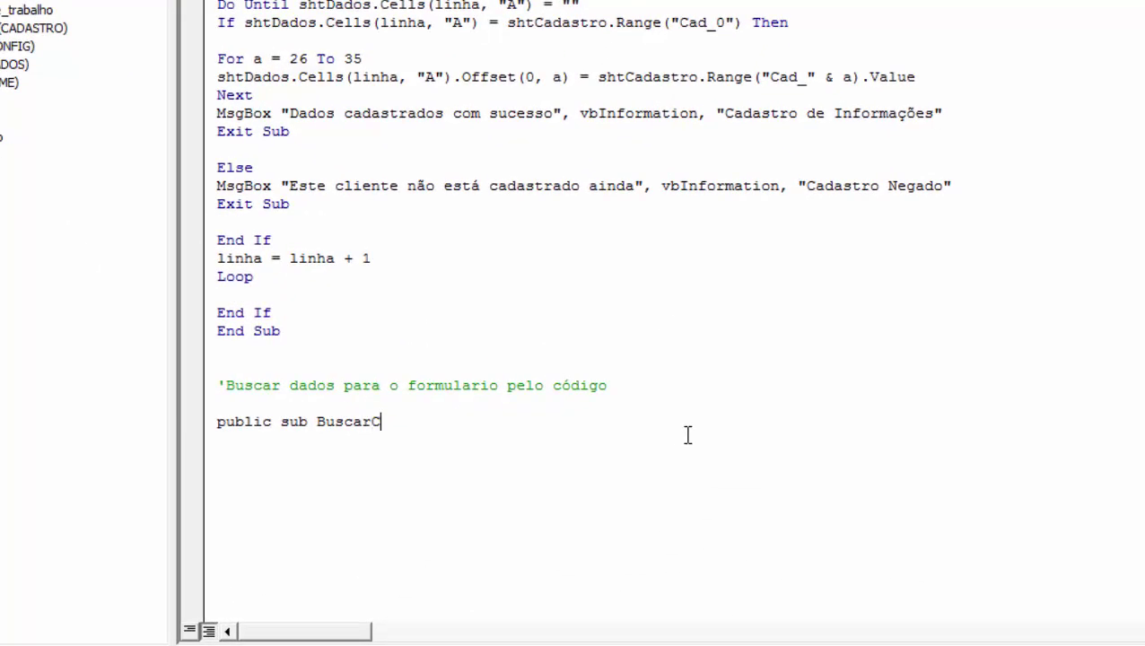
{"action": "type", "text": "odigo("}
{"action": "key", "text": "Return"}
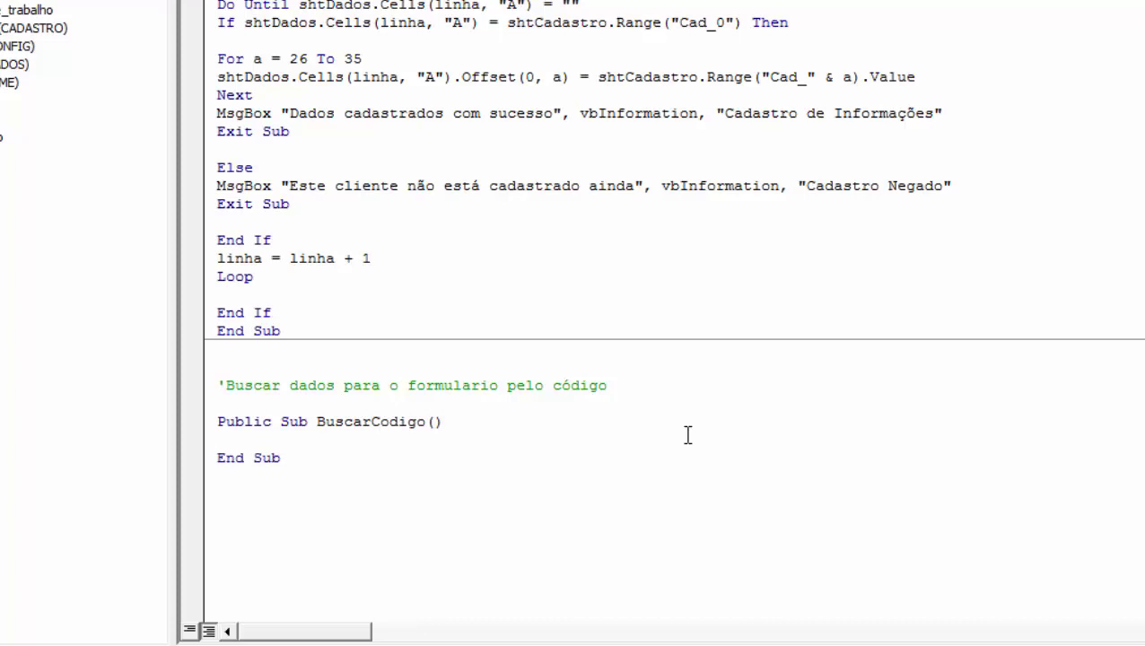
{"action": "type", "text": "linha"}
{"action": "type", "text": "=11"}
{"action": "key", "text": "Return"}
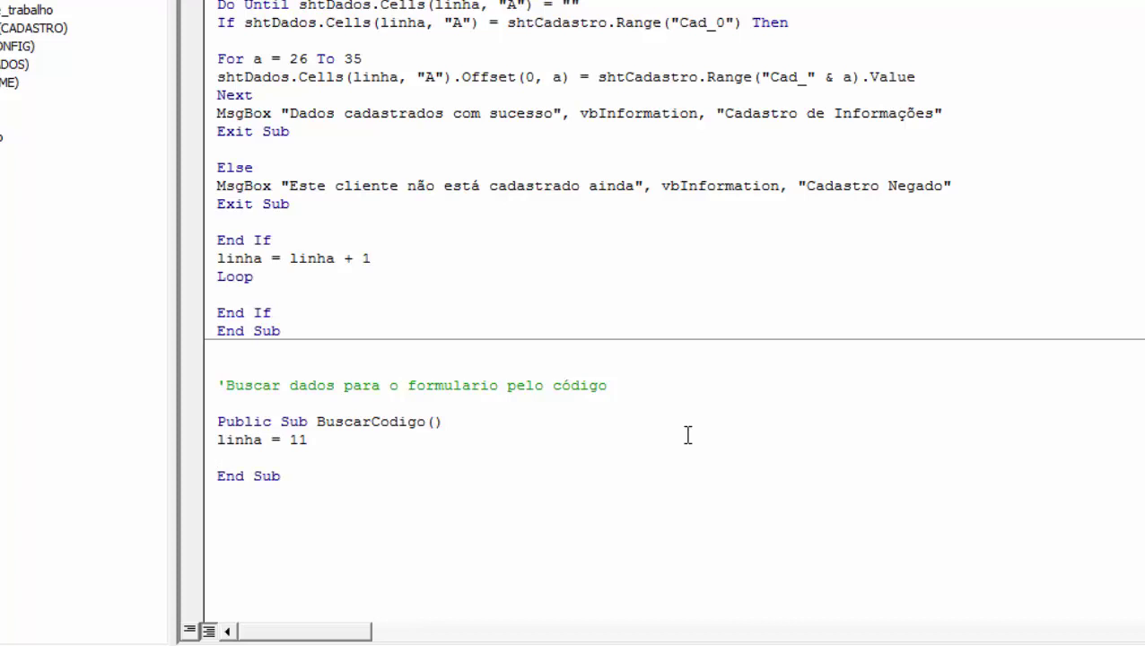
{"action": "key", "text": "ctrl+v"}
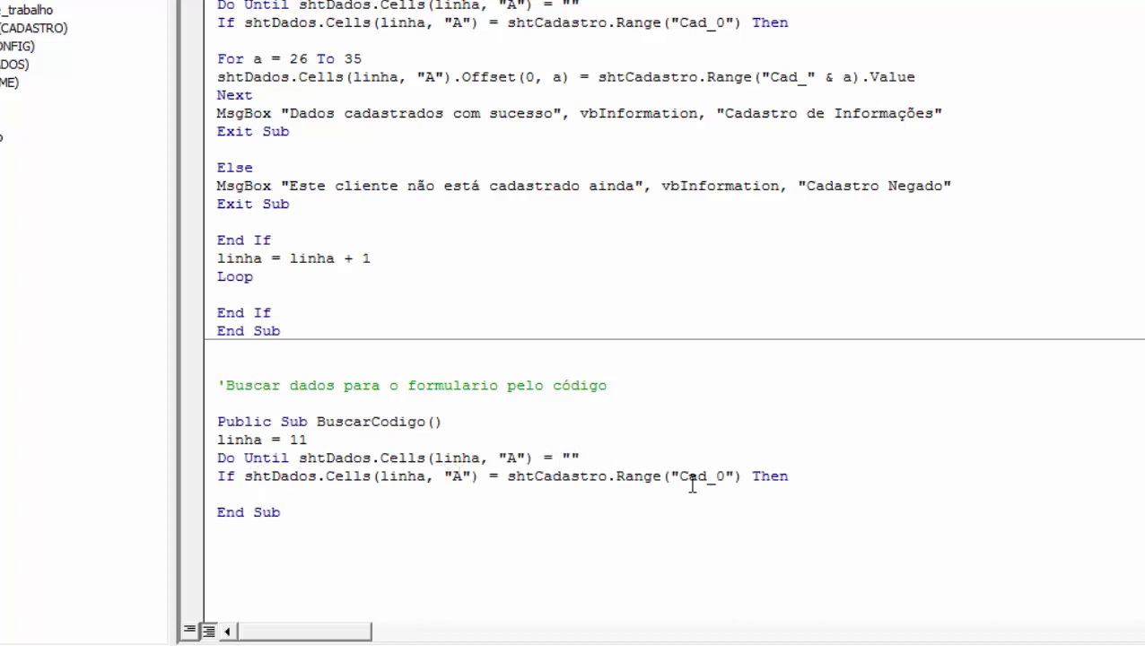
Step: Close the If block with End If, leaving two blank lines inside it
{"action": "left_click", "coordinate": [807, 477]}
{"action": "key", "text": "Return"}
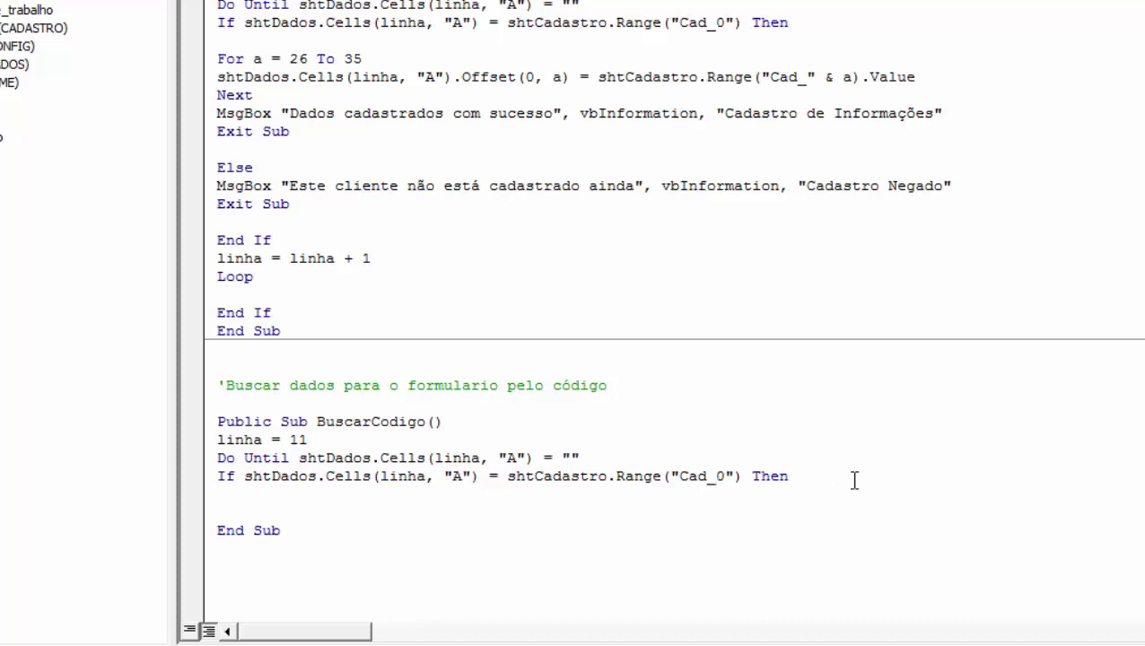
{"action": "type", "text": "endif"}
{"action": "key", "text": "Up"}
{"action": "left_click", "coordinate": [854, 480]}
{"action": "key", "text": "Return"}
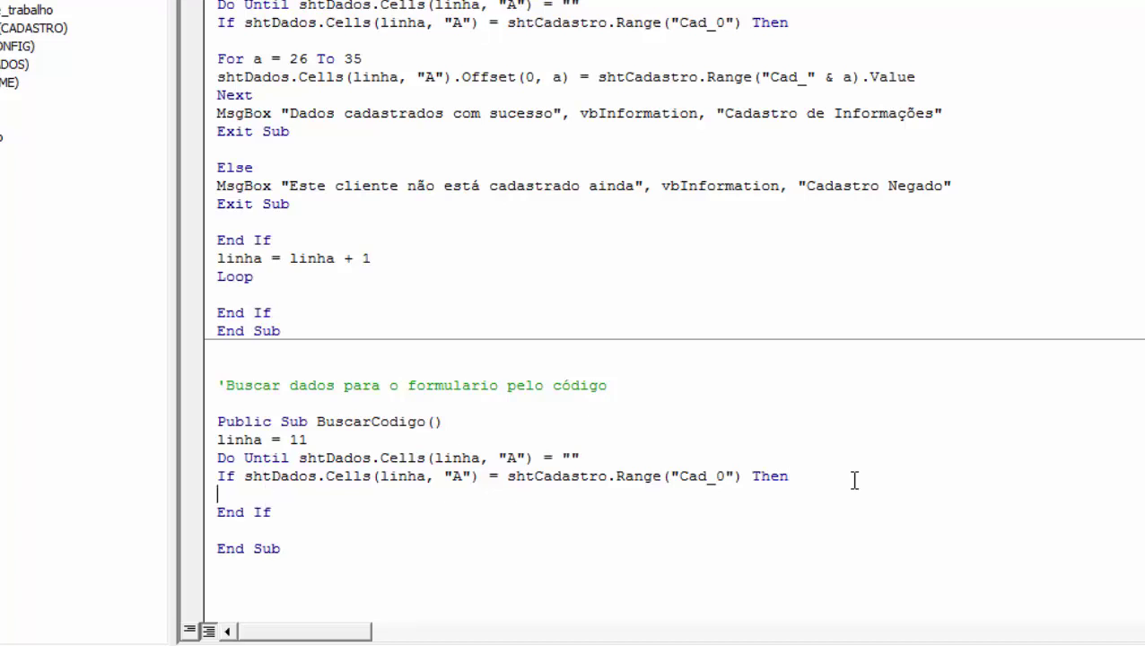
{"action": "key", "text": "Return"}
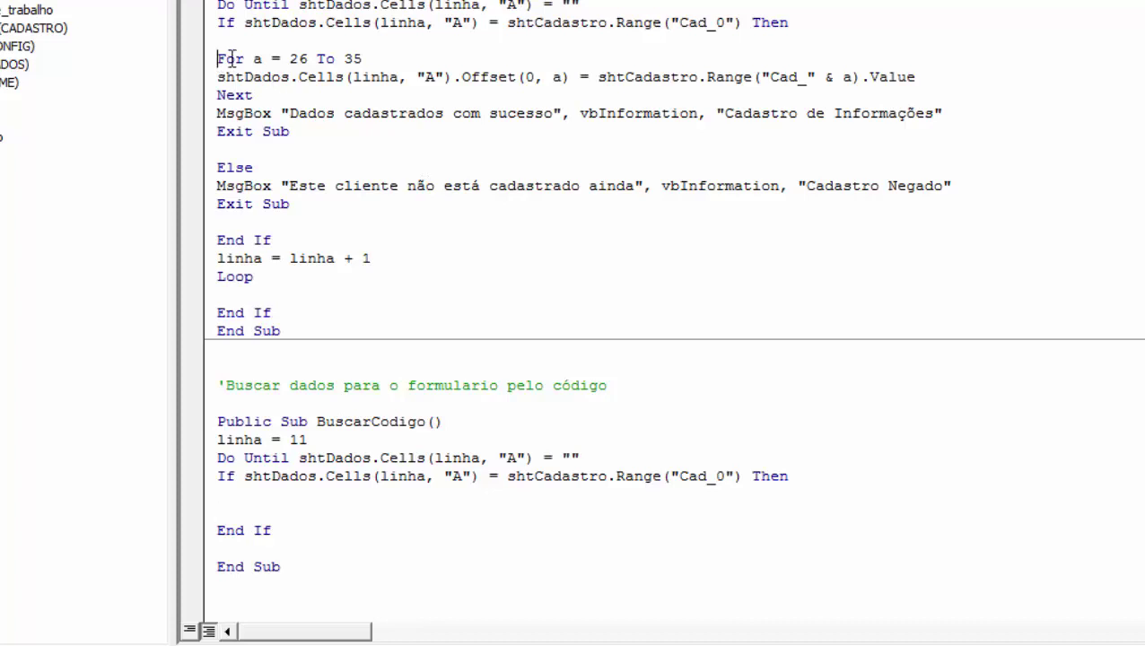
Step: Paste the For a = 26 To 35 loop into the If block and change its start to 1
{"action": "left_click_drag", "start_coordinate": [218, 58], "coordinate": [439, 95]}
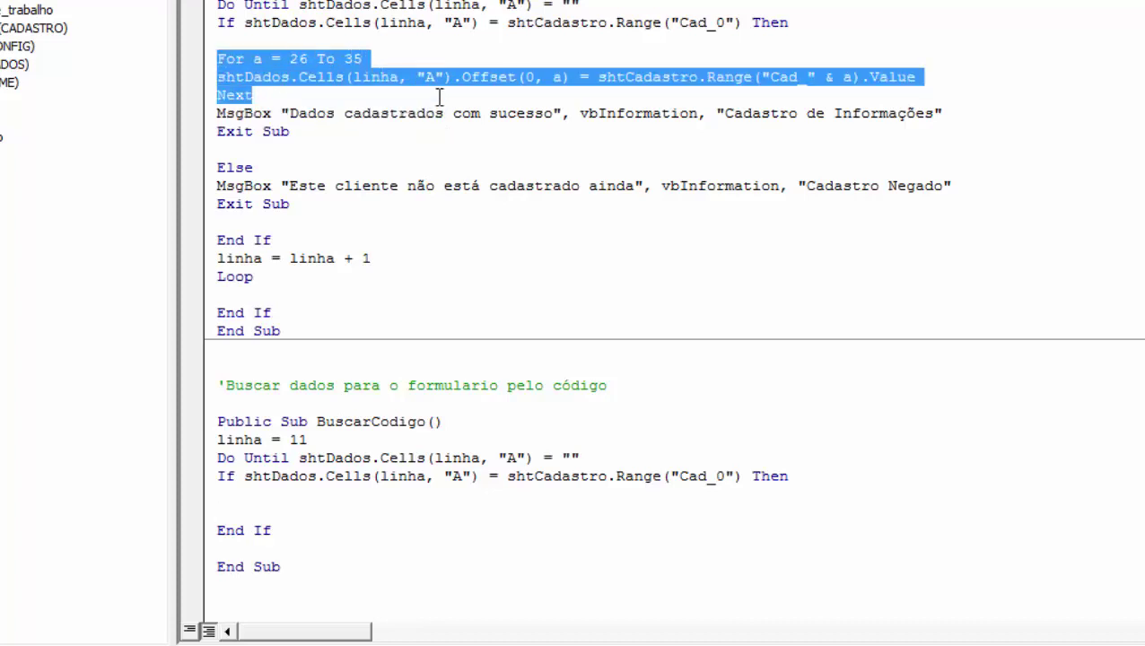
{"action": "left_click", "coordinate": [293, 495]}
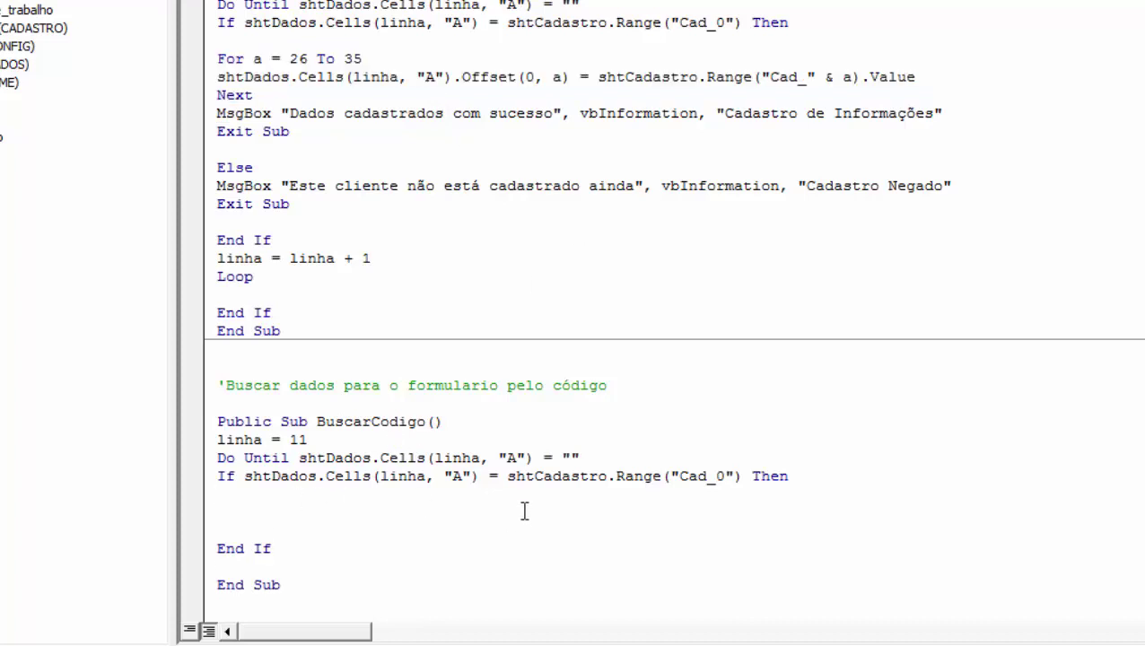
{"action": "type", "text": "For a = 26 To 35 shtDados.Cells(linha, \"A\").Offset(0, a) = shtCadastro.Range(\"Cad_\" & a).Value Next"}
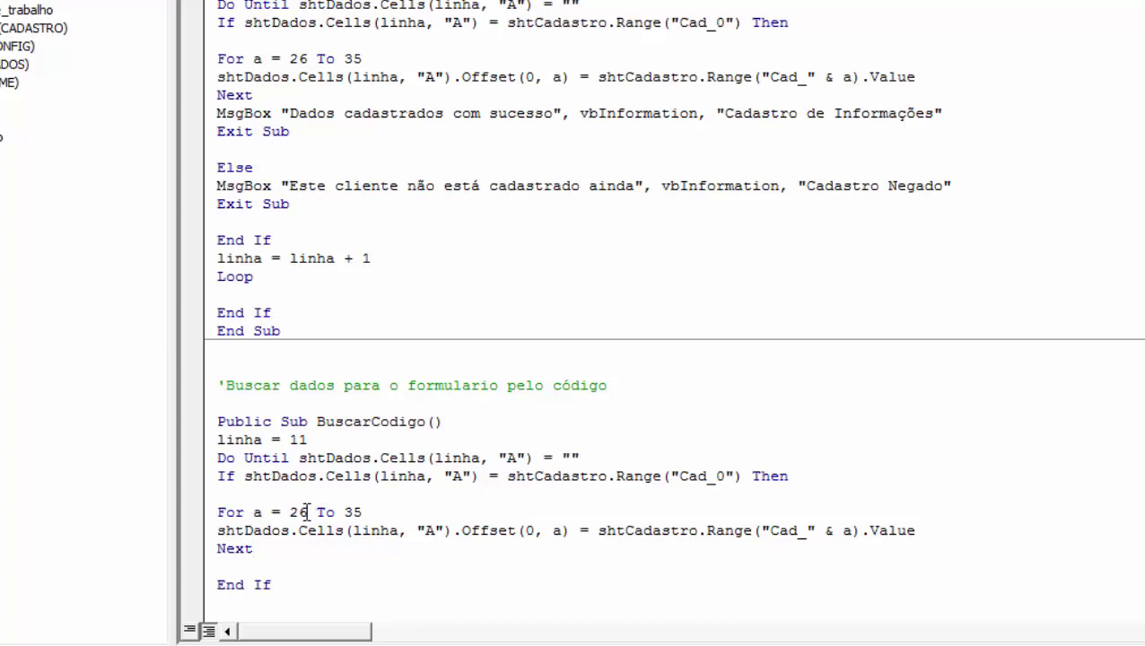
{"action": "double_click", "coordinate": [297, 512]}
{"action": "type", "text": "1"}
{"action": "double_click", "coordinate": [344, 512]}
{"action": "left_click", "coordinate": [460, 583]}
{"action": "scroll", "coordinate": [434, 484], "scroll_direction": "down", "scroll_amount": 7}
{"action": "scroll", "coordinate": [434, 484], "scroll_direction": "up", "scroll_amount": 3}
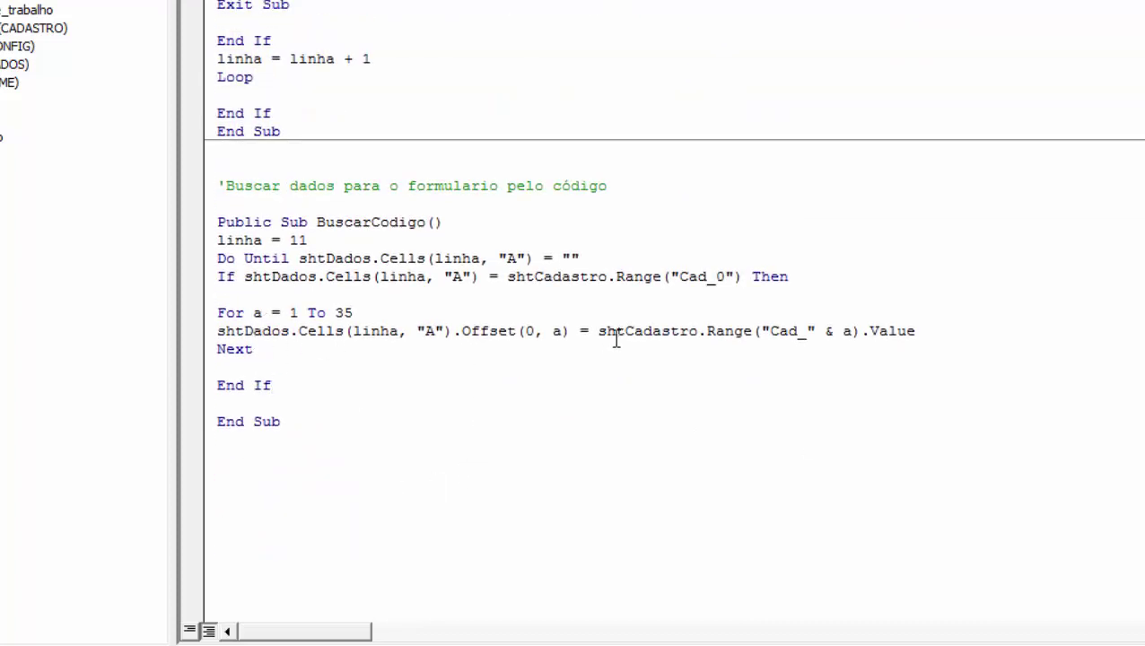
Step: Rewrite the assignment as shtCadastro.Range("Cad_" & a) = shtDados.Cells(linha,"A").Offset(0,a).Value
{"action": "left_click_drag", "start_coordinate": [598, 331], "coordinate": [928, 330]}
{"action": "key", "text": "ctrl+c"}
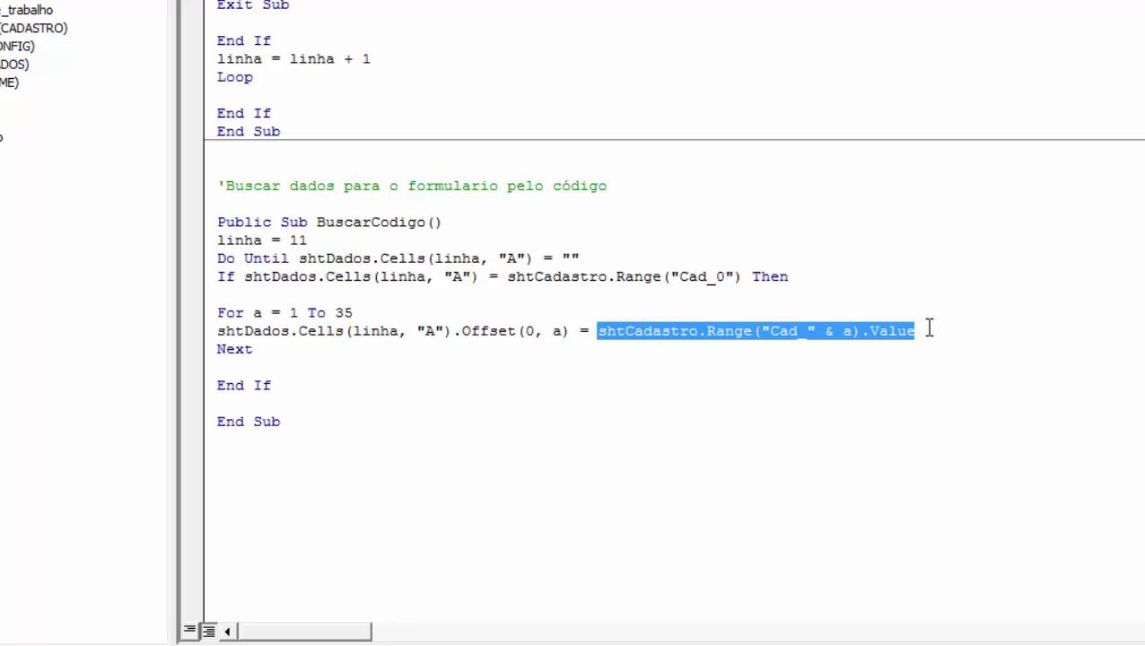
{"action": "left_click", "coordinate": [215, 332]}
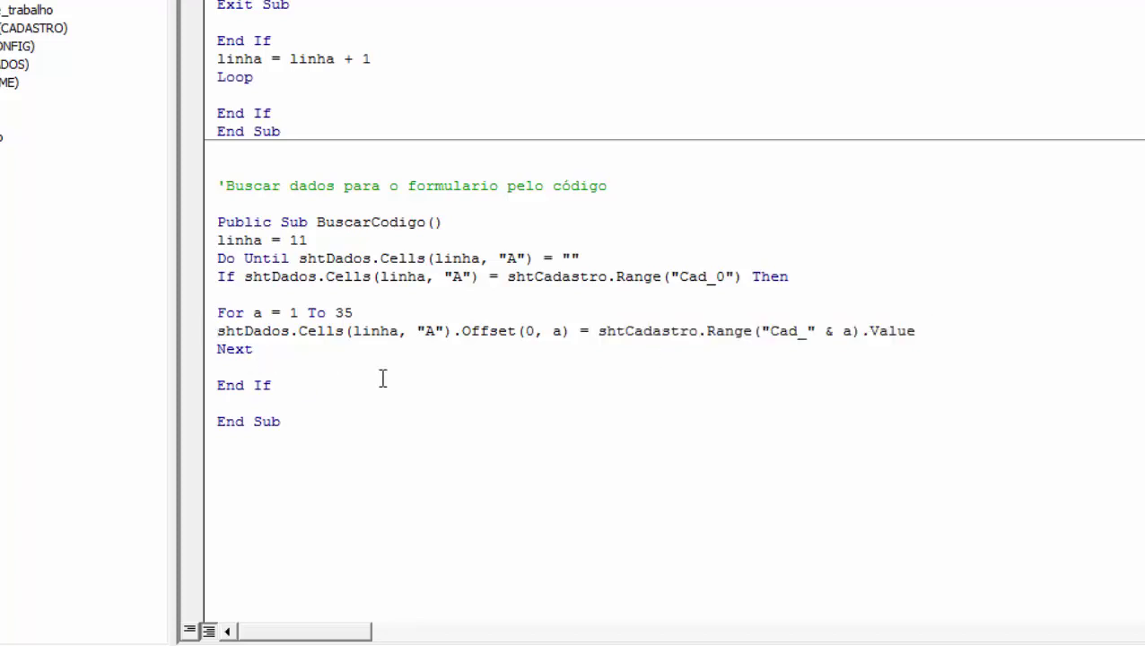
{"action": "key", "text": "ctrl+v"}
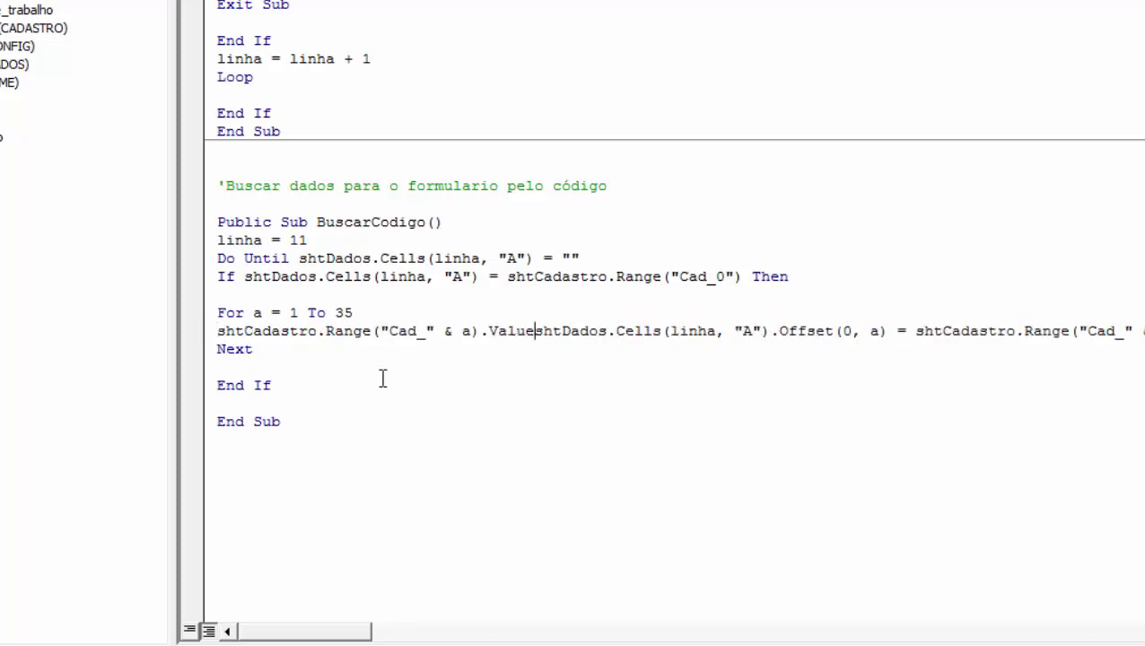
{"action": "type", "text": "="}
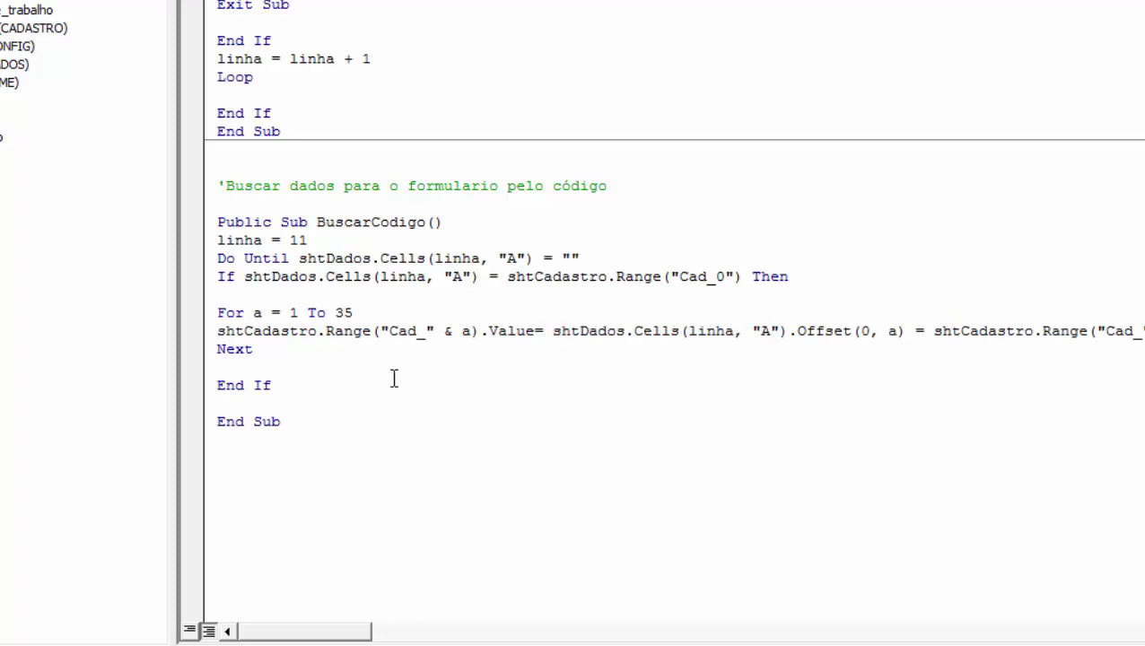
{"action": "left_click_drag", "start_coordinate": [480, 332], "coordinate": [534, 330]}
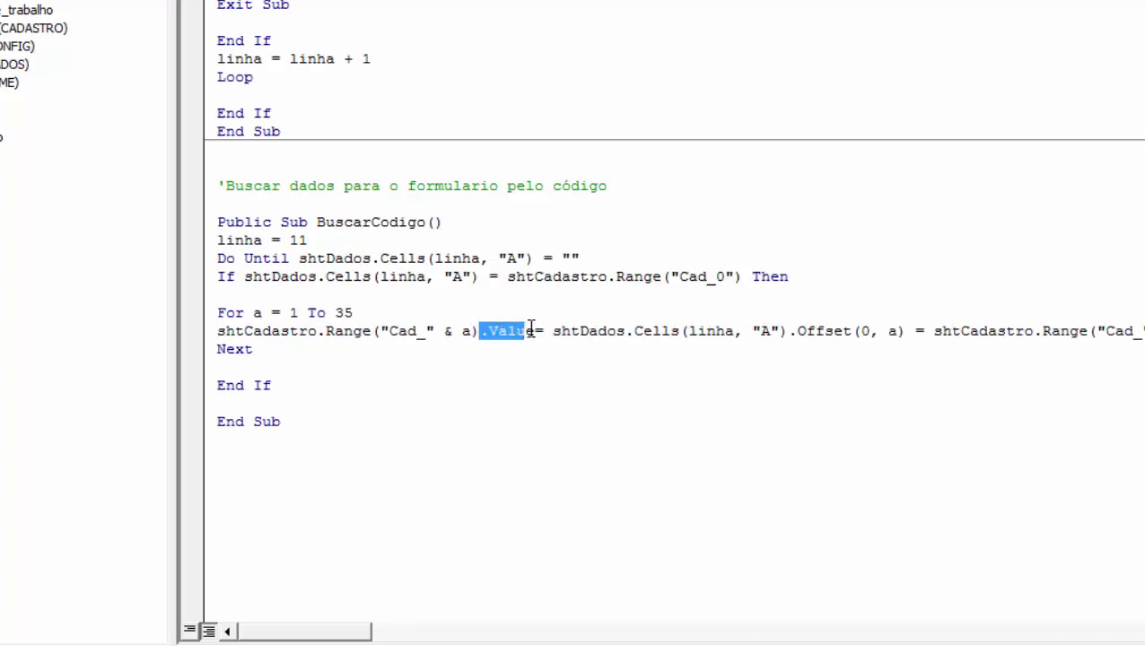
{"action": "key", "text": "Delete"}
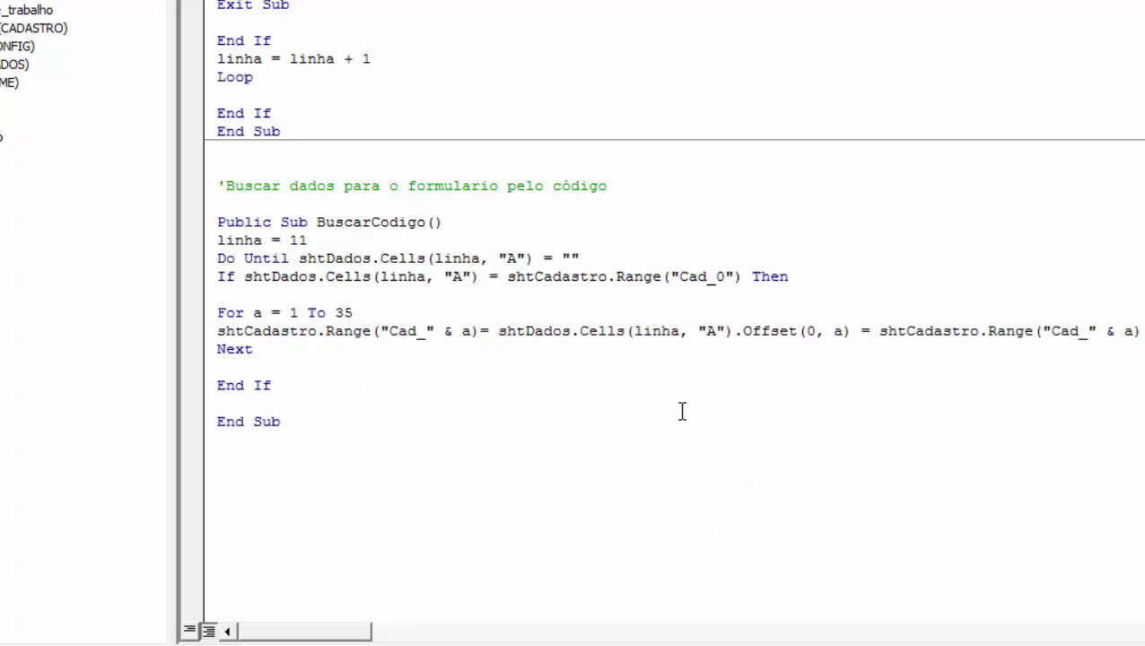
{"action": "mouse_move", "coordinate": [850, 331]}
{"action": "left_mouse_down"}
{"action": "mouse_move", "coordinate": [252, 349]}
{"action": "mouse_move", "coordinate": [1141, 331]}
{"action": "left_mouse_up"}
{"action": "key", "text": "ctrl+z"}
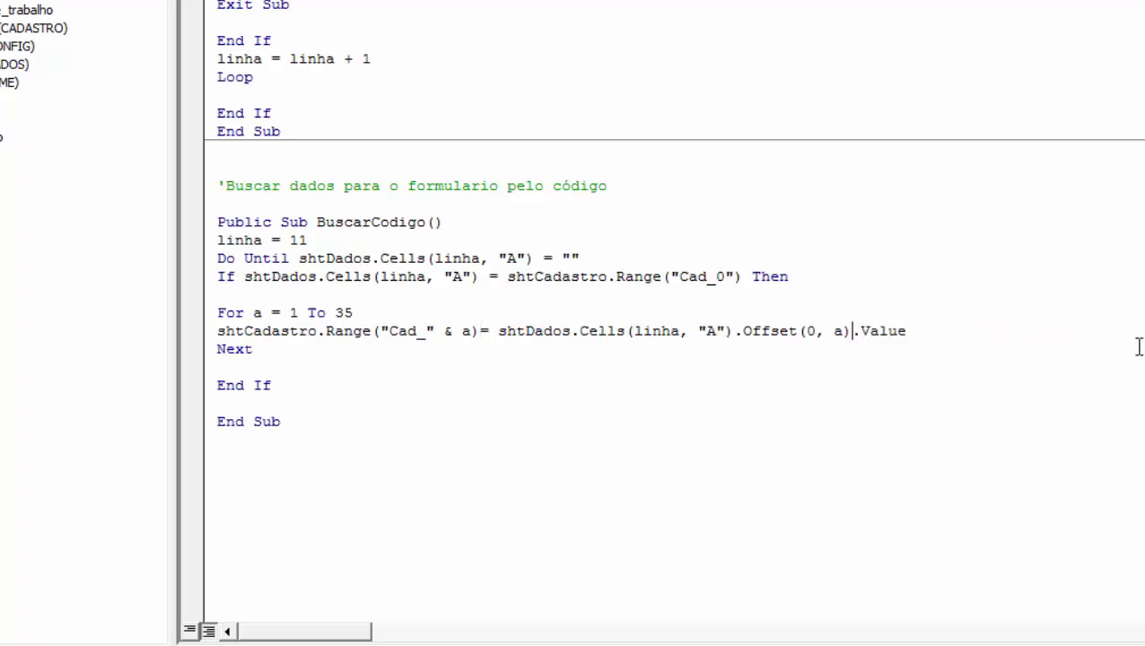
{"action": "left_click", "coordinate": [870, 457]}
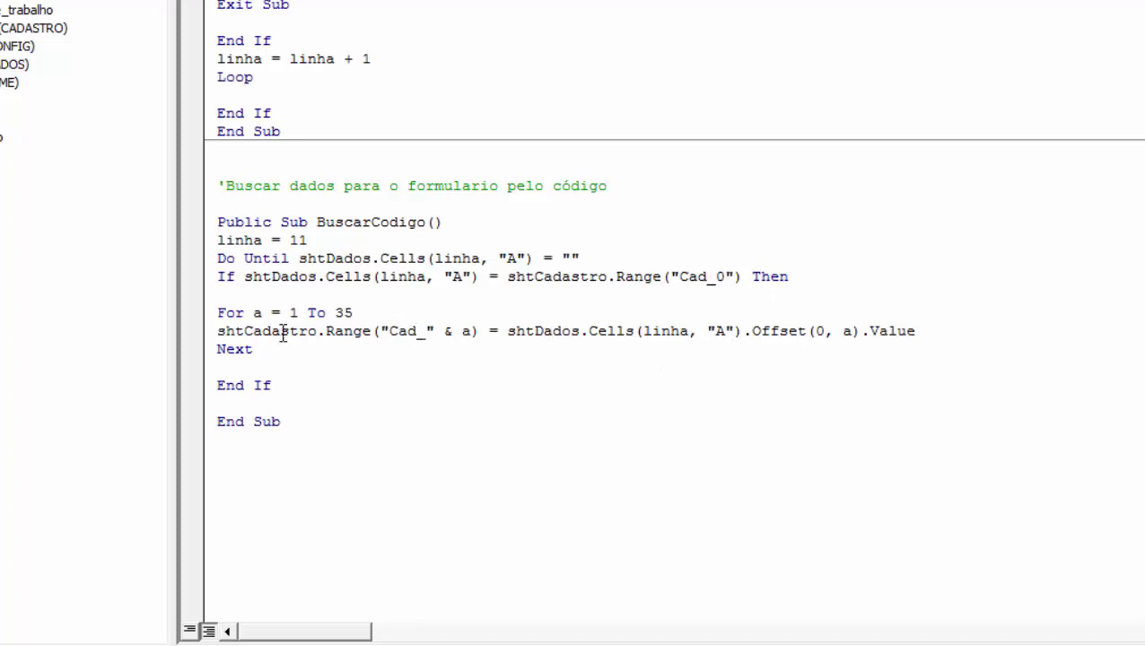
{"action": "left_click_drag", "start_coordinate": [508, 331], "coordinate": [924, 330]}
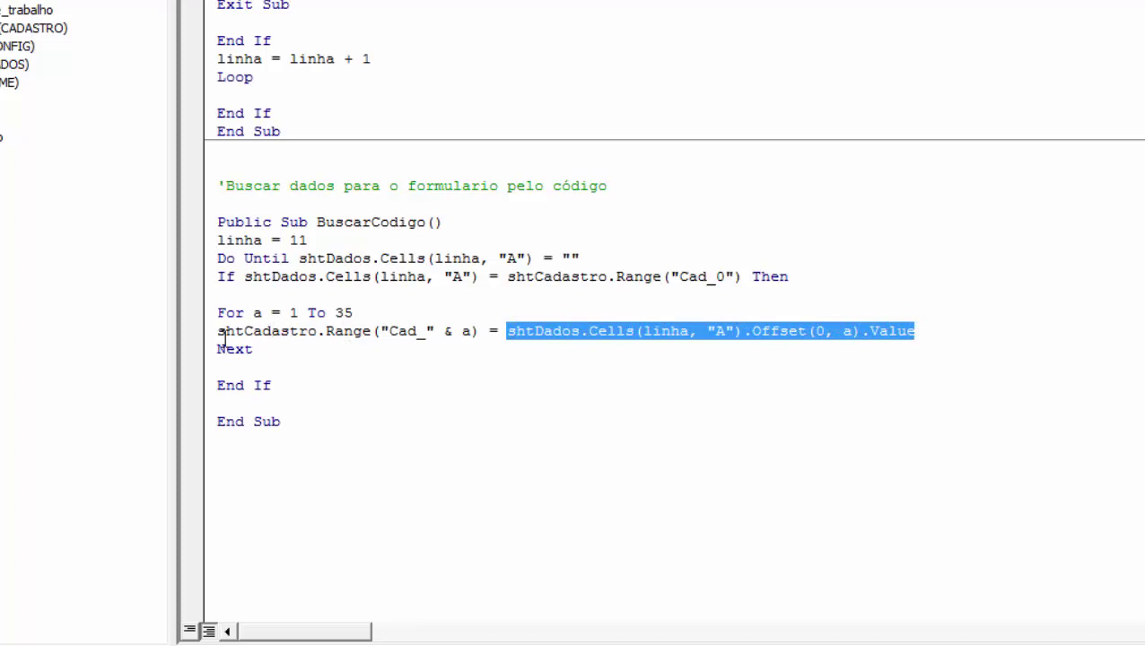
{"action": "left_click_drag", "start_coordinate": [218, 331], "coordinate": [929, 326]}
Step: Remove the blank line before BuscarCodigo's End Sub
{"action": "left_click", "coordinate": [239, 366]}
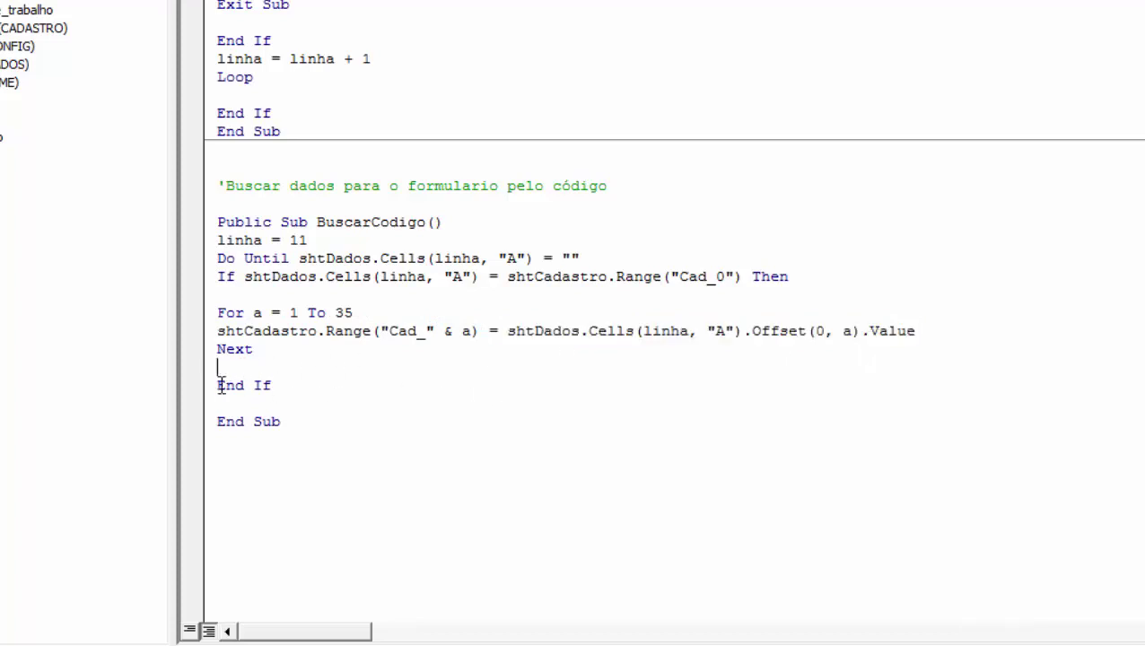
{"action": "left_click", "coordinate": [232, 400]}
{"action": "key", "text": "BackSpace"}
{"action": "key", "text": "Down"}
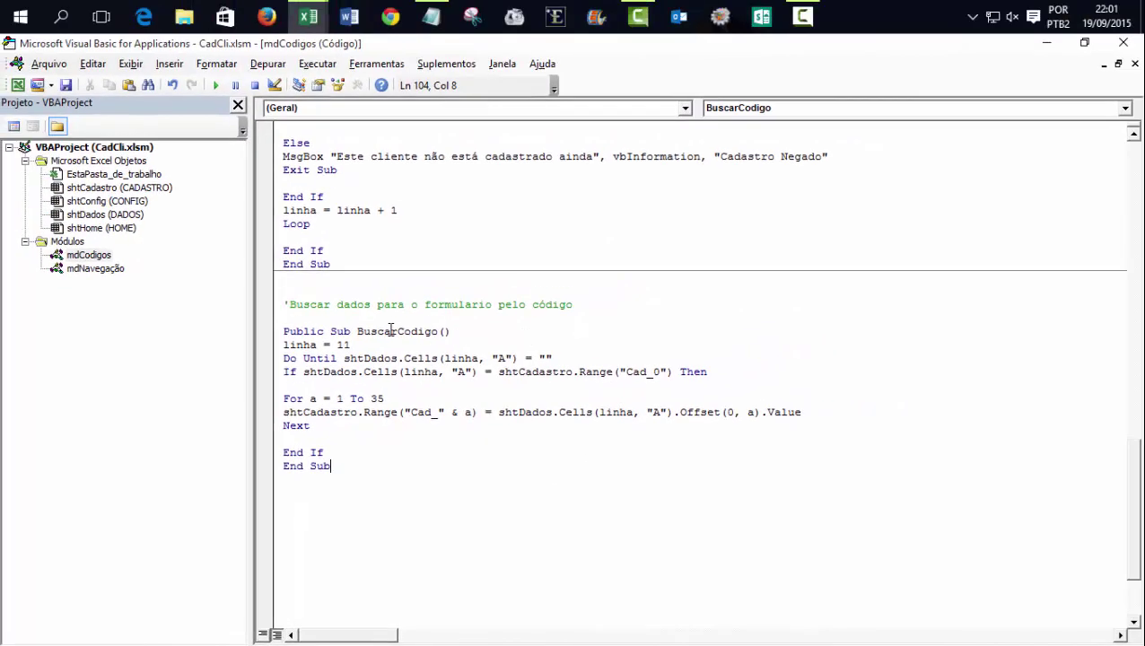
{"action": "left_click", "coordinate": [655, 334]}
Step: Assign the BuscarCodigo macro to the search icon on the CADASTRO sheet
{"action": "mouse_move", "coordinate": [307, 18]}
{"action": "left_click", "coordinate": [238, 105]}
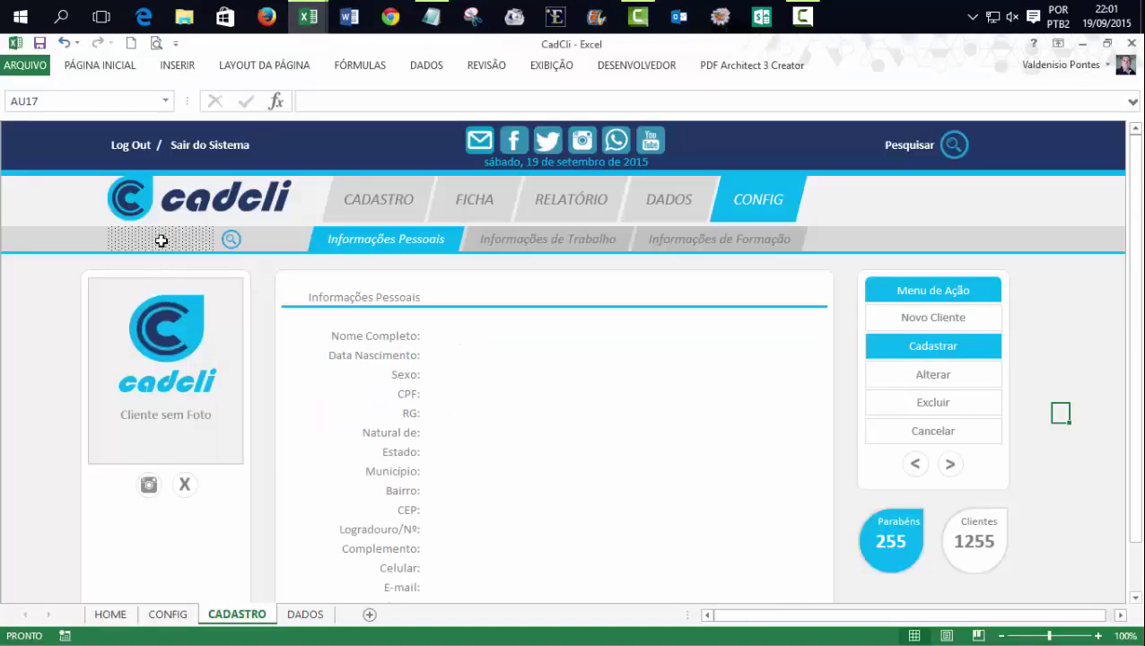
{"action": "left_click", "coordinate": [305, 613]}
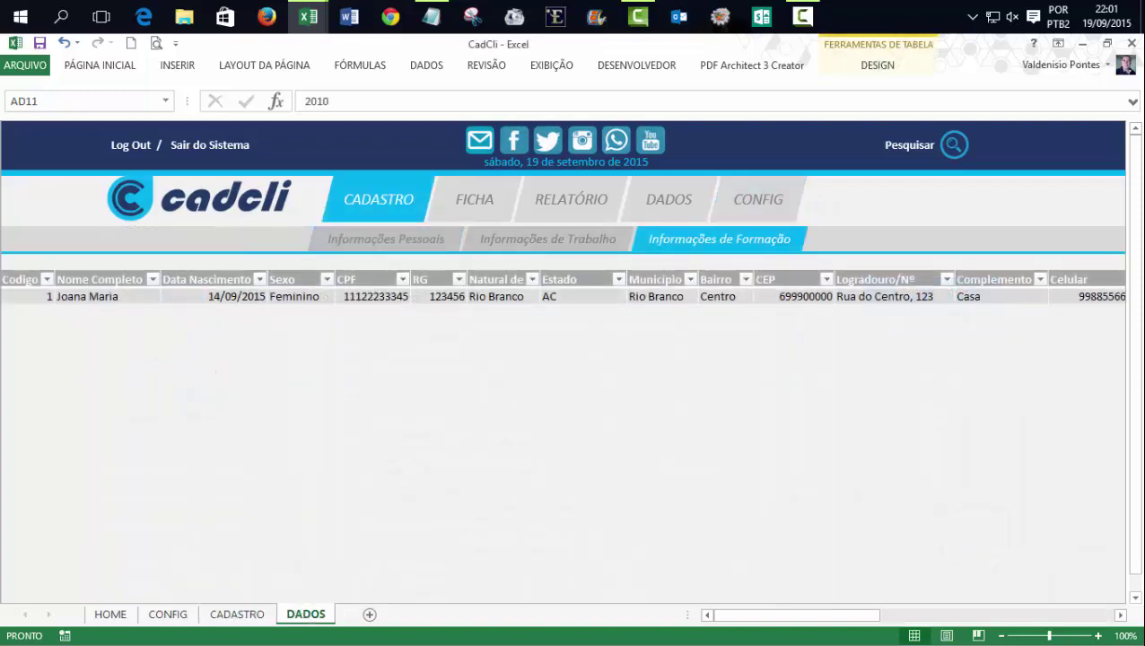
{"action": "left_click", "coordinate": [239, 617]}
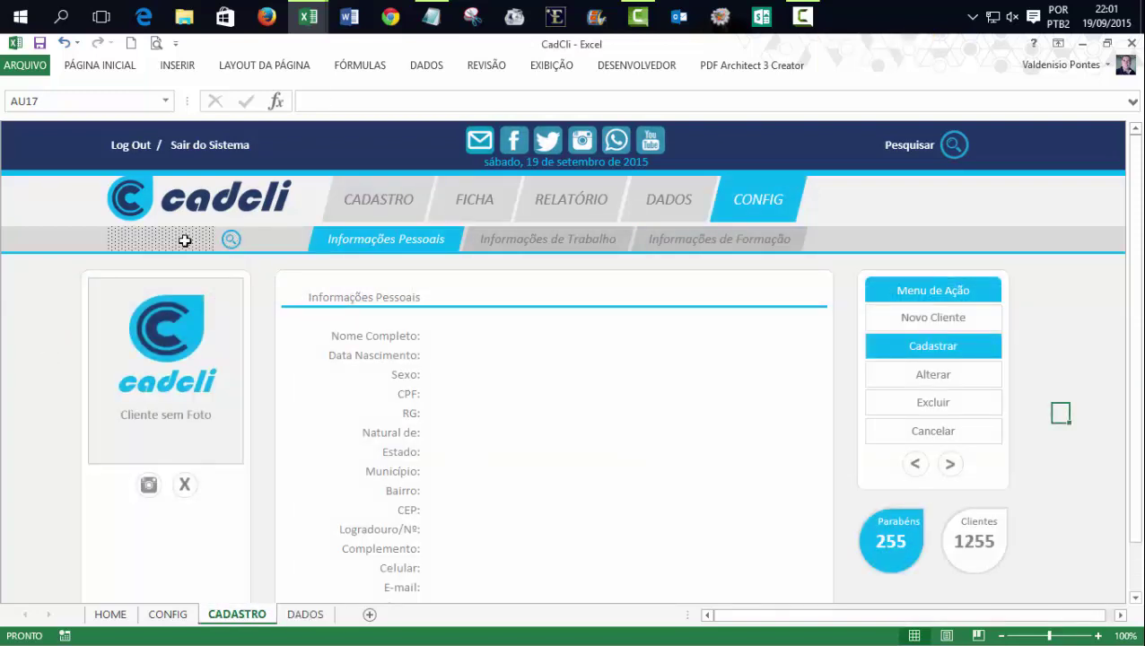
{"action": "right_click", "coordinate": [234, 238]}
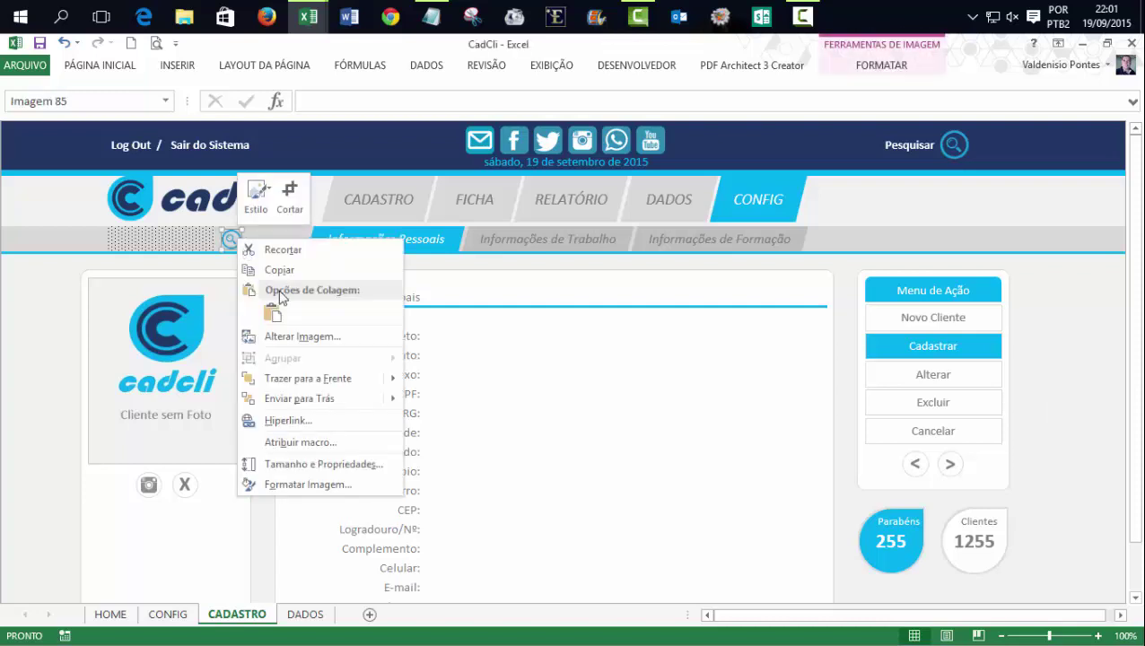
{"action": "left_click", "coordinate": [301, 441]}
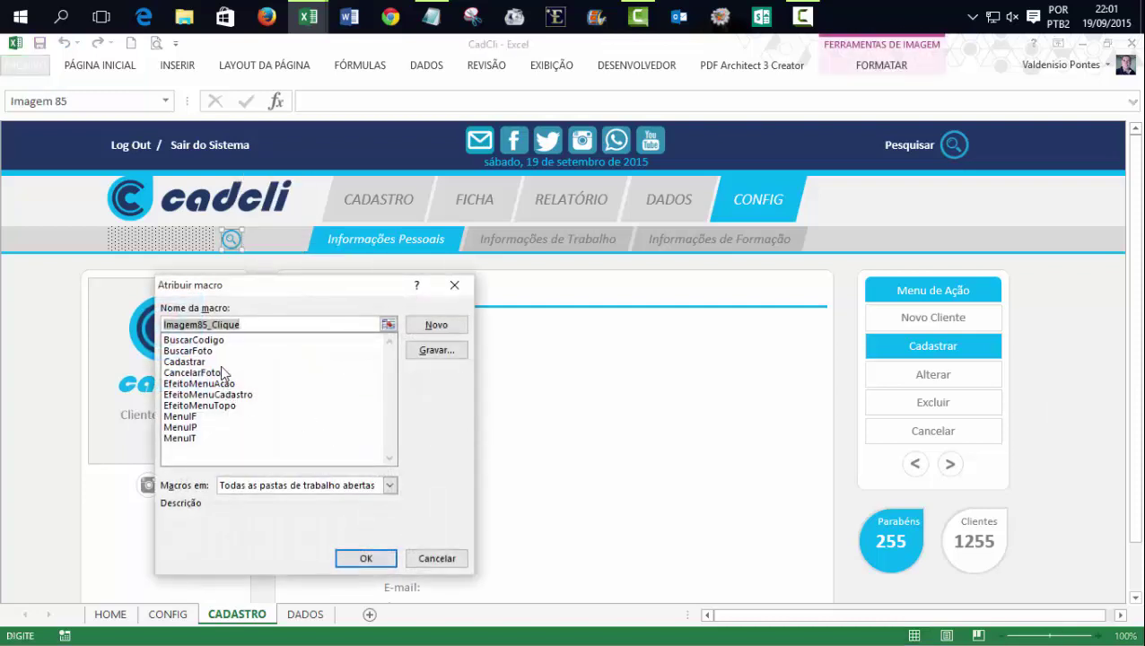
{"action": "left_click", "coordinate": [193, 340]}
{"action": "left_click", "coordinate": [360, 557]}
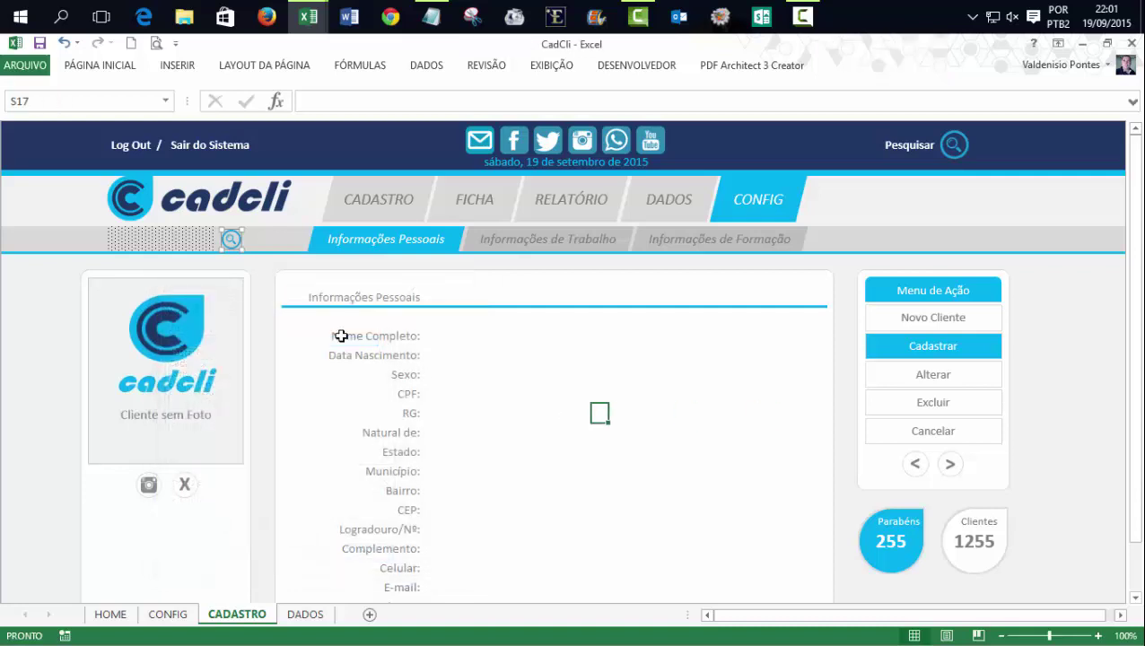
Step: Enter code 1 in the code box and run the search icon to test it
{"action": "left_click", "coordinate": [171, 241]}
{"action": "type", "text": "1"}
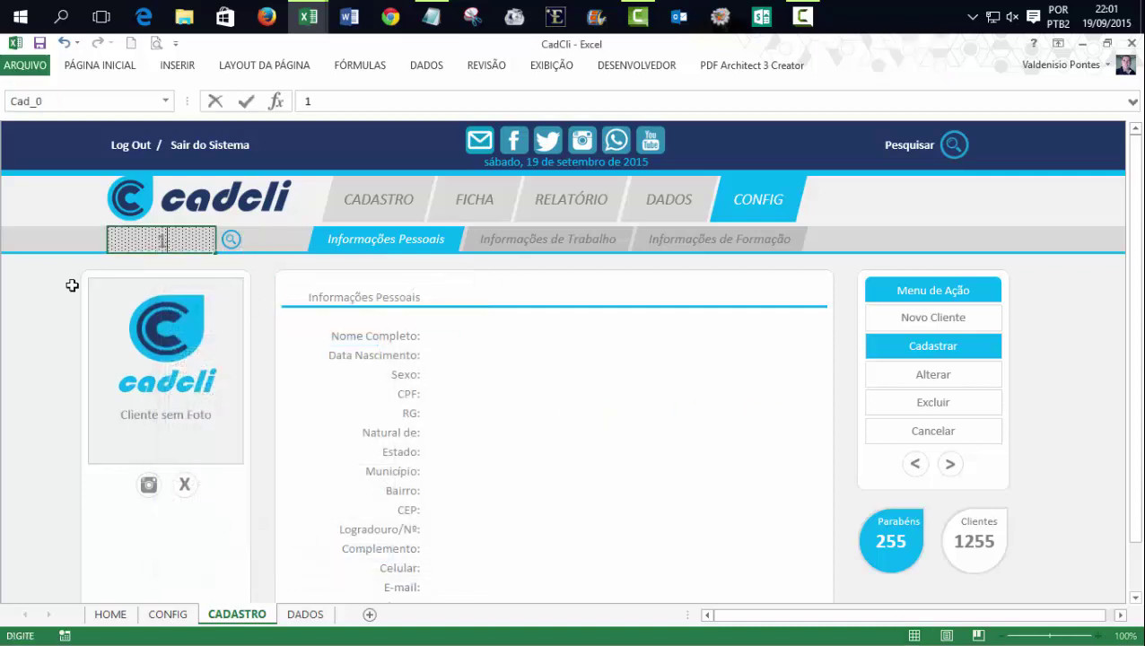
{"action": "left_click", "coordinate": [232, 244]}
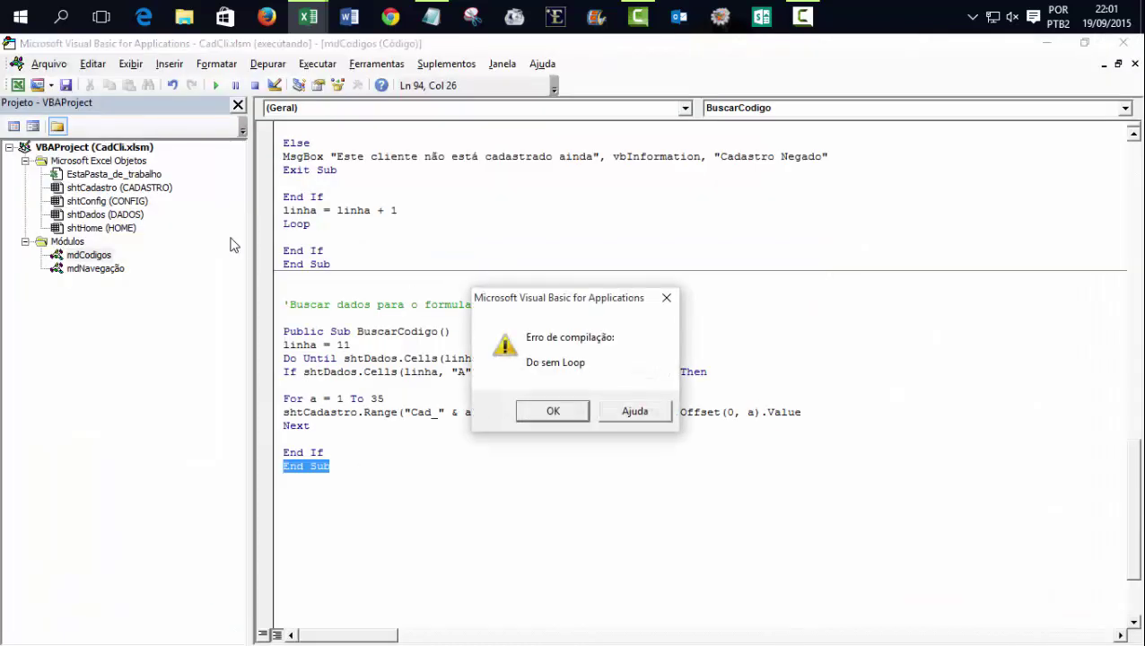
Step: Dismiss the 'Do sem Loop' error, reset, and add linha = linha + 1 and Loop after End If
{"action": "left_click", "coordinate": [554, 411]}
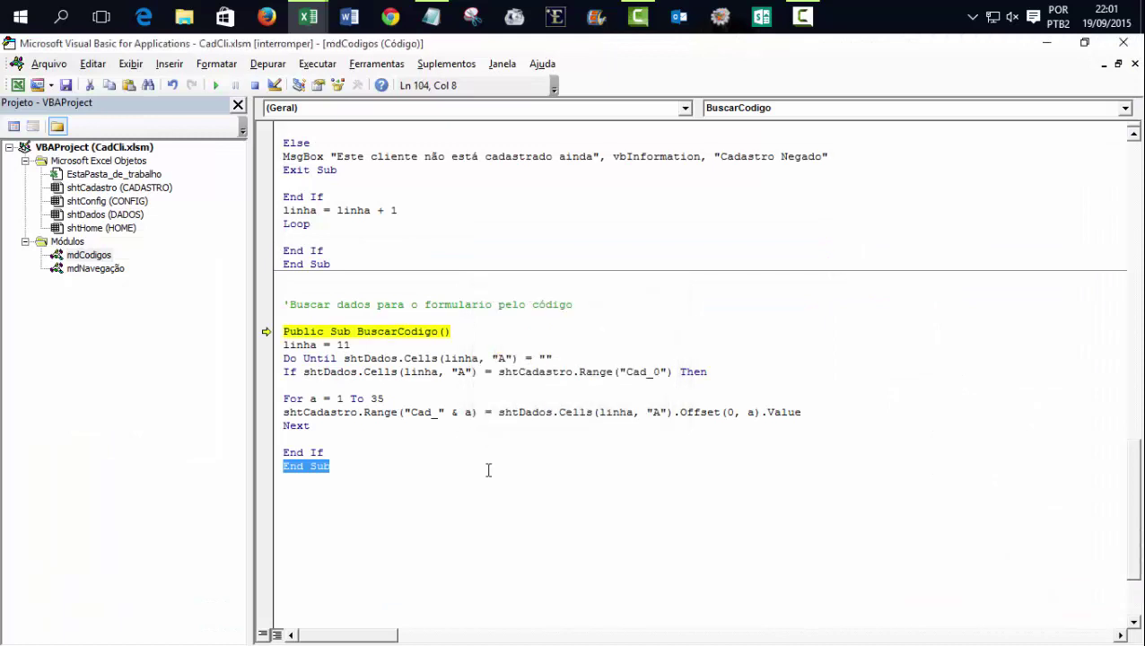
{"action": "left_click", "coordinate": [255, 86]}
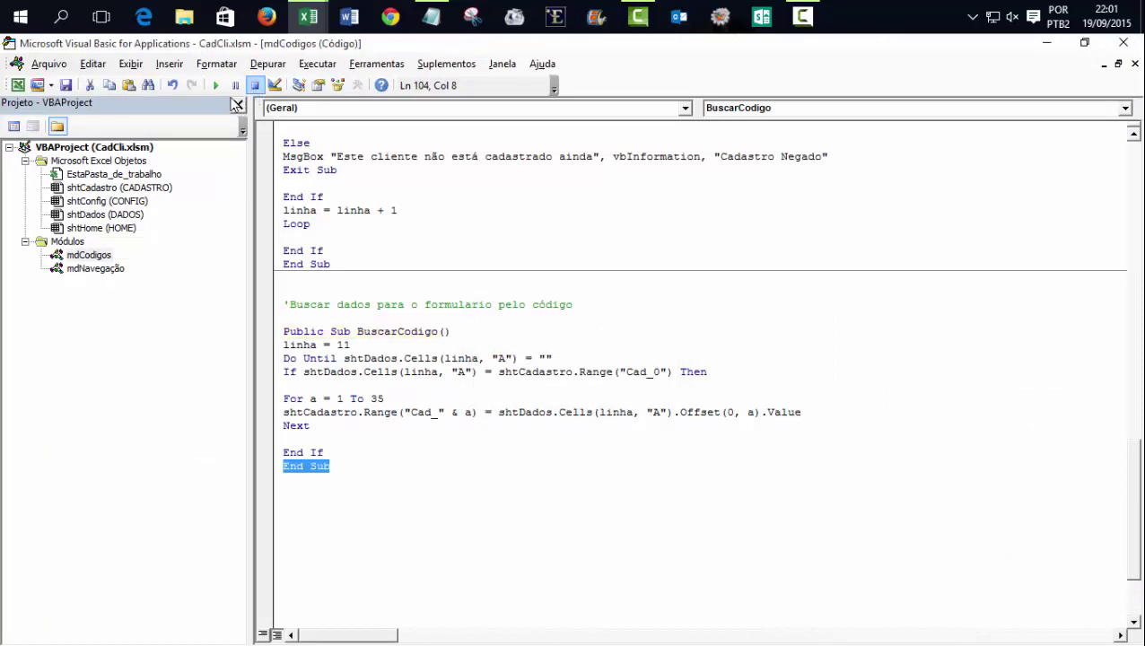
{"action": "left_click", "coordinate": [378, 456]}
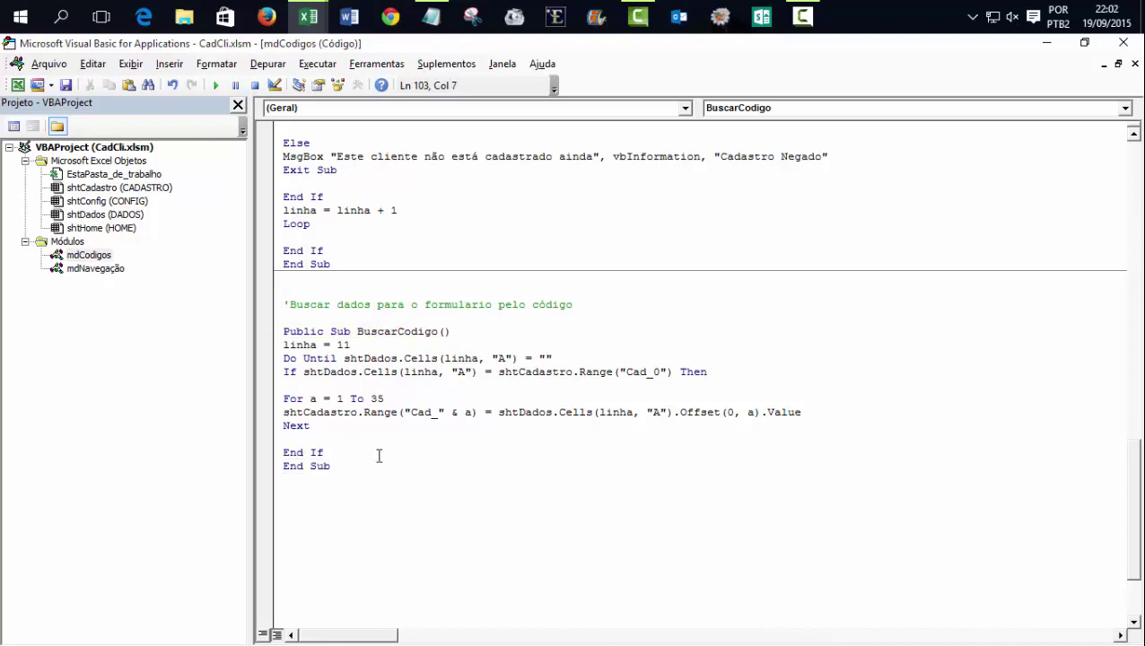
{"action": "key", "text": "Return"}
{"action": "type", "text": "linha="}
{"action": "type", "text": "linha+1"}
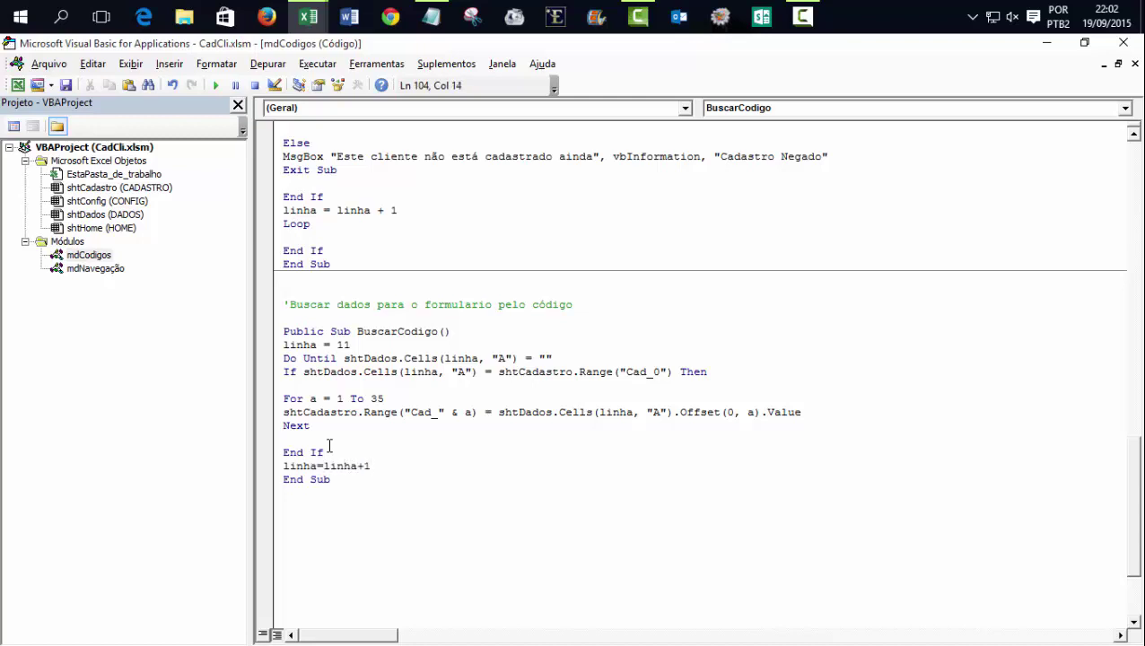
{"action": "key", "text": "Return"}
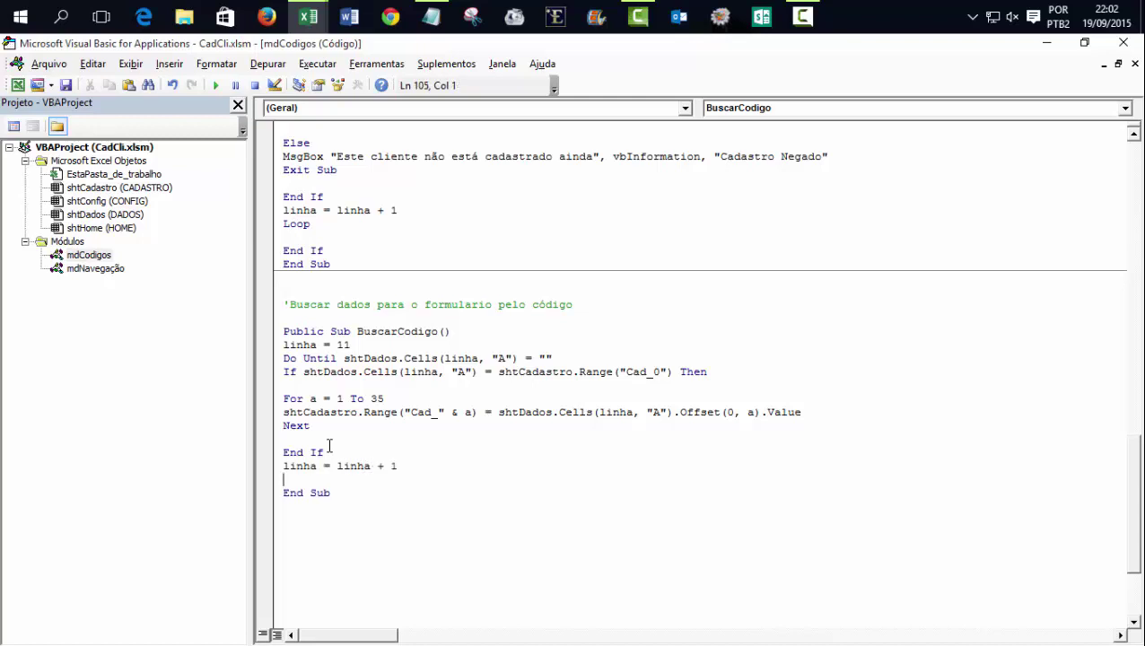
{"action": "type", "text": "loop"}
{"action": "left_click", "coordinate": [522, 509]}
Step: Search for code 0001 and browse the personal, work and education sections of the result
{"action": "mouse_move", "coordinate": [308, 16]}
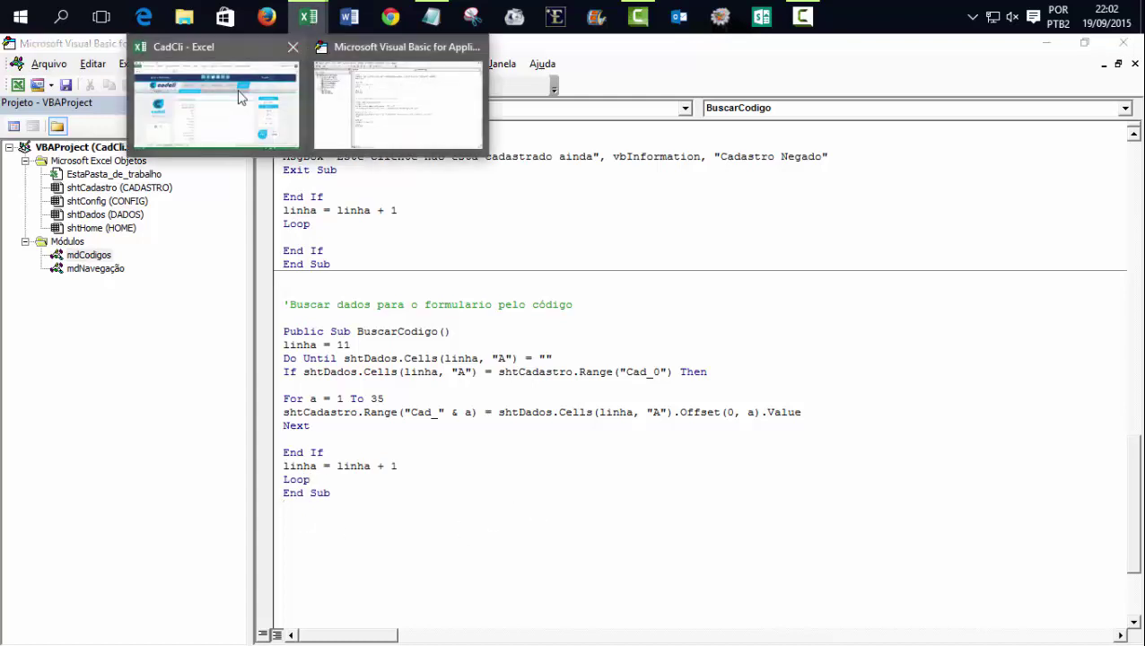
{"action": "left_click", "coordinate": [215, 107]}
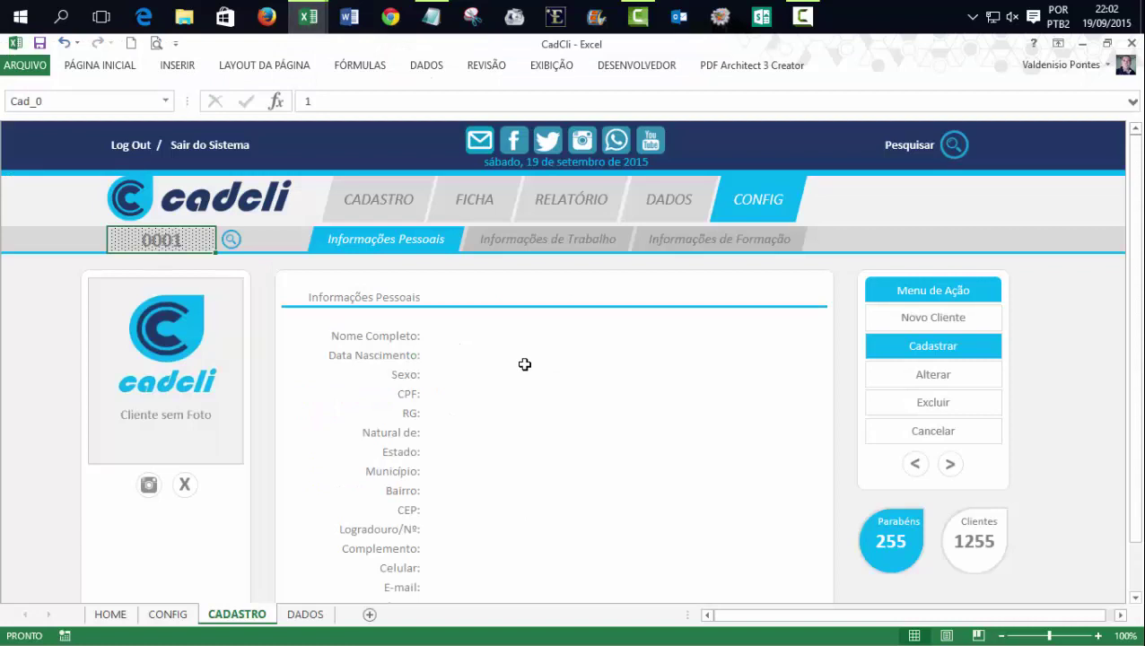
{"action": "left_click", "coordinate": [232, 243]}
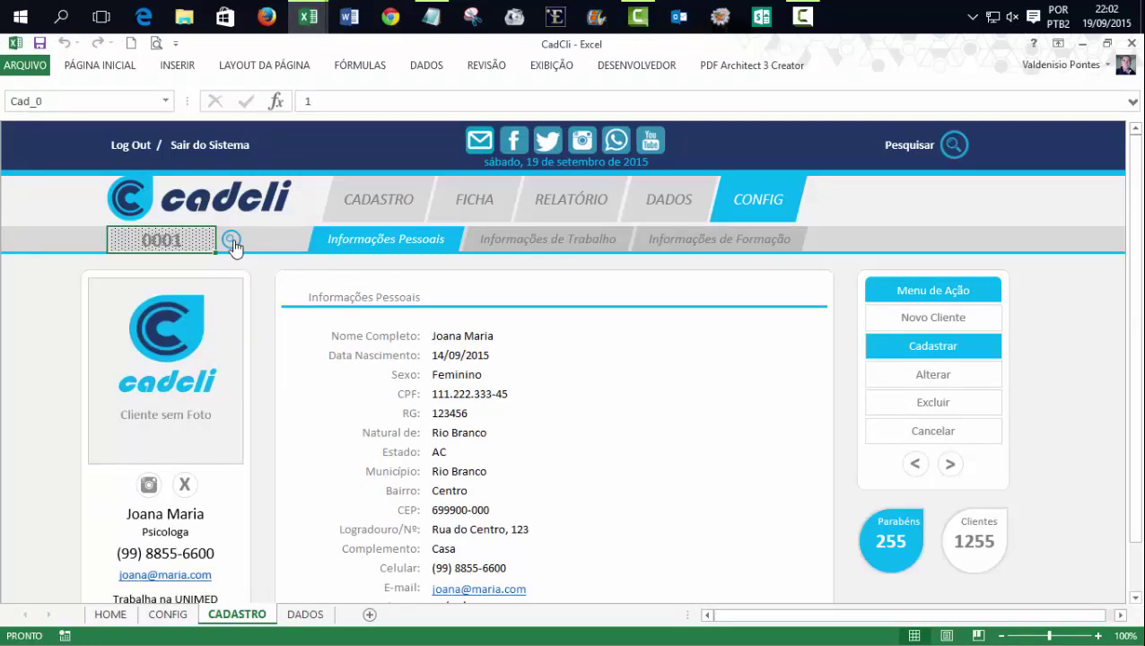
{"action": "left_click", "coordinate": [549, 250]}
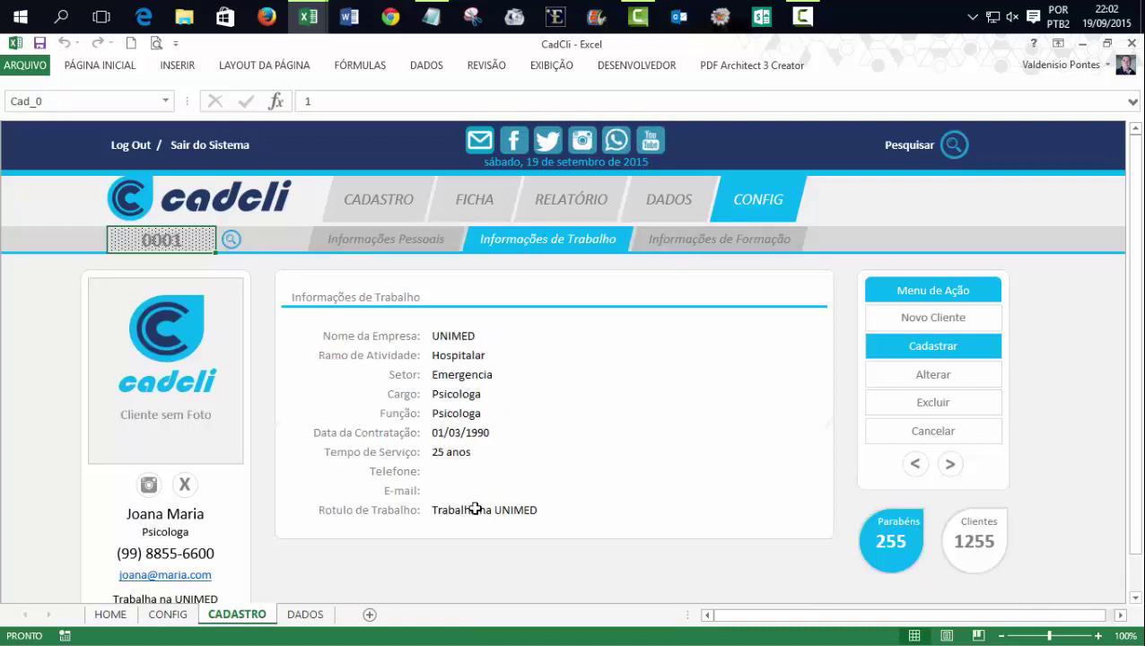
{"action": "left_click", "coordinate": [684, 238]}
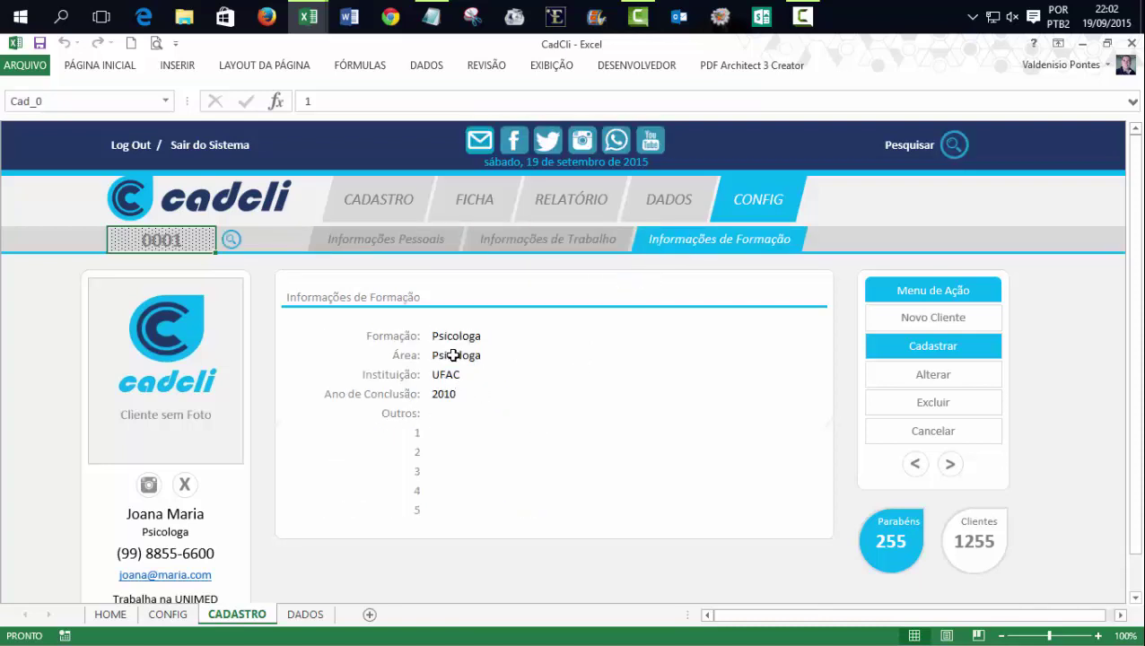
{"action": "left_click", "coordinate": [414, 241]}
{"action": "left_click", "coordinate": [518, 239]}
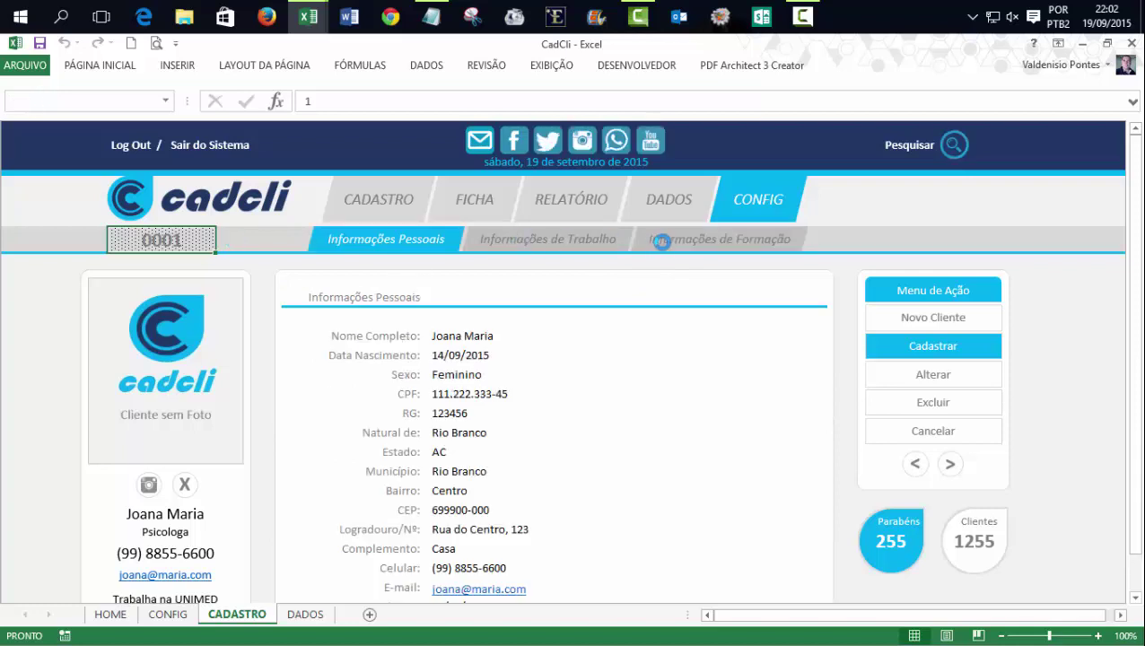
{"action": "left_click", "coordinate": [704, 233]}
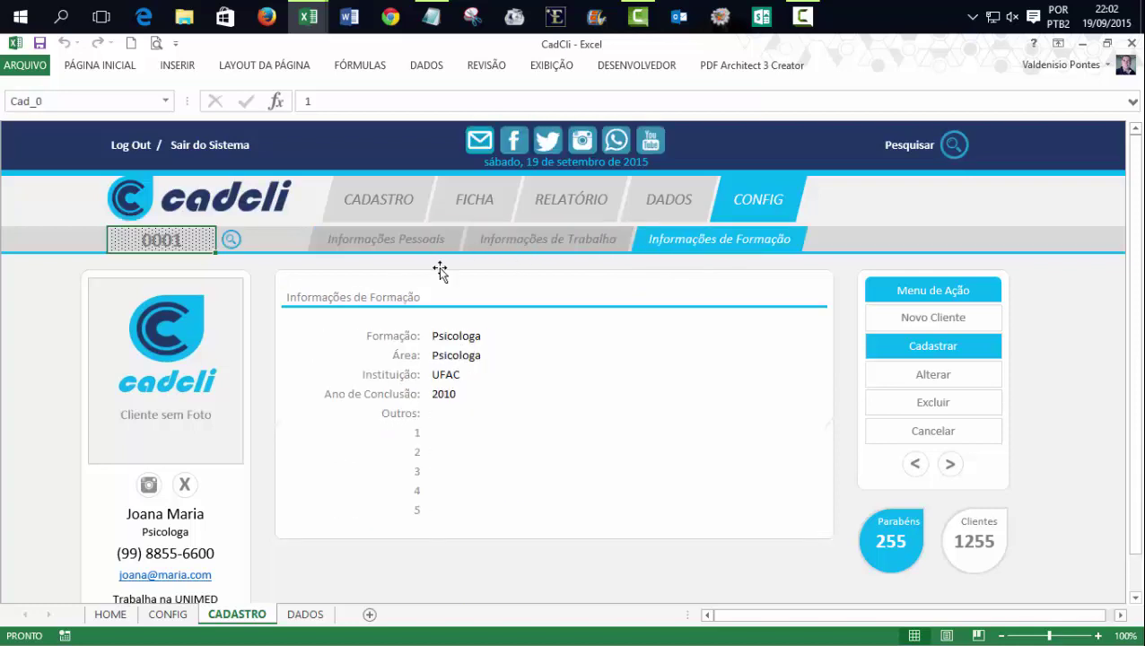
Step: Clear the education, work and personal field values on the form
{"action": "left_click_drag", "start_coordinate": [430, 335], "coordinate": [455, 413]}
{"action": "key", "text": "Delete"}
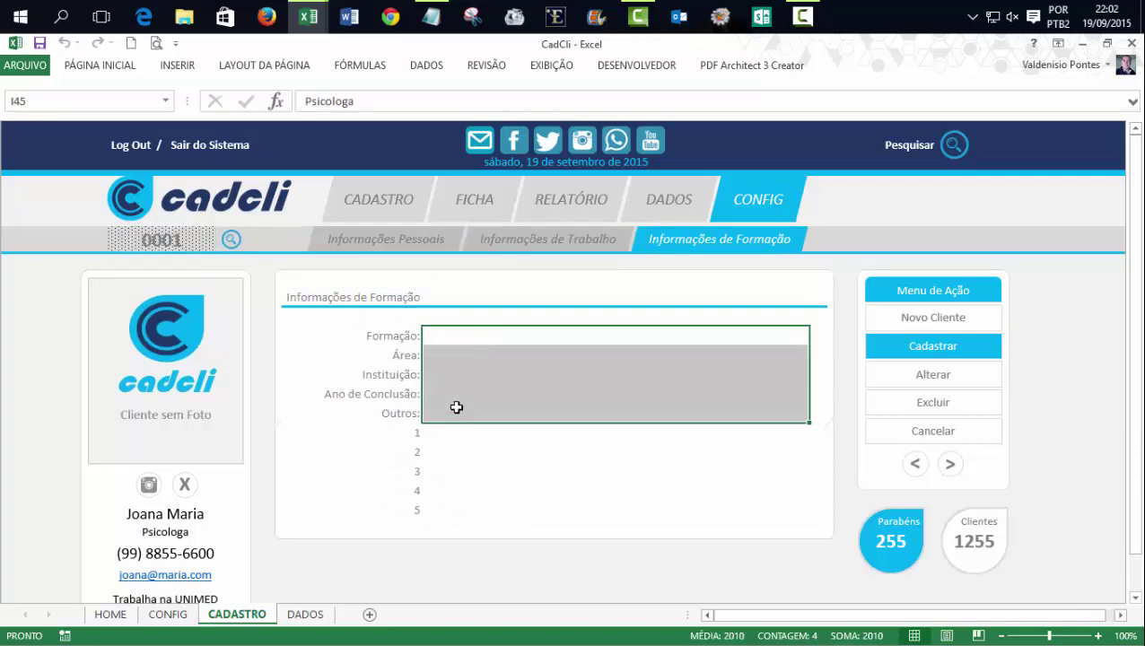
{"action": "left_click", "coordinate": [562, 237]}
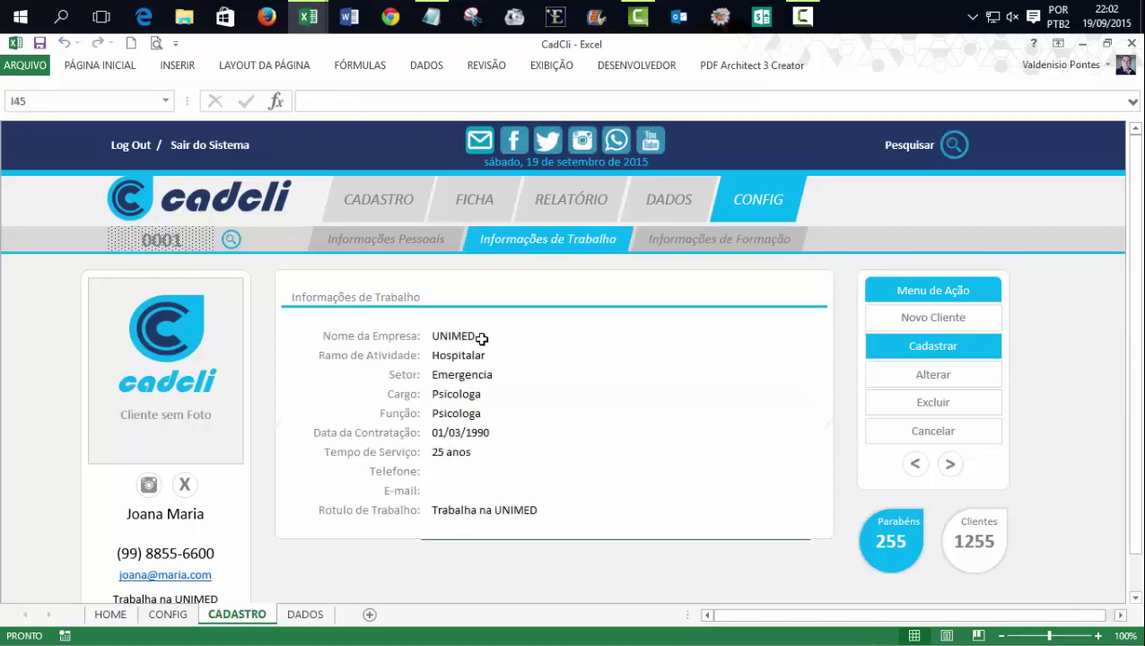
{"action": "left_click_drag", "start_coordinate": [480, 339], "coordinate": [478, 503]}
{"action": "key", "text": "Delete"}
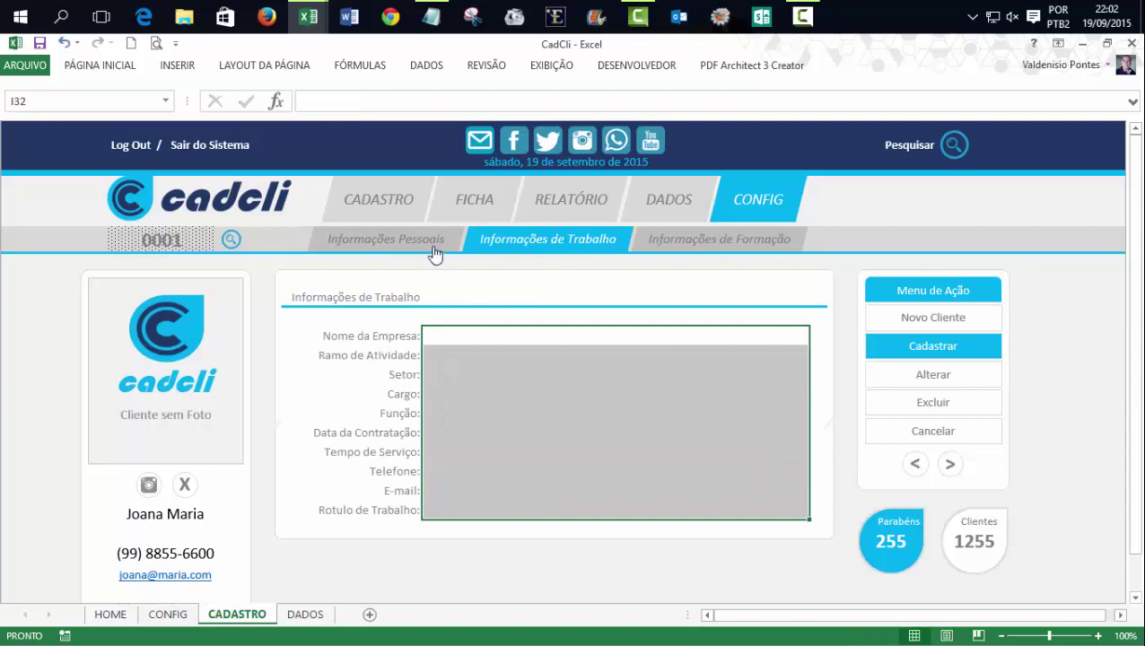
{"action": "left_click", "coordinate": [429, 238]}
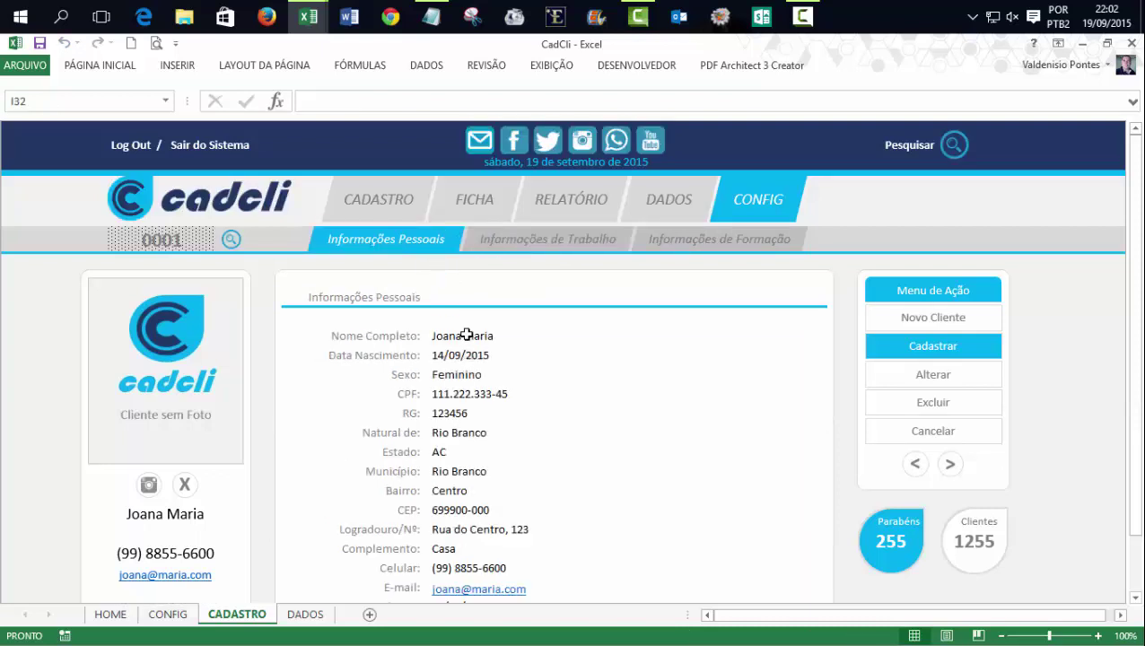
{"action": "mouse_move", "coordinate": [463, 336]}
{"action": "left_mouse_down"}
{"action": "mouse_move", "coordinate": [475, 579]}
{"action": "mouse_move", "coordinate": [478, 567]}
{"action": "left_mouse_up"}
{"action": "key", "text": "Delete"}
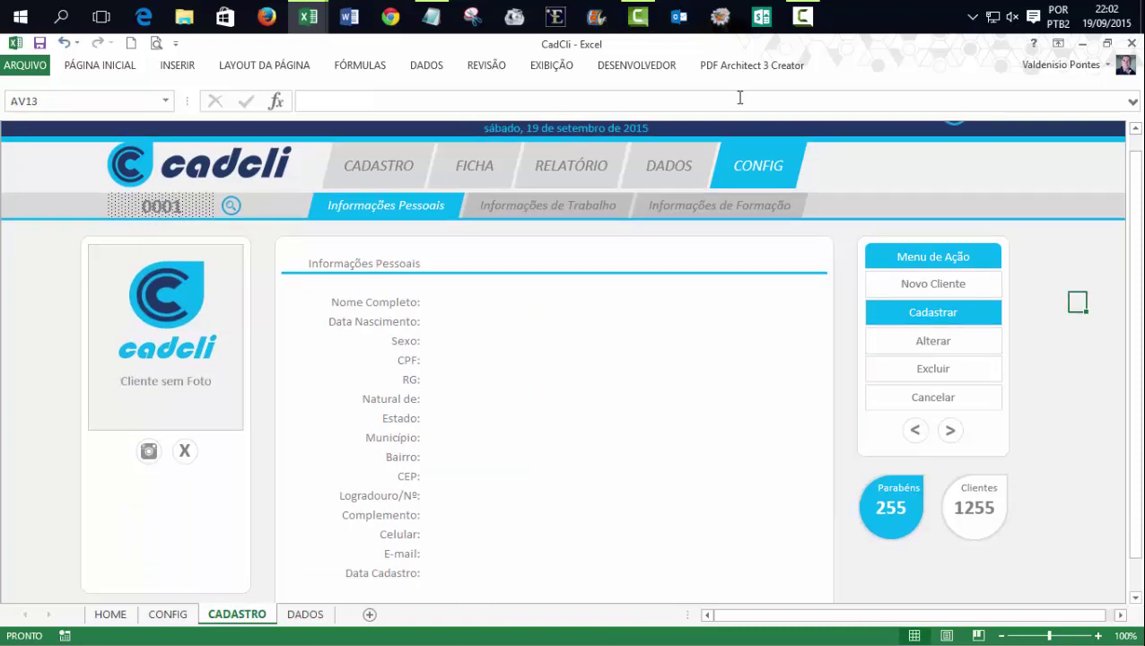
Step: Hide the formula bar and set the ribbon to Ocultar Automaticamente
{"action": "left_click", "coordinate": [535, 72]}
{"action": "left_click", "coordinate": [394, 95]}
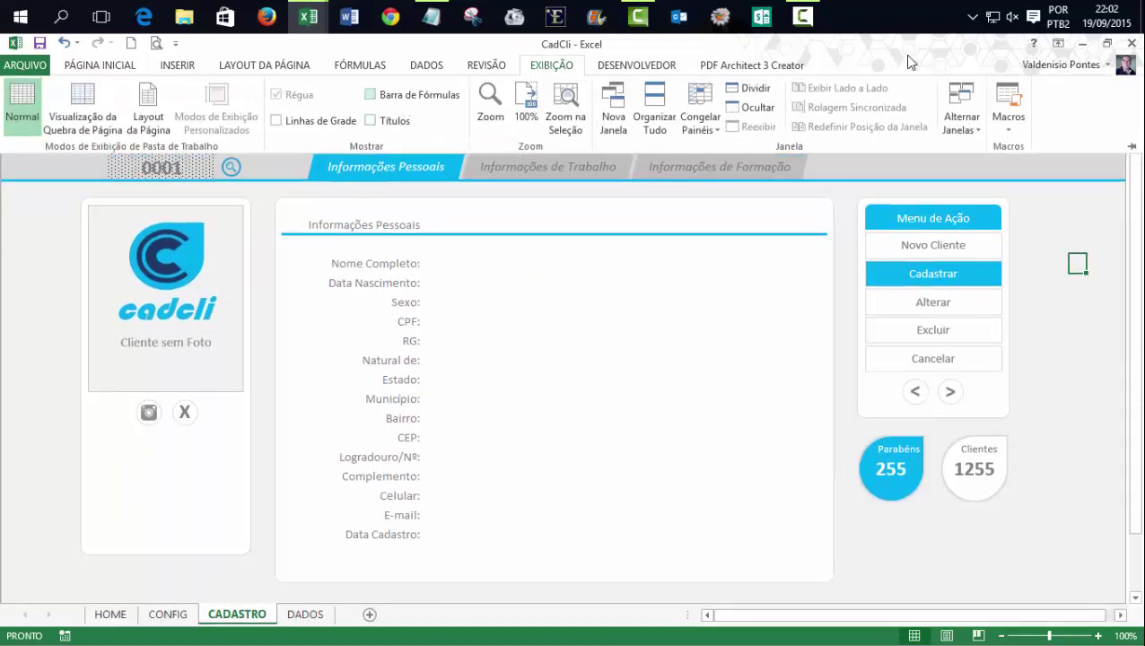
{"action": "left_click", "coordinate": [1058, 43]}
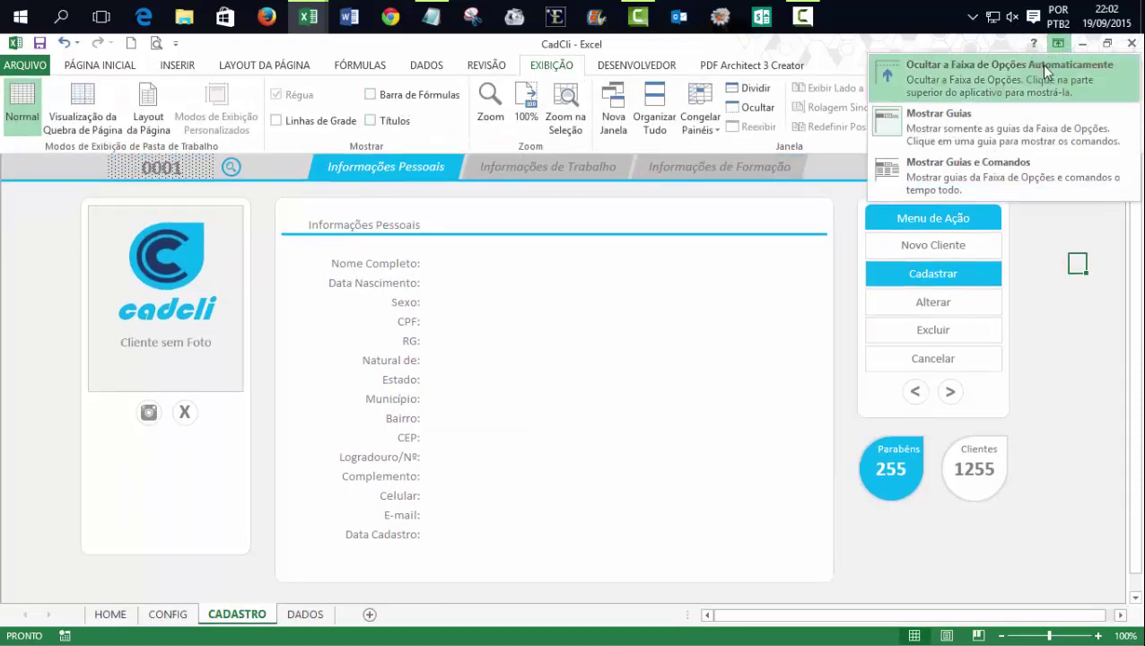
{"action": "left_click", "coordinate": [1040, 64]}
{"action": "left_click", "coordinate": [1136, 61]}
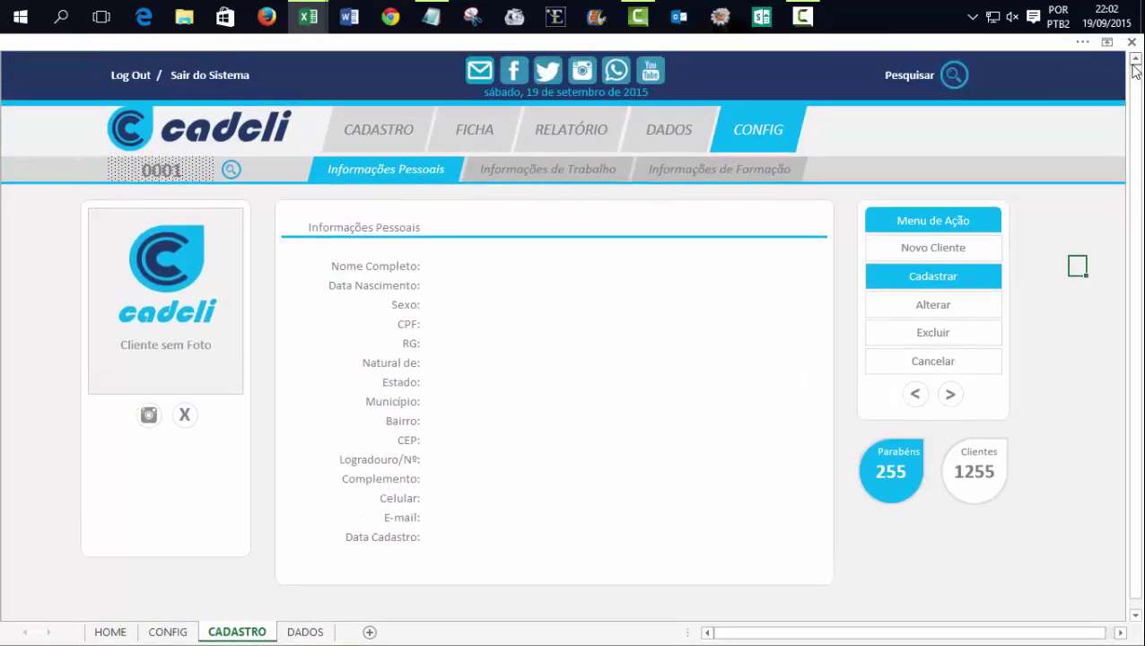
Step: Search code 0001 again and browse the work, education and personal sections
{"action": "left_click", "coordinate": [231, 173]}
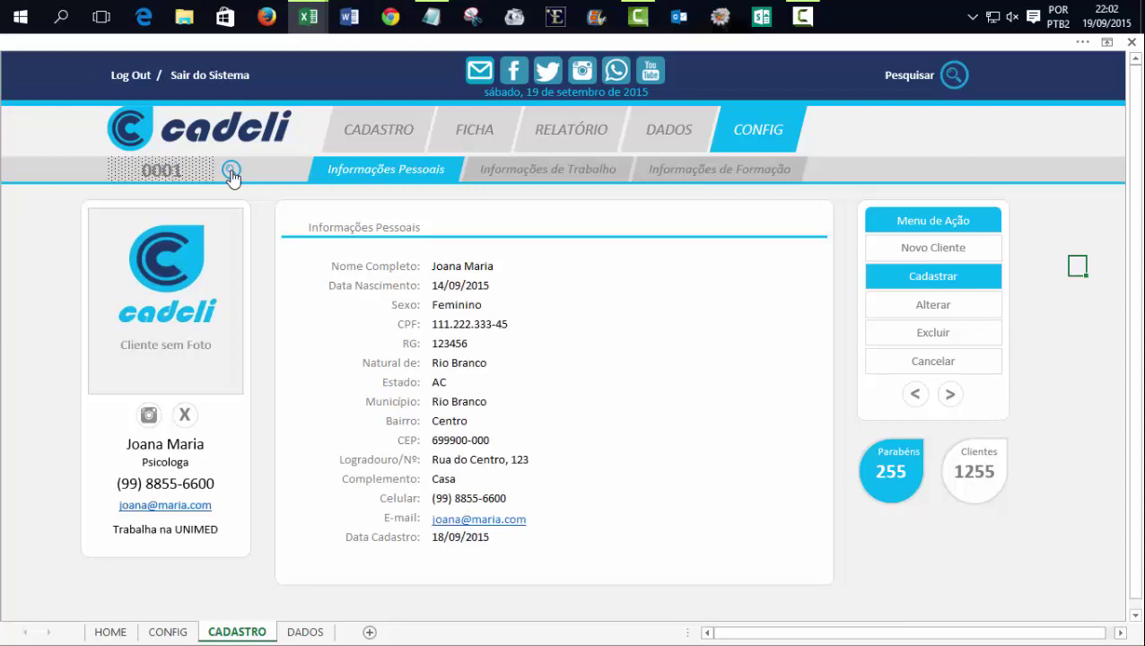
{"action": "left_click", "coordinate": [502, 170]}
{"action": "left_click", "coordinate": [703, 174]}
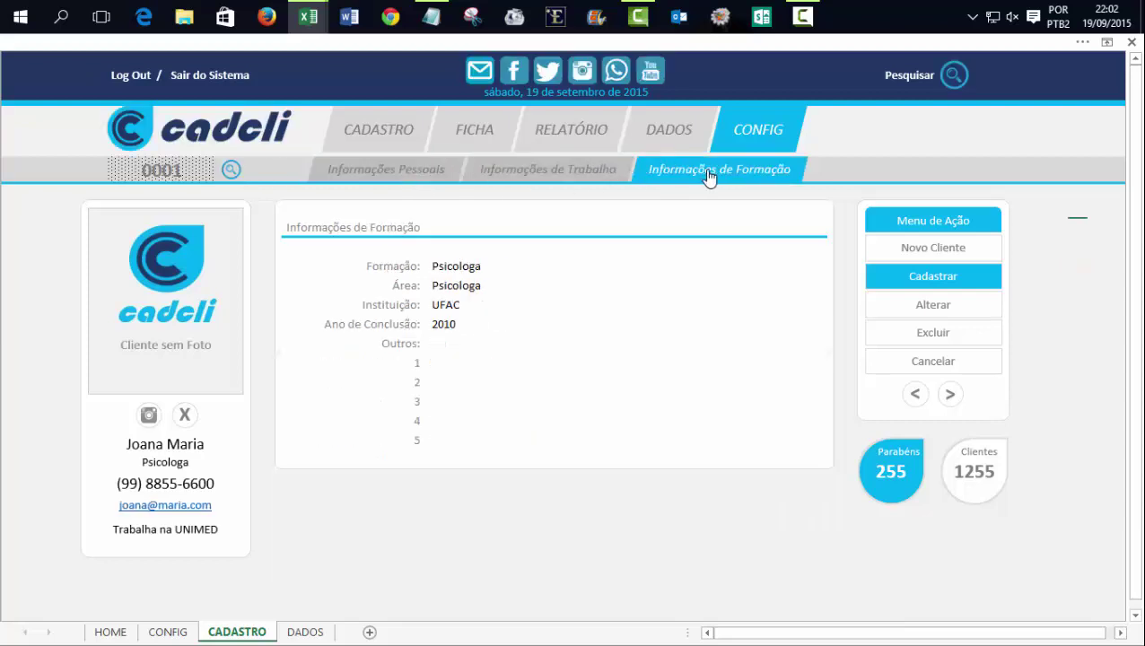
{"action": "left_click", "coordinate": [504, 171]}
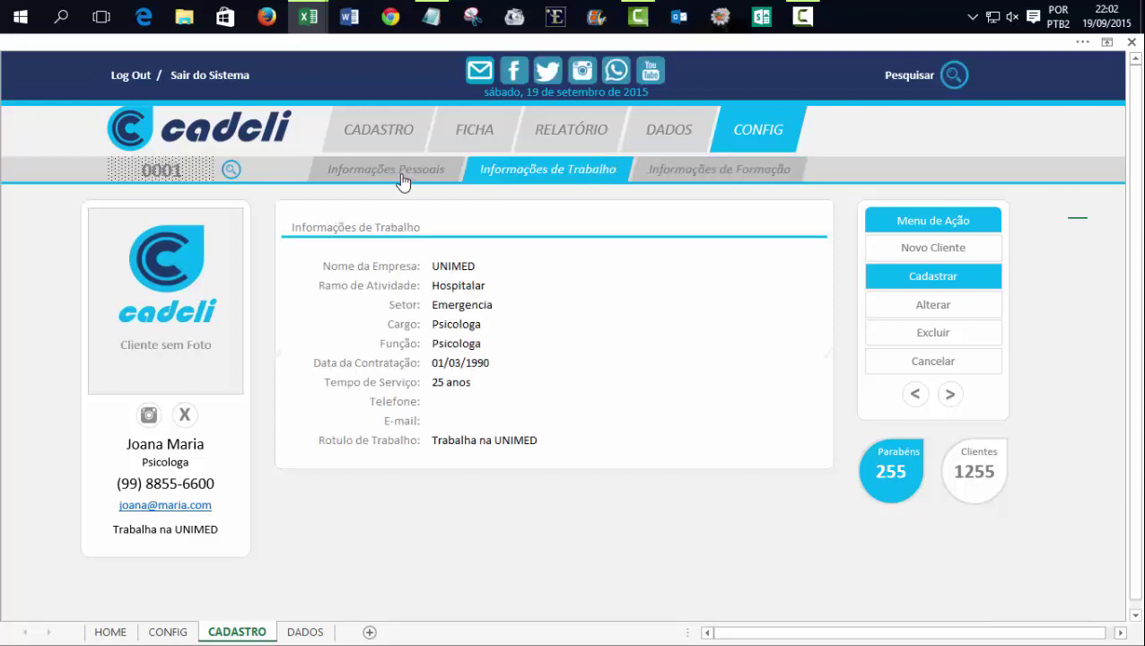
{"action": "left_click", "coordinate": [400, 173]}
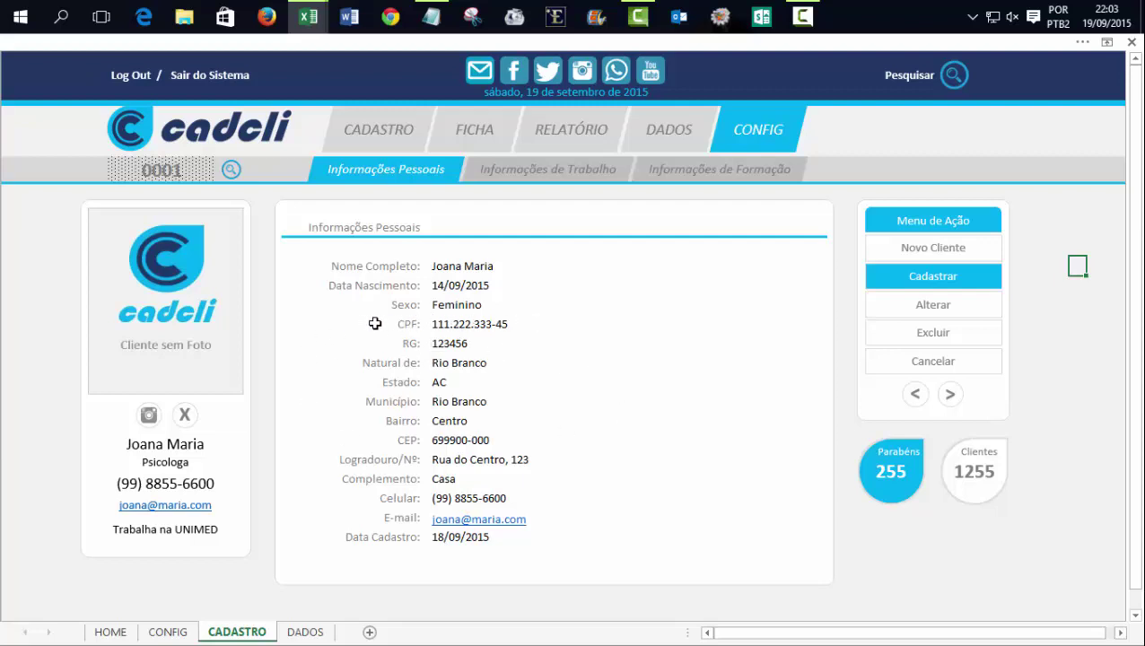
Step: Duplicate the search icon and move the copy beside the CPF label
{"action": "left_click", "coordinate": [374, 323]}
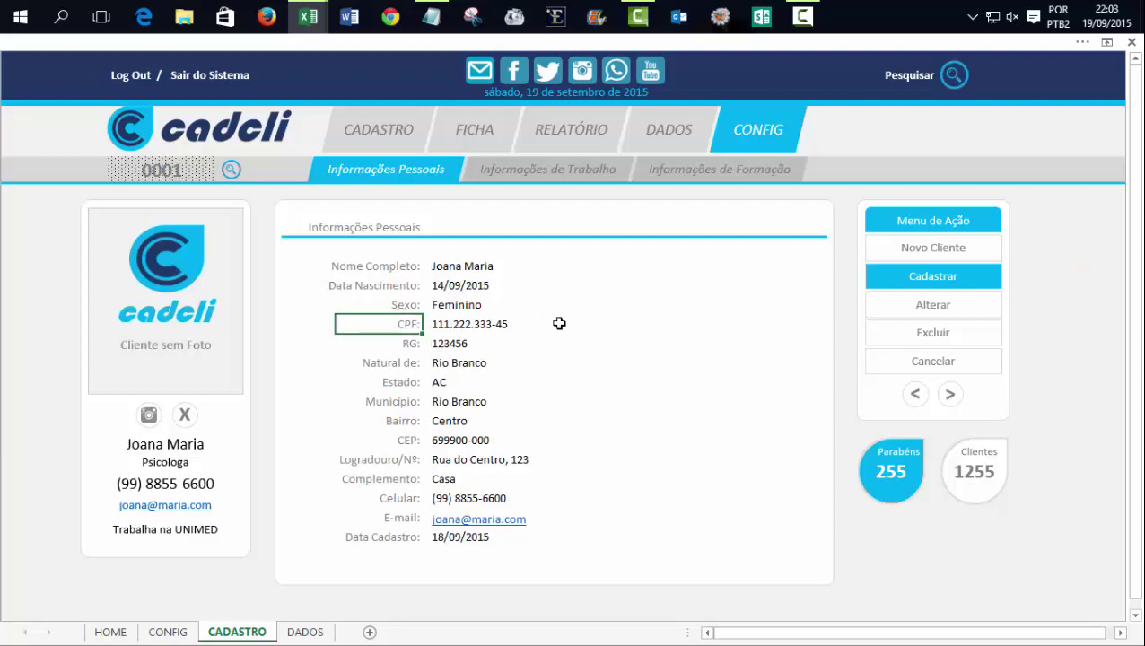
{"action": "left_click", "coordinate": [1075, 308]}
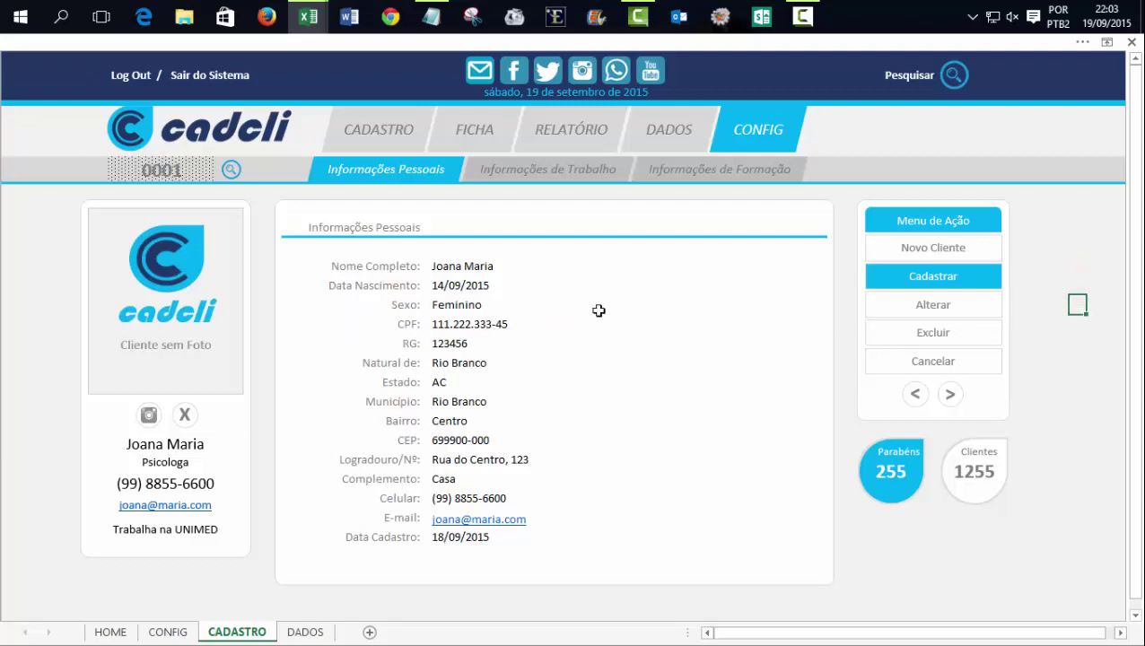
{"action": "left_click", "coordinate": [238, 176], "text": "ctrl"}
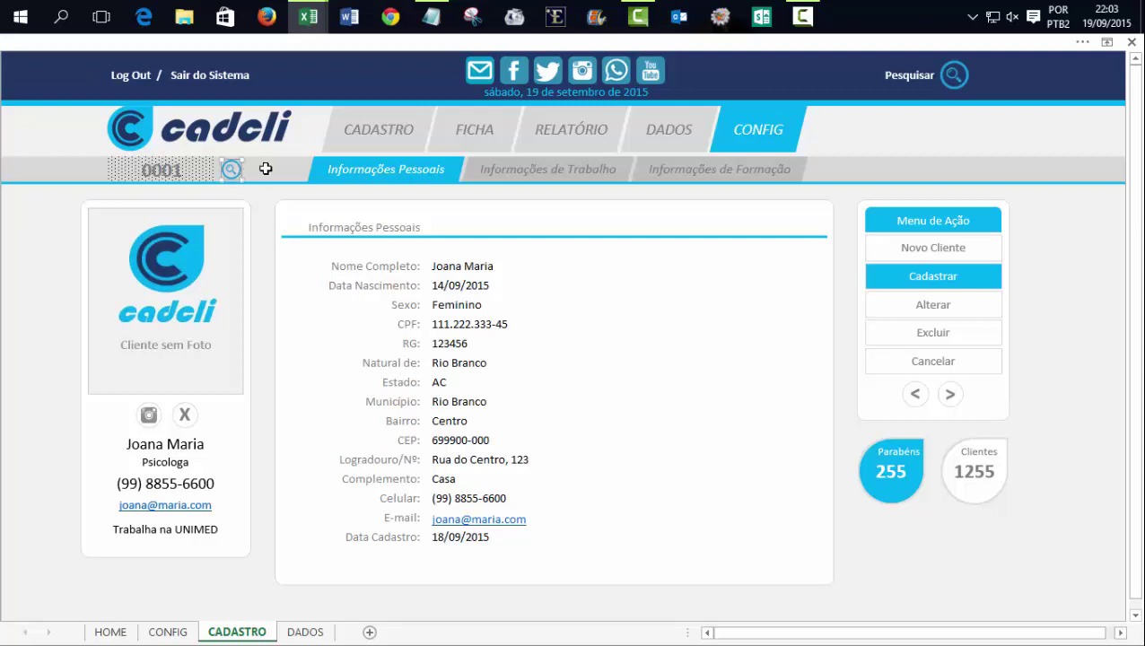
{"action": "key", "text": "ctrl+v"}
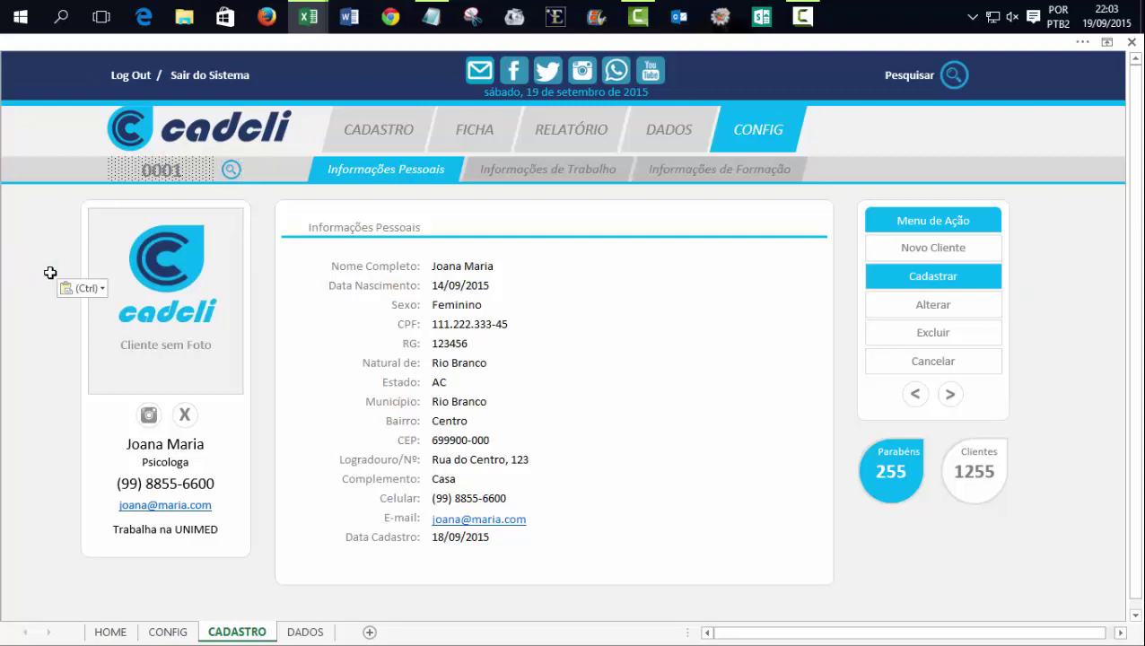
{"action": "left_click_drag", "start_coordinate": [10, 265], "coordinate": [382, 325]}
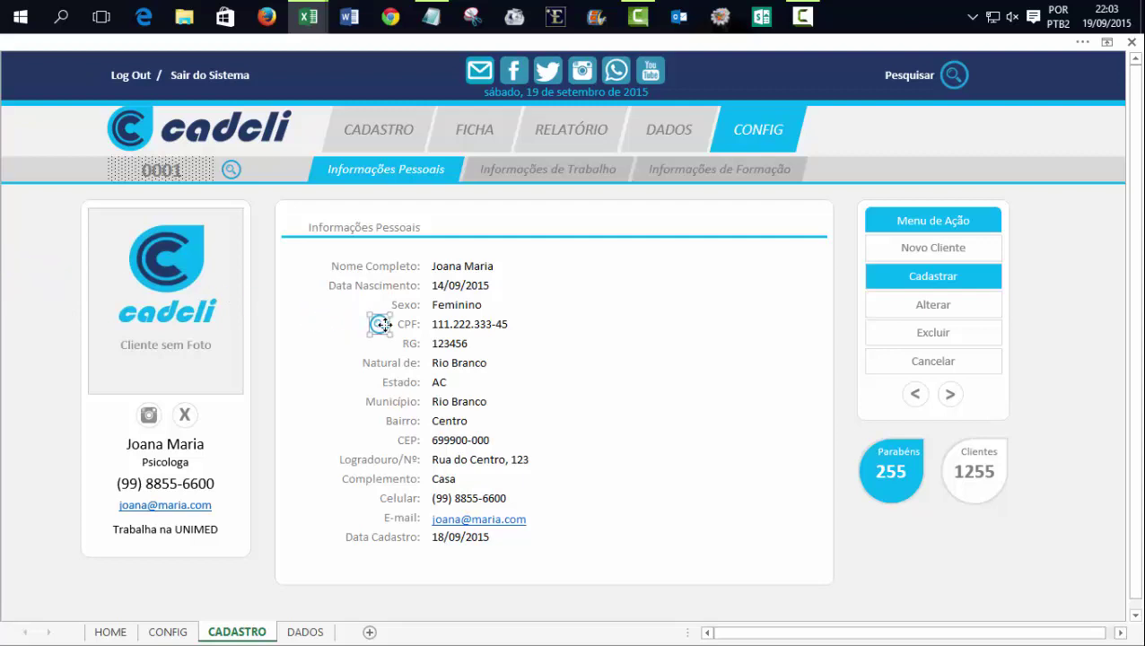
Step: Show the ribbon tabs again, nudge the CPF icon right, and select the CPF value cell
{"action": "left_click", "coordinate": [1107, 43]}
{"action": "left_click", "coordinate": [906, 111]}
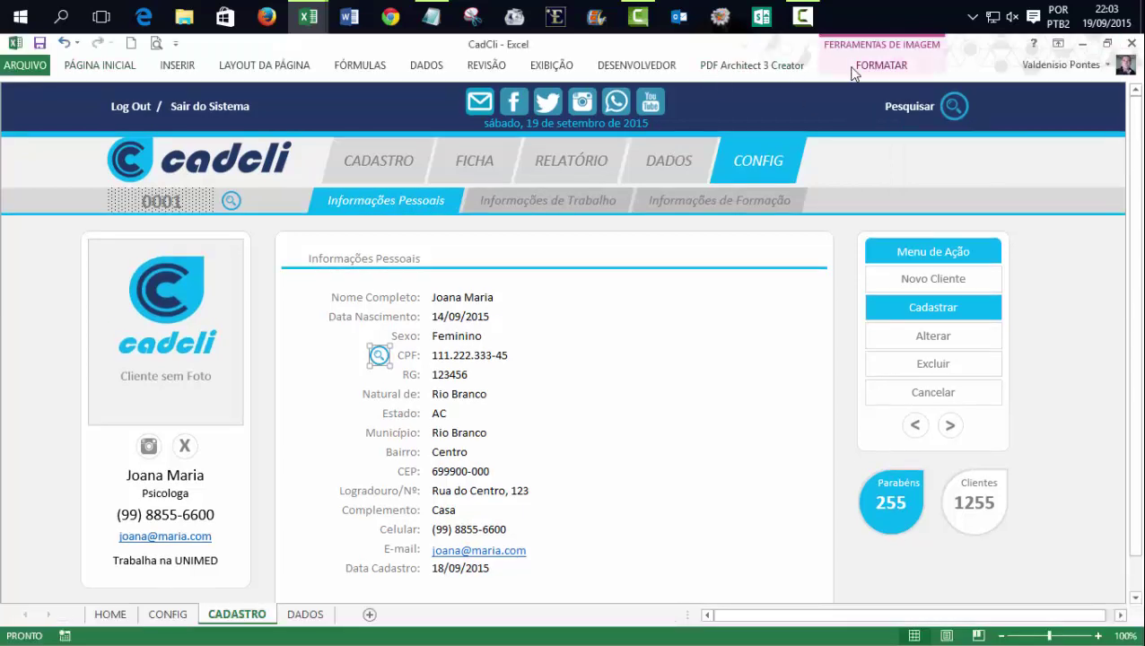
{"action": "left_click", "coordinate": [859, 68]}
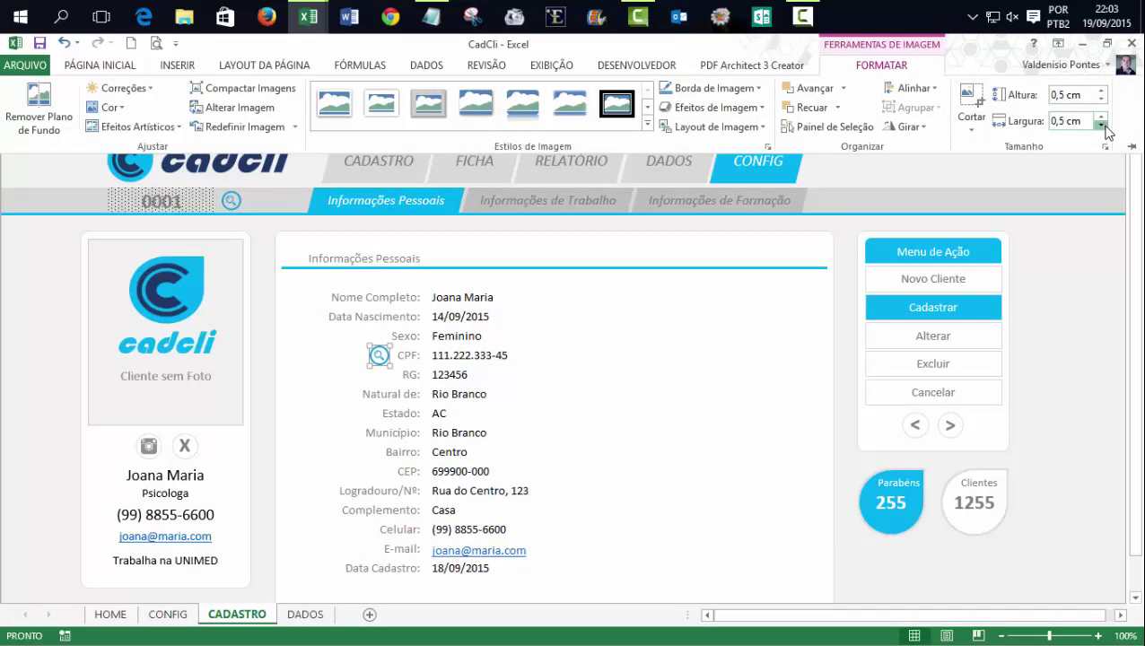
{"action": "left_click", "coordinate": [277, 359]}
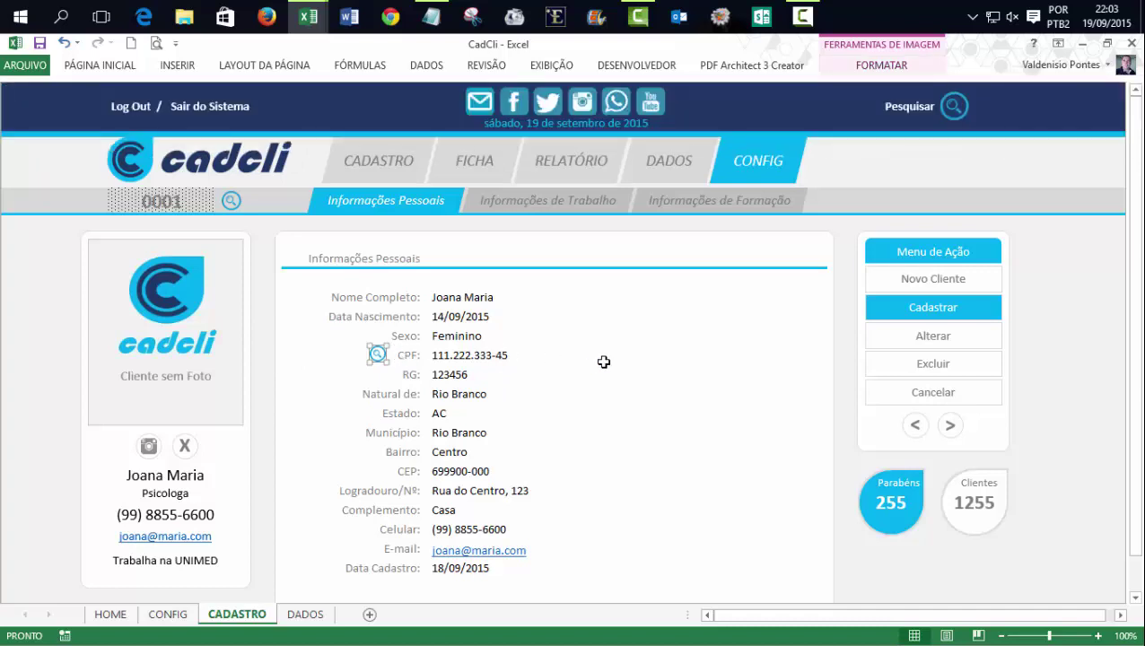
{"action": "key", "text": "Right"}
{"action": "key", "text": "Right"}
{"action": "key", "text": "Right"}
{"action": "key", "text": "Right"}
{"action": "key", "text": "Right"}
{"action": "key", "text": "Right"}
{"action": "key", "text": "Right"}
{"action": "key", "text": "Right"}
{"action": "key", "text": "Right"}
{"action": "left_click", "coordinate": [273, 367]}
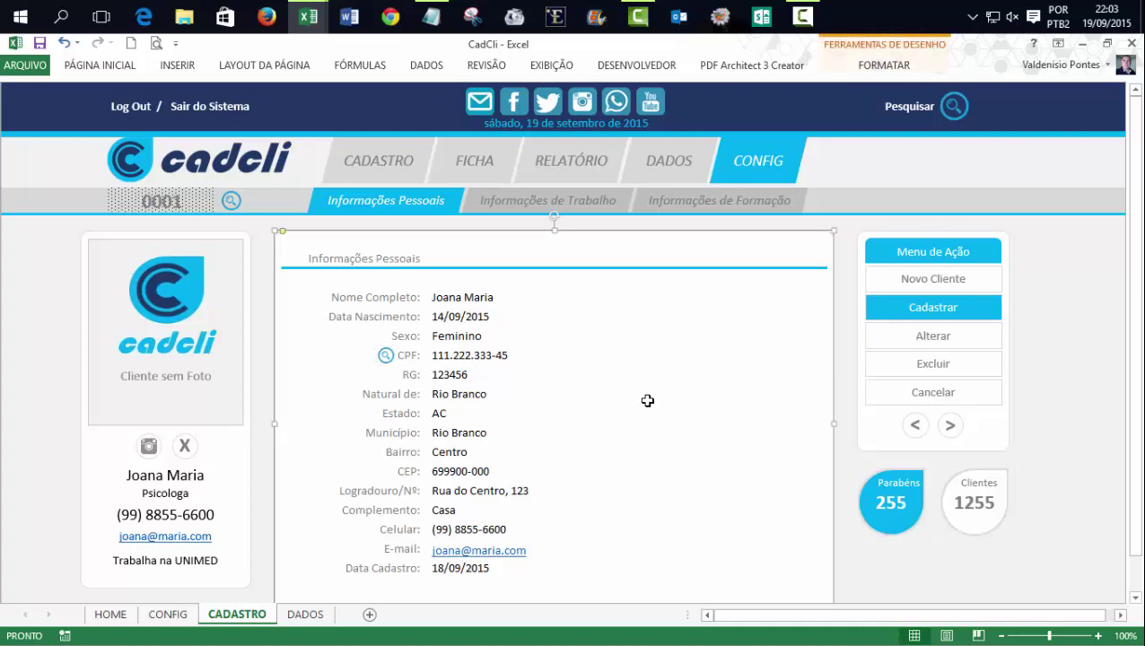
{"action": "left_click", "coordinate": [1058, 368]}
{"action": "left_click", "coordinate": [558, 372]}
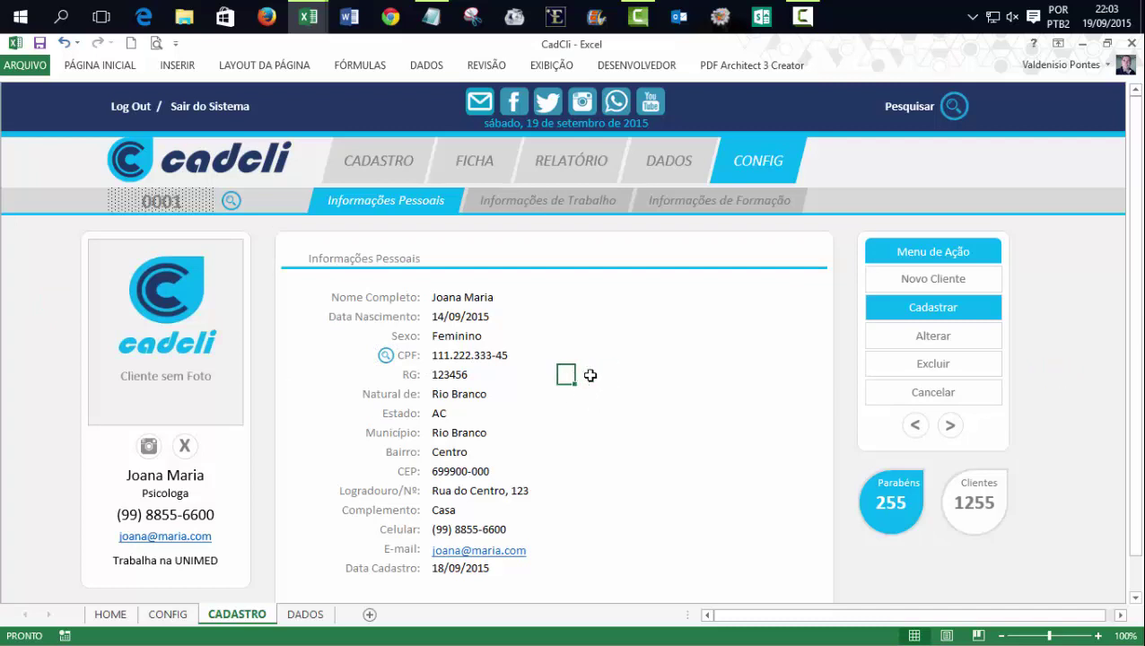
{"action": "left_click", "coordinate": [464, 355]}
Step: Enter test CPF 11, then clear the personal, work and training field values
{"action": "type", "text": "11111"}
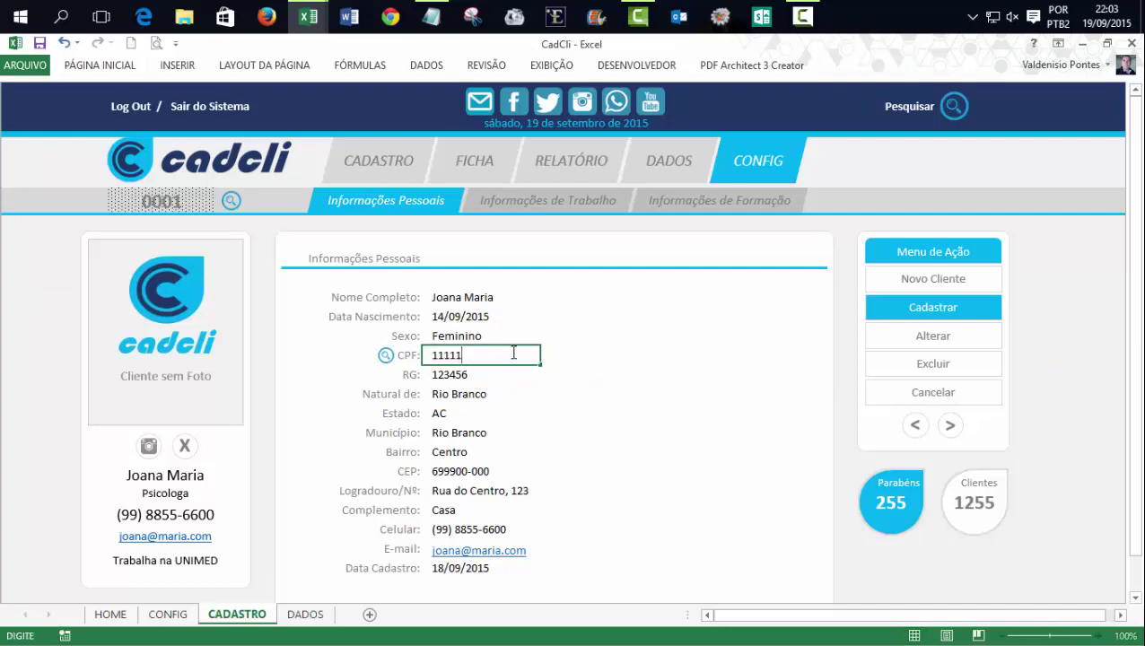
{"action": "left_click", "coordinate": [581, 337]}
{"action": "left_click_drag", "start_coordinate": [446, 297], "coordinate": [464, 570]}
{"action": "key", "text": "Delete"}
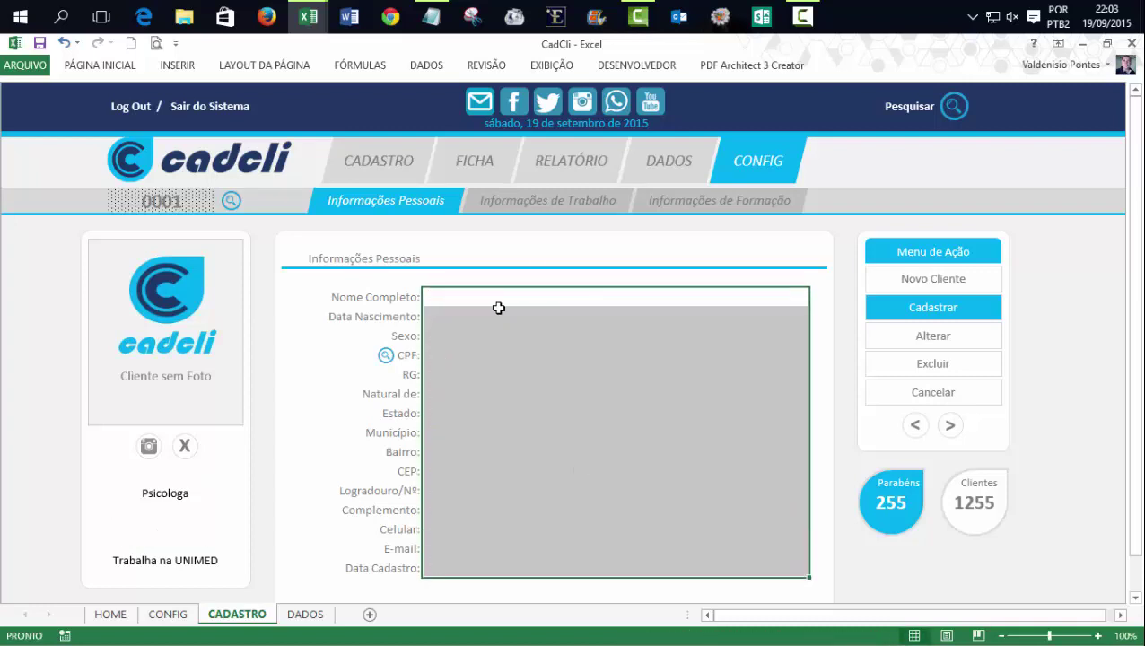
{"action": "left_click", "coordinate": [548, 204]}
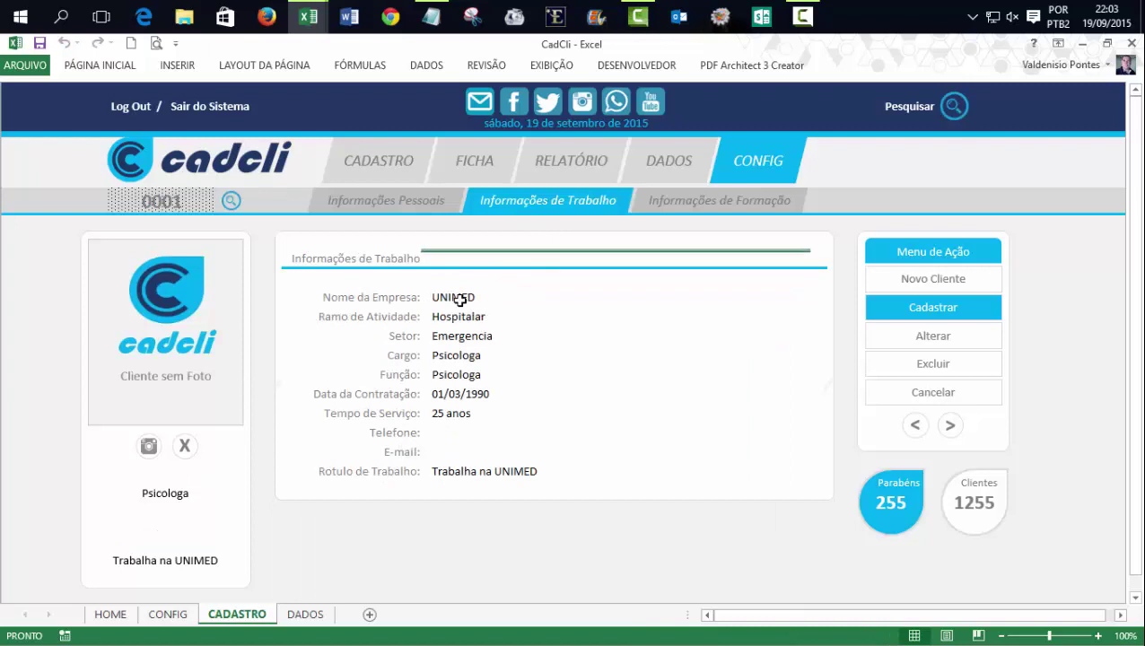
{"action": "left_click_drag", "start_coordinate": [461, 299], "coordinate": [464, 473]}
{"action": "key", "text": "Delete"}
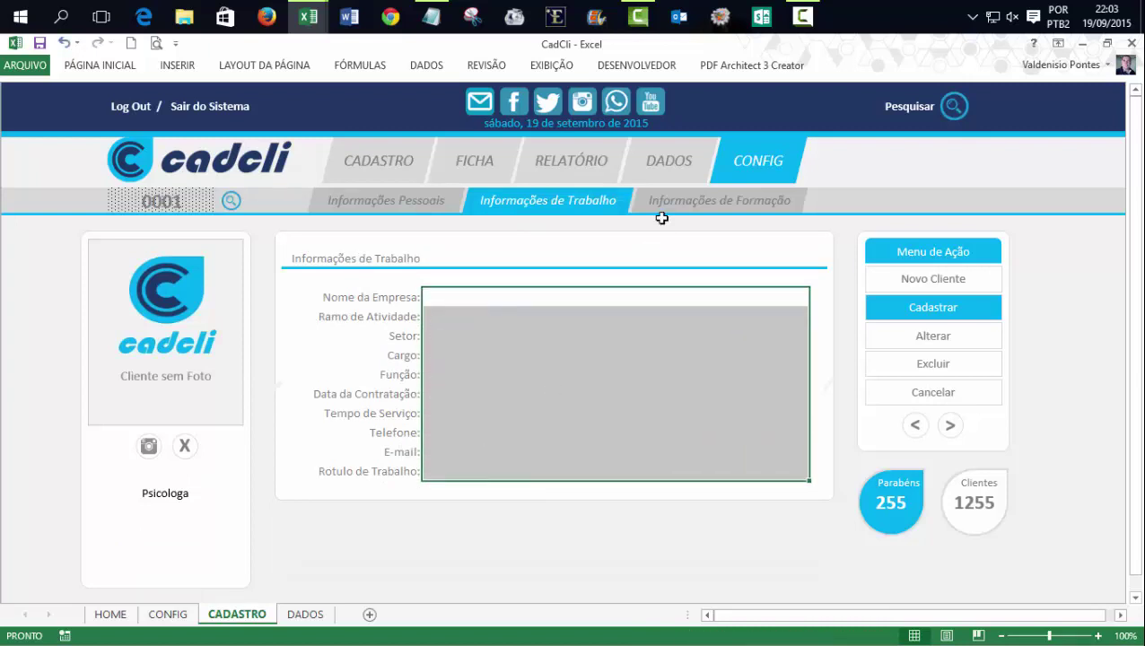
{"action": "left_click", "coordinate": [665, 202]}
{"action": "left_click_drag", "start_coordinate": [467, 300], "coordinate": [466, 367]}
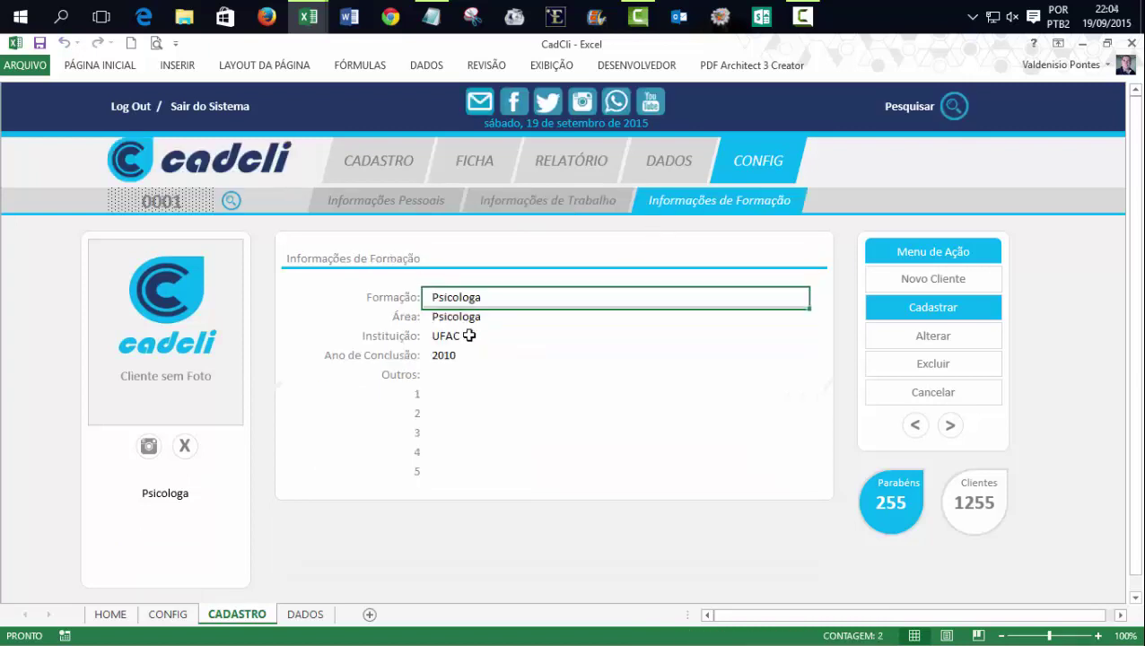
{"action": "key", "text": "Delete"}
{"action": "left_click", "coordinate": [397, 201]}
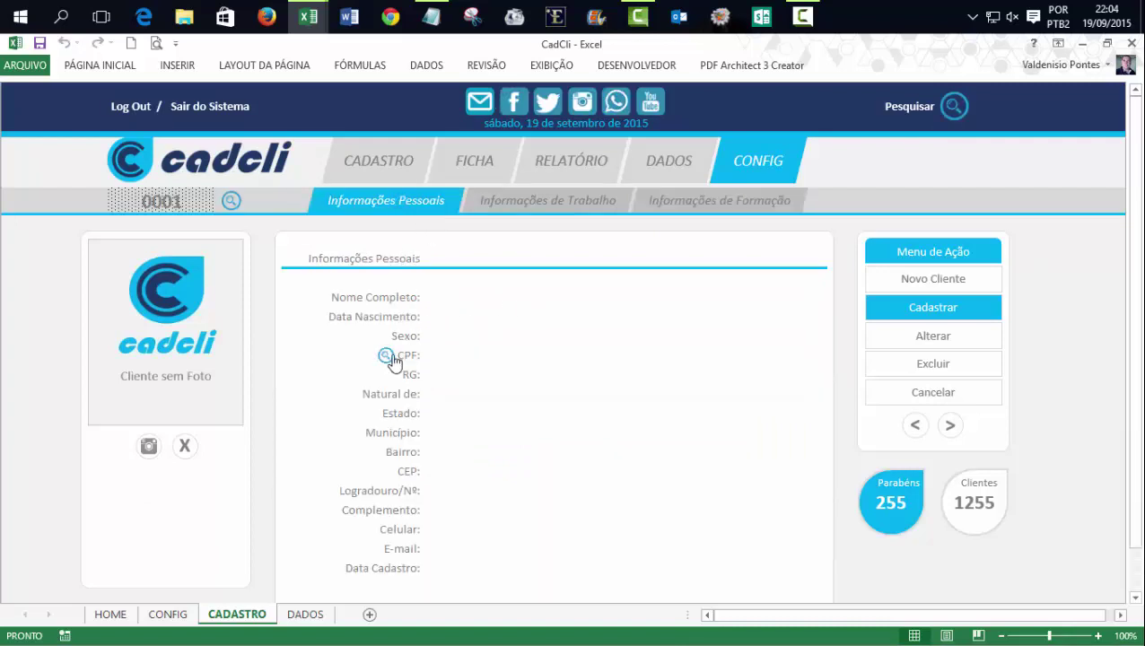
Step: Assign a macro to the CPF search icon, bringing up the mdCodigos module
{"action": "right_click", "coordinate": [385, 356]}
{"action": "left_click", "coordinate": [495, 557]}
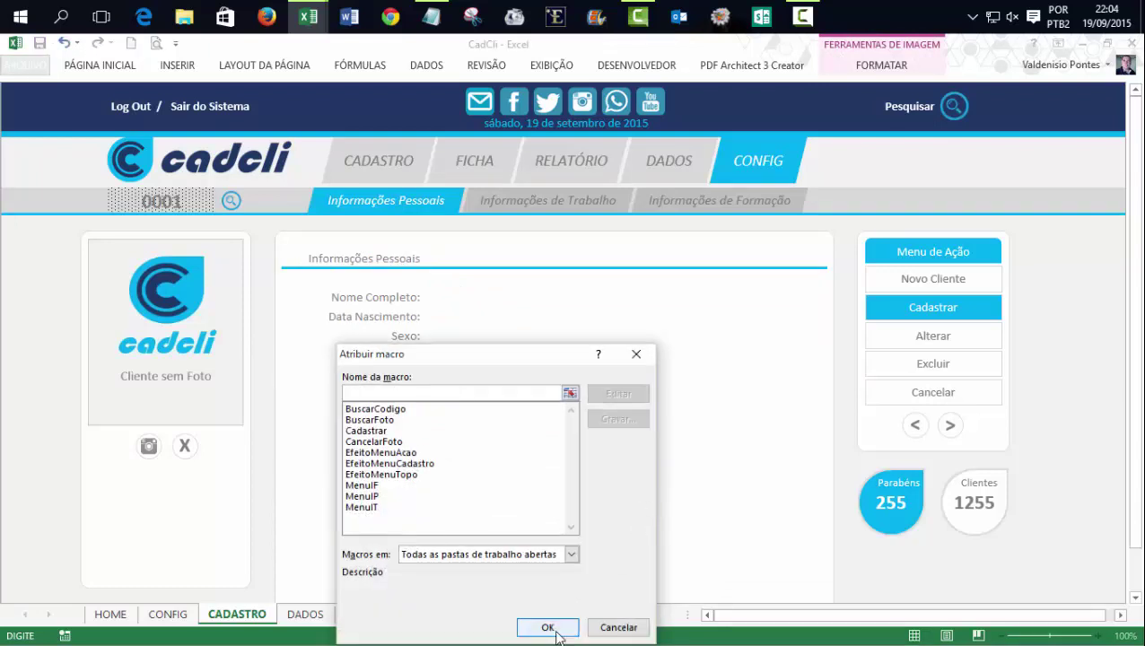
{"action": "left_click", "coordinate": [547, 627]}
{"action": "left_click", "coordinate": [623, 392]}
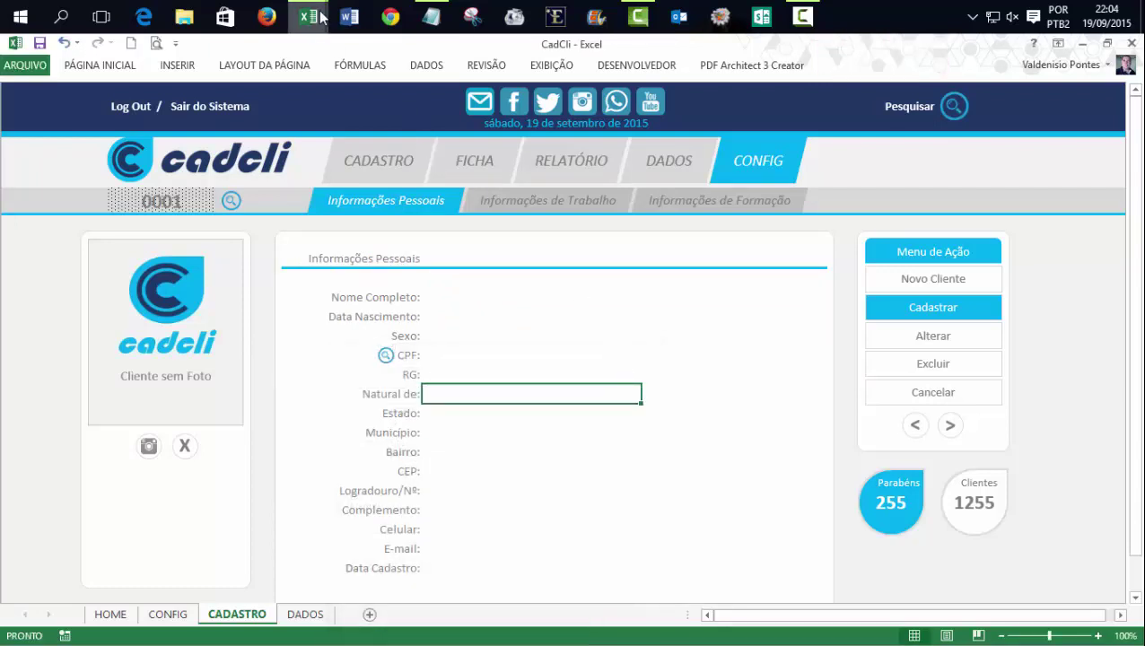
Step: Copy the BuscarCodigo sub with its comment and paste it below End Sub
{"action": "mouse_move", "coordinate": [308, 16]}
{"action": "left_click", "coordinate": [366, 84]}
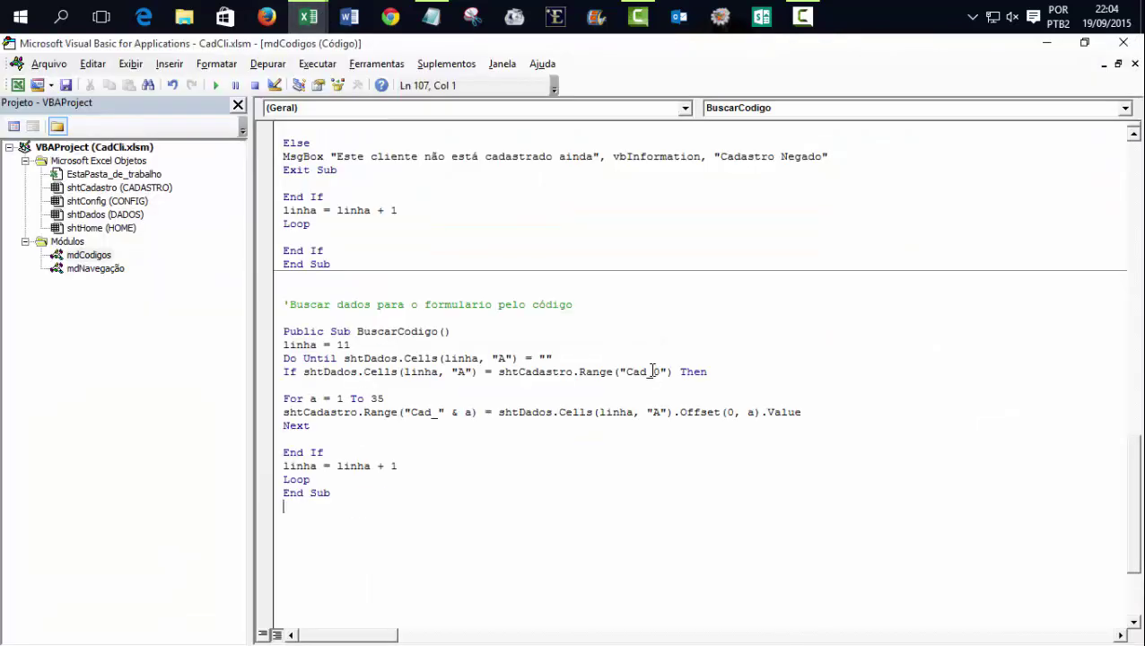
{"action": "left_click", "coordinate": [324, 318]}
{"action": "key", "text": "Delete"}
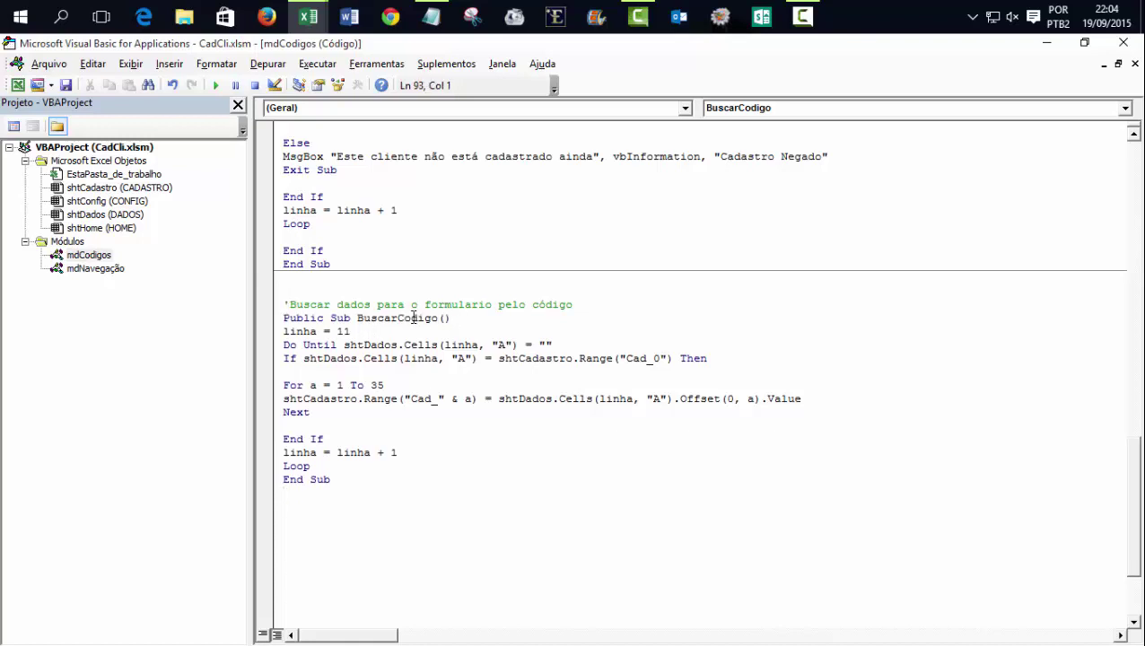
{"action": "left_click_drag", "start_coordinate": [284, 305], "coordinate": [429, 478]}
{"action": "key", "text": "ctrl+c"}
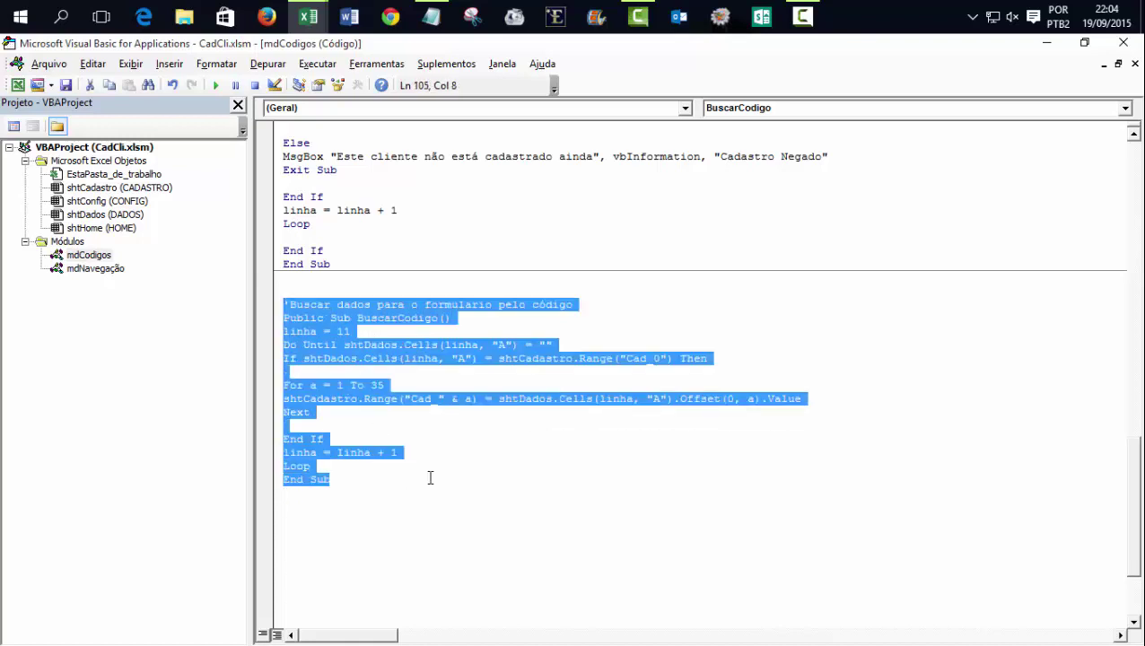
{"action": "left_click", "coordinate": [388, 508]}
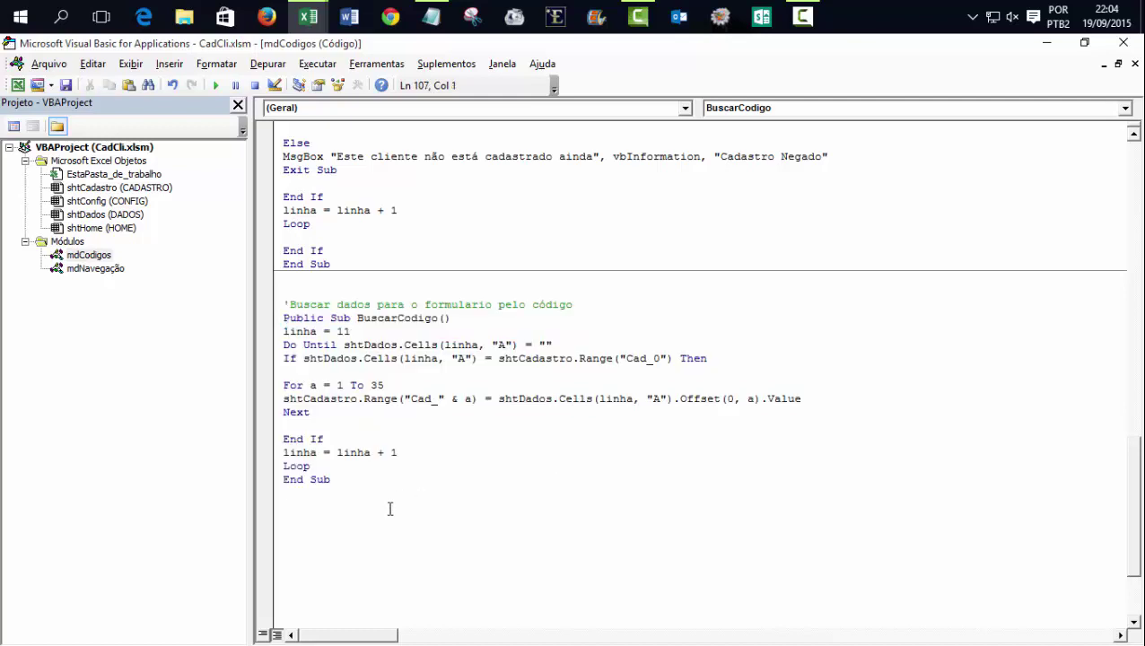
{"action": "key", "text": "ctrl+v"}
Step: Change the copy's comment to CPF and rename the sub to BuscarCPF
{"action": "double_click", "coordinate": [542, 440]}
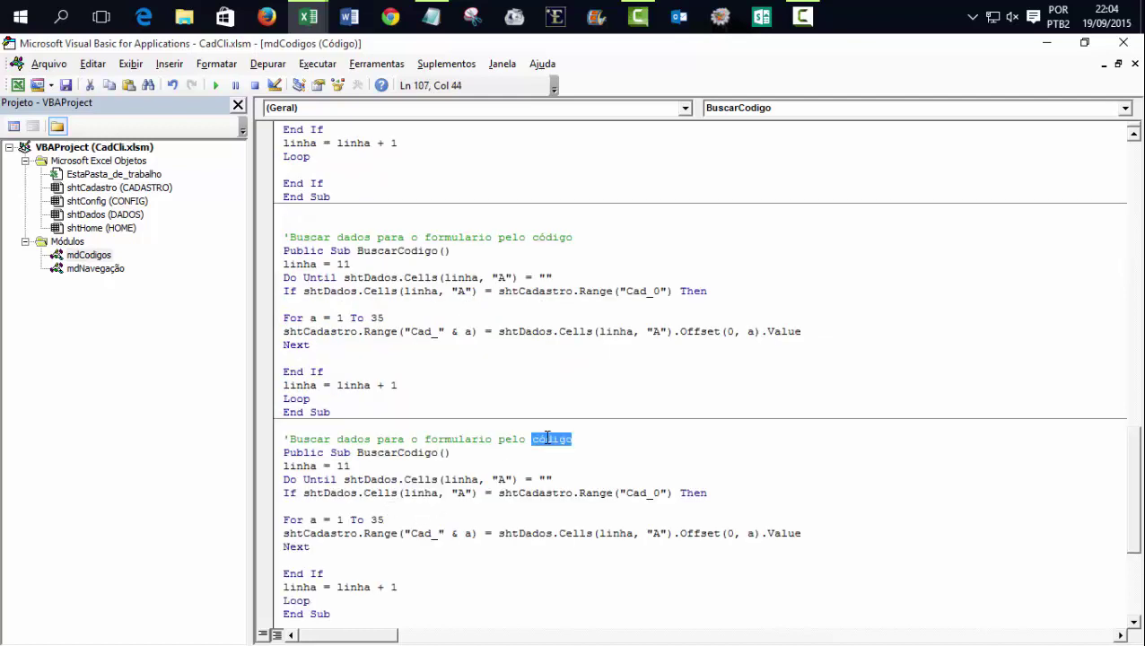
{"action": "type", "text": "CPF"}
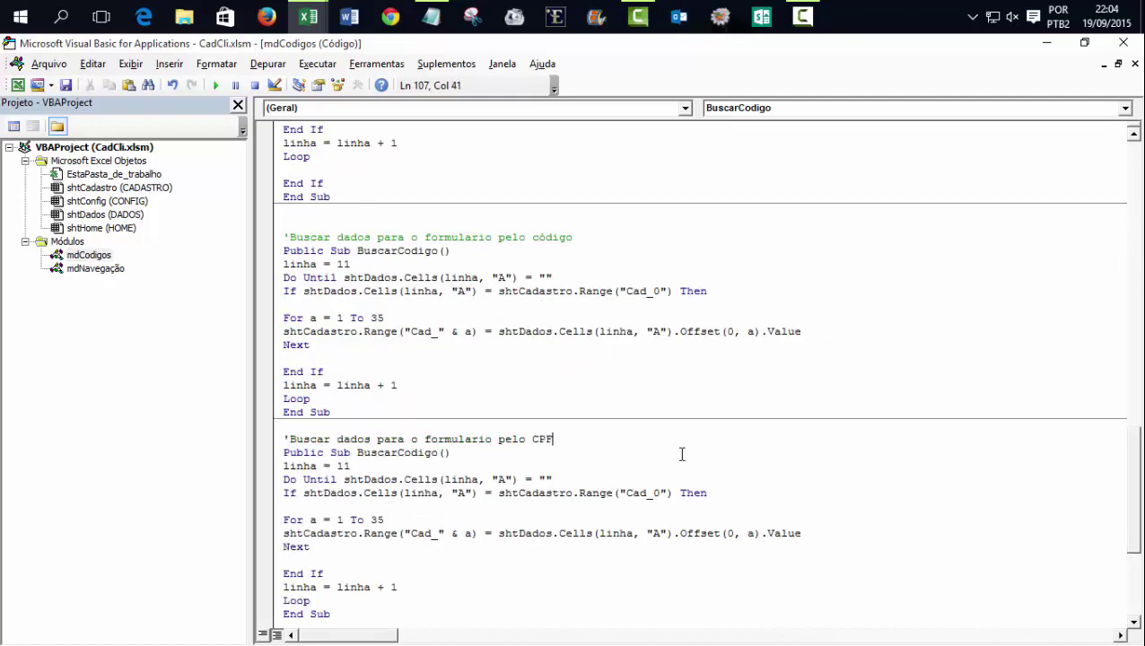
{"action": "left_click", "coordinate": [411, 452]}
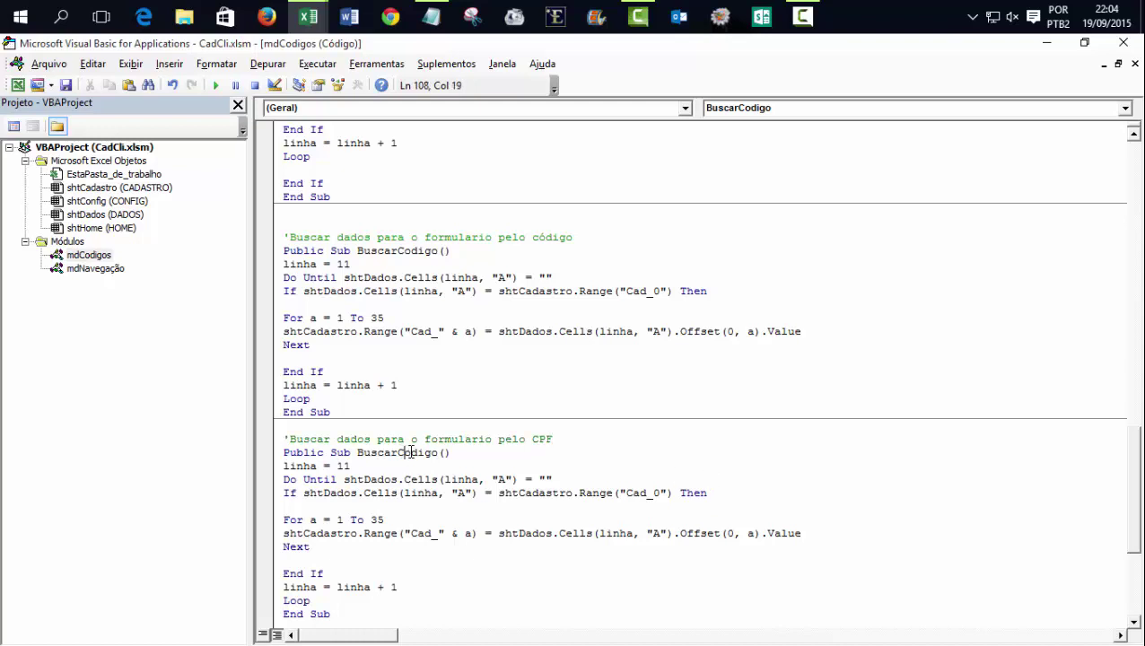
{"action": "left_click_drag", "start_coordinate": [403, 452], "coordinate": [439, 452]}
{"action": "type", "text": "CPF"}
{"action": "left_click", "coordinate": [809, 558]}
{"action": "left_click_drag", "start_coordinate": [1133, 454], "coordinate": [1134, 496]}
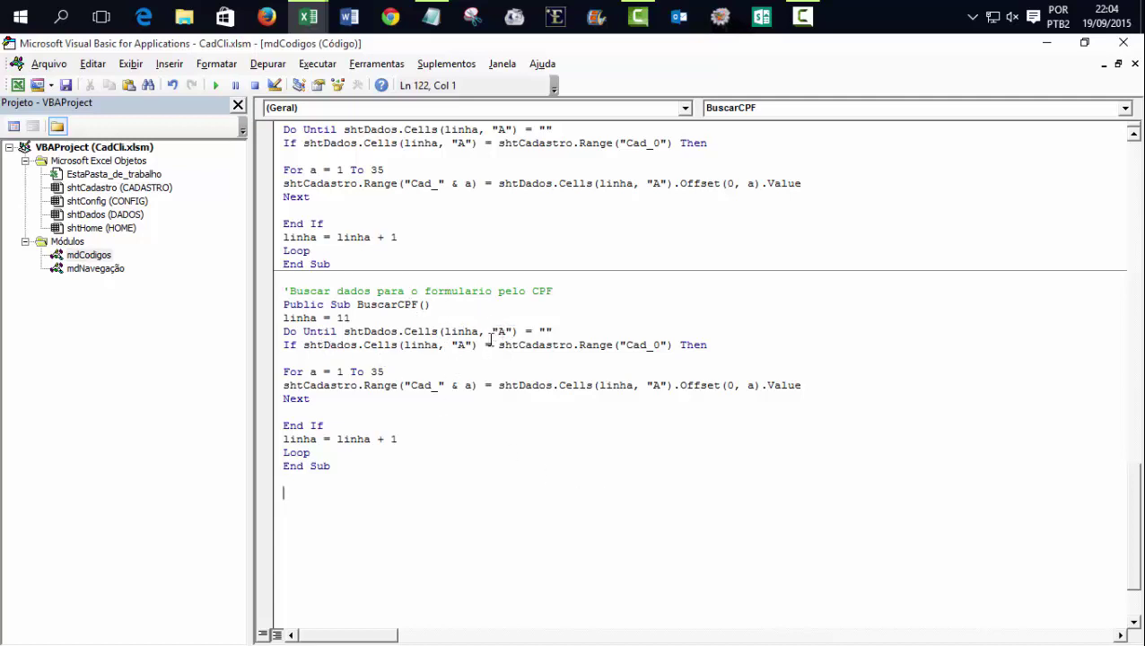
Step: Show row and column headings on DADOS and confirm the CPF values sit in column E
{"action": "mouse_move", "coordinate": [307, 17]}
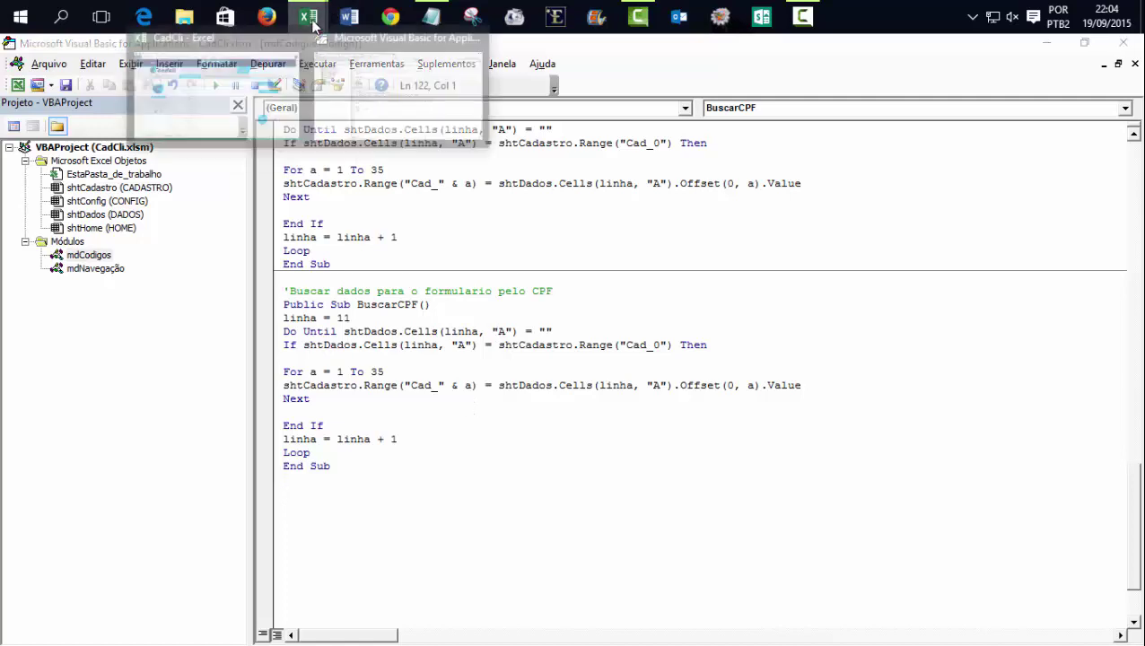
{"action": "left_click", "coordinate": [240, 118]}
{"action": "left_click", "coordinate": [305, 613]}
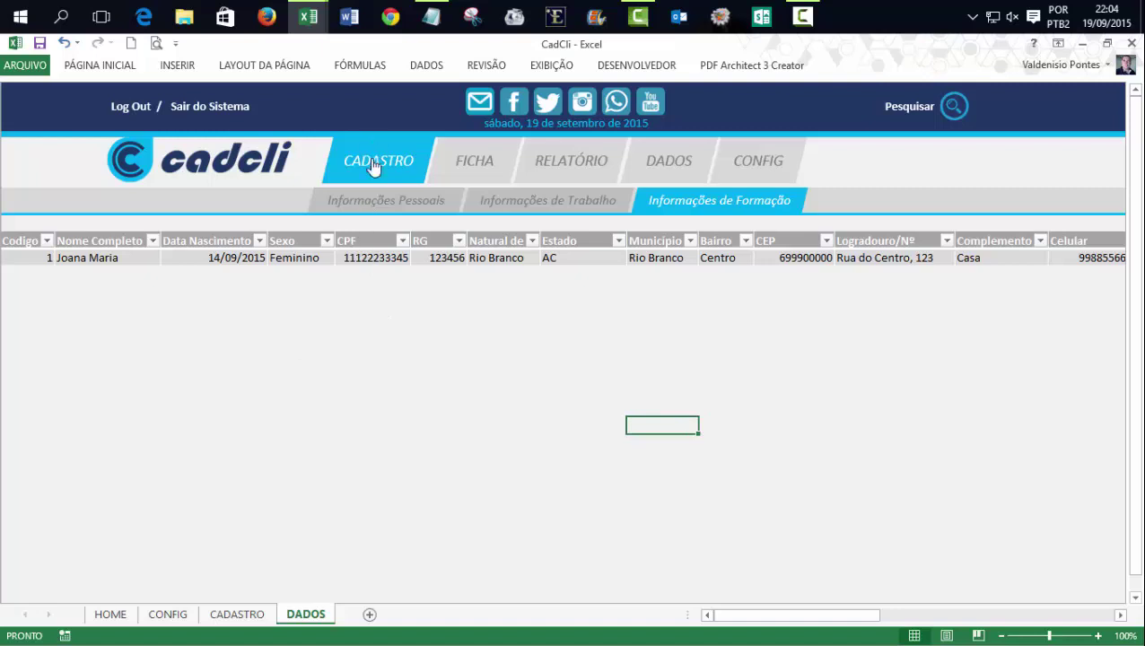
{"action": "left_click", "coordinate": [549, 66]}
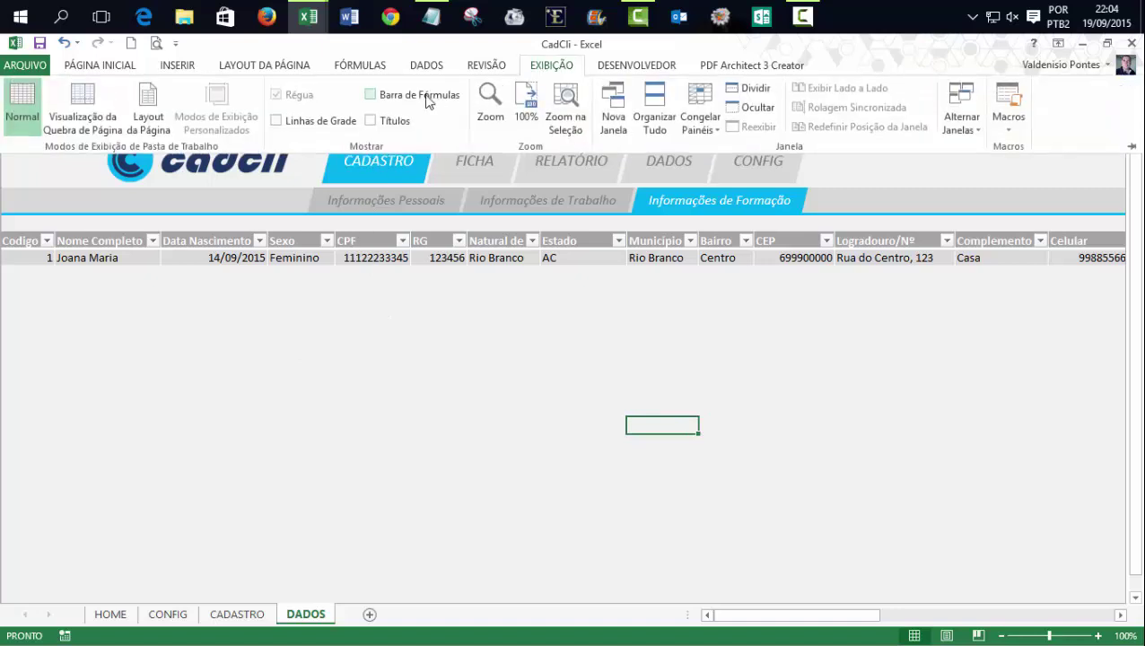
{"action": "left_click", "coordinate": [549, 308]}
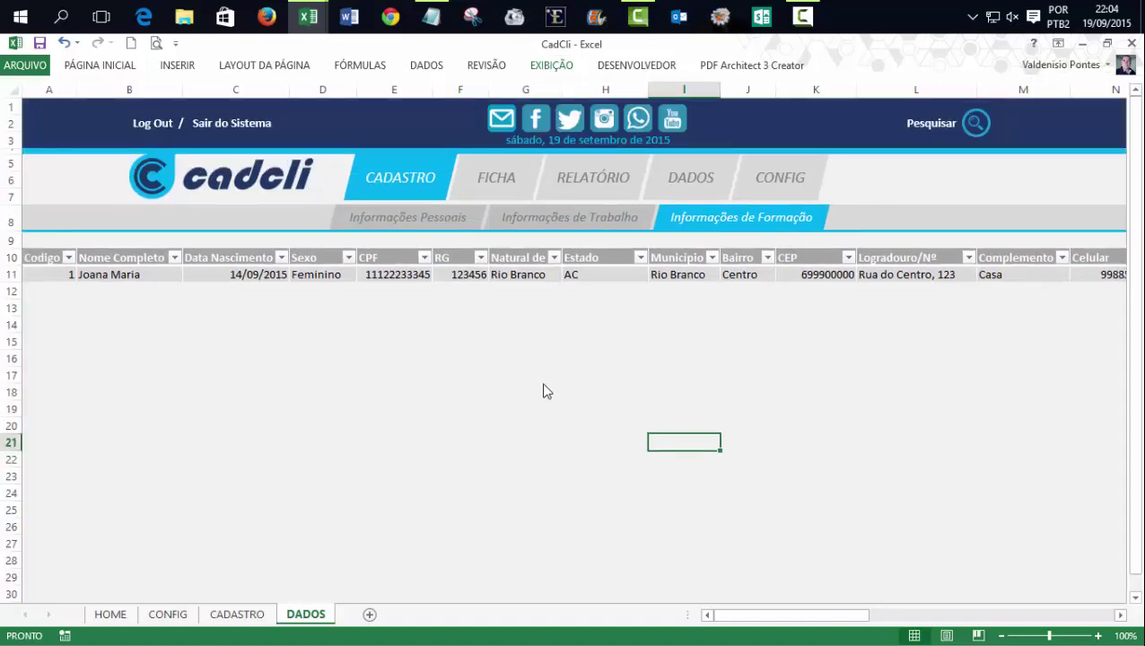
{"action": "left_click", "coordinate": [395, 91]}
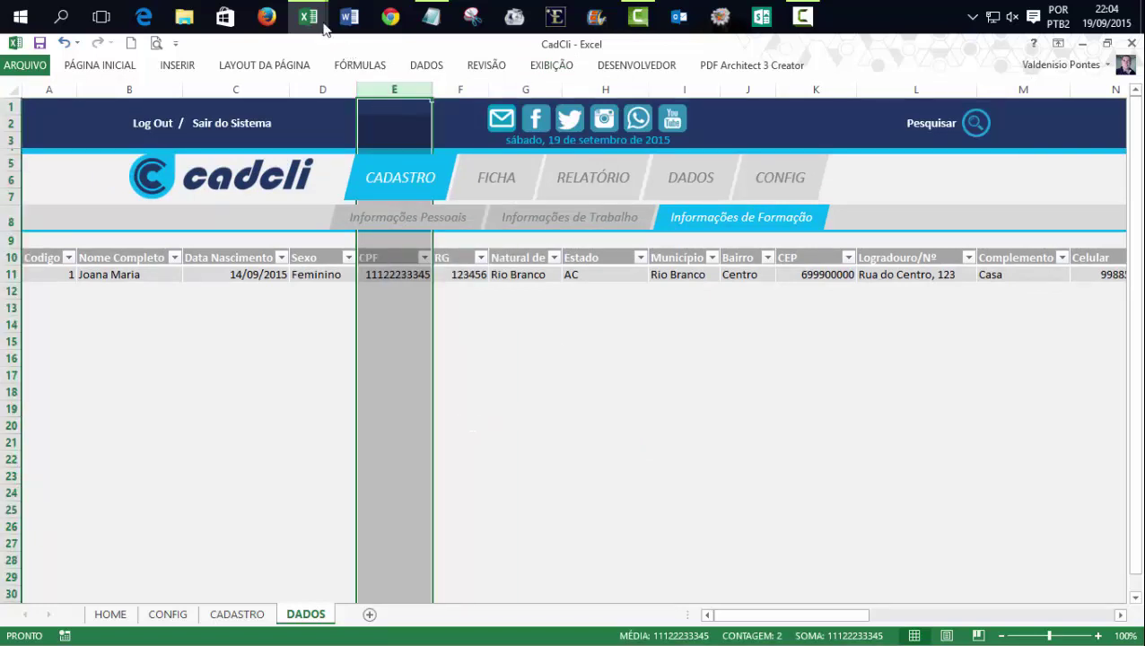
Step: Change BuscarCPF's column letter from "A" to "E", then return to the CADASTRO sheet
{"action": "mouse_move", "coordinate": [324, 27]}
{"action": "left_click", "coordinate": [395, 76]}
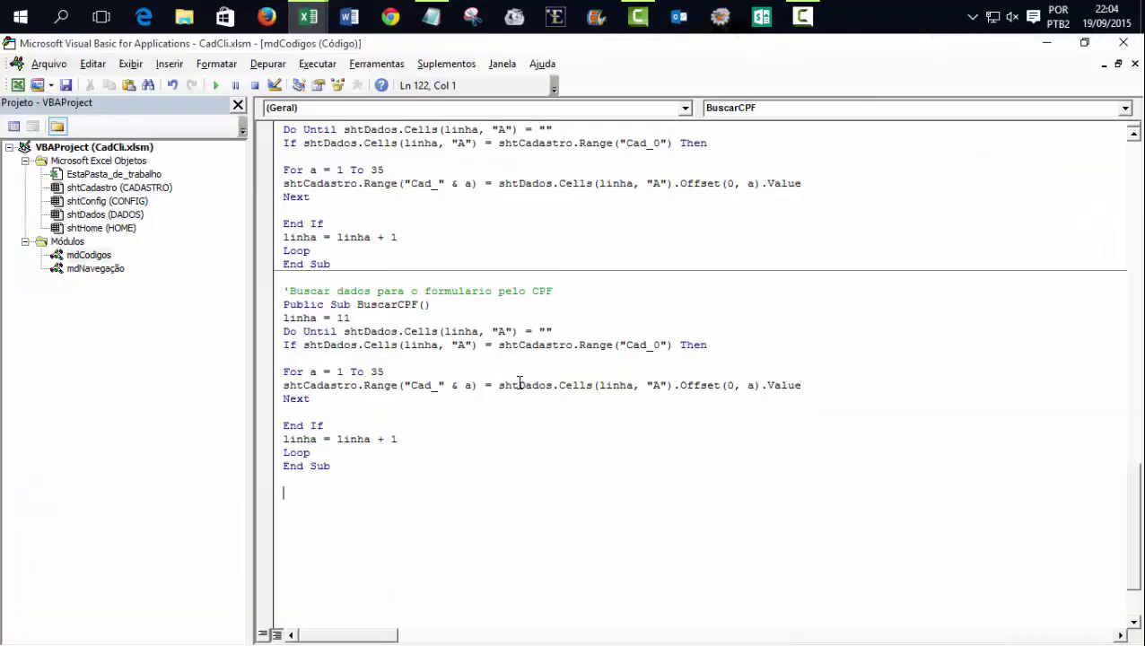
{"action": "double_click", "coordinate": [499, 331]}
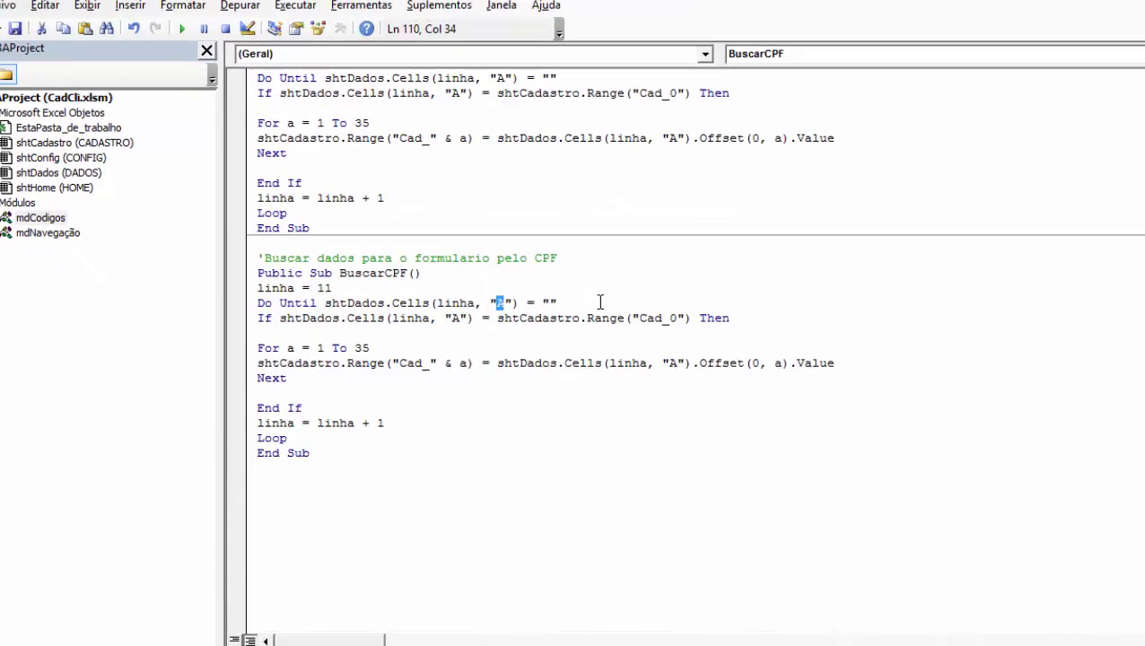
{"action": "type", "text": "E"}
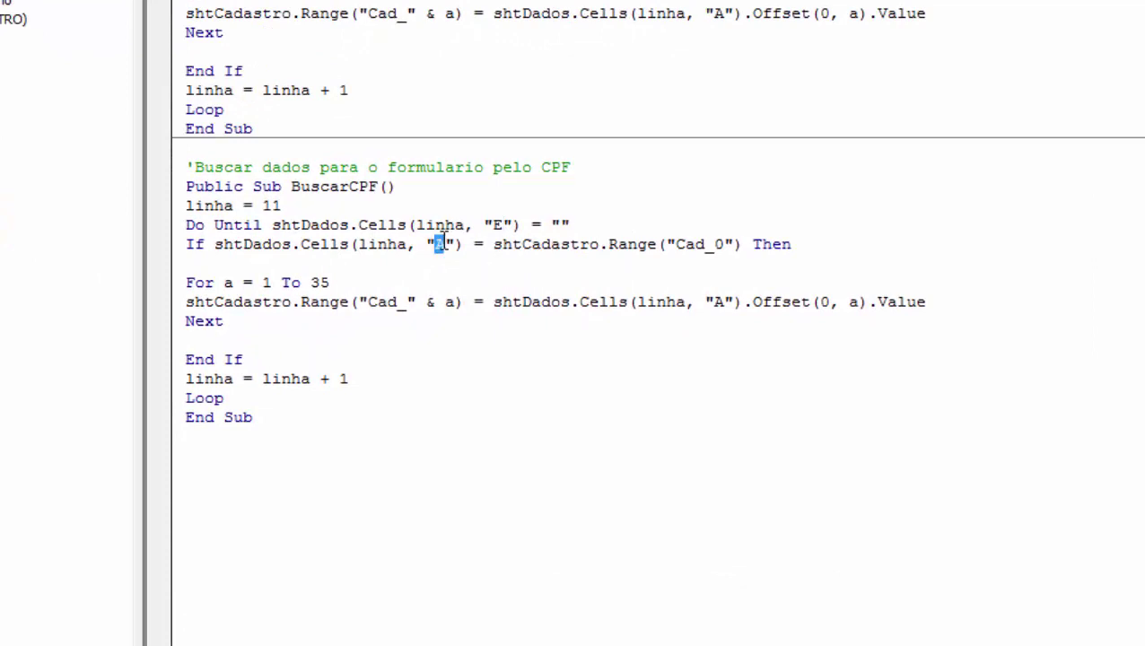
{"action": "type", "text": "E"}
{"action": "key", "text": "alt+F11"}
{"action": "left_click", "coordinate": [120, 628]}
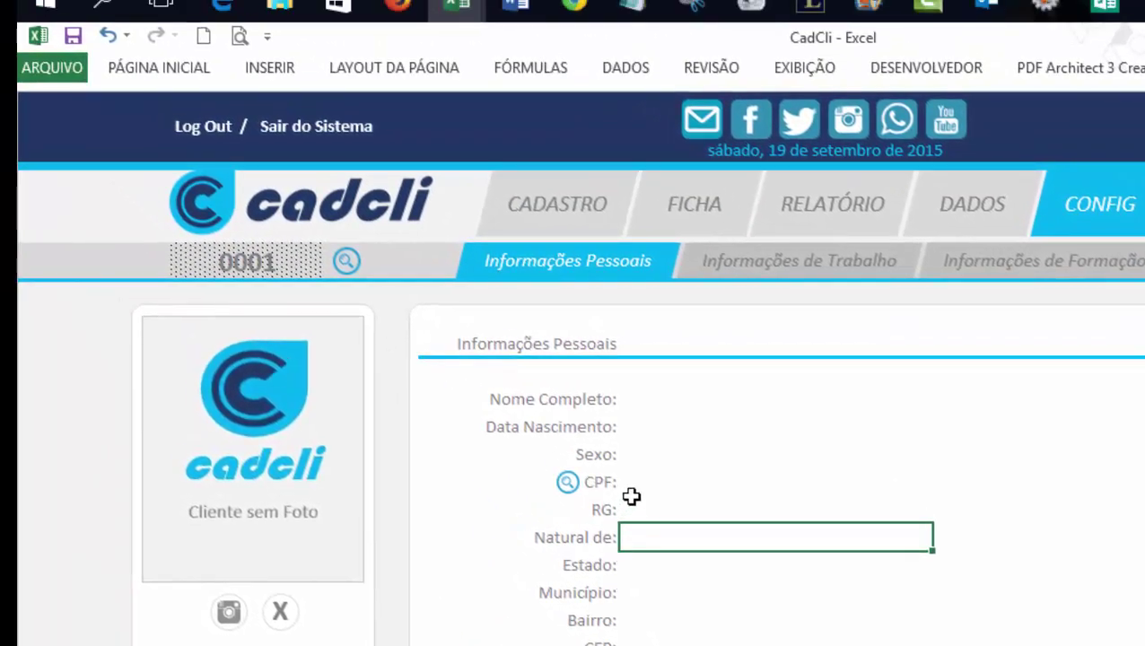
Step: Turn on the formula bar and confirm the CPF field's range name is Cad_4
{"action": "left_click", "coordinate": [639, 479]}
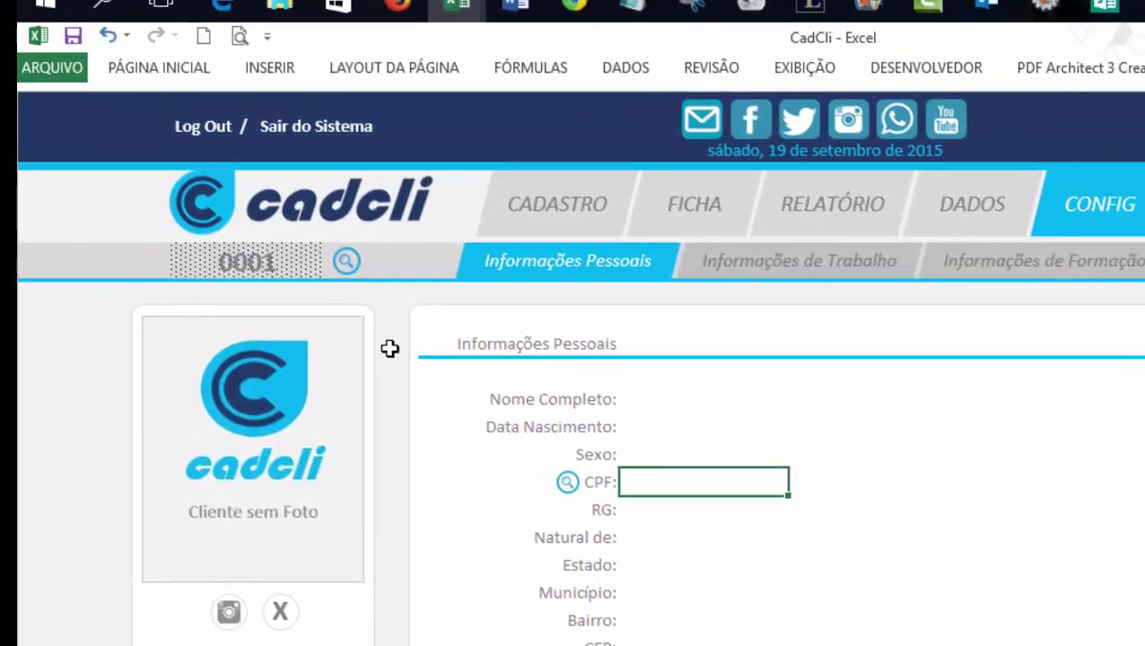
{"action": "left_click", "coordinate": [795, 75]}
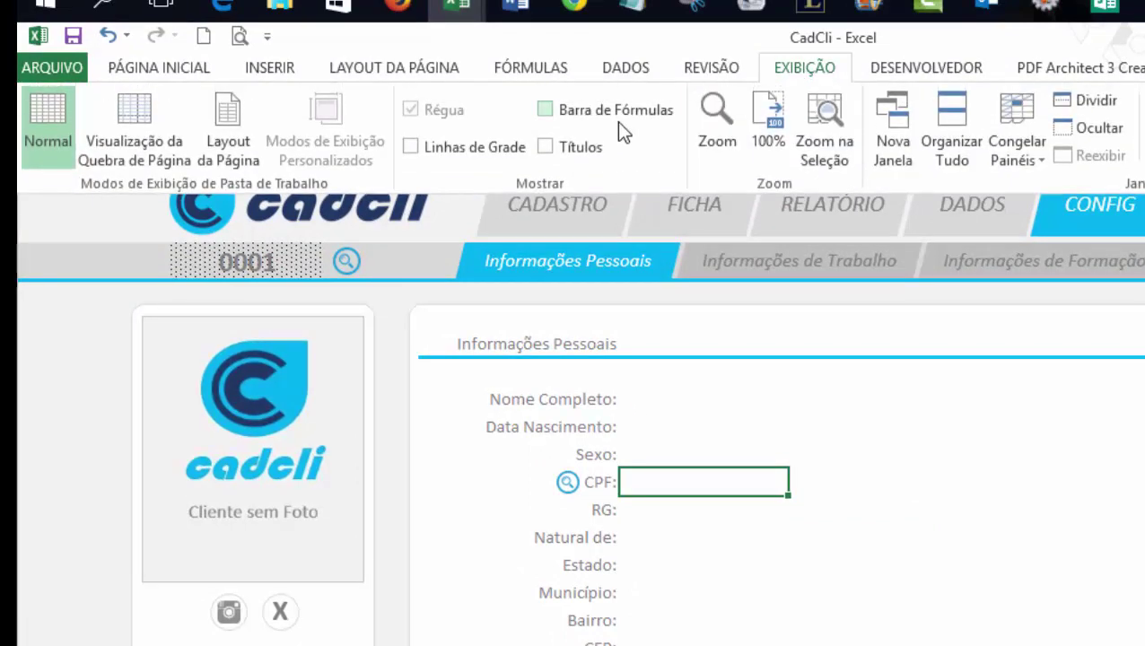
{"action": "left_click", "coordinate": [618, 124]}
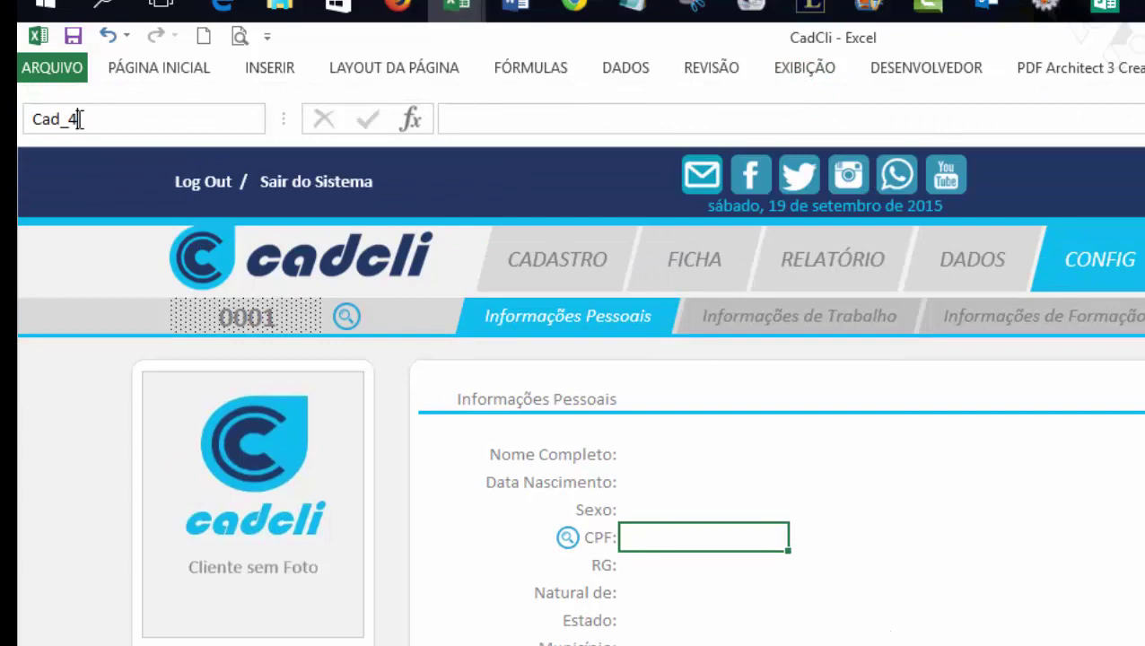
{"action": "left_click", "coordinate": [36, 119]}
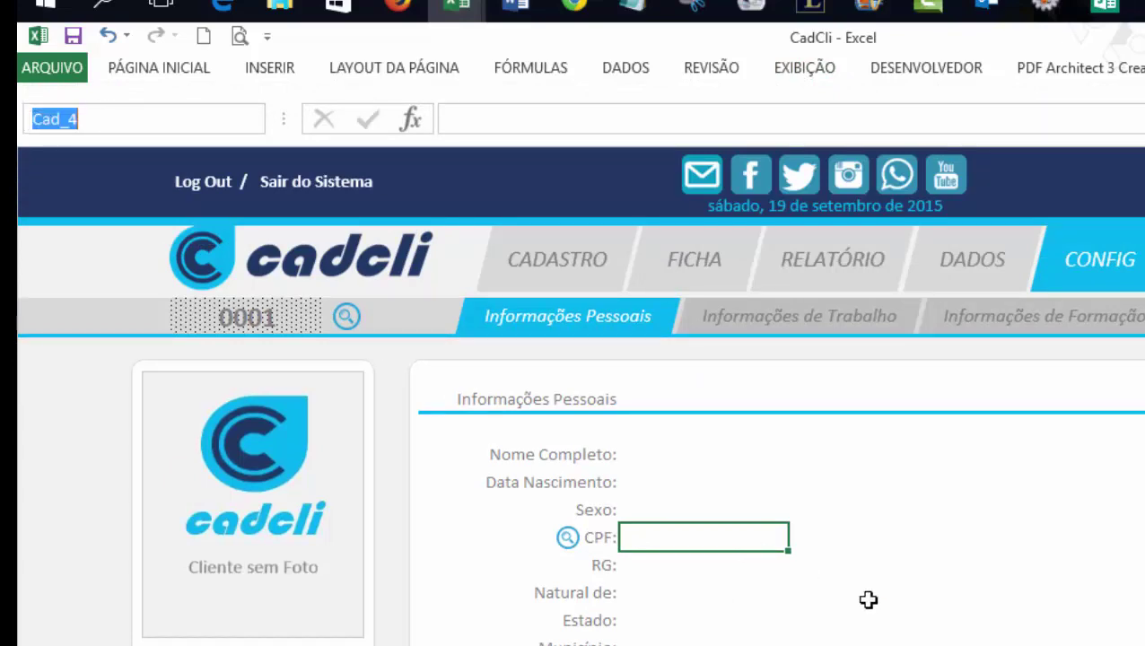
Step: In BuscarCPF, change Cad_0 to Cad_4 and the Offset Cells column from A to E
{"action": "left_click", "coordinate": [456, 9]}
{"action": "left_click", "coordinate": [596, 175]}
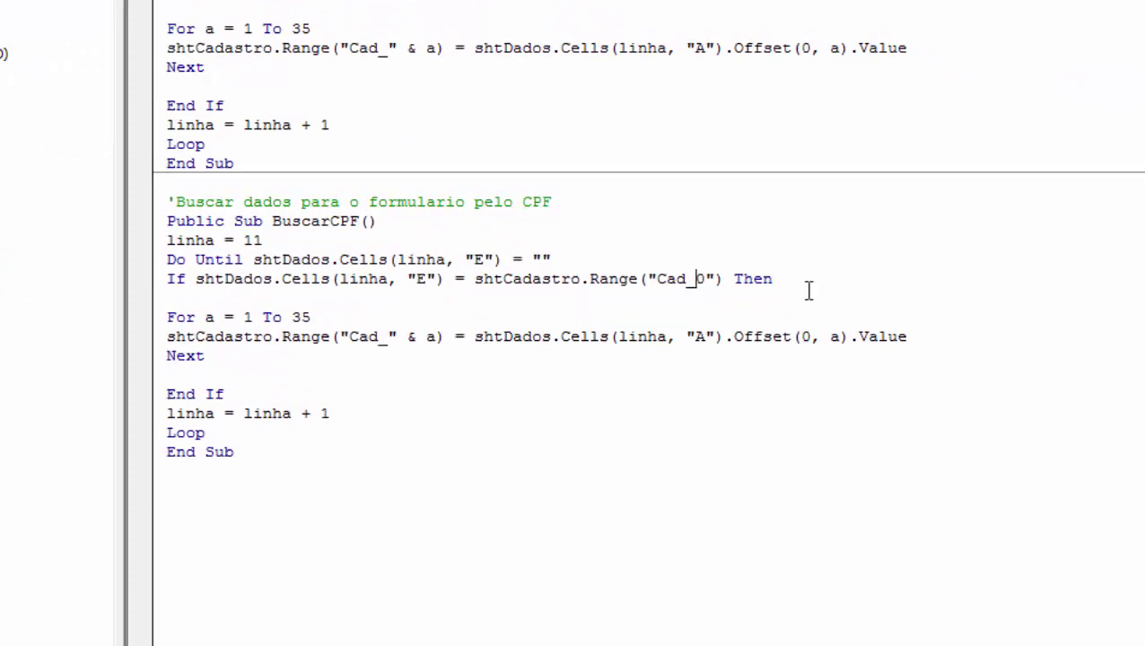
{"action": "key", "text": "Delete"}
{"action": "type", "text": "4"}
{"action": "left_click", "coordinate": [718, 413]}
{"action": "left_click", "coordinate": [864, 447]}
{"action": "double_click", "coordinate": [699, 337]}
{"action": "type", "text": "E"}
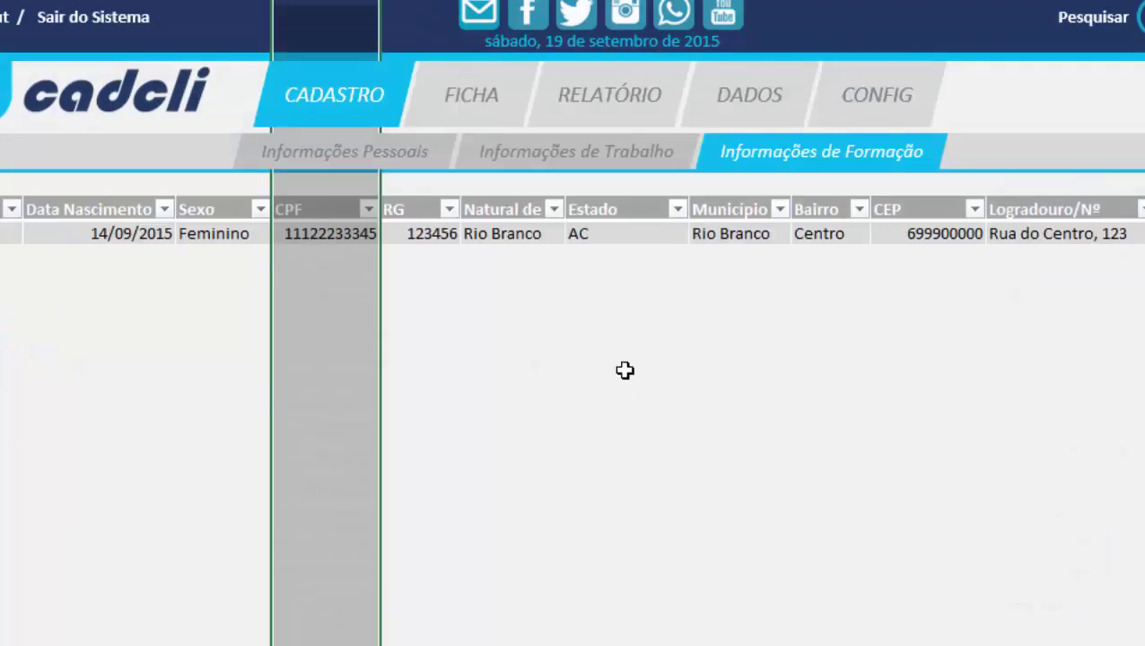
Step: Put an ofs(0,0) note in E13, below the CPF column on DADOS
{"action": "left_click", "coordinate": [627, 371]}
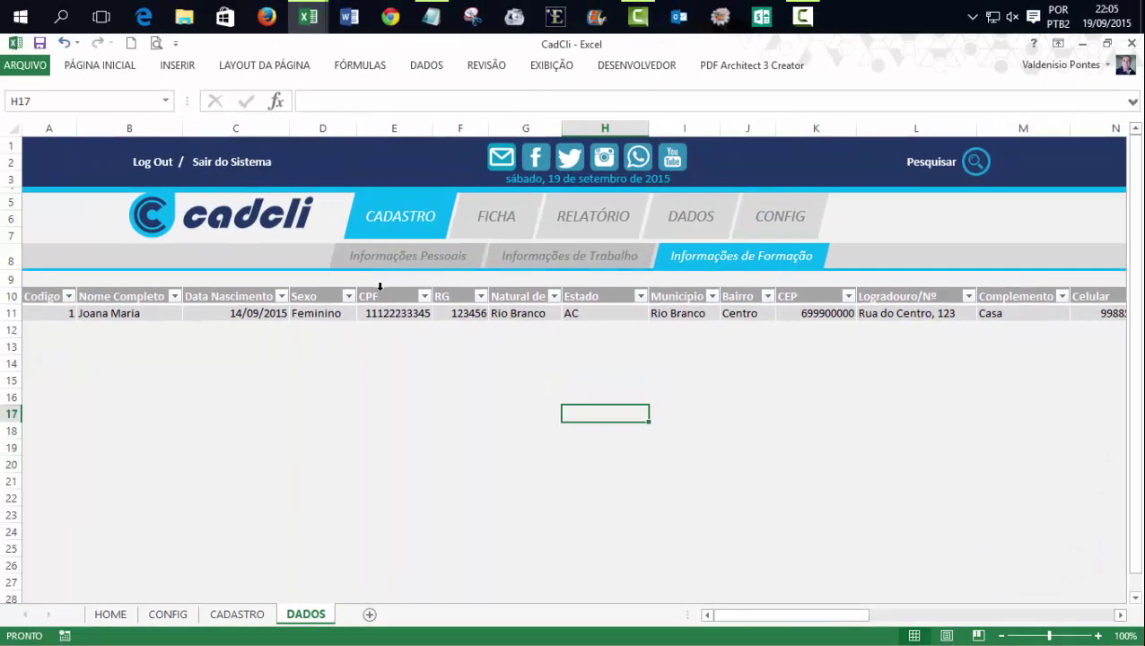
{"action": "left_click", "coordinate": [388, 329]}
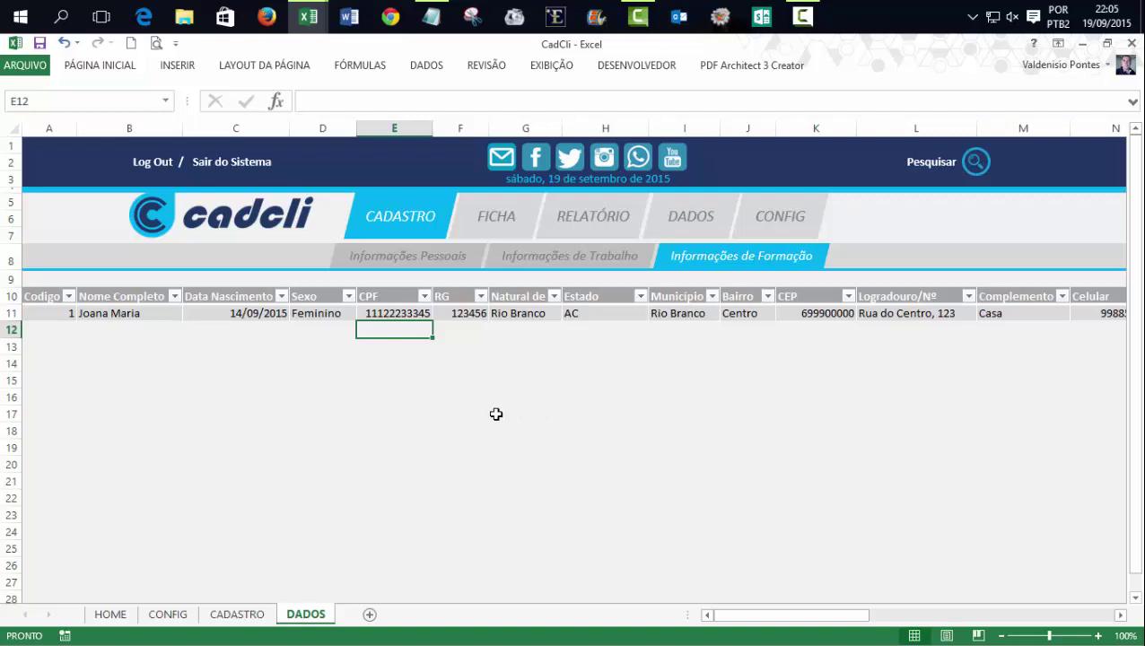
{"action": "key", "text": "Down"}
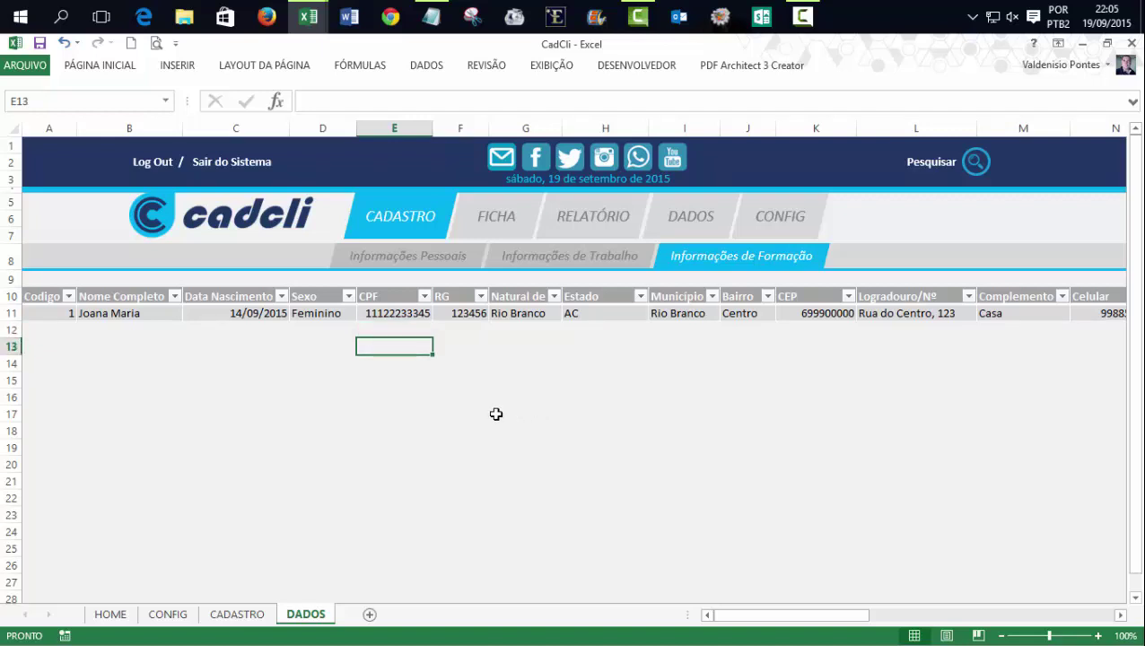
{"action": "type", "text": "ofs(0,0"}
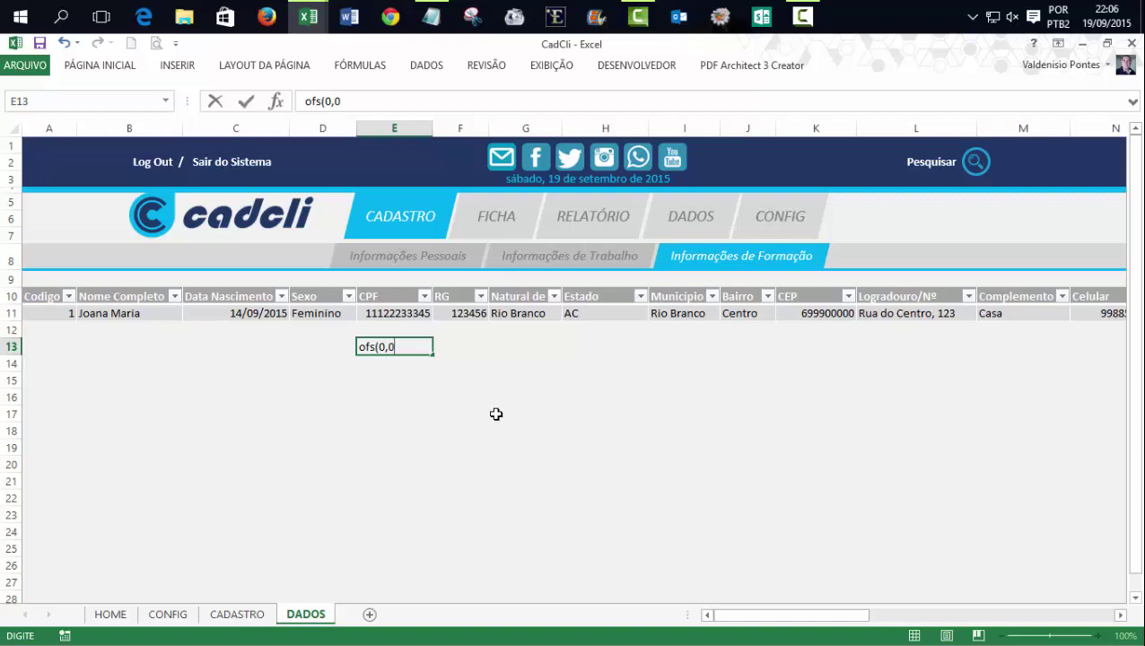
{"action": "left_click", "coordinate": [396, 370]}
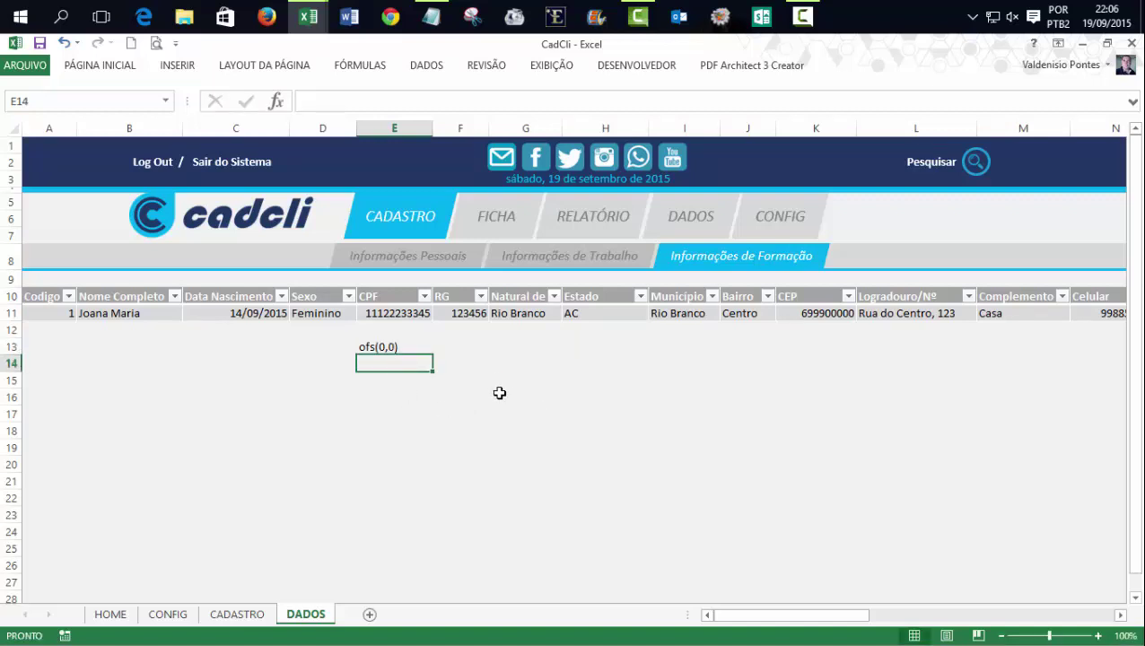
{"action": "key", "text": "Up"}
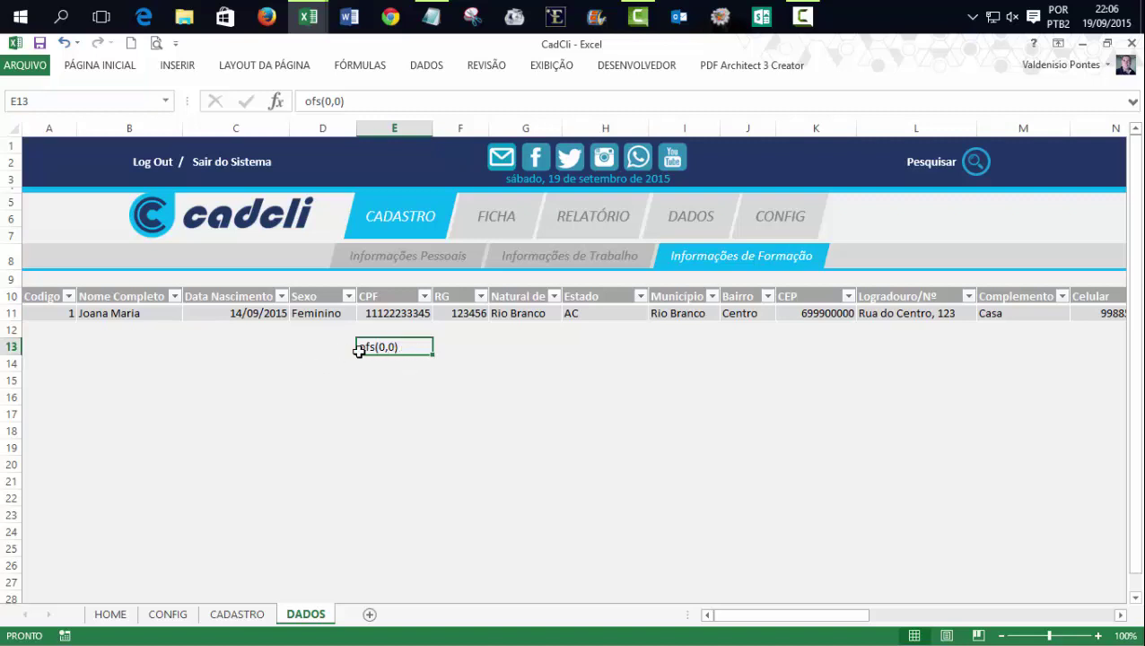
{"action": "key", "text": "Home"}
{"action": "left_click", "coordinate": [141, 394]}
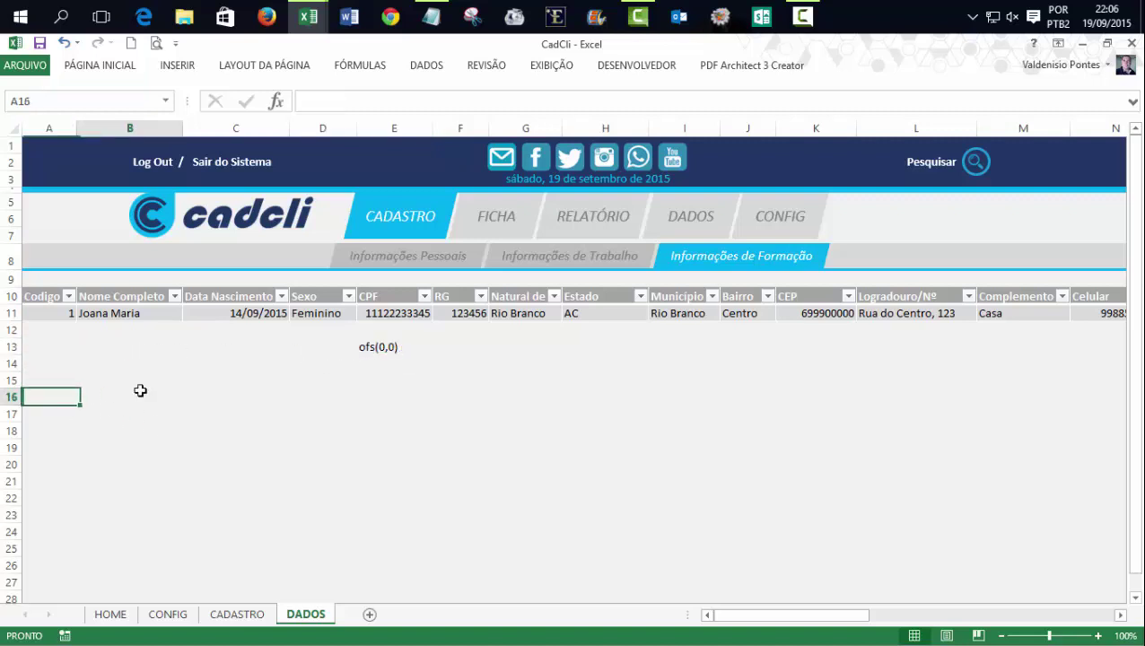
{"action": "left_click", "coordinate": [400, 411]}
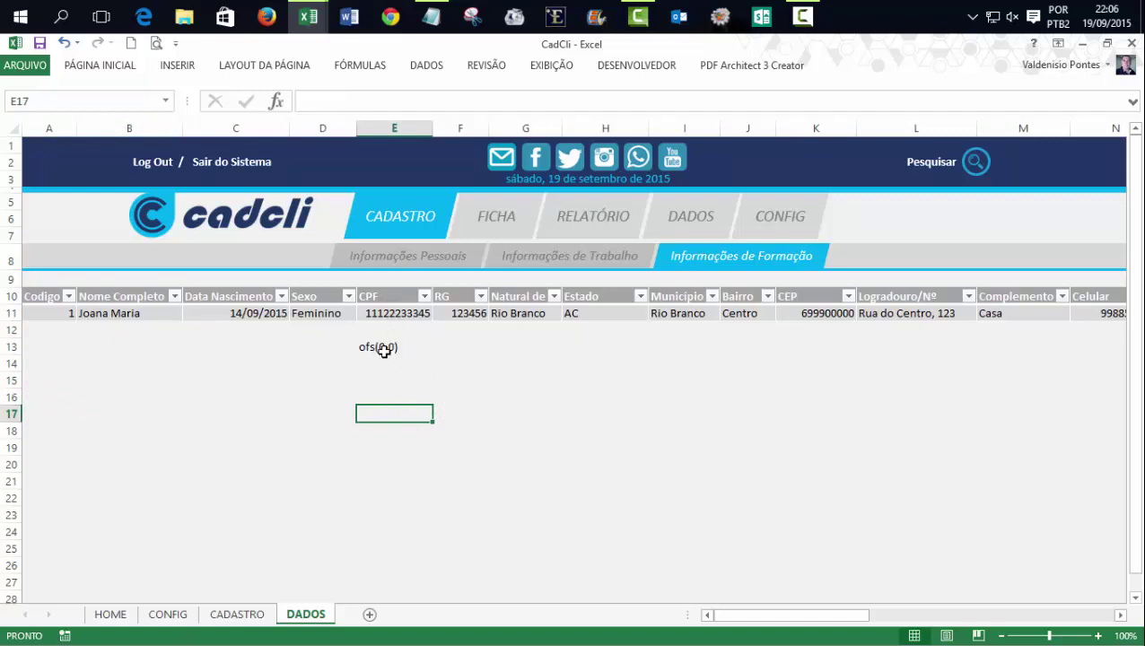
Step: Fill D13 through A13 with offsets -1, -2, -3 and -4
{"action": "left_click", "coordinate": [383, 350]}
{"action": "left_click", "coordinate": [453, 347]}
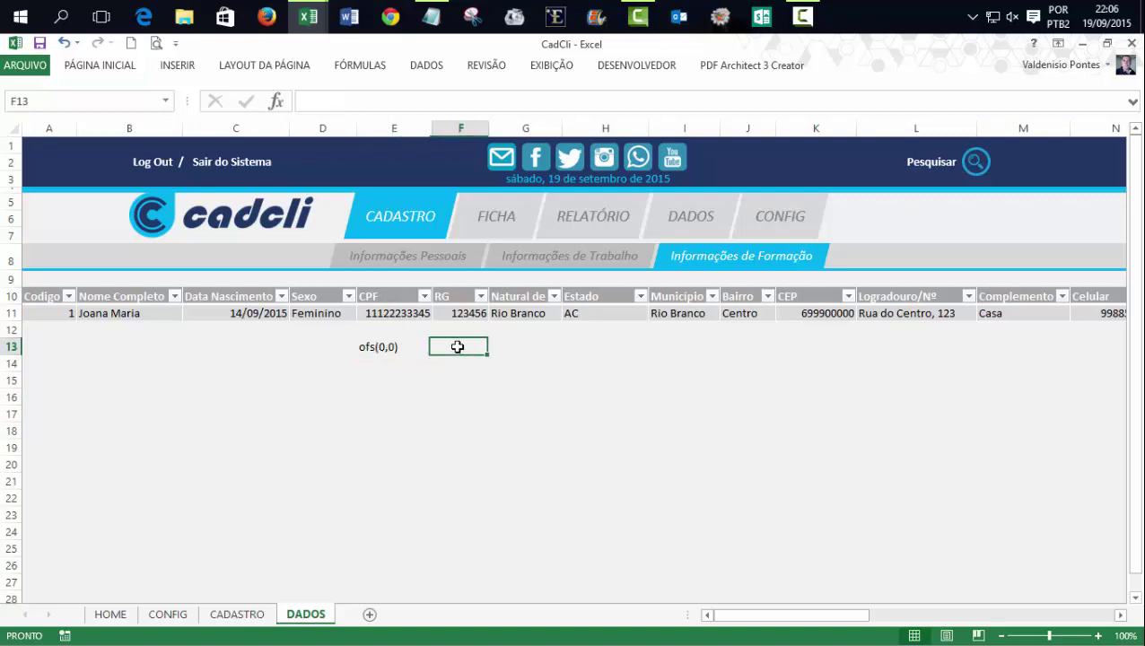
{"action": "left_click", "coordinate": [396, 346]}
{"action": "left_click", "coordinate": [327, 348]}
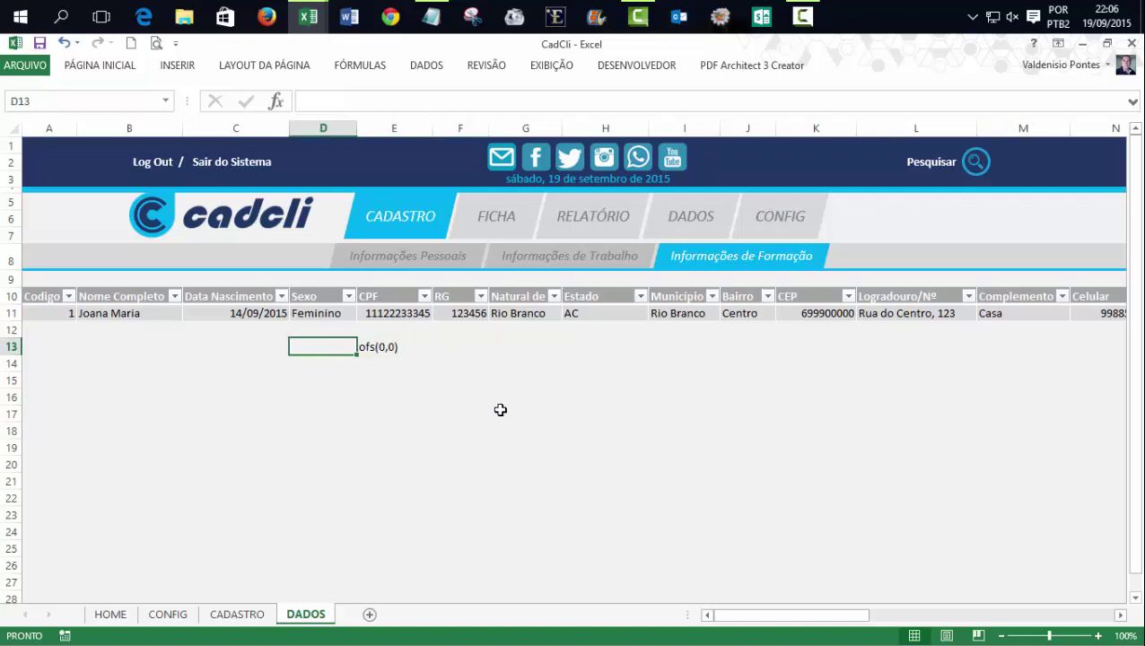
{"action": "type", "text": "-1"}
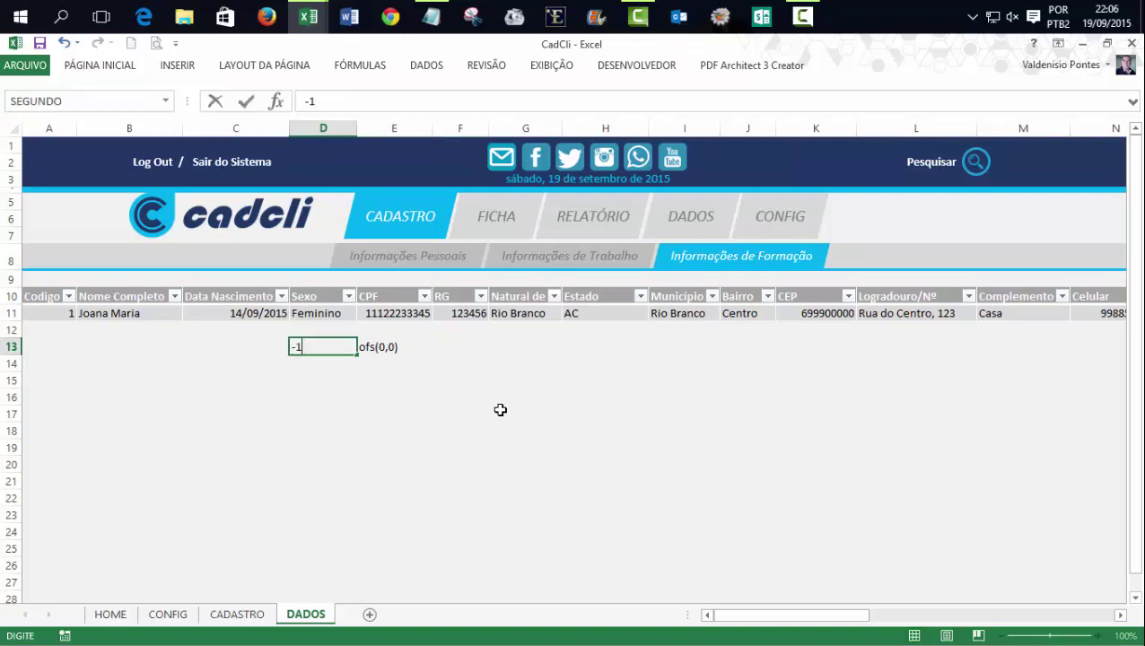
{"action": "key", "text": "Left"}
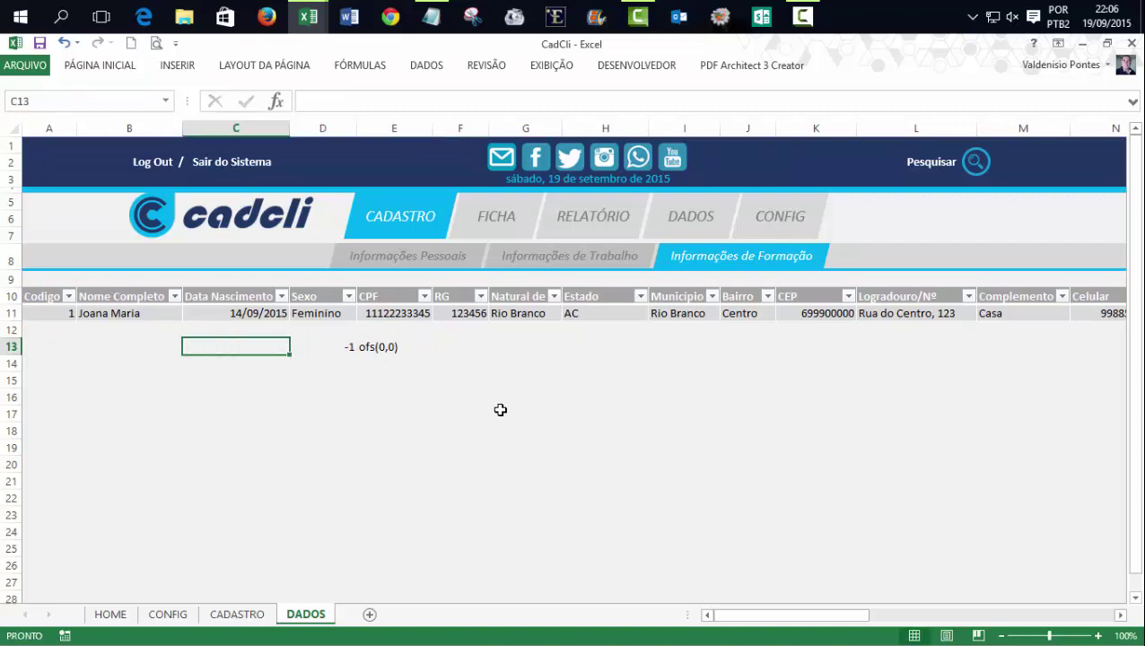
{"action": "type", "text": "-2"}
{"action": "key", "text": "Left"}
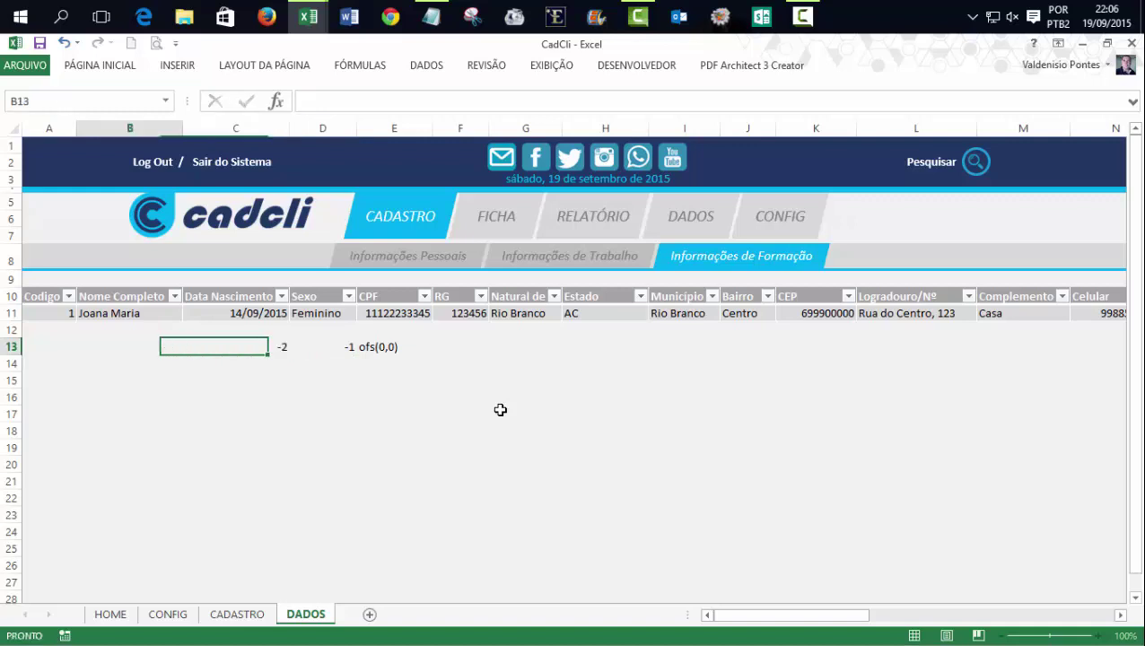
{"action": "type", "text": "-3"}
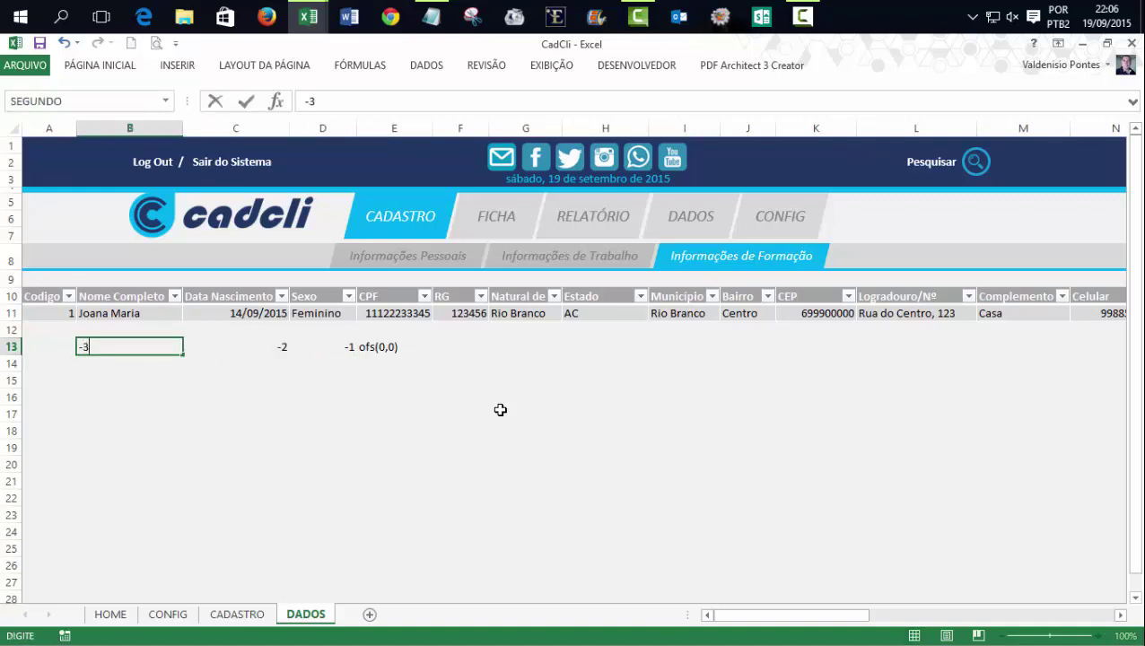
{"action": "key", "text": "Left"}
{"action": "type", "text": "-"}
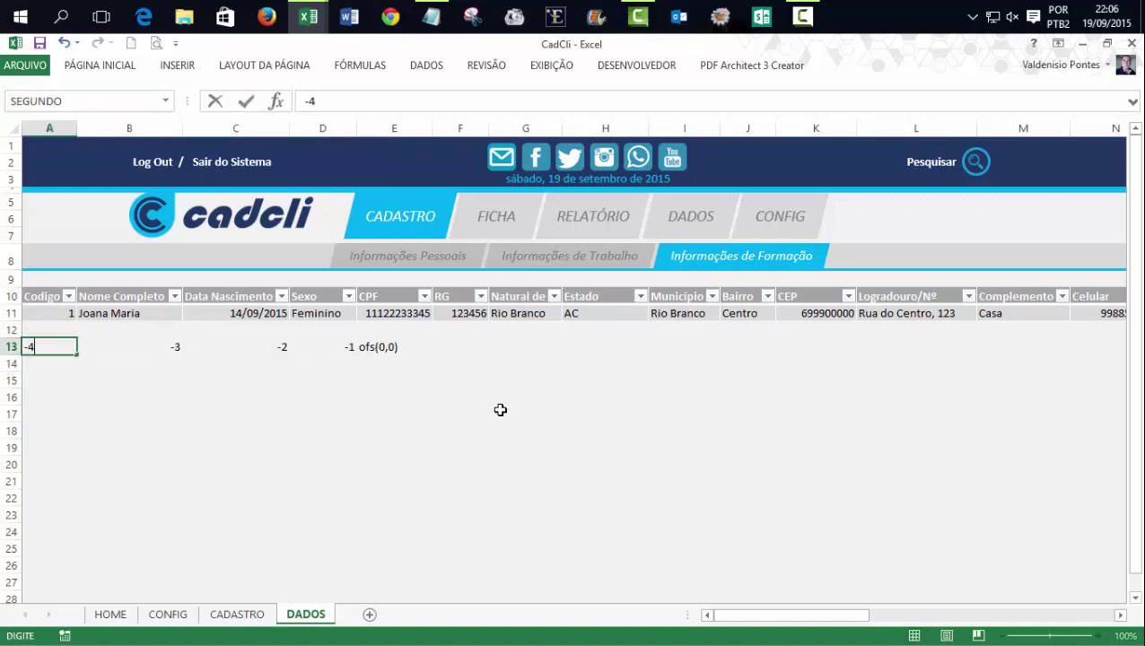
{"action": "key", "text": "Return"}
Step: Fill F13 through I13 with offsets 1, 2, 3 and 4
{"action": "key", "text": "Up"}
{"action": "key", "text": "Right"}
{"action": "key", "text": "Right"}
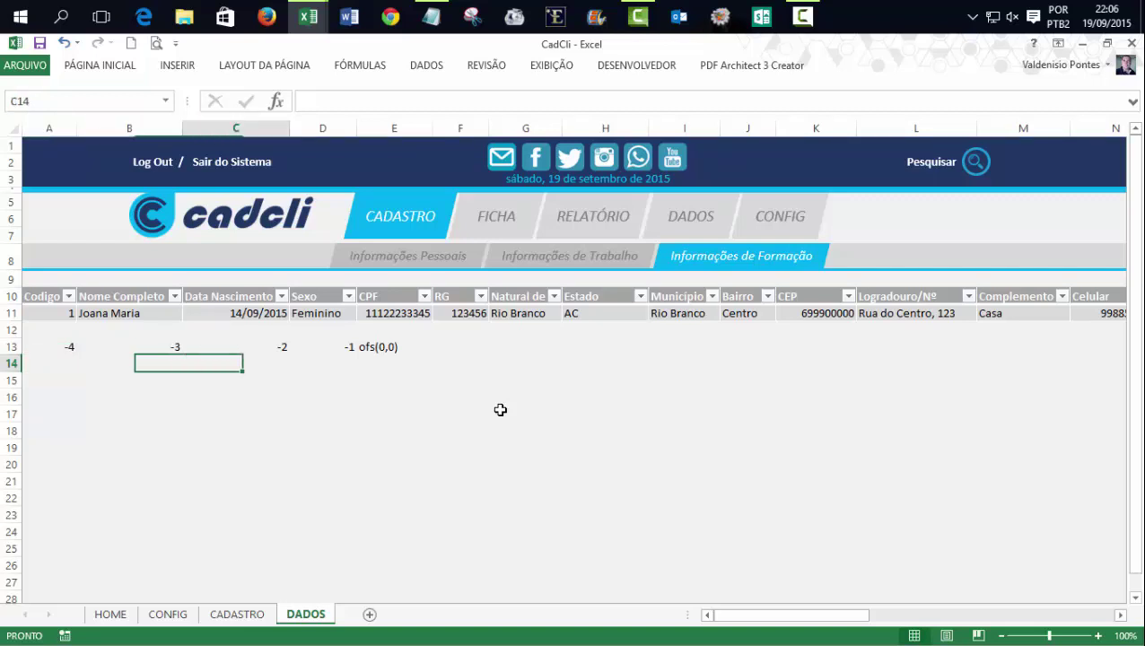
{"action": "key", "text": "Right"}
{"action": "key", "text": "Right"}
{"action": "key", "text": "Right"}
{"action": "type", "text": "1"}
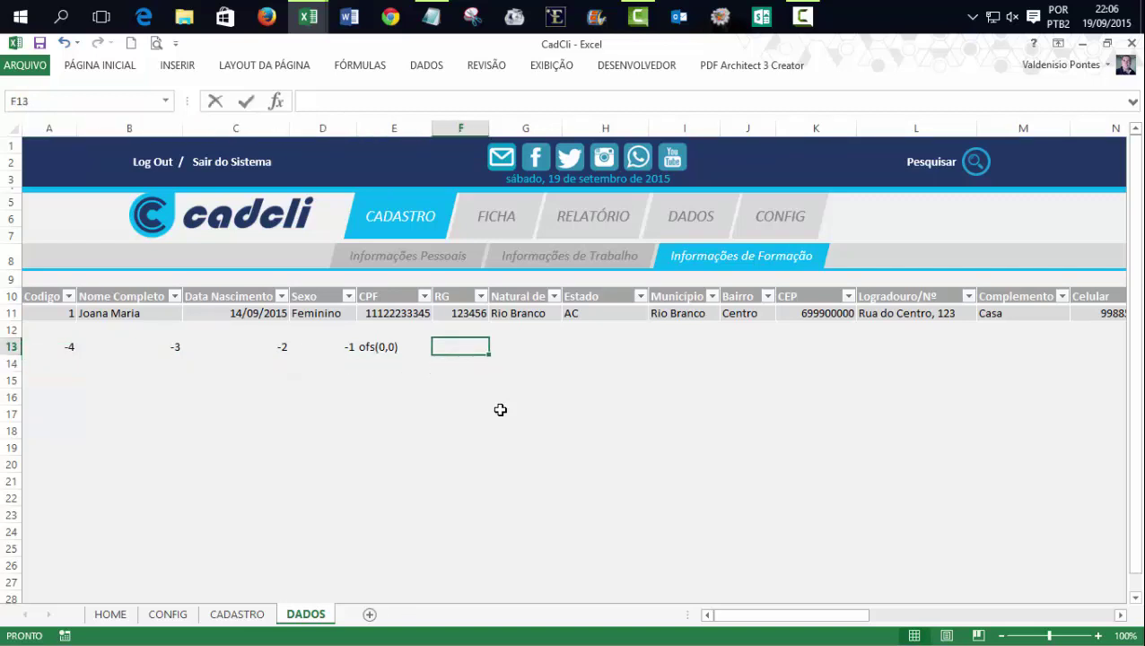
{"action": "key", "text": "Right"}
{"action": "type", "text": "2"}
{"action": "key", "text": "Right"}
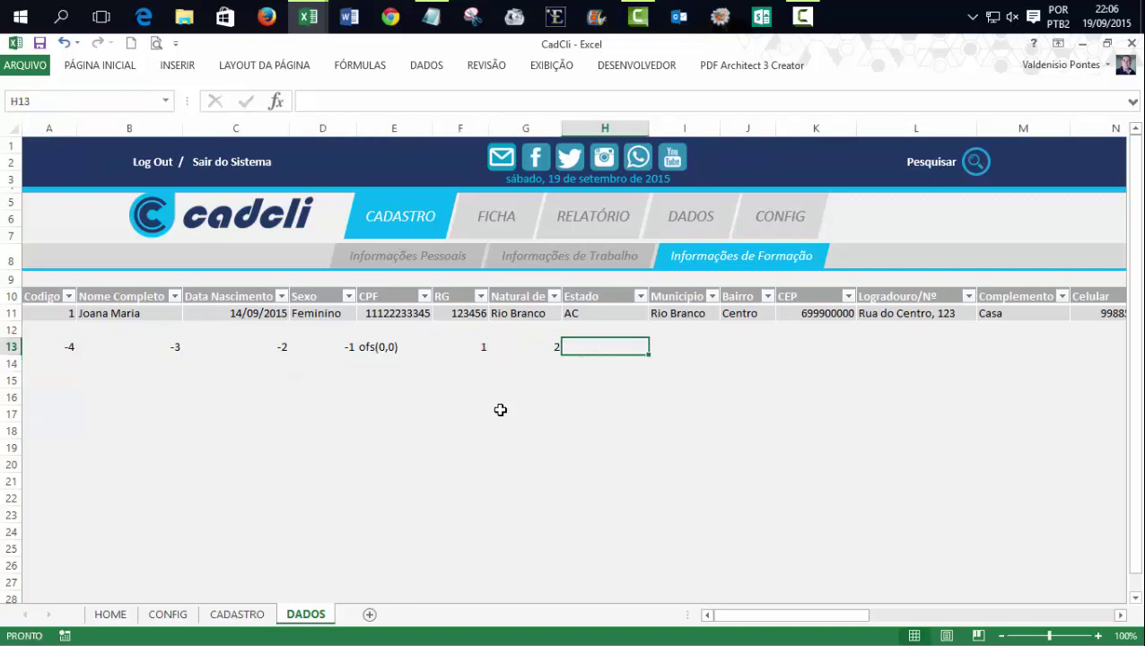
{"action": "type", "text": "3"}
{"action": "key", "text": "Right"}
{"action": "type", "text": "4"}
{"action": "key", "text": "Right"}
{"action": "key", "text": "Right"}
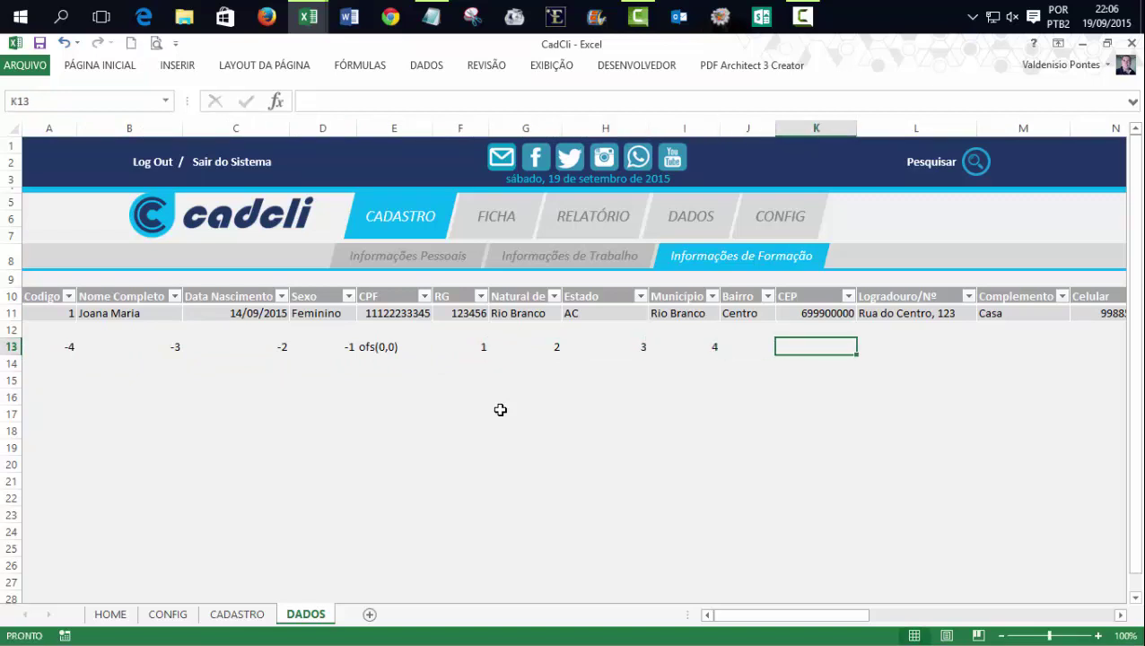
Step: Replace the E13 note with 0 and review the offset ranges before and after CPF
{"action": "left_click", "coordinate": [384, 346]}
{"action": "type", "text": "0"}
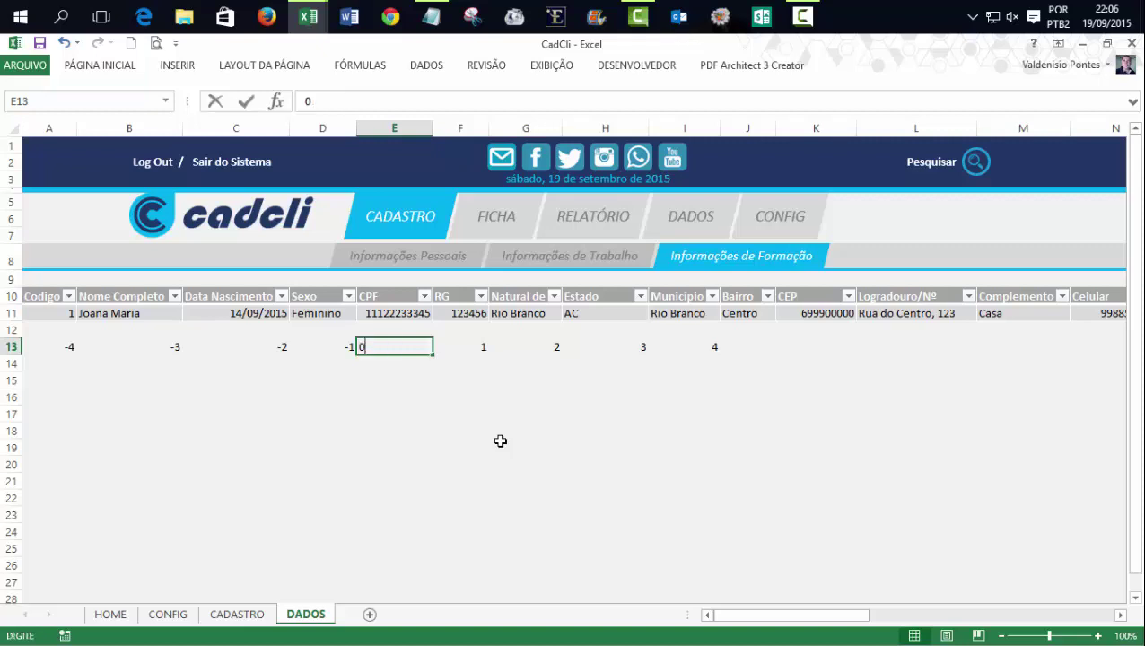
{"action": "left_click", "coordinate": [500, 441]}
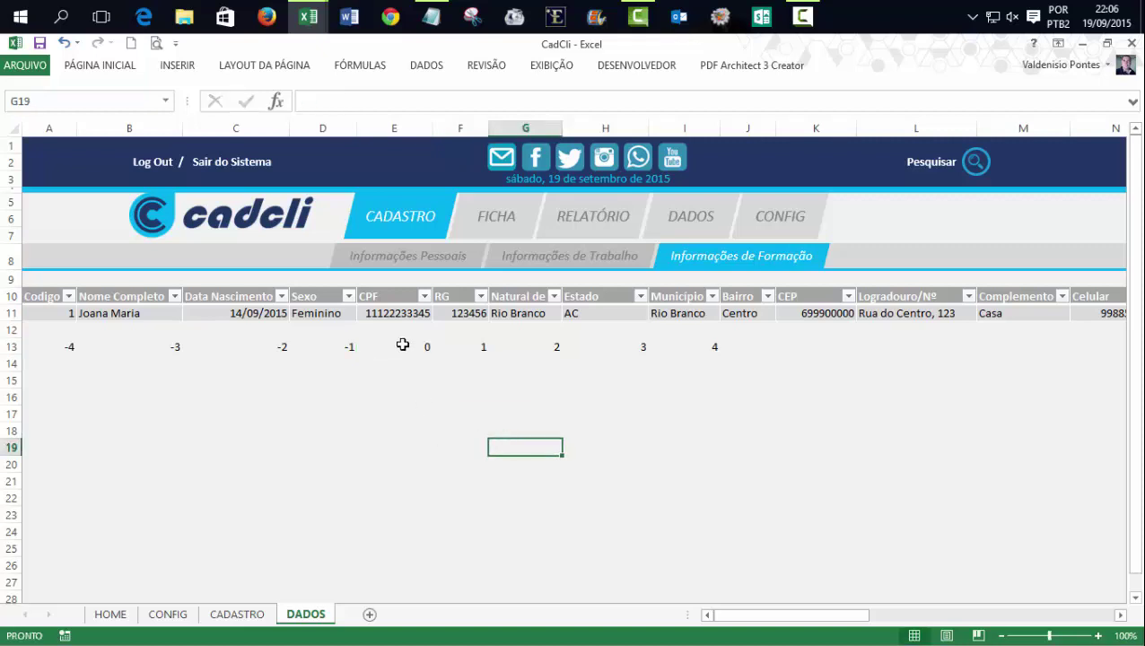
{"action": "left_click", "coordinate": [47, 346]}
{"action": "left_click_drag", "start_coordinate": [48, 346], "coordinate": [345, 346]}
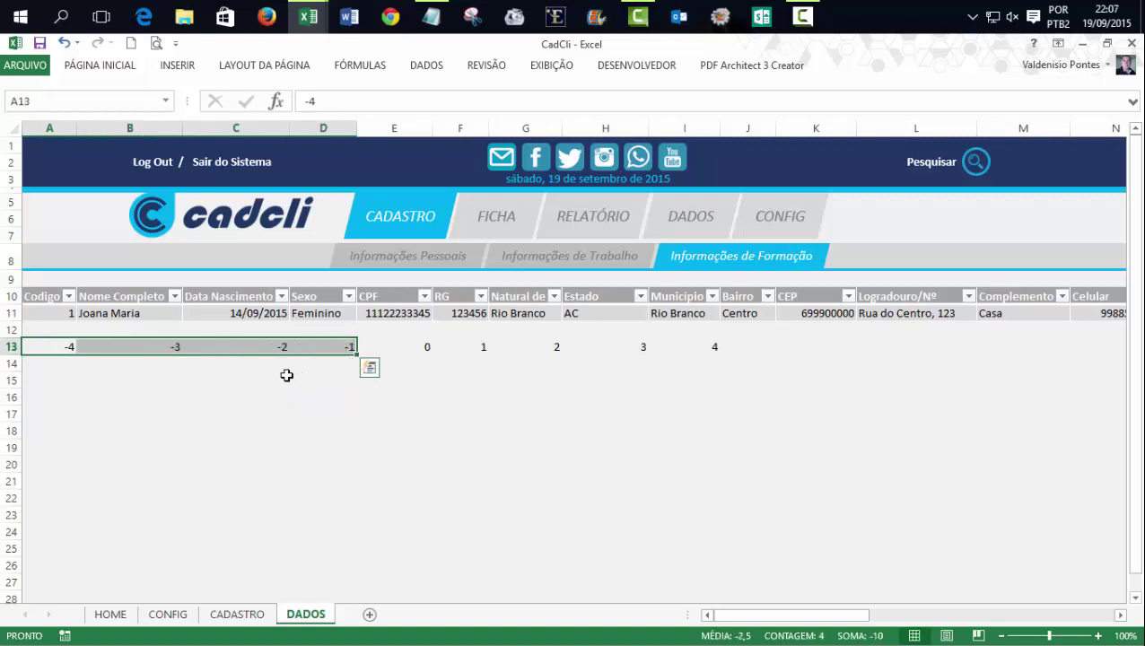
{"action": "left_click", "coordinate": [482, 346]}
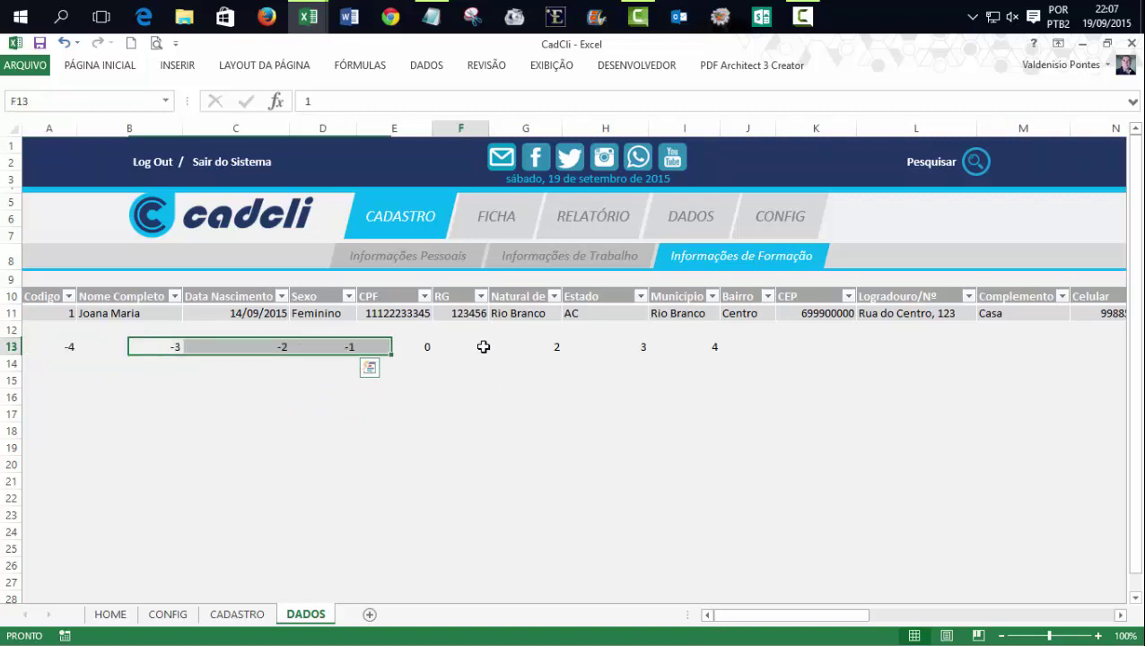
{"action": "left_click_drag", "start_coordinate": [483, 346], "coordinate": [709, 346]}
{"action": "left_click", "coordinate": [404, 351]}
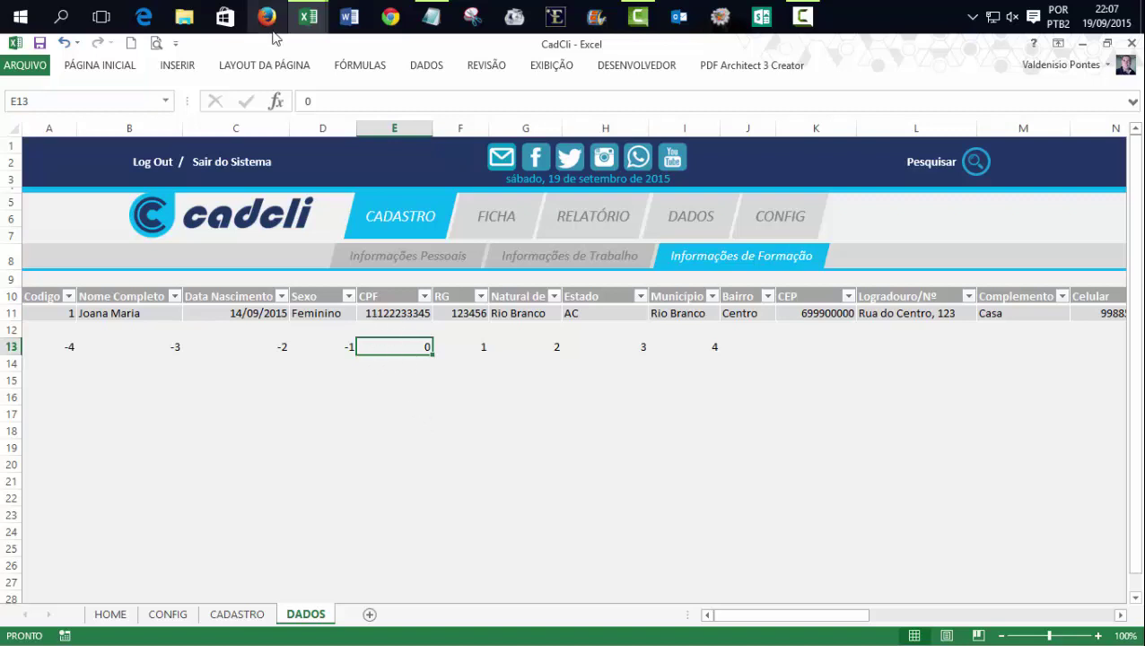
{"action": "left_click", "coordinate": [307, 17]}
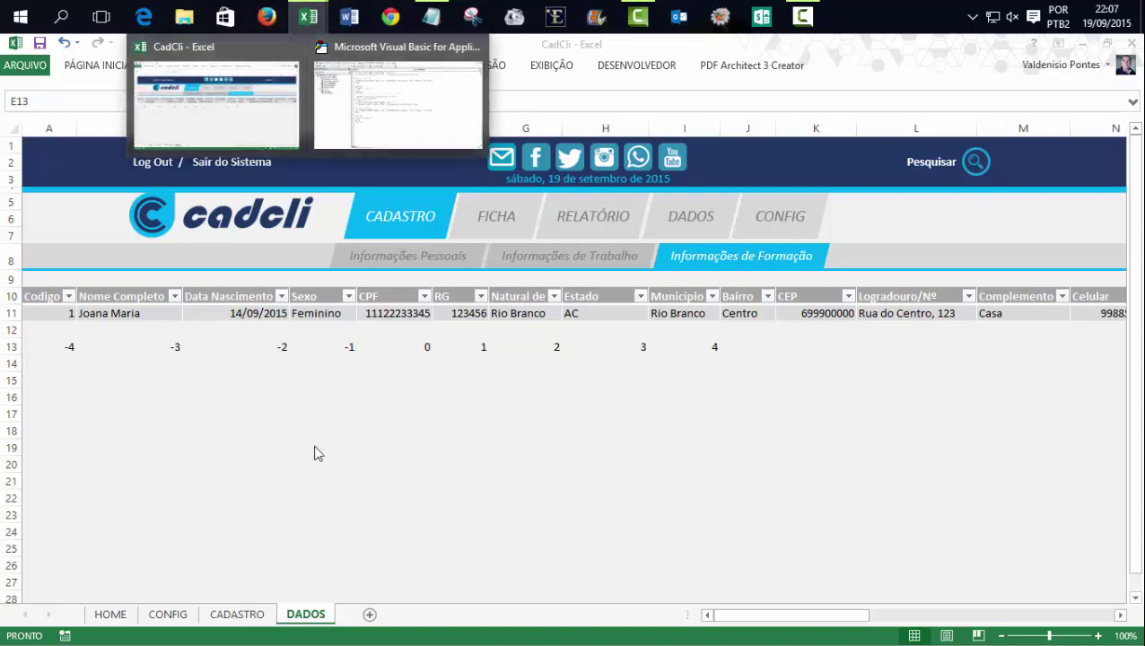
{"action": "left_click", "coordinate": [376, 350]}
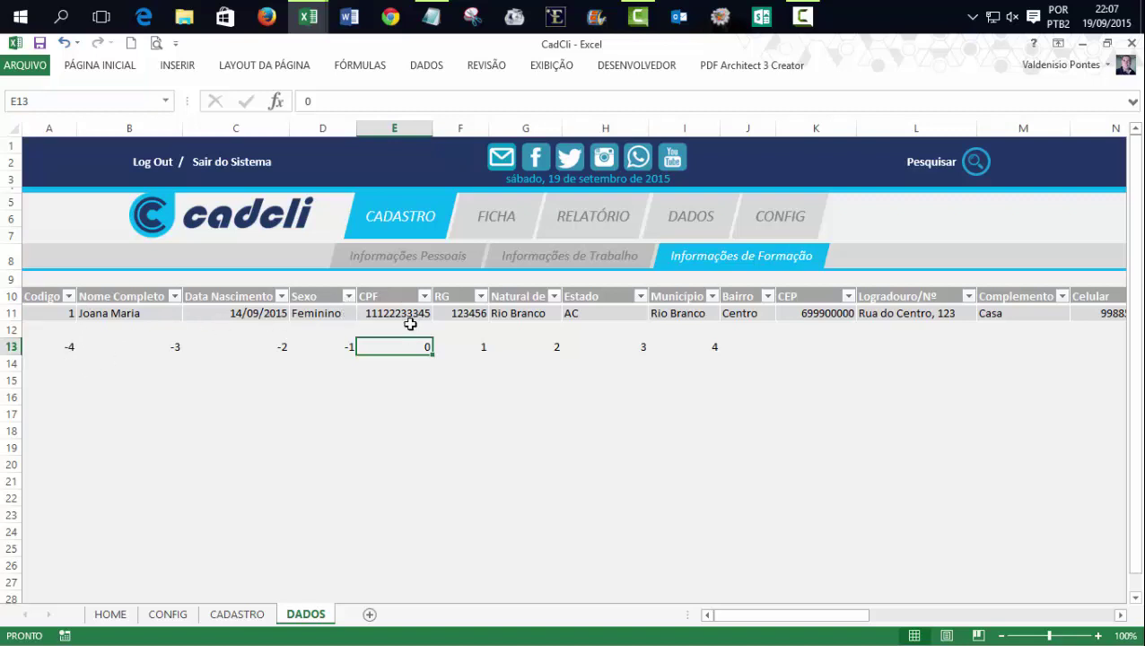
Step: Change the BuscarCPF loop from 'For a = 1 To 35' to 'For a = -4 To -1'
{"action": "mouse_move", "coordinate": [309, 16]}
{"action": "left_click", "coordinate": [394, 90]}
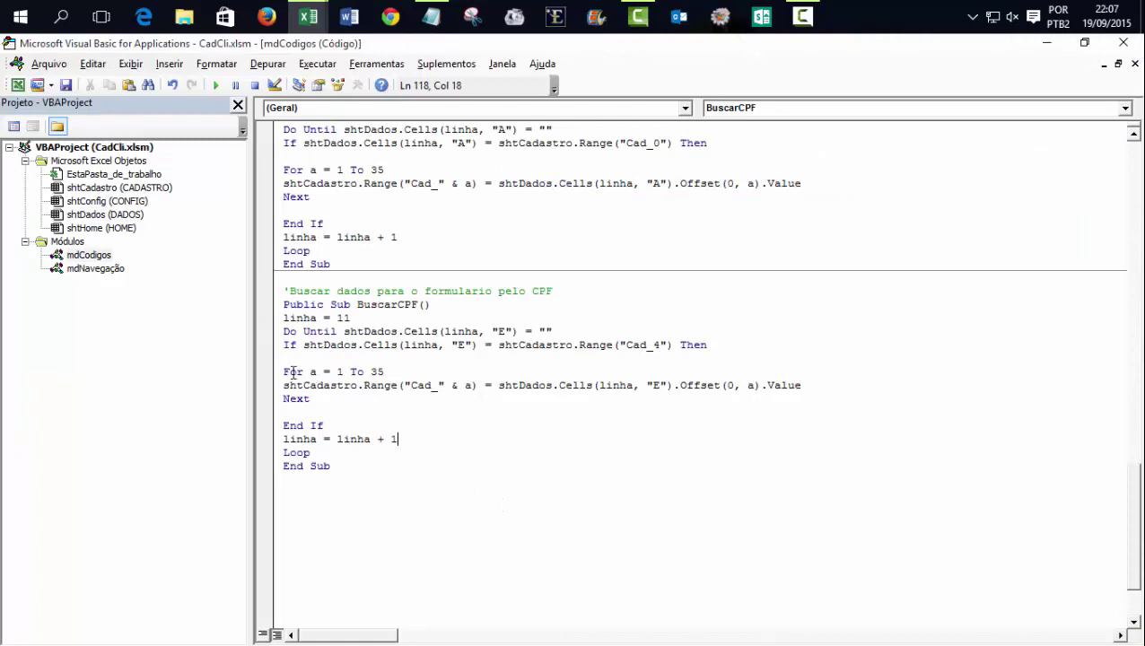
{"action": "double_click", "coordinate": [340, 371]}
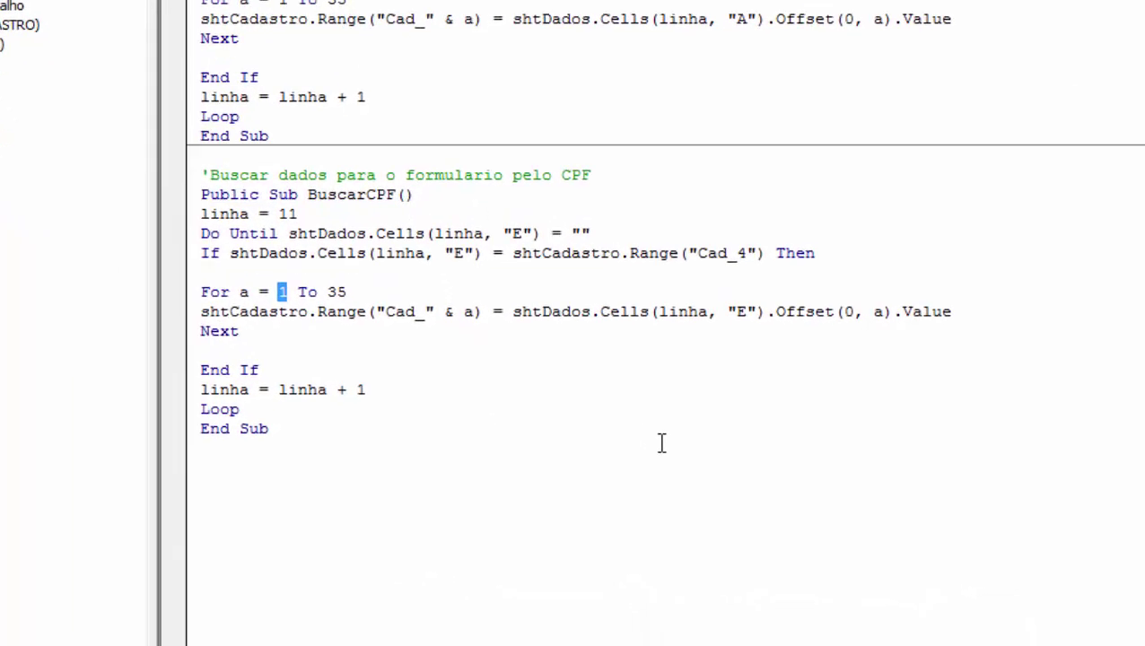
{"action": "type", "text": "-4"}
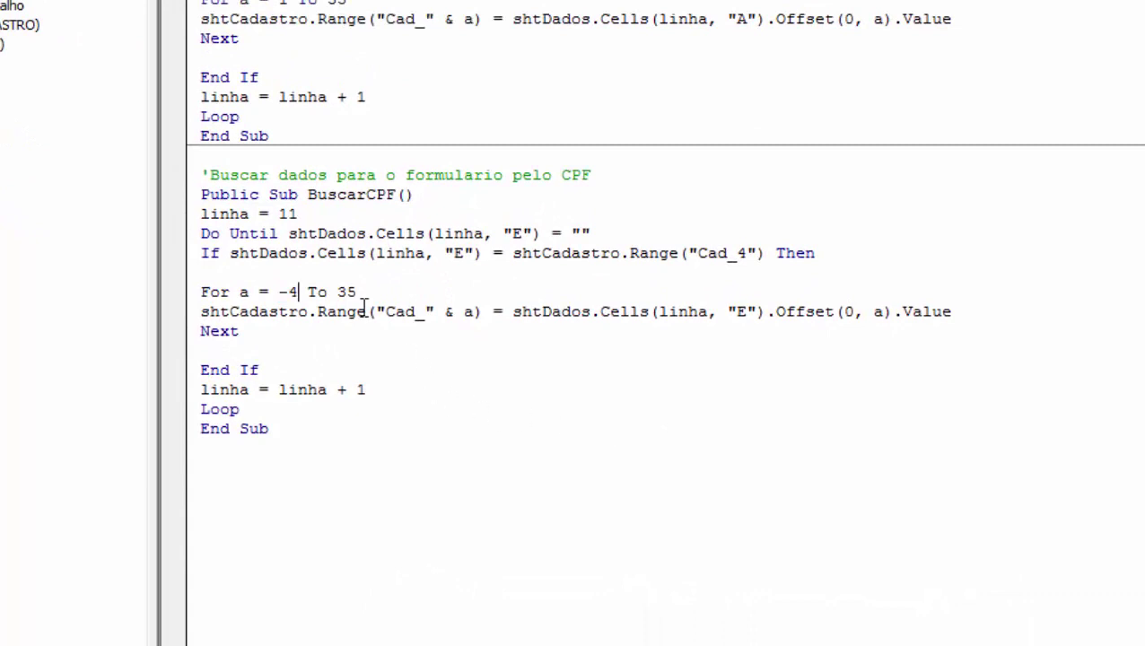
{"action": "double_click", "coordinate": [352, 293]}
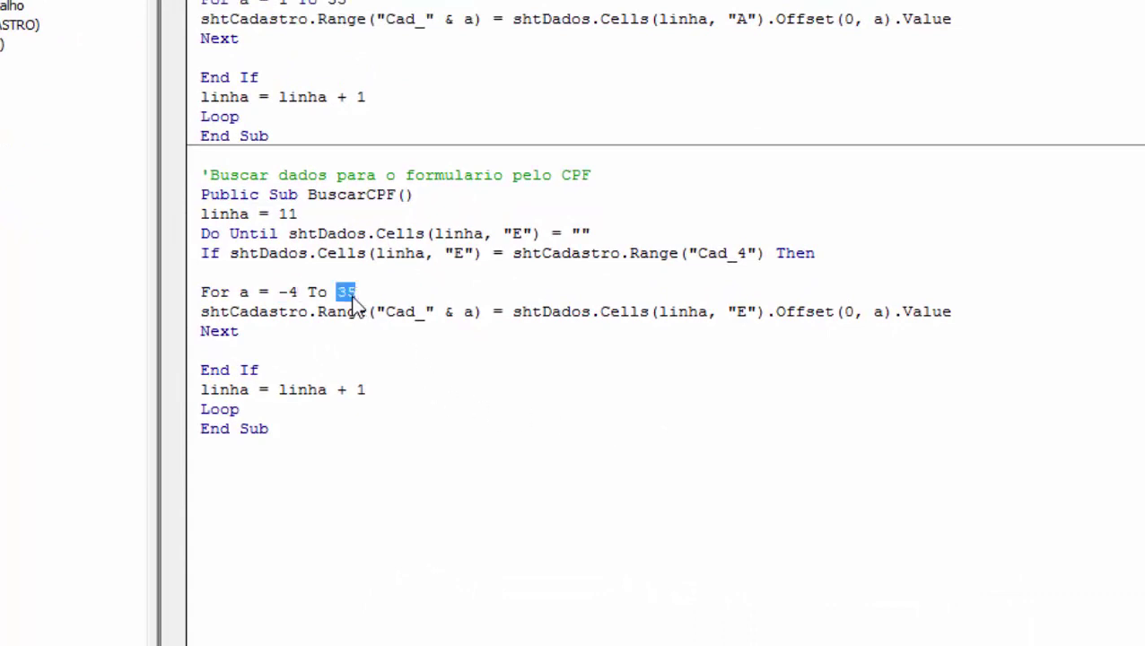
{"action": "type", "text": "-1"}
Step: Check the DADOS offsets -3, -2, -1 and 0 against the new loop range
{"action": "key", "text": "alt+F11"}
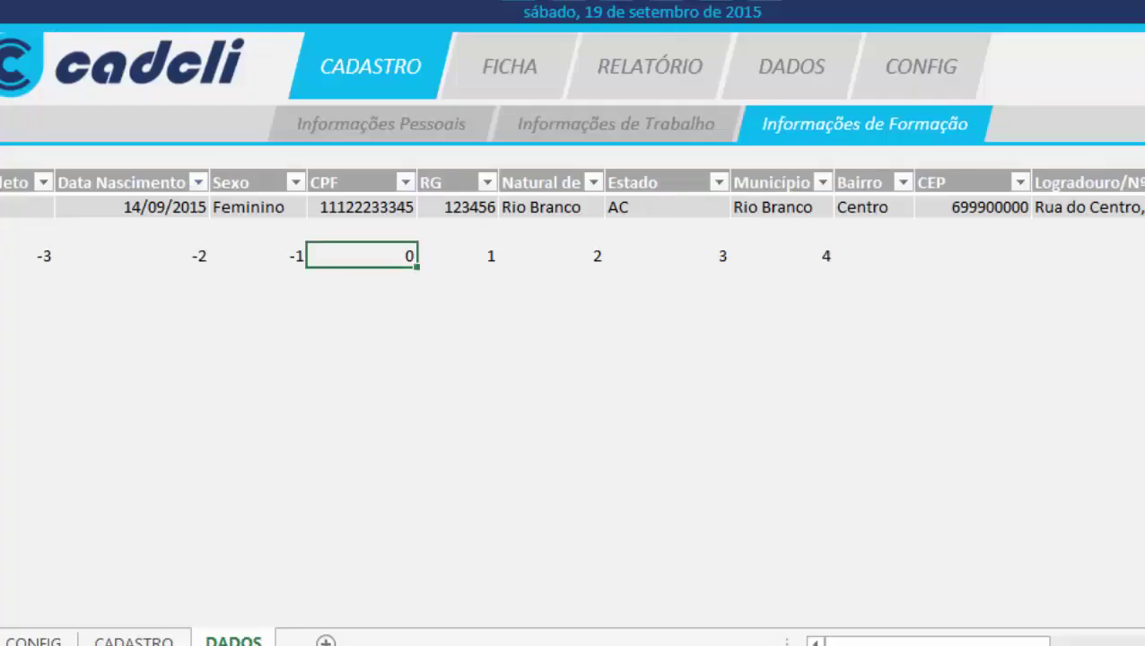
{"action": "left_click", "coordinate": [46, 257]}
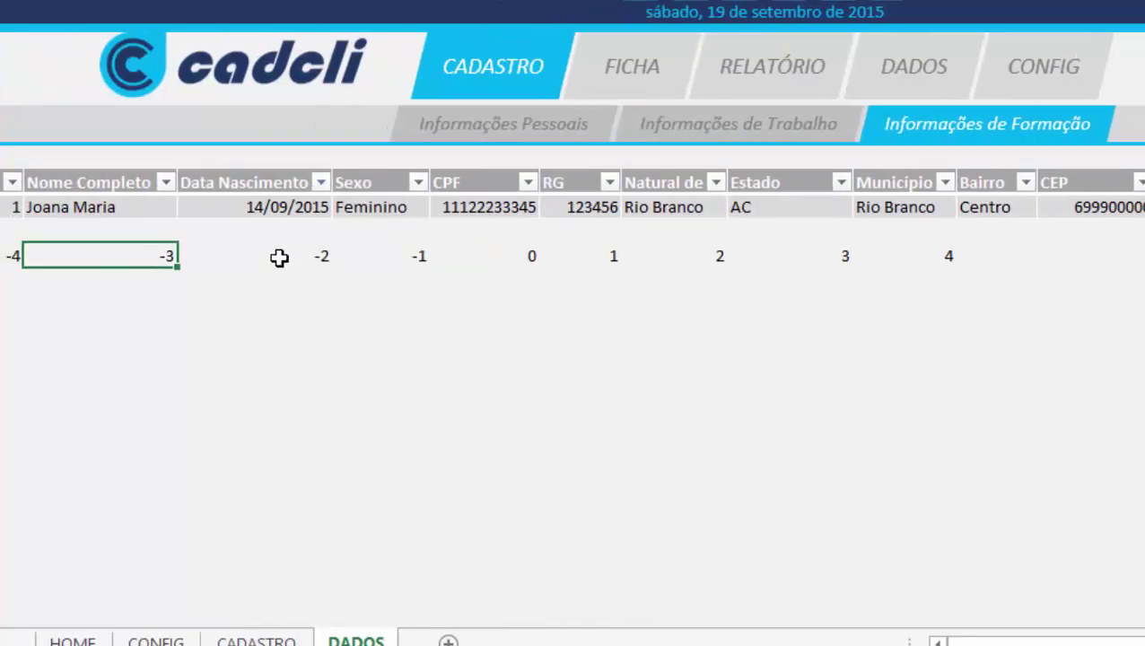
{"action": "left_click", "coordinate": [359, 257]}
{"action": "left_click", "coordinate": [484, 261]}
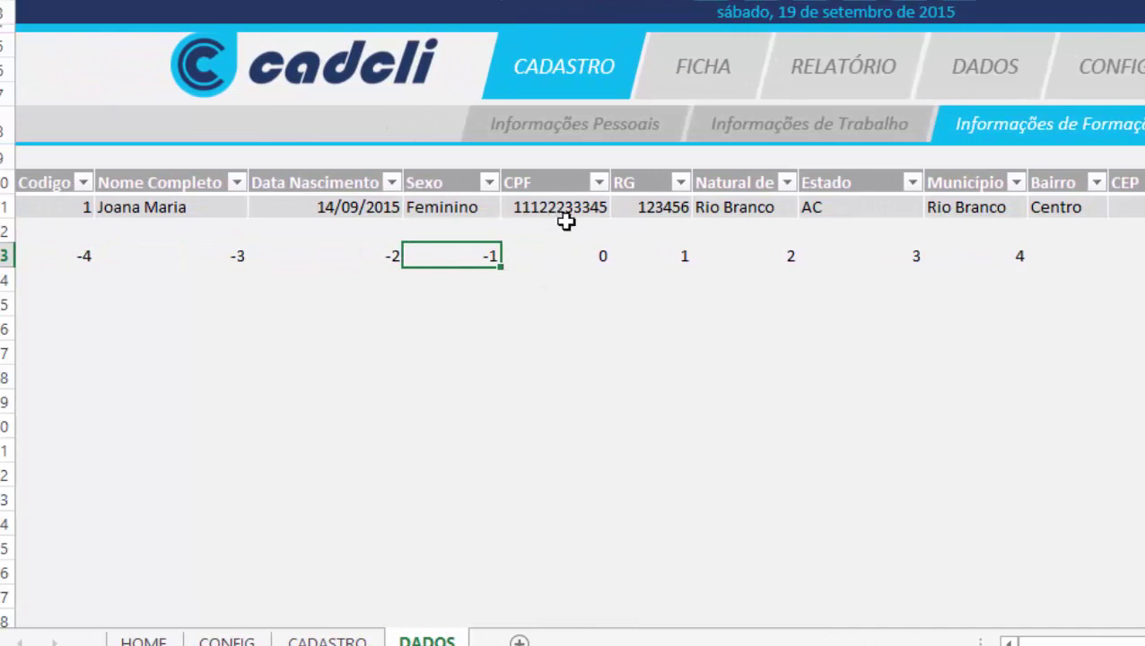
{"action": "left_click", "coordinate": [560, 261]}
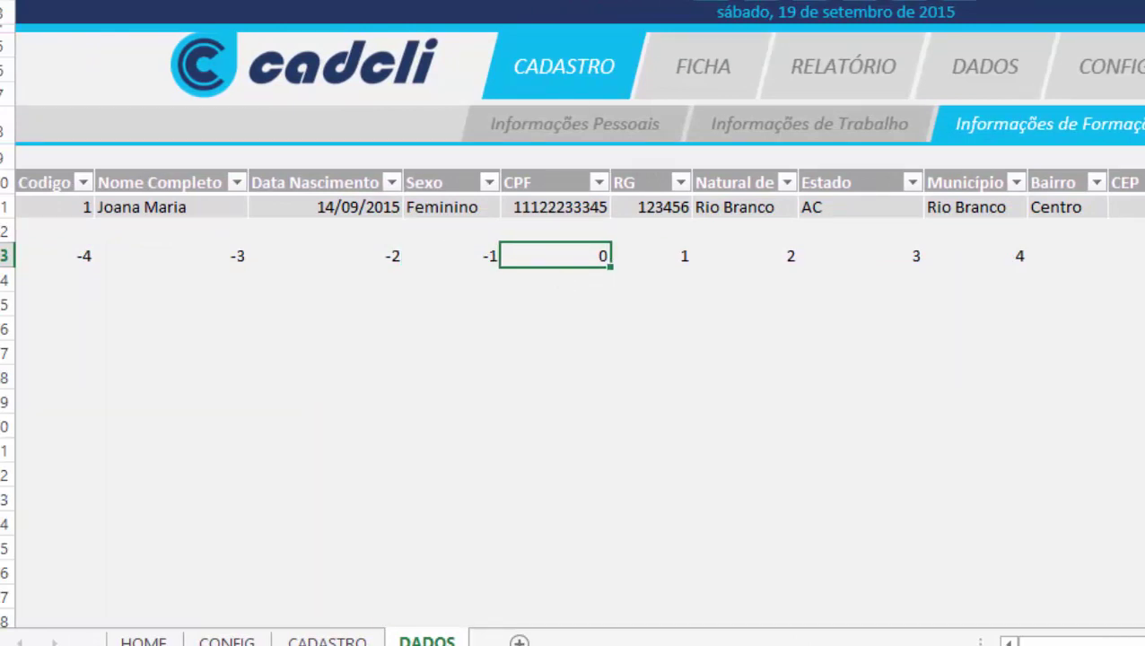
{"action": "key", "text": "alt+F11"}
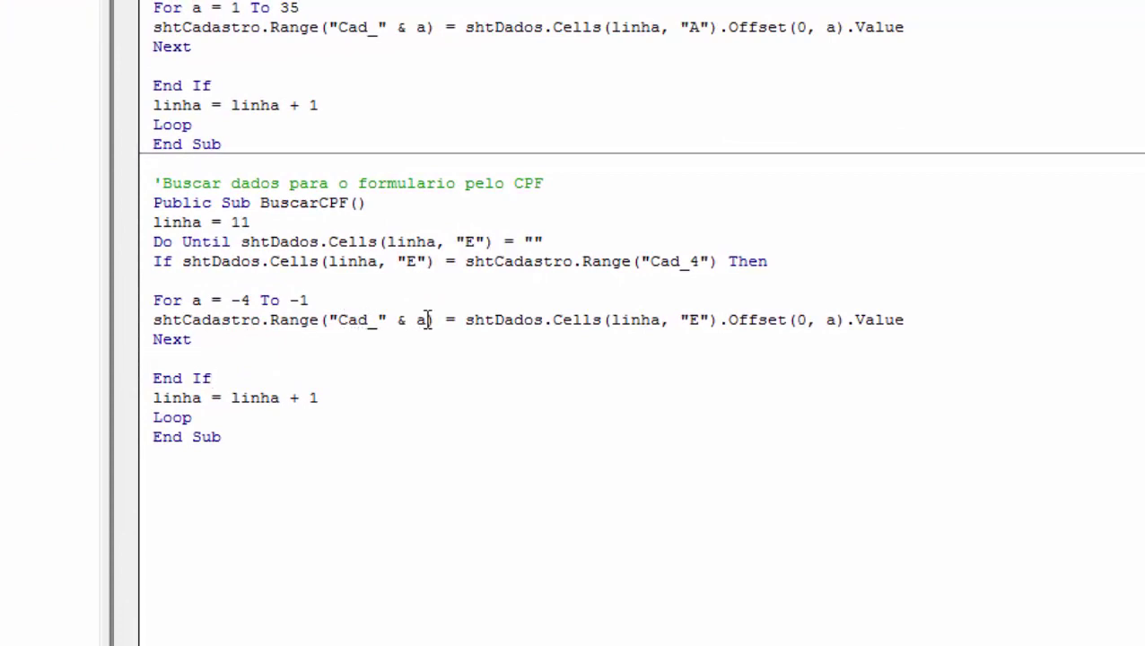
Step: Make the target range Cad_ & a + 4
{"action": "left_click", "coordinate": [427, 320]}
{"action": "type", "text": "+4"}
{"action": "left_click", "coordinate": [523, 400]}
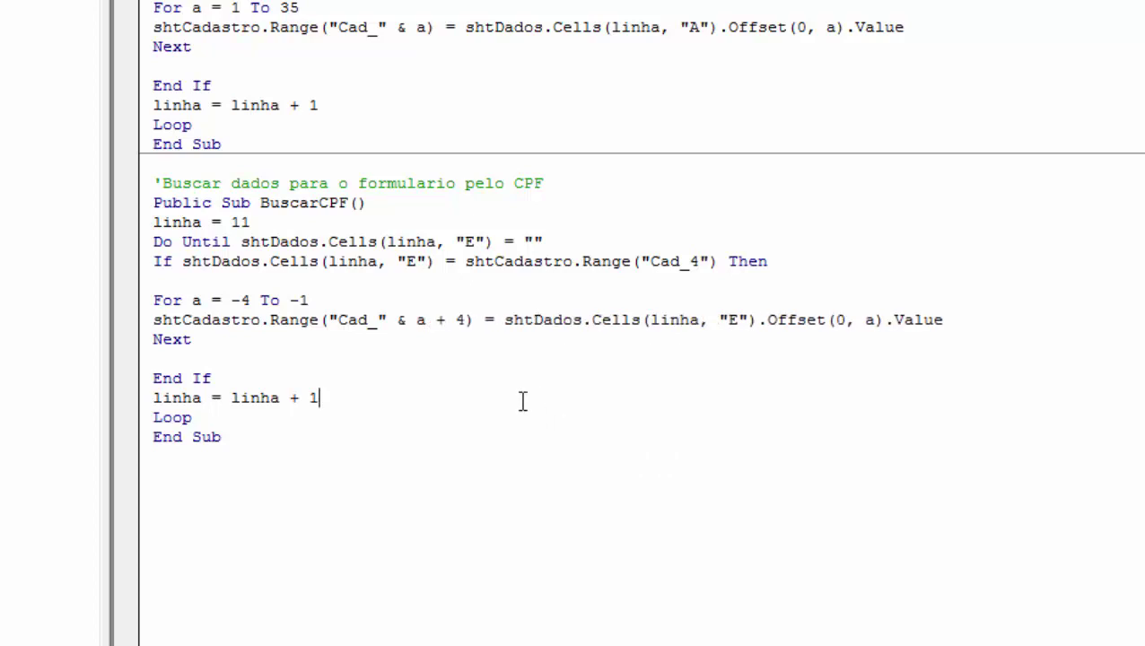
{"action": "double_click", "coordinate": [420, 321]}
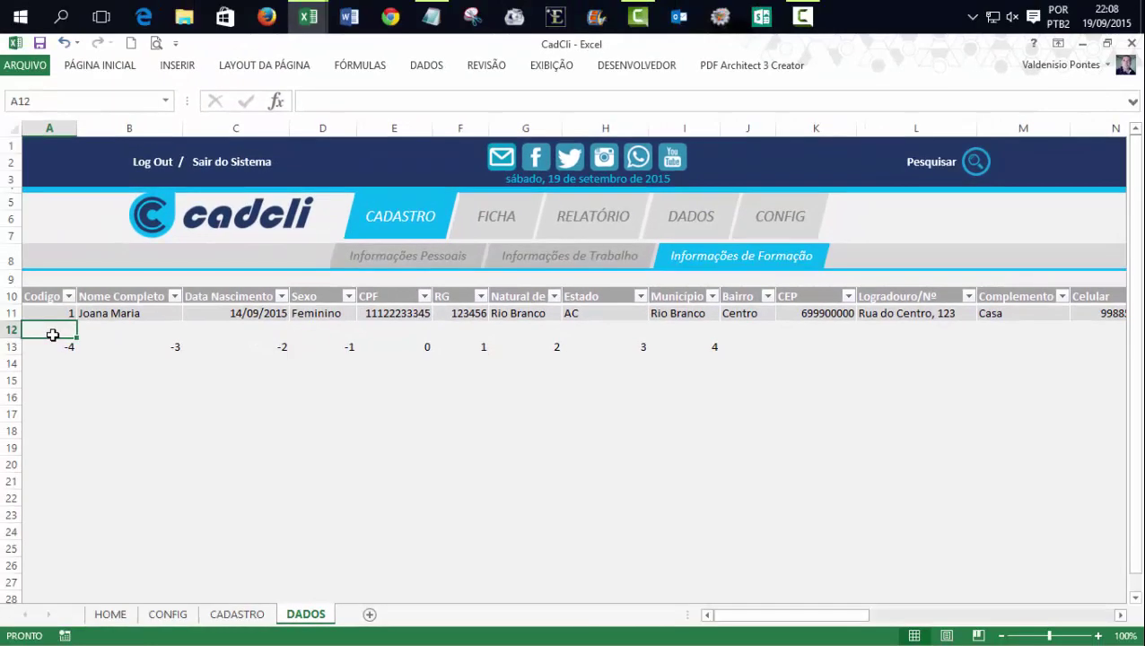
{"action": "left_click", "coordinate": [53, 344]}
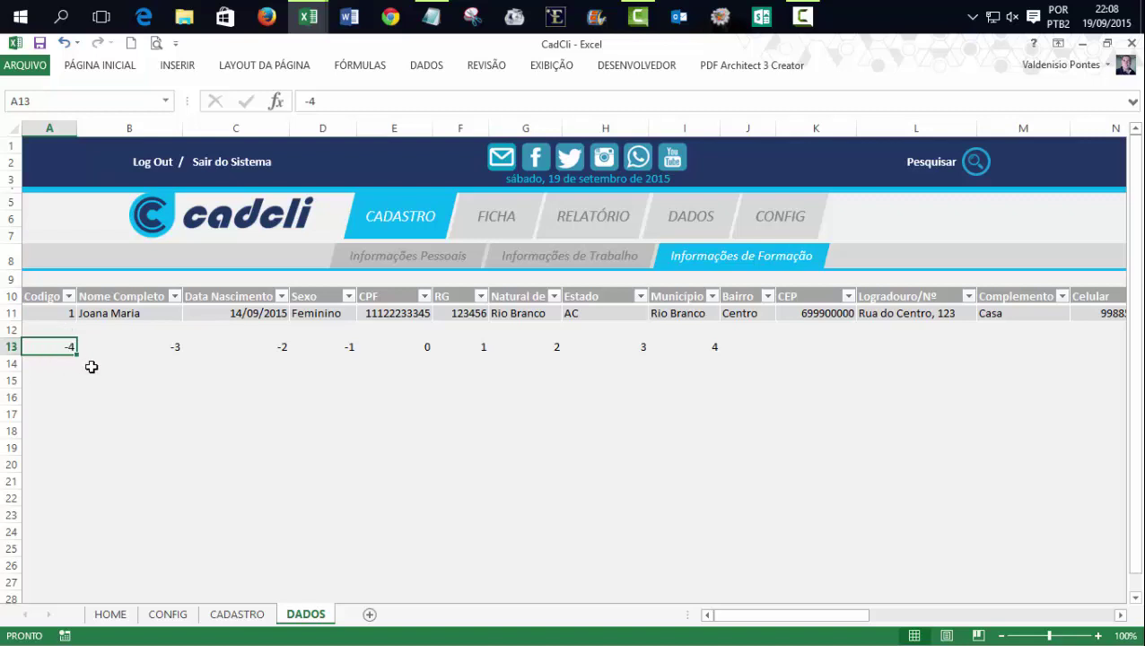
Step: Insert a new blank line after the If statement in BuscarCPF
{"action": "left_click", "coordinate": [92, 367]}
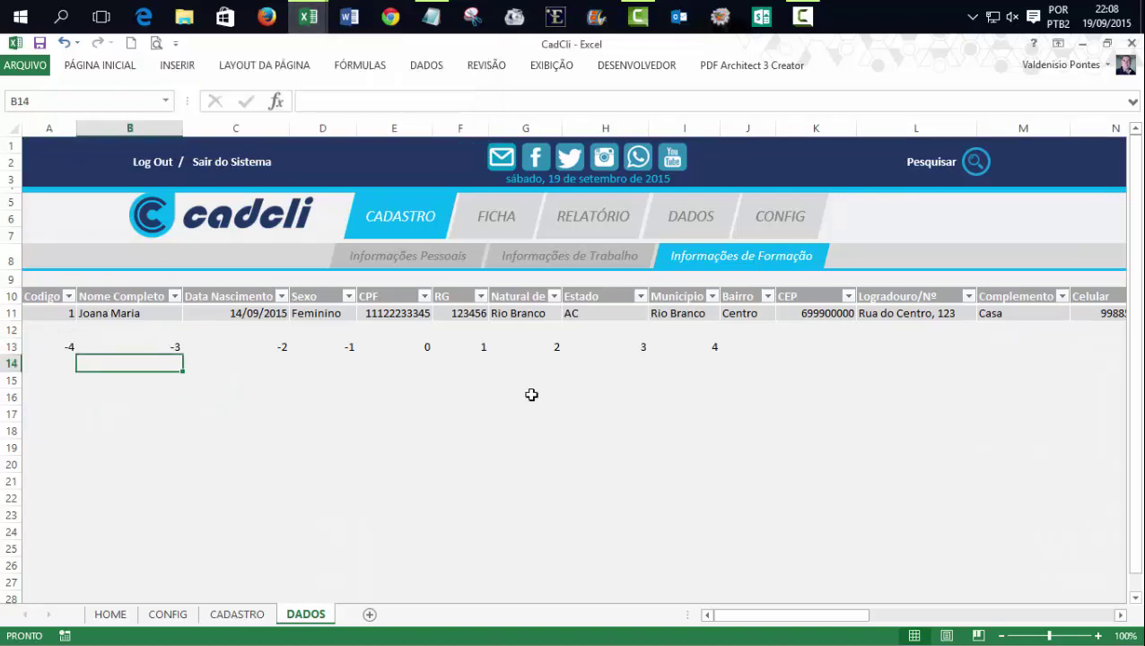
{"action": "left_click", "coordinate": [307, 16]}
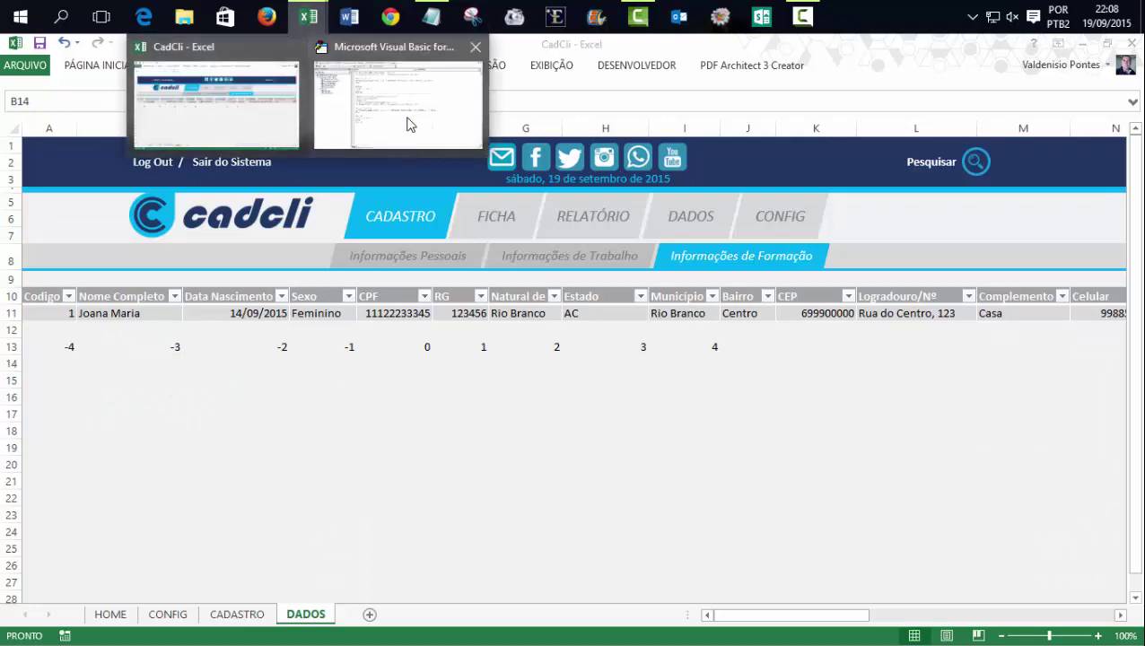
{"action": "left_click", "coordinate": [409, 125]}
{"action": "left_click", "coordinate": [486, 388]}
{"action": "left_click", "coordinate": [596, 425]}
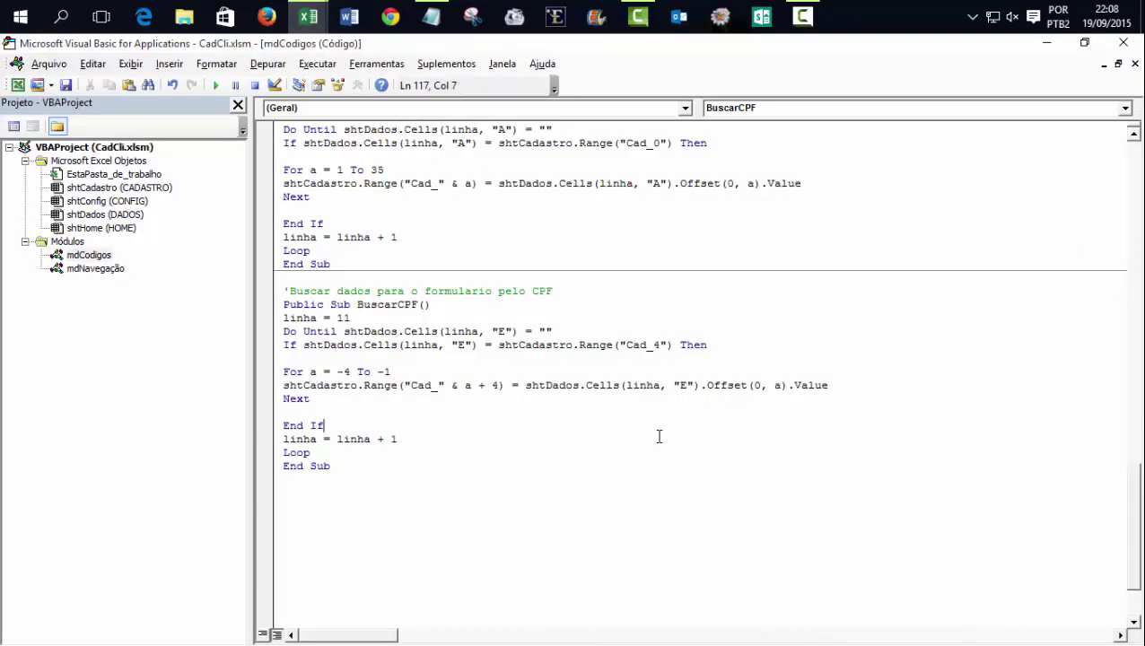
{"action": "left_click", "coordinate": [314, 411]}
{"action": "type", "text": "'antes do CPF"}
{"action": "left_click", "coordinate": [737, 349]}
{"action": "key", "text": "Return"}
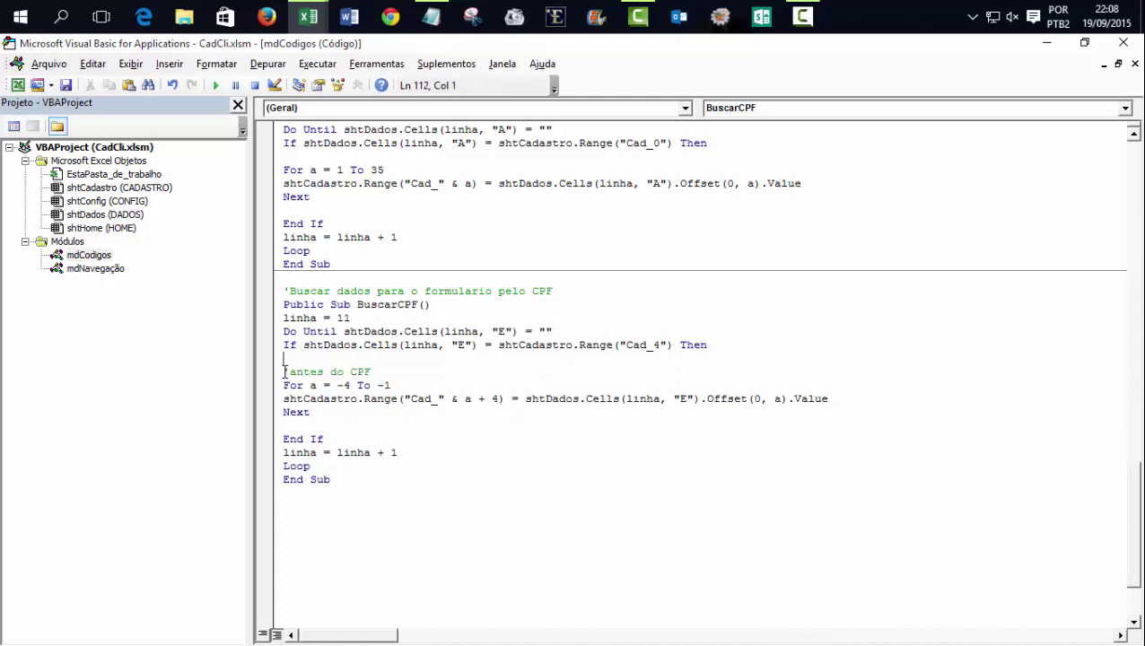
Step: Duplicate the loop block below the first and relabel its comment 'depois do CPF'
{"action": "left_click_drag", "start_coordinate": [286, 371], "coordinate": [376, 414]}
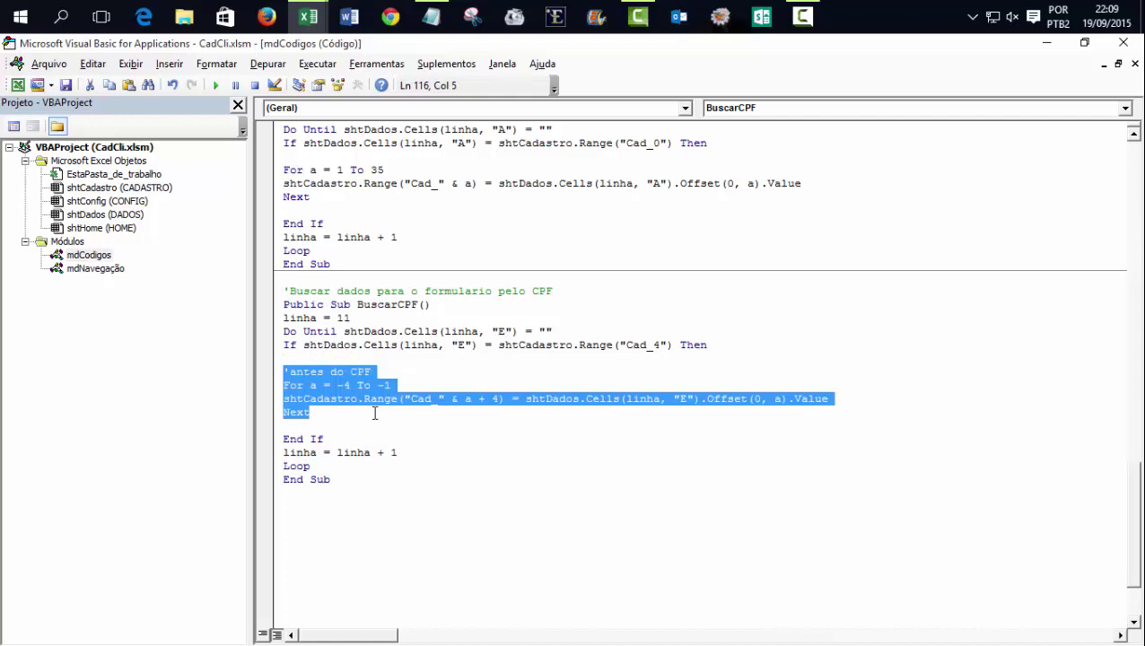
{"action": "left_click", "coordinate": [349, 416]}
{"action": "key", "text": "Return"}
{"action": "key", "text": "Return"}
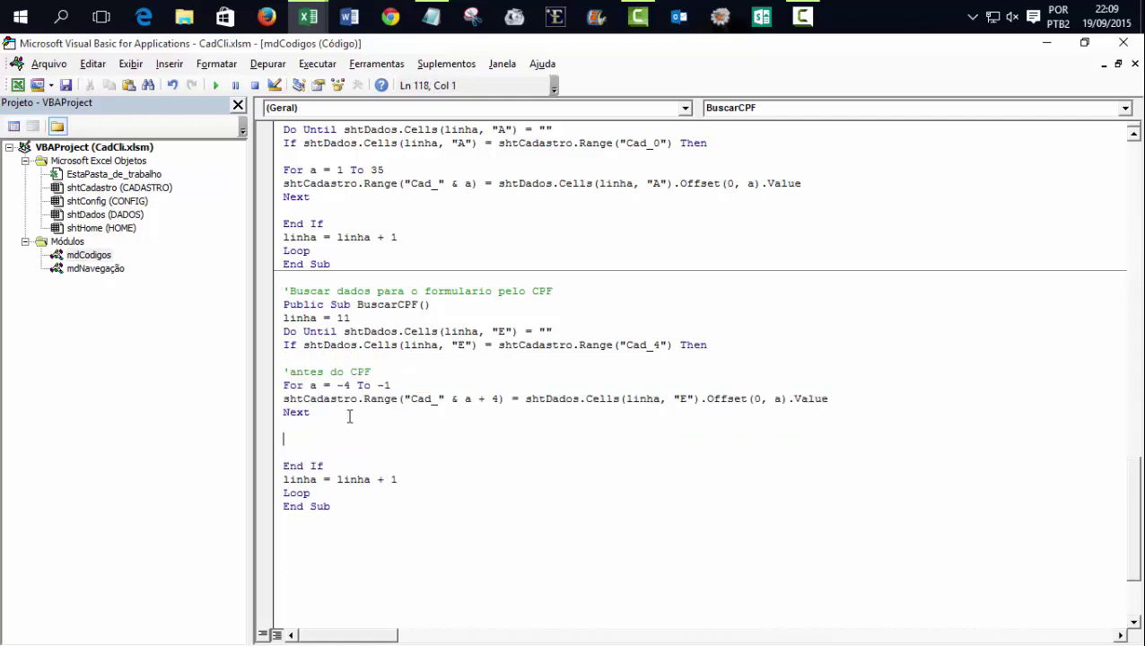
{"action": "type", "text": "'antes do CPF For a = -4 To -1 shtCadastro.Range(\"Cad_\" & a + 4) = shtDados.Cells(linha, \"E\").Offset(0, a).Value Next"}
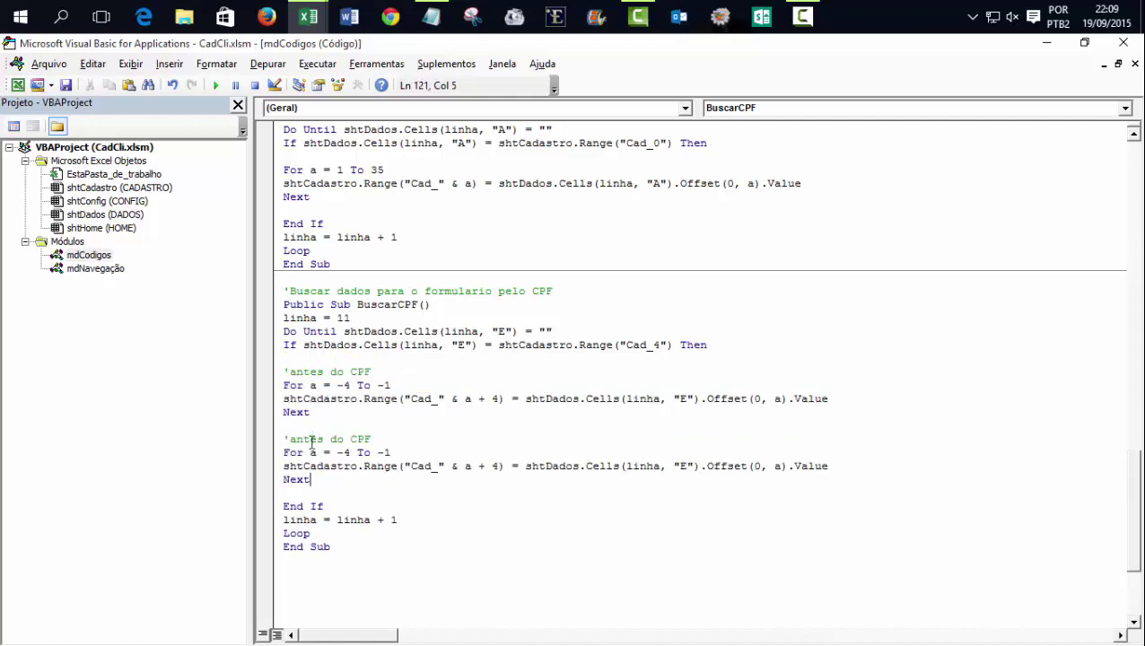
{"action": "double_click", "coordinate": [311, 441]}
{"action": "type", "text": "depoi"}
{"action": "type", "text": "s"}
{"action": "key", "text": "Down"}
{"action": "key", "text": "Down"}
{"action": "key", "text": "Down"}
Step: Set the second loop to run 'For a = 1 To 31'
{"action": "left_click_drag", "start_coordinate": [1138, 473], "coordinate": [1132, 484]}
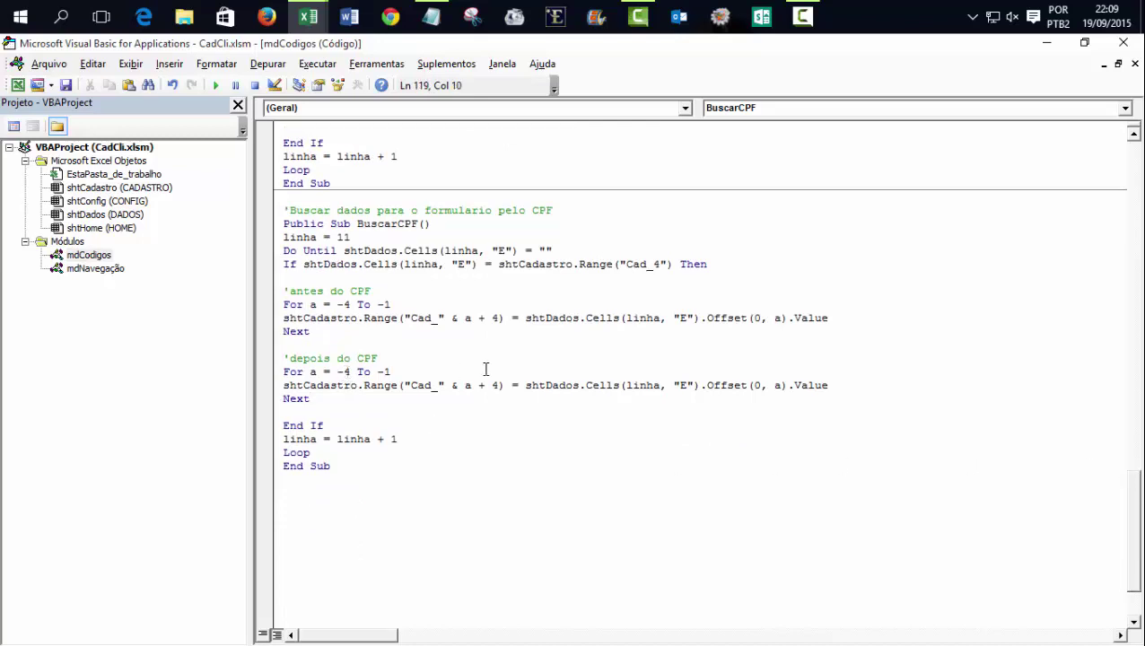
{"action": "key", "text": "BackSpace"}
{"action": "key", "text": "Delete"}
{"action": "type", "text": "1"}
{"action": "left_click", "coordinate": [467, 440]}
{"action": "left_click_drag", "start_coordinate": [371, 372], "coordinate": [383, 371]}
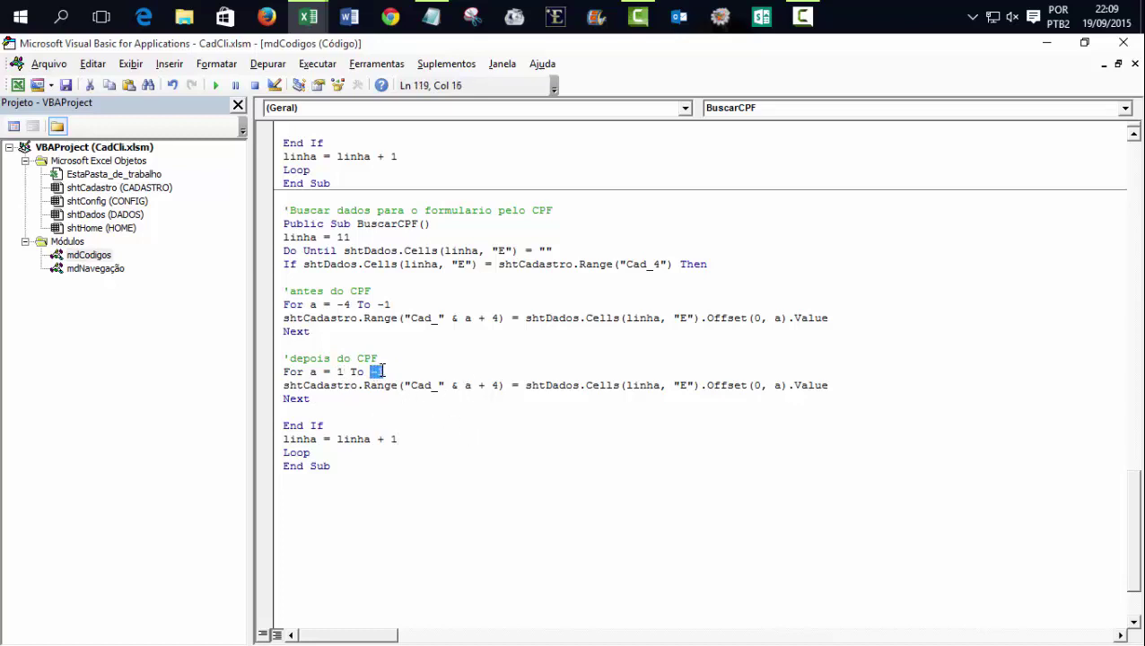
{"action": "type", "text": "31"}
{"action": "left_click", "coordinate": [481, 415]}
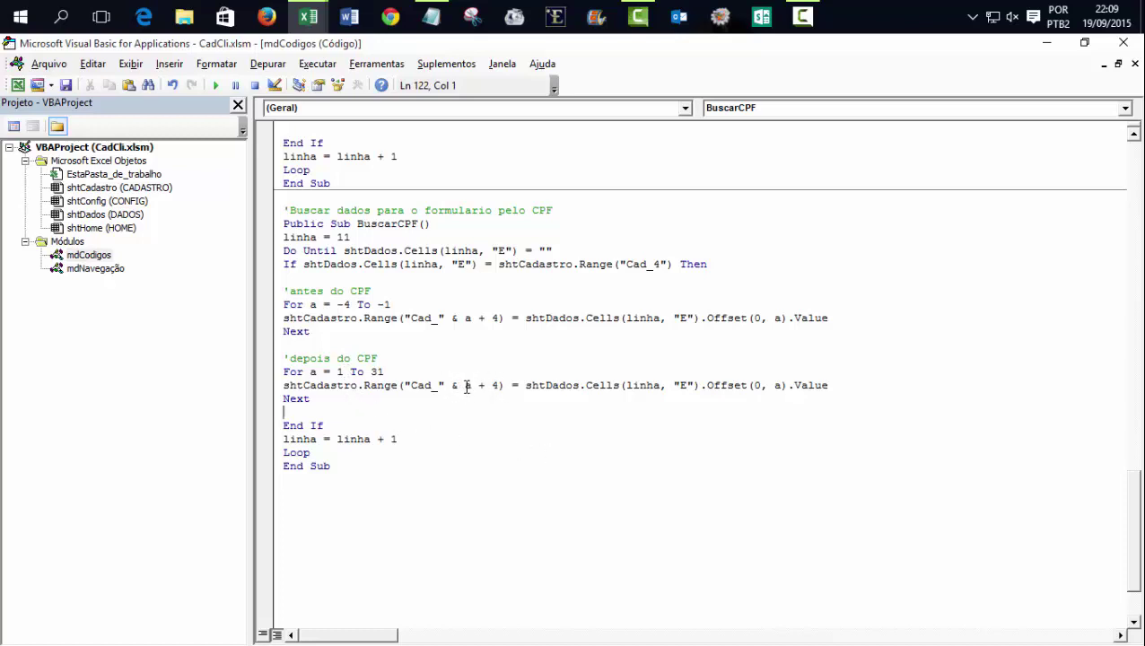
{"action": "left_click_drag", "start_coordinate": [464, 386], "coordinate": [490, 387]}
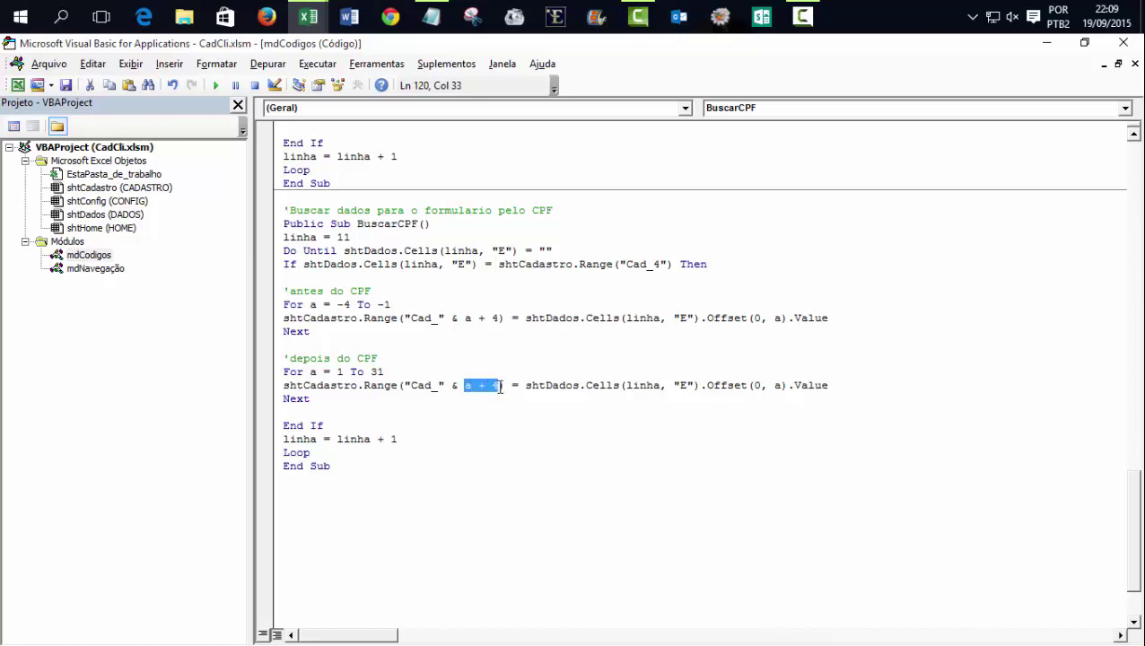
{"action": "left_click", "coordinate": [308, 16]}
Step: Cross-check the F13 offset, the RG field's range name and the a + 4 code
{"action": "left_click", "coordinate": [260, 100]}
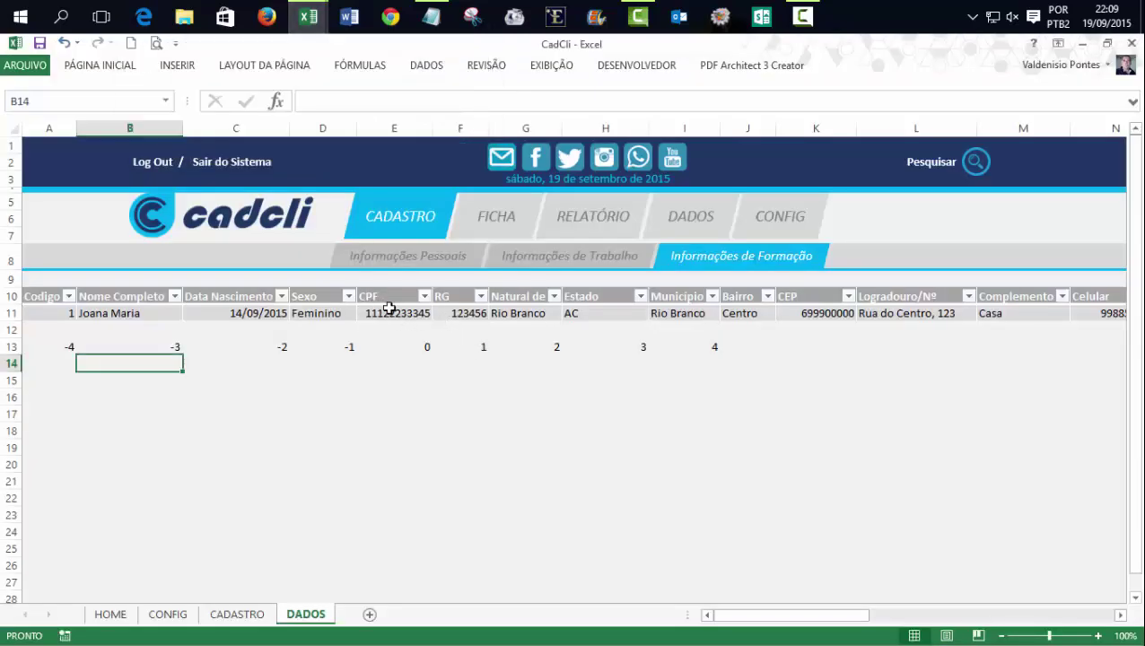
{"action": "left_click", "coordinate": [460, 348]}
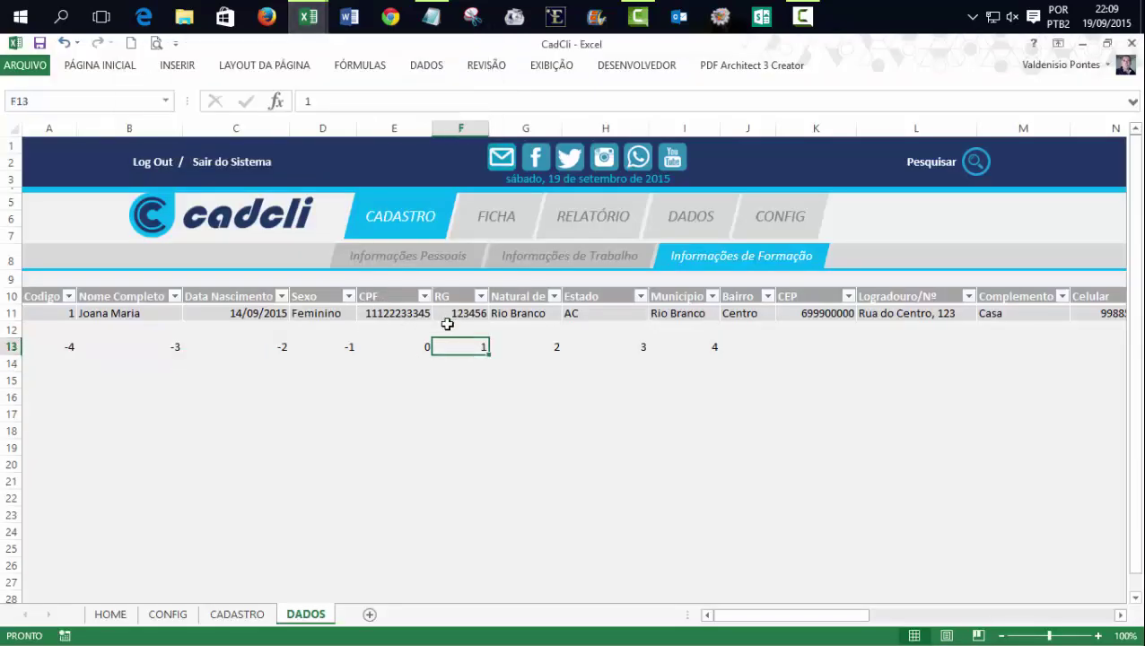
{"action": "left_click", "coordinate": [235, 614]}
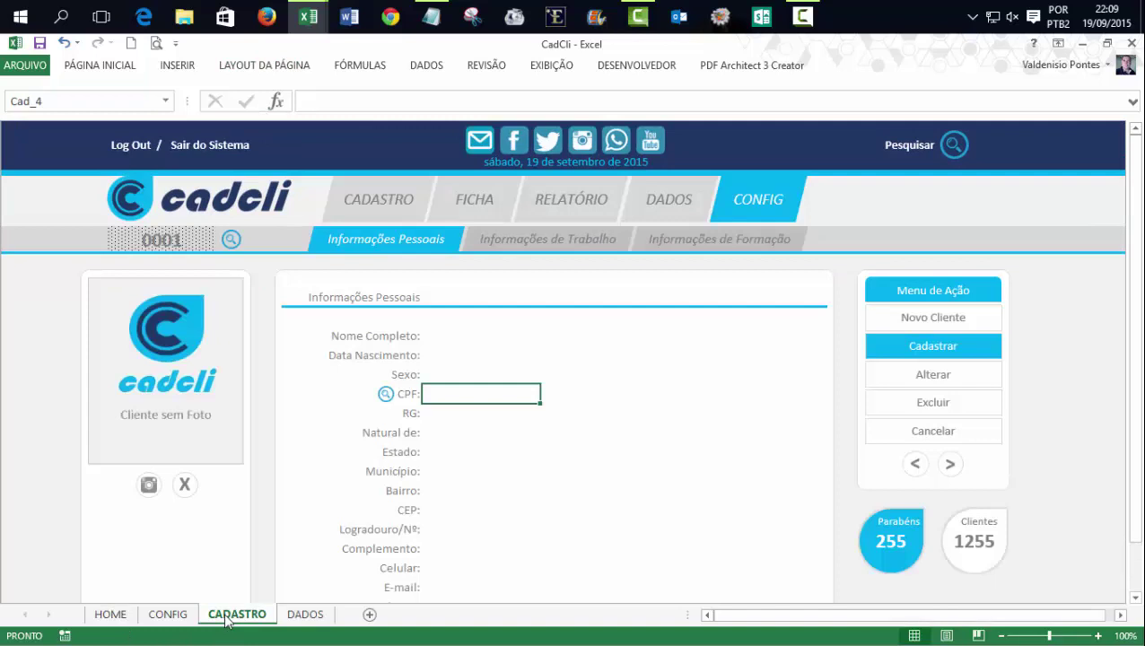
{"action": "left_click", "coordinate": [437, 415]}
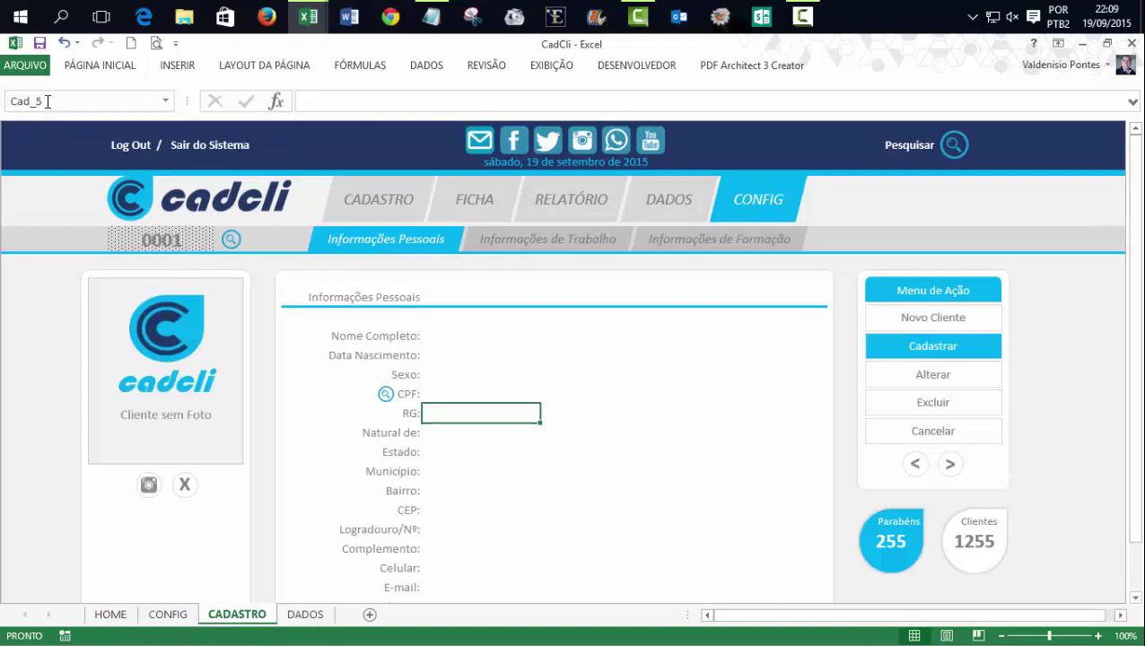
{"action": "mouse_move", "coordinate": [308, 17]}
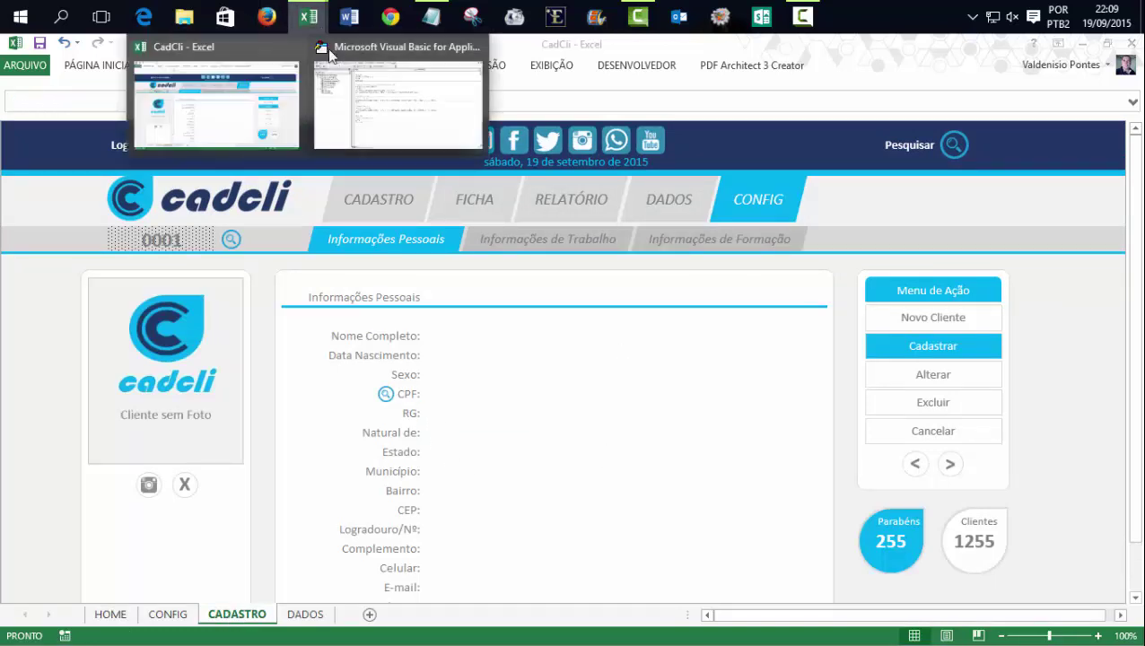
{"action": "left_click", "coordinate": [352, 122]}
{"action": "left_click", "coordinate": [308, 16]}
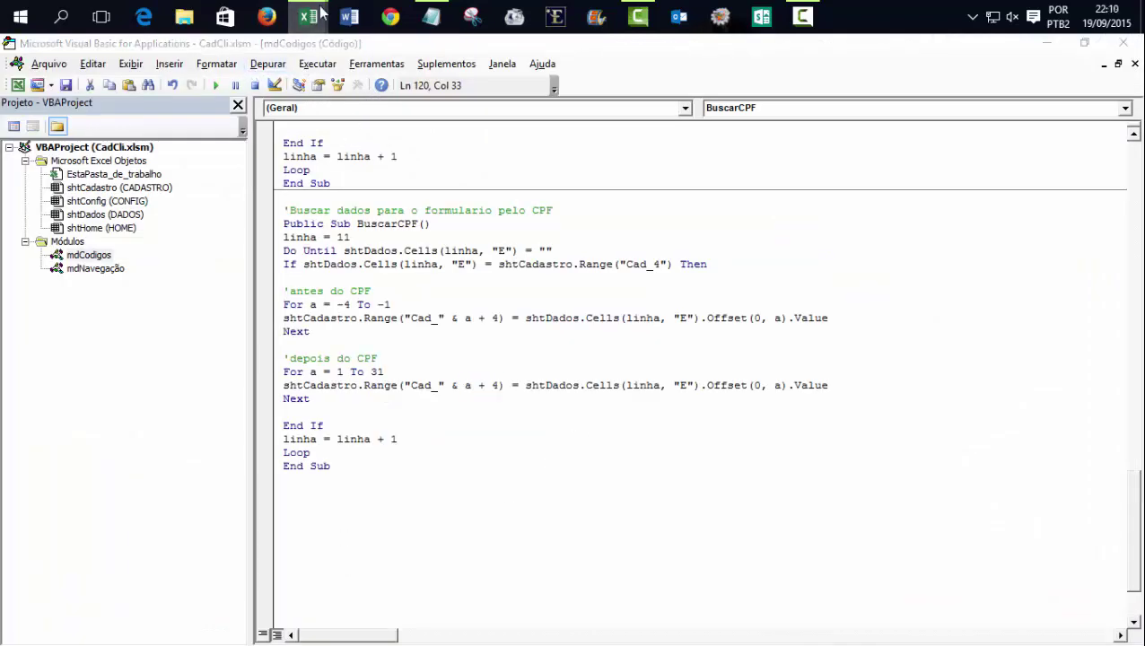
{"action": "left_click", "coordinate": [239, 121]}
{"action": "left_click", "coordinate": [305, 615]}
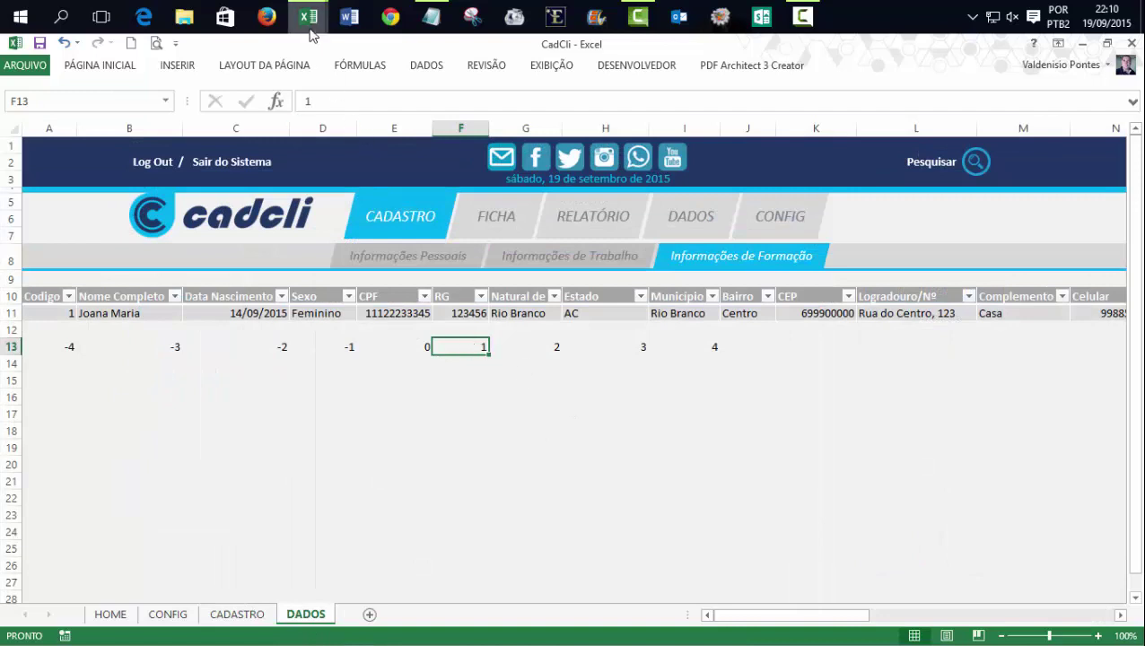
{"action": "mouse_move", "coordinate": [308, 16]}
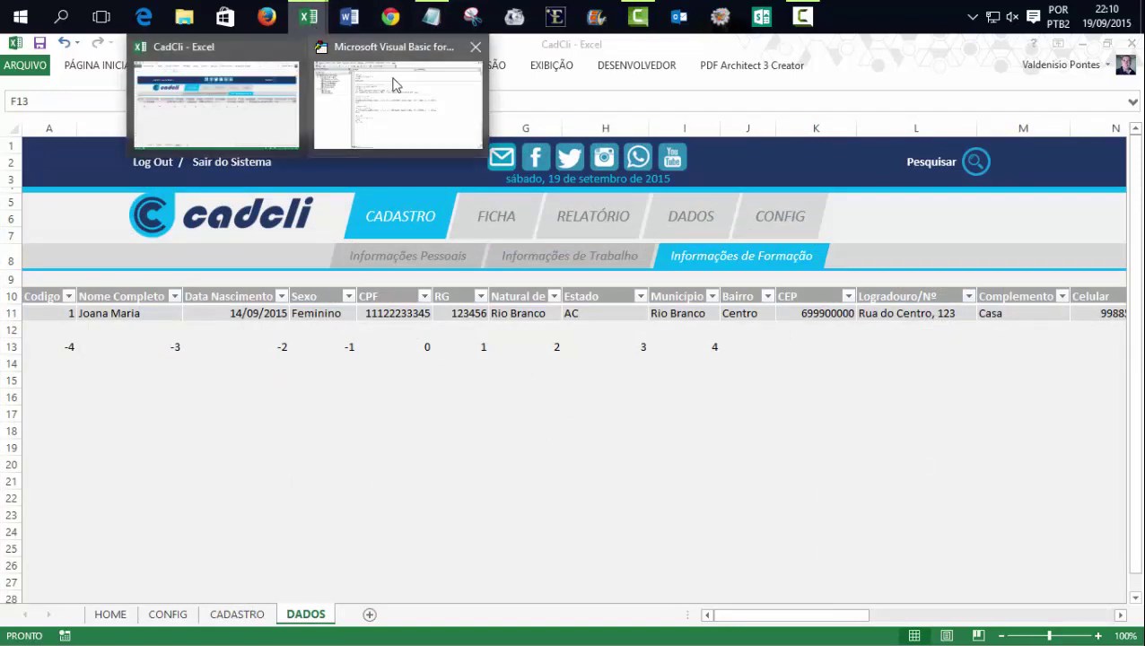
{"action": "left_click", "coordinate": [398, 86]}
{"action": "left_click", "coordinate": [645, 451]}
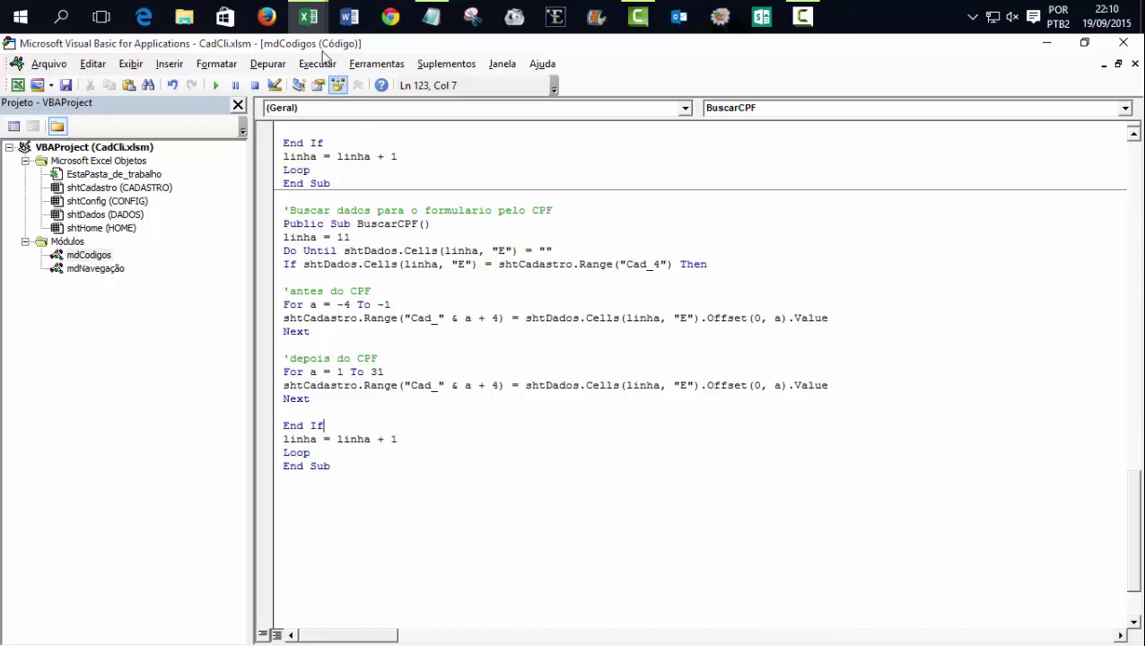
Step: Assign the BuscarCPF macro to the CPF magnifier image on CADASTRO
{"action": "mouse_move", "coordinate": [308, 16]}
{"action": "left_click", "coordinate": [233, 85]}
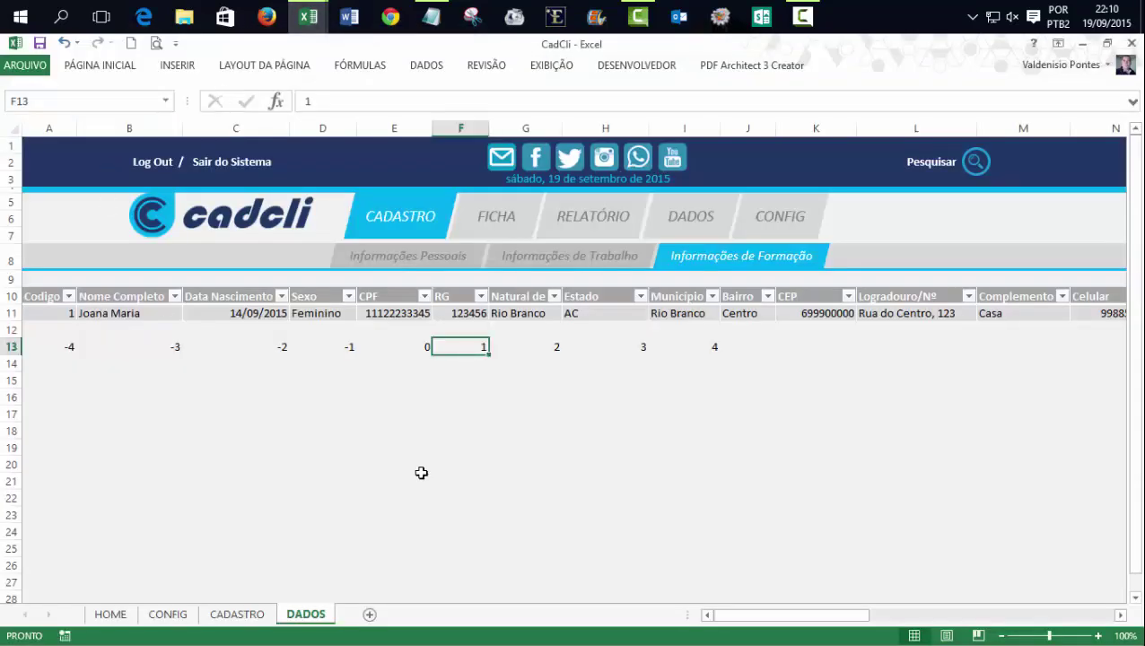
{"action": "left_click", "coordinate": [235, 614]}
{"action": "left_click", "coordinate": [1082, 338]}
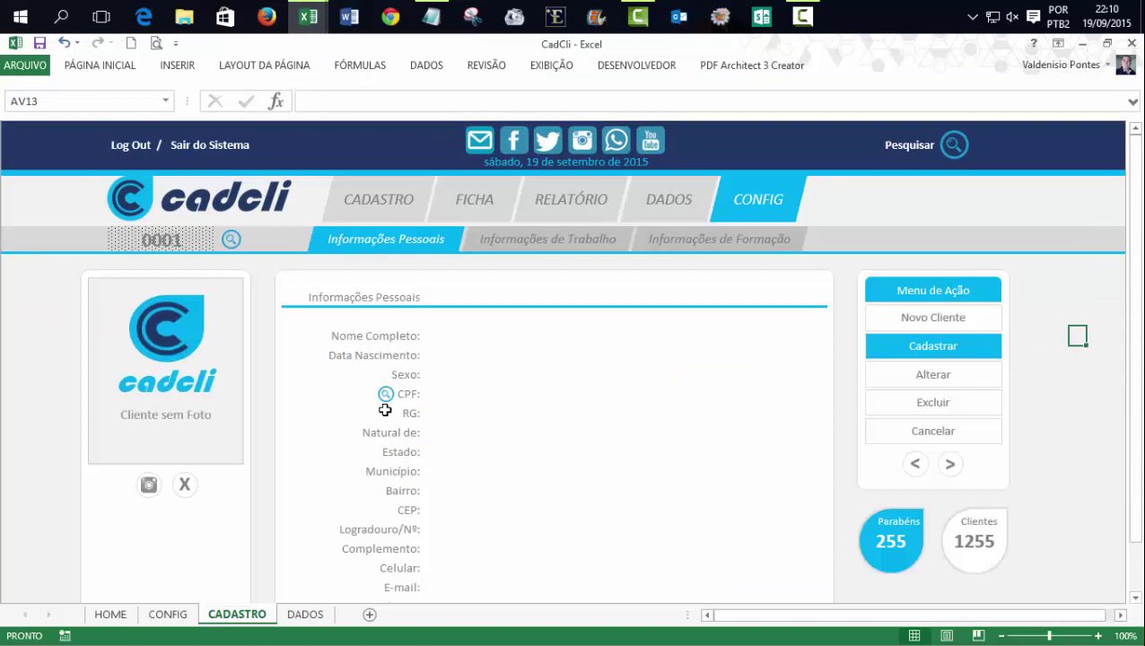
{"action": "right_click", "coordinate": [383, 395]}
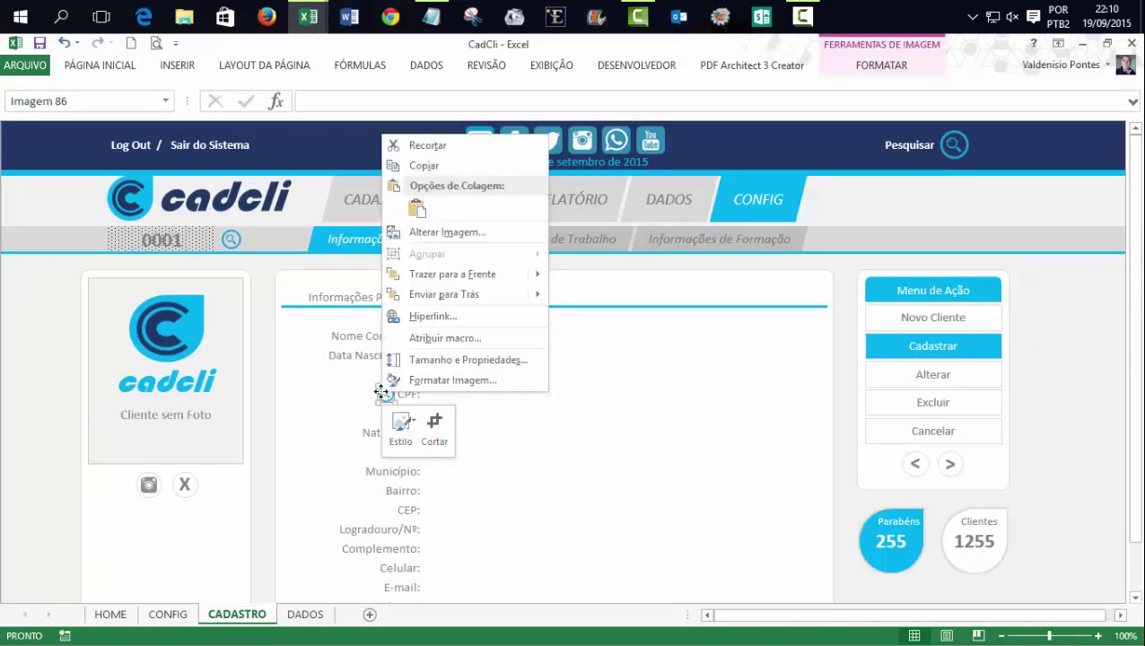
{"action": "left_click", "coordinate": [437, 340]}
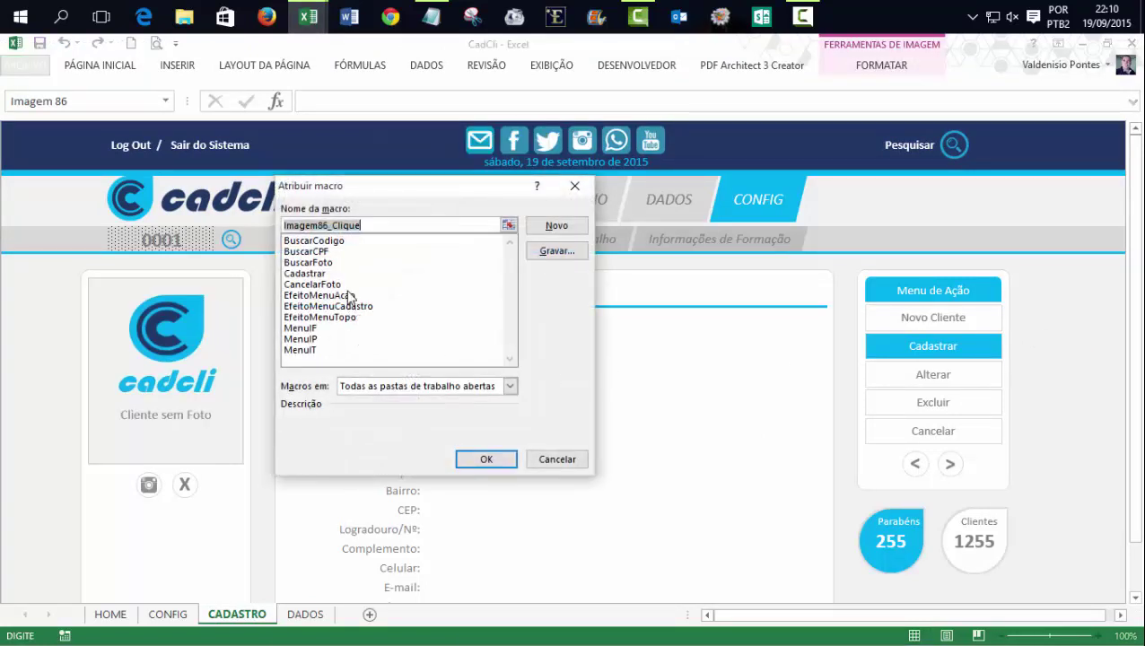
{"action": "left_click", "coordinate": [309, 252]}
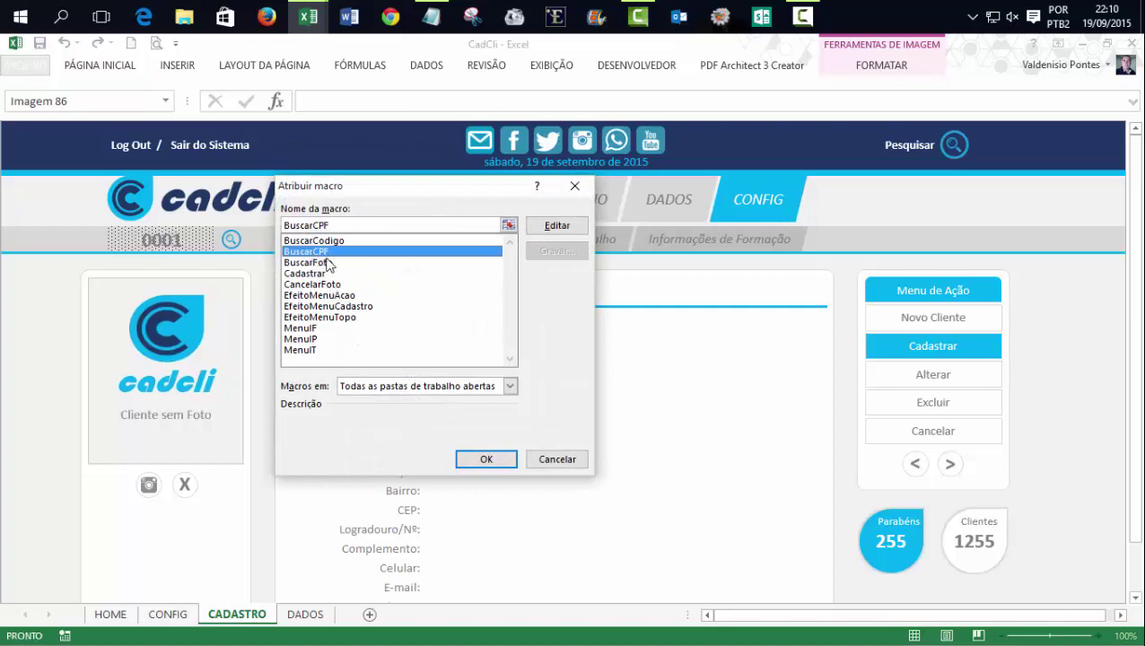
{"action": "left_click", "coordinate": [485, 459]}
Step: Enter a client's CPF from DADOS on the CADASTRO form and run the search icon
{"action": "left_click", "coordinate": [1045, 422]}
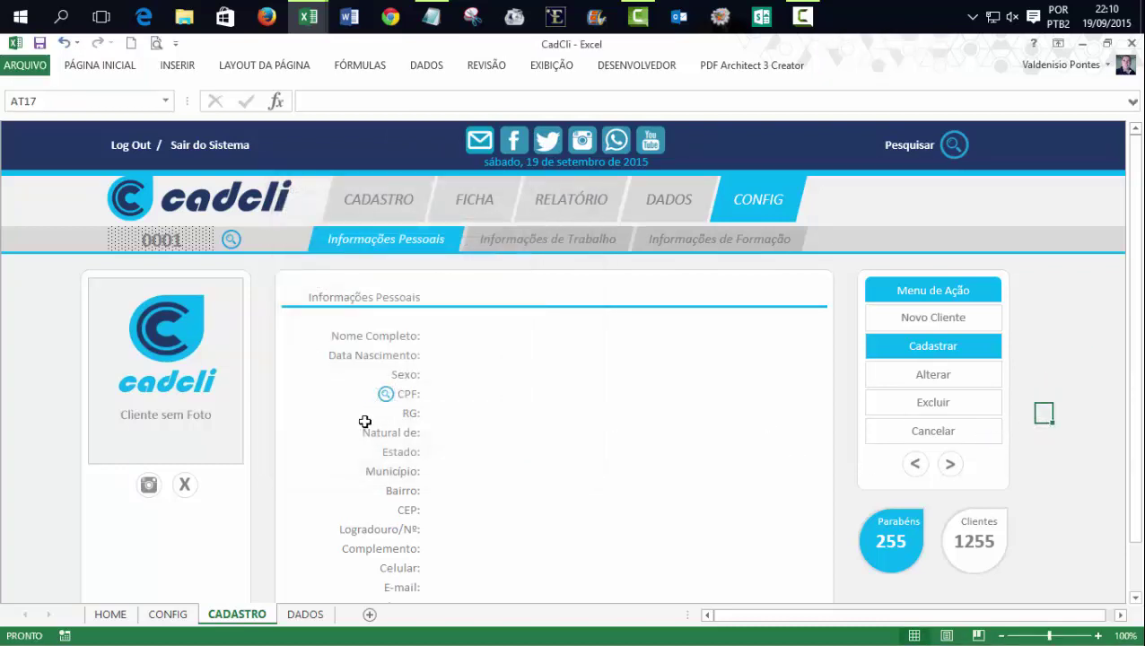
{"action": "left_click", "coordinate": [449, 396]}
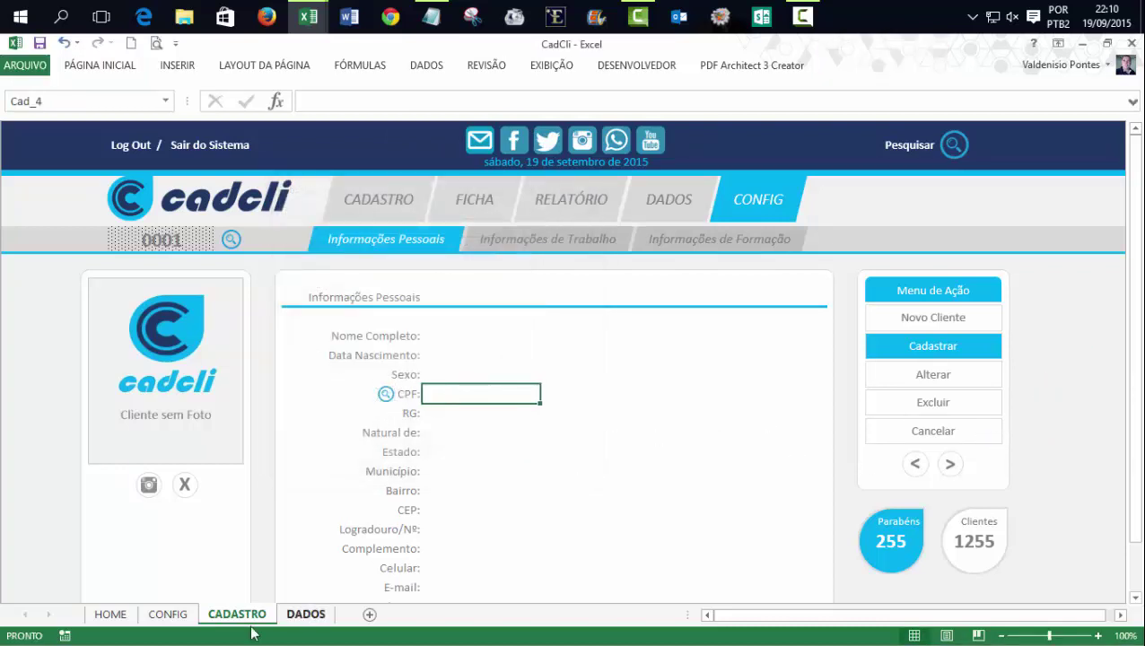
{"action": "left_click", "coordinate": [290, 615]}
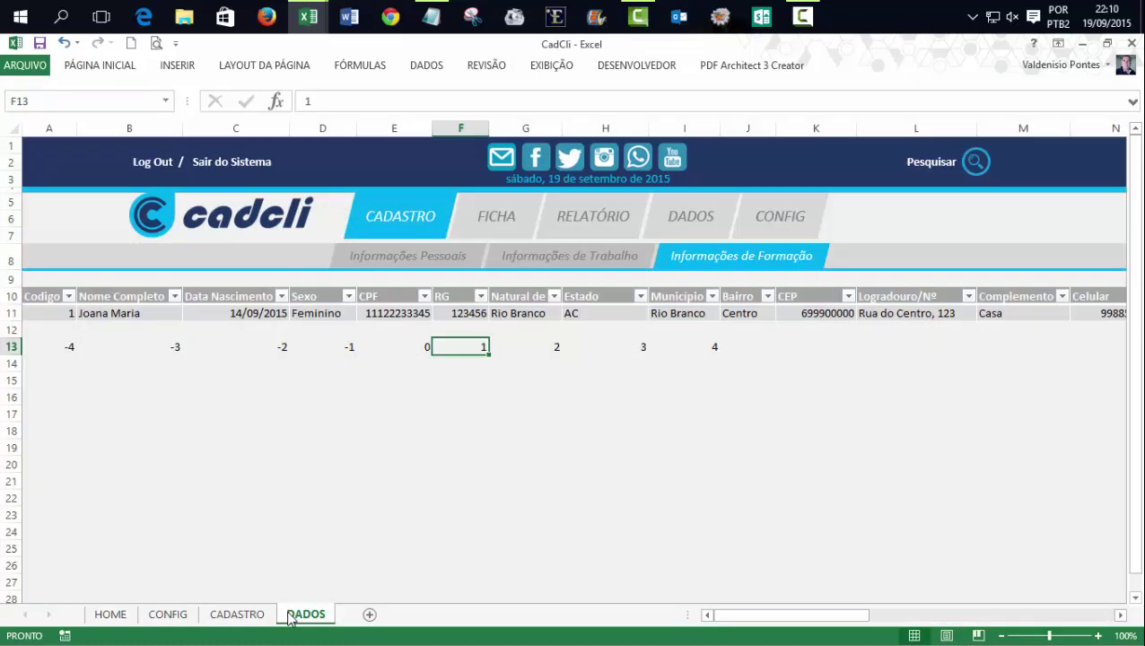
{"action": "left_click", "coordinate": [339, 411]}
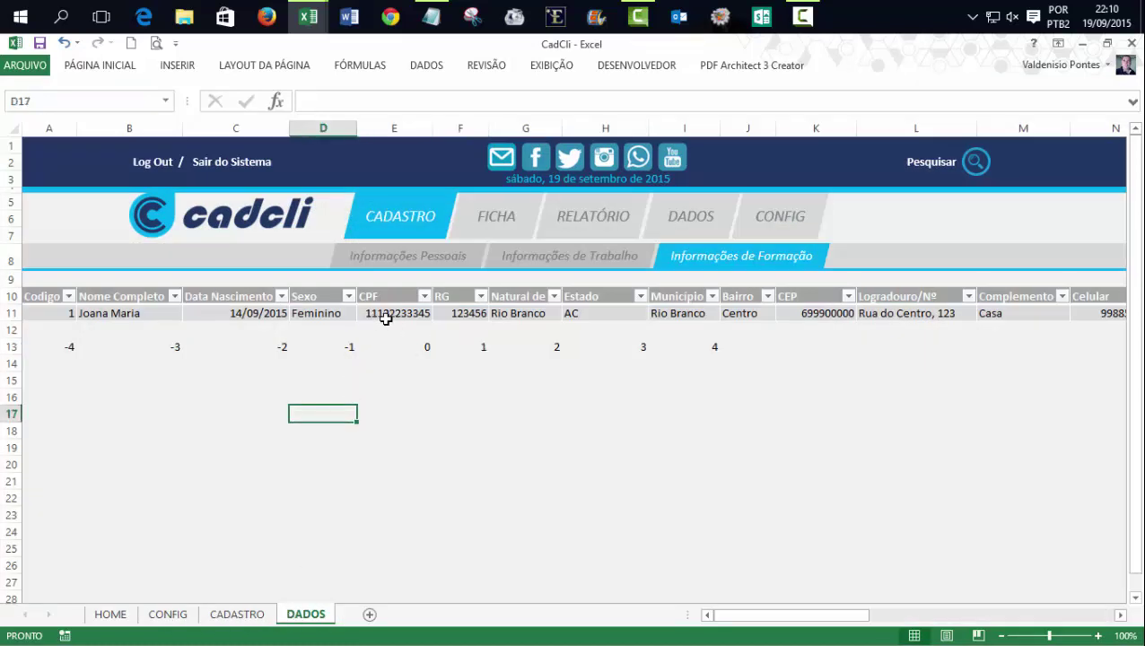
{"action": "left_click", "coordinate": [254, 616]}
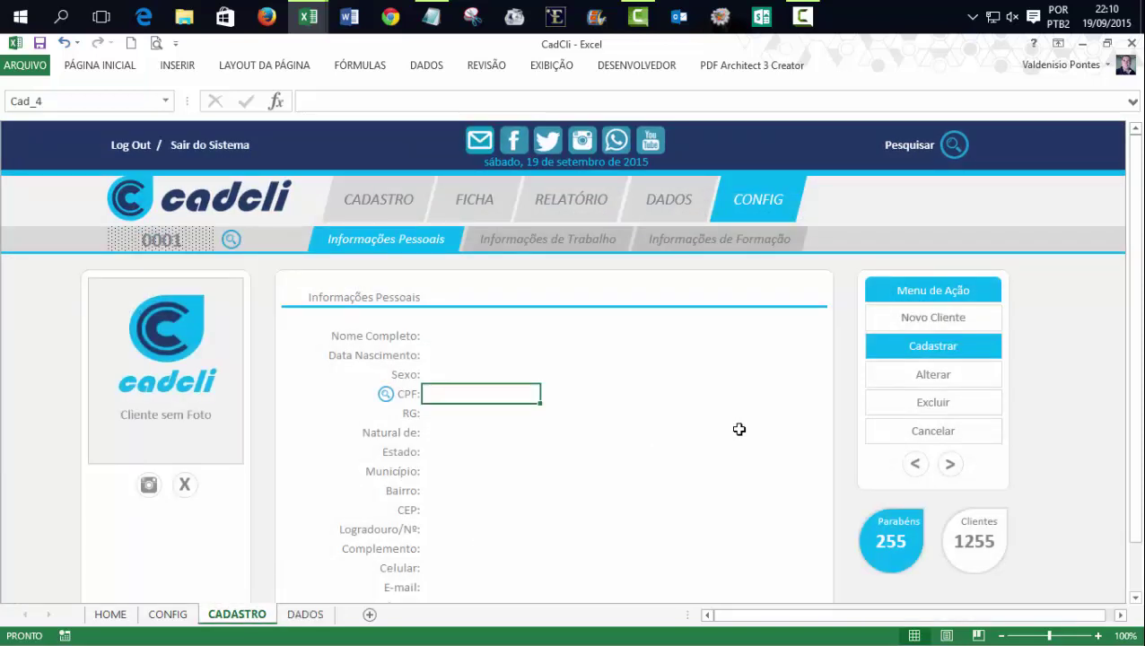
{"action": "type", "text": "1112"}
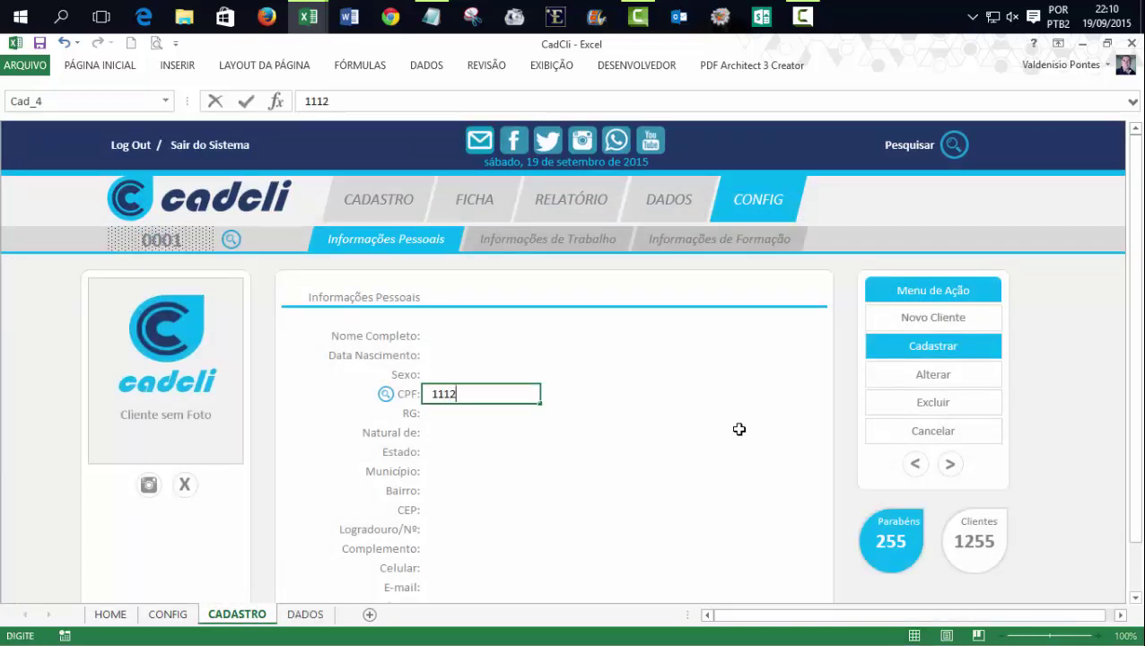
{"action": "type", "text": "233345"}
{"action": "left_click", "coordinate": [383, 393]}
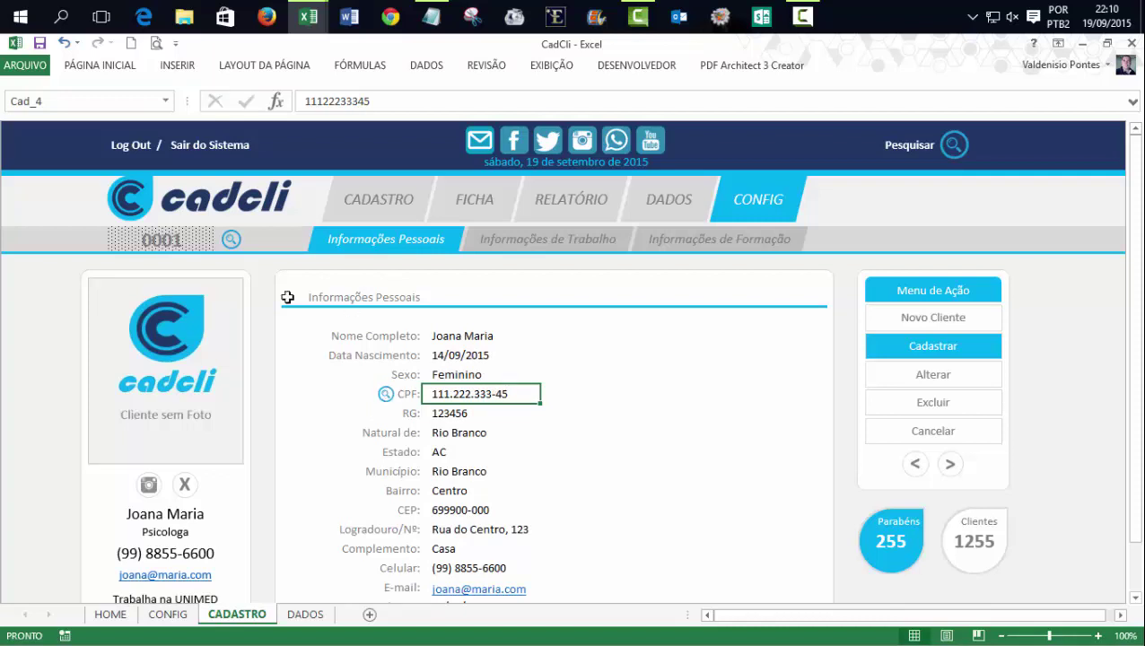
{"action": "left_click", "coordinate": [572, 241]}
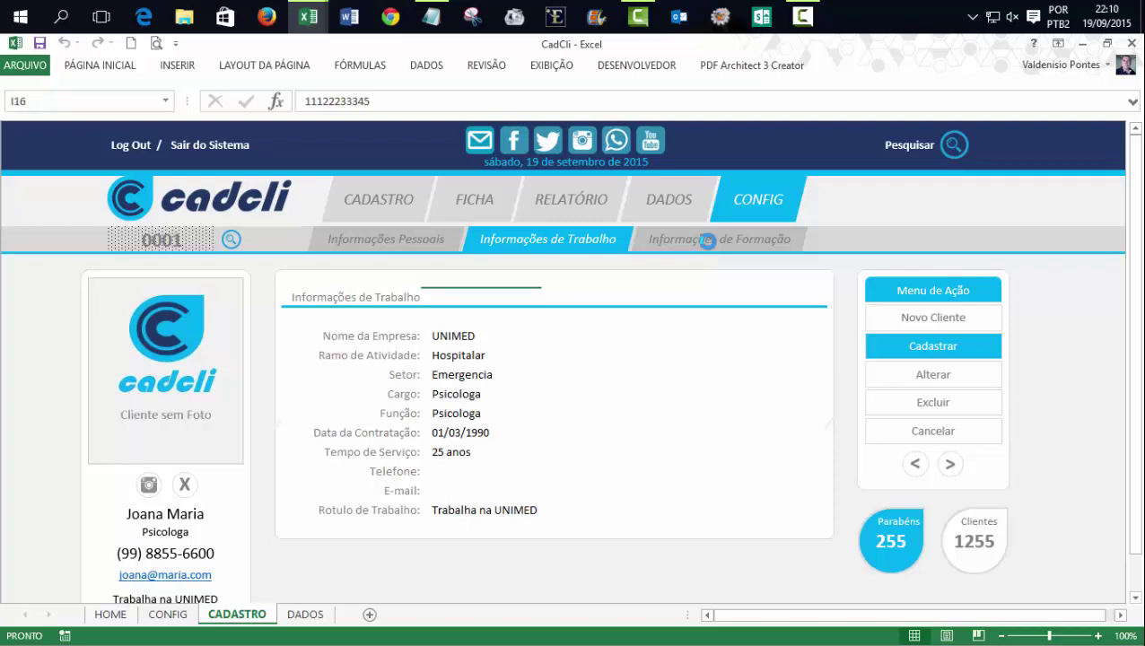
{"action": "left_click", "coordinate": [705, 240]}
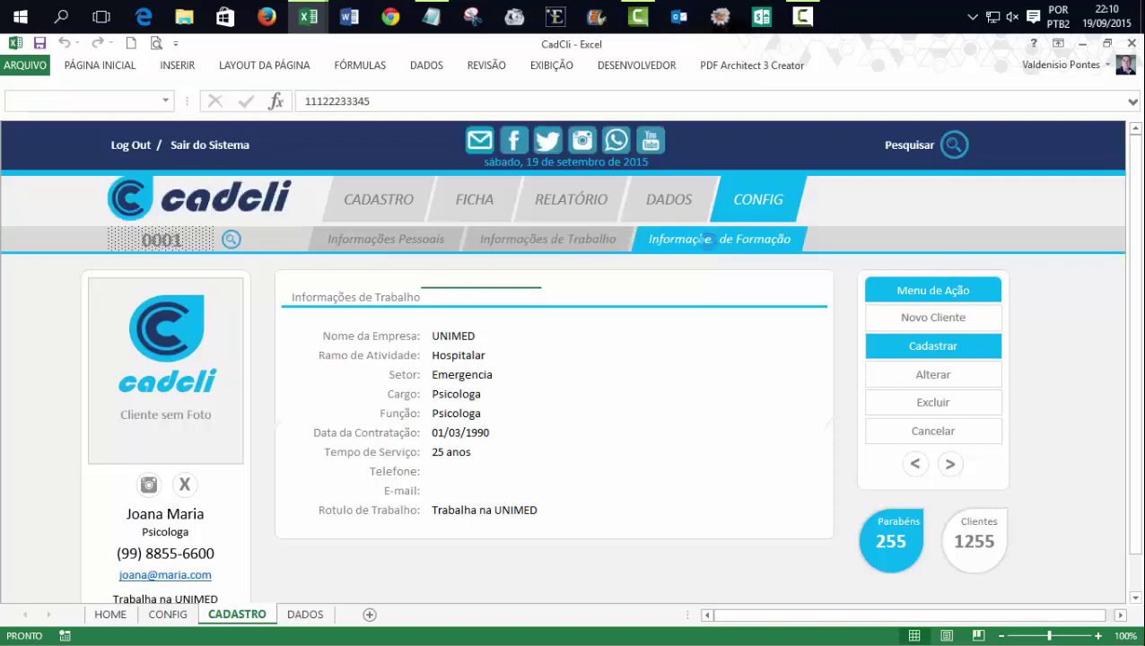
{"action": "left_click", "coordinate": [547, 240]}
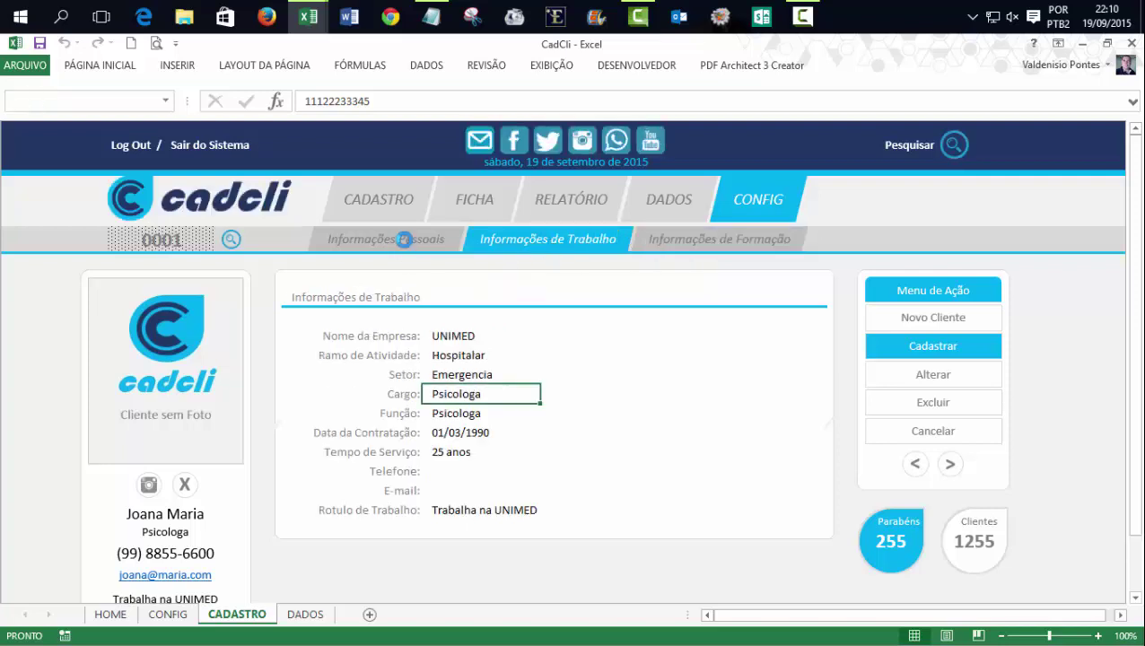
{"action": "left_click", "coordinate": [403, 238]}
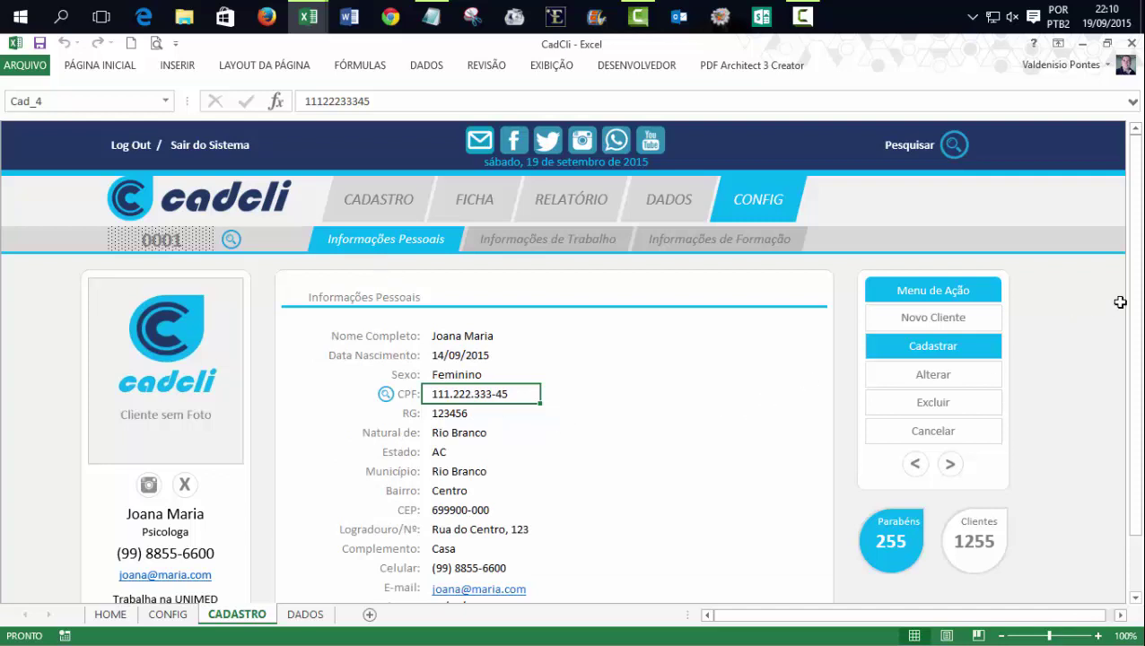
{"action": "left_click_drag", "start_coordinate": [1135, 305], "coordinate": [1136, 358]}
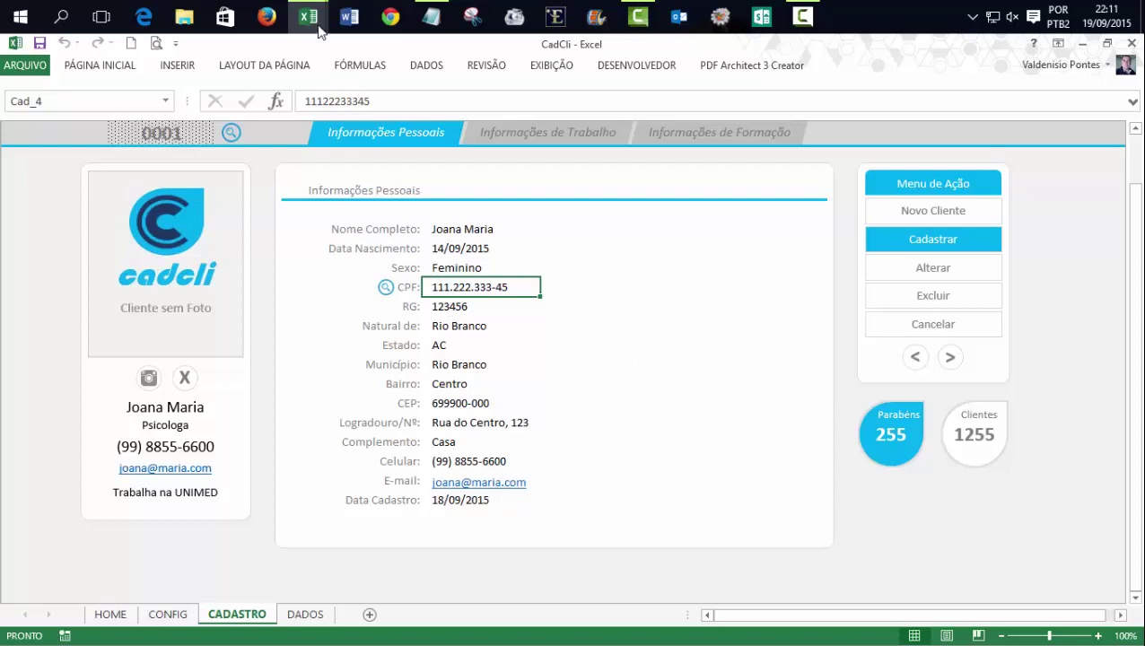
{"action": "mouse_move", "coordinate": [307, 16]}
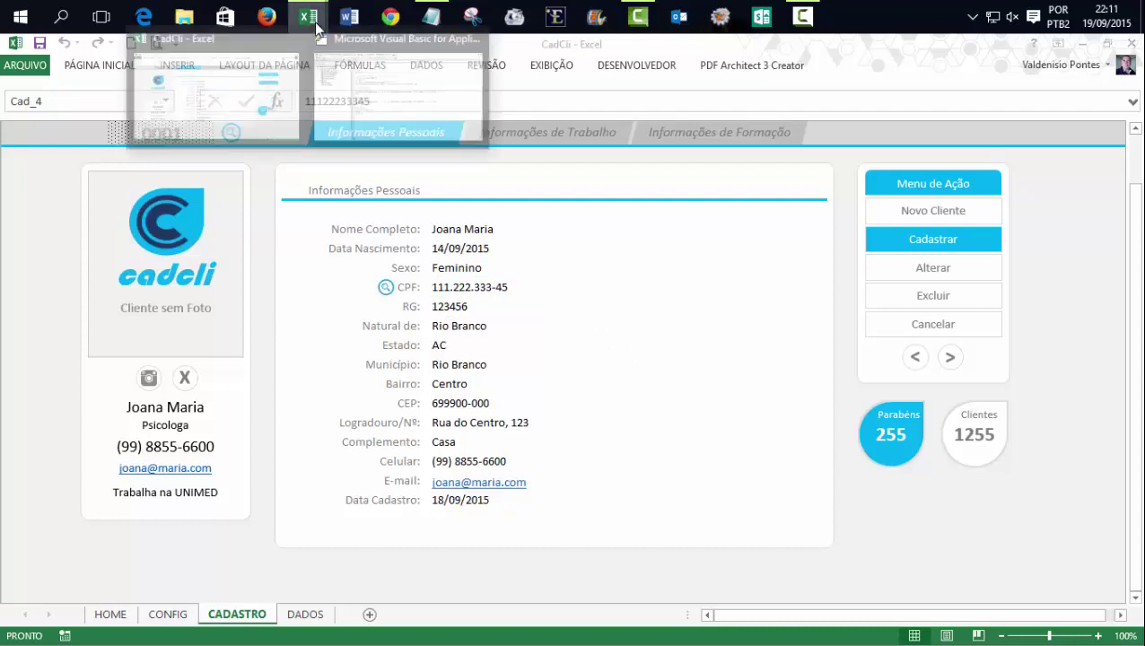
{"action": "left_click", "coordinate": [305, 614]}
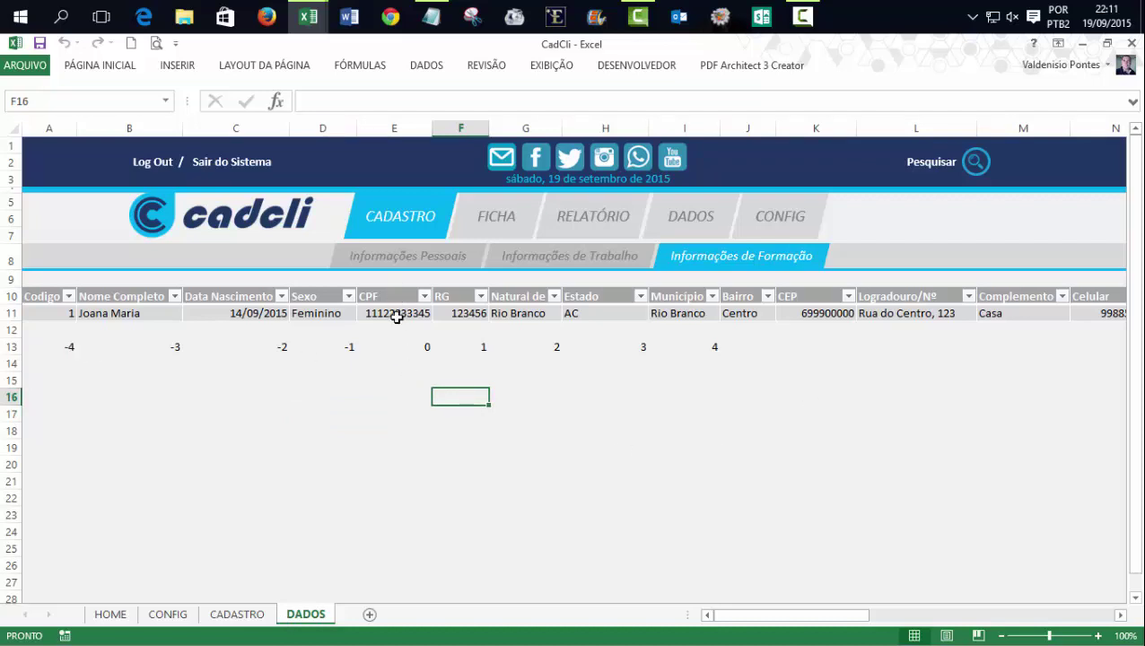
{"action": "mouse_move", "coordinate": [395, 315]}
{"action": "left_mouse_down"}
{"action": "mouse_move", "coordinate": [396, 294]}
{"action": "mouse_move", "coordinate": [399, 359]}
{"action": "left_mouse_up"}
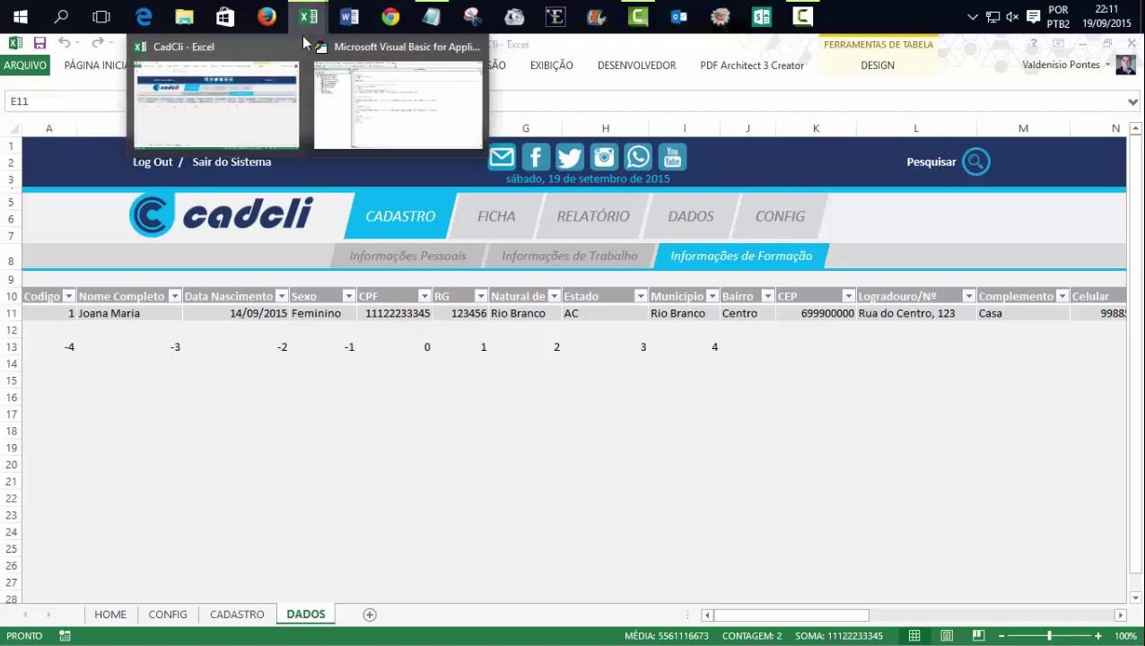
{"action": "left_click", "coordinate": [237, 613]}
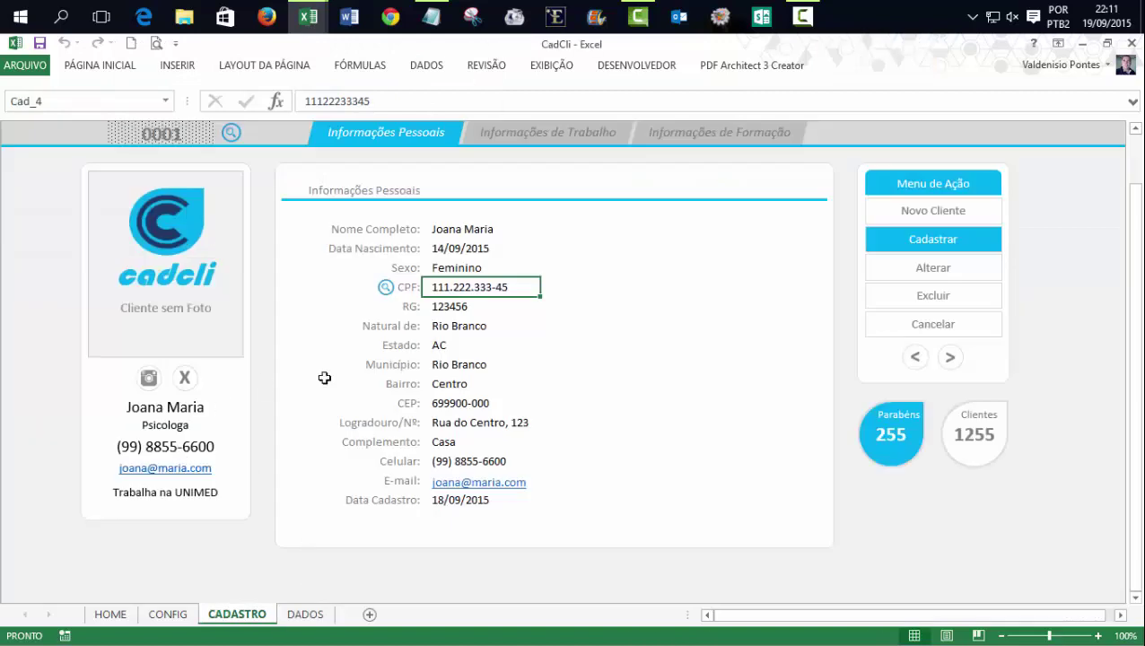
{"action": "left_click", "coordinate": [144, 134]}
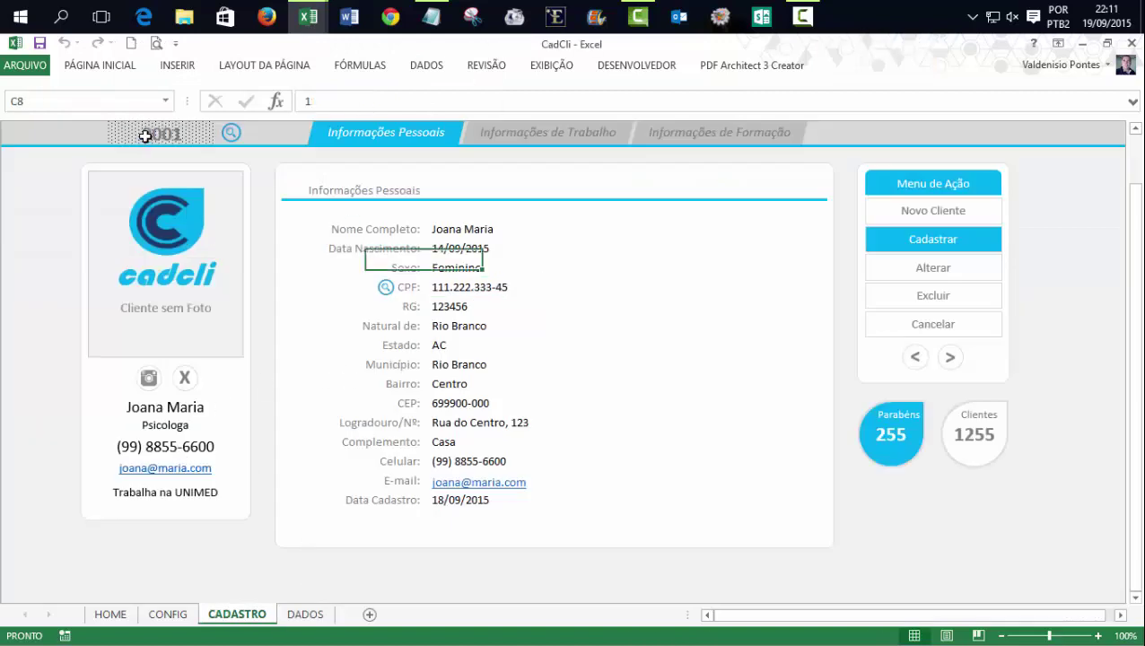
{"action": "left_click", "coordinate": [458, 231]}
{"action": "left_click", "coordinate": [447, 306]}
{"action": "key", "text": "Up"}
{"action": "key", "text": "Up"}
{"action": "key", "text": "Up"}
{"action": "key", "text": "Up"}
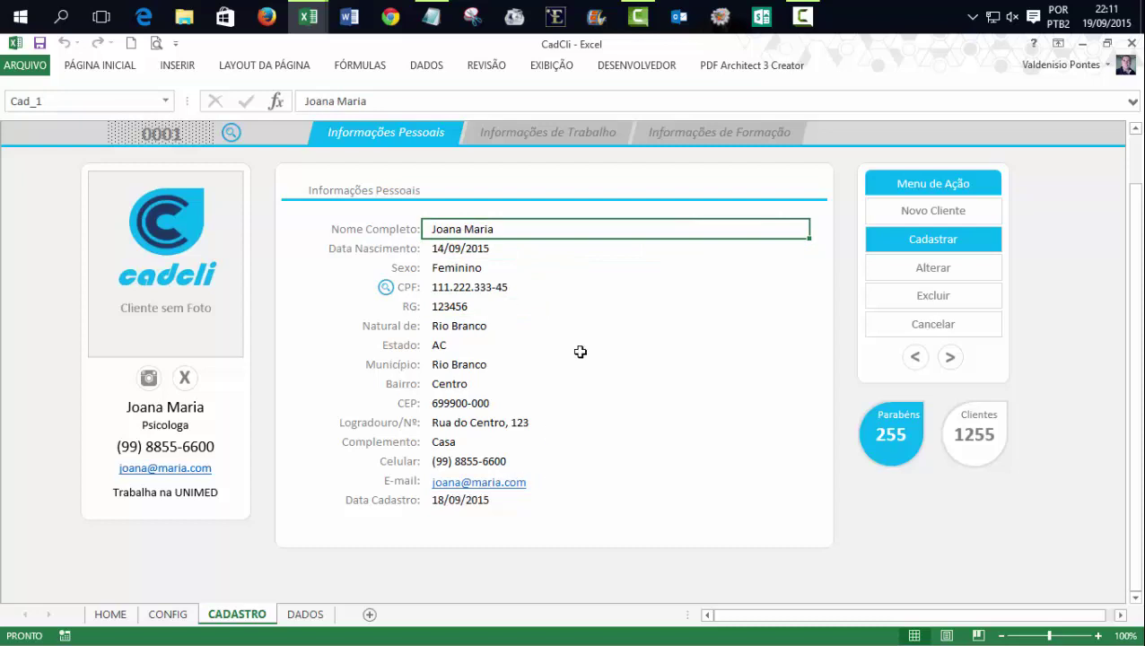
{"action": "mouse_move", "coordinate": [308, 16]}
{"action": "left_click", "coordinate": [401, 126]}
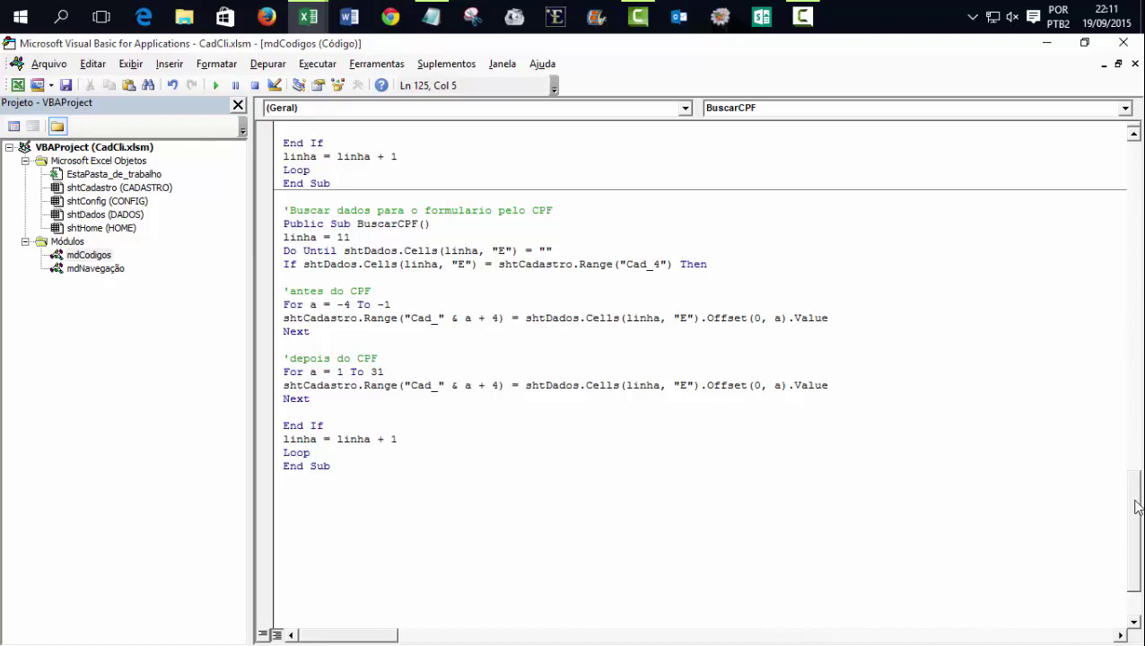
{"action": "scroll", "coordinate": [1137, 503], "scroll_direction": "up", "scroll_amount": 1}
{"action": "left_click", "coordinate": [491, 331]}
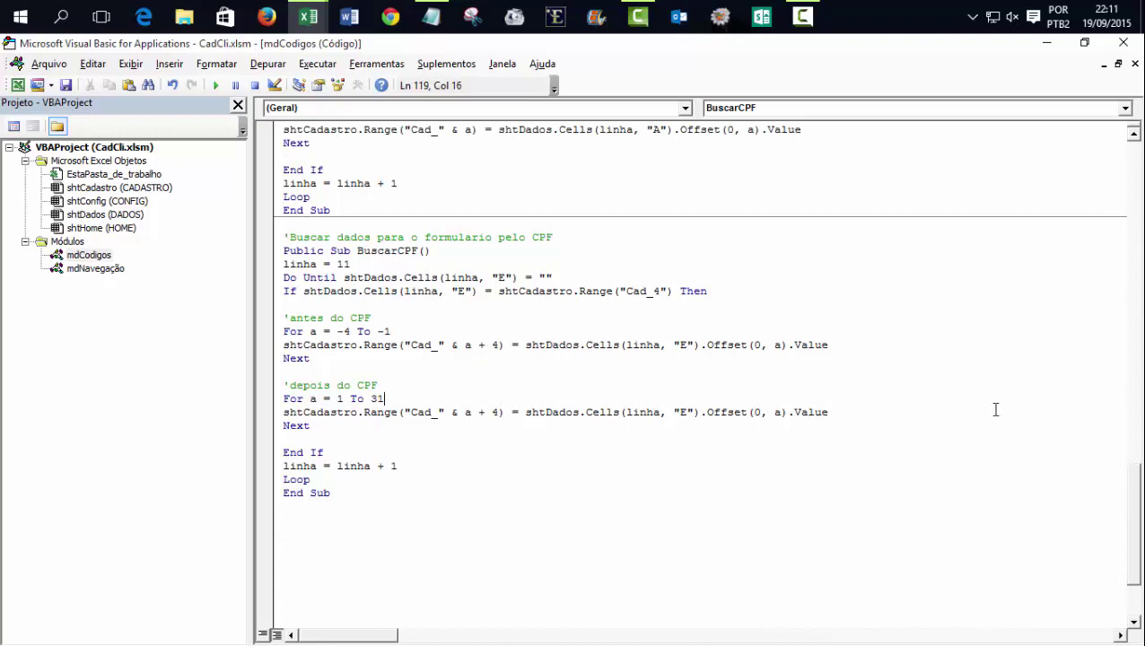
{"action": "scroll", "coordinate": [1137, 520], "scroll_direction": "up", "scroll_amount": 3}
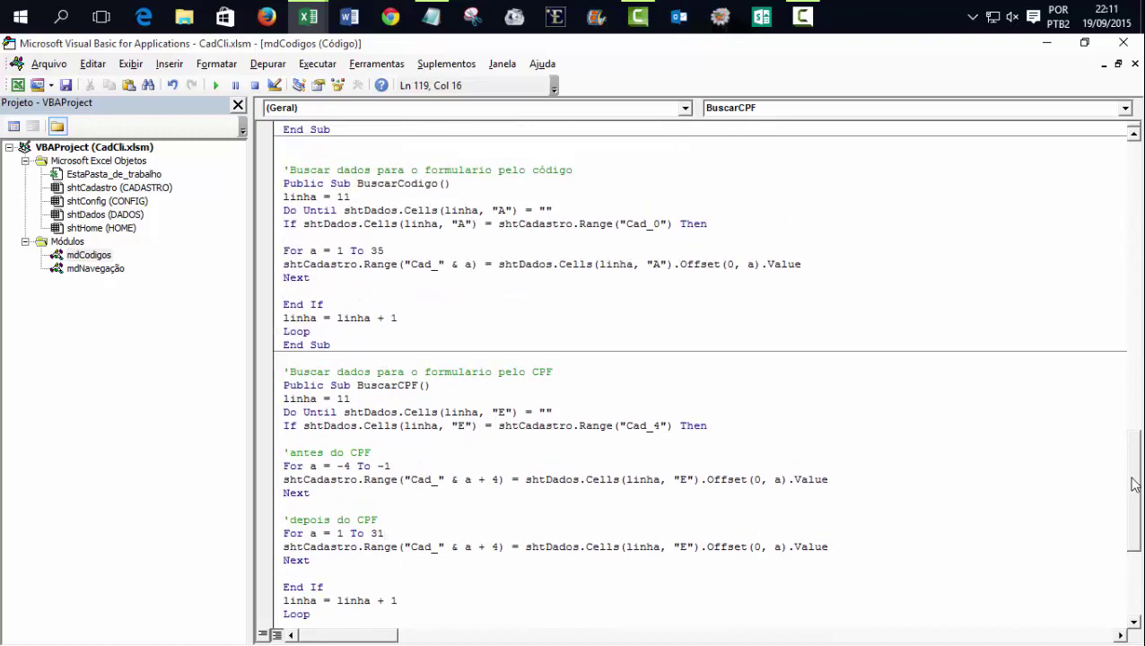
{"action": "scroll", "coordinate": [1134, 503], "scroll_direction": "up", "scroll_amount": 2}
{"action": "scroll", "coordinate": [1132, 496], "scroll_direction": "down", "scroll_amount": 2}
{"action": "scroll", "coordinate": [1132, 499], "scroll_direction": "down", "scroll_amount": 1}
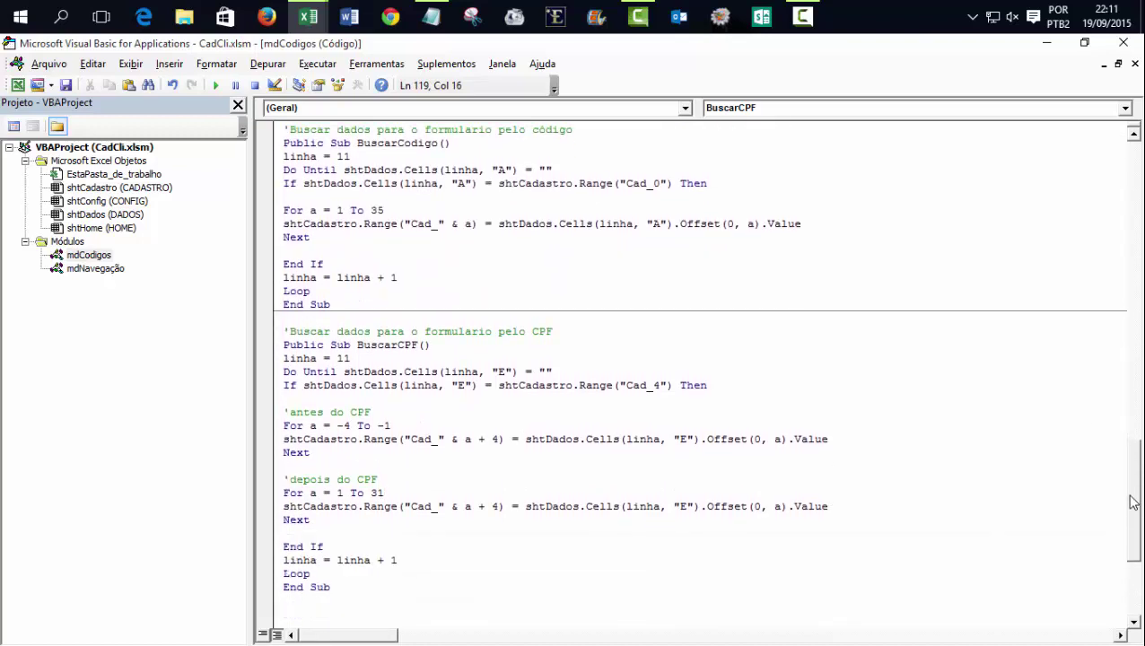
{"action": "scroll", "coordinate": [1132, 504], "scroll_direction": "down", "scroll_amount": 1}
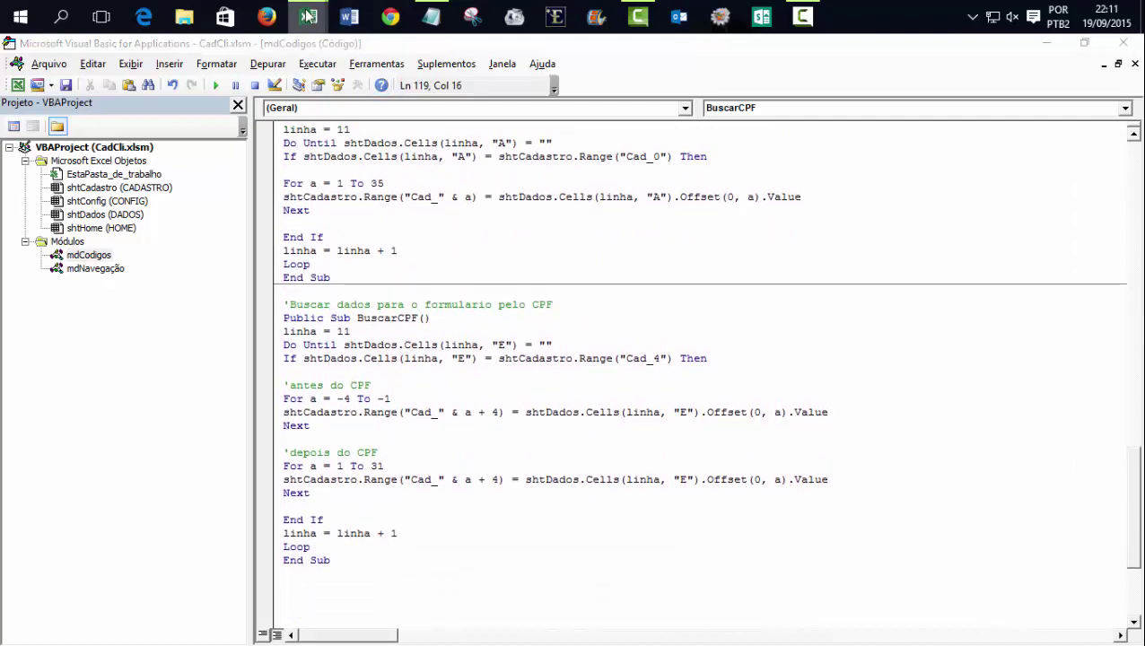
{"action": "mouse_move", "coordinate": [308, 16]}
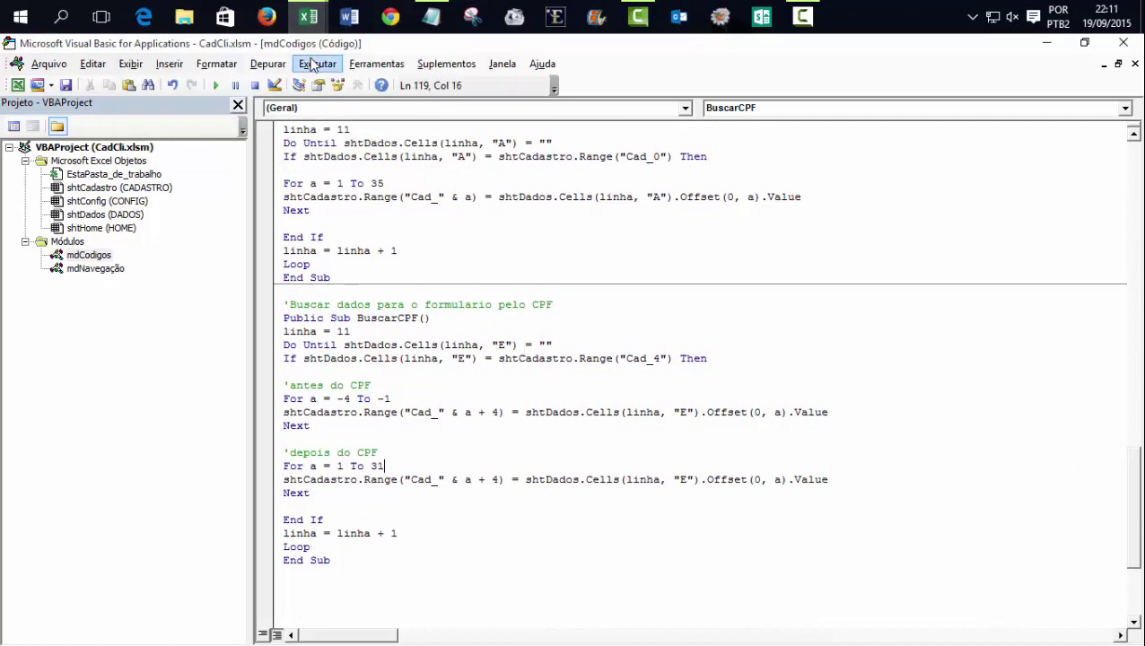
{"action": "left_click", "coordinate": [215, 89]}
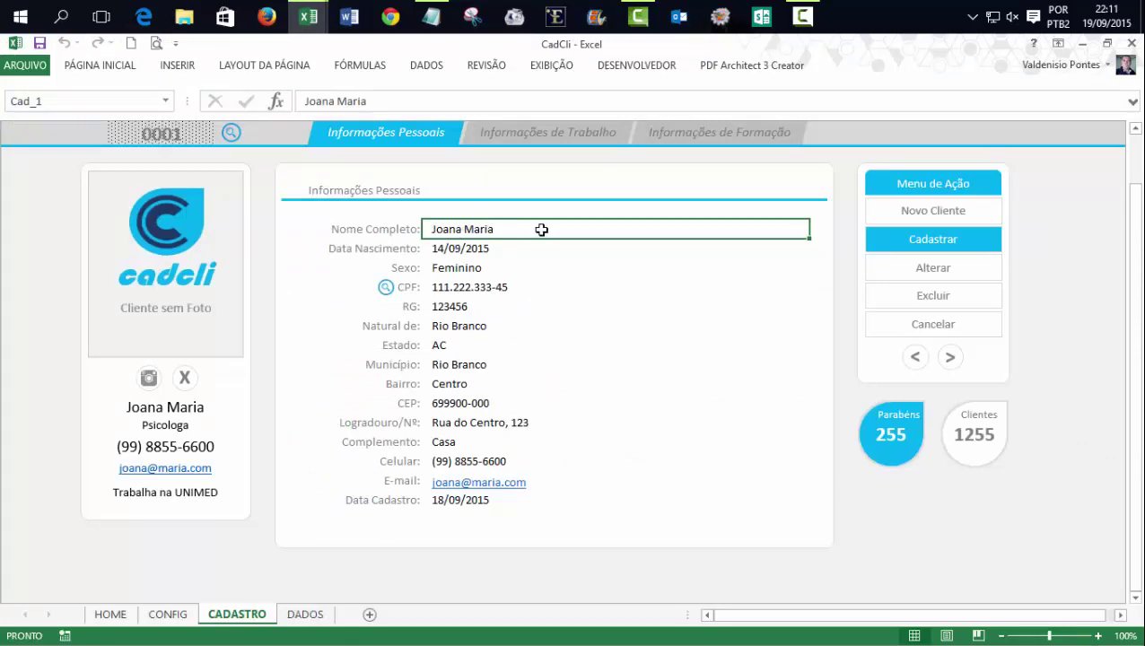
{"action": "left_click", "coordinate": [304, 614]}
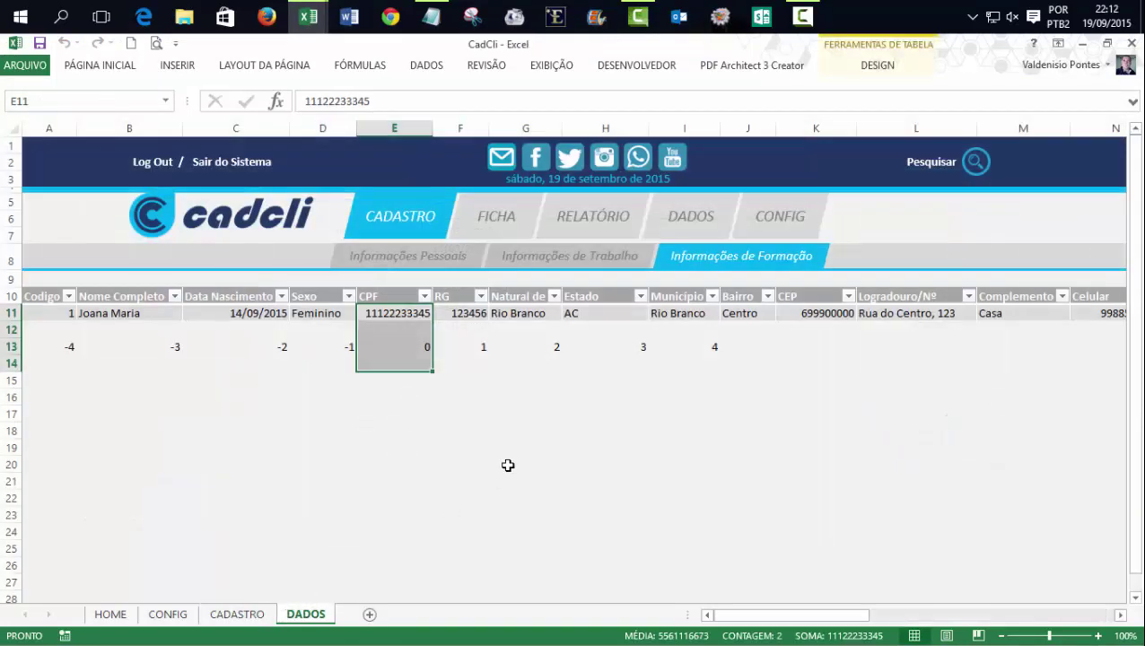
{"action": "left_click", "coordinate": [508, 463]}
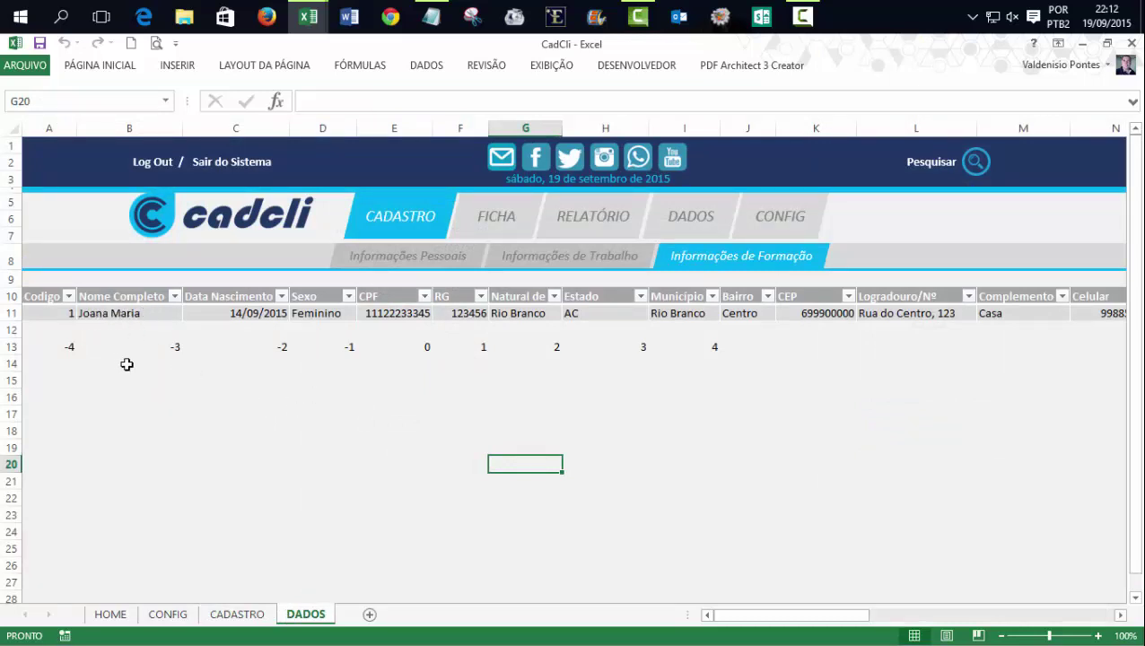
{"action": "left_click", "coordinate": [237, 613]}
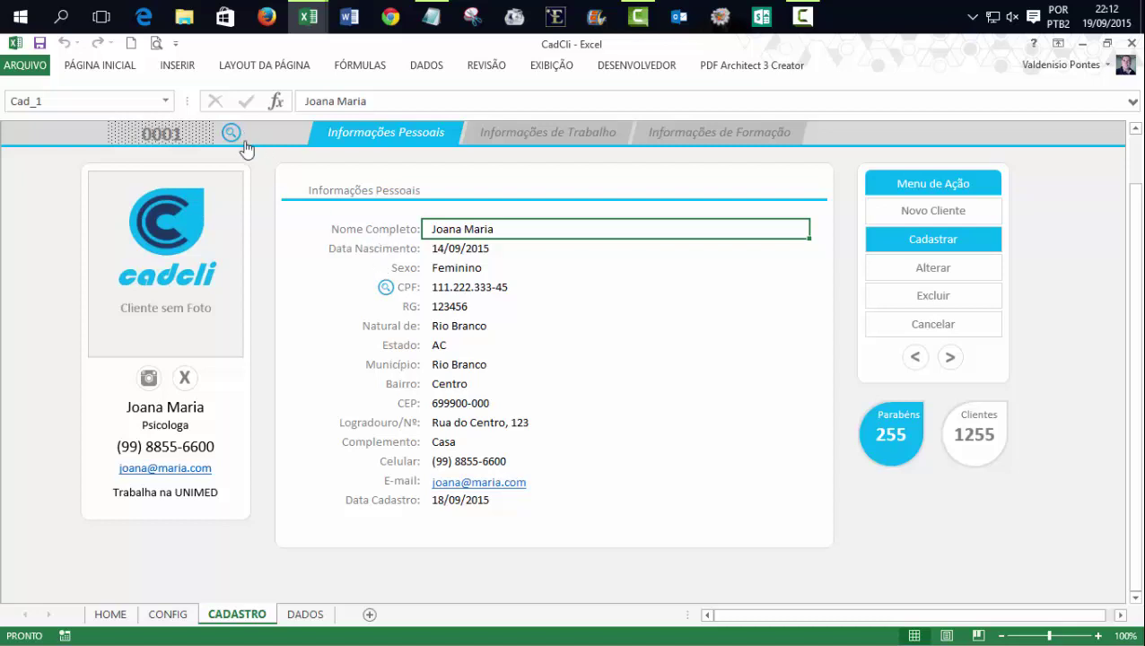
{"action": "left_click_drag", "start_coordinate": [1135, 314], "coordinate": [1137, 252]}
{"action": "left_click", "coordinate": [445, 394]}
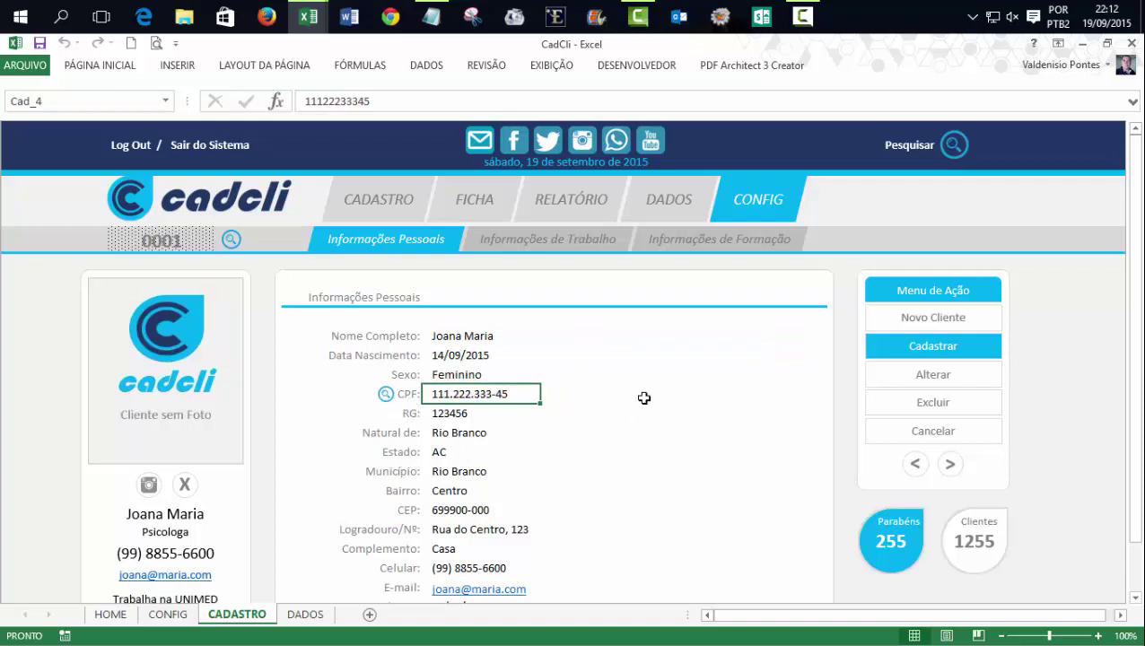
{"action": "left_click", "coordinate": [583, 376]}
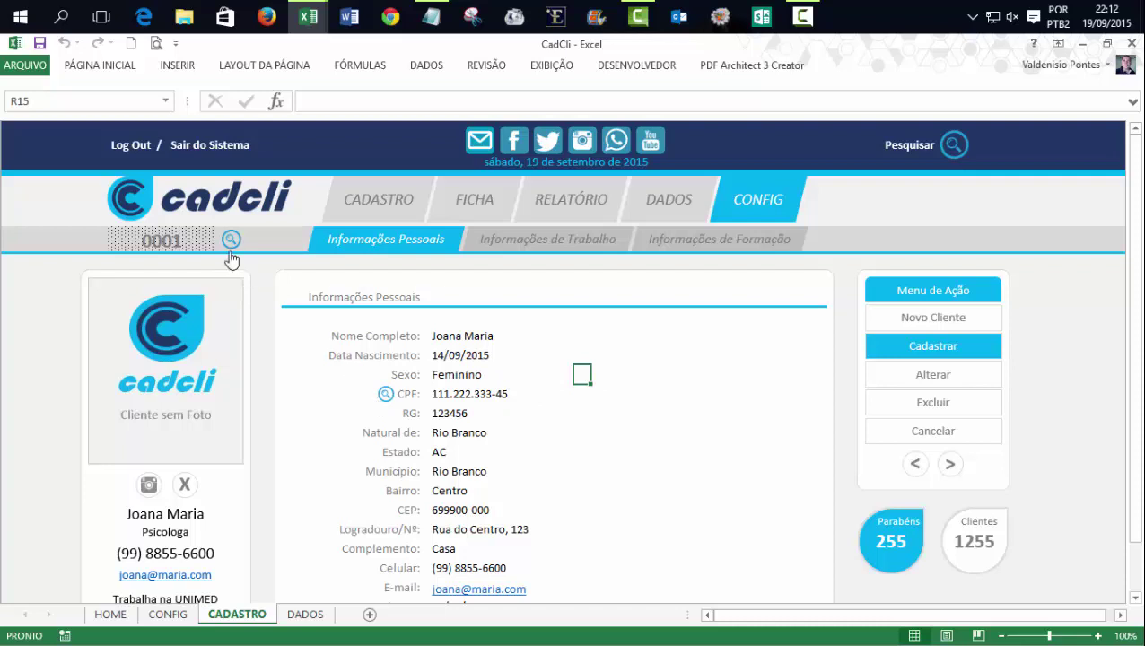
{"action": "left_click", "coordinate": [457, 392]}
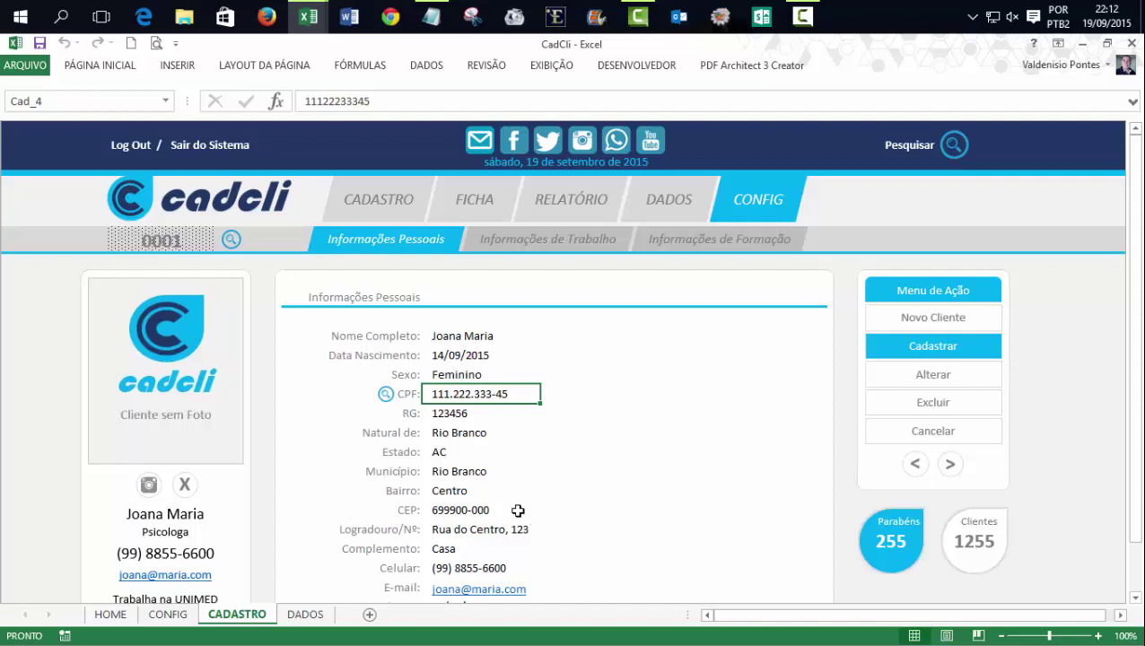
{"action": "left_click", "coordinate": [157, 240]}
{"action": "left_click", "coordinate": [439, 396]}
{"action": "left_click", "coordinate": [627, 381]}
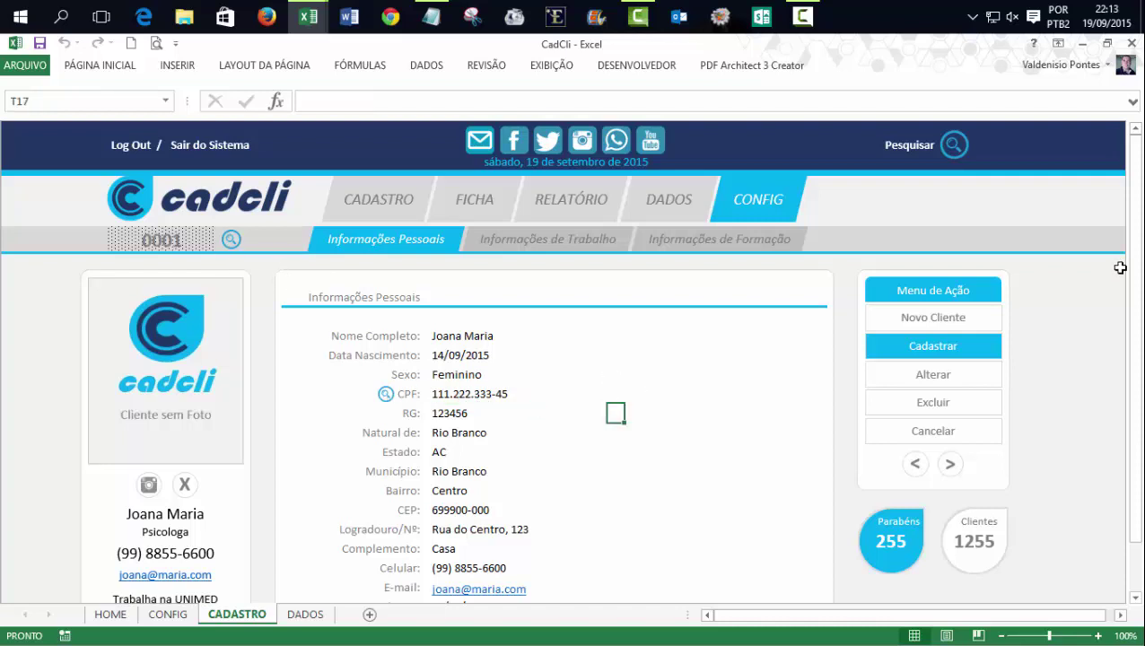
{"action": "left_click_drag", "start_coordinate": [1137, 199], "coordinate": [1139, 198]}
{"action": "left_click", "coordinate": [1073, 335]}
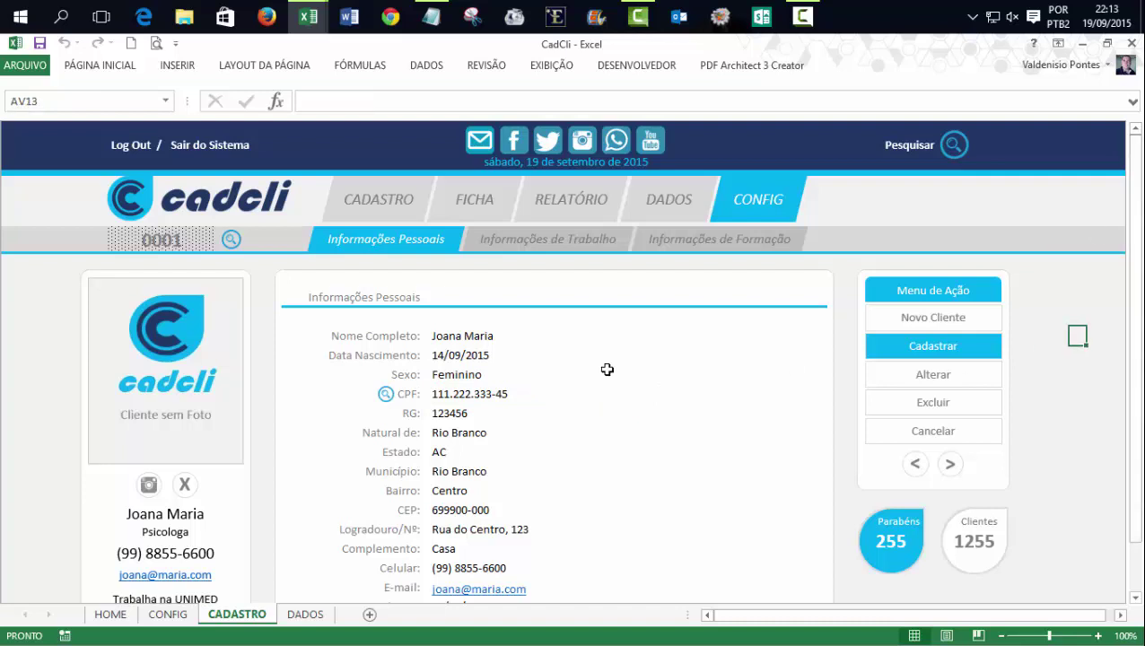
{"action": "left_click", "coordinate": [594, 390]}
{"action": "left_click", "coordinate": [565, 393]}
{"action": "mouse_move", "coordinate": [1136, 260]}
{"action": "left_mouse_down"}
{"action": "mouse_move", "coordinate": [1136, 356]}
{"action": "mouse_move", "coordinate": [1136, 241]}
{"action": "left_mouse_up"}
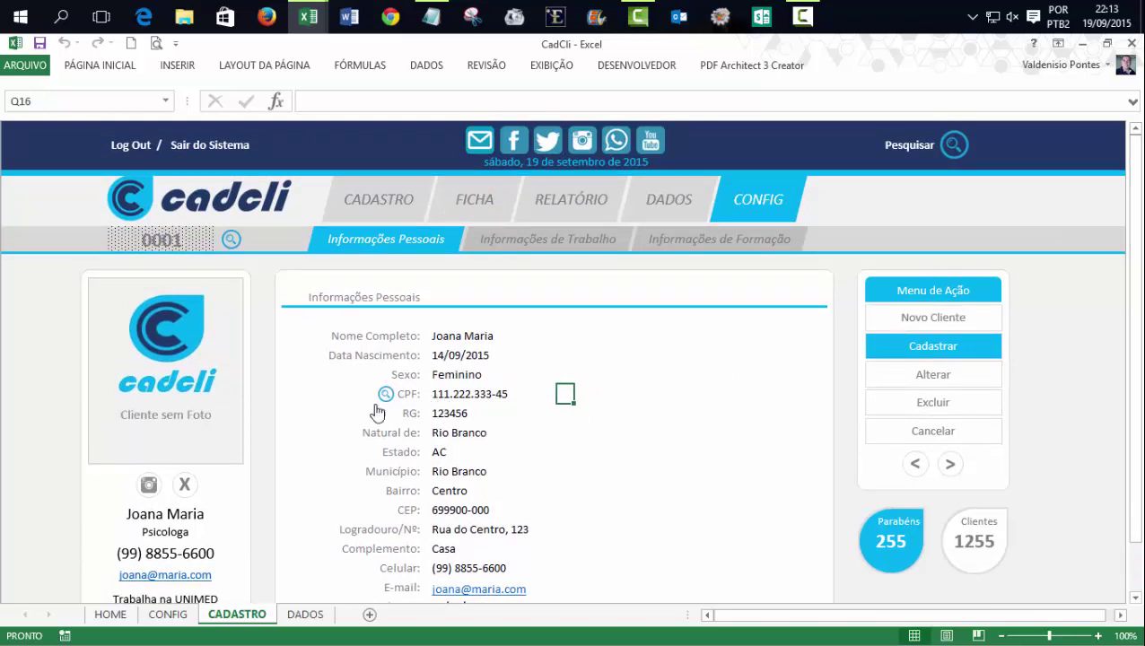
{"action": "left_click", "coordinate": [458, 389]}
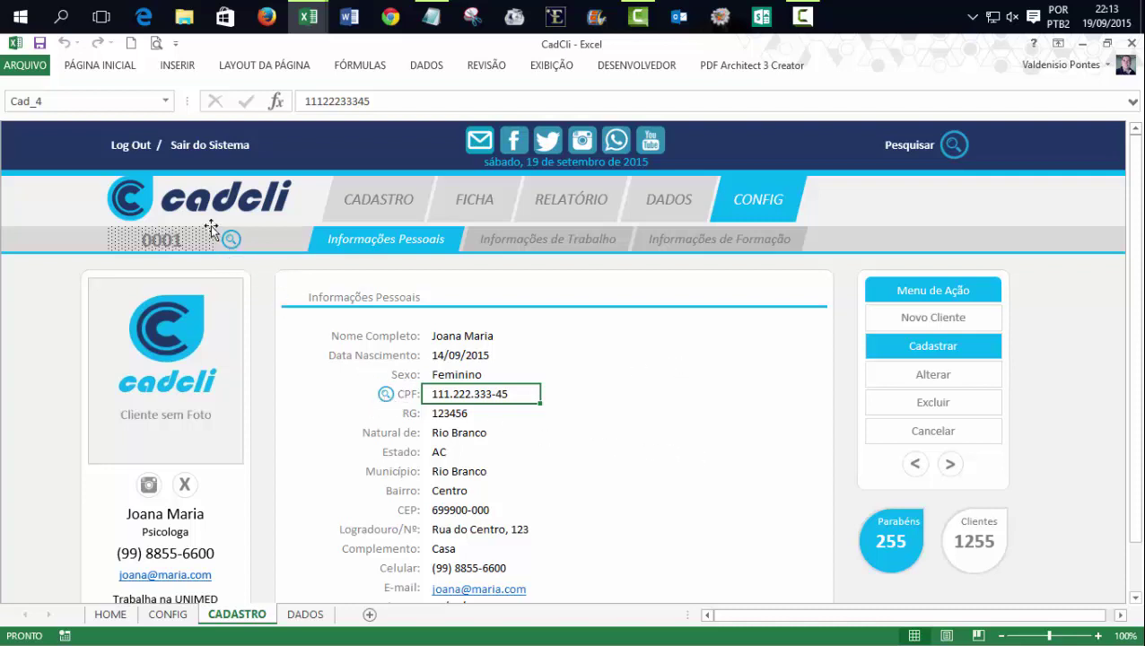
{"action": "left_click", "coordinate": [667, 393]}
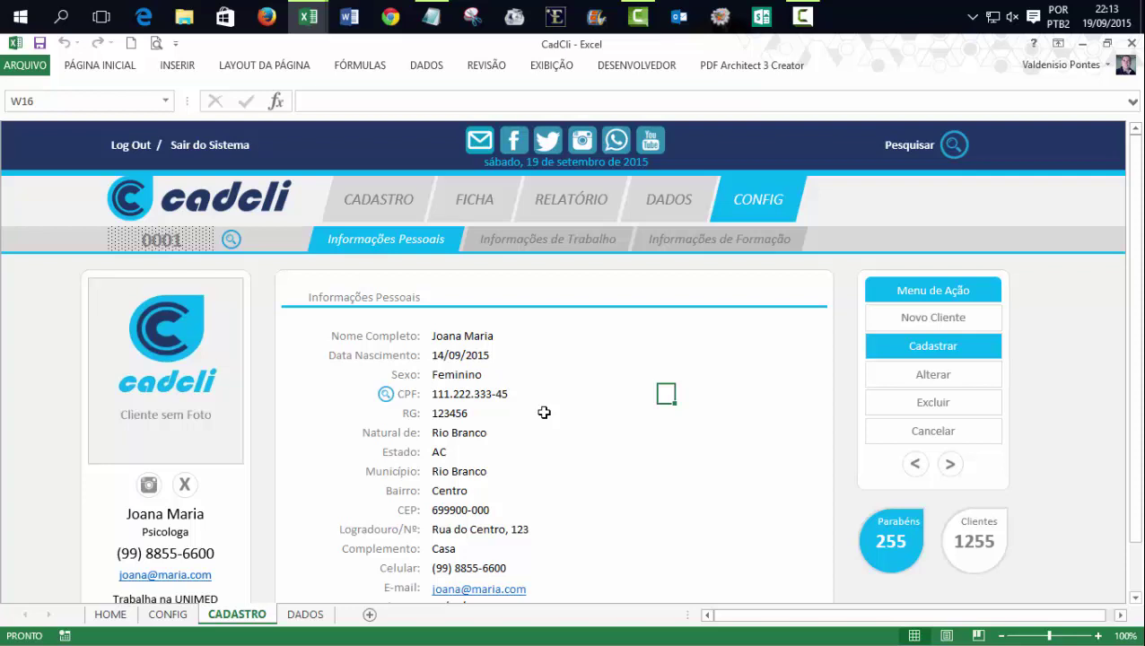
{"action": "mouse_move", "coordinate": [1138, 235]}
{"action": "left_mouse_down"}
{"action": "mouse_move", "coordinate": [1139, 260]}
{"action": "mouse_move", "coordinate": [1082, 391]}
{"action": "left_mouse_up"}
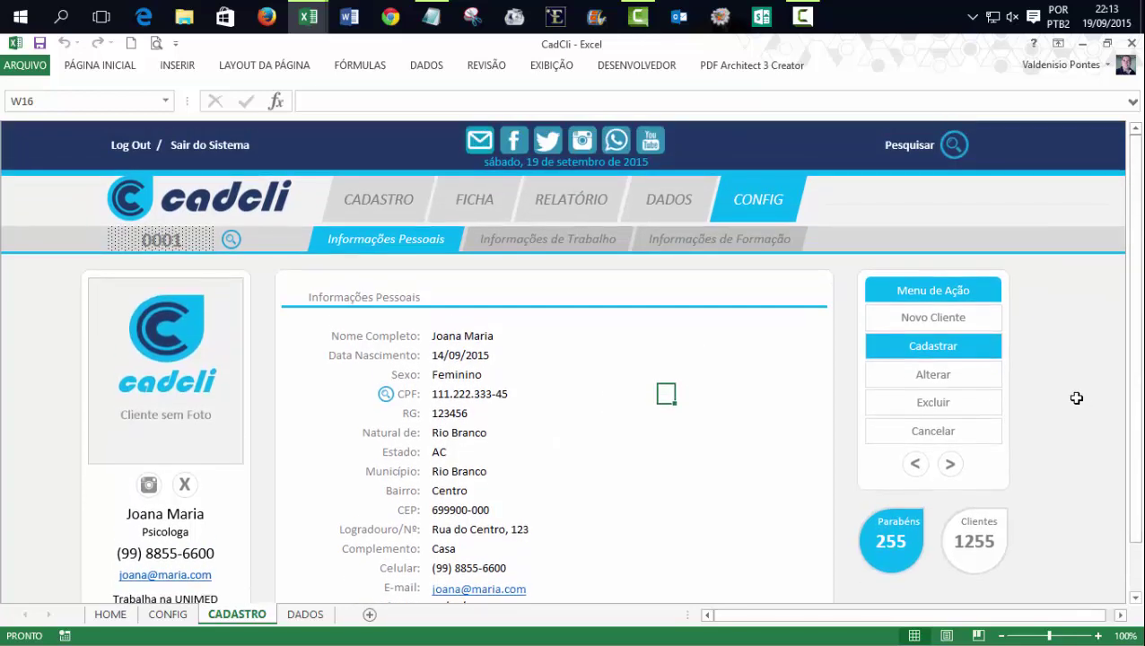